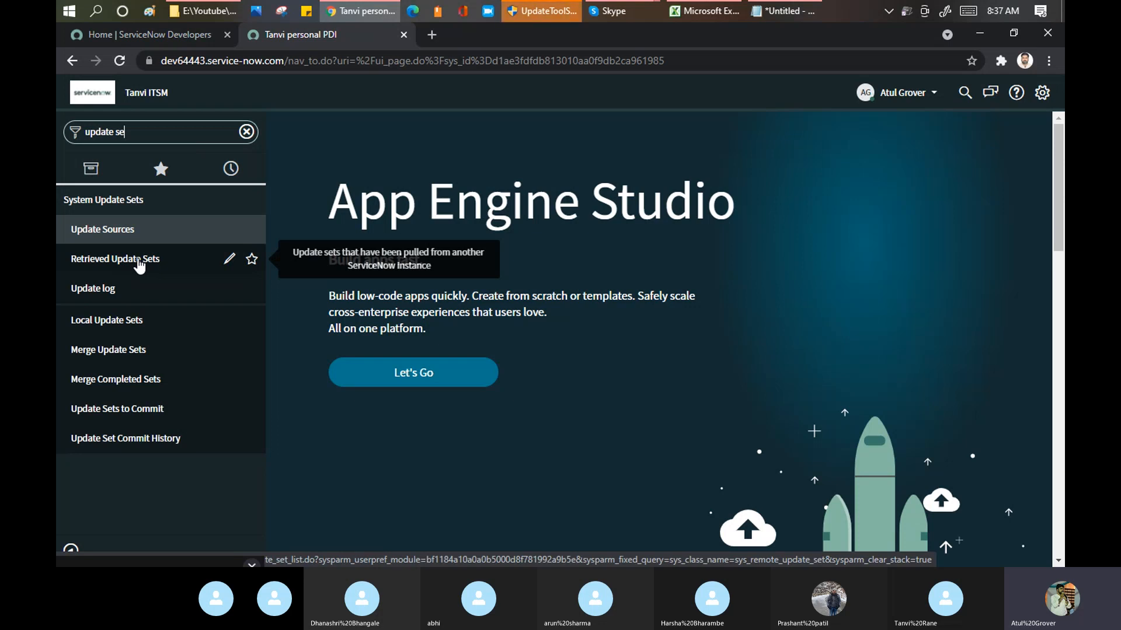
# Step: View the Retrieved Update Sets list and open the signed-in user's profile in the Default view
pyautogui.click(139, 263)
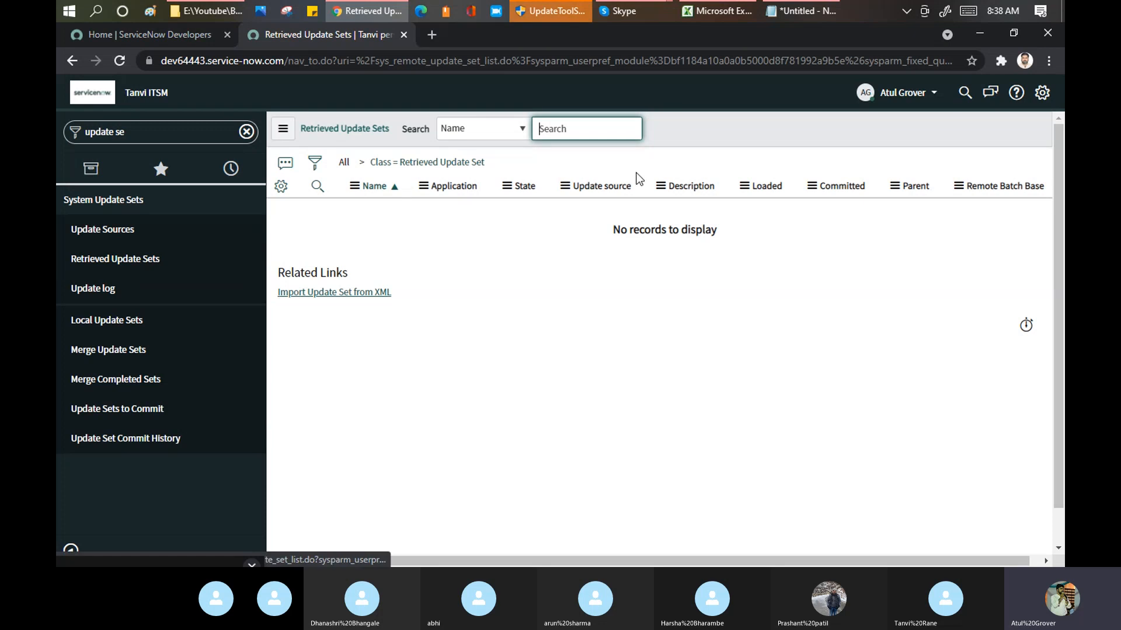
pyautogui.click(934, 95)
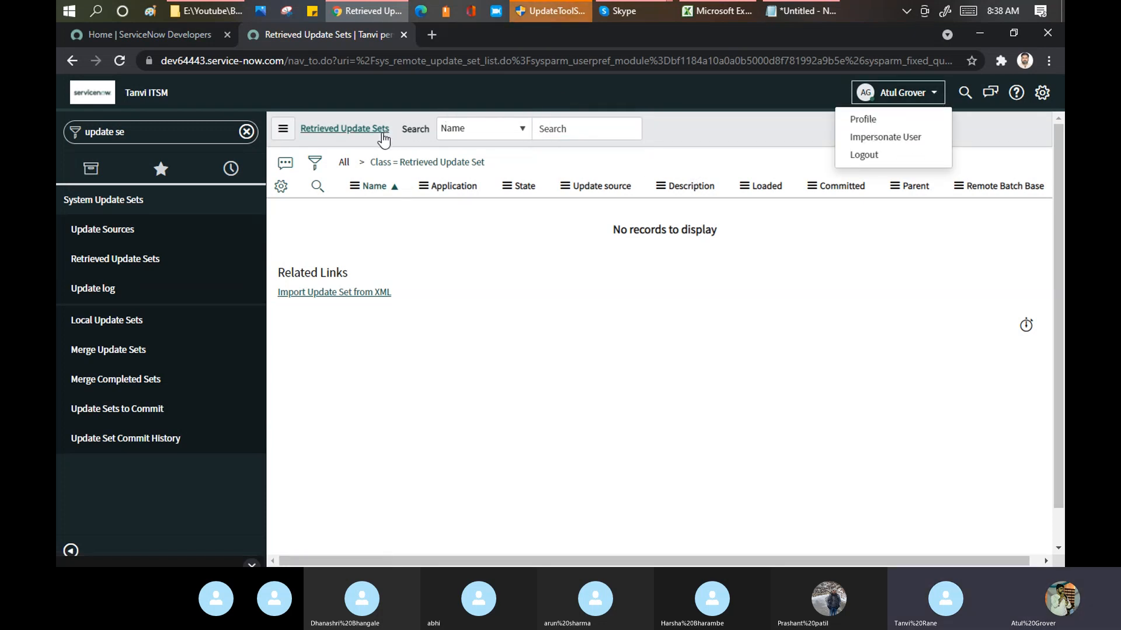
pyautogui.click(863, 126)
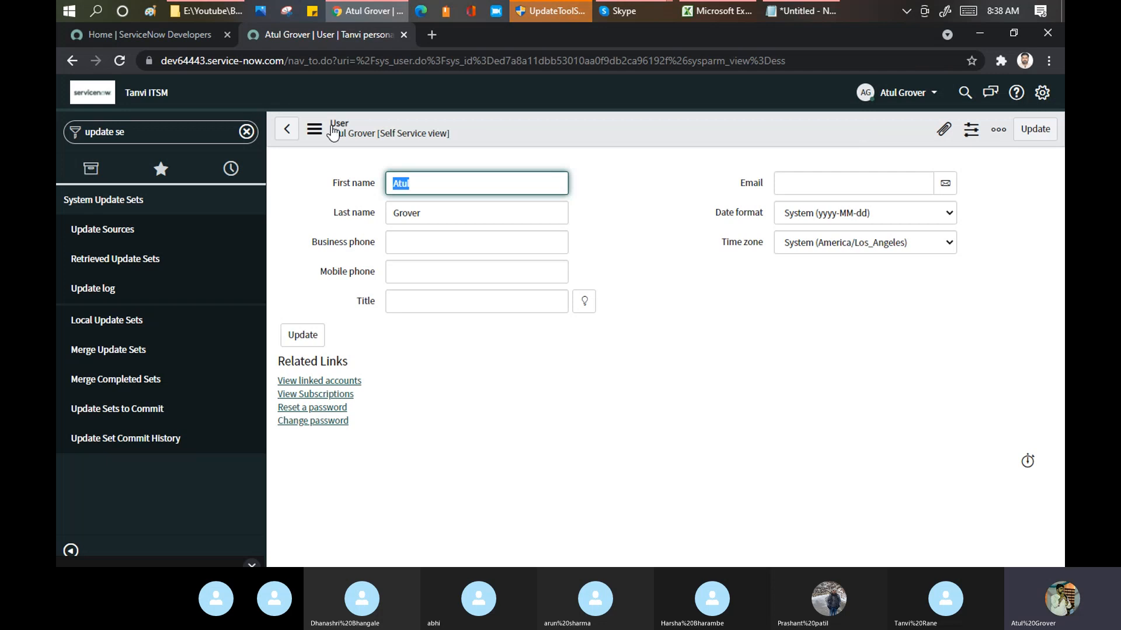
pyautogui.click(311, 132)
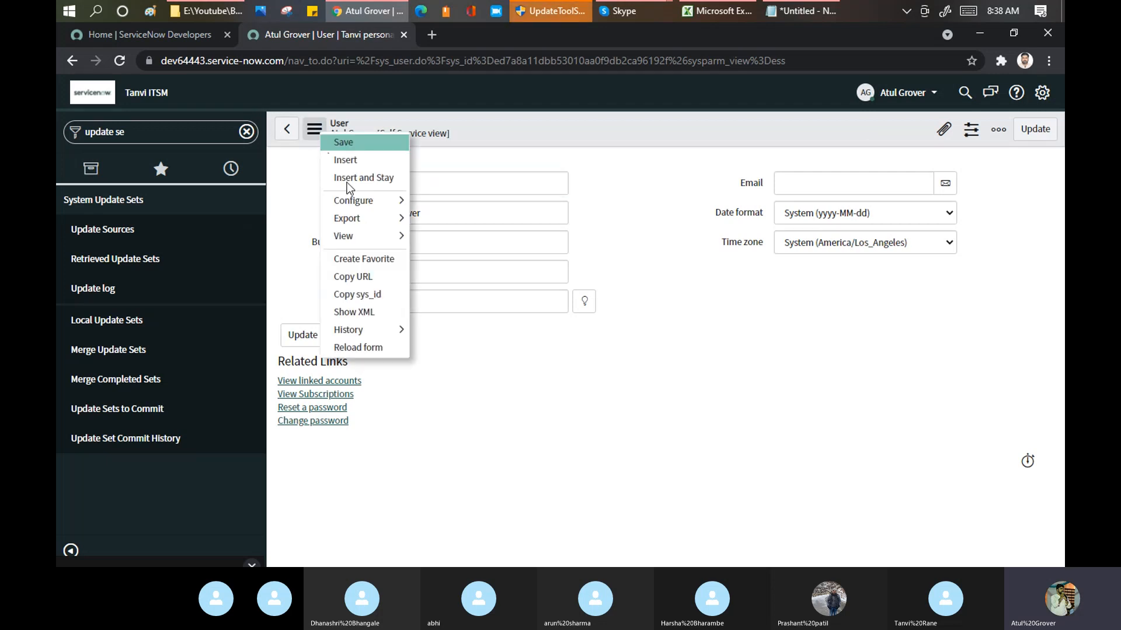
pyautogui.moveTo(368, 236)
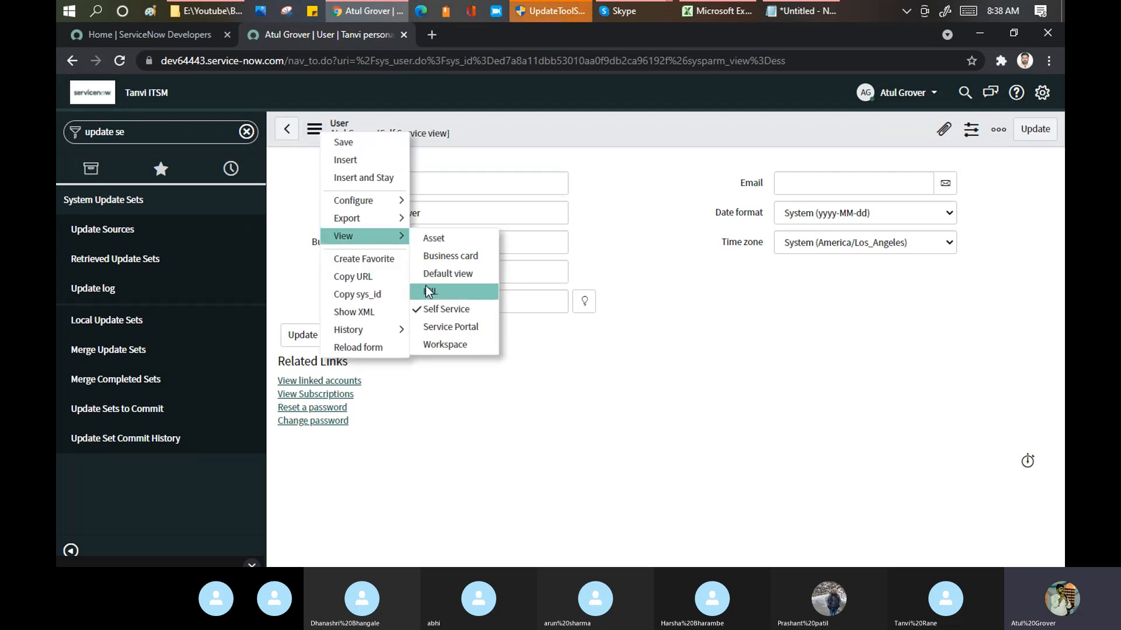
pyautogui.click(446, 275)
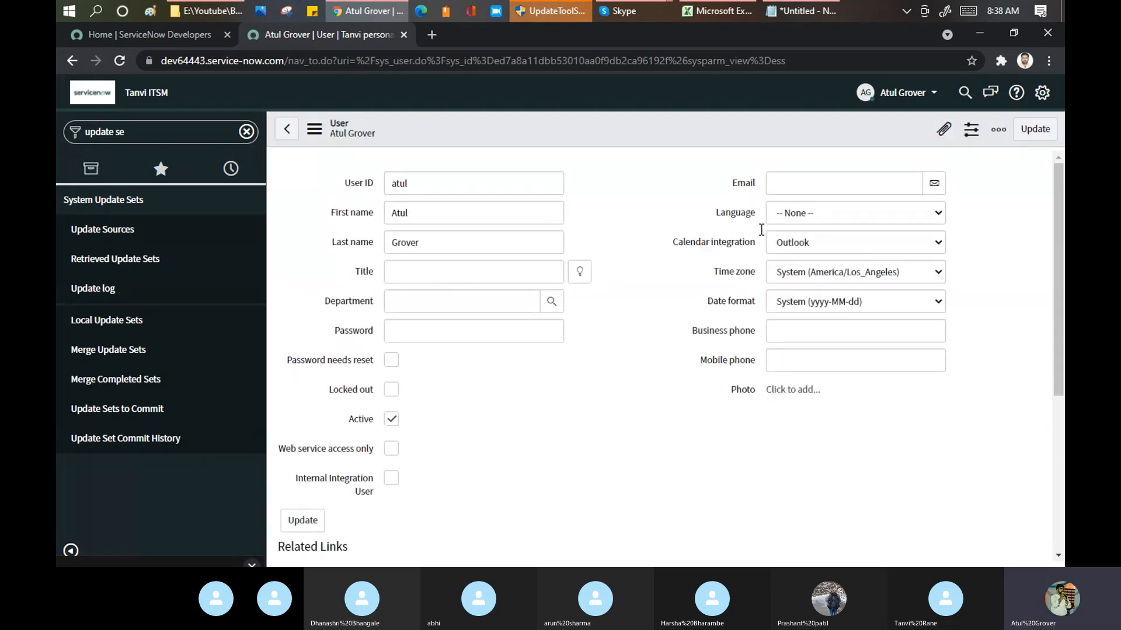
# Step: Search the user's assigned roles for "admin" to check the admin role
pyautogui.moveTo(1057, 223); pyautogui.dragTo(1064, 355)
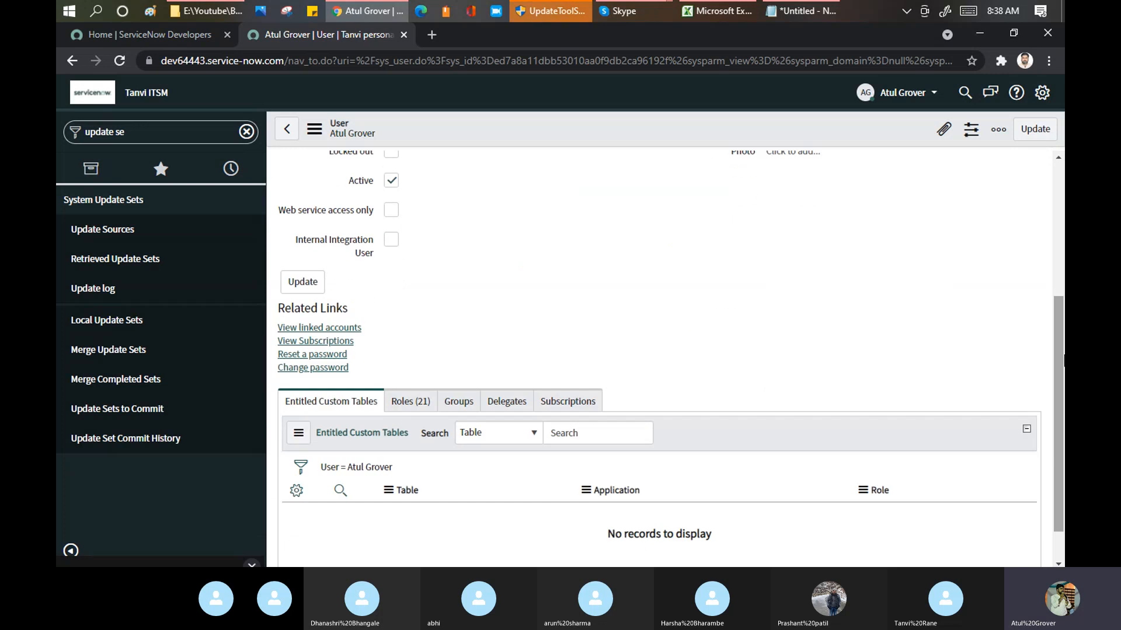
pyautogui.click(405, 403)
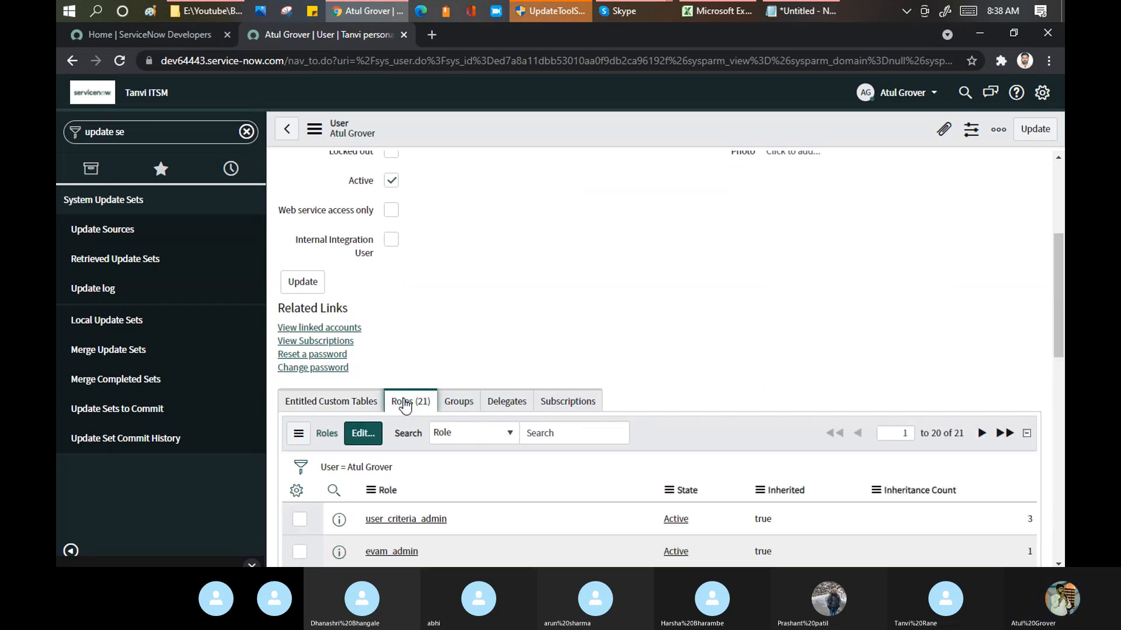
pyautogui.hotkey('ctrl', 'f')
pyautogui.write('admin')
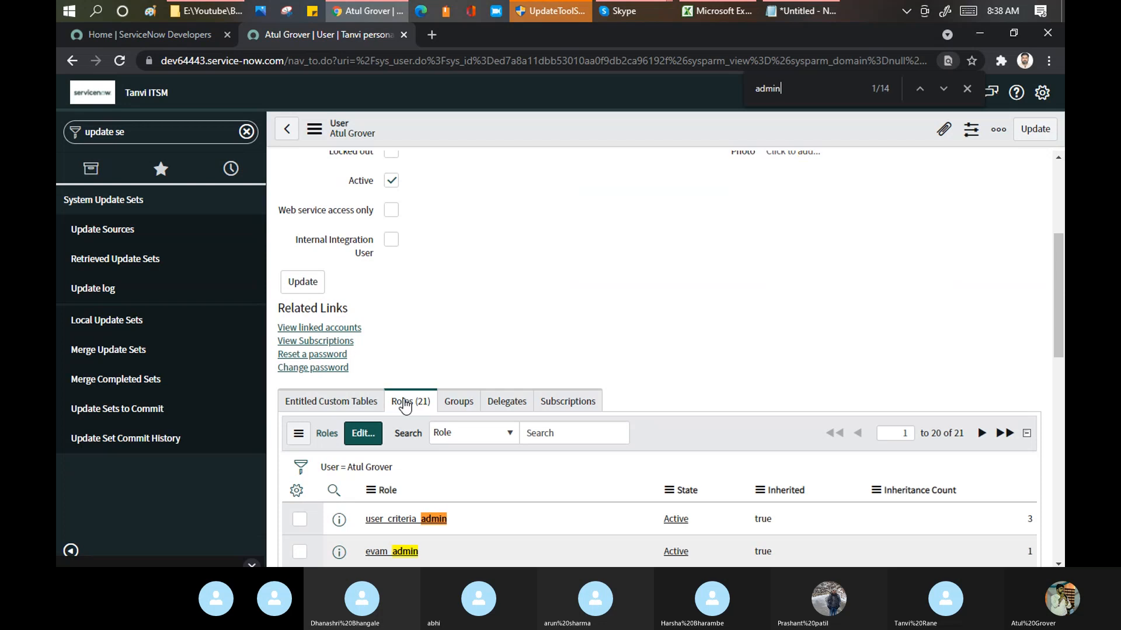
pyautogui.press('Return')
pyautogui.press('Return')
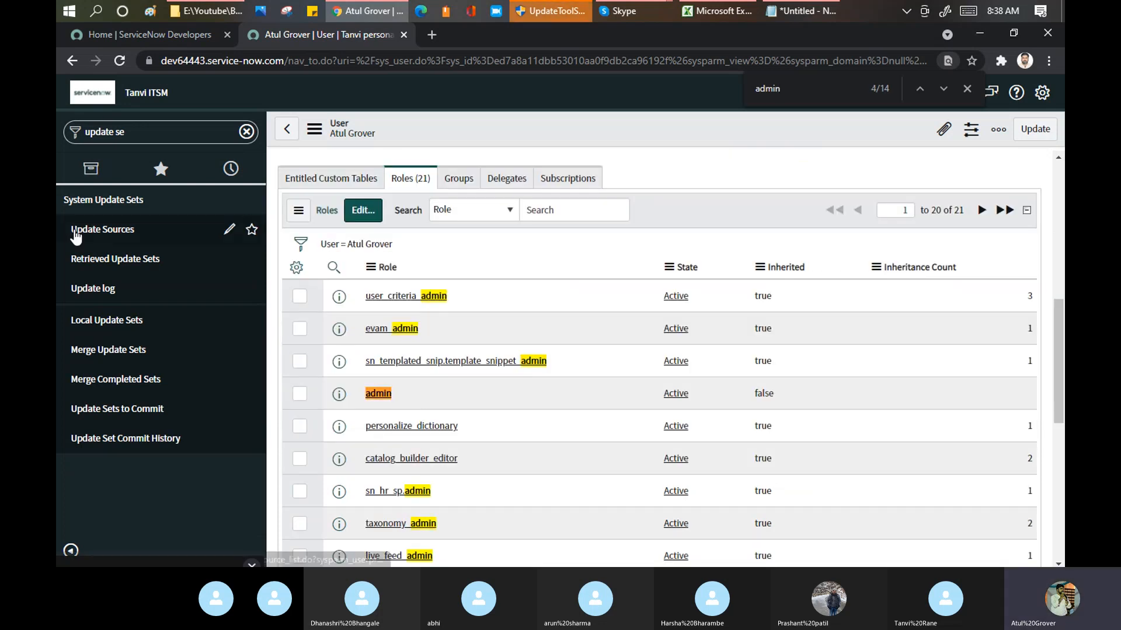
# Step: Start a new remote instance record under Update Sources, consulting the Notepad list of migration steps
pyautogui.click(112, 257)
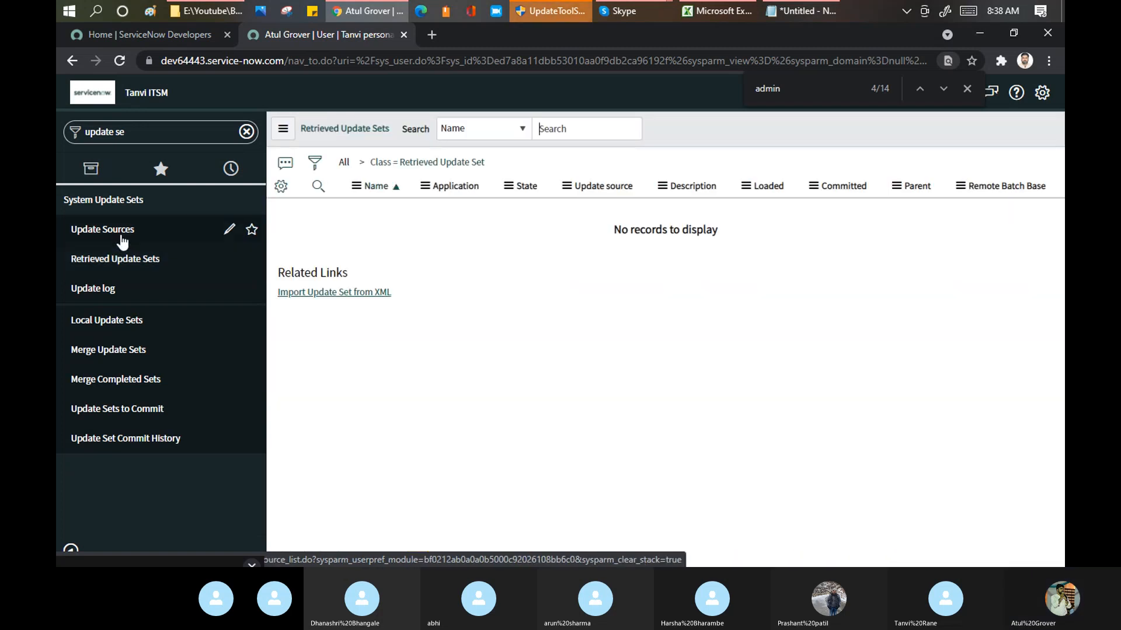
pyautogui.click(121, 233)
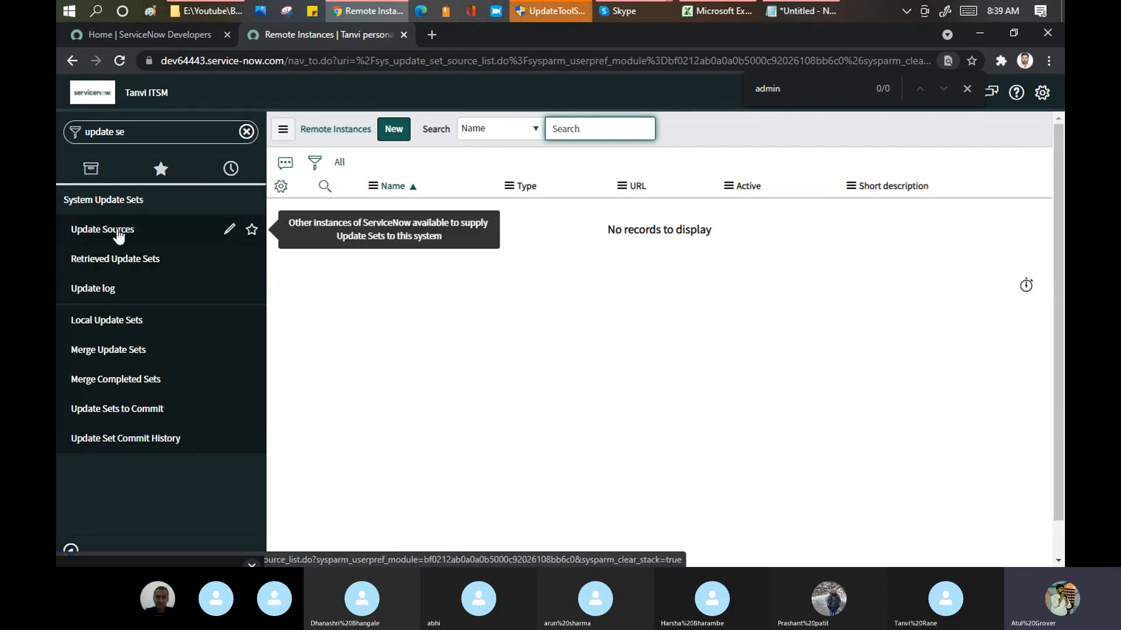
pyautogui.click(817, 8)
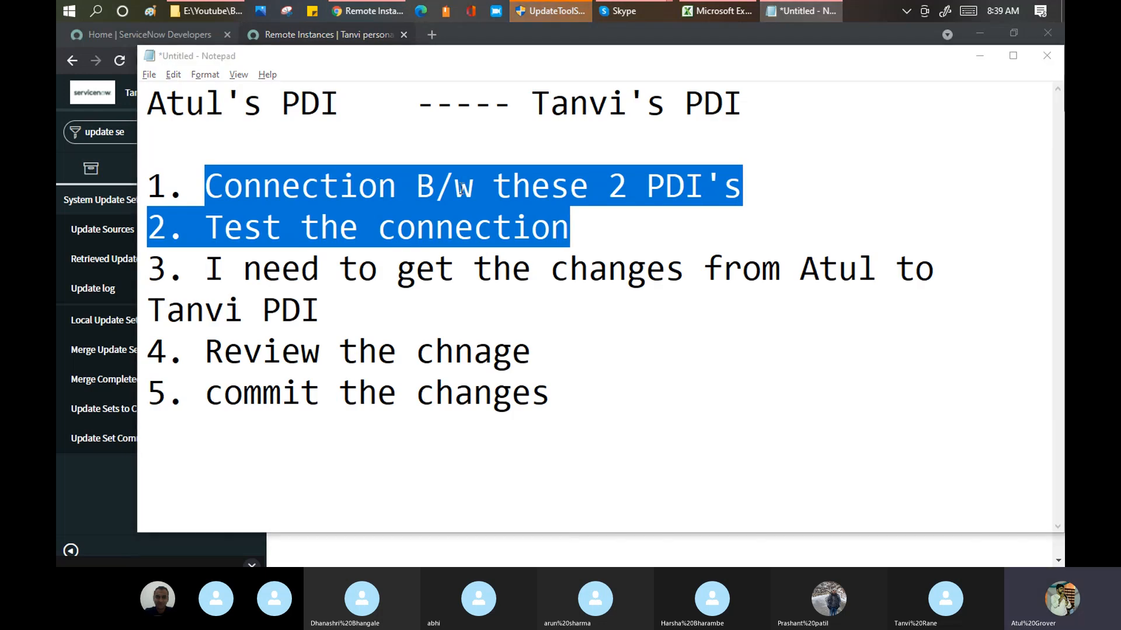
pyautogui.hotkey('alt', 'Tab')
pyautogui.click(395, 134)
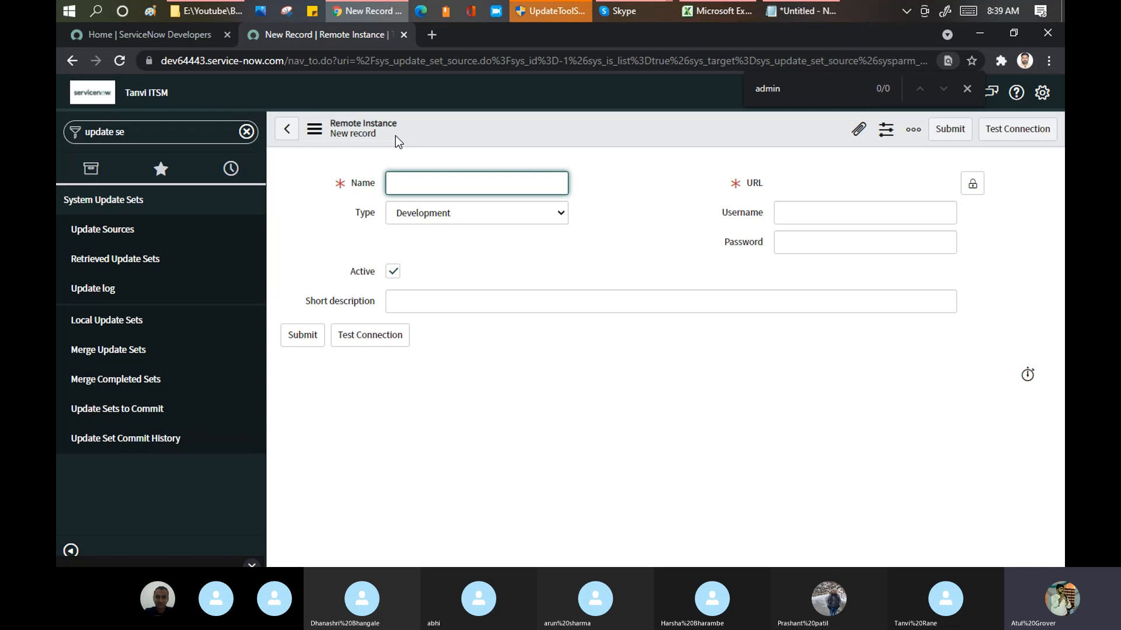
# Step: Name the remote instance "LearnGrow PDi" and choose Development as its type
pyautogui.click(421, 188)
pyautogui.write('LearnGrow')
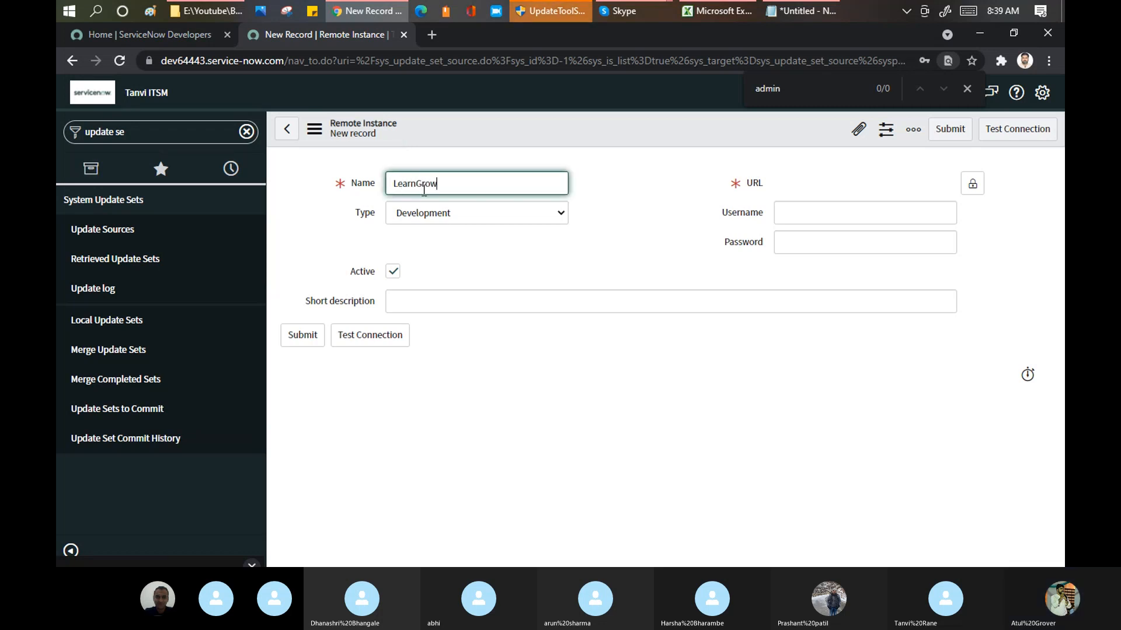
pyautogui.write('PR')
pyautogui.press('BackSpace')
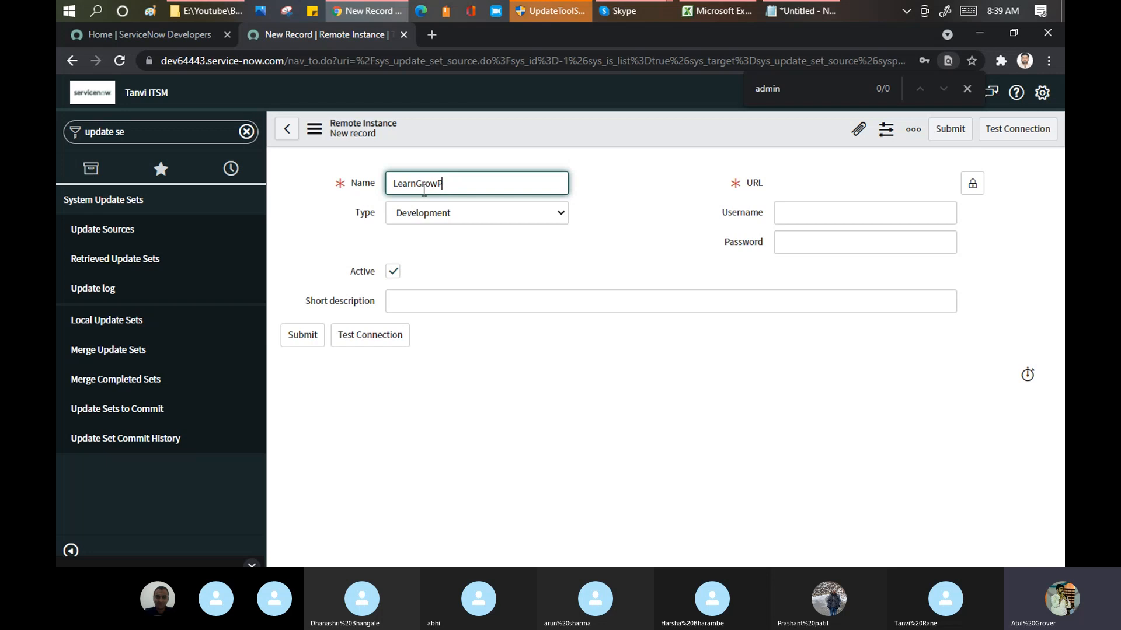
pyautogui.press('BackSpace')
pyautogui.write('PDI')
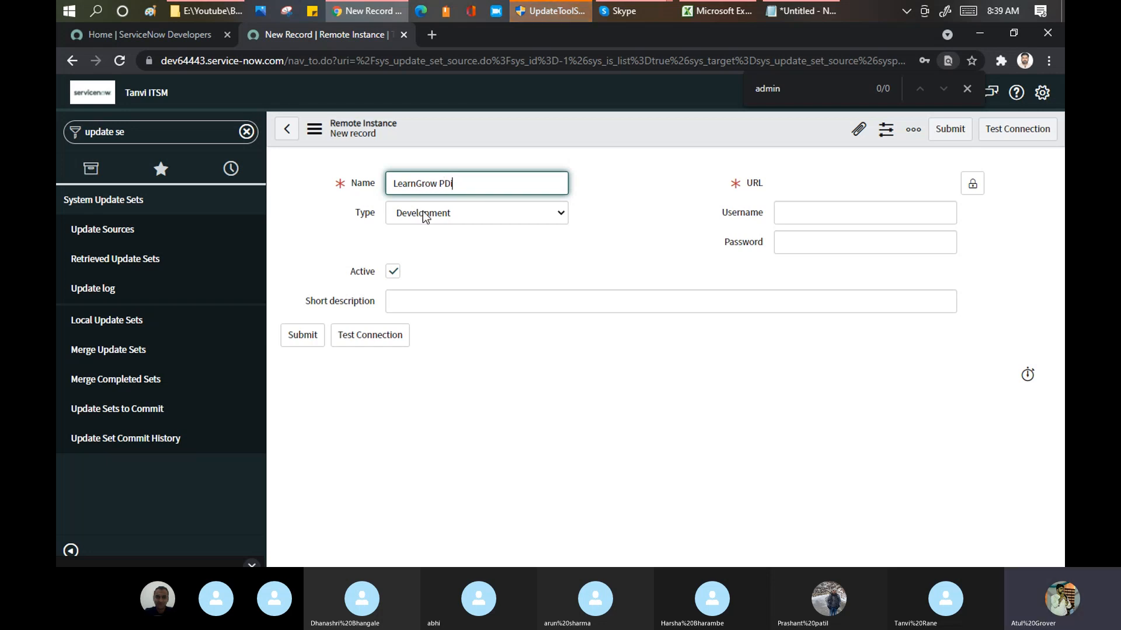
pyautogui.click(423, 213)
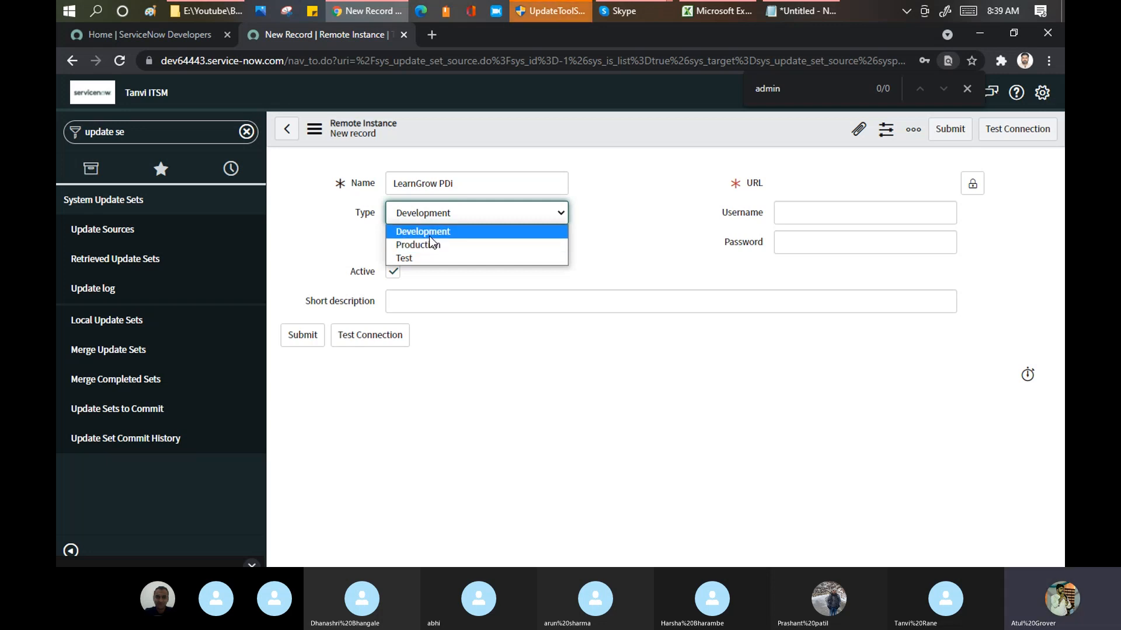
pyautogui.click(431, 236)
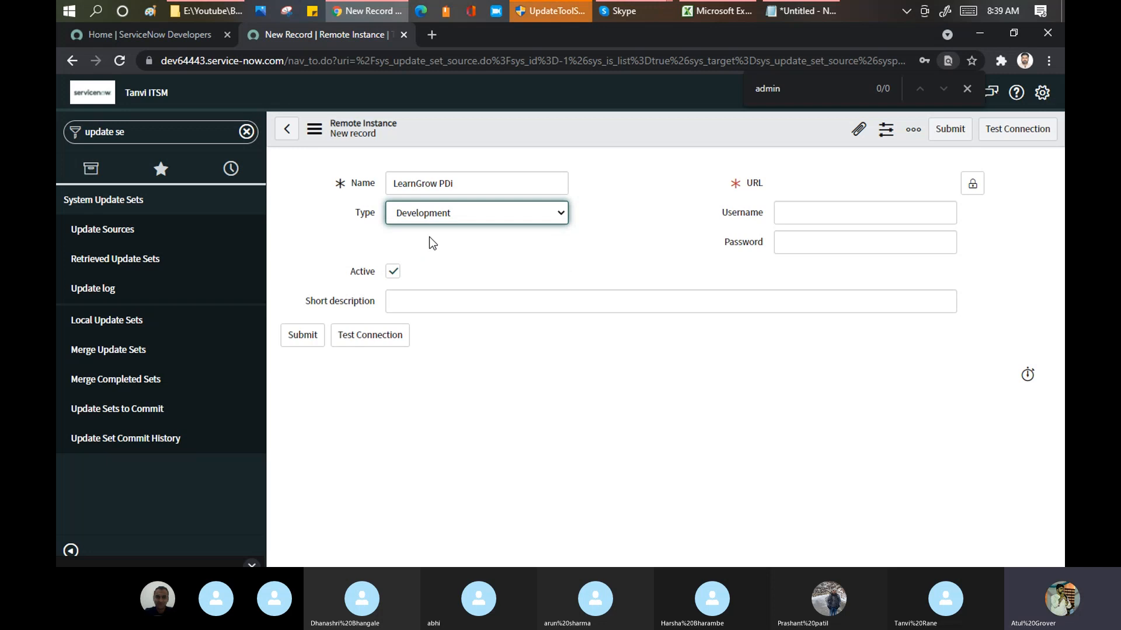
pyautogui.click(975, 185)
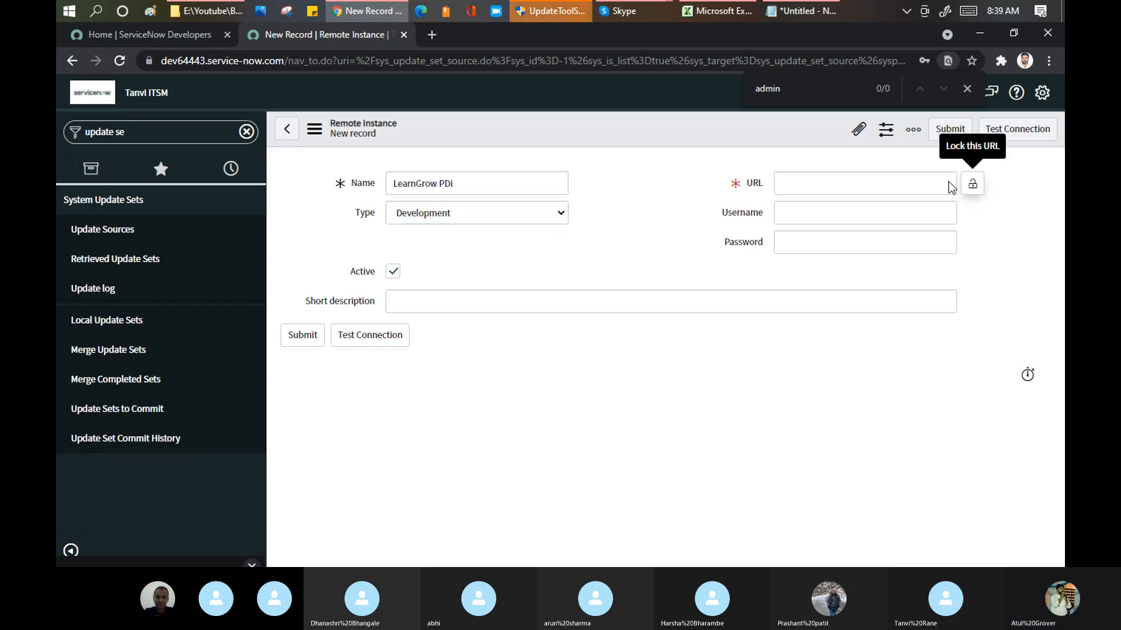
pyautogui.click(920, 182)
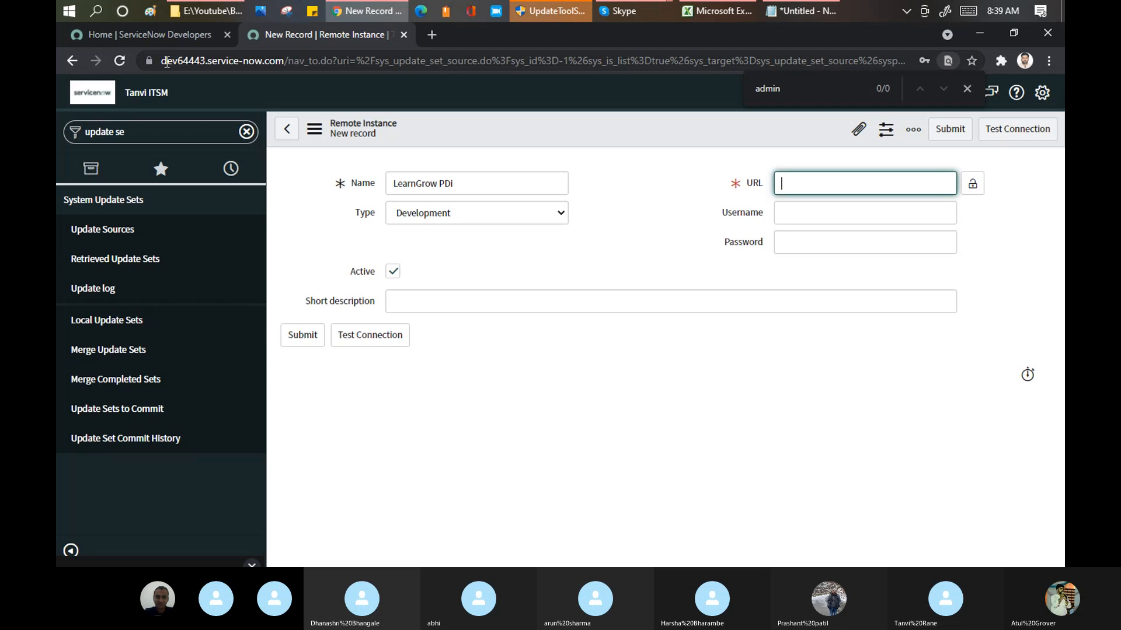
pyautogui.moveTo(163, 60); pyautogui.dragTo(276, 59)
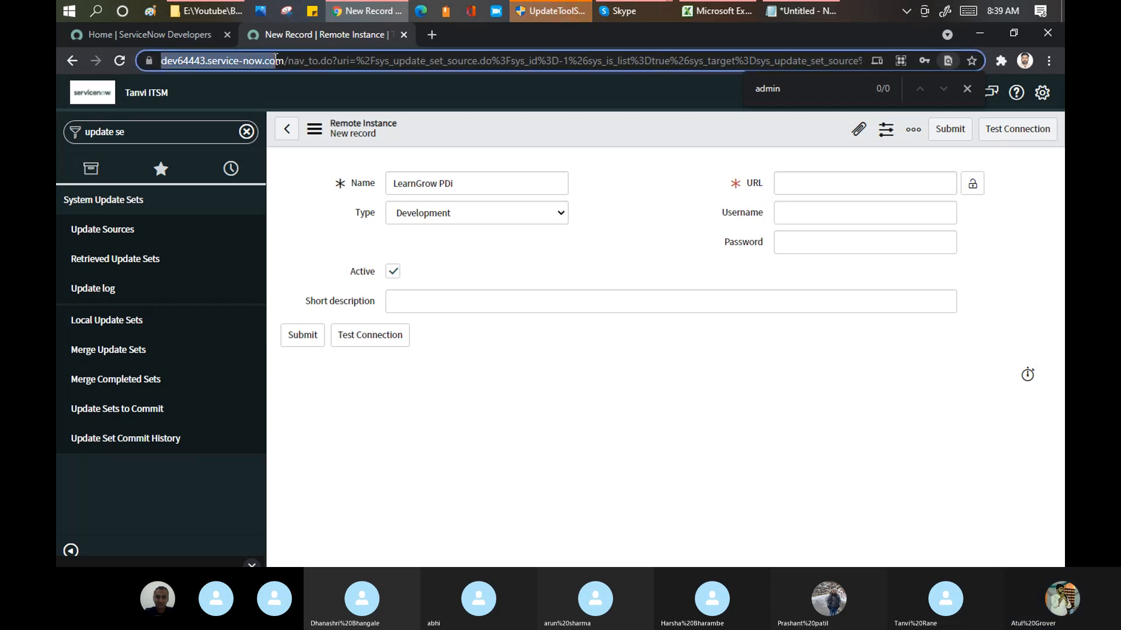
pyautogui.click(840, 178)
pyautogui.write('https://dev64443.service-now.com/')
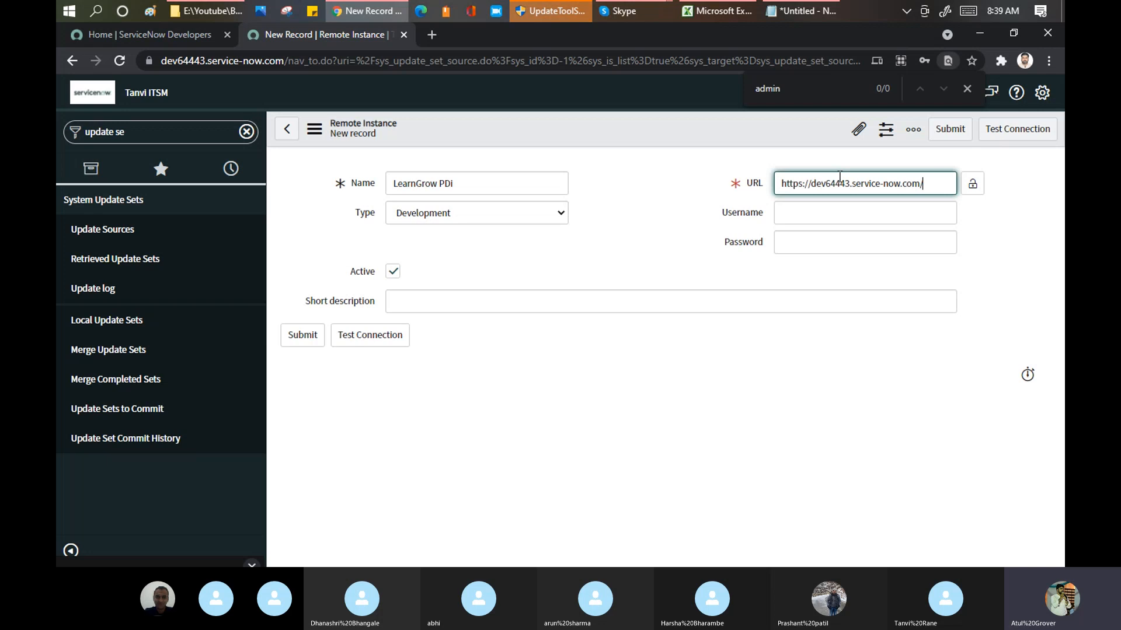
pyautogui.doubleClick(831, 182)
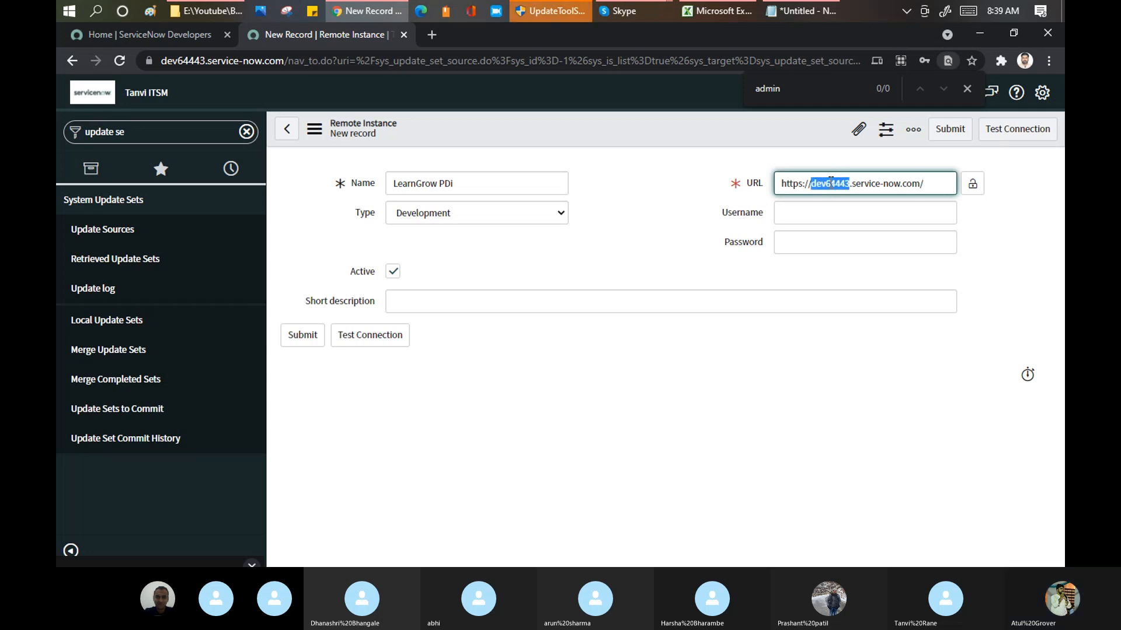
pyautogui.write('dev8527')
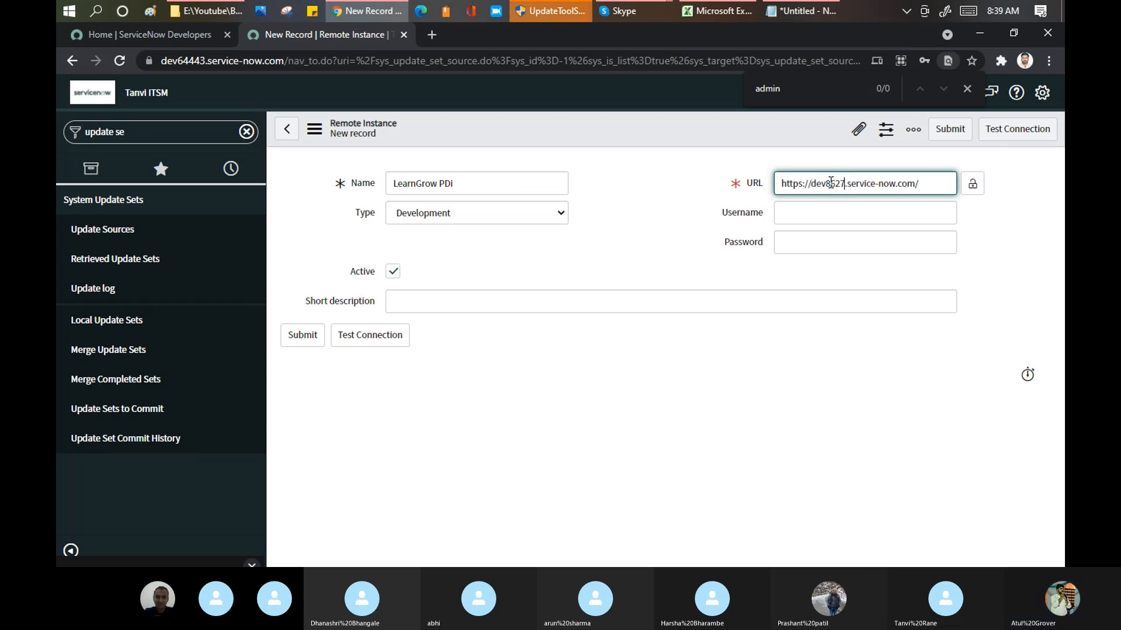
pyautogui.write('1')
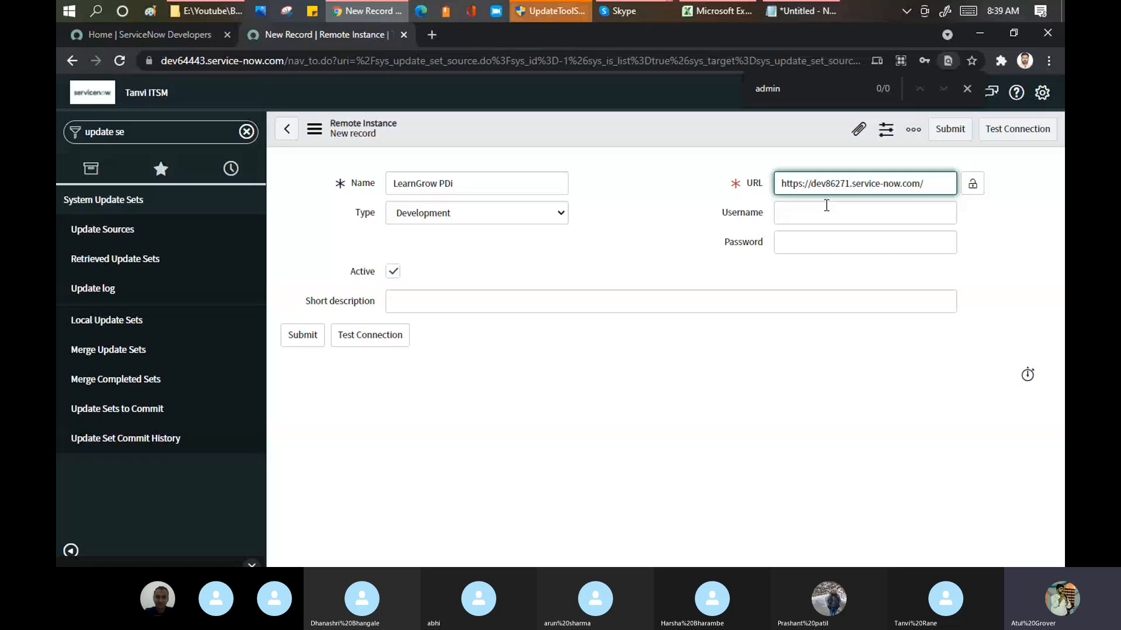
# Step: Enter "learngrow" as the remote instance's username and fill in the account password
pyautogui.click(826, 208)
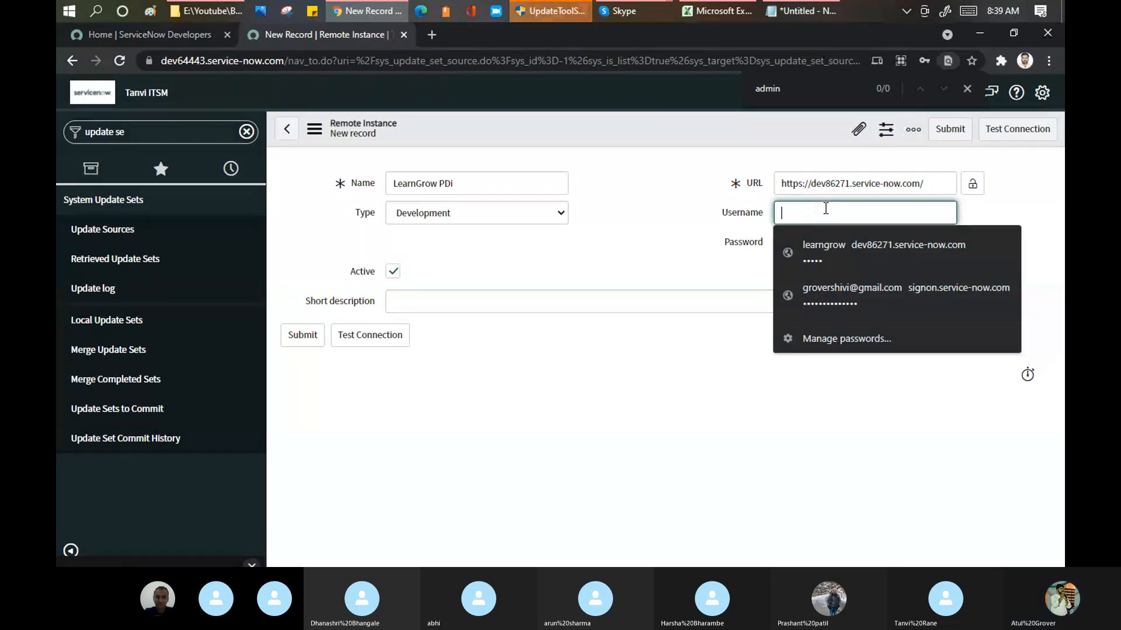
pyautogui.write('learngro')
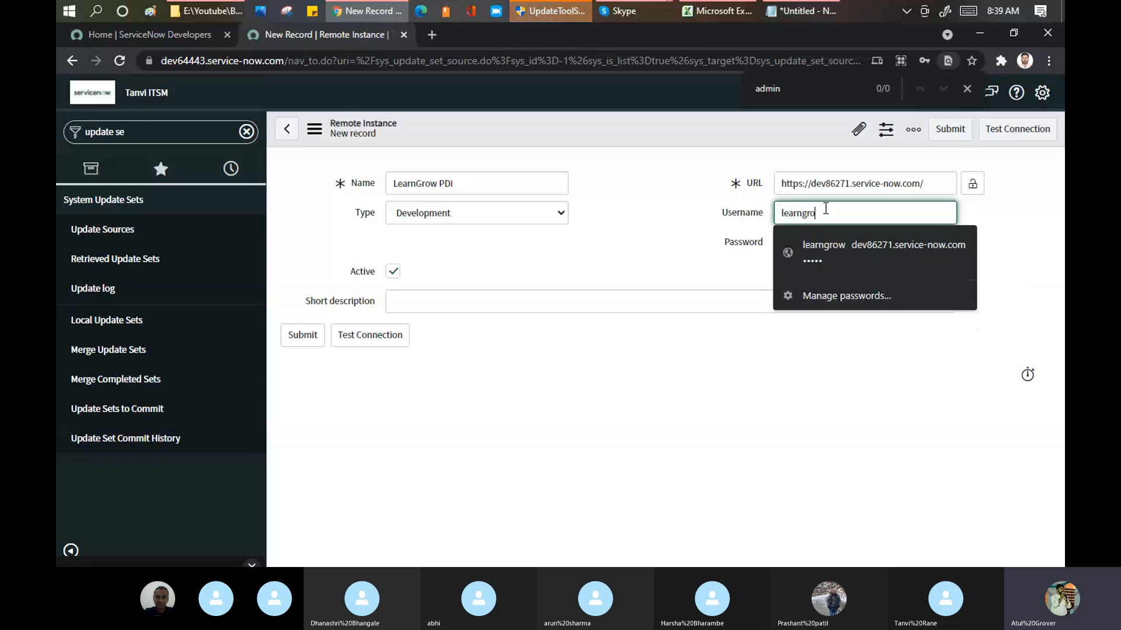
pyautogui.write('w')
pyautogui.press('Tab')
pyautogui.write('•••••')
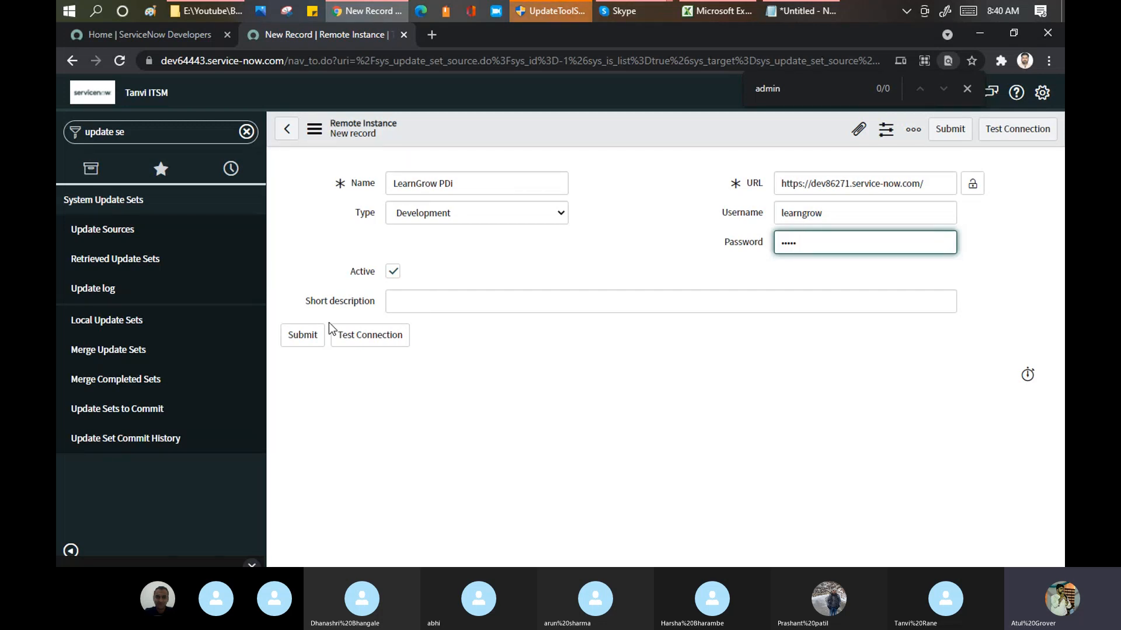
# Step: Save the new remote instance record and test its connection
pyautogui.rightClick(628, 135)
pyautogui.click(638, 142)
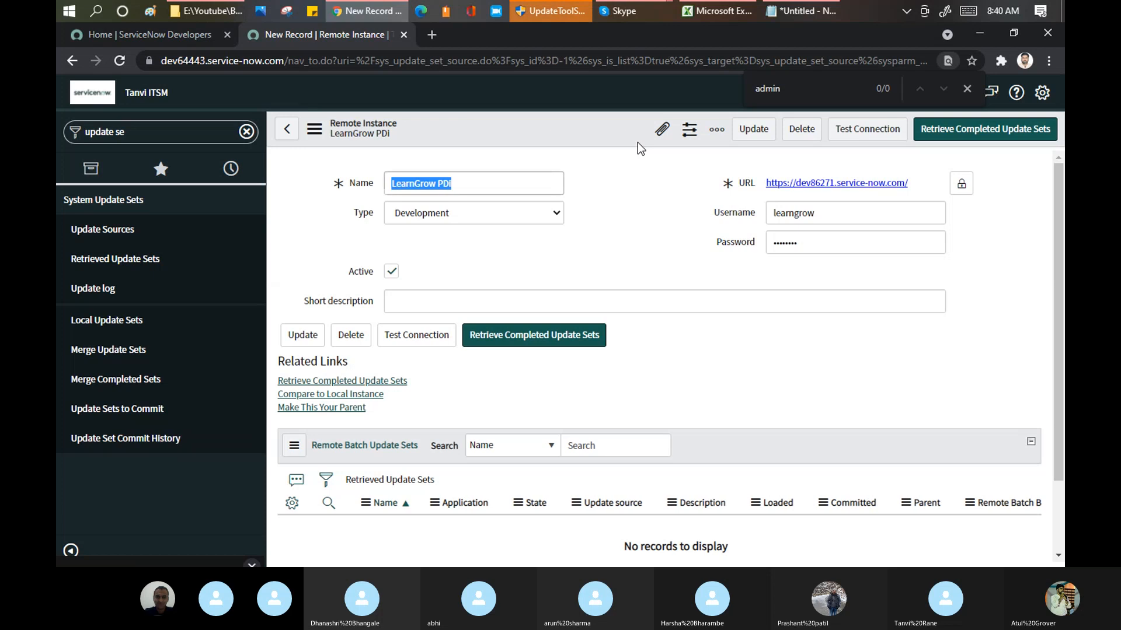
pyautogui.click(851, 135)
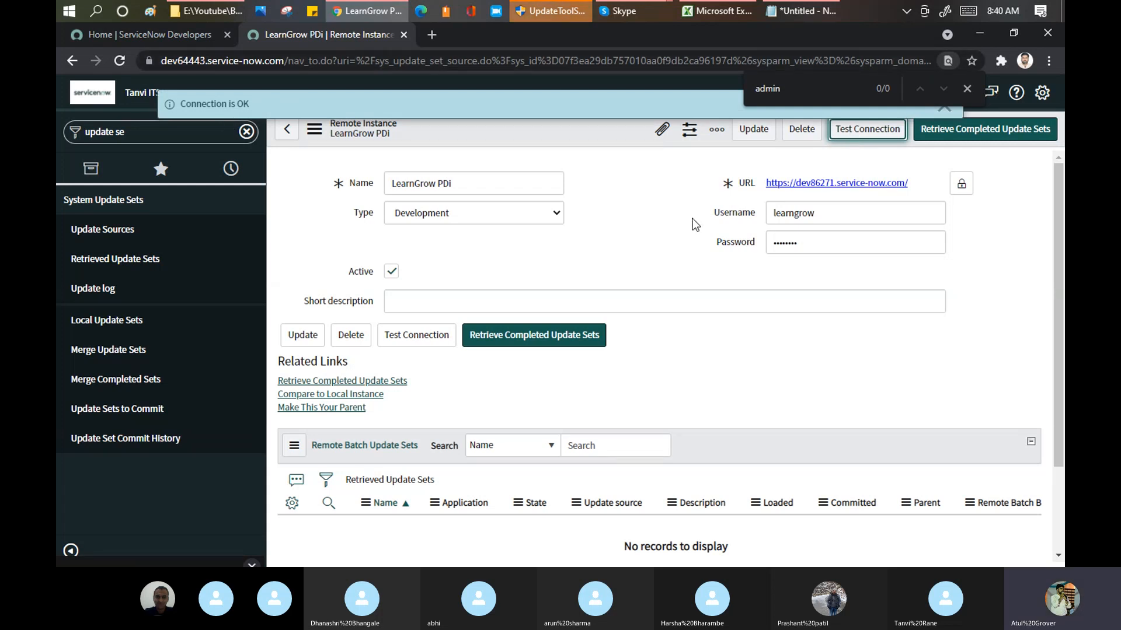
# Step: Try to save the remote instance with extra characters added to its password, and examine the resulting messages
pyautogui.click(843, 239)
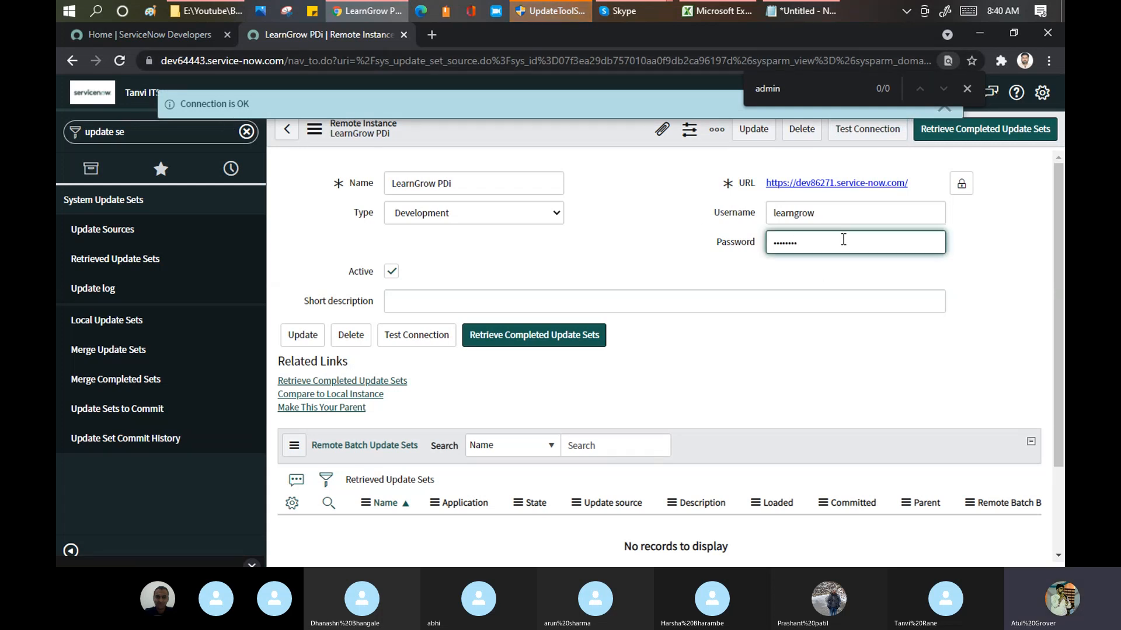
pyautogui.write('123')
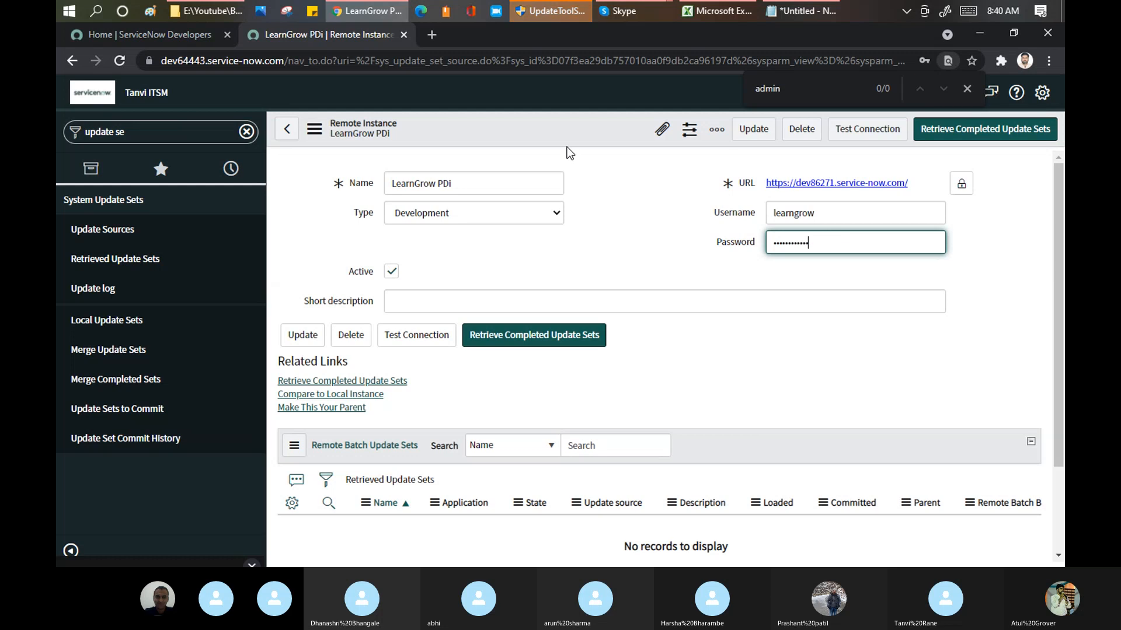
pyautogui.rightClick(562, 114)
pyautogui.click(578, 120)
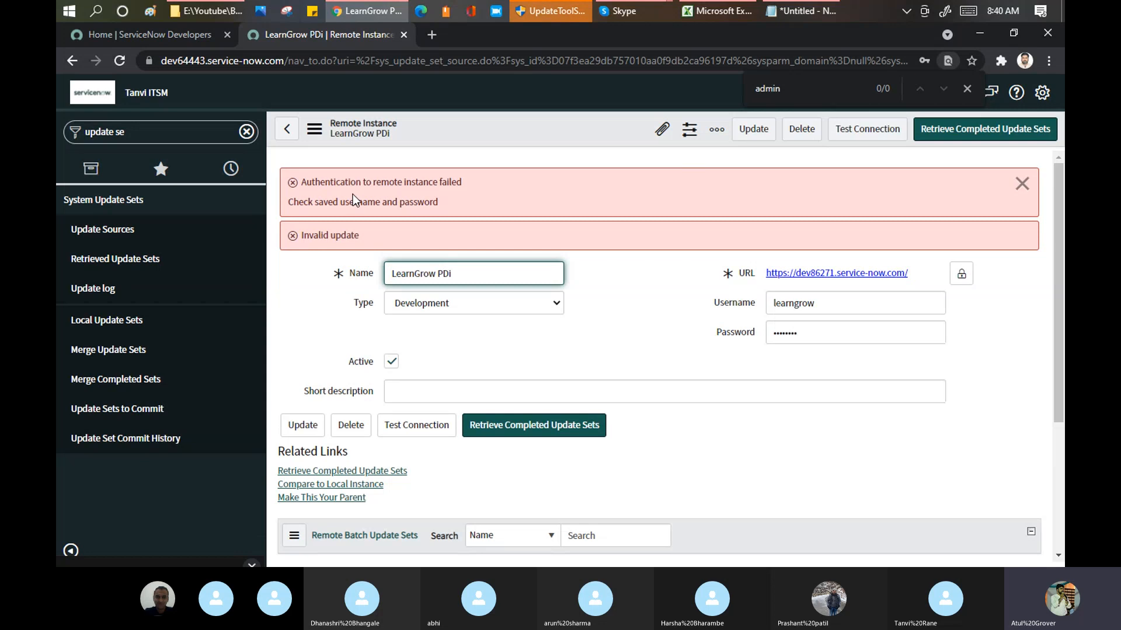
pyautogui.moveTo(356, 182); pyautogui.dragTo(438, 202)
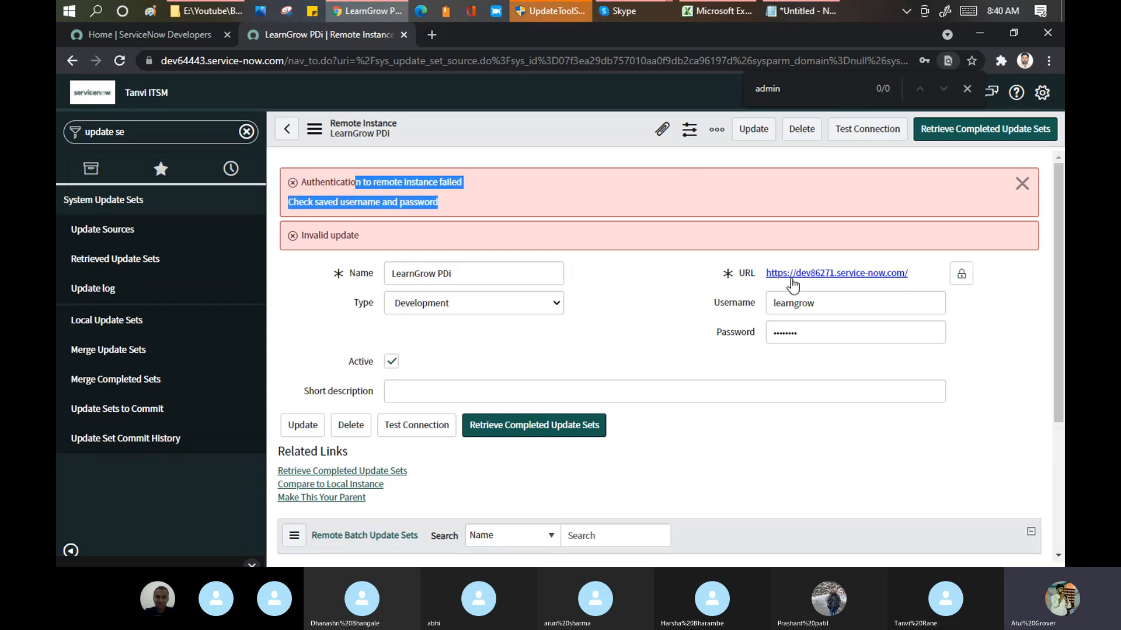
# Step: Re-enter the account password for the LearnGrow PDi remote instance, save the record and test its connection
pyautogui.doubleClick(816, 333)
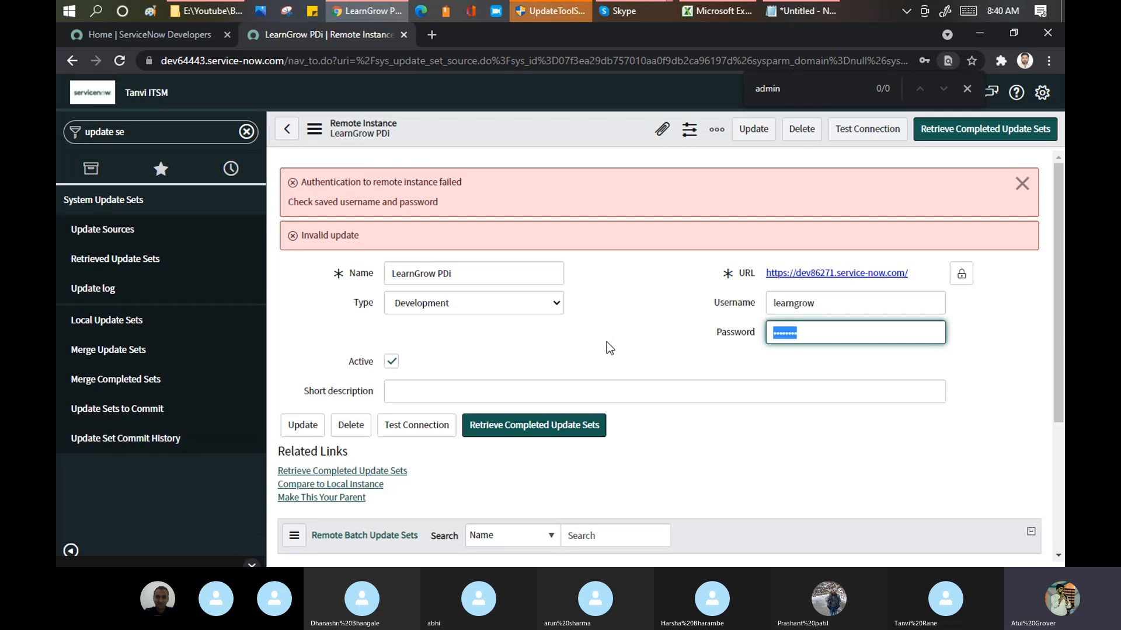
pyautogui.write('admin')
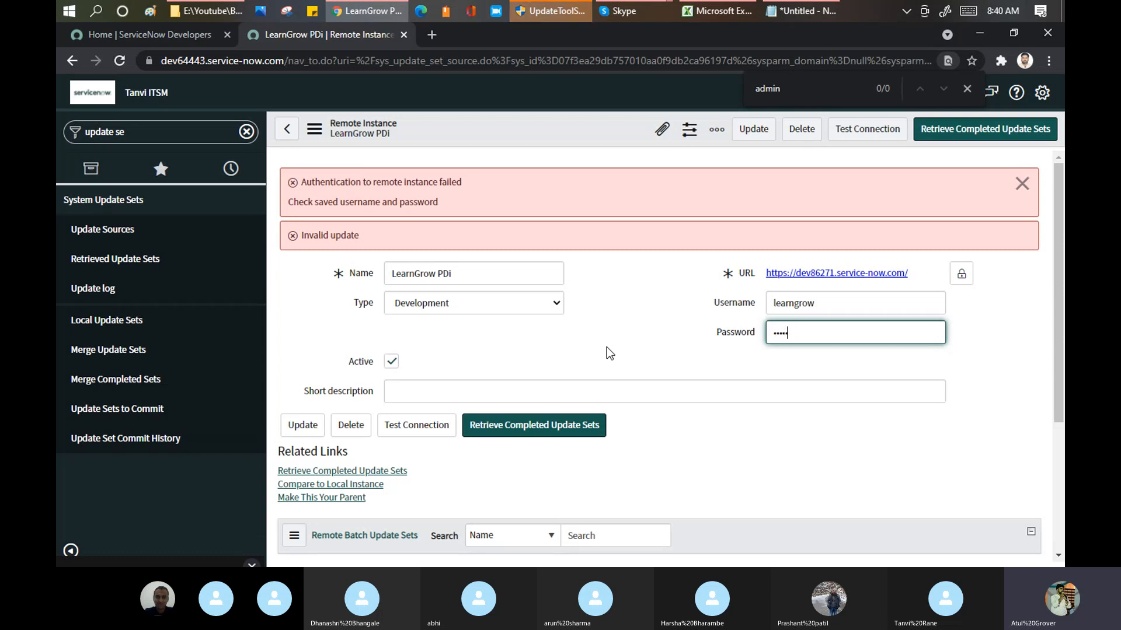
pyautogui.rightClick(510, 120)
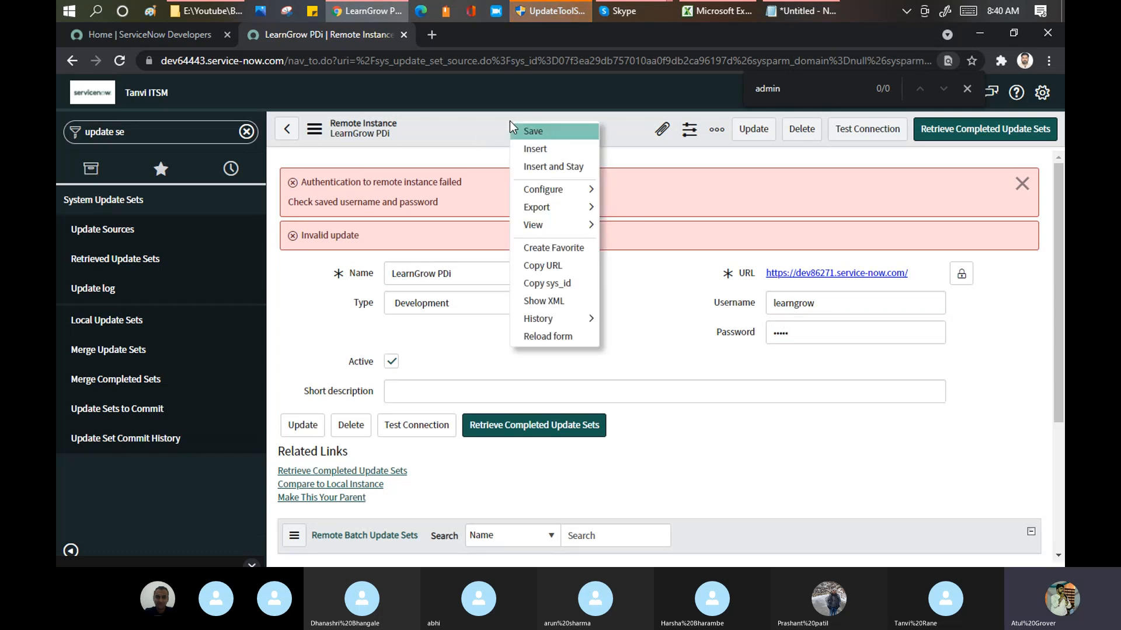
pyautogui.click(526, 128)
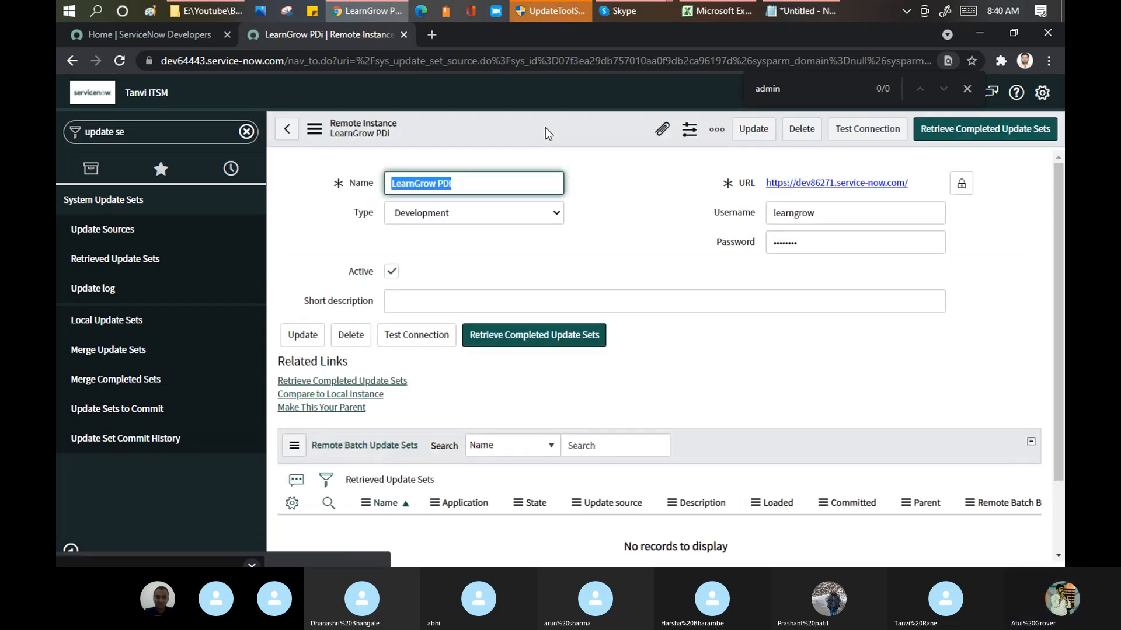
pyautogui.click(854, 135)
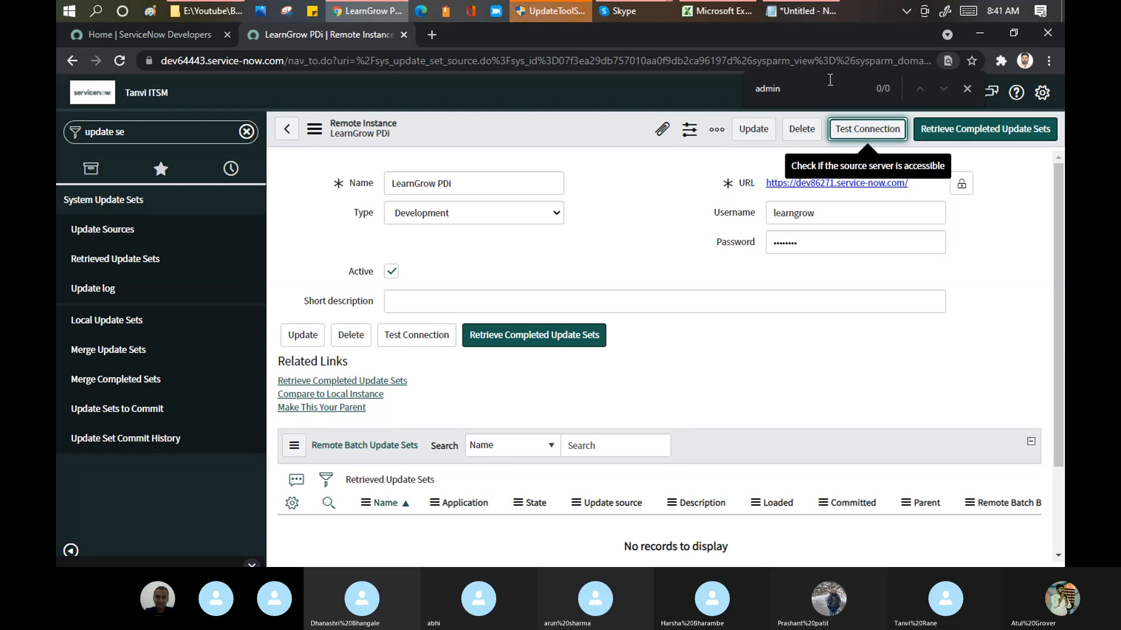
pyautogui.moveTo(626, 10)
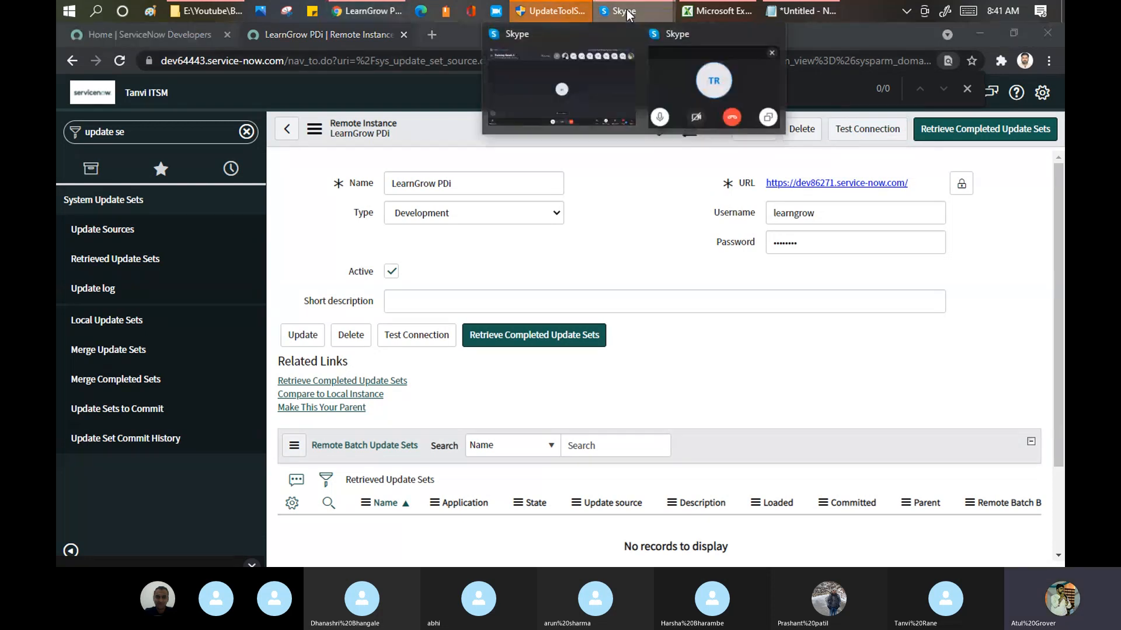
pyautogui.click(540, 96)
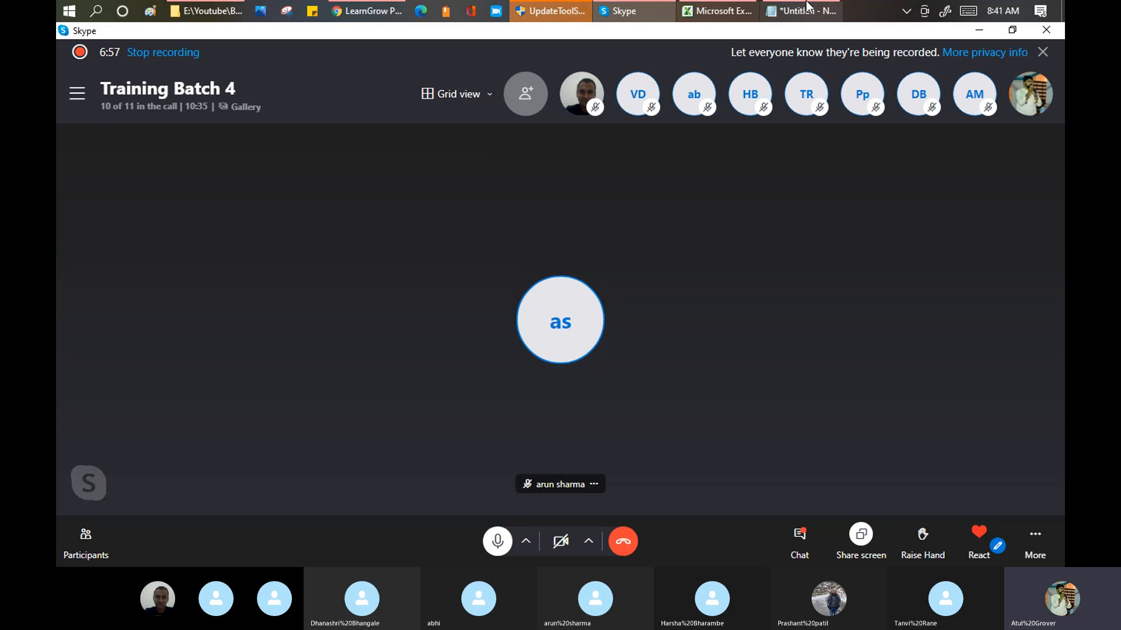
pyautogui.click(726, 10)
pyautogui.click(535, 339)
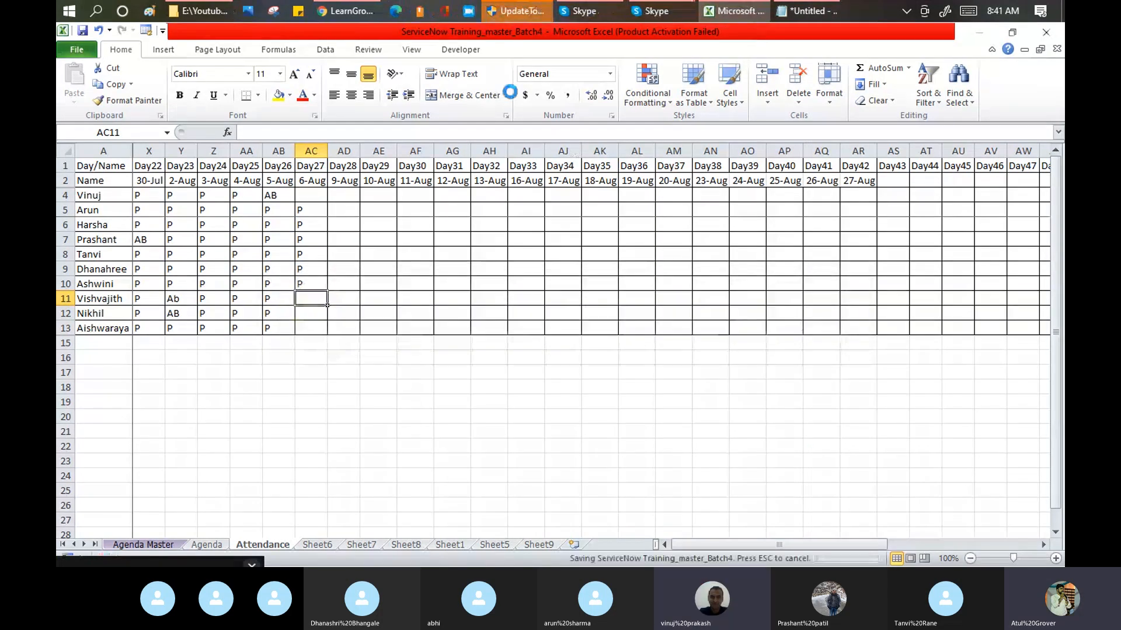
pyautogui.click(336, 13)
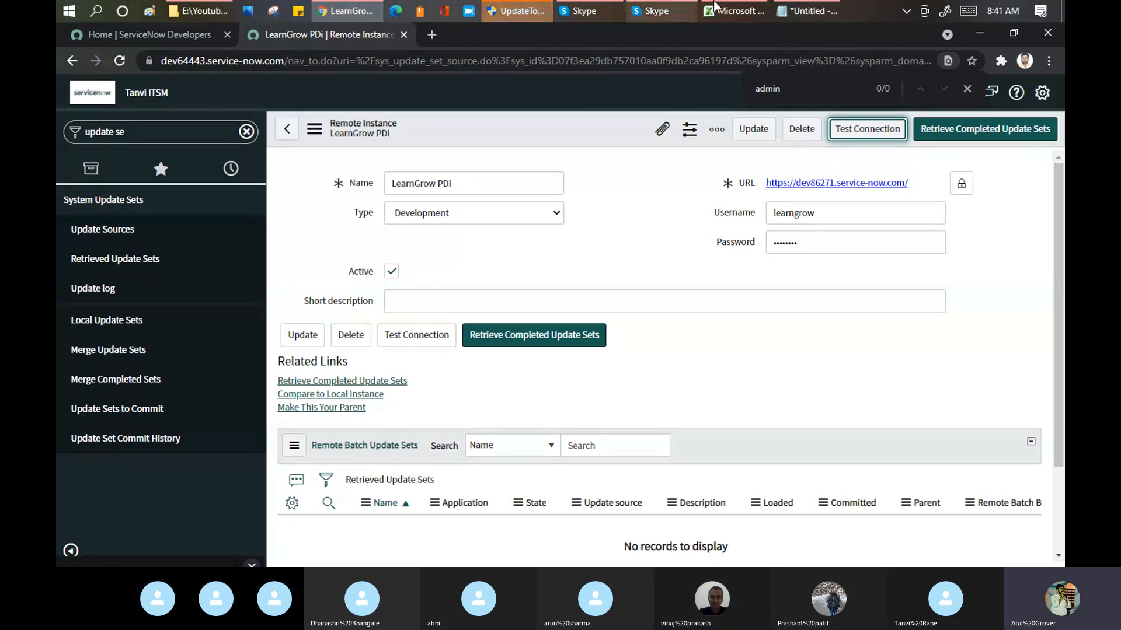
# Step: Switch to the Notepad plan and review its items on connecting the PDIs, testing the connection and getting the changes
pyautogui.click(791, 13)
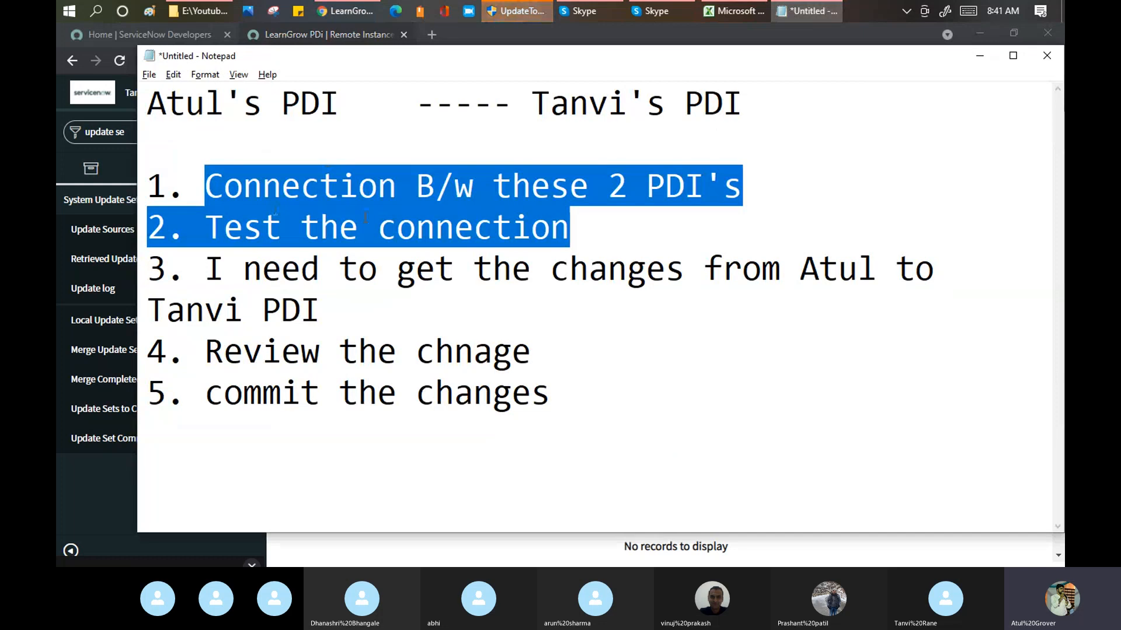
pyautogui.click(604, 241)
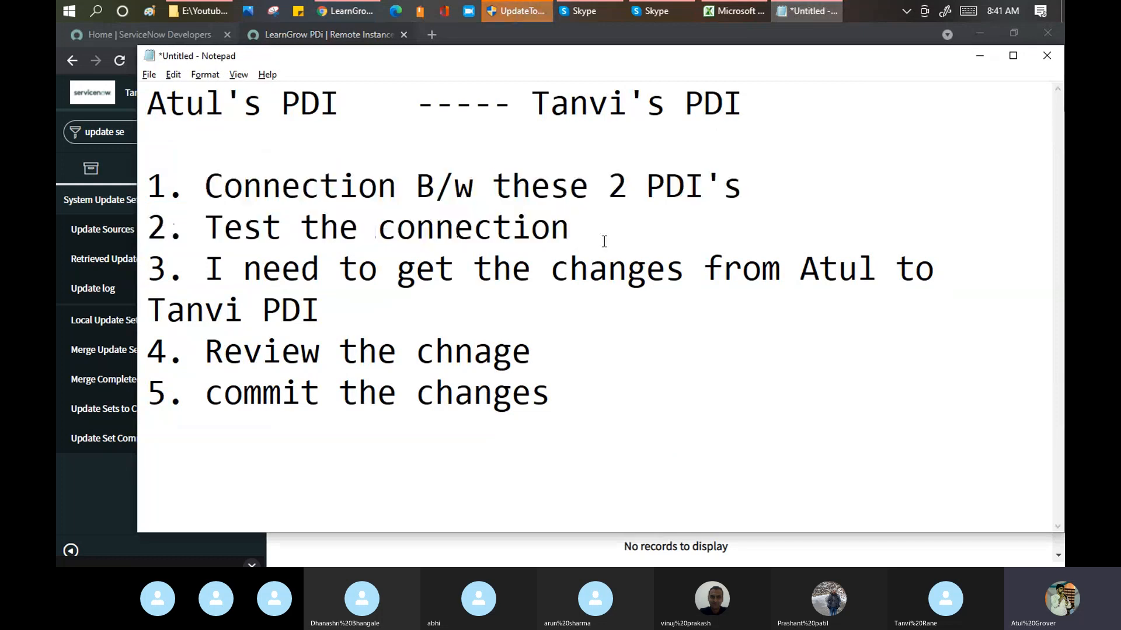
pyautogui.moveTo(604, 241); pyautogui.dragTo(204, 200)
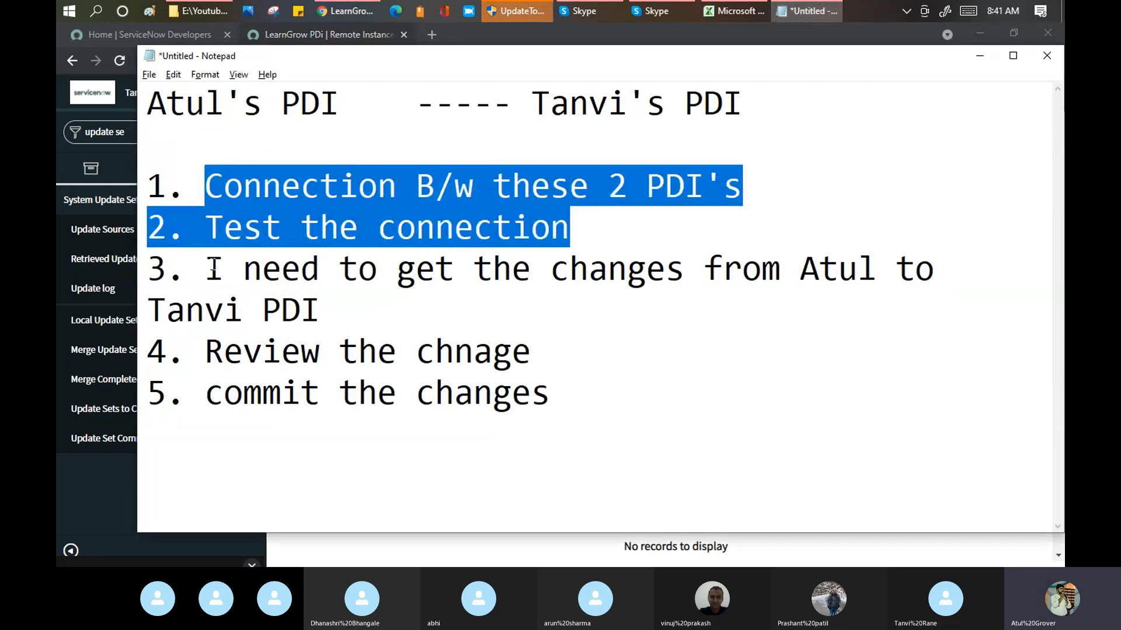
pyautogui.moveTo(211, 268); pyautogui.dragTo(331, 292)
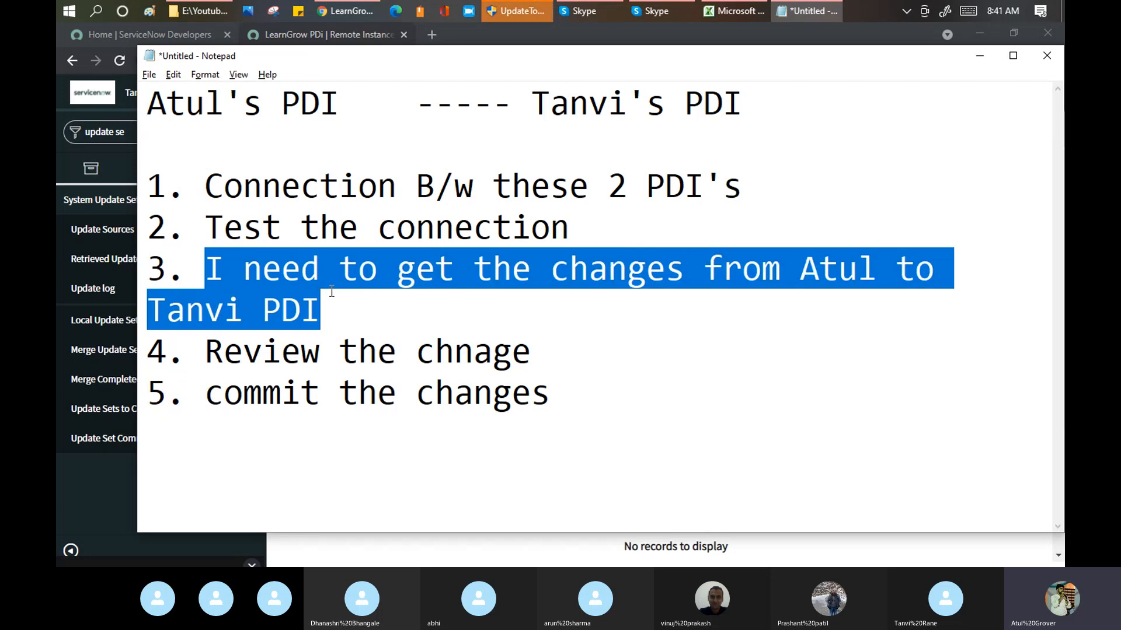
pyautogui.hotkey('alt', 'Tab')
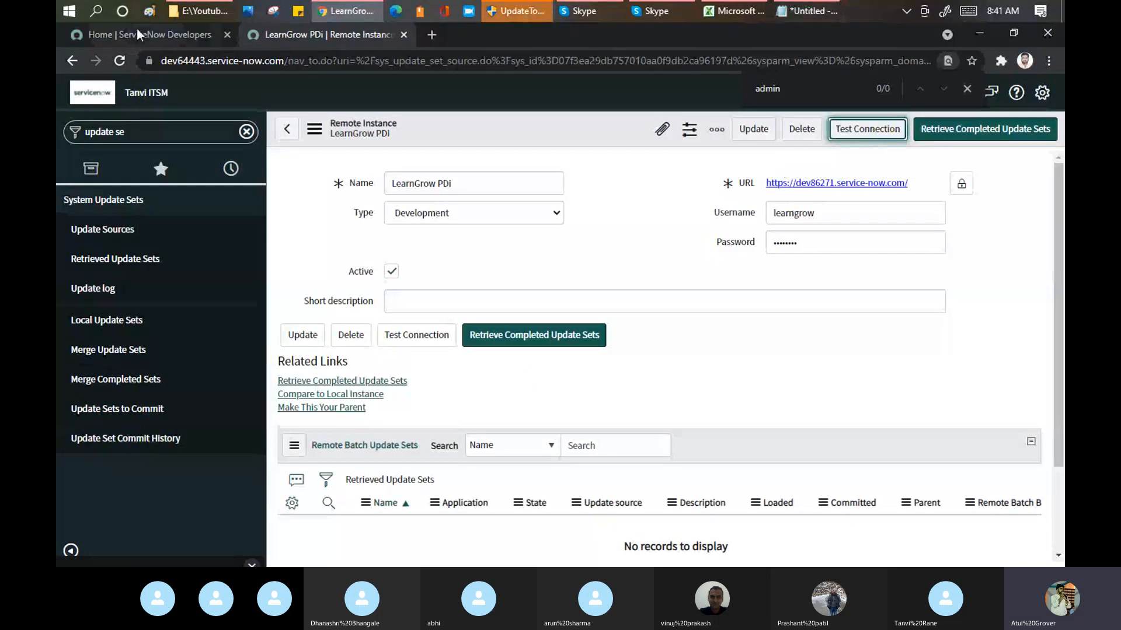
# Step: Switch back to the browser and load dev86271.service-now.com in place of the ServiceNow Developers home page
pyautogui.click(146, 36)
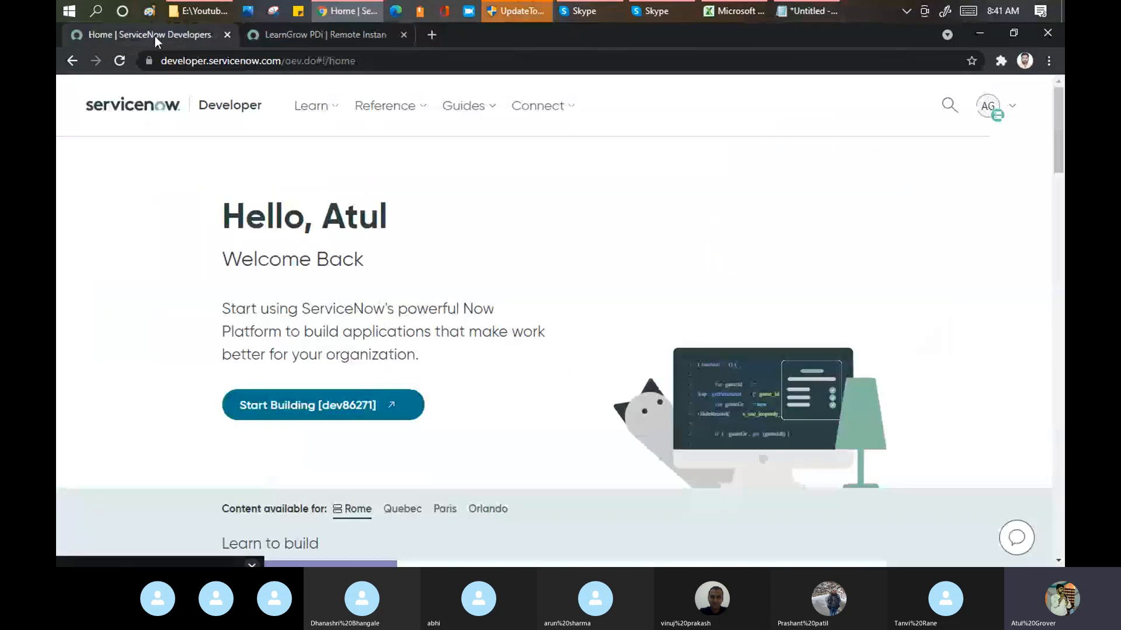
pyautogui.click(282, 63)
pyautogui.write('dev86271.service-now.com')
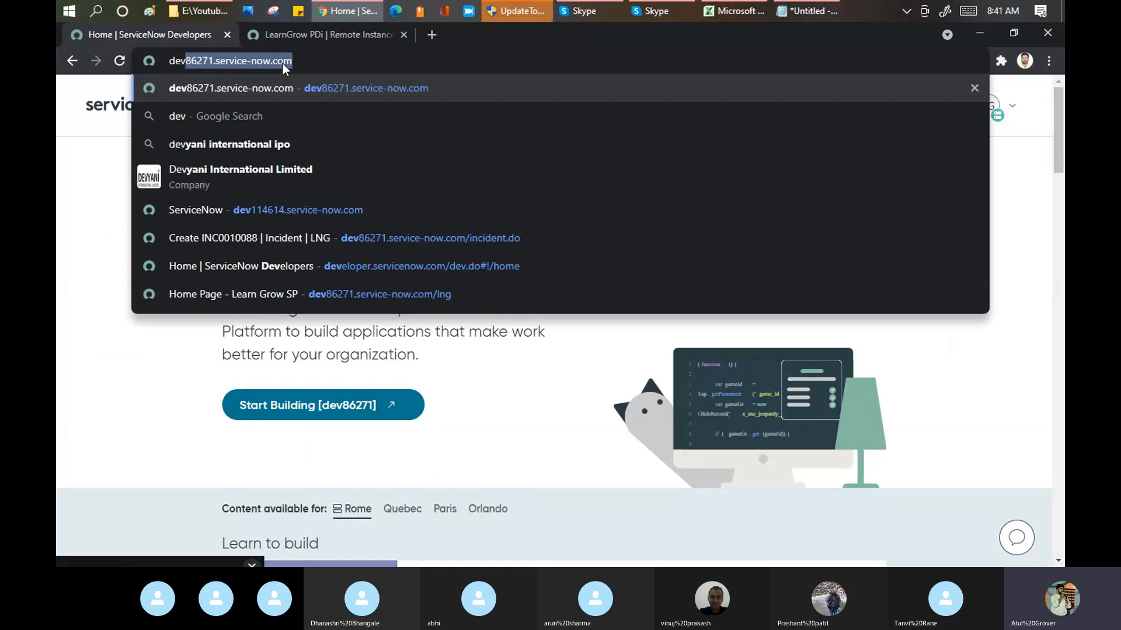
pyautogui.press('Return')
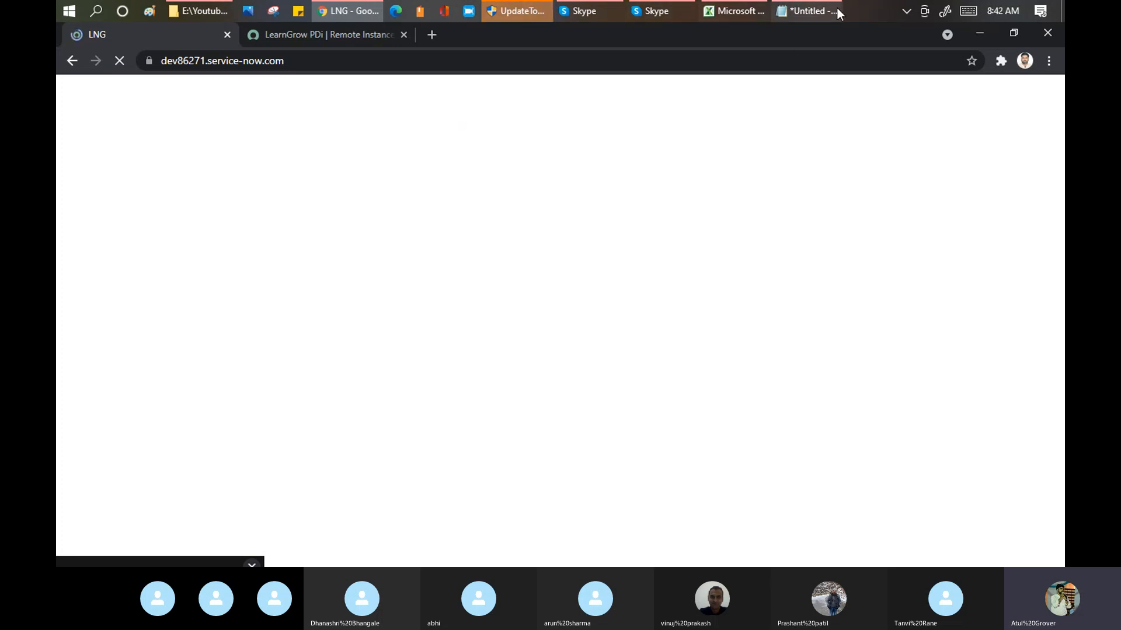
# Step: In the Notepad plan, add sub-item 3.1 below item 3, naming the source PDI followed by "--> Check your update set"
pyautogui.moveTo(804, 14)
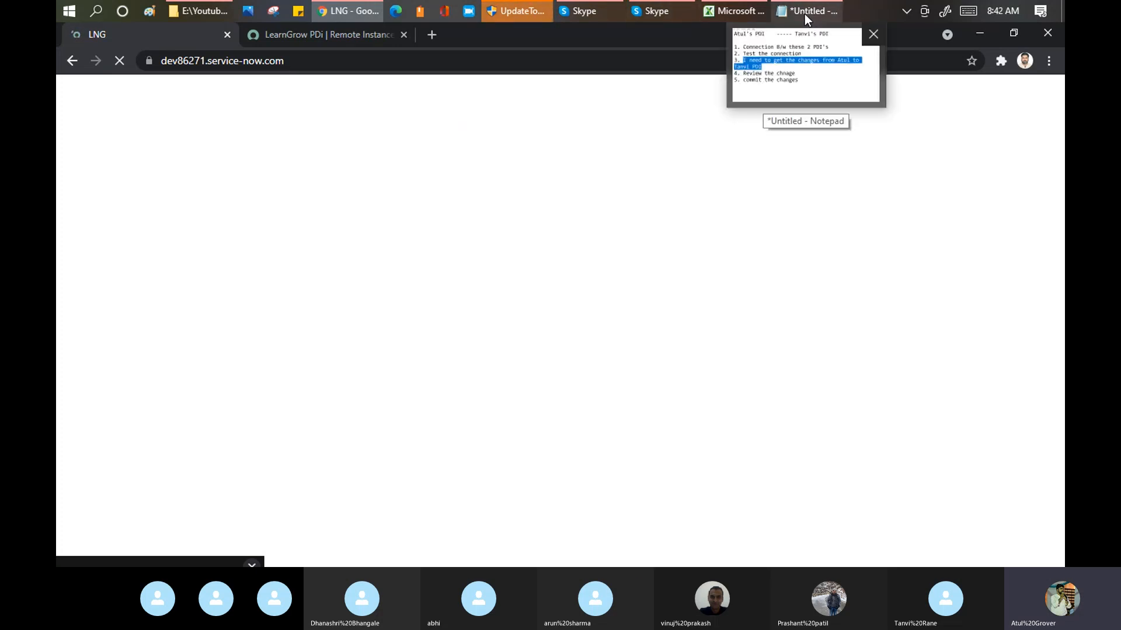
pyautogui.click(804, 14)
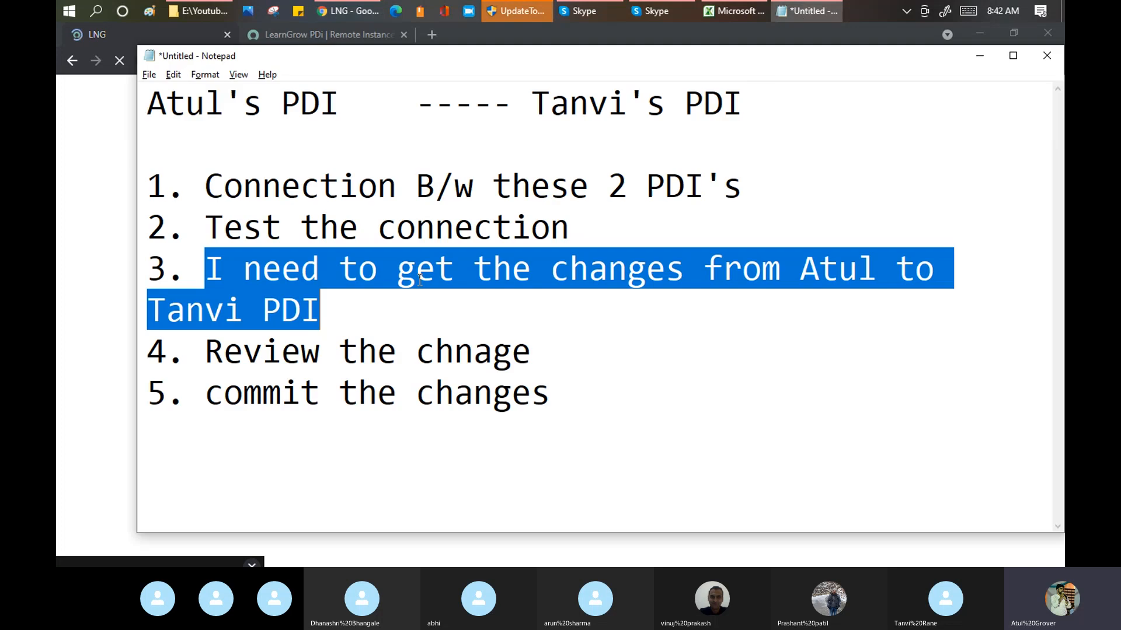
pyautogui.click(339, 301)
pyautogui.press('Return')
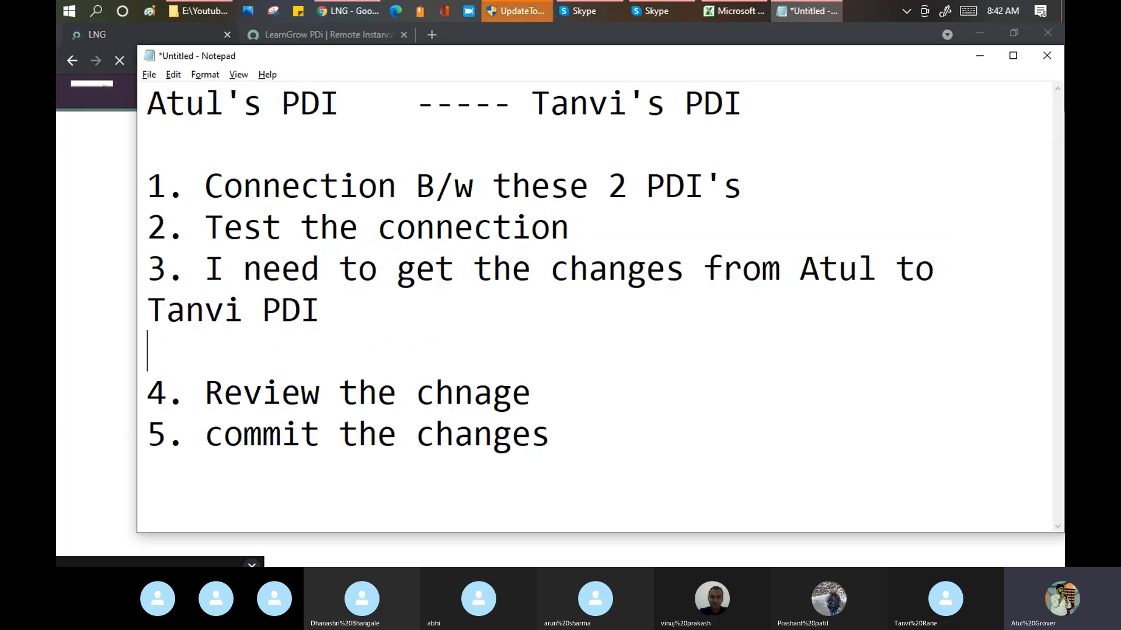
pyautogui.write('3.1 ')
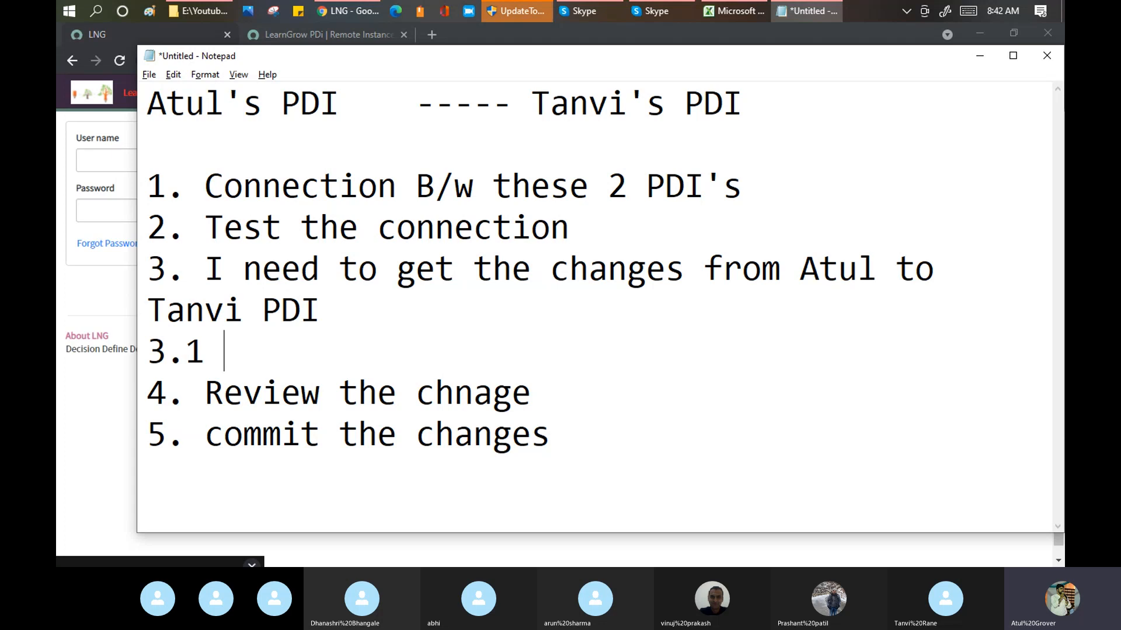
pyautogui.write("Atul's PDI ")
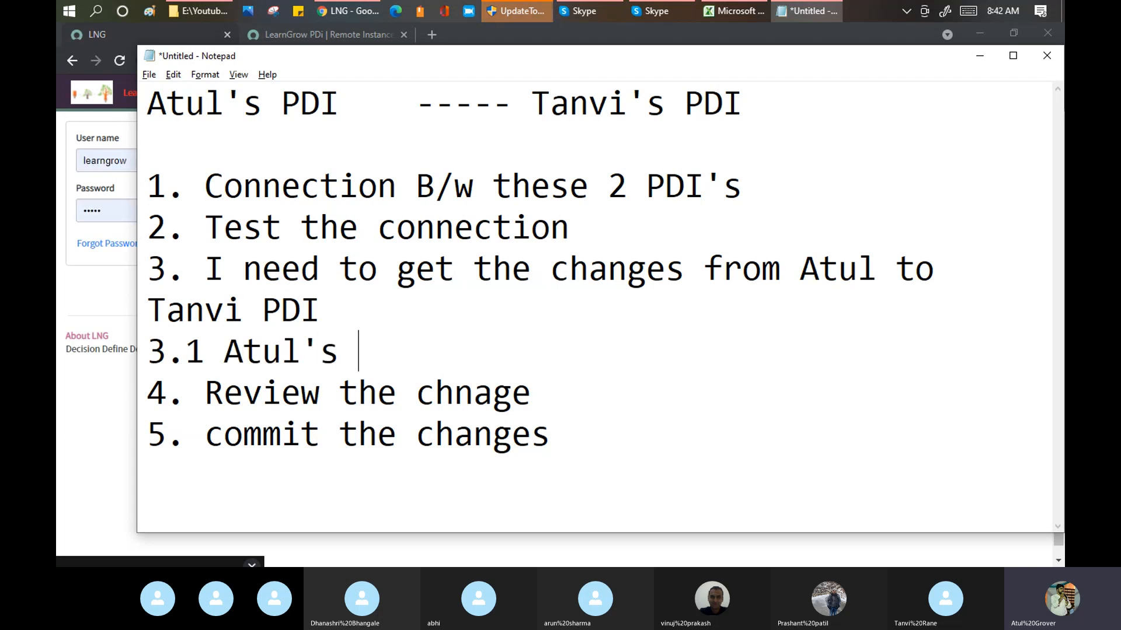
pyautogui.write('--')
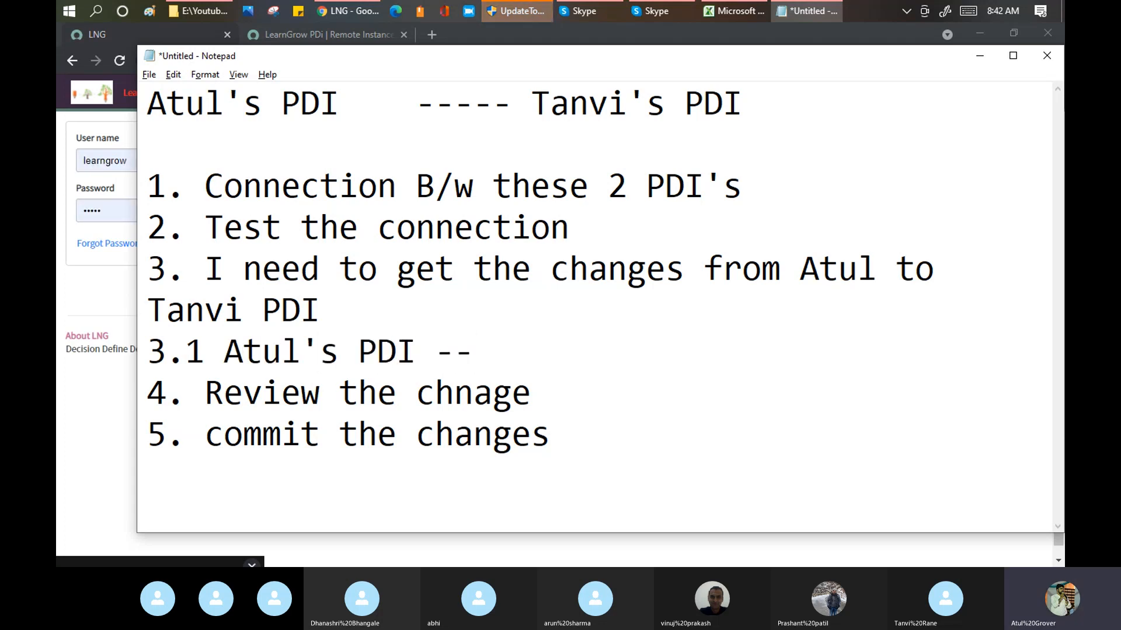
pyautogui.write('> Check y')
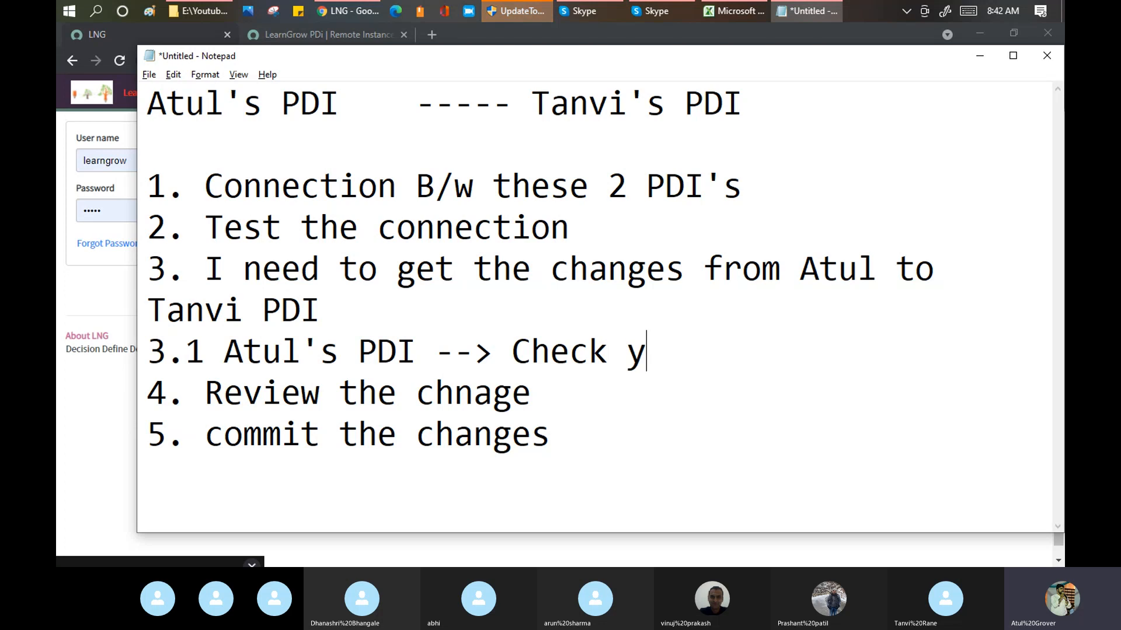
pyautogui.write('our update set')
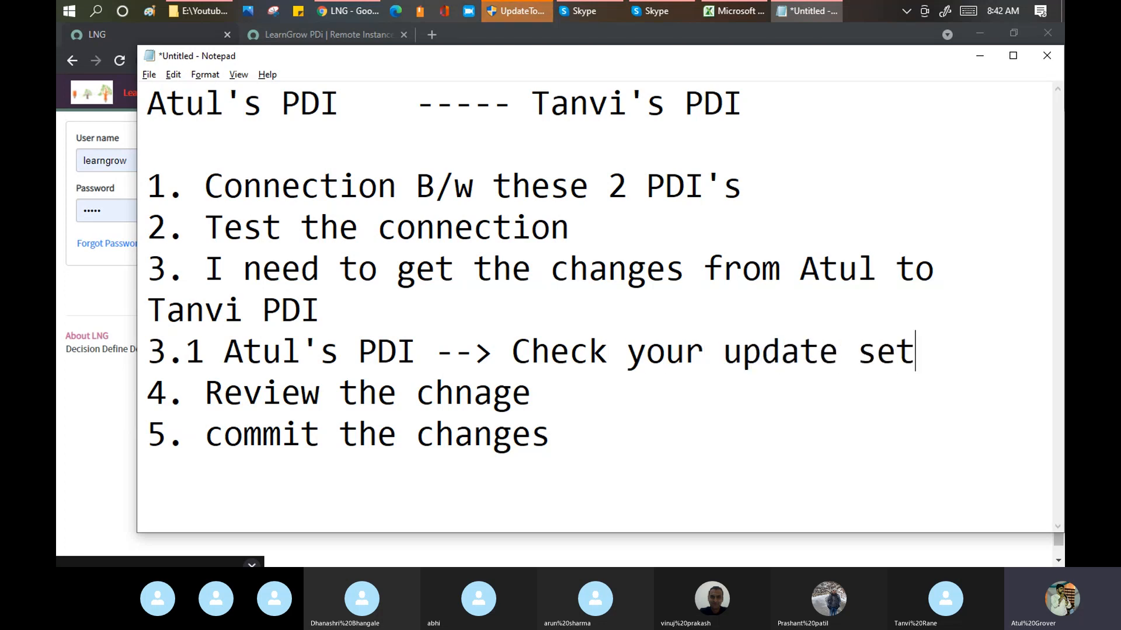
# Step: Add the line ".2 Close your update set" below sub-item 3.1 in the plan
pyautogui.press('Return')
pyautogui.write('.2')
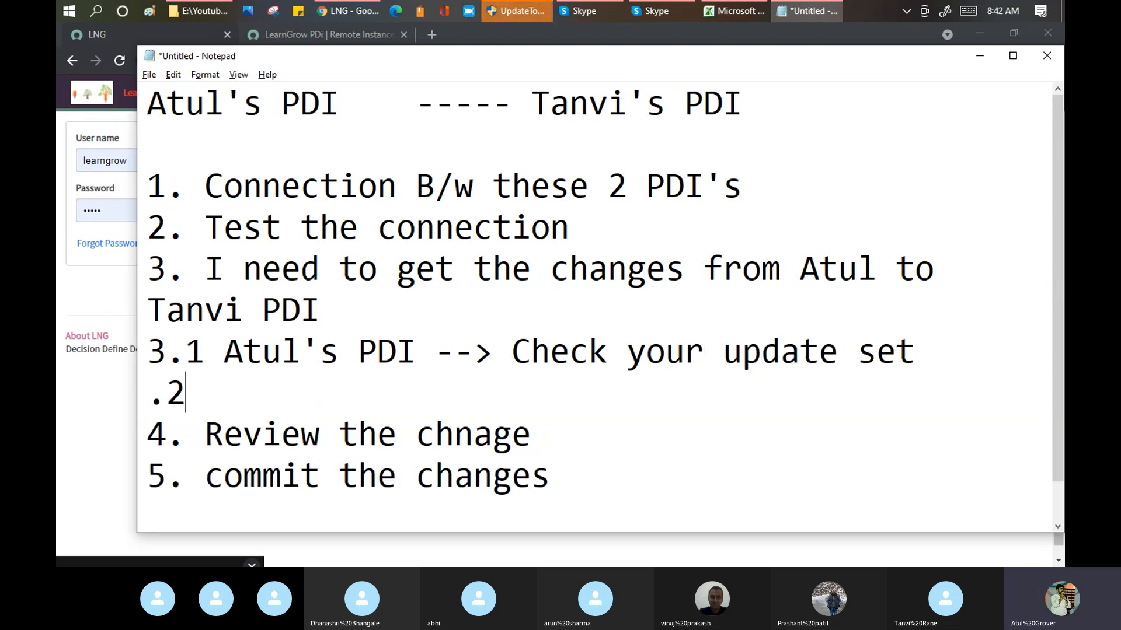
pyautogui.write(' Clsoe')
pyautogui.press('BackSpace')
pyautogui.press('BackSpace')
pyautogui.press('BackSpace')
pyautogui.press('BackSpace')
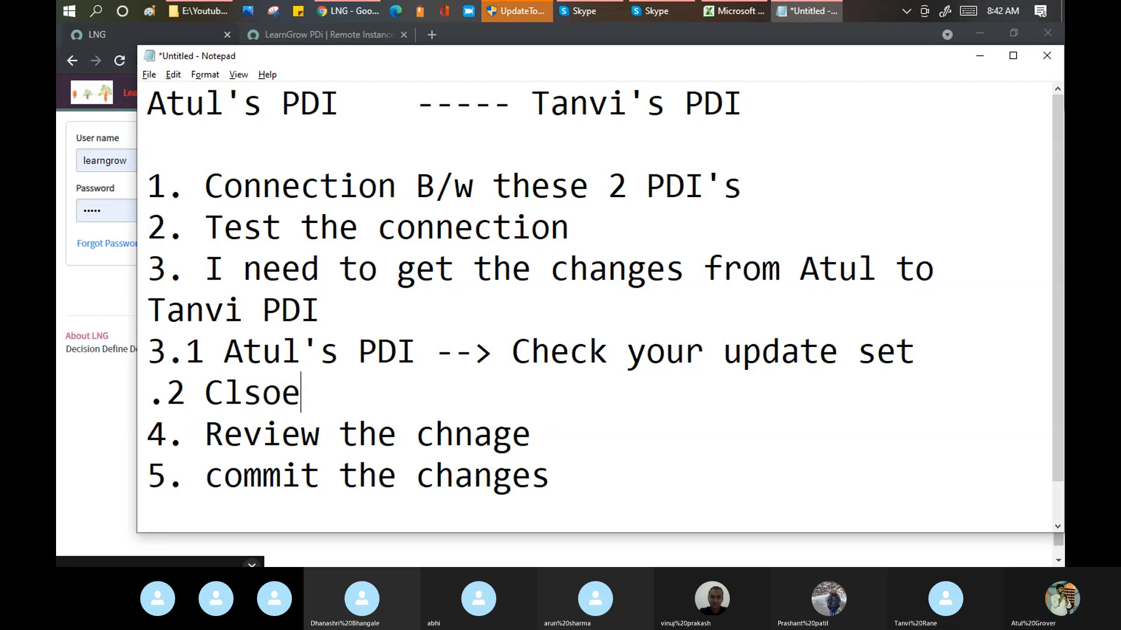
pyautogui.write('ose your ')
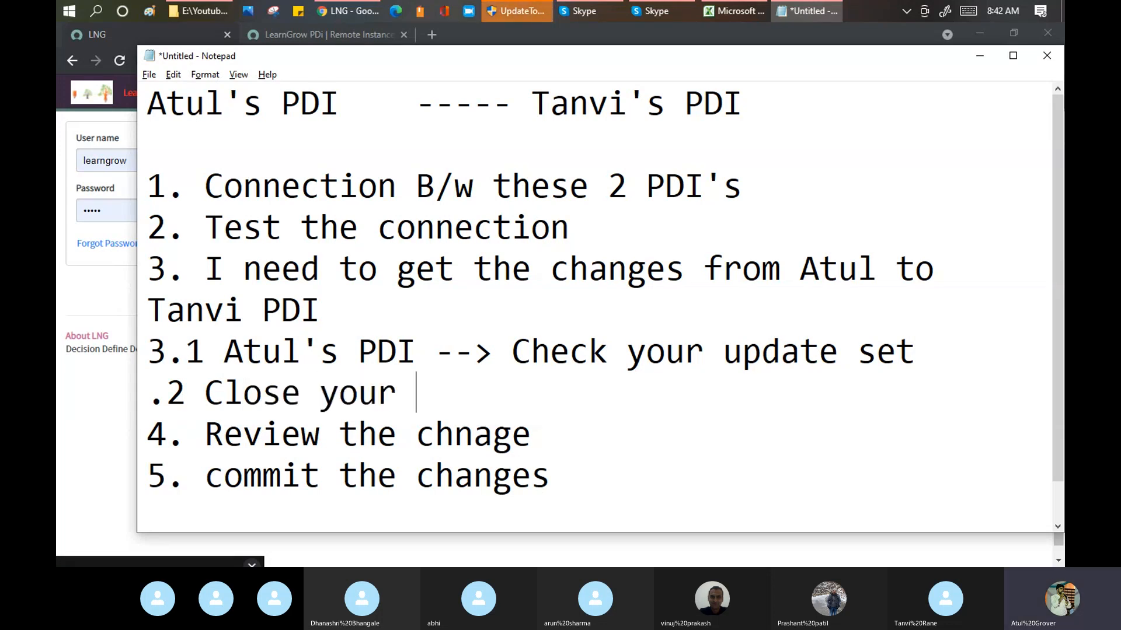
pyautogui.write('cpdate')
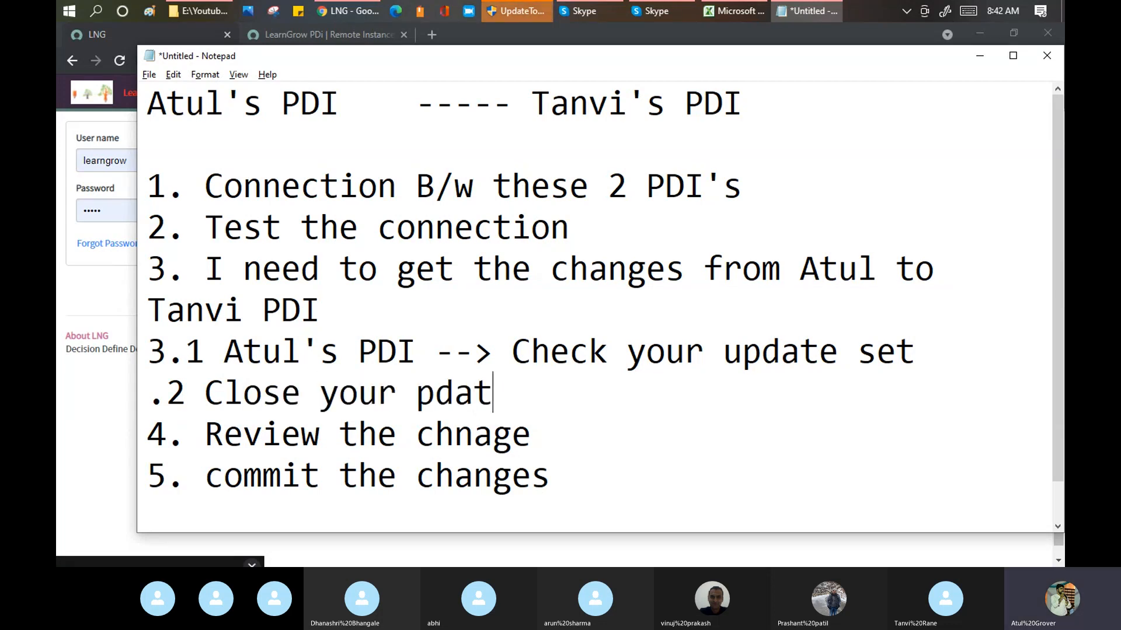
pyautogui.press('BackSpace')
pyautogui.press('BackSpace')
pyautogui.press('BackSpace')
pyautogui.press('BackSpace')
pyautogui.write('update se')
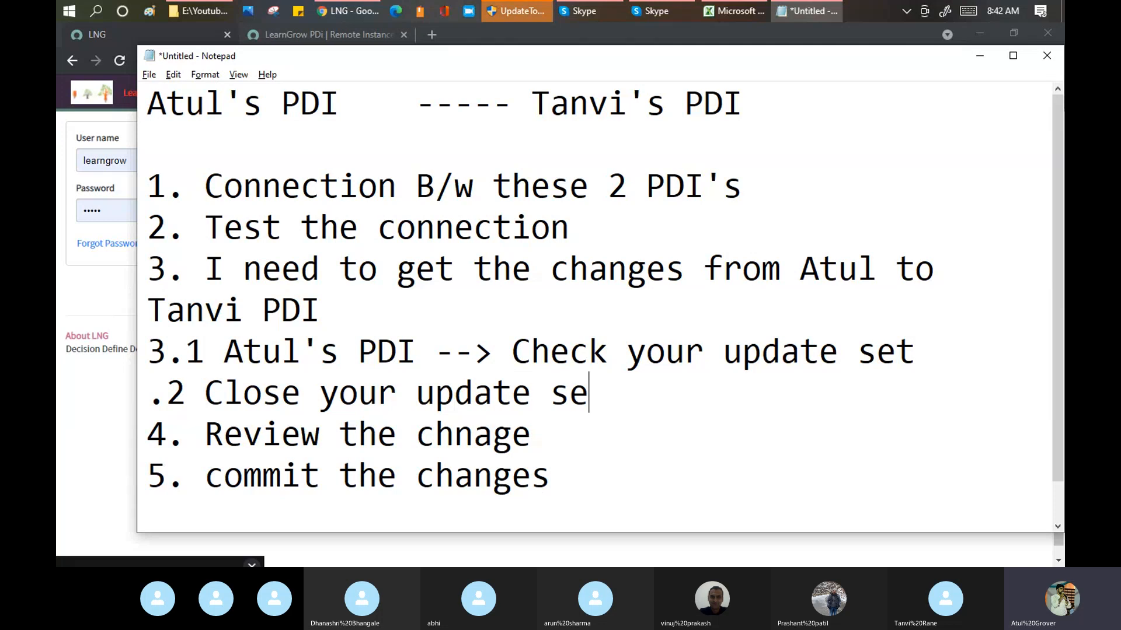
pyautogui.write('t')
# Step: Switch to the browser, log in to the dev86271 instance as learngrow and show its Local Update Sets list
pyautogui.hotkey('alt', 'Tab')
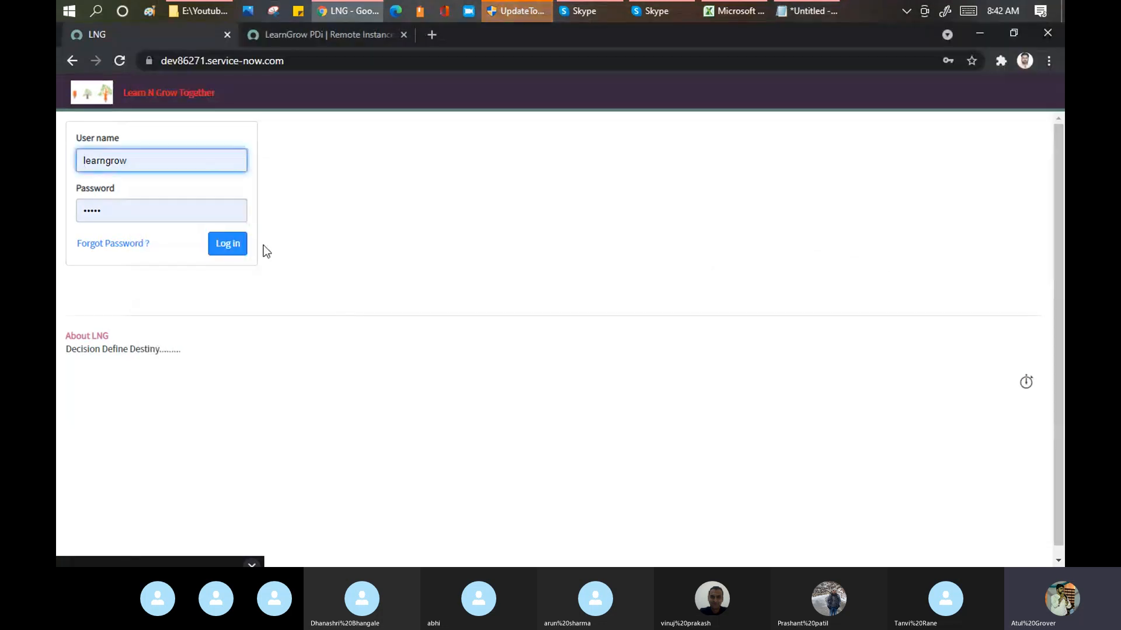
pyautogui.click(244, 249)
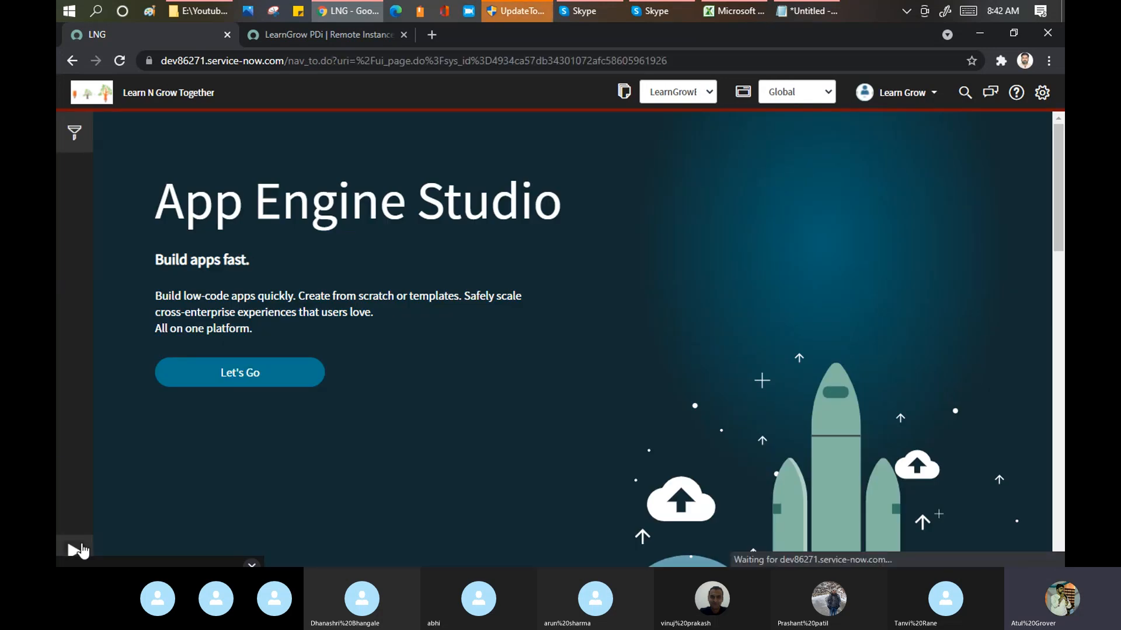
pyautogui.click(81, 550)
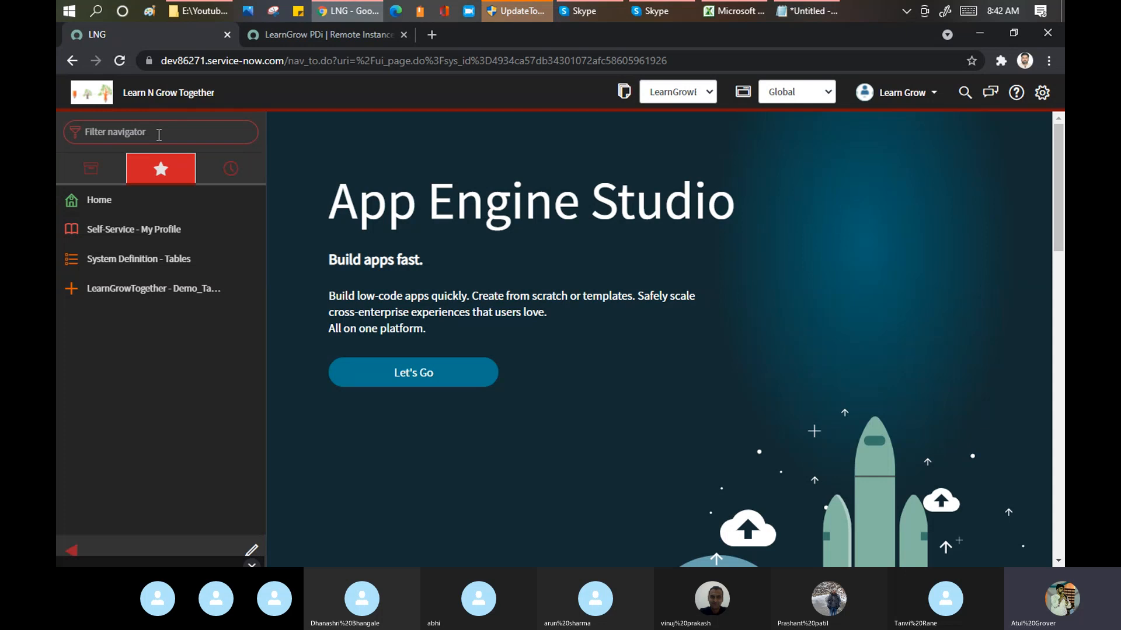
pyautogui.click(159, 135)
pyautogui.write('update set')
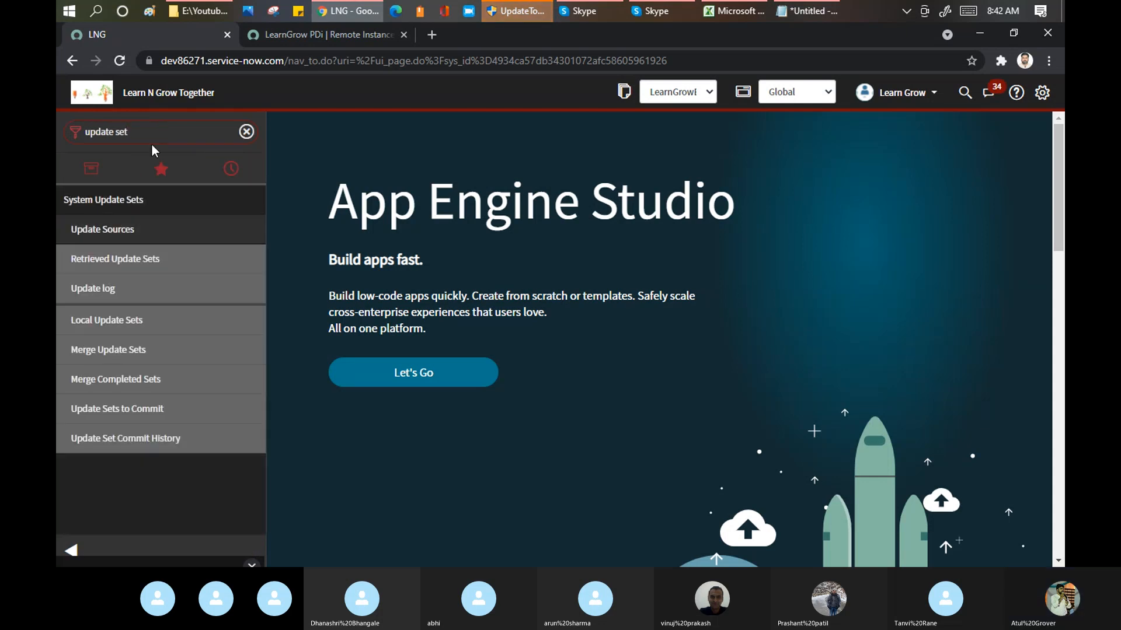
pyautogui.click(93, 322)
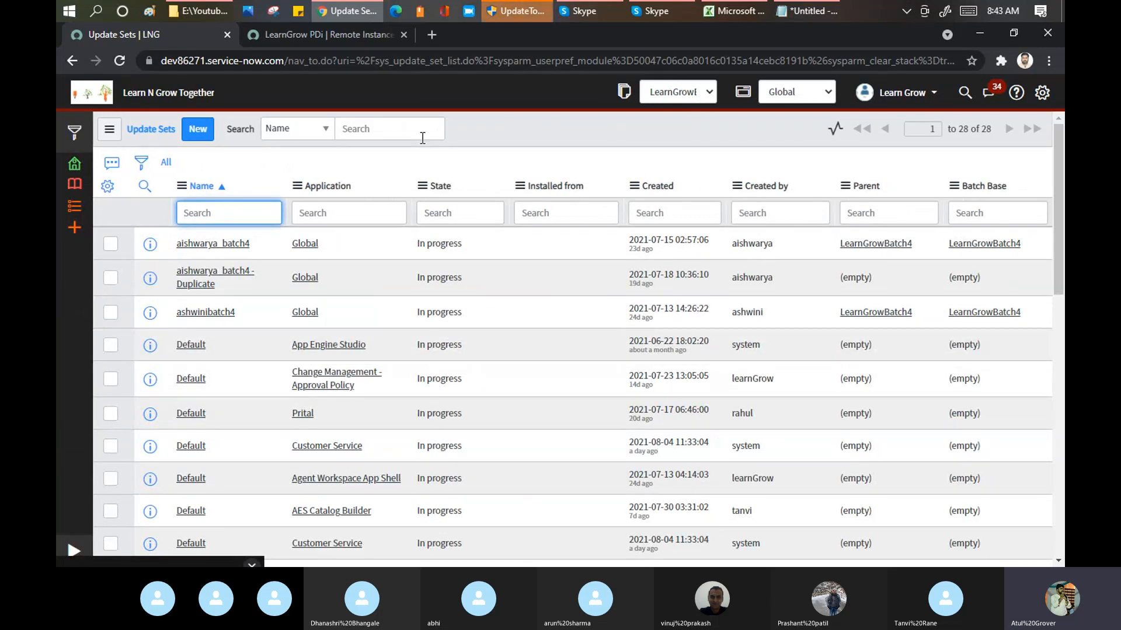
# Step: Filter the Local Update Sets list to names starting with "learngrow" and open the LearnGrowBatch4 update set
pyautogui.write('learngrow')
pyautogui.press('Return')
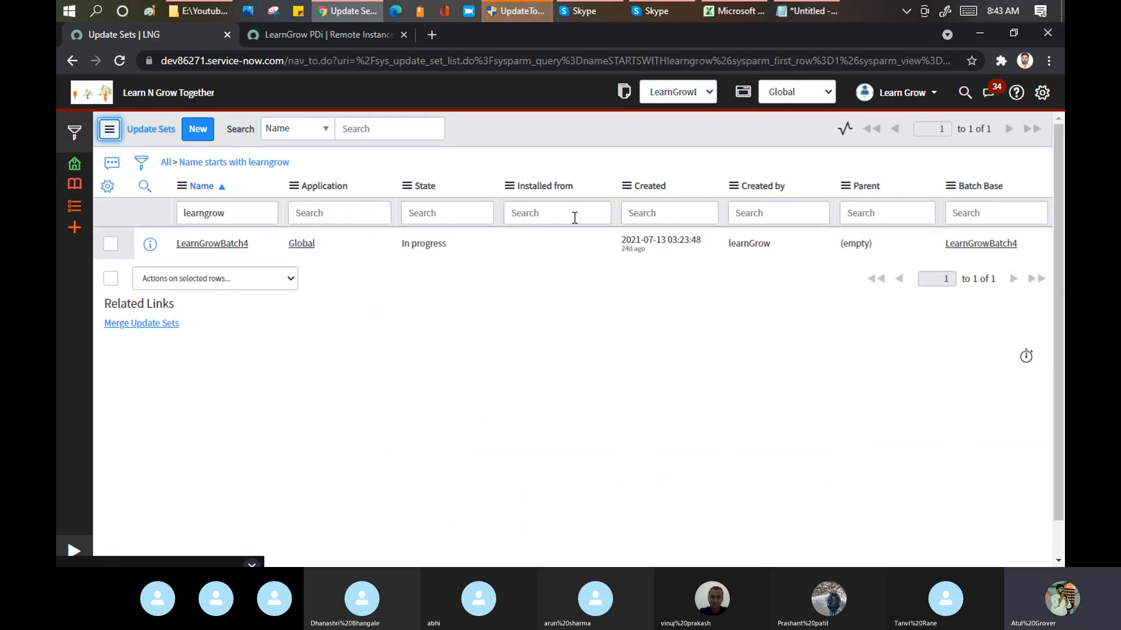
pyautogui.click(227, 245)
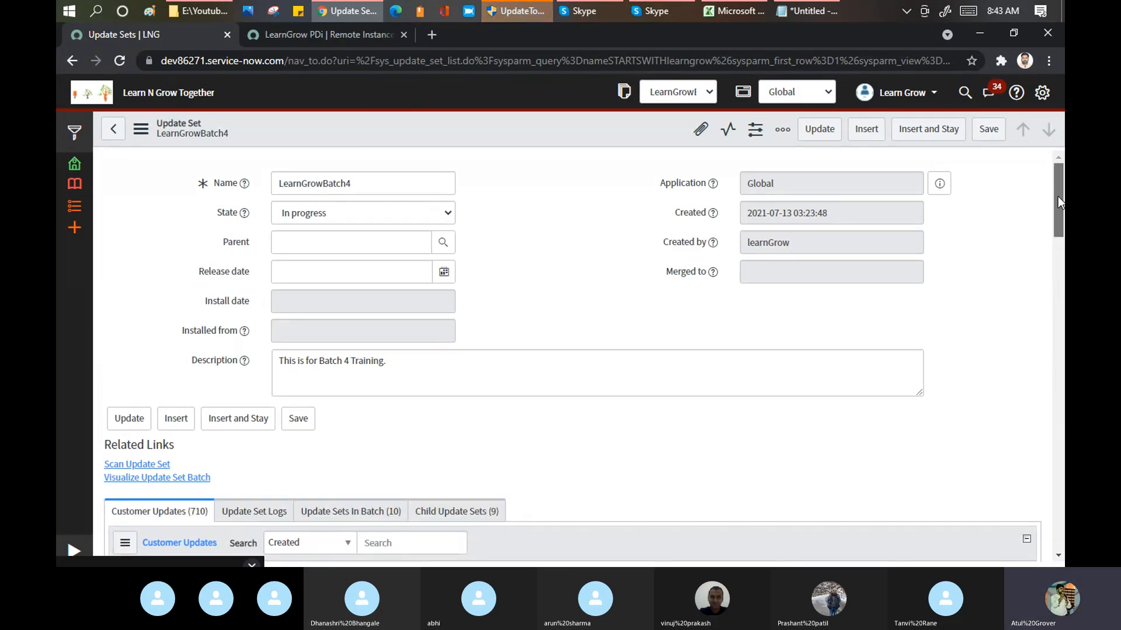
# Step: Review the customer updates and child update sets of LearnGrowBatch4, and return to its main form fields
pyautogui.moveTo(1058, 196); pyautogui.dragTo(1057, 233)
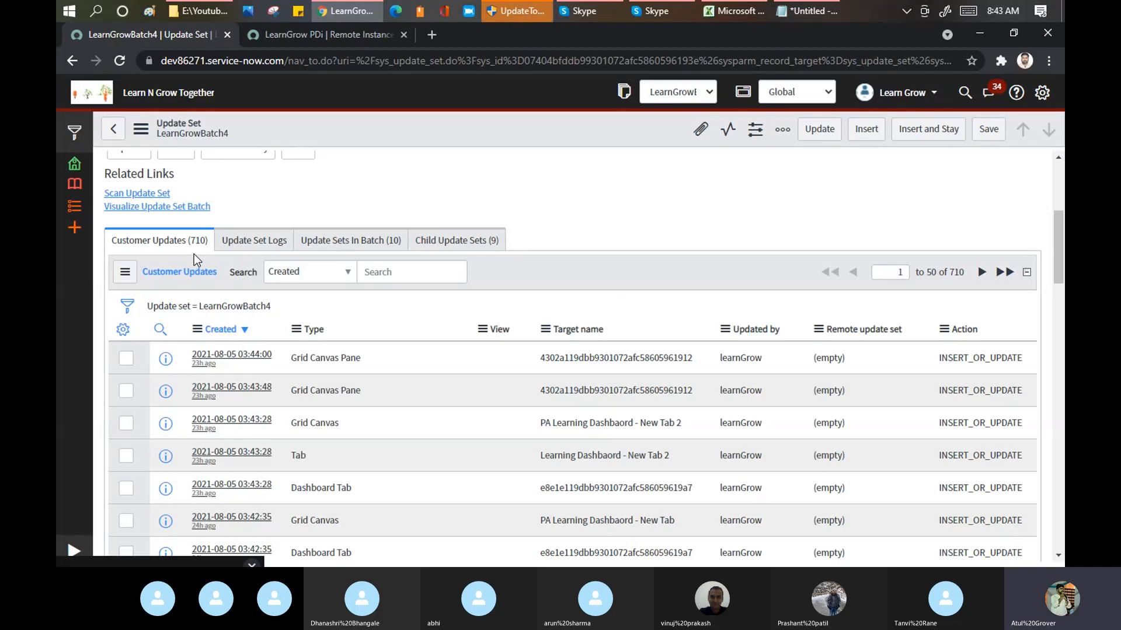
pyautogui.click(472, 248)
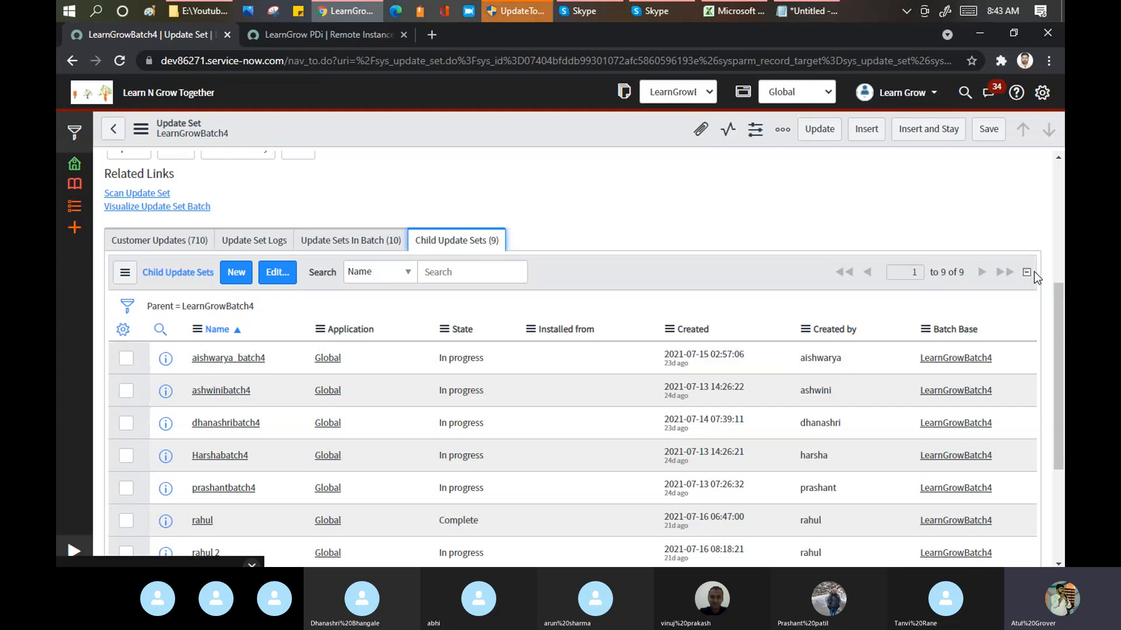
pyautogui.moveTo(1059, 296); pyautogui.dragTo(1060, 382)
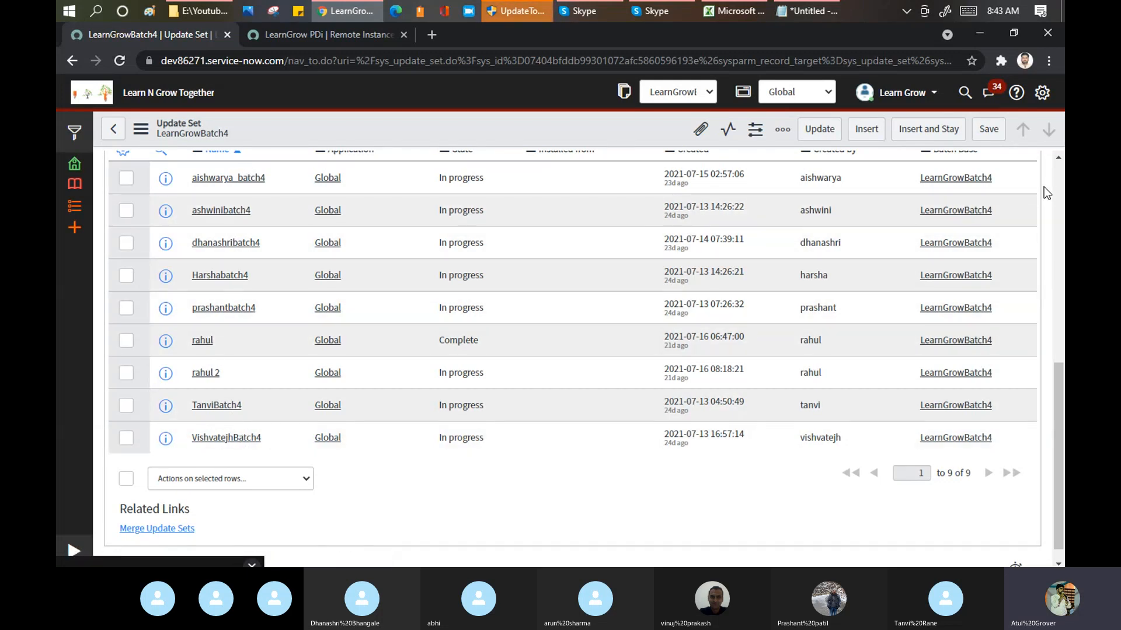
pyautogui.scroll(6, 1051, 187)
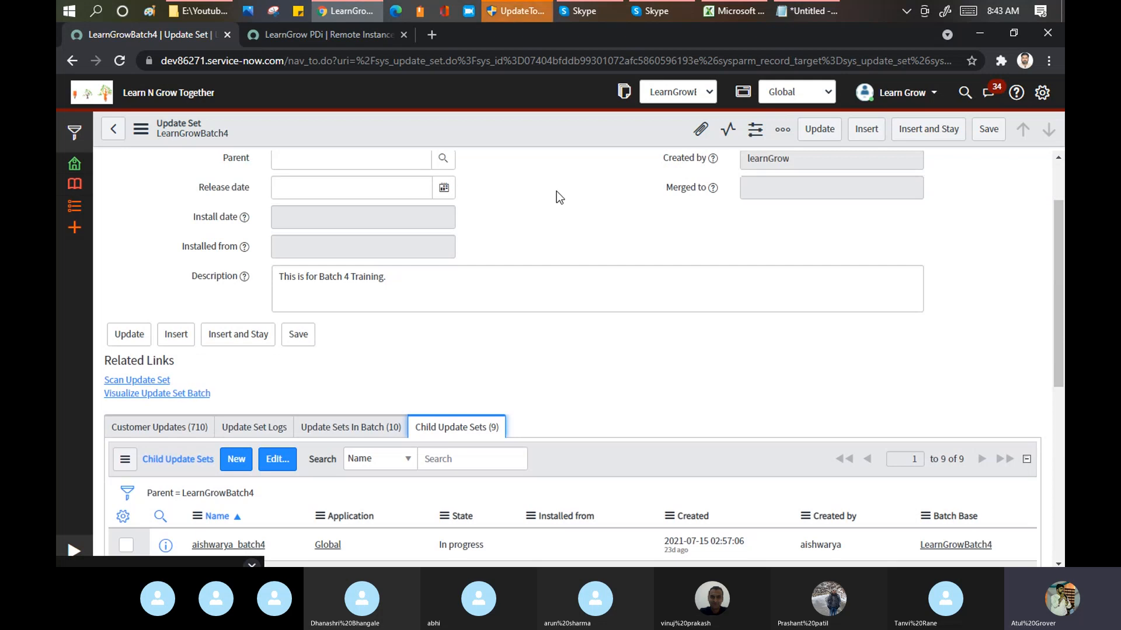
pyautogui.scroll(2, 374, 199)
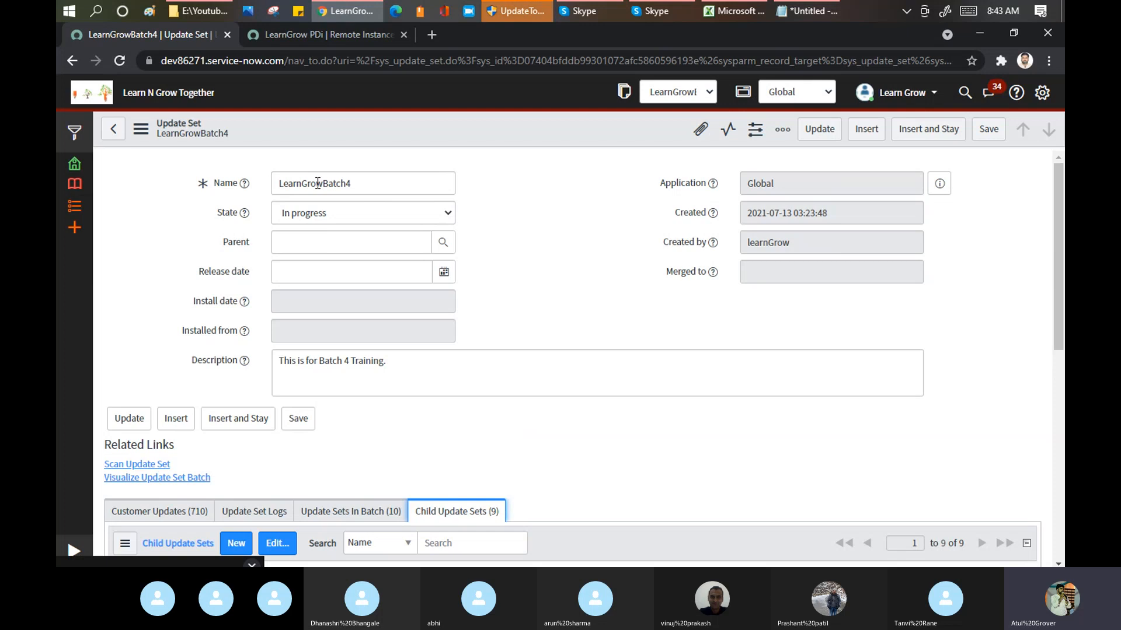
# Step: On the dev64443 instance, run Retrieve Completed Update Sets for the LearnGrow PDi remote instance and dismiss the finished retrieval dialog
pyautogui.click(320, 37)
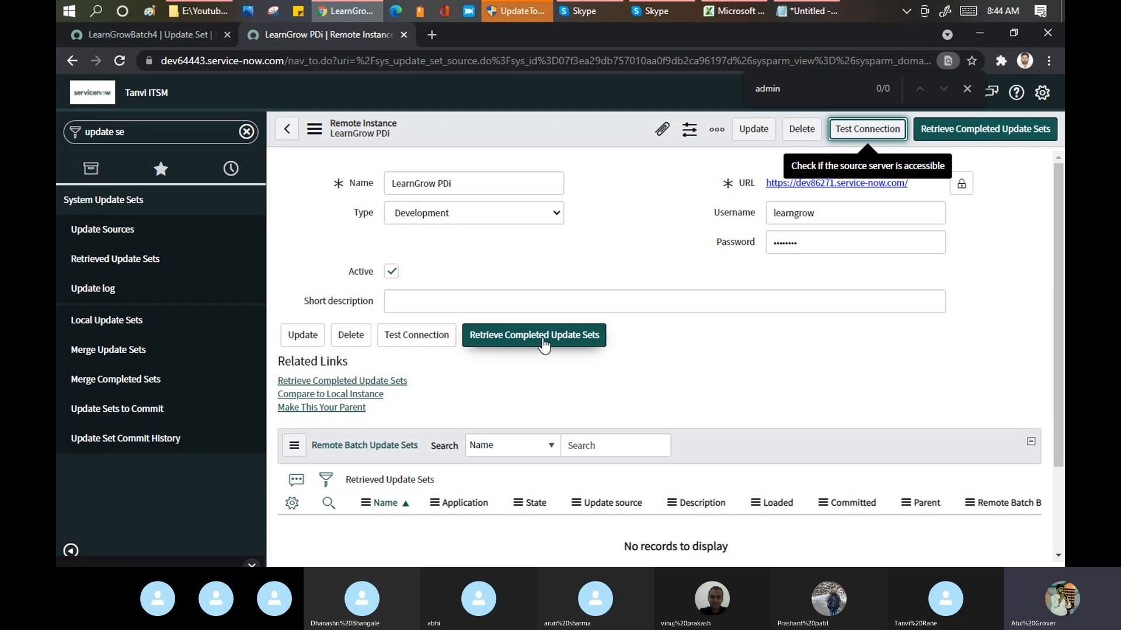
pyautogui.click(542, 340)
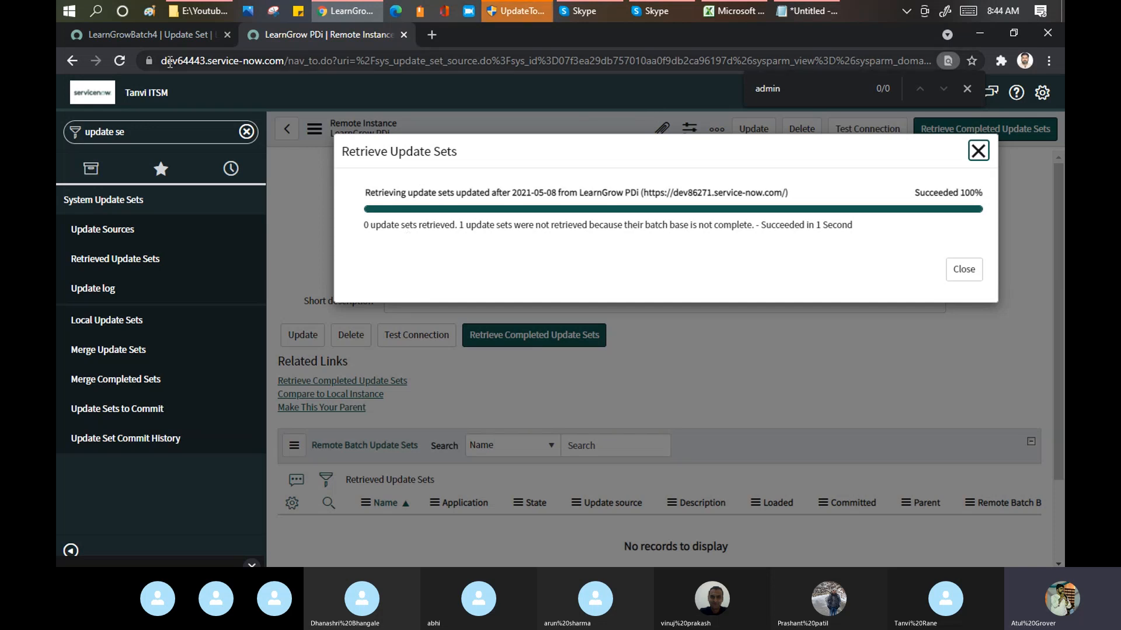
pyautogui.click(157, 33)
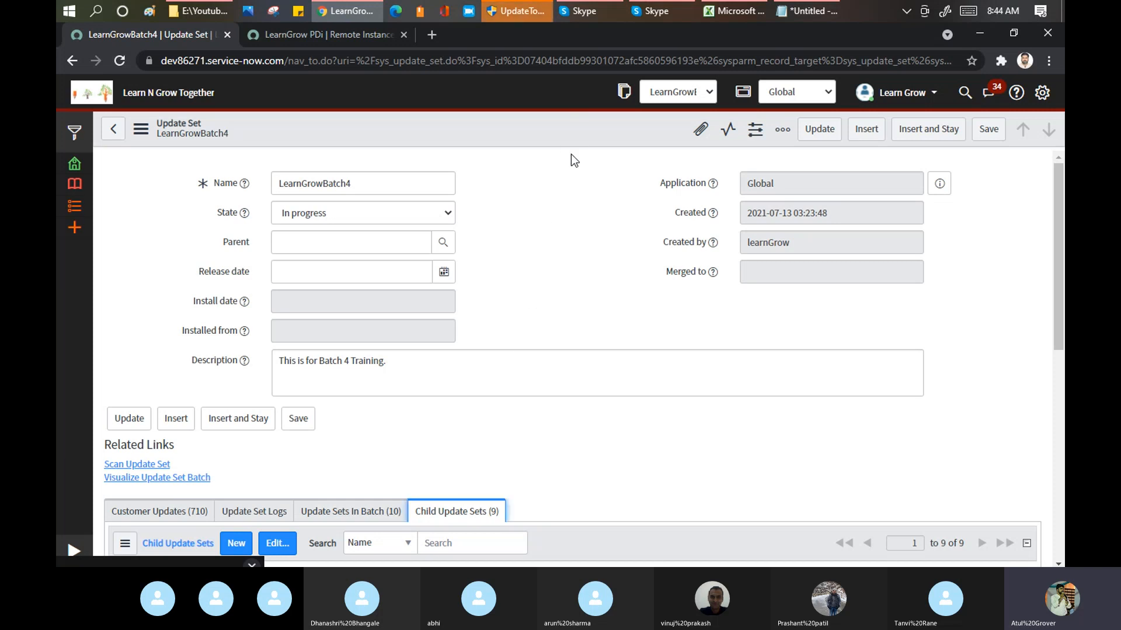
pyautogui.click(332, 37)
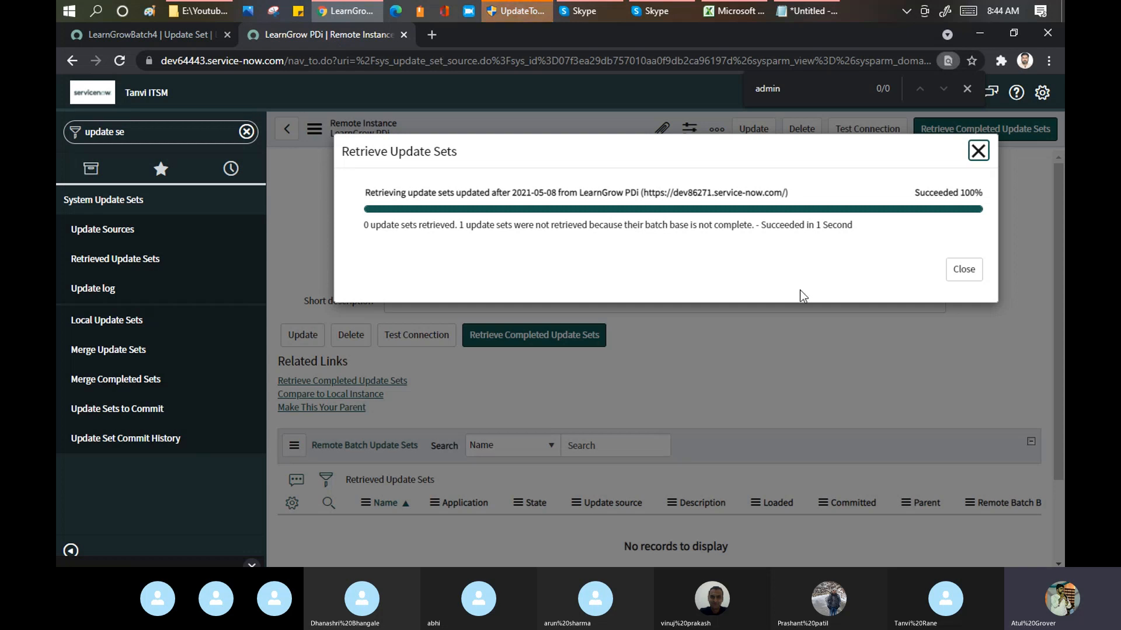
pyautogui.click(957, 273)
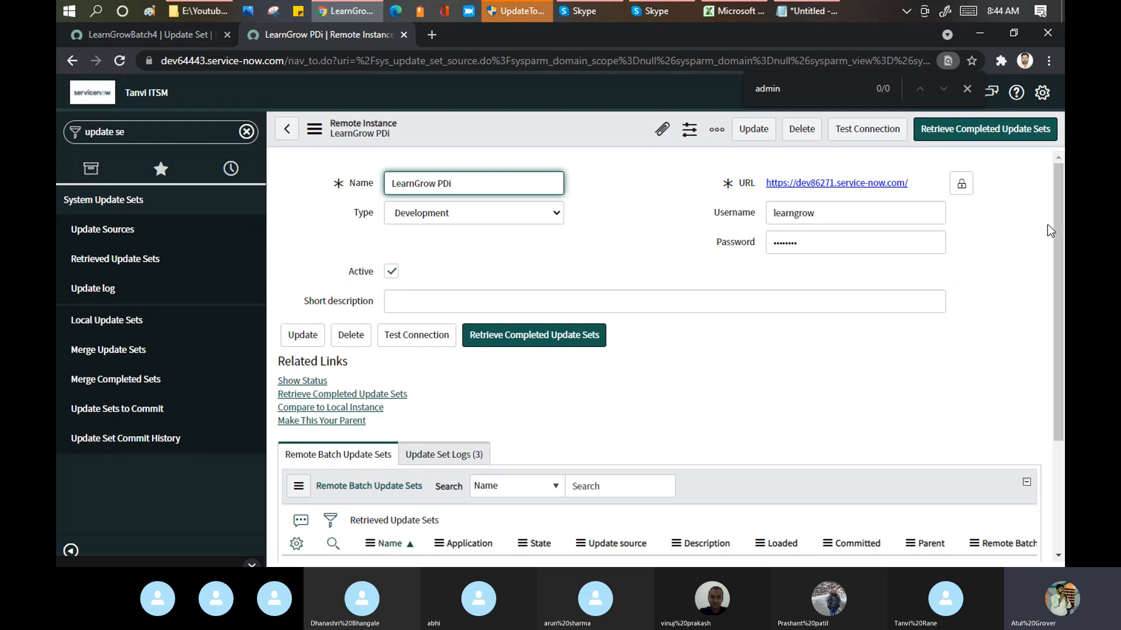
# Step: Check the Update Set Logs of the LearnGrow PDi source and locate the completed child update set under LearnGrowBatch4 on dev86271
pyautogui.scroll(-3, 981, 327)
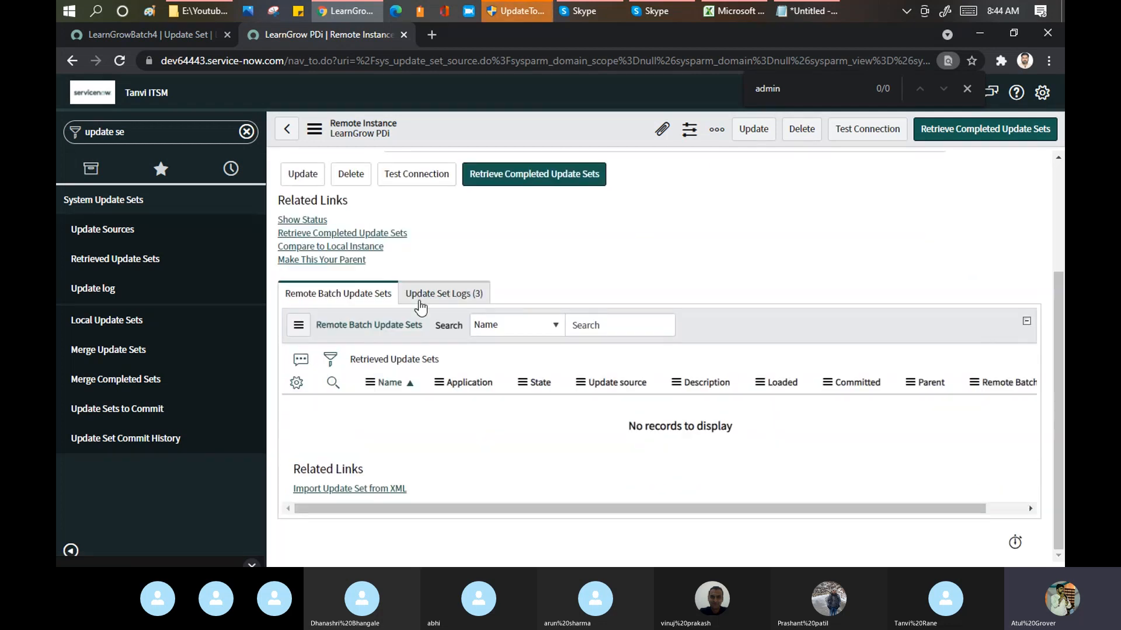
pyautogui.click(444, 297)
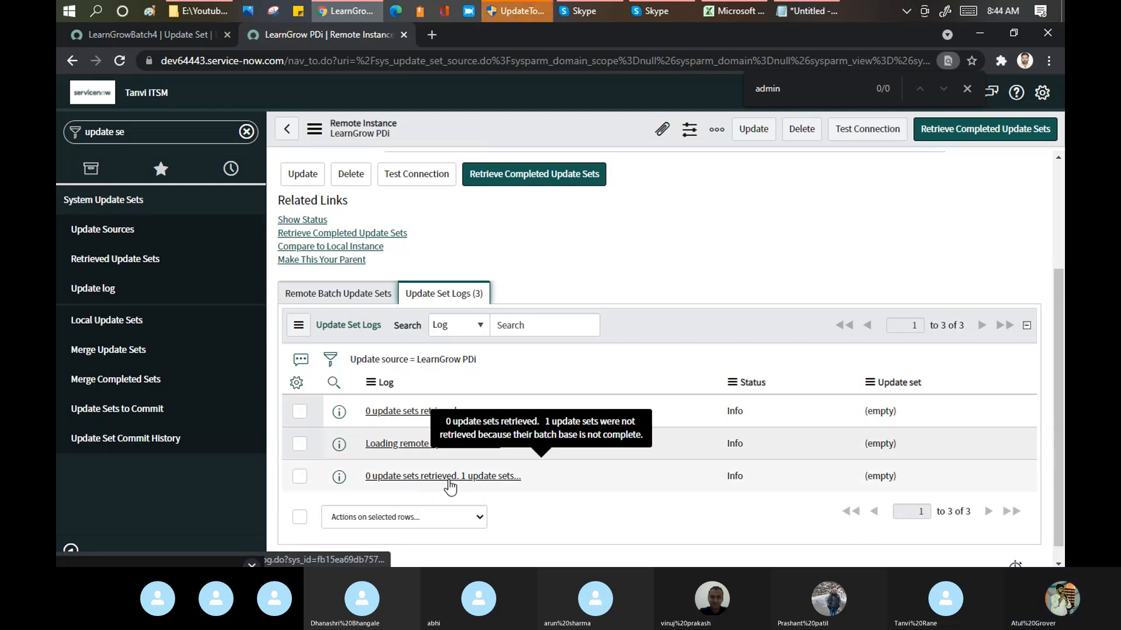
pyautogui.click(154, 34)
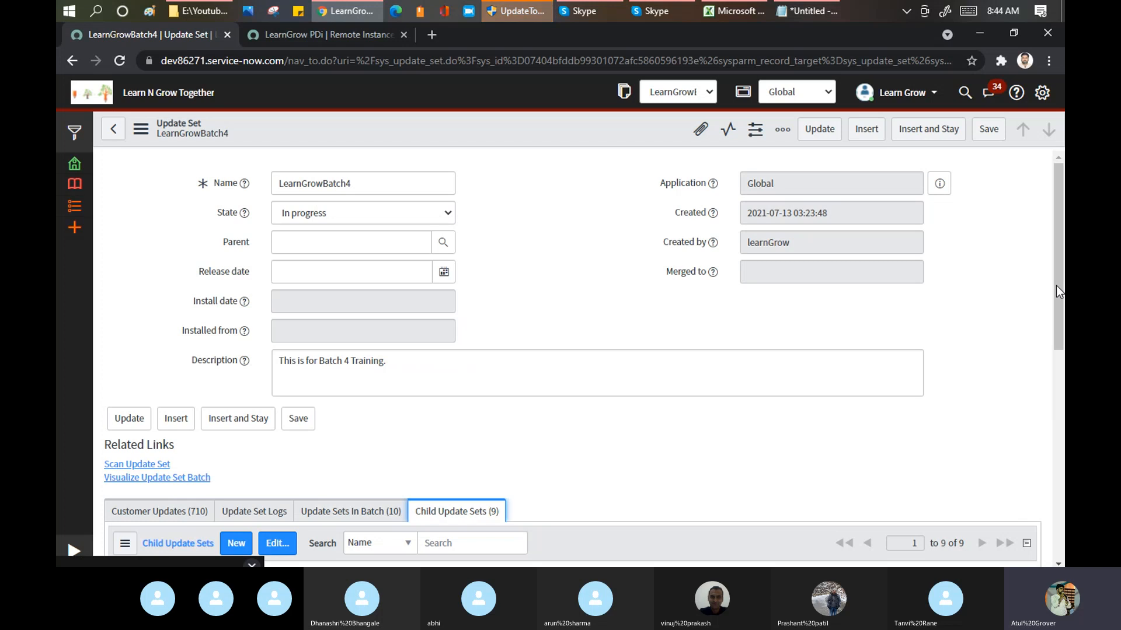
pyautogui.moveTo(1058, 301); pyautogui.dragTo(1061, 438)
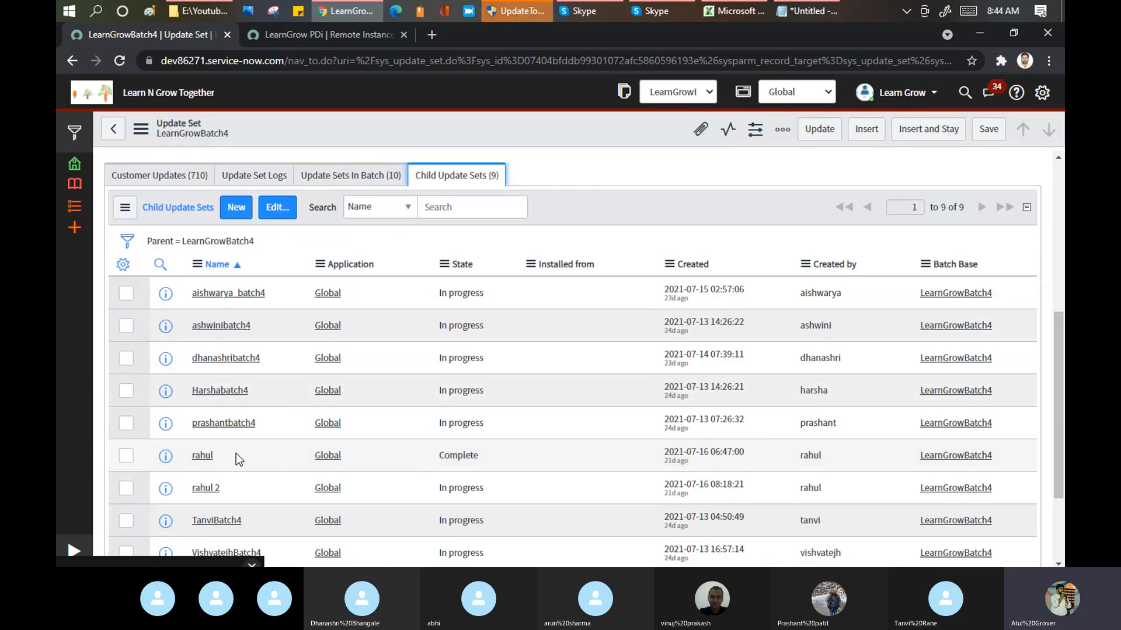
pyautogui.moveTo(239, 459); pyautogui.dragTo(191, 456)
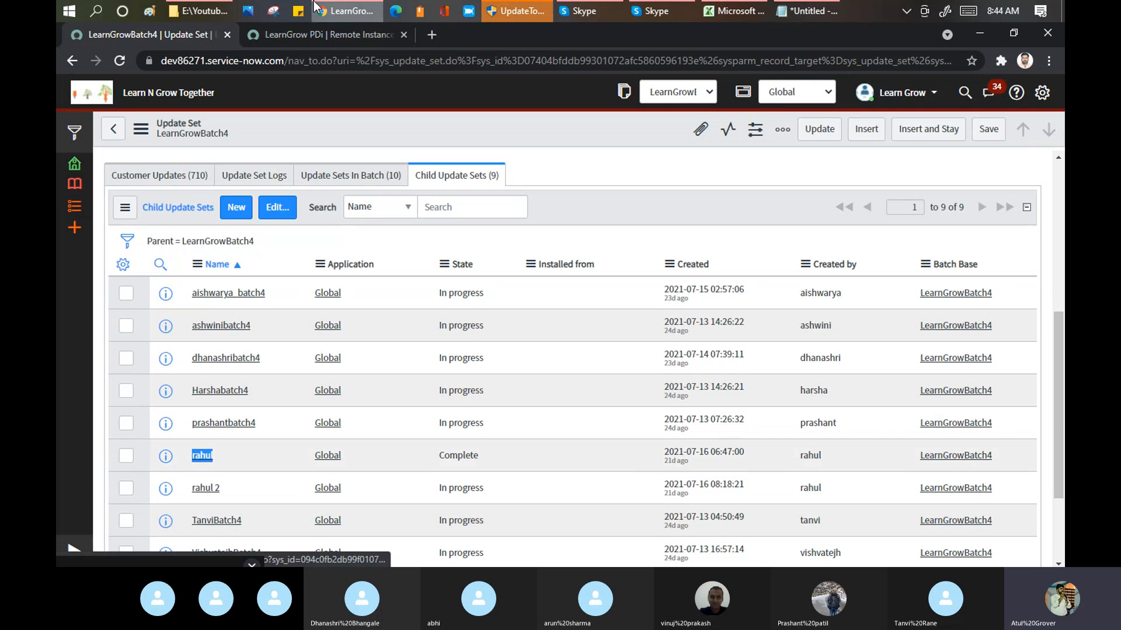
# Step: Revisit the LearnGrow PDi logs, close the browser's find bar, and recheck the LearnGrowBatch4 form and its child update sets
pyautogui.click(324, 36)
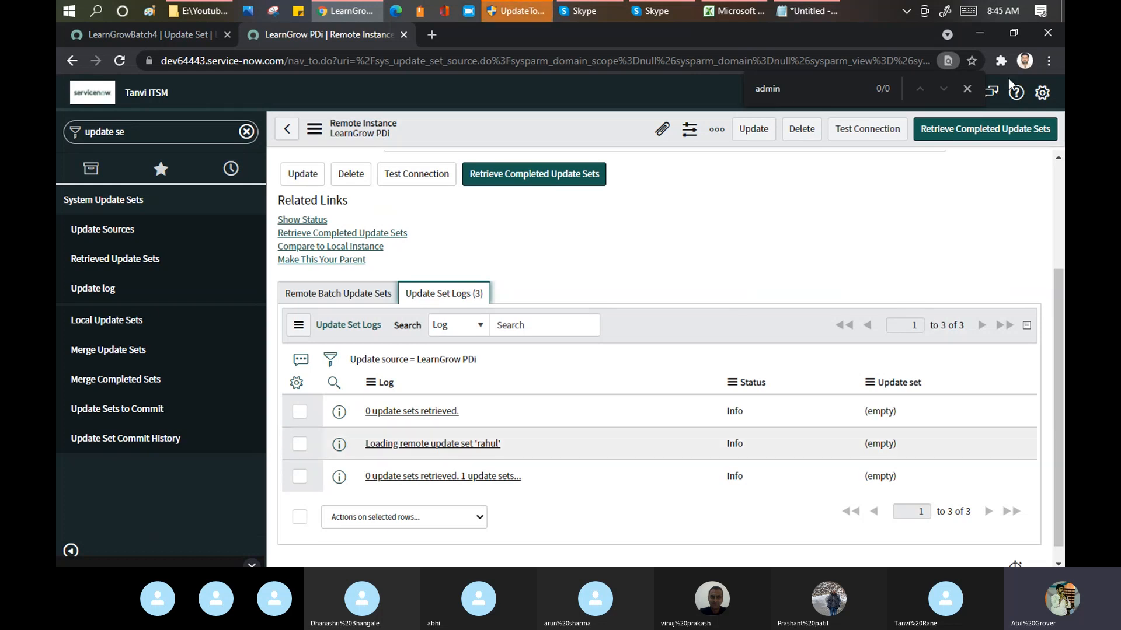
pyautogui.click(967, 89)
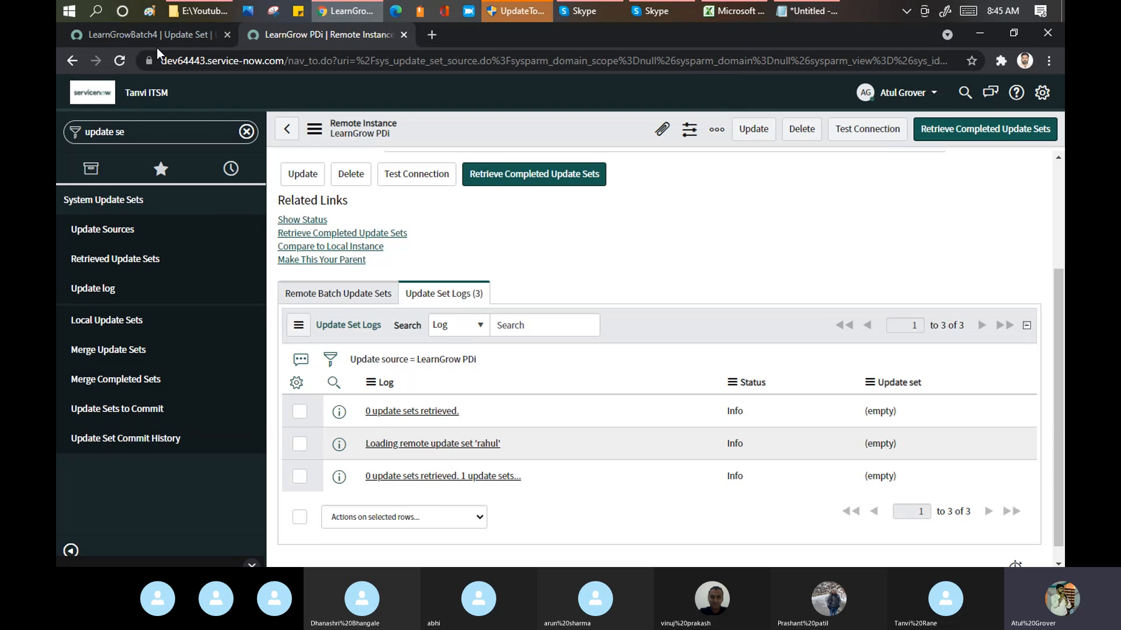
pyautogui.click(187, 31)
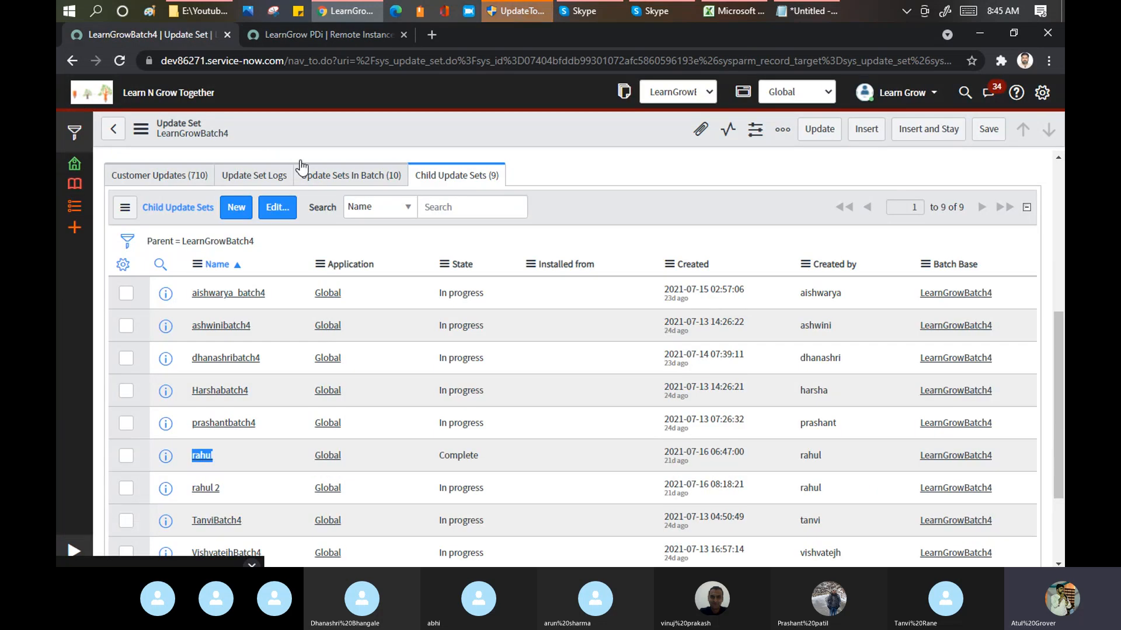
pyautogui.scroll(6, 1060, 244)
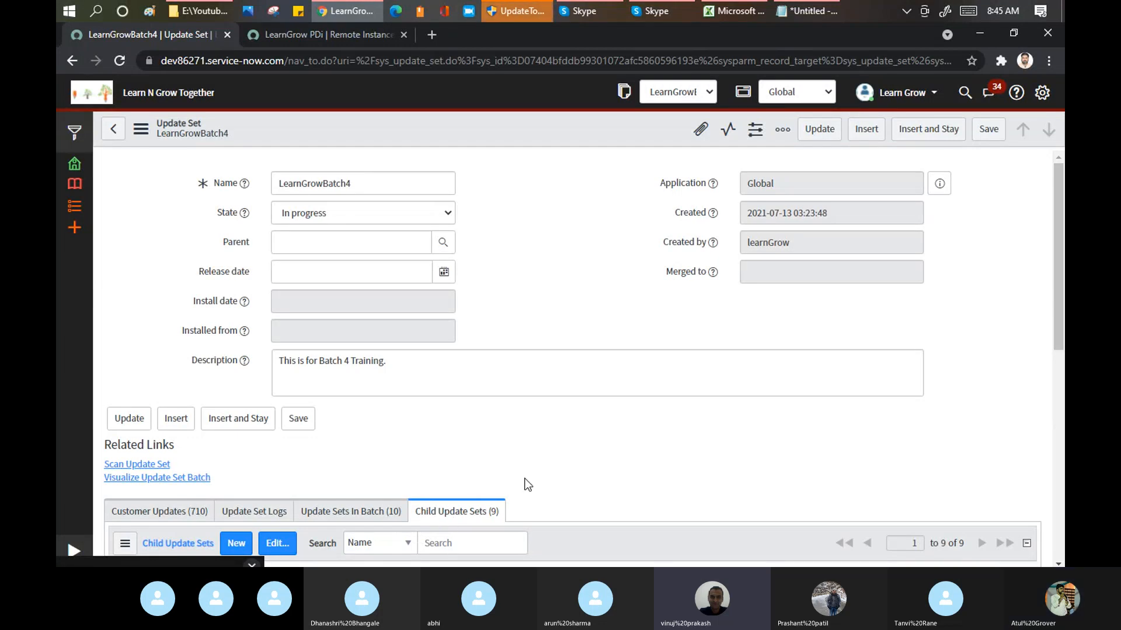
pyautogui.moveTo(1059, 233); pyautogui.dragTo(1059, 345)
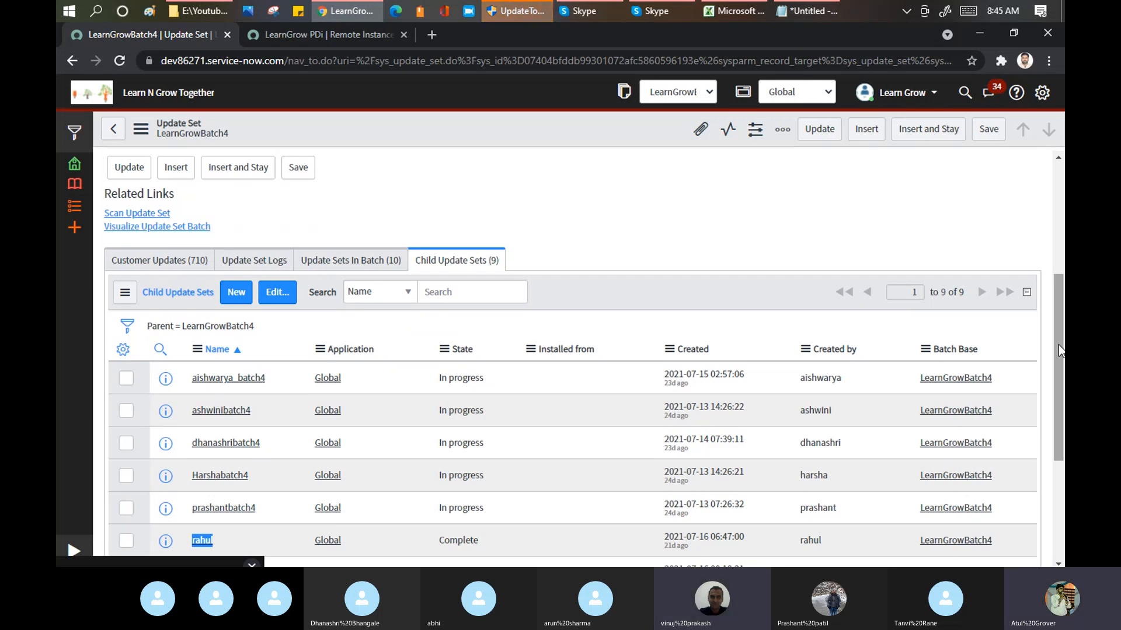
# Step: Switch to the Notepad plan and highlight the text of item 4, the review step
pyautogui.click(808, 11)
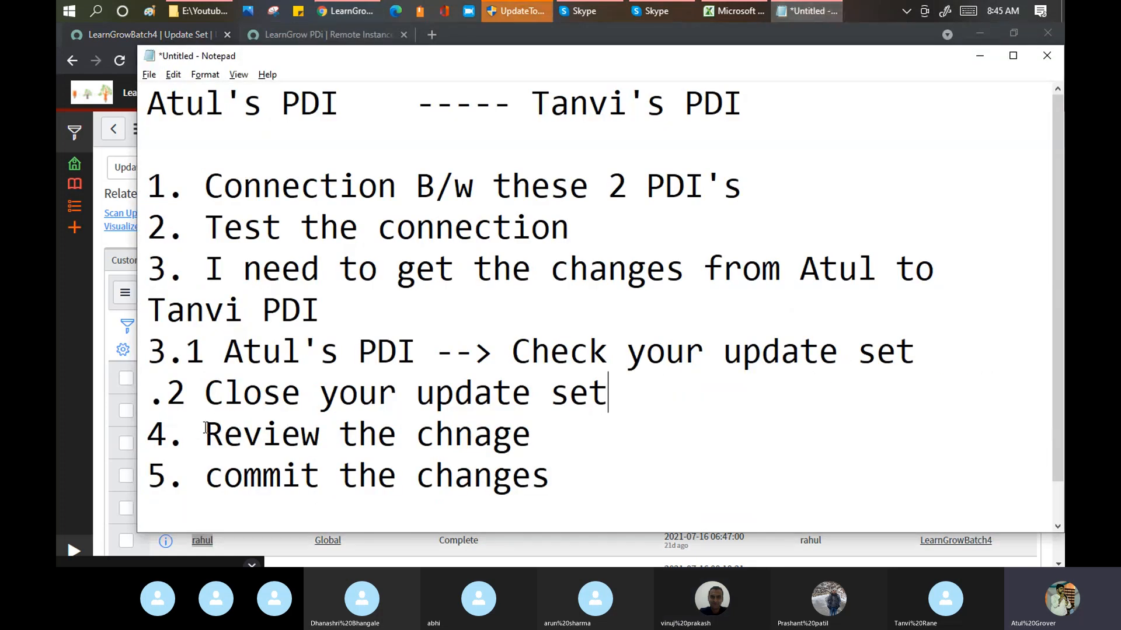
pyautogui.moveTo(205, 428); pyautogui.dragTo(540, 430)
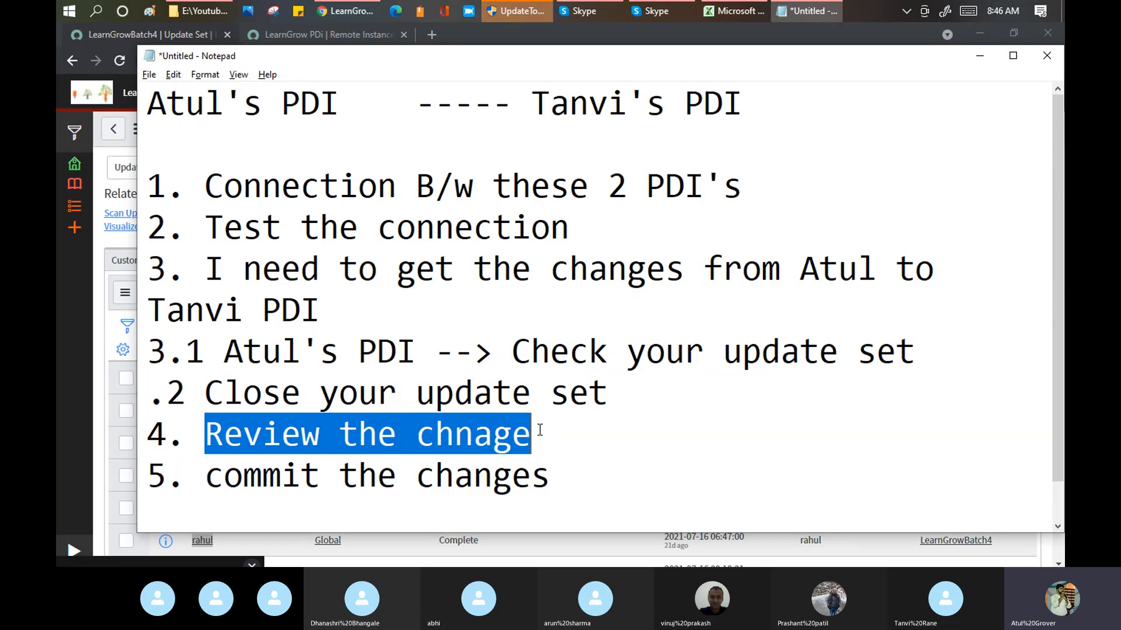
pyautogui.moveTo(536, 432); pyautogui.dragTo(205, 435)
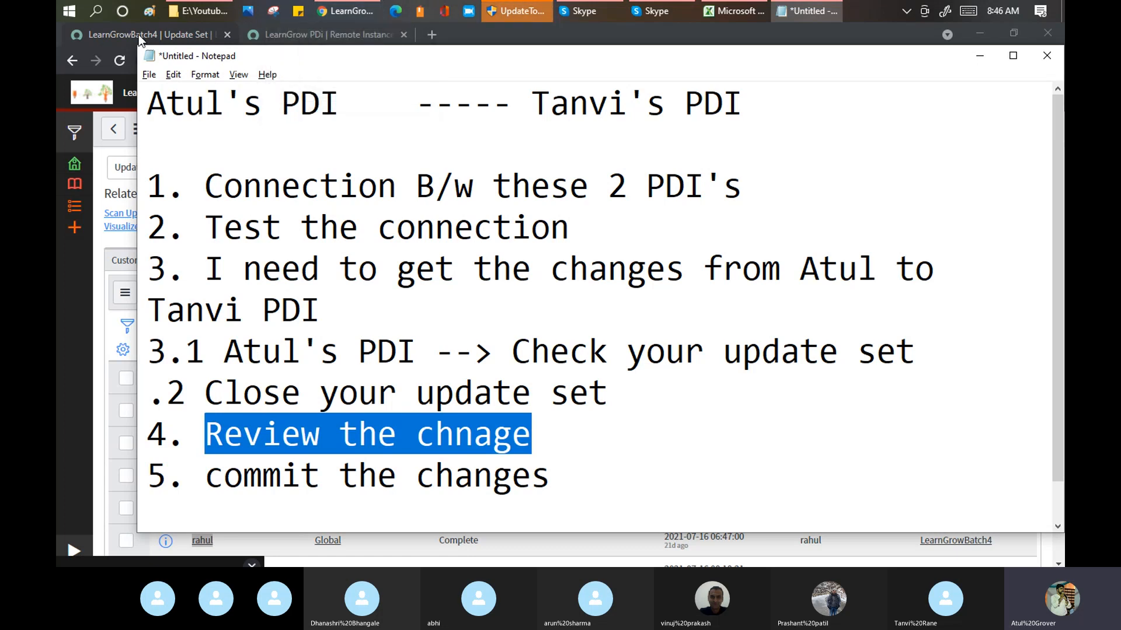
# Step: Switch back to the browser and compare the LearnGrow PDi Update Set Logs with the states of LearnGrowBatch4's child update sets
pyautogui.click(356, 12)
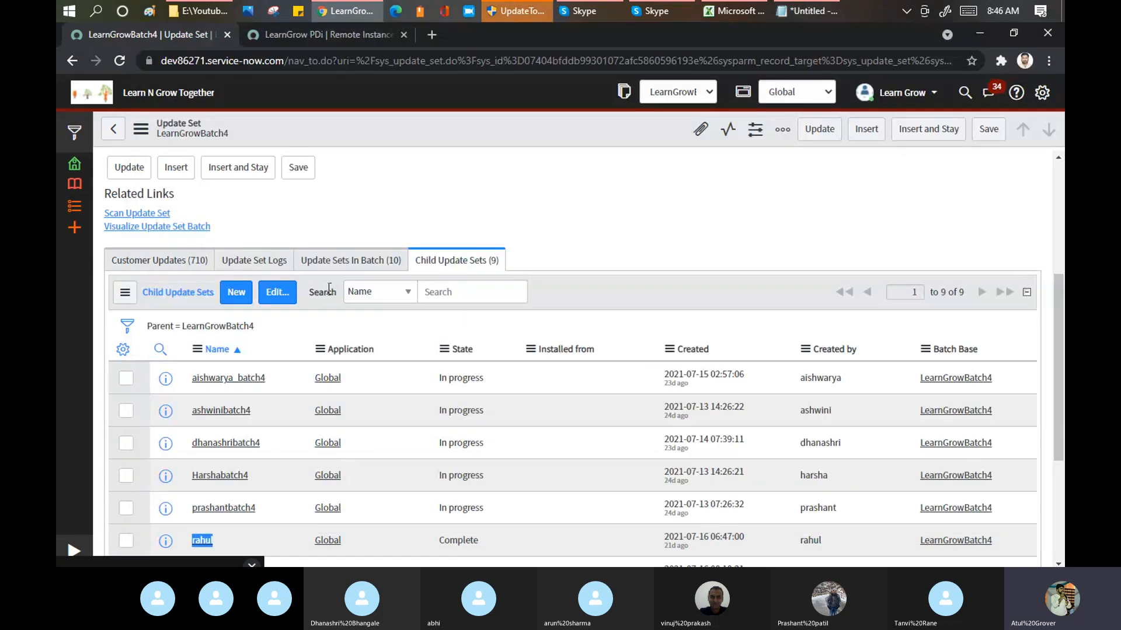
pyautogui.click(301, 33)
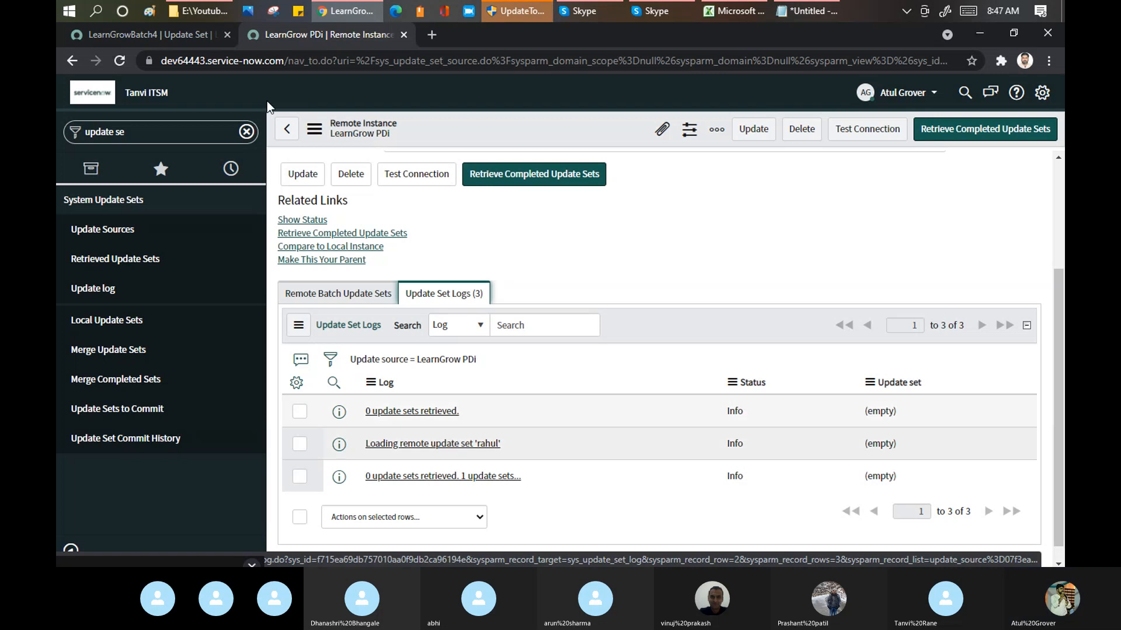
pyautogui.click(154, 34)
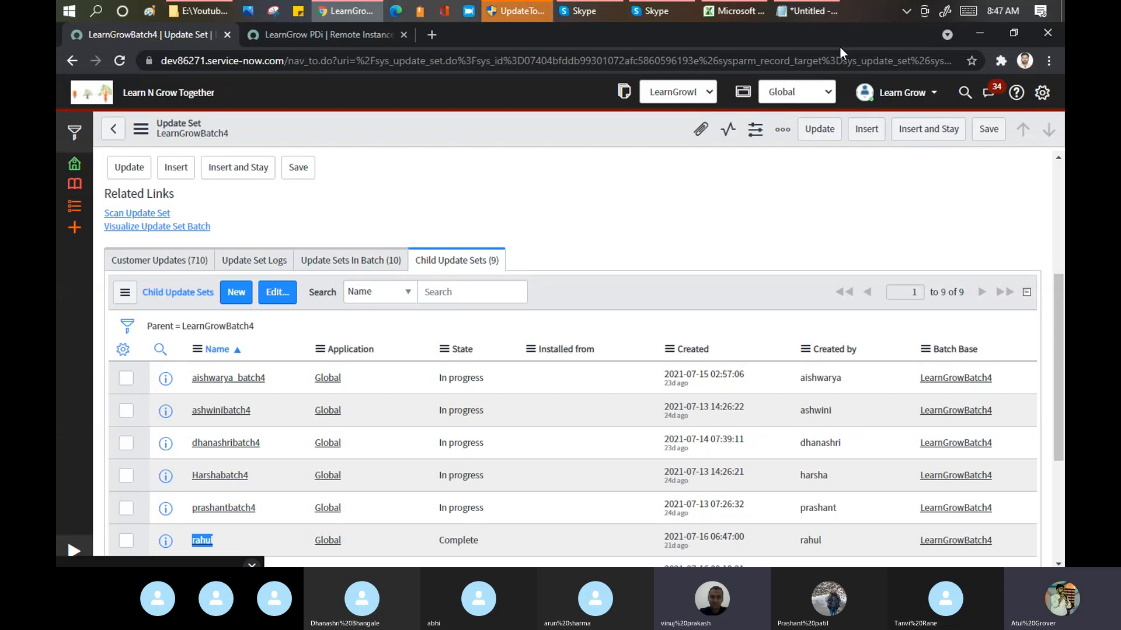
pyautogui.click(322, 35)
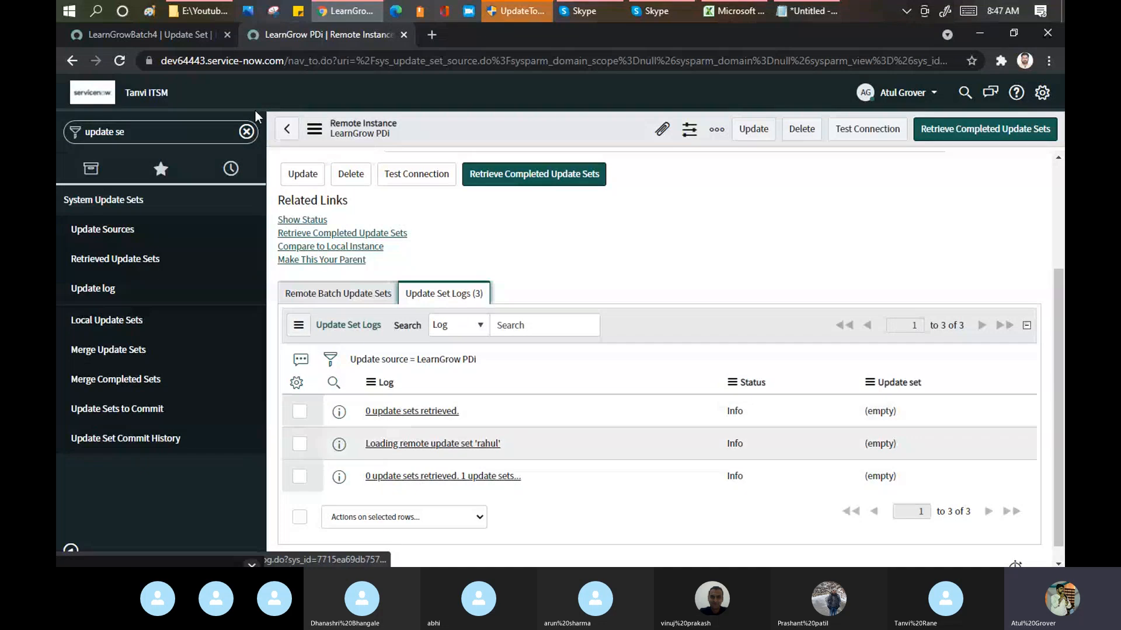
pyautogui.click(194, 29)
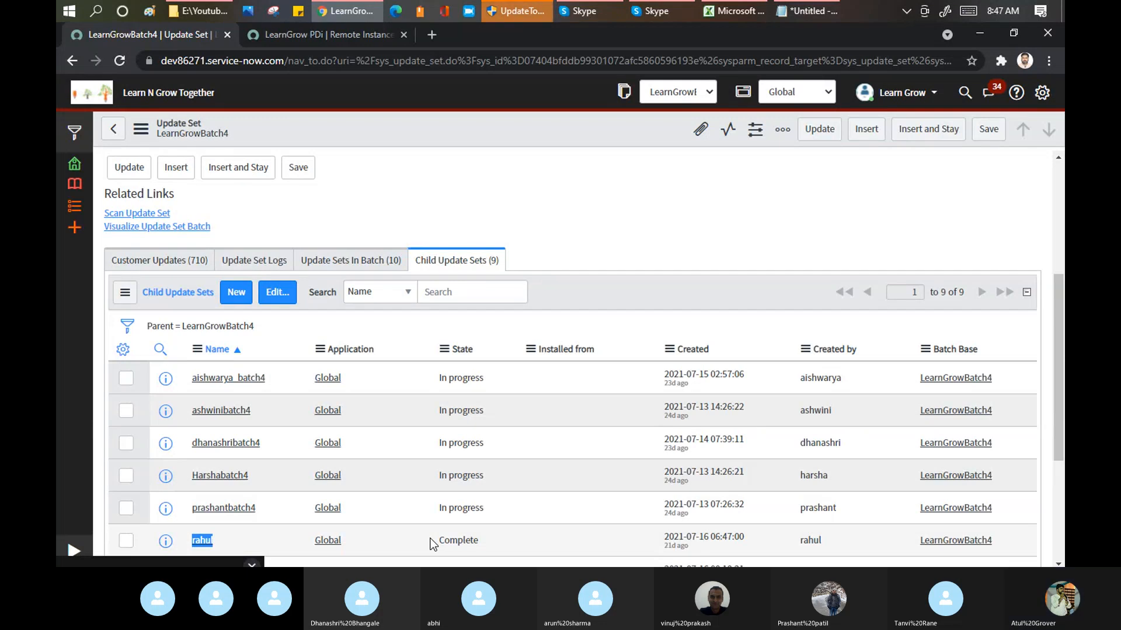
pyautogui.click(497, 388)
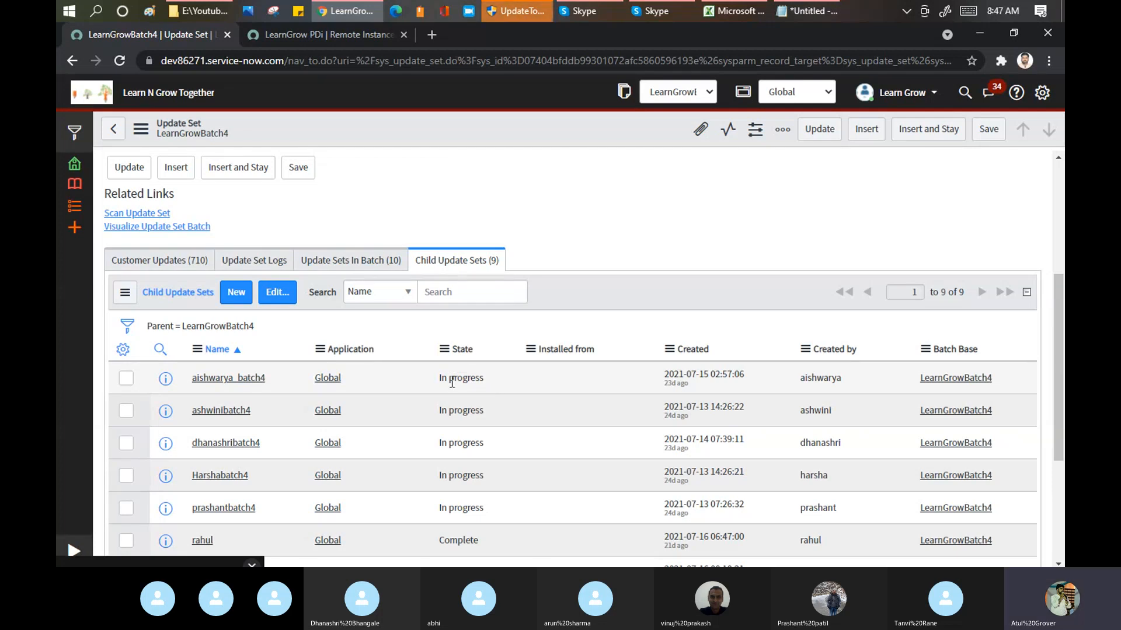
# Step: View the update sets in the LearnGrowBatch4 batch, and look through the full list of its child update sets
pyautogui.click(363, 260)
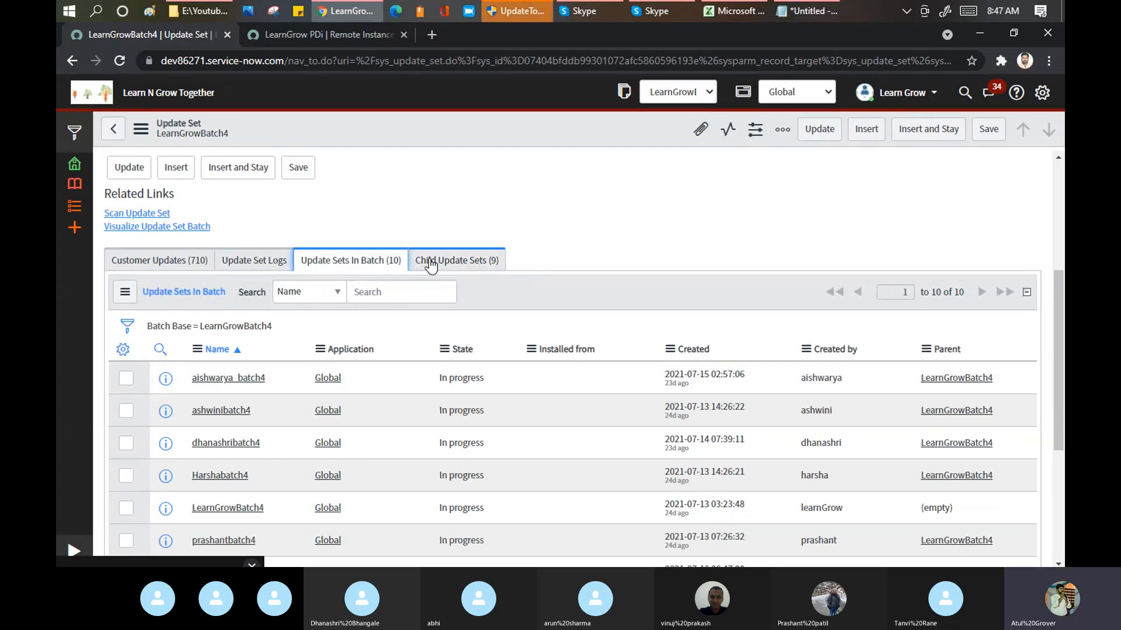
pyautogui.click(436, 264)
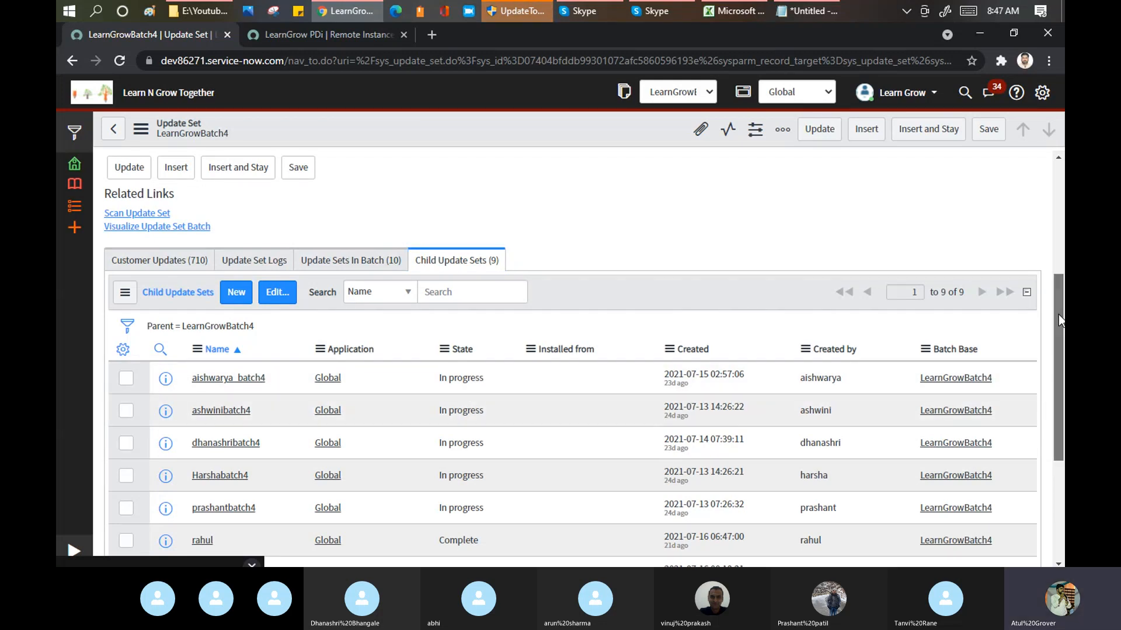
pyautogui.moveTo(1059, 314); pyautogui.dragTo(1055, 387)
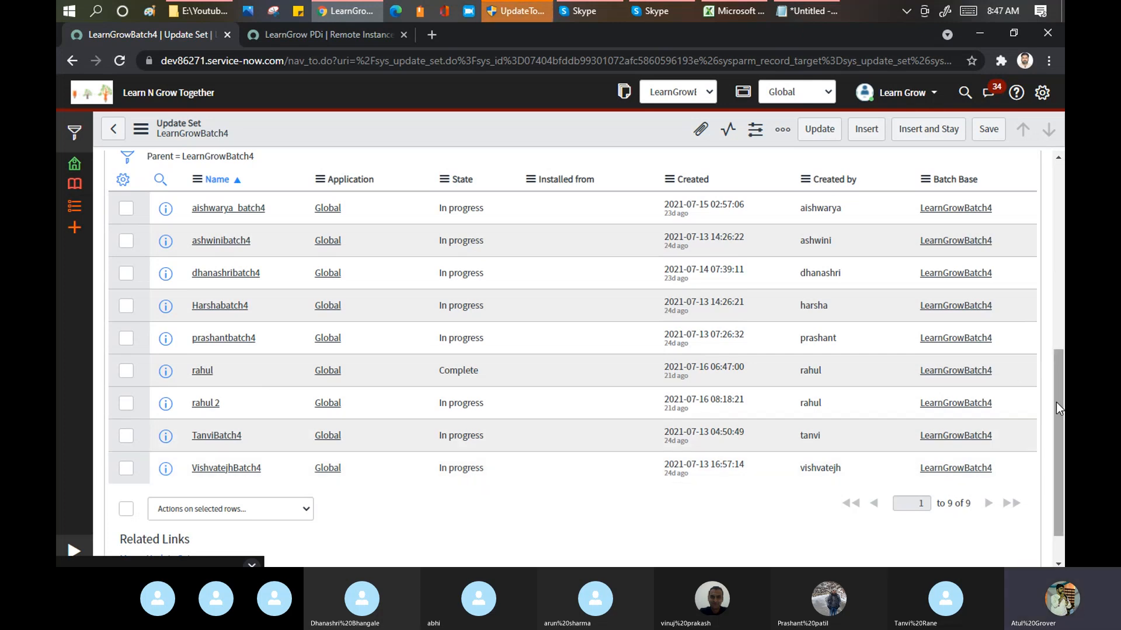
pyautogui.moveTo(1057, 403); pyautogui.dragTo(1057, 335)
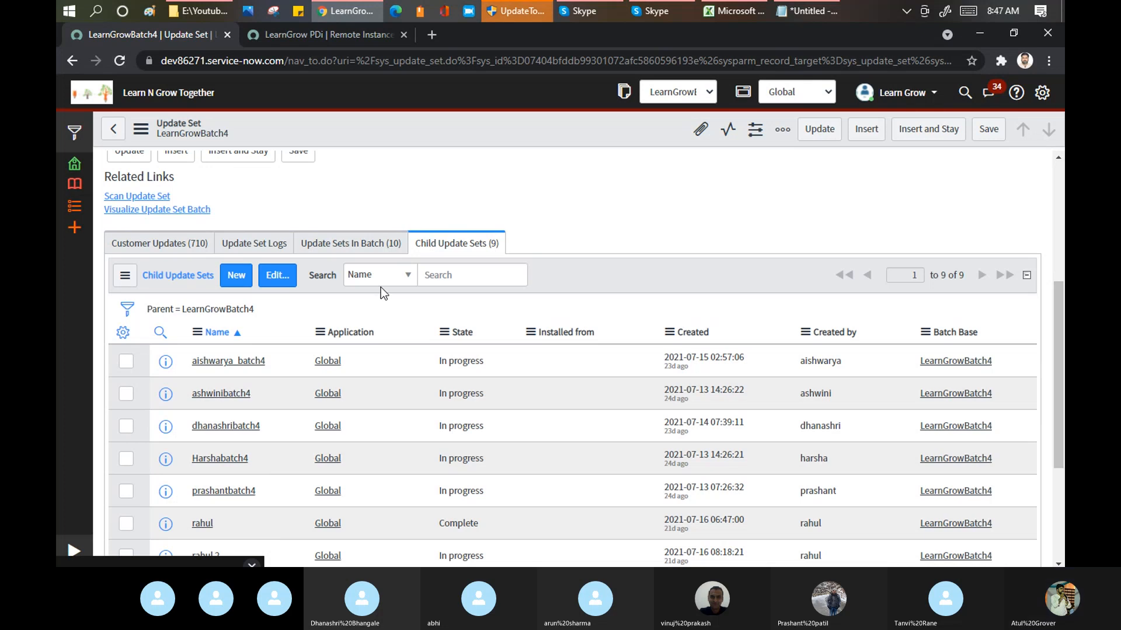
# Step: Set the state of the LearnGrowBatch4 update set to Complete, confirm completing all update sets in the batch, and save
pyautogui.click(357, 241)
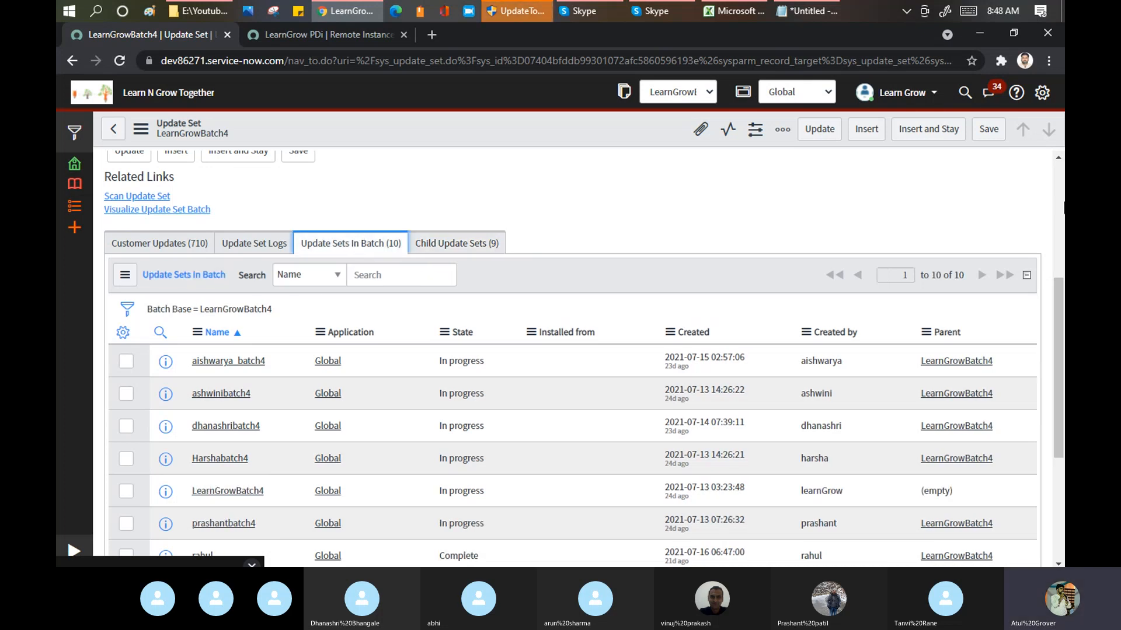
pyautogui.click(1059, 174)
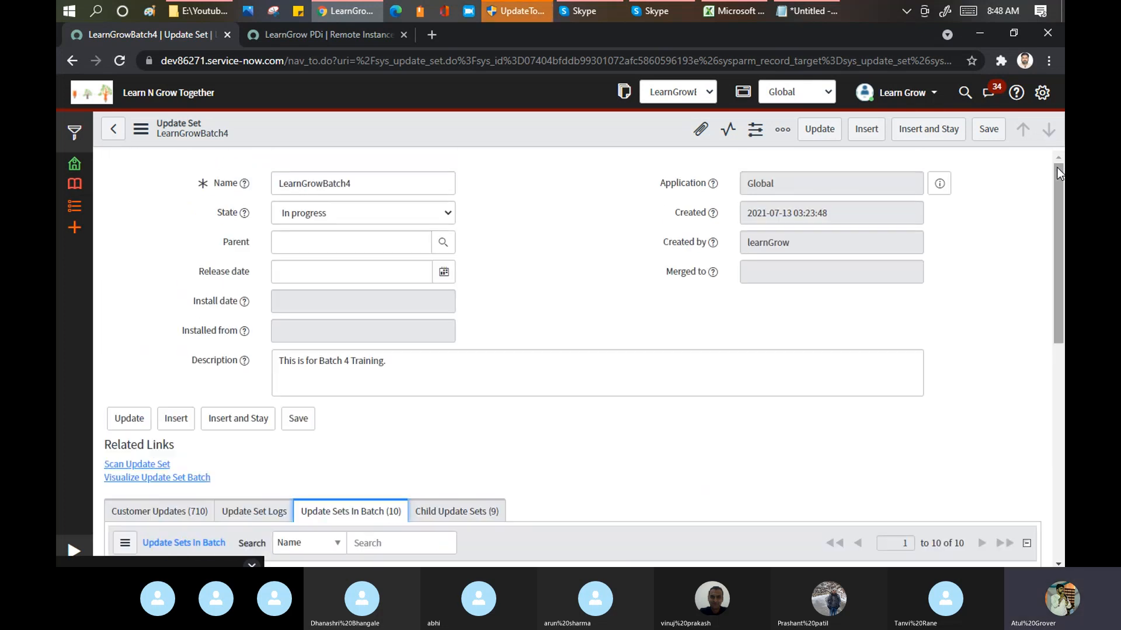
pyautogui.click(448, 216)
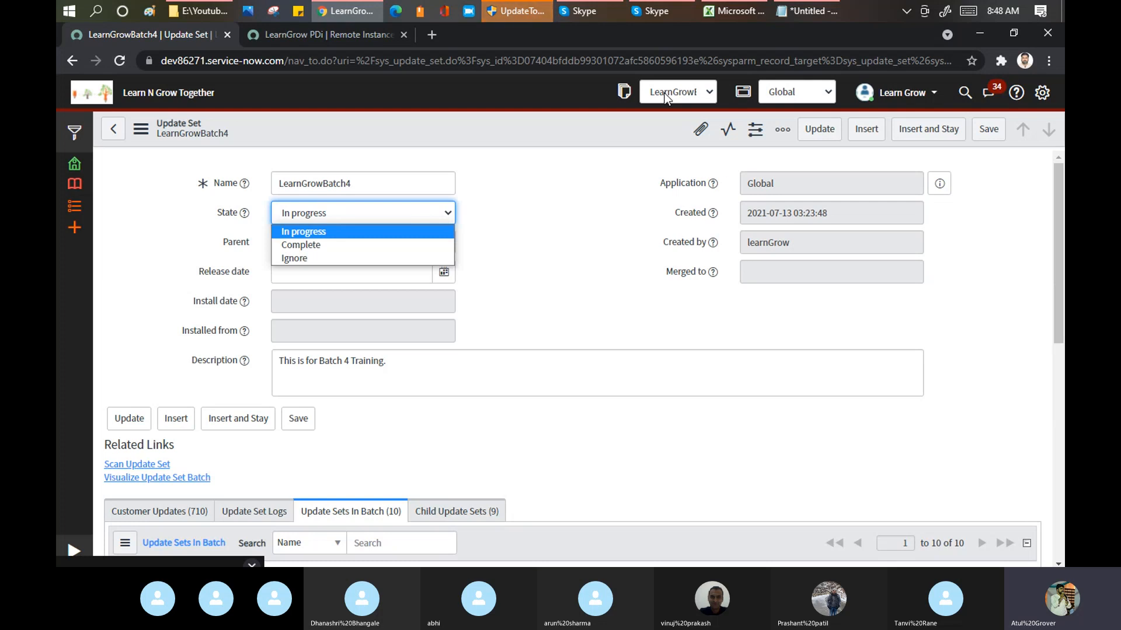
pyautogui.click(324, 247)
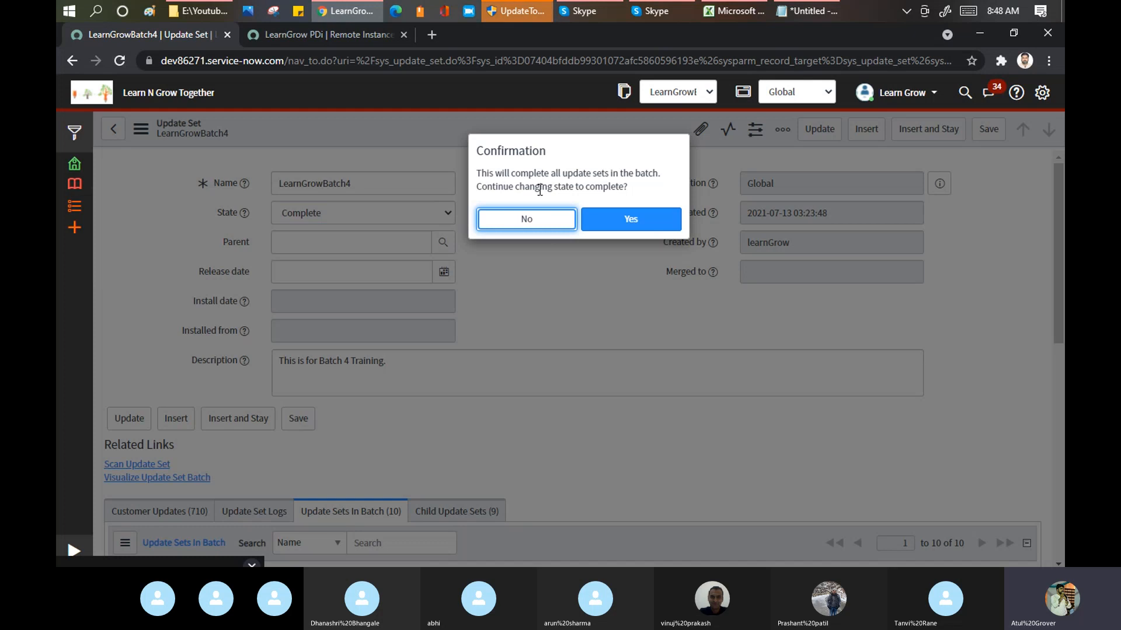
pyautogui.click(628, 220)
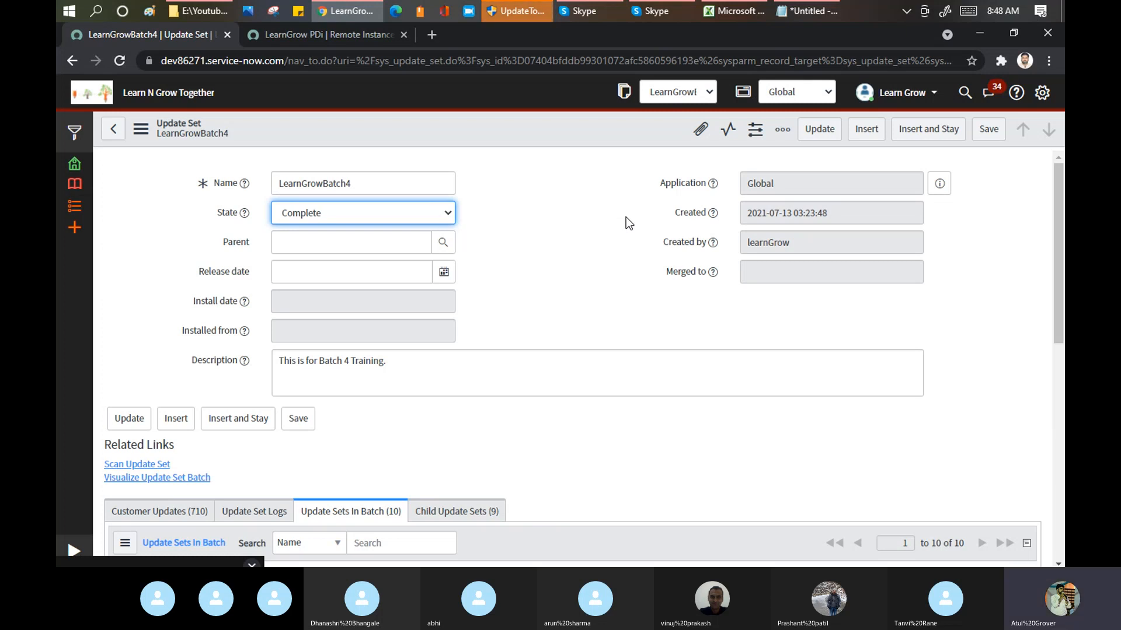
pyautogui.click(985, 131)
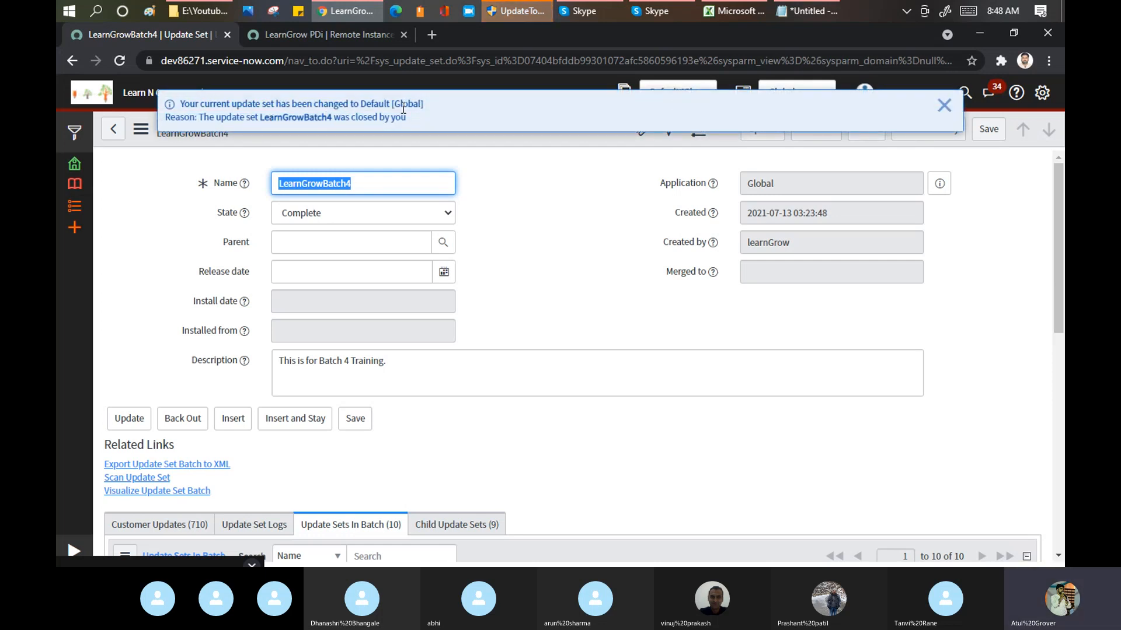
# Step: Dismiss the current update set notice and check the states of all update sets in the LearnGrowBatch4 batch
pyautogui.click(944, 105)
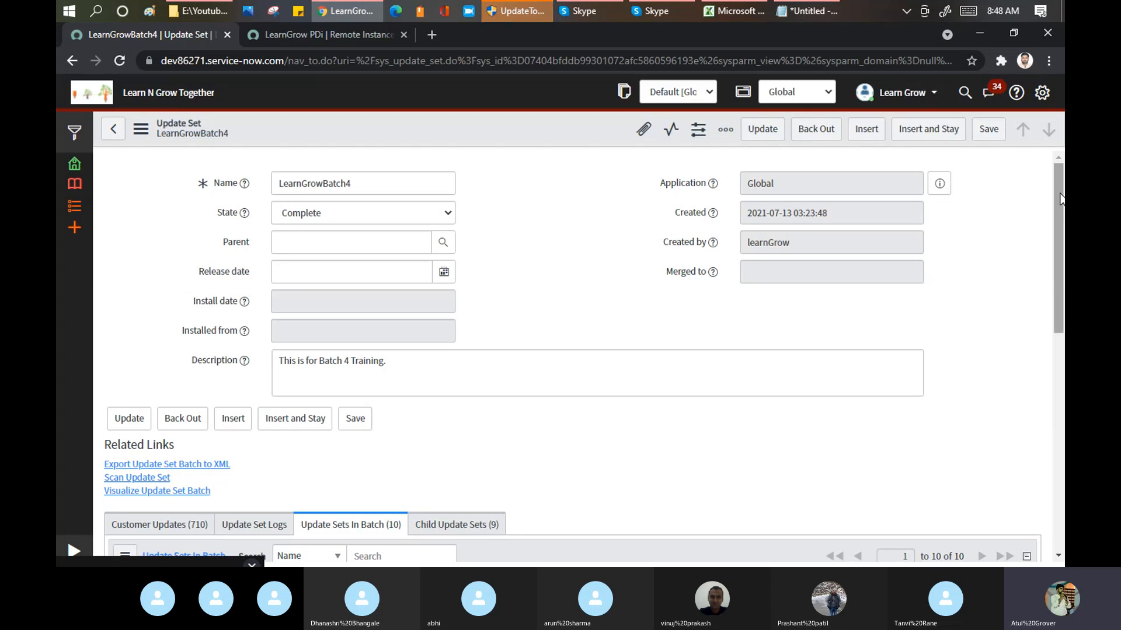
pyautogui.moveTo(1061, 199); pyautogui.dragTo(1052, 362)
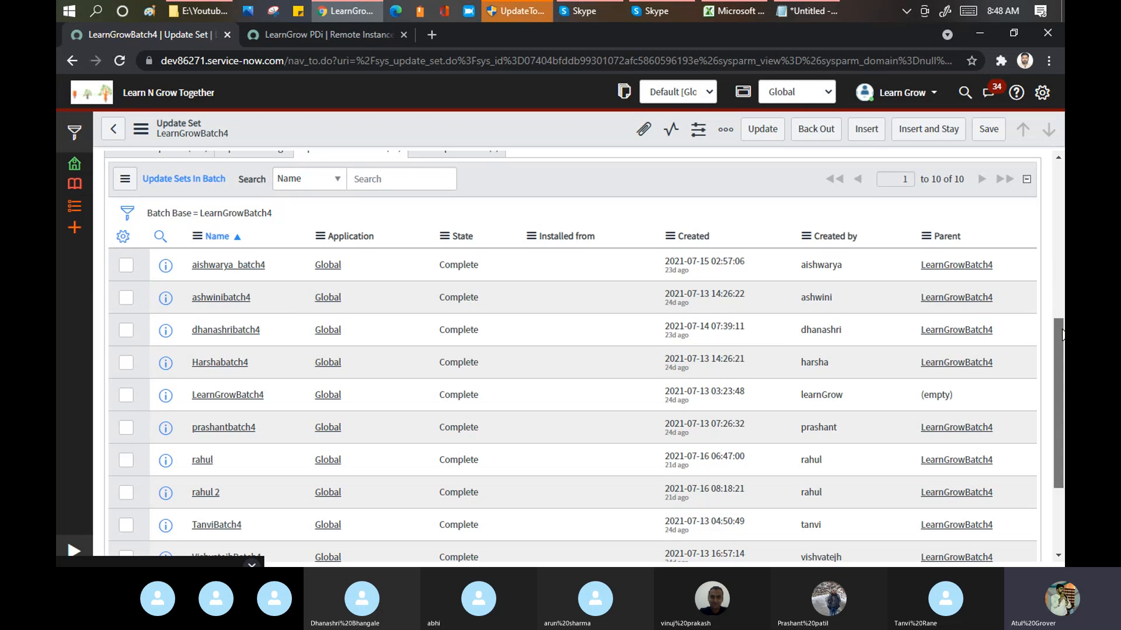
pyautogui.moveTo(1058, 342); pyautogui.dragTo(1063, 184)
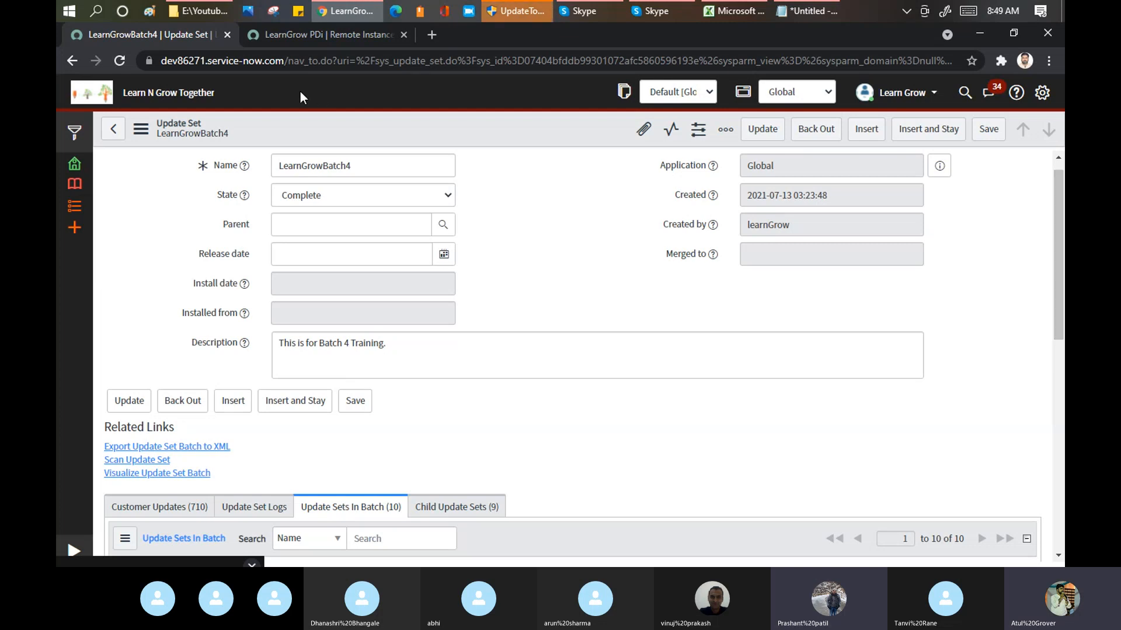
# Step: Retrieve the completed update sets from the LearnGrow PDi remote instance on the target and follow the retrieval progress
pyautogui.click(321, 33)
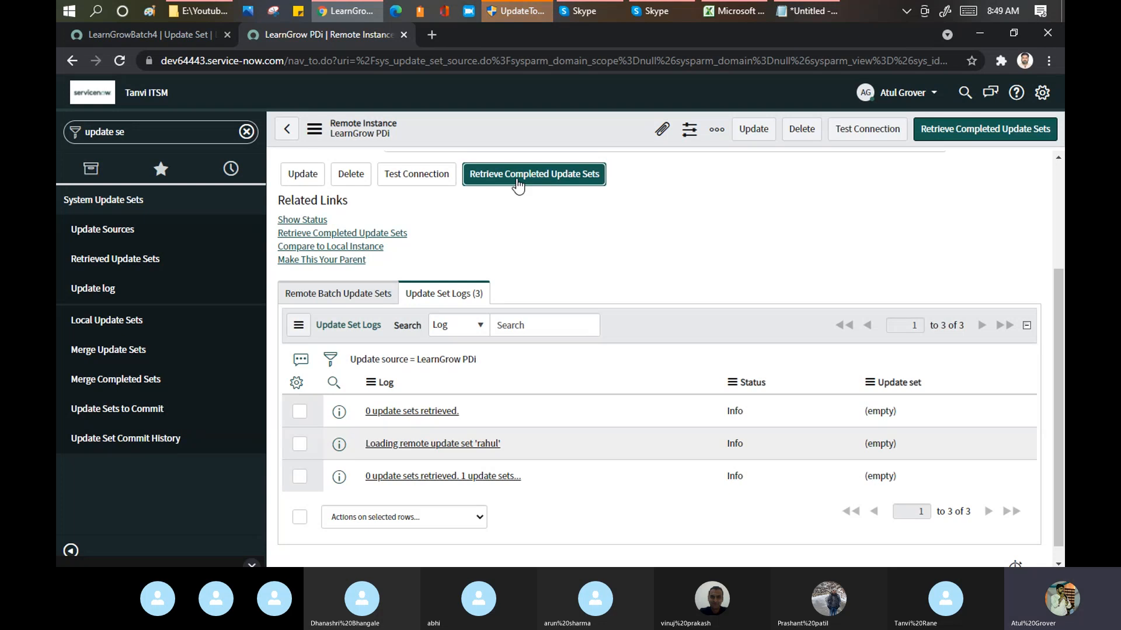
pyautogui.click(518, 185)
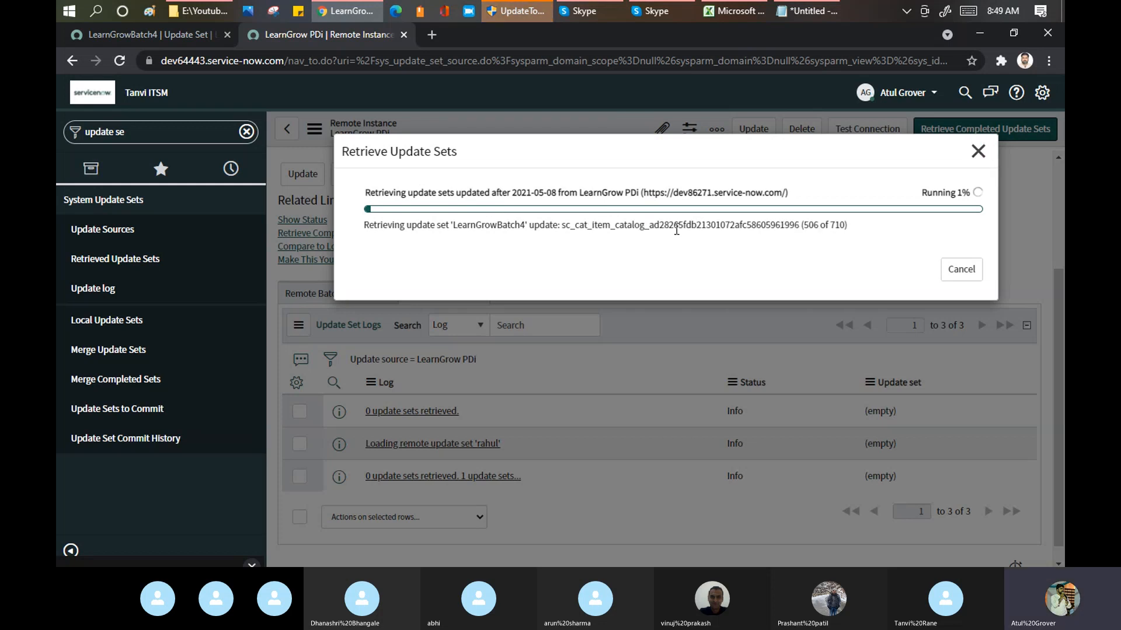
pyautogui.moveTo(649, 228); pyautogui.dragTo(796, 231)
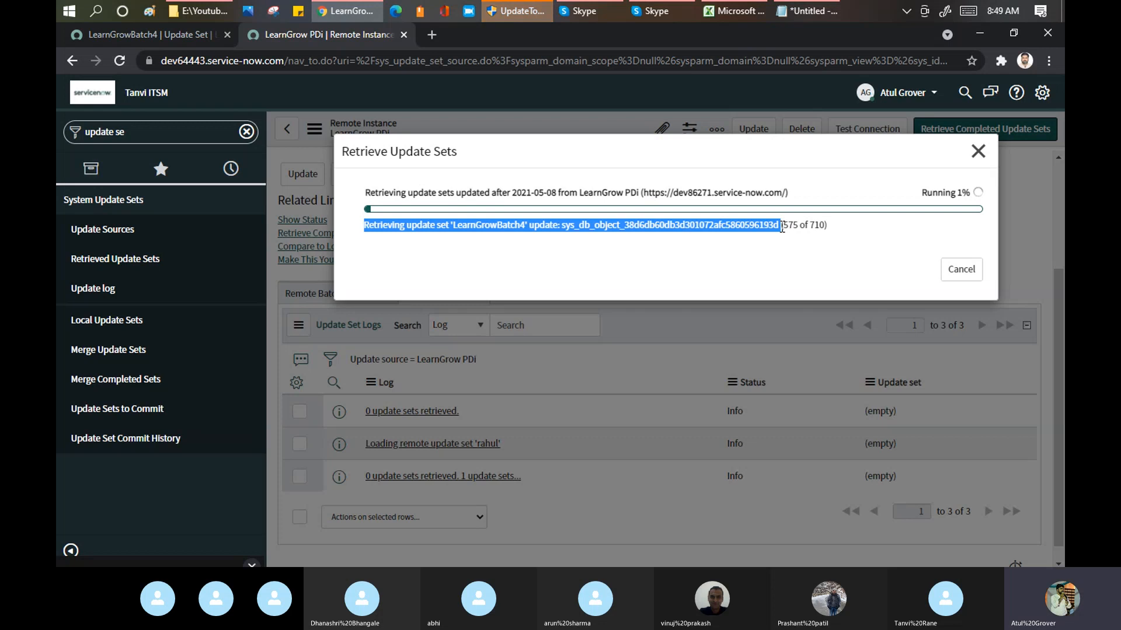
pyautogui.moveTo(774, 228); pyautogui.dragTo(735, 228)
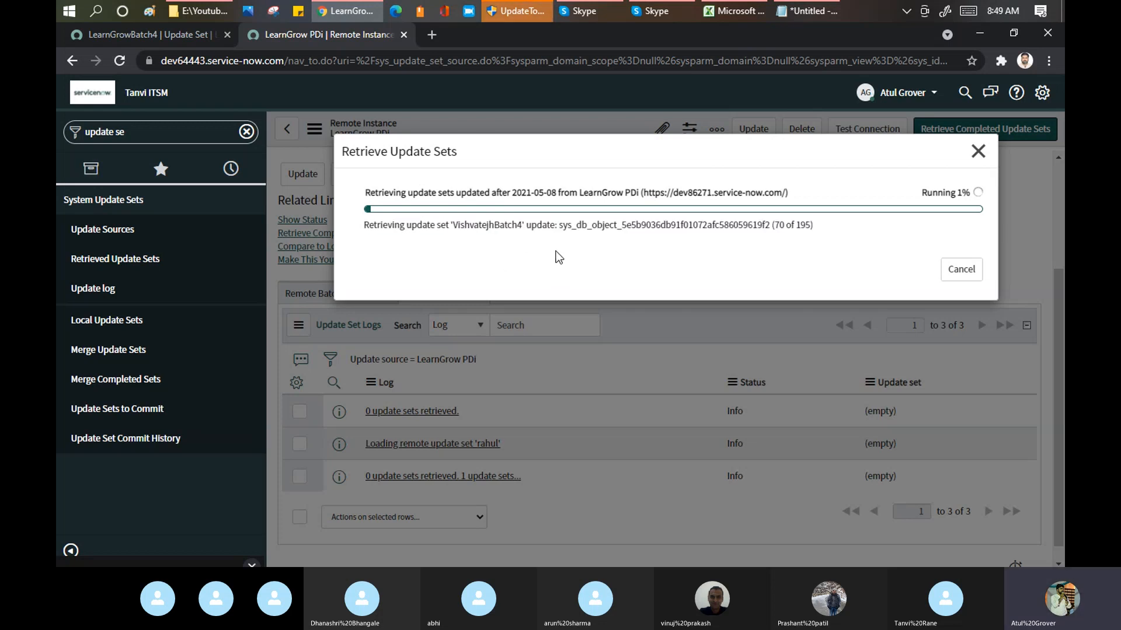
pyautogui.doubleClick(673, 225)
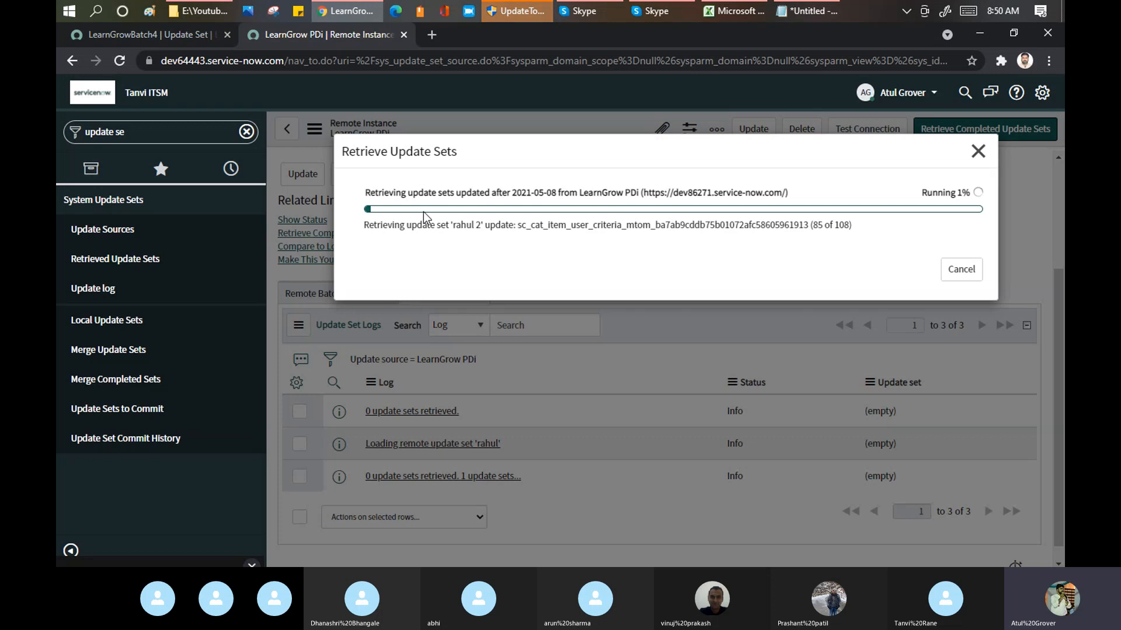
# Step: View LearnGrowBatch4's customer updates on the source instance, and return to the retrieval progress on the target
pyautogui.click(135, 33)
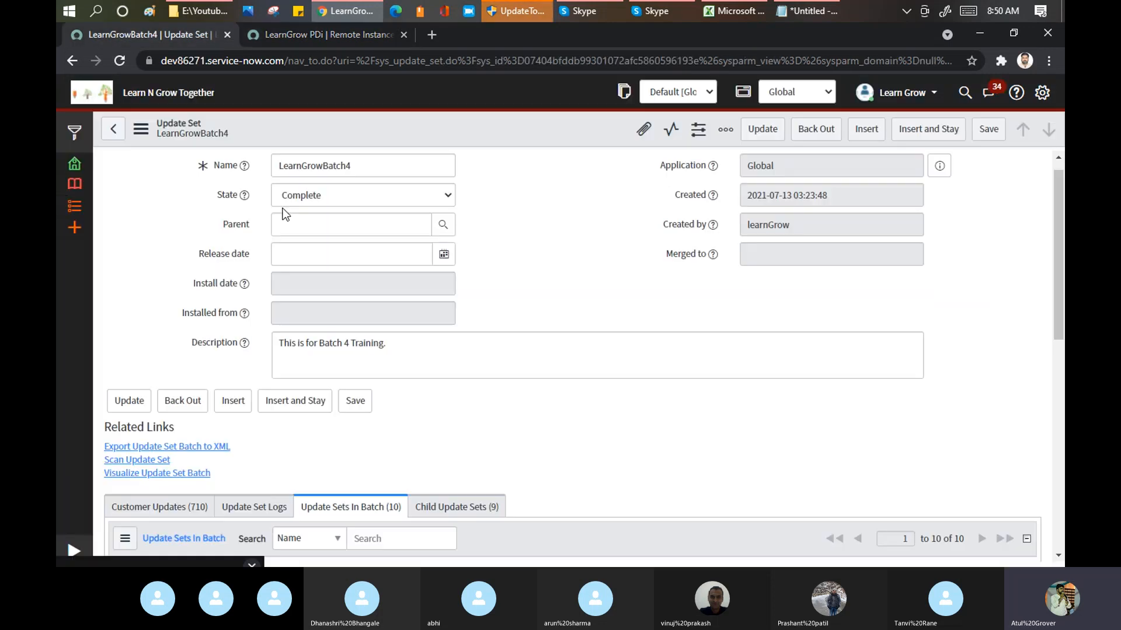
pyautogui.click(148, 508)
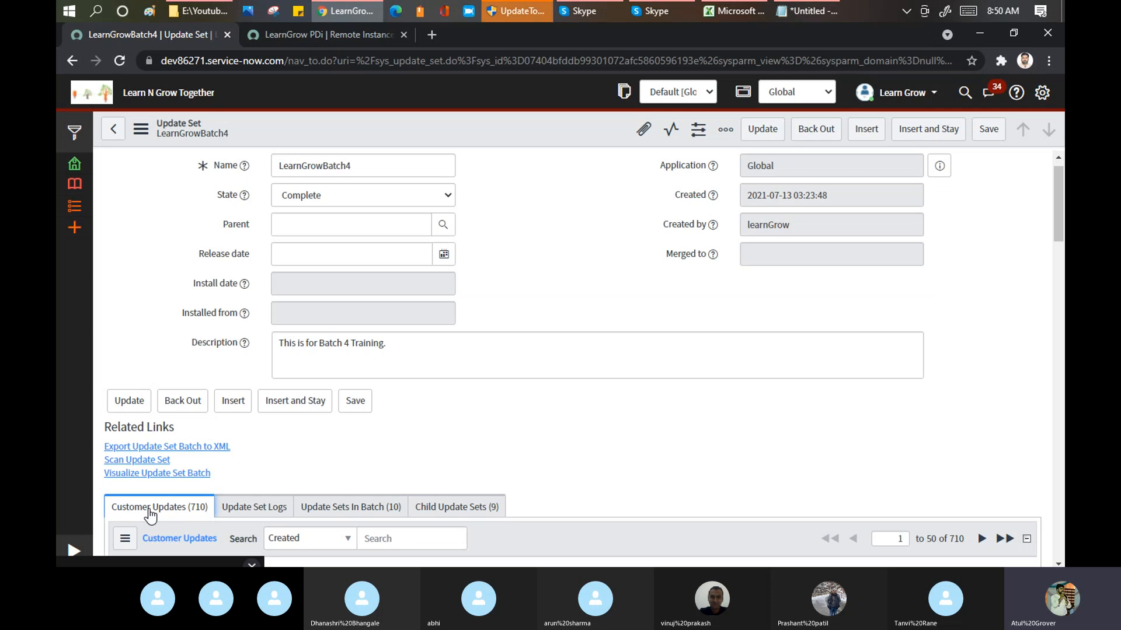
pyautogui.click(332, 38)
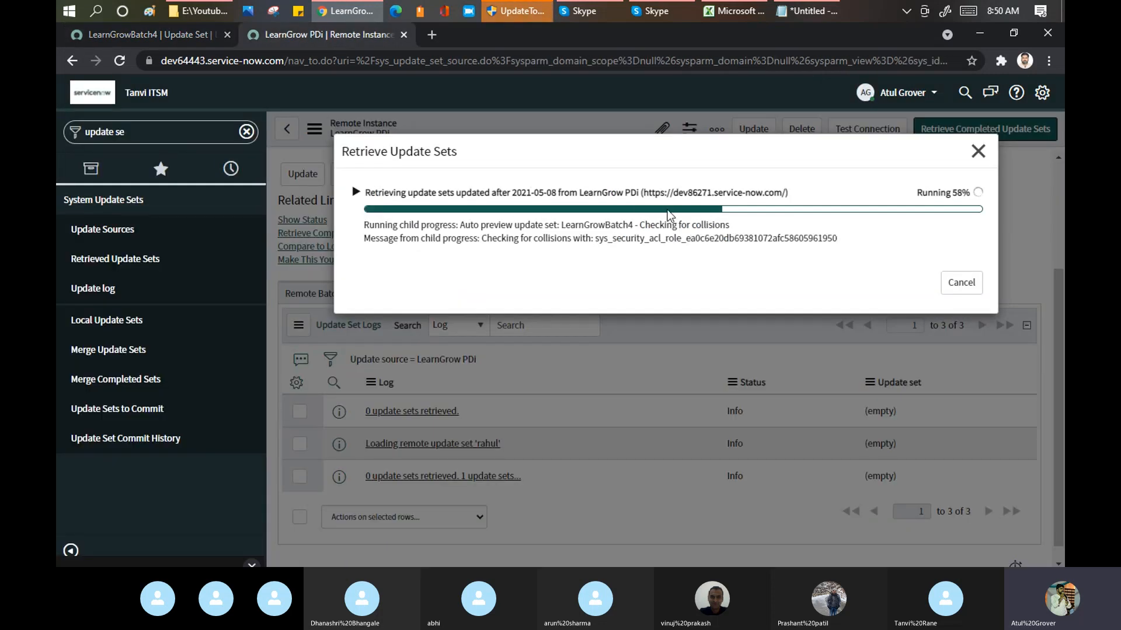
# Step: Expand the retrieval progress and the LearnGrowBatch4 auto preview, and review the preview result of every update set in the batch
pyautogui.moveTo(392, 226); pyautogui.dragTo(460, 228)
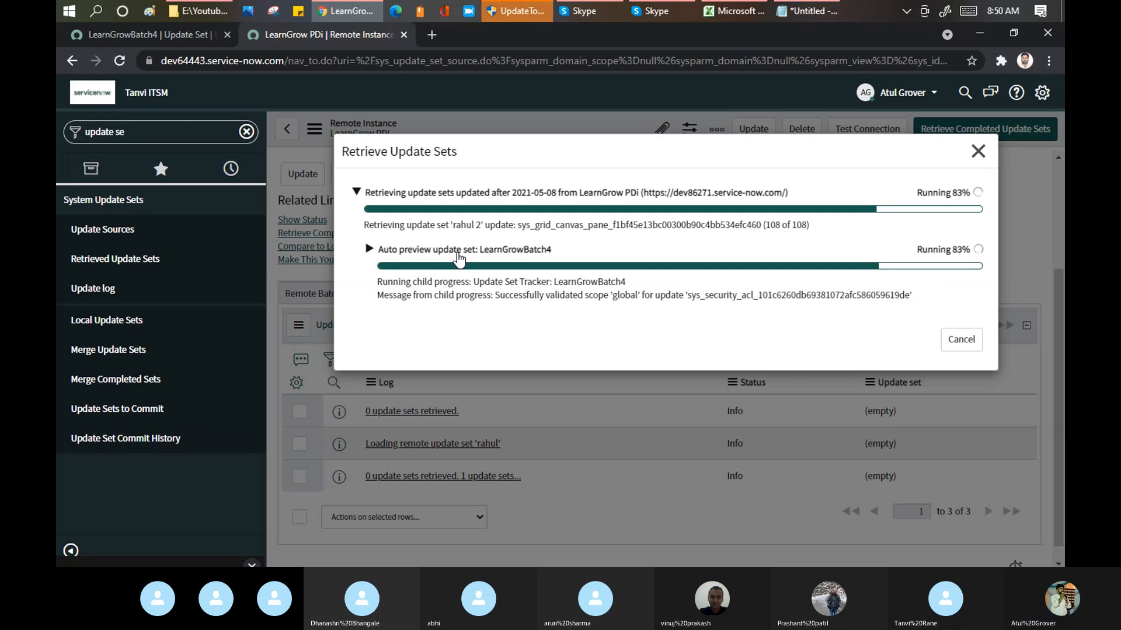
pyautogui.click(367, 251)
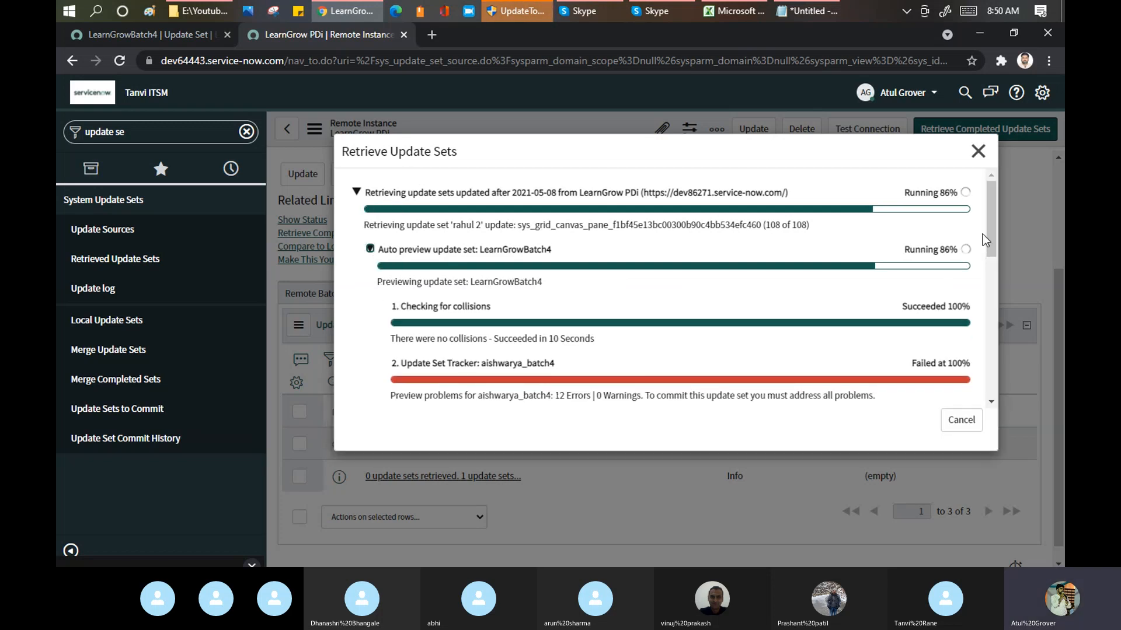
pyautogui.moveTo(993, 215); pyautogui.dragTo(995, 282)
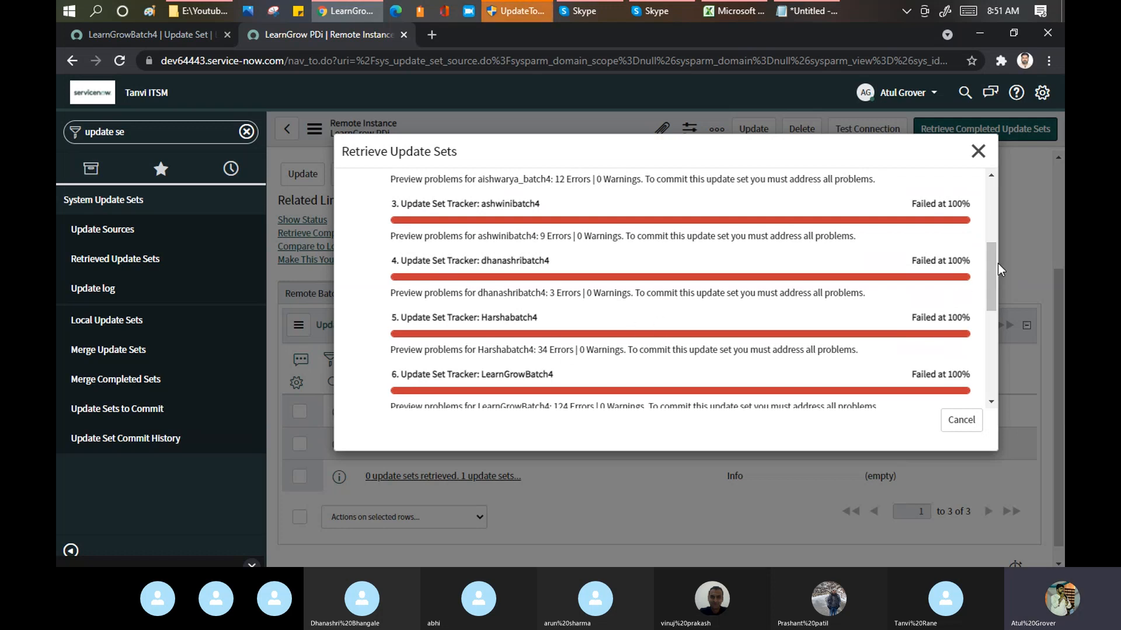
pyautogui.moveTo(992, 264); pyautogui.dragTo(993, 286)
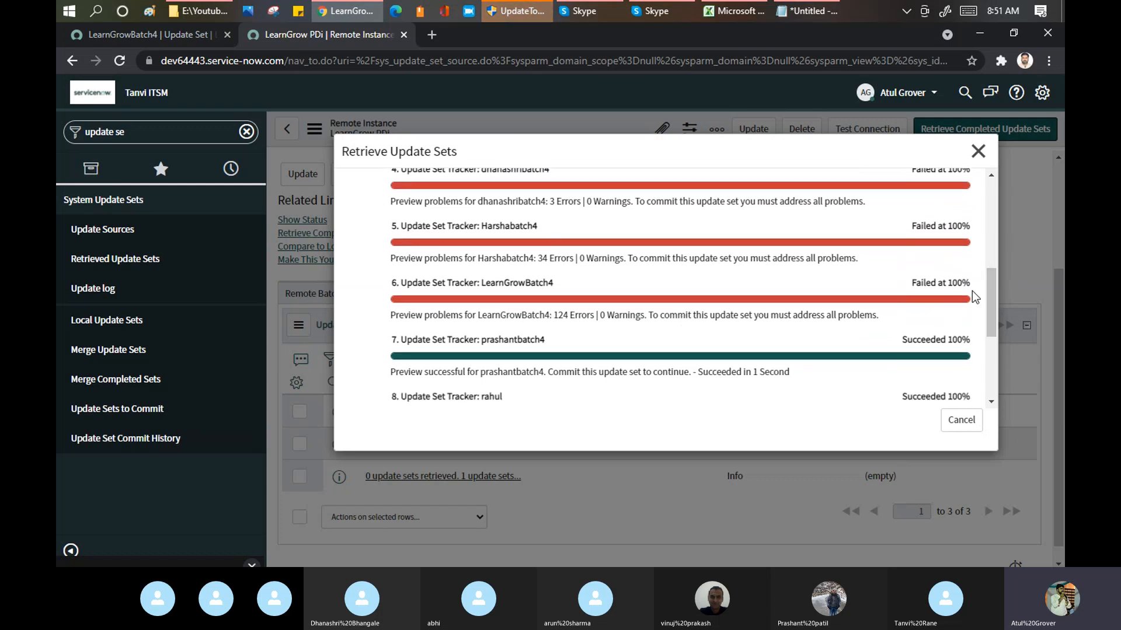
pyautogui.moveTo(991, 286); pyautogui.dragTo(993, 354)
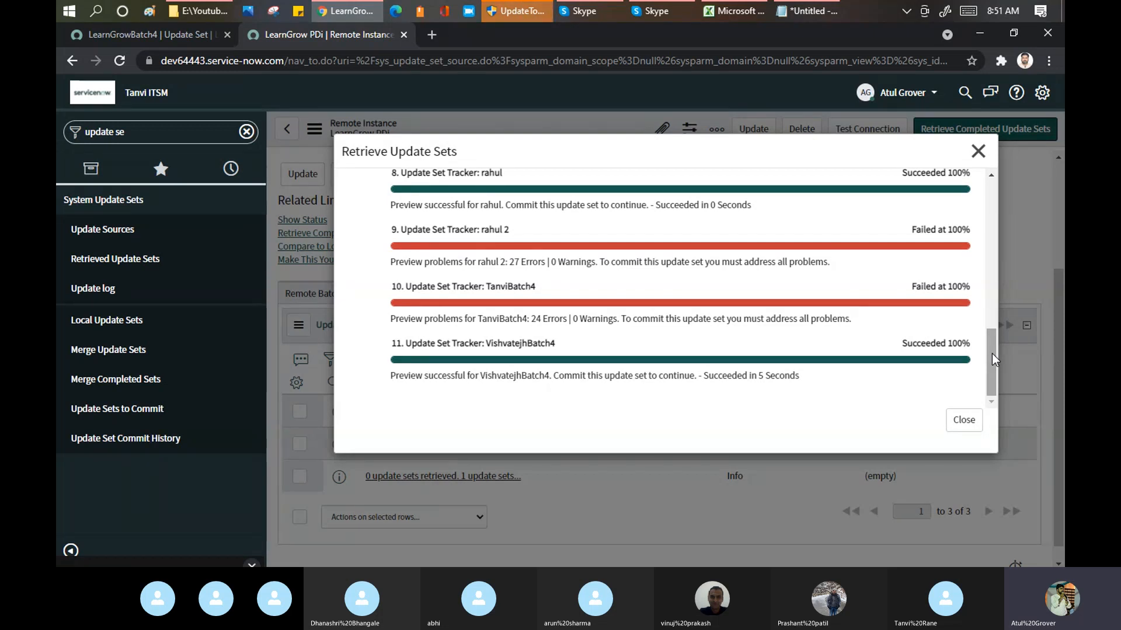
# Step: Go back to LearnGrowBatch4 on the source instance and look through the full list of its child update sets
pyautogui.click(183, 37)
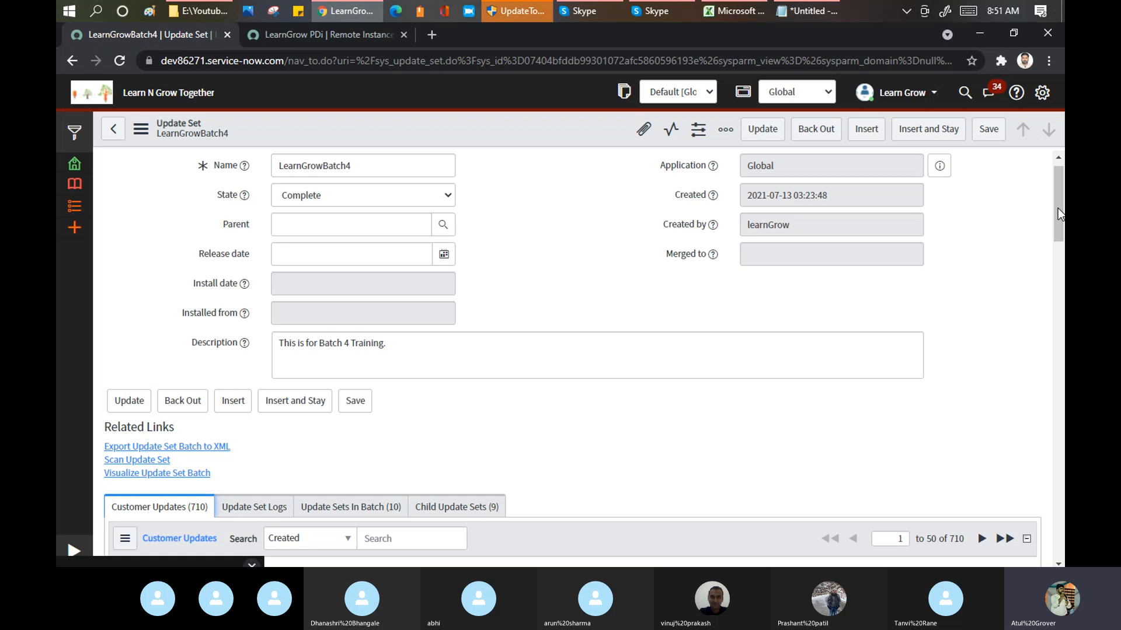
pyautogui.moveTo(1058, 207); pyautogui.dragTo(1062, 267)
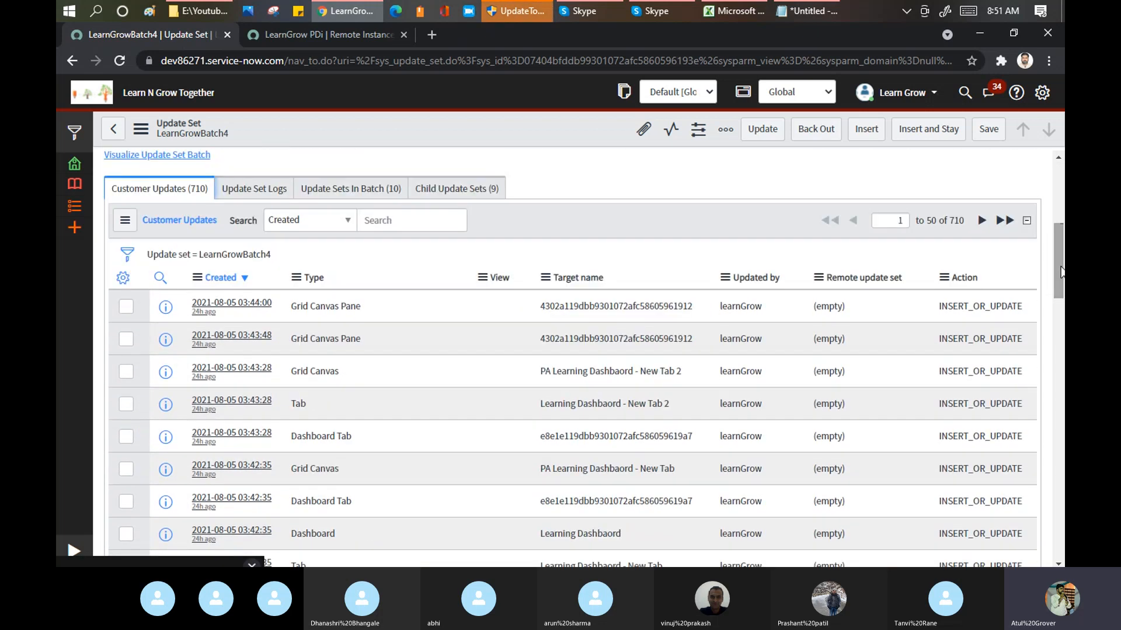
pyautogui.click(467, 177)
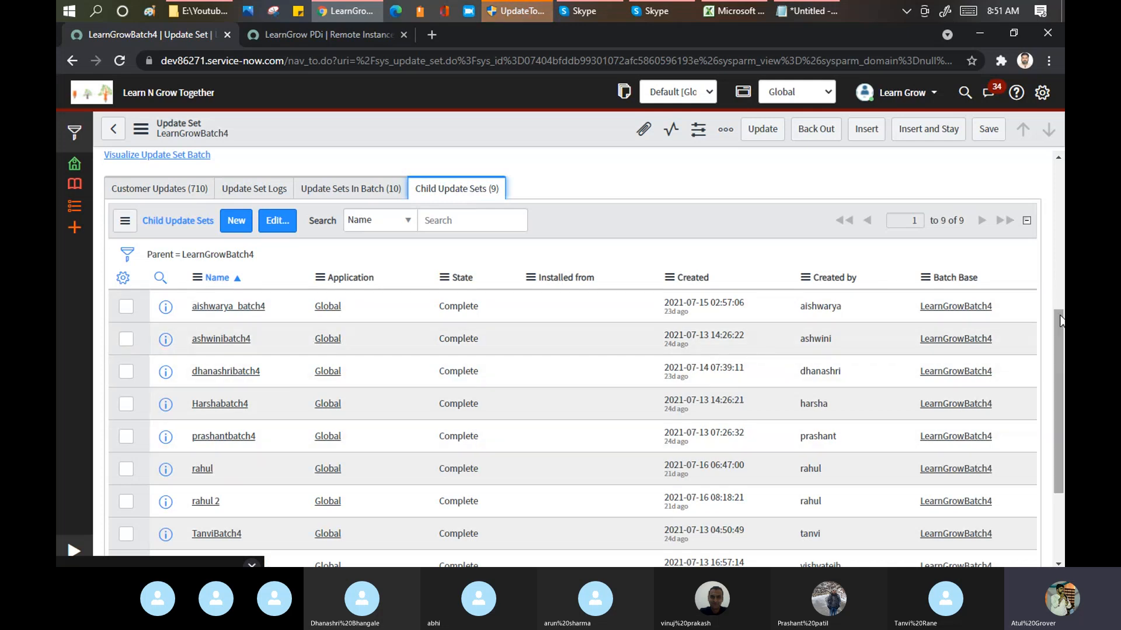
pyautogui.moveTo(1061, 321); pyautogui.dragTo(1061, 388)
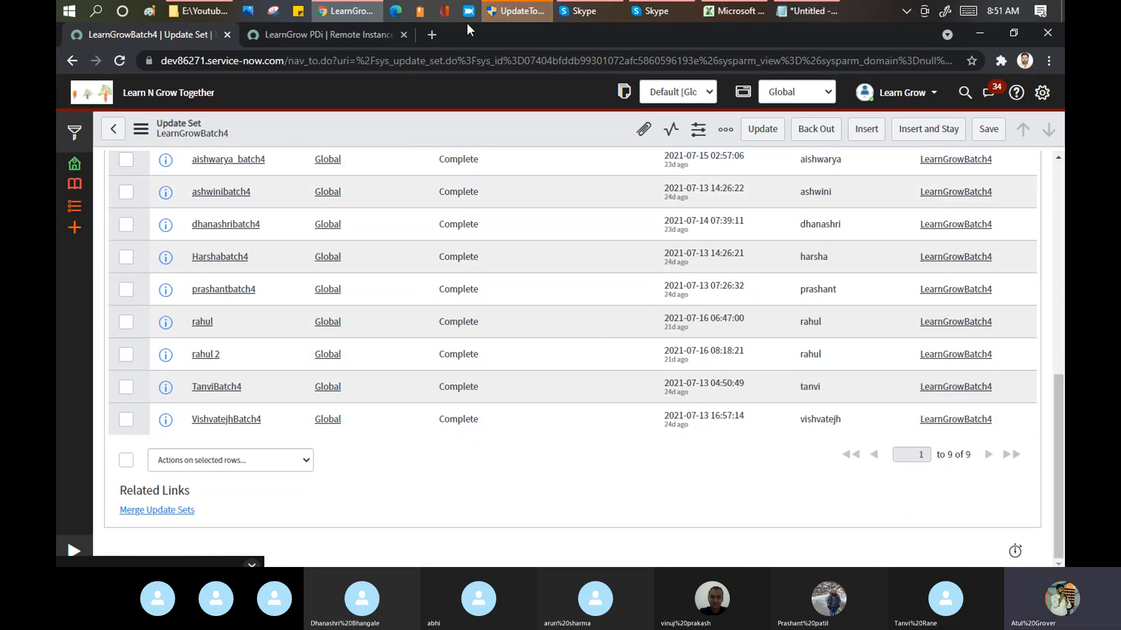
# Step: Return to the target's retrieval results and examine the preview problems, highlighting the error entry for LearnGrowBatch4
pyautogui.click(337, 38)
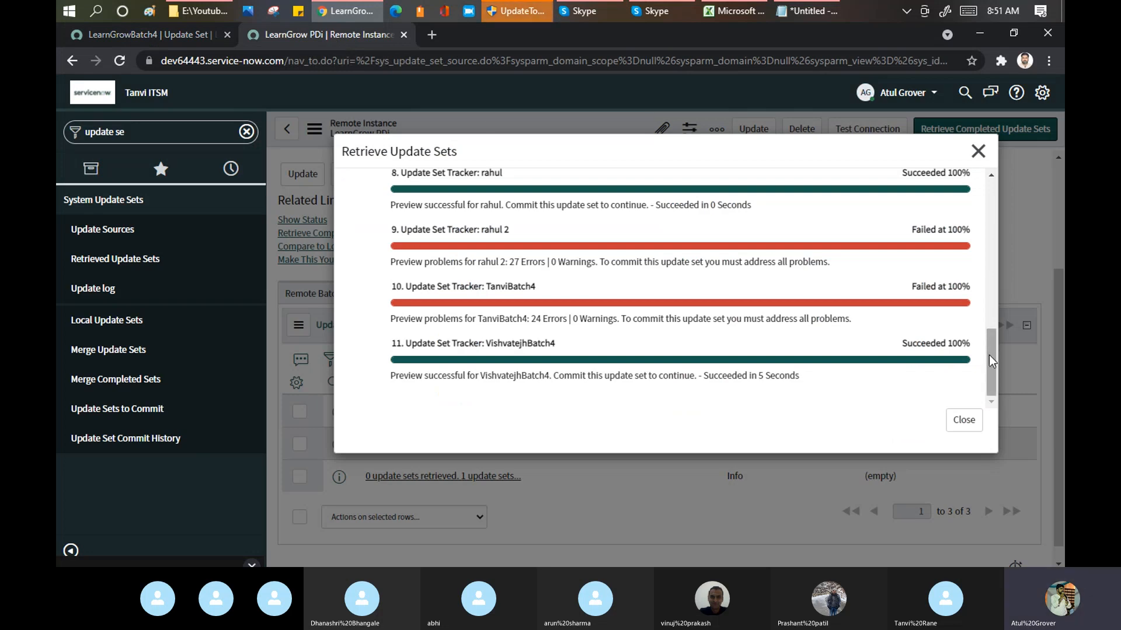
pyautogui.moveTo(990, 358); pyautogui.dragTo(997, 288)
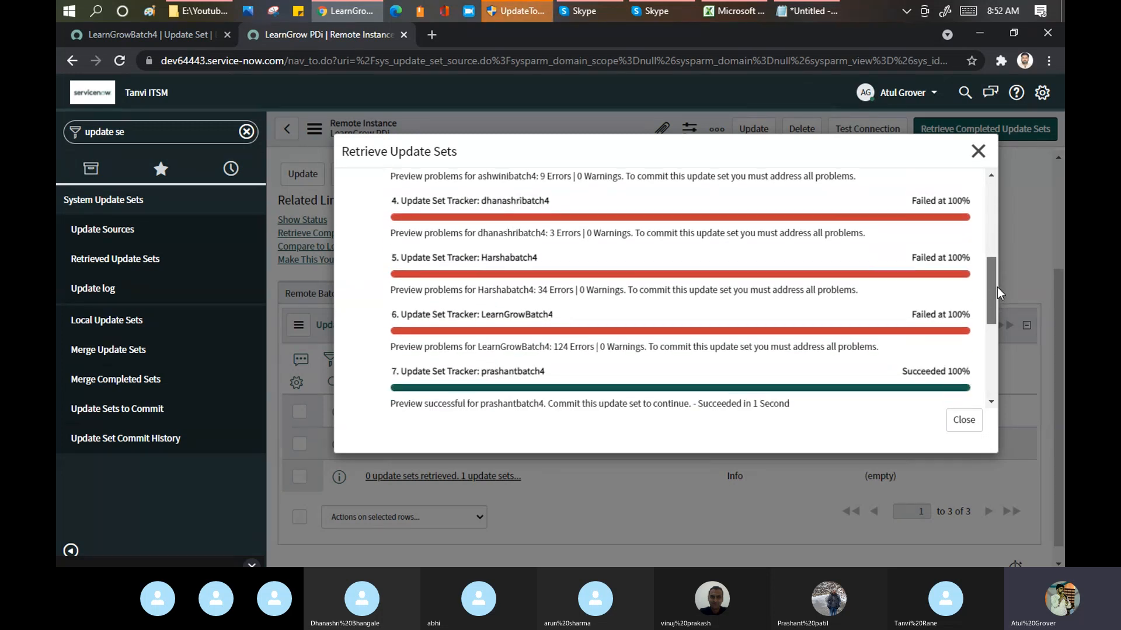
pyautogui.doubleClick(573, 348)
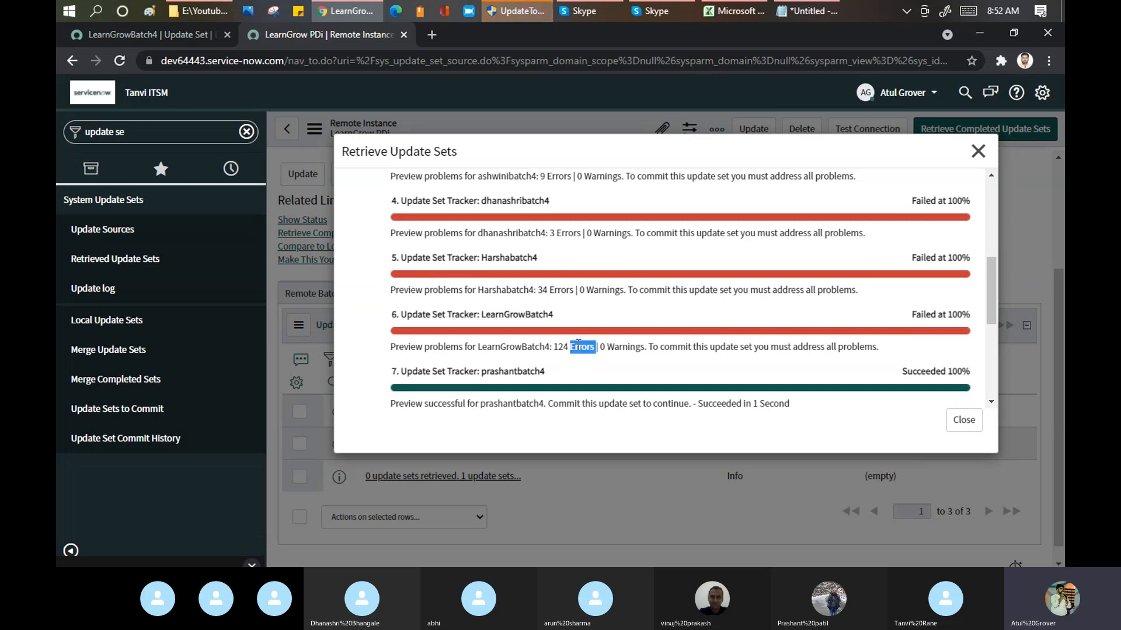
pyautogui.moveTo(990, 269); pyautogui.dragTo(990, 281)
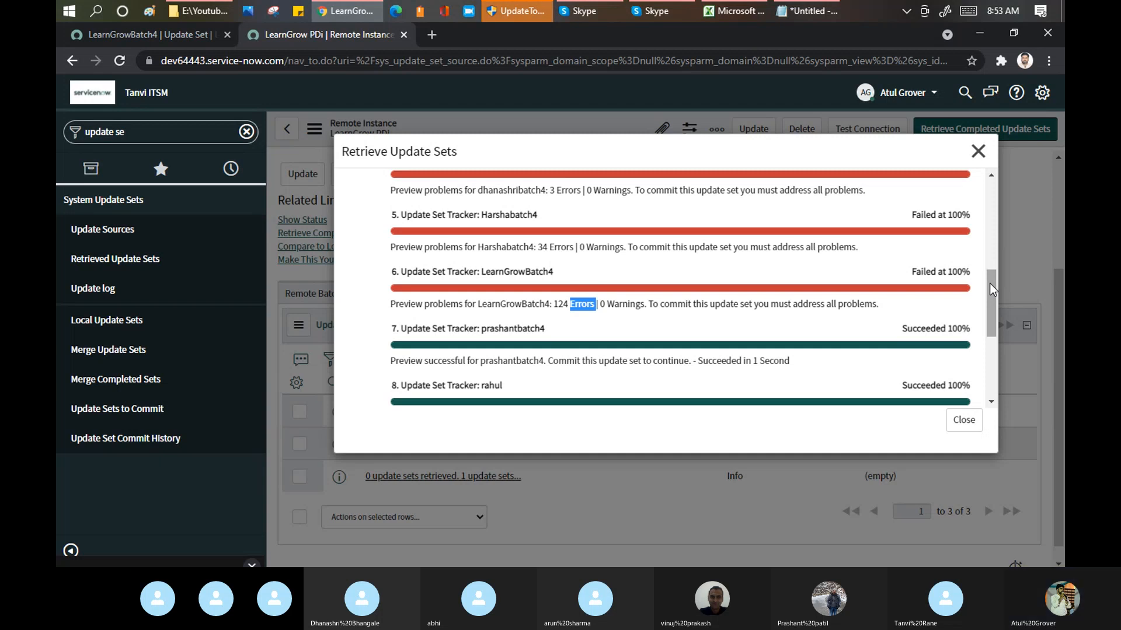
# Step: Switch to the Skype window of the Training Batch 4 call, revisiting the browser's retrieval results in between
pyautogui.click(599, 9)
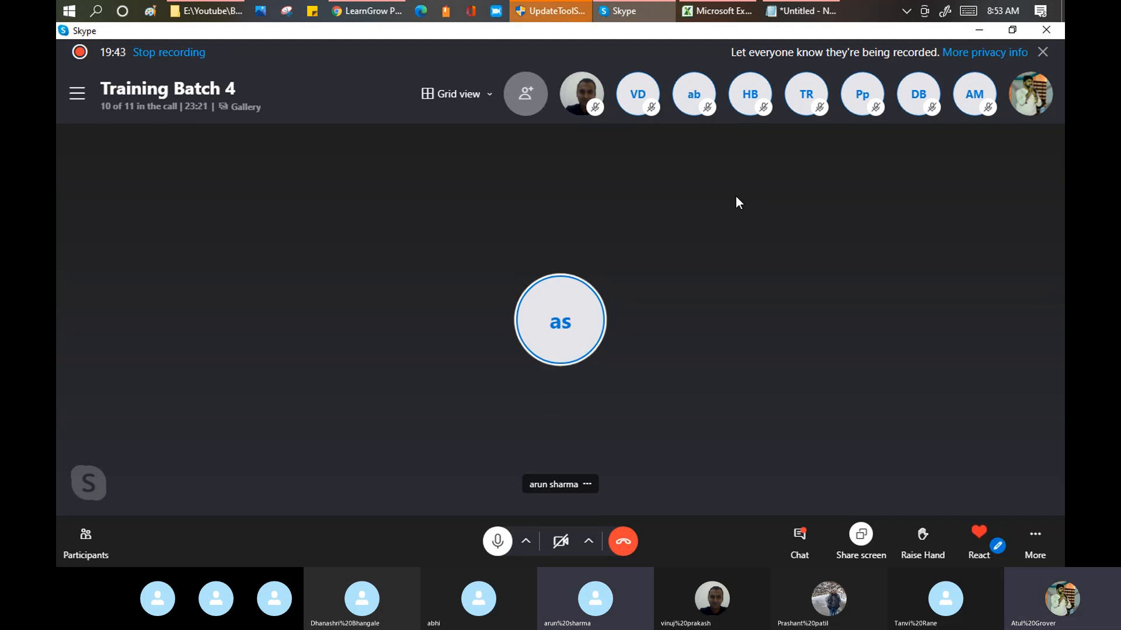
pyautogui.click(384, 12)
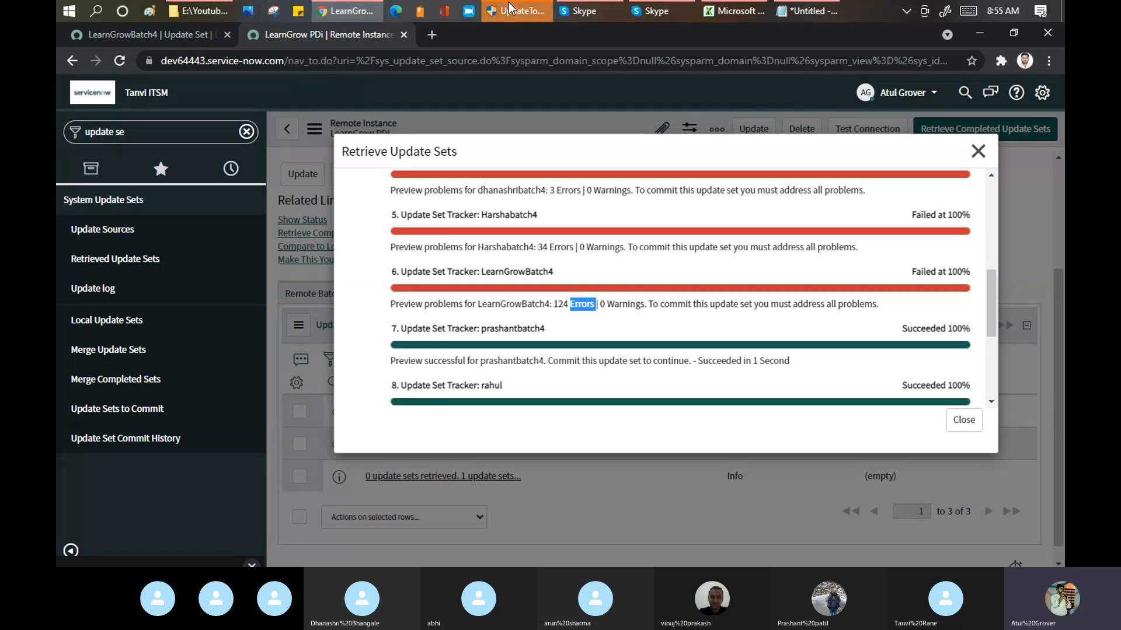
pyautogui.click(583, 13)
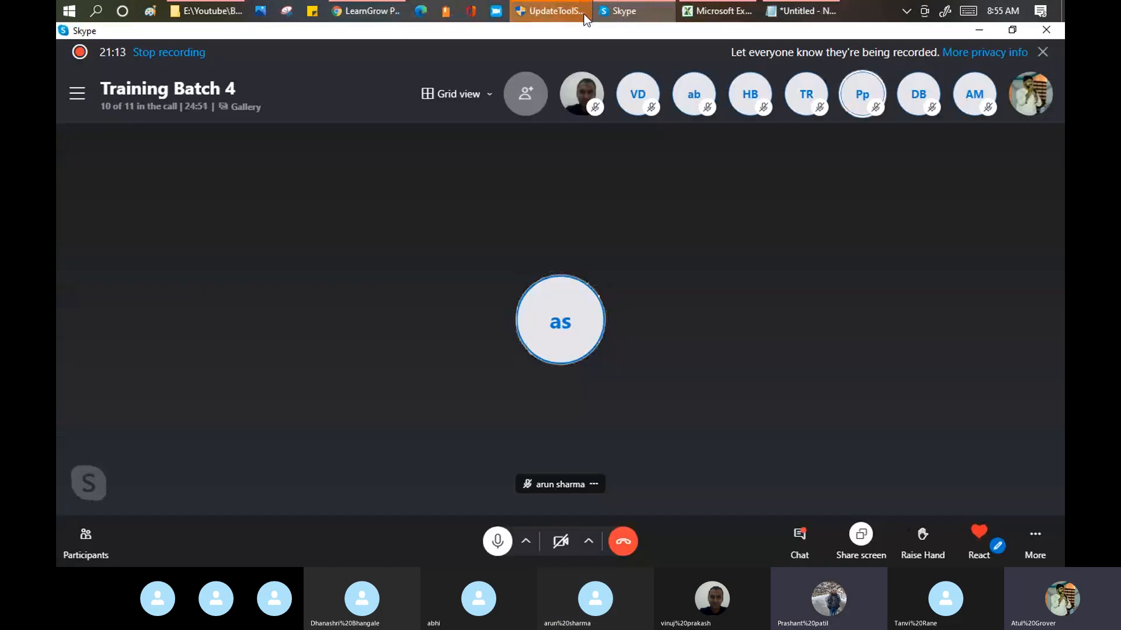
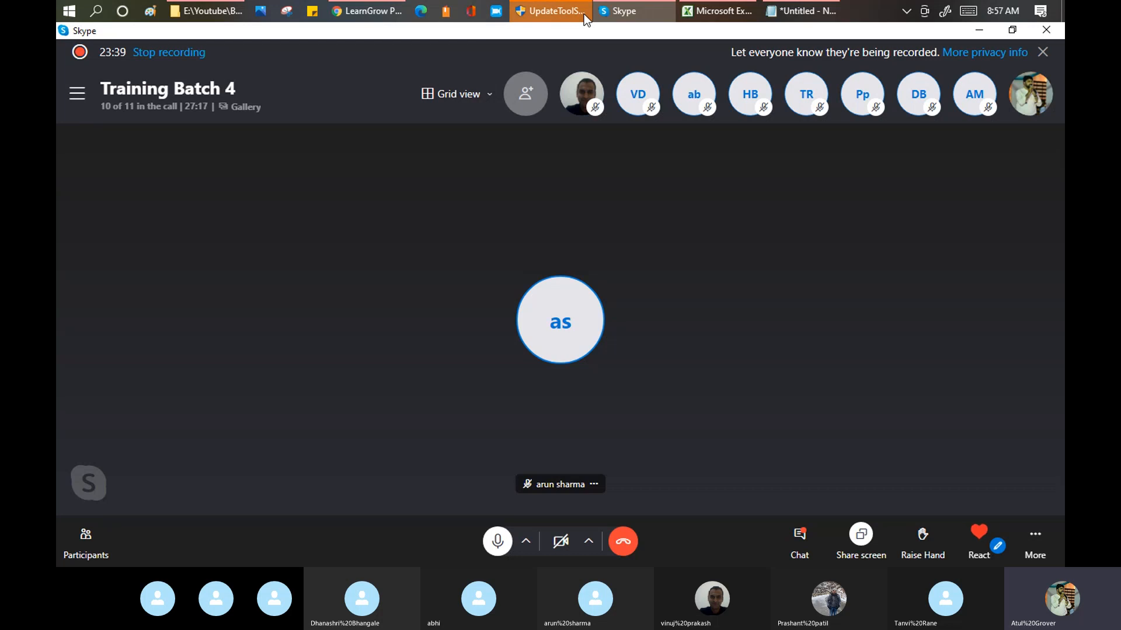
# Step: Return to the browser and review the preview results of the batch's first update sets, checking the source's child update sets in between
pyautogui.click(345, 10)
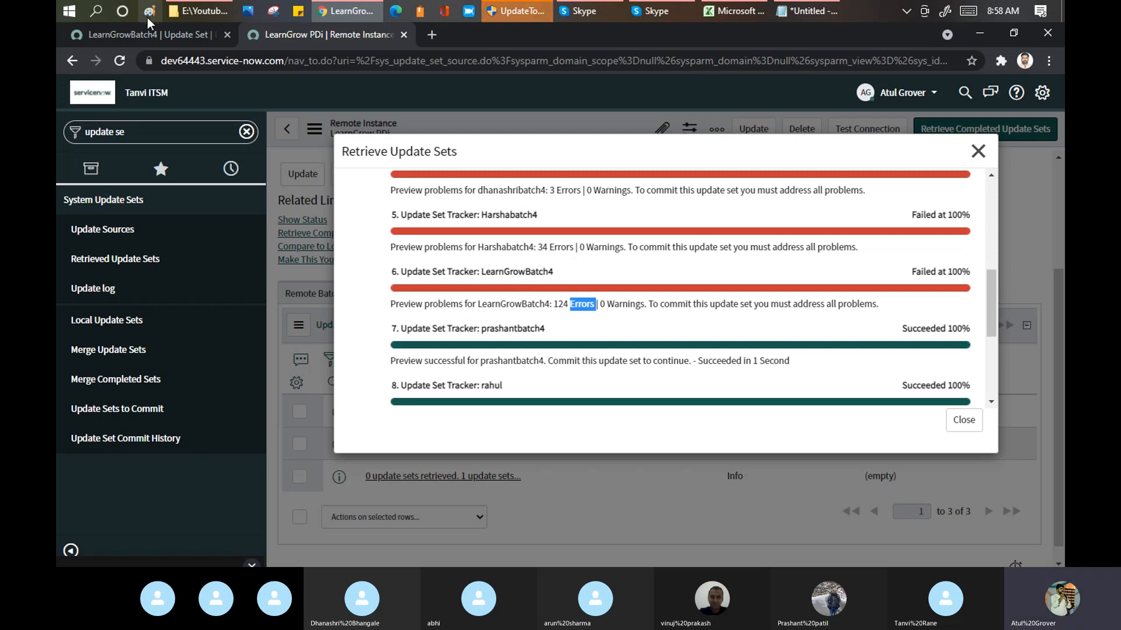
pyautogui.click(155, 39)
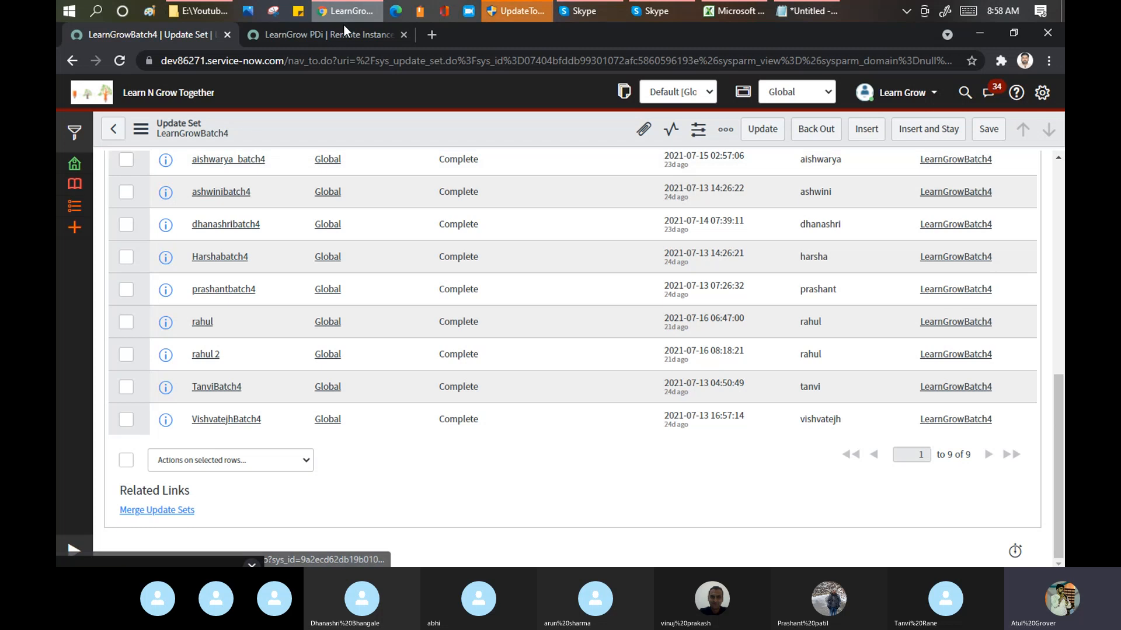
pyautogui.click(332, 34)
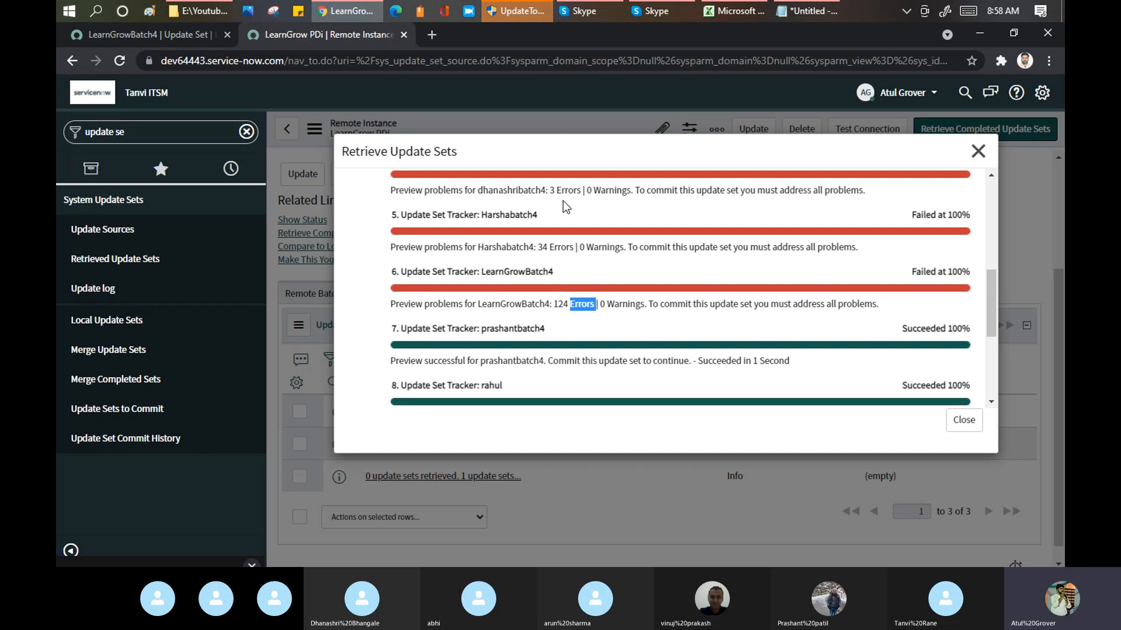
pyautogui.moveTo(989, 299)
pyautogui.mouseDown()
pyautogui.moveTo(990, 215)
pyautogui.moveTo(993, 285)
pyautogui.mouseUp()
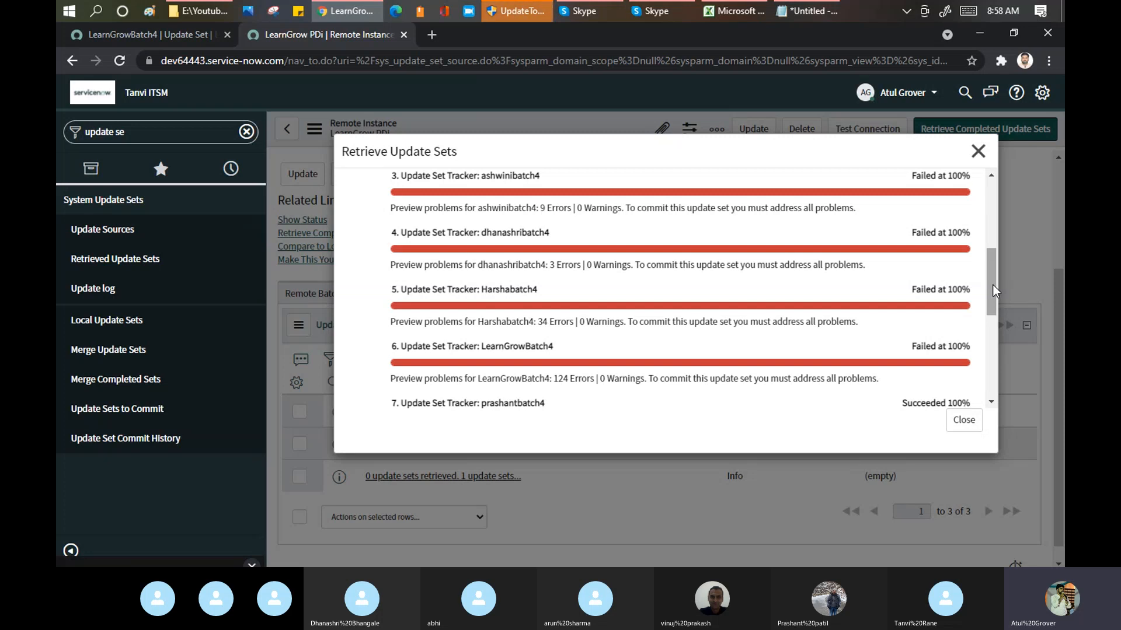
pyautogui.moveTo(988, 285); pyautogui.dragTo(990, 265)
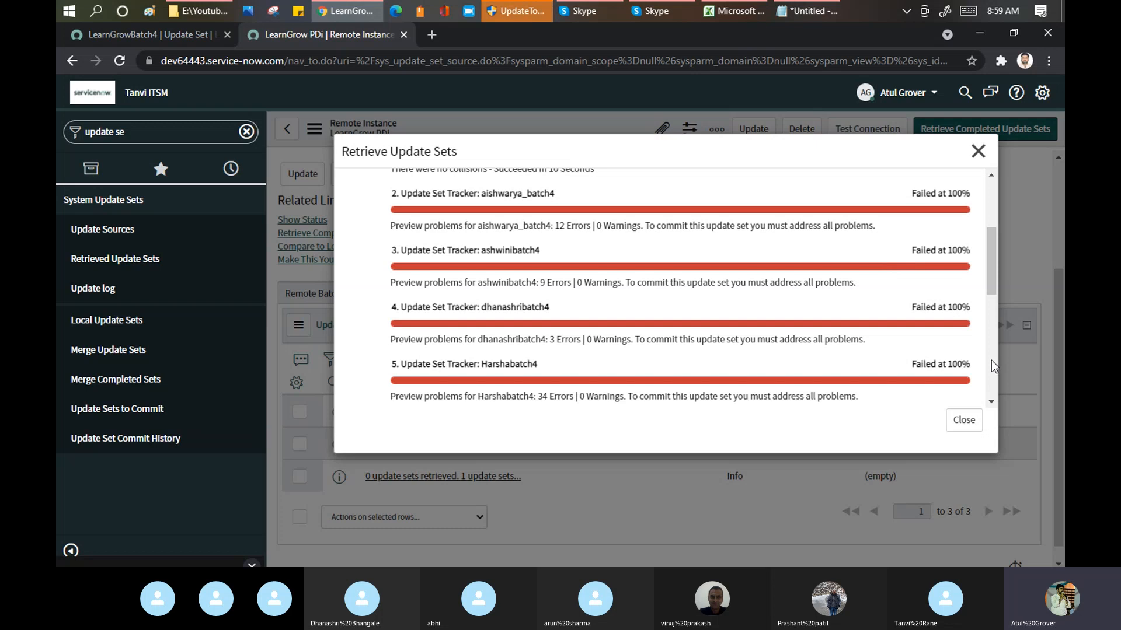
# Step: Close the retrieval results and look through the Retrieved Update Sets list of the LearnGrow PDi remote instance
pyautogui.click(965, 421)
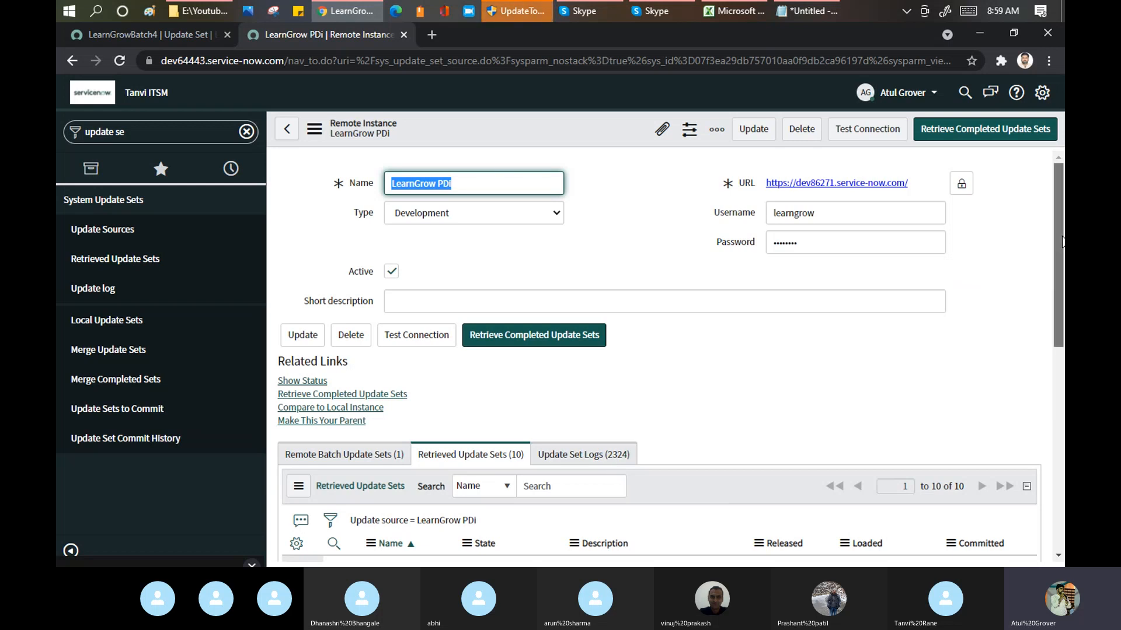
pyautogui.moveTo(1062, 242); pyautogui.dragTo(1062, 370)
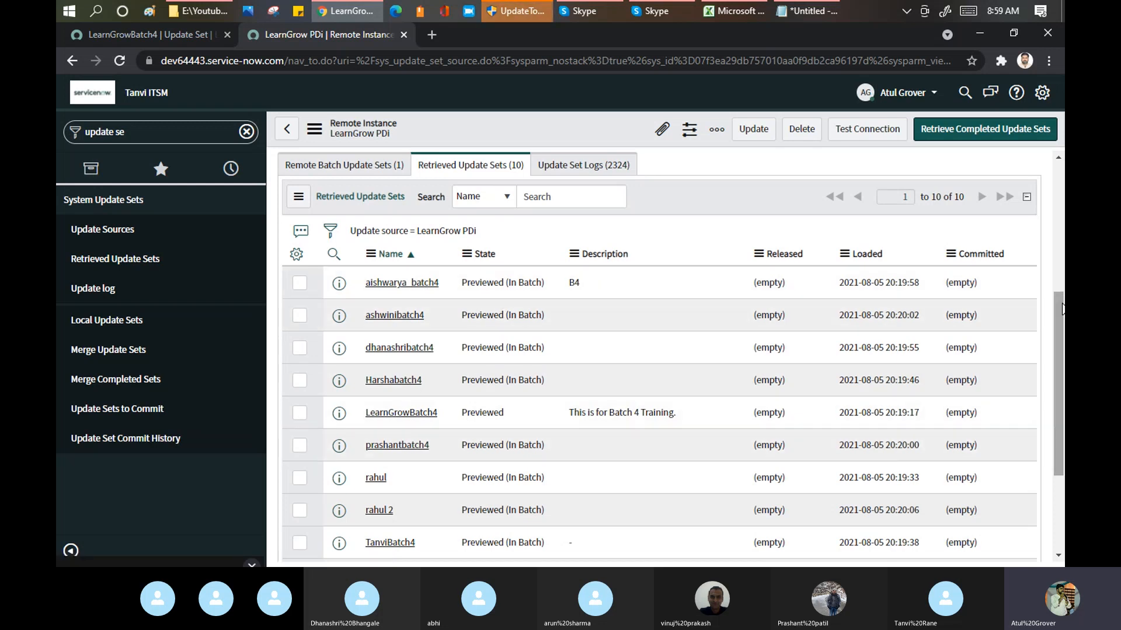
pyautogui.moveTo(1059, 305)
pyautogui.mouseDown()
pyautogui.moveTo(1061, 386)
pyautogui.moveTo(1063, 318)
pyautogui.mouseUp()
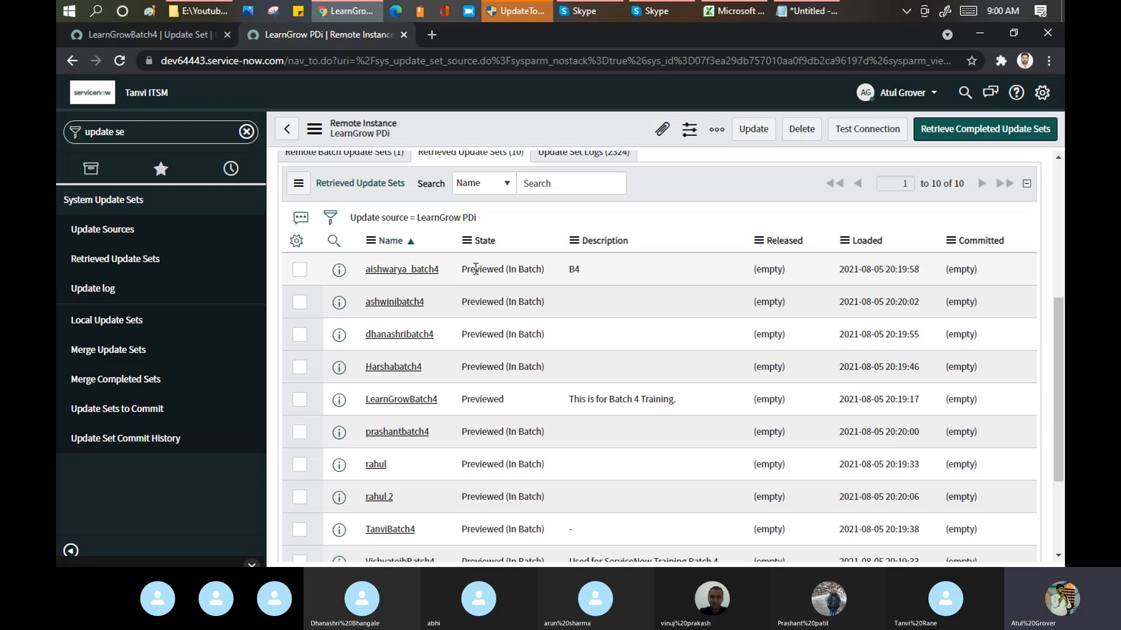
# Step: Switch to the Notepad notes and reword item 4 as "Pre-review the chnage"
pyautogui.click(821, 11)
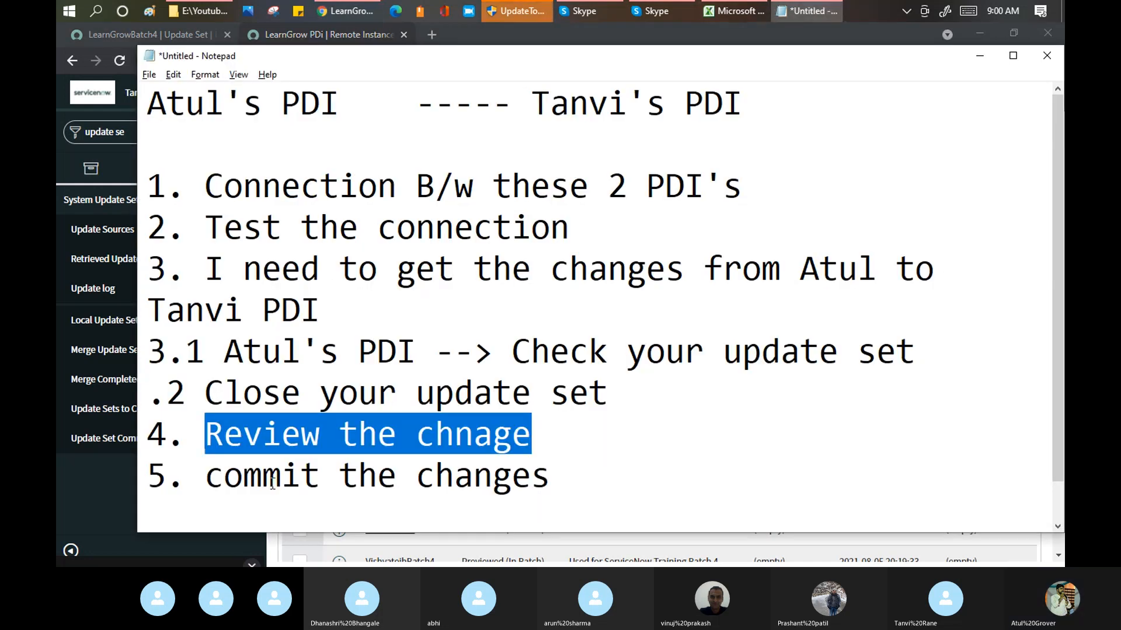
pyautogui.click(208, 433)
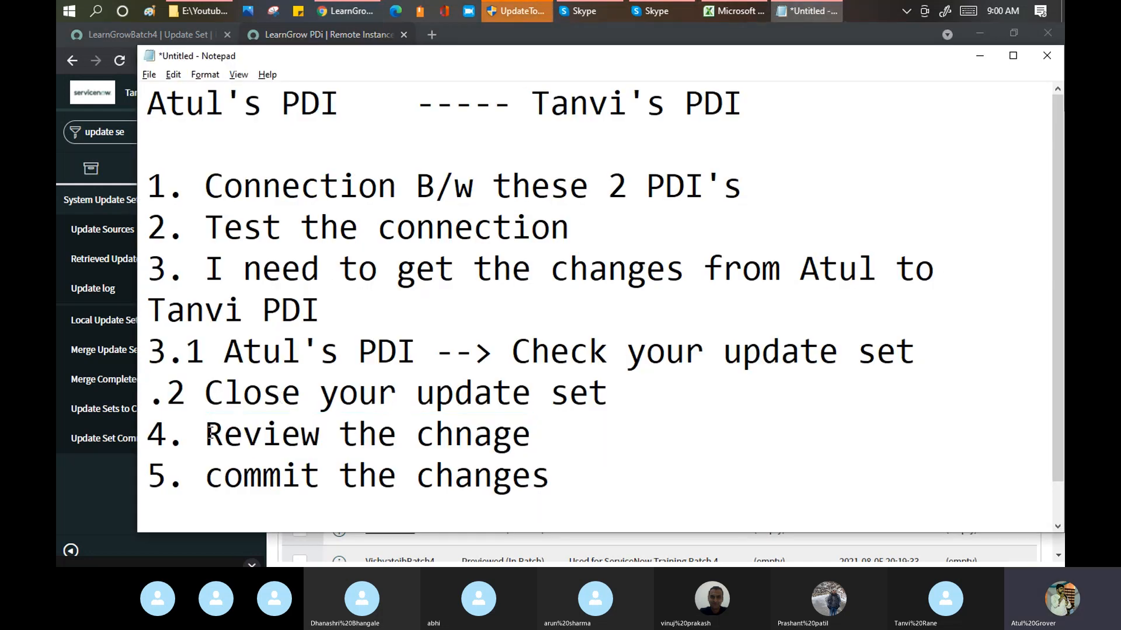
pyautogui.write('Pre')
pyautogui.press('Delete')
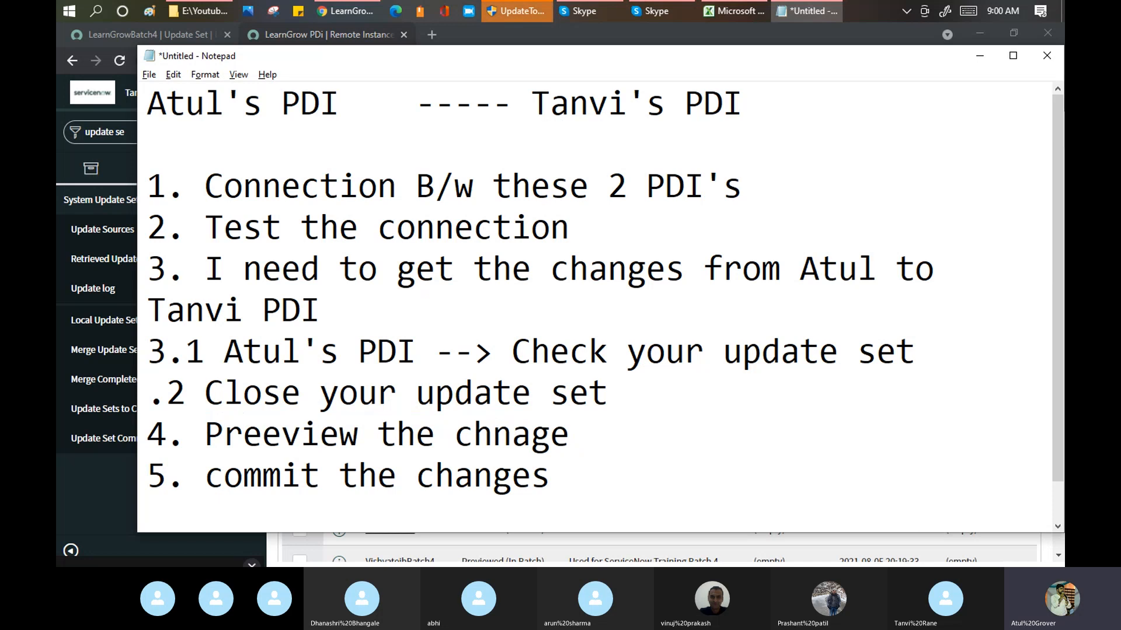
pyautogui.write('-r')
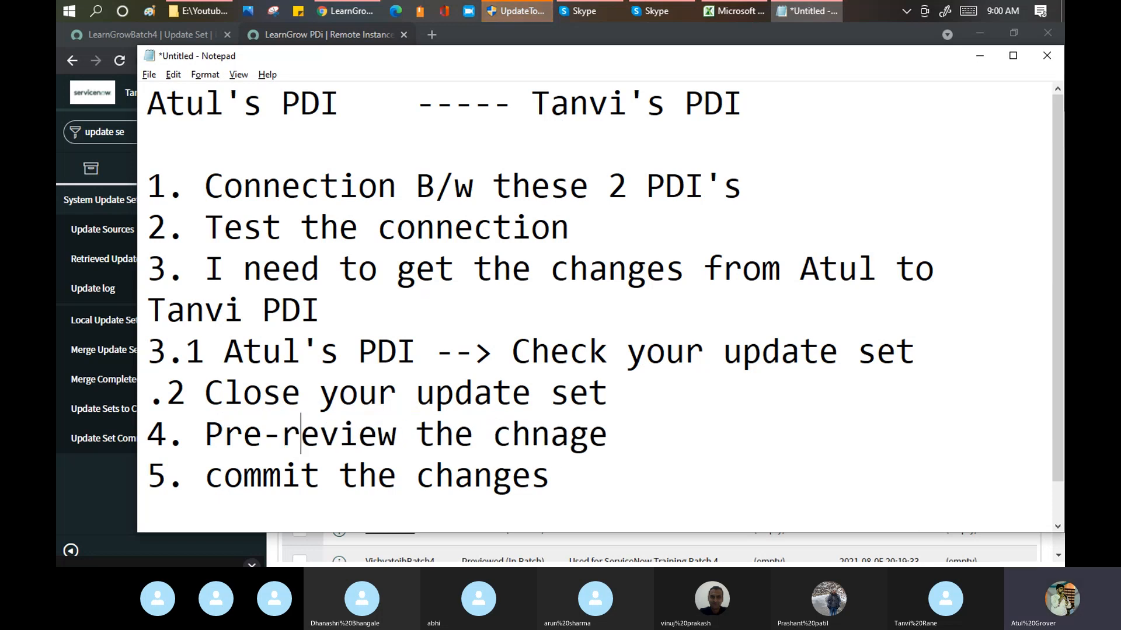
# Step: Back in the browser, open the retrieved update set described as B4, highlight its commit notice and view its preview problems
pyautogui.hotkey('alt', 'Tab')
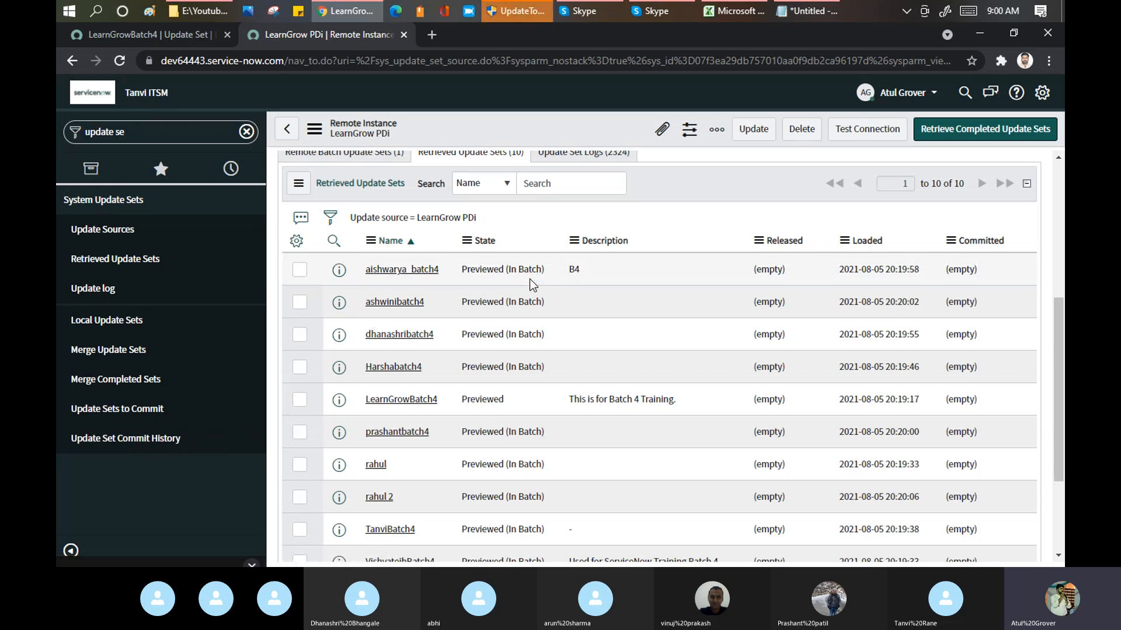
pyautogui.click(412, 269)
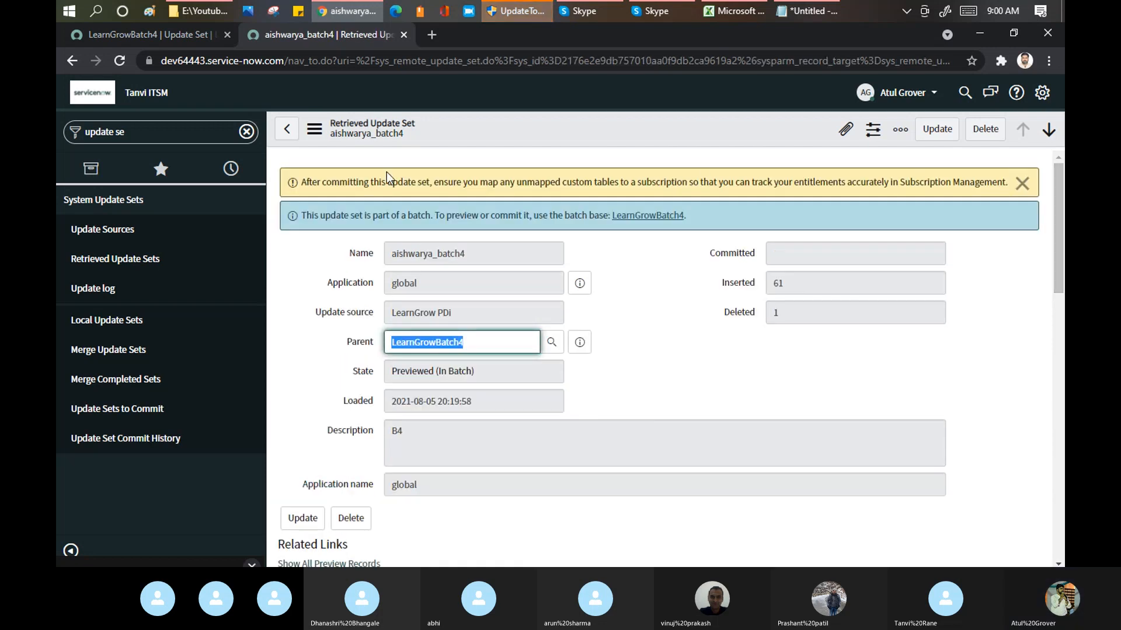
pyautogui.moveTo(320, 182); pyautogui.dragTo(518, 178)
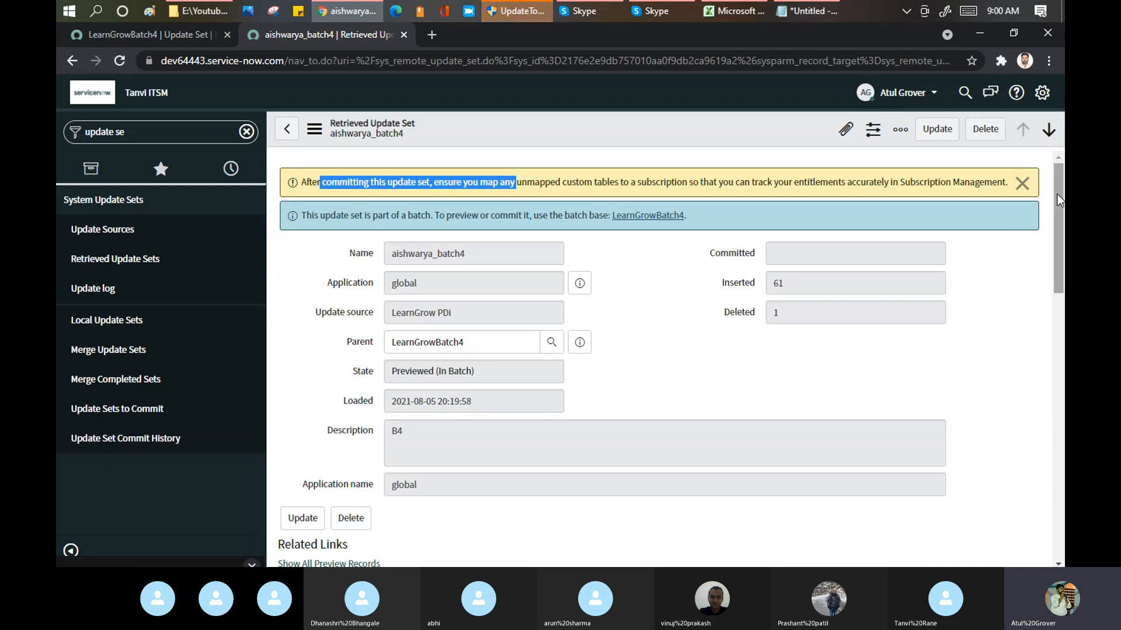
pyautogui.moveTo(1056, 194); pyautogui.dragTo(1058, 310)
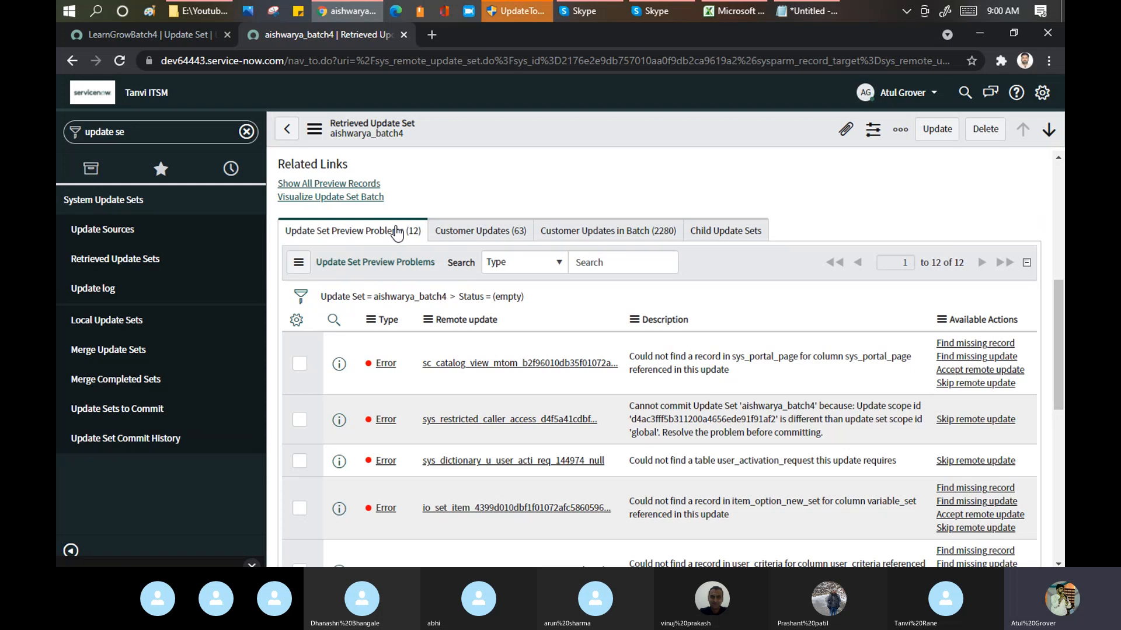
# Step: Examine the update set's customer updates and compare them with its Inserted and Deleted counts
pyautogui.click(483, 240)
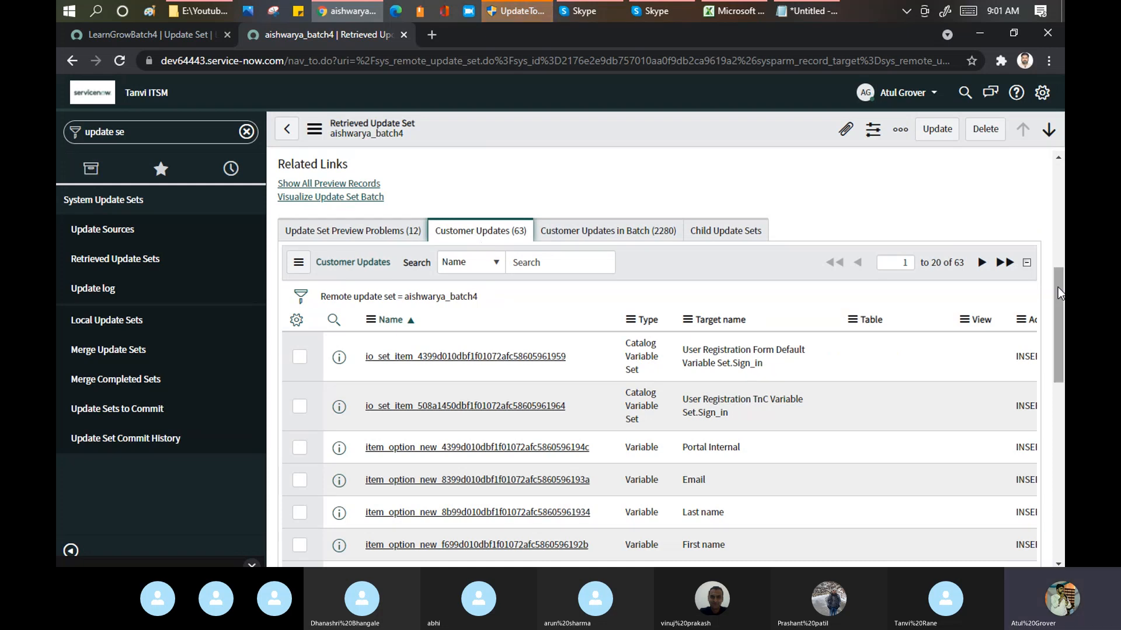
pyautogui.scroll(-2, 1058, 288)
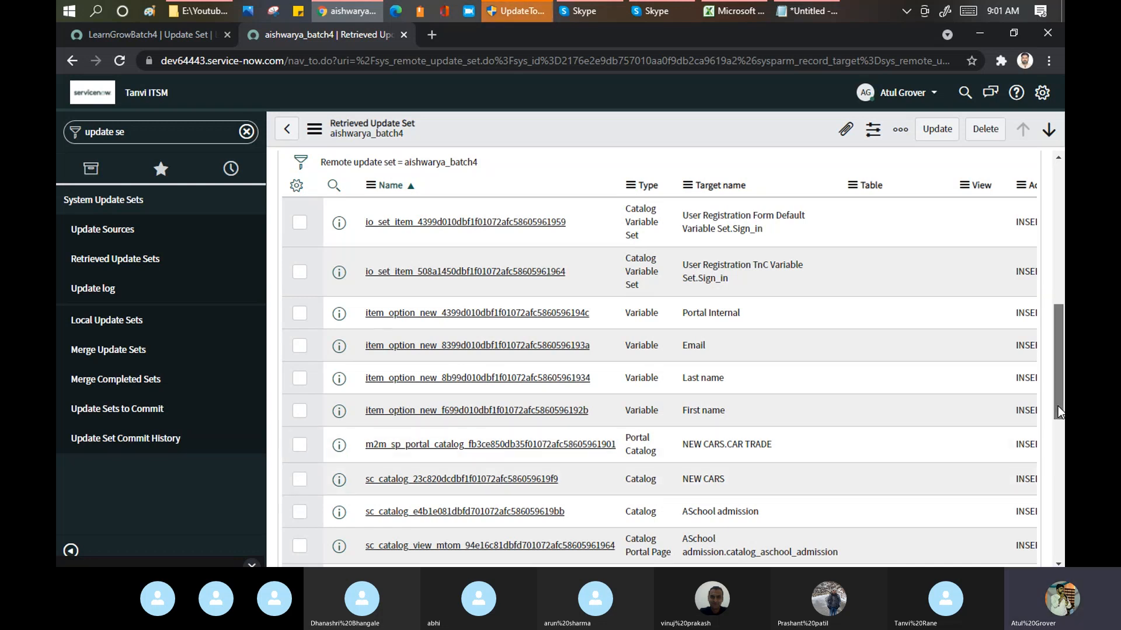
pyautogui.moveTo(1057, 406); pyautogui.dragTo(1055, 226)
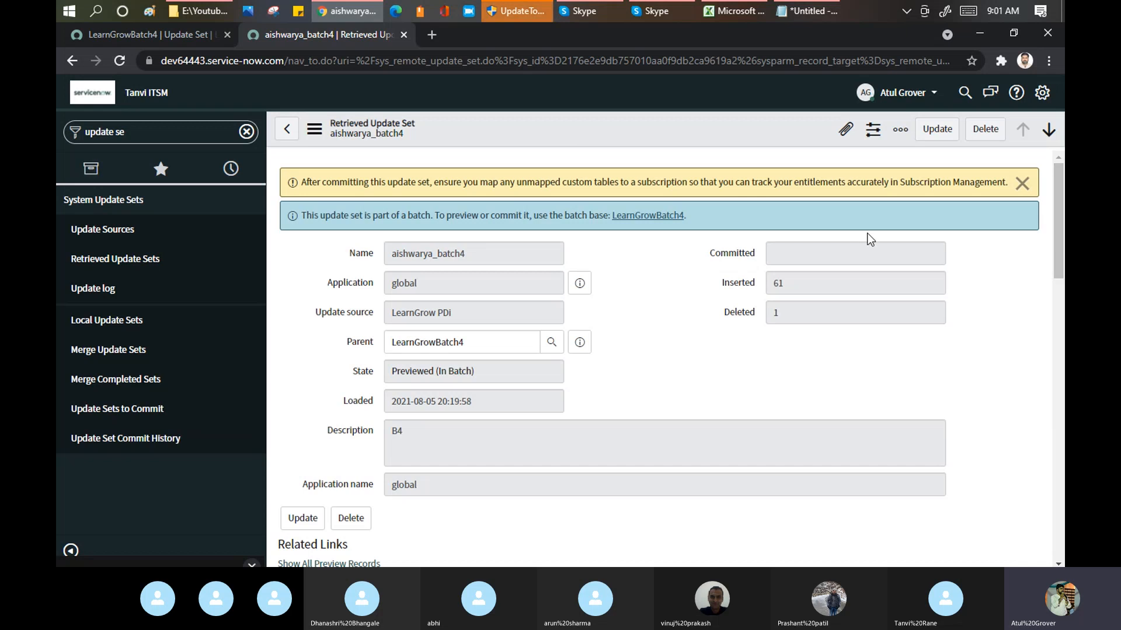
pyautogui.moveTo(815, 285); pyautogui.dragTo(756, 285)
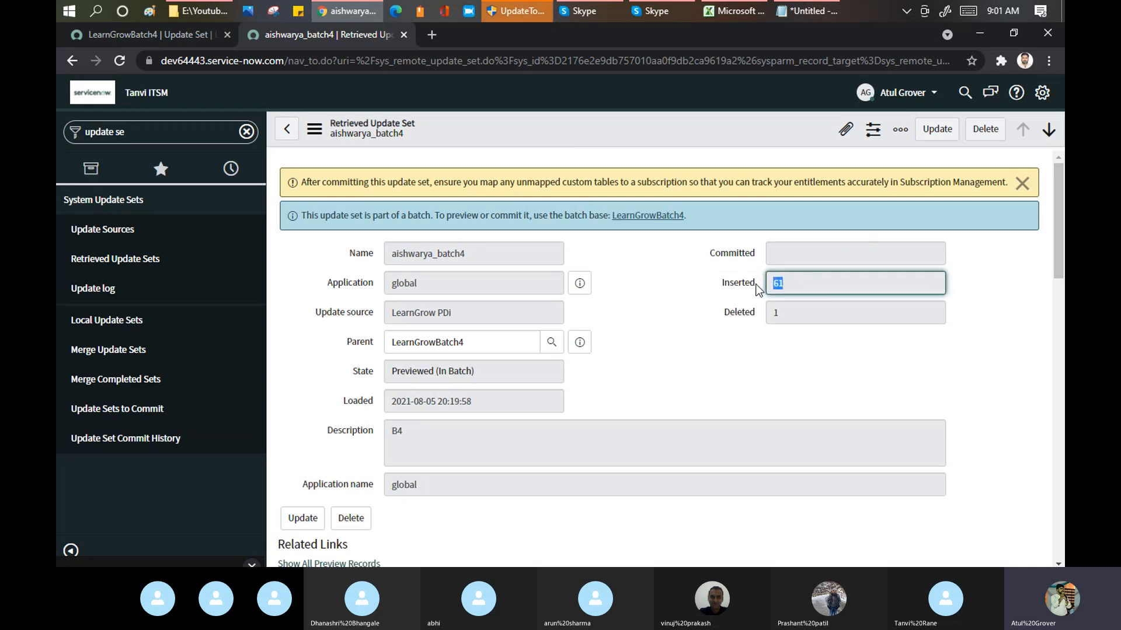
pyautogui.click(783, 314)
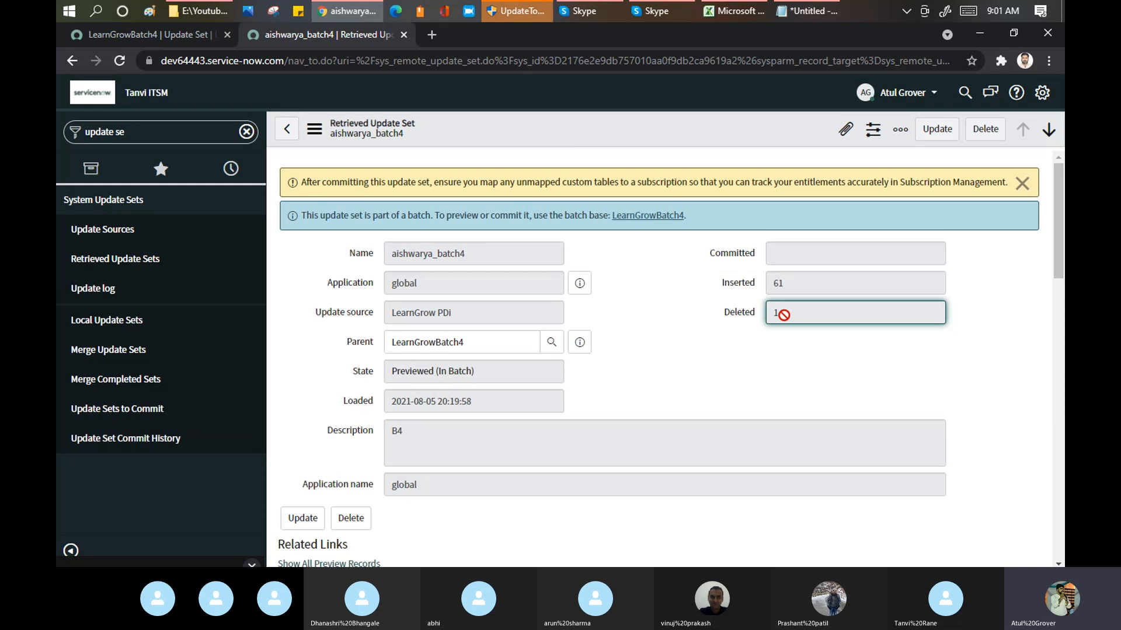
pyautogui.moveTo(1061, 236); pyautogui.dragTo(1061, 372)
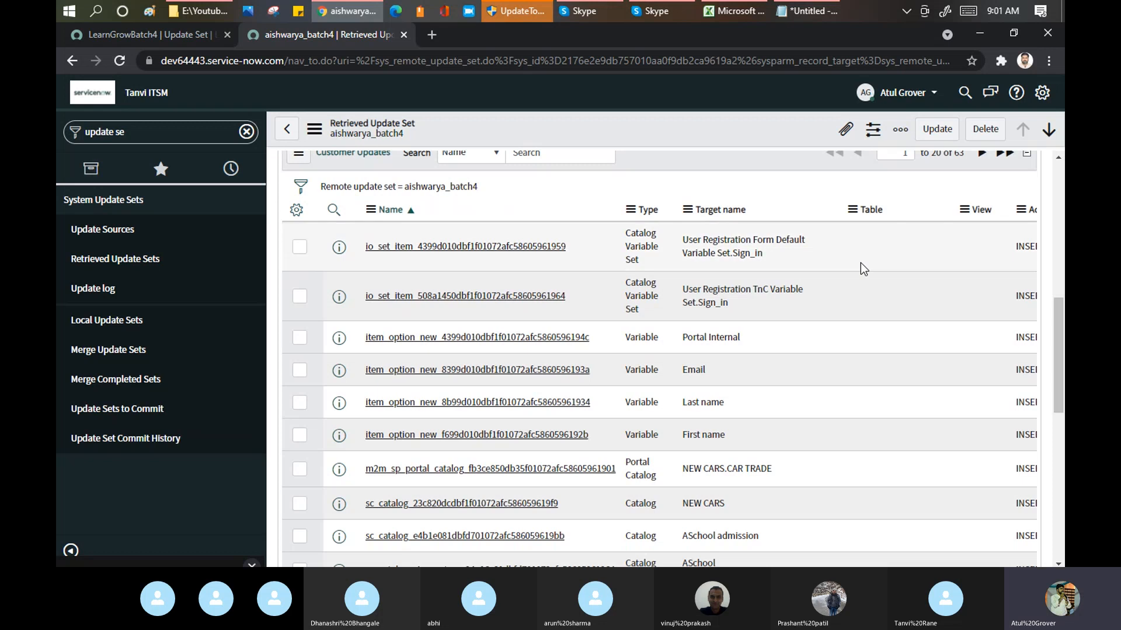
pyautogui.moveTo(1055, 319); pyautogui.dragTo(1059, 290)
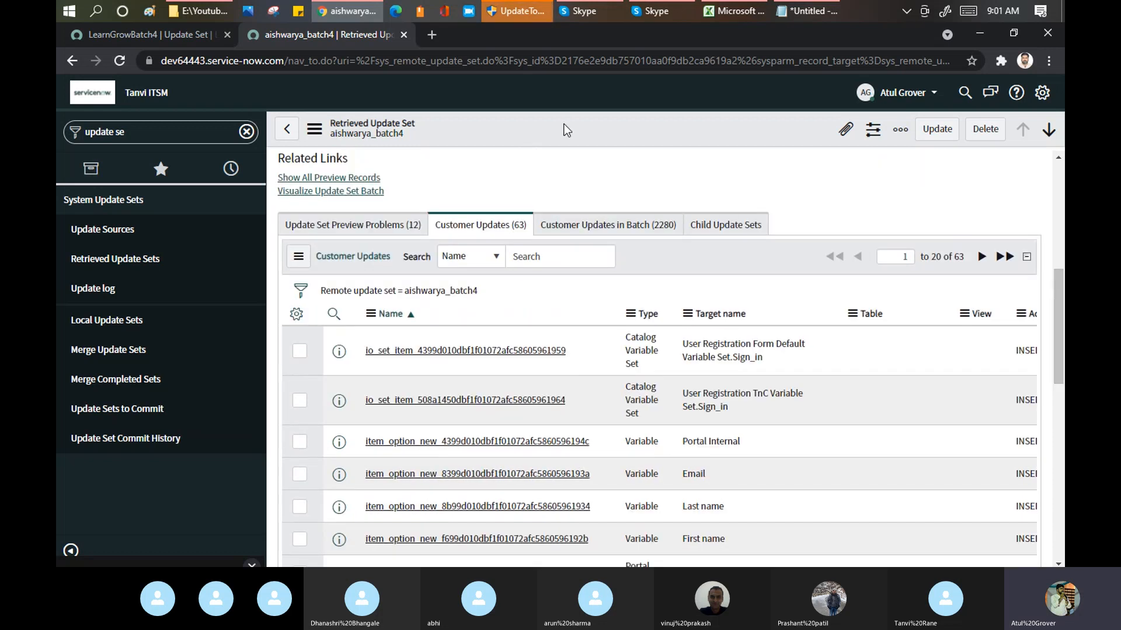
# Step: Open the update set's first preview error and highlight sys_portal_page in its description
pyautogui.click(369, 231)
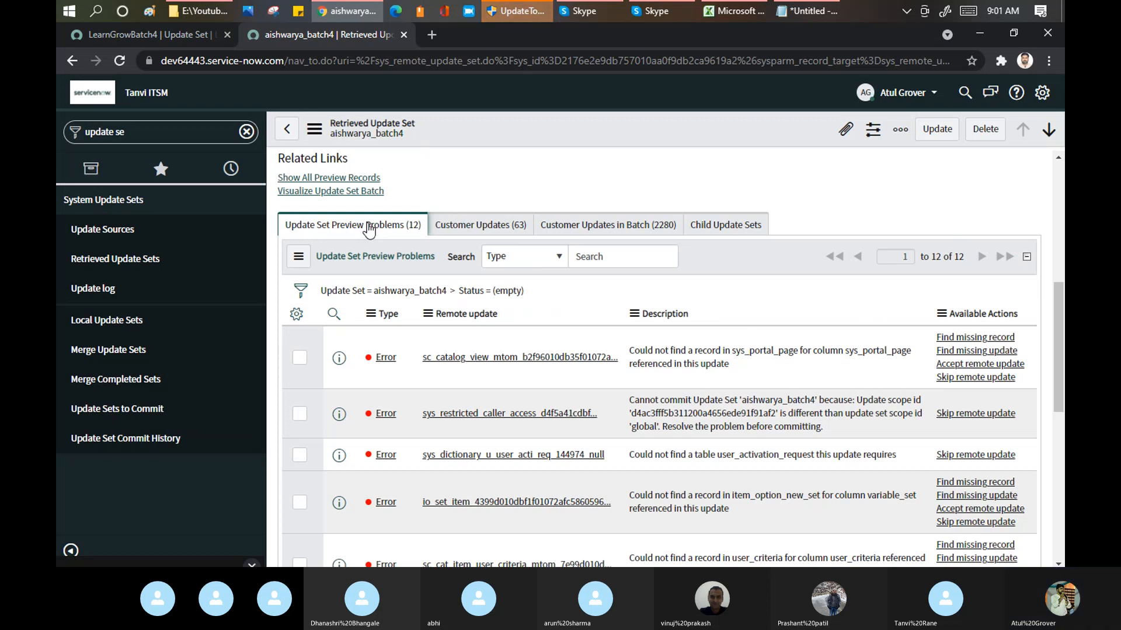
pyautogui.click(387, 357)
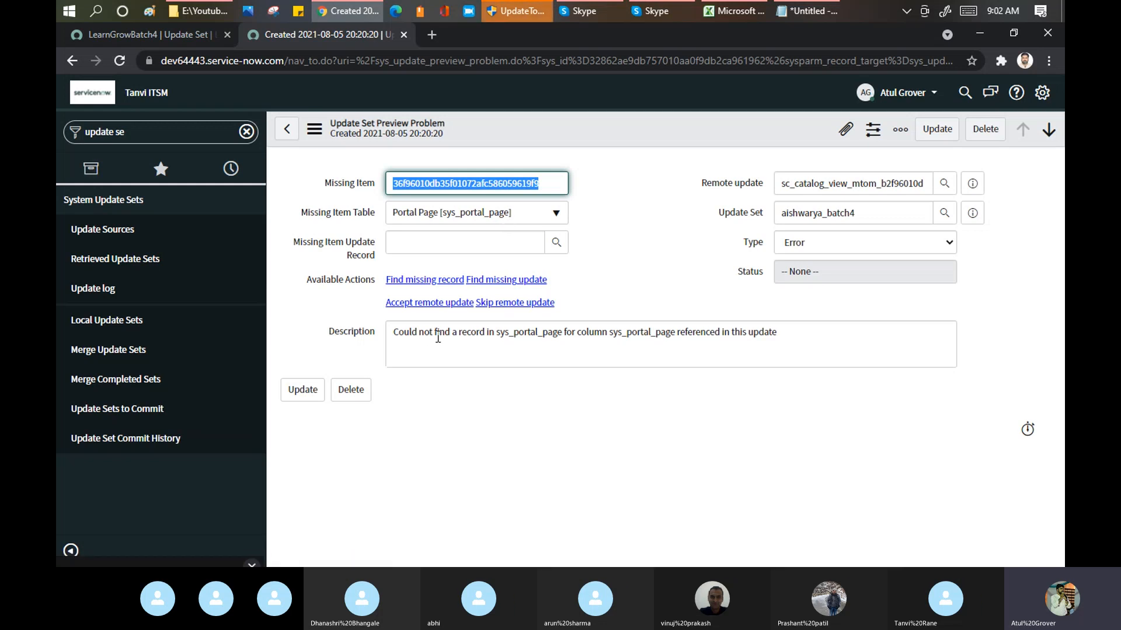
pyautogui.moveTo(501, 335); pyautogui.dragTo(675, 337)
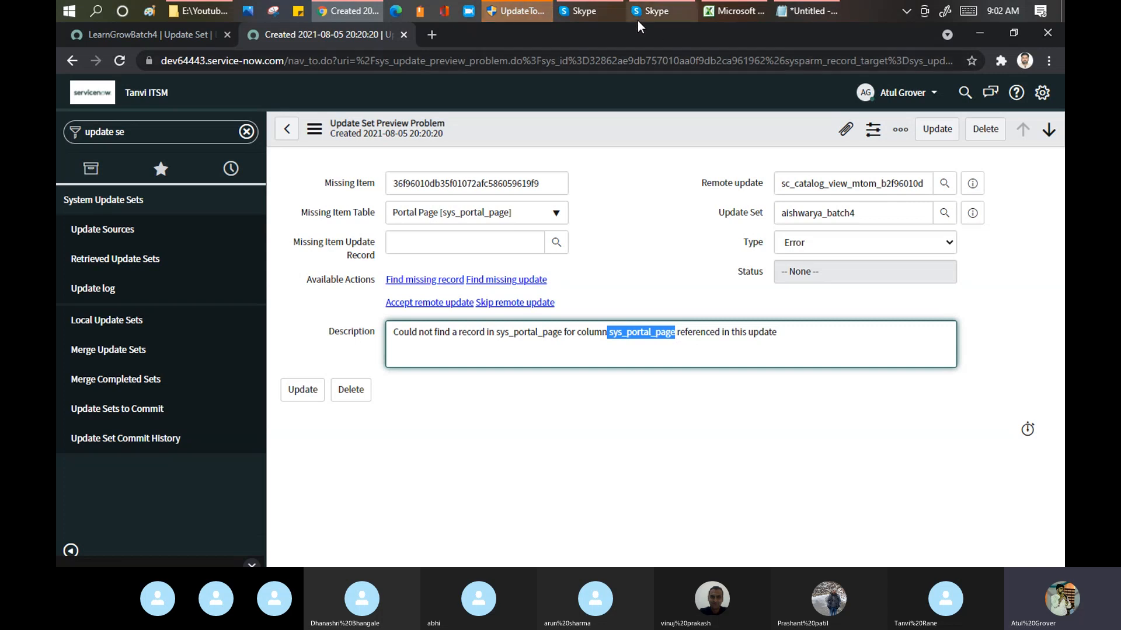
# Step: Check the Skype window of the Training Batch 4 call, and return to the preview problem in the browser
pyautogui.moveTo(578, 10)
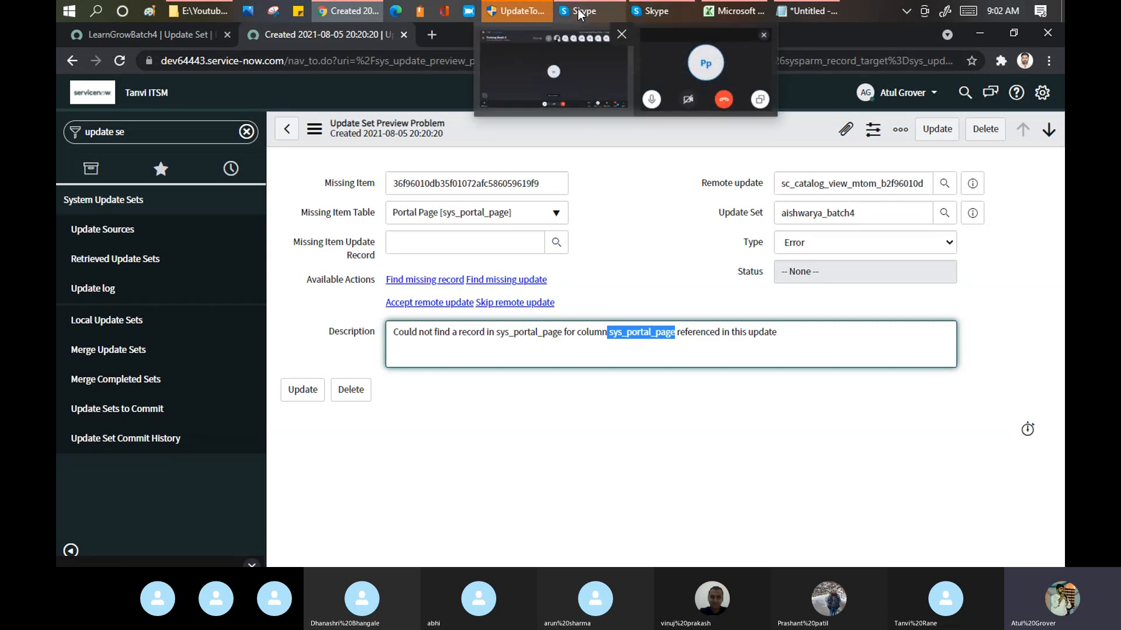
pyautogui.click(553, 70)
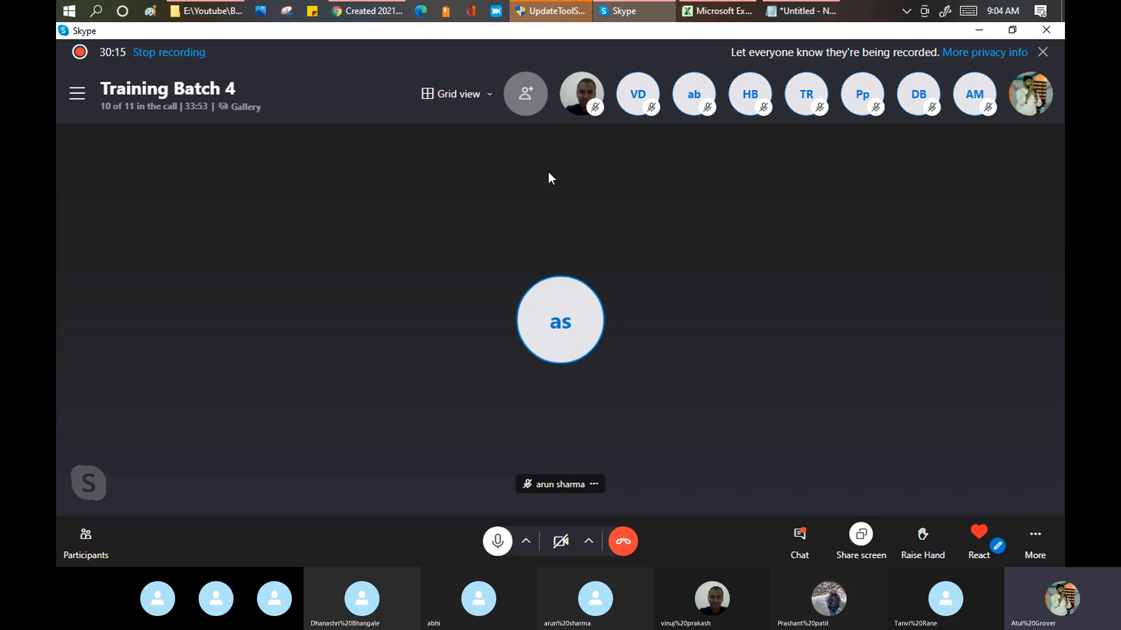
pyautogui.click(376, 8)
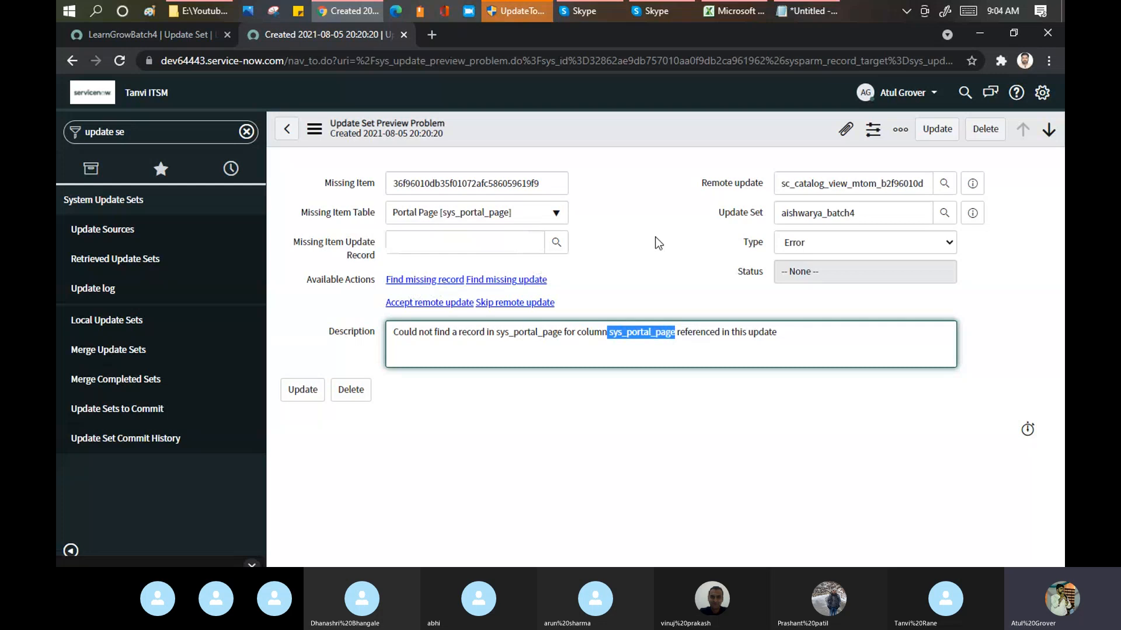
# Step: Find the missing record on the source instance and examine the catalog_new_car portal page
pyautogui.click(405, 285)
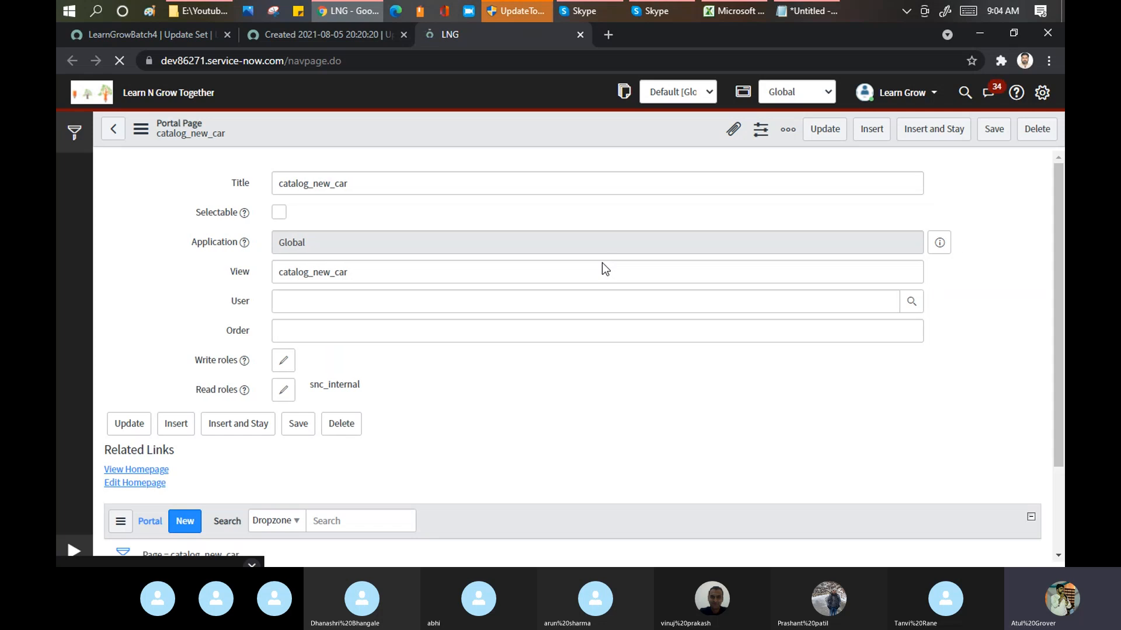
pyautogui.doubleClick(415, 186)
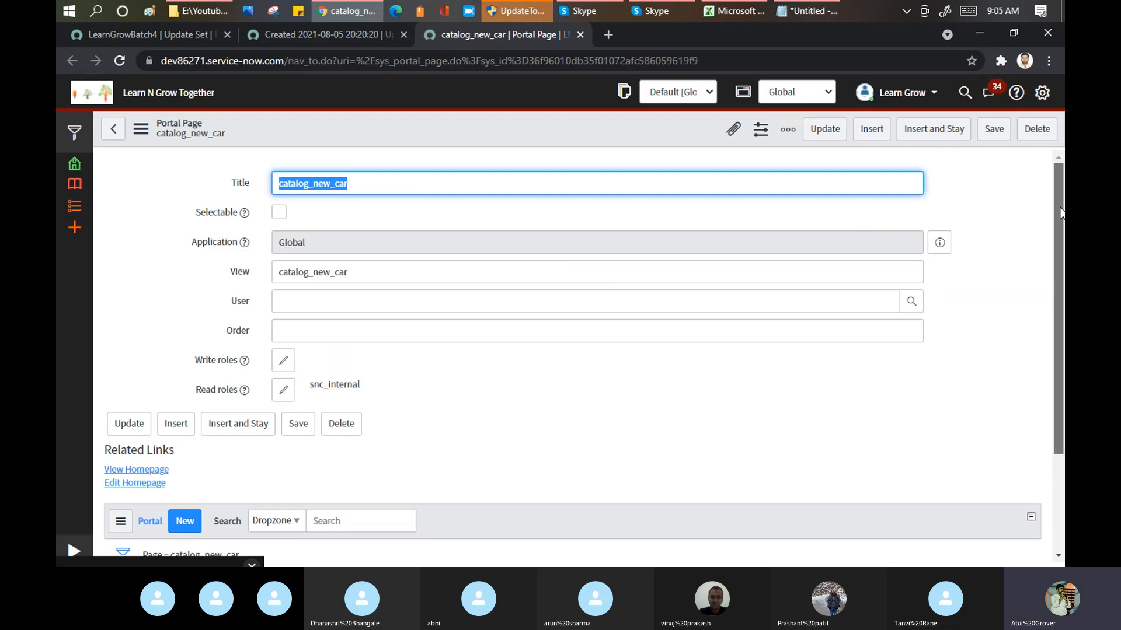
pyautogui.scroll(-1, 626, 175)
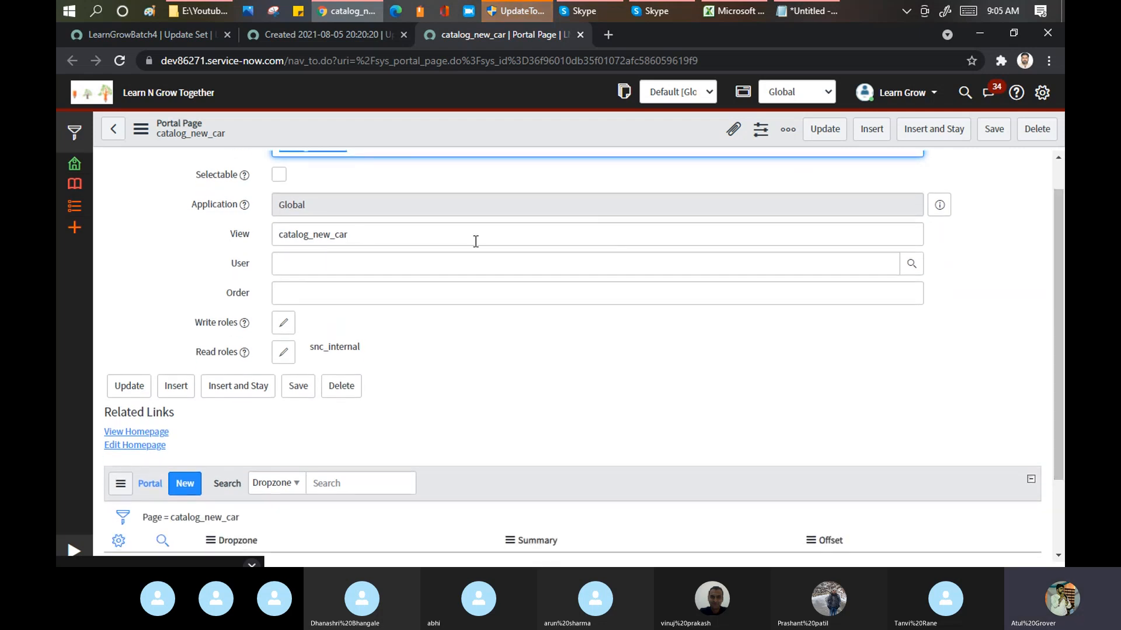
pyautogui.moveTo(1062, 218); pyautogui.dragTo(1064, 165)
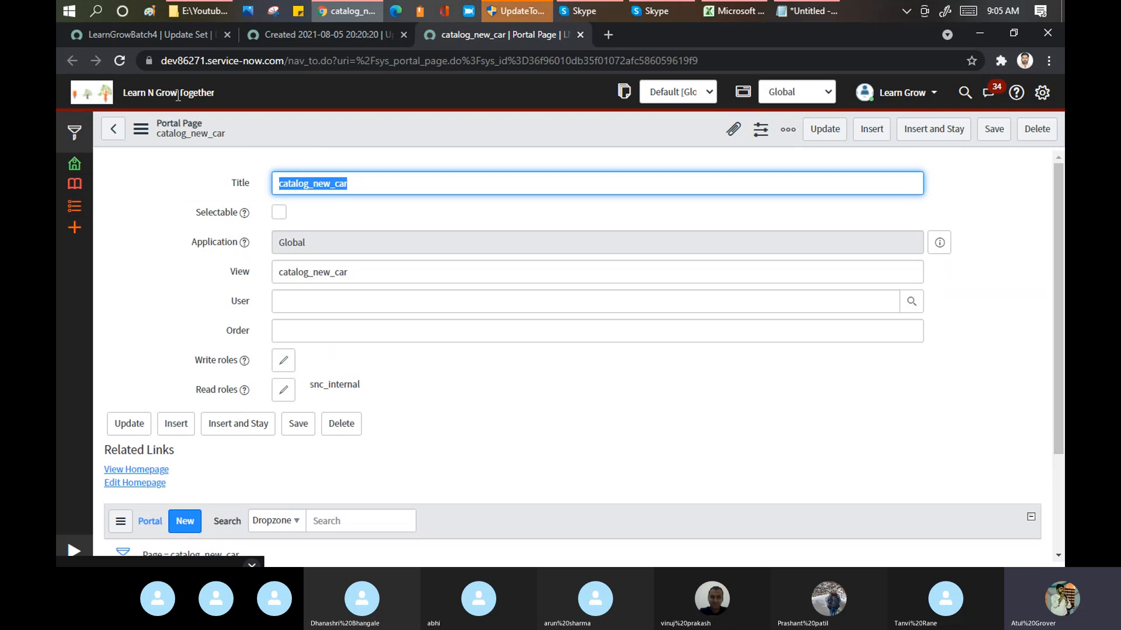
# Step: Return to the target's preview problem and look for the missing update on the source instance
pyautogui.click(183, 35)
pyautogui.click(343, 30)
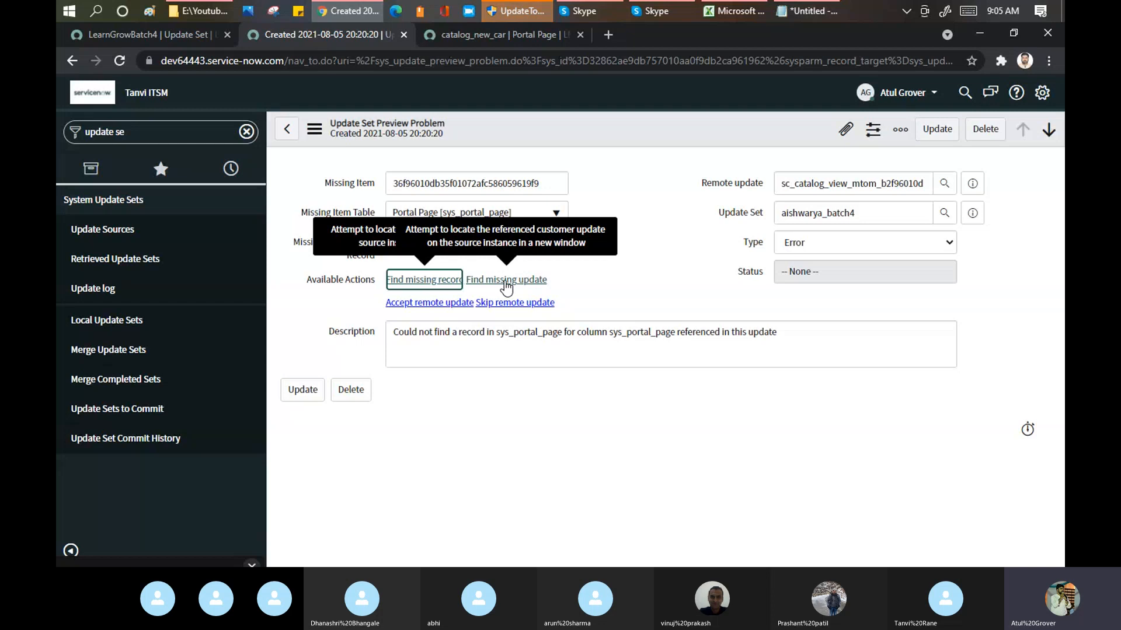
pyautogui.click(505, 281)
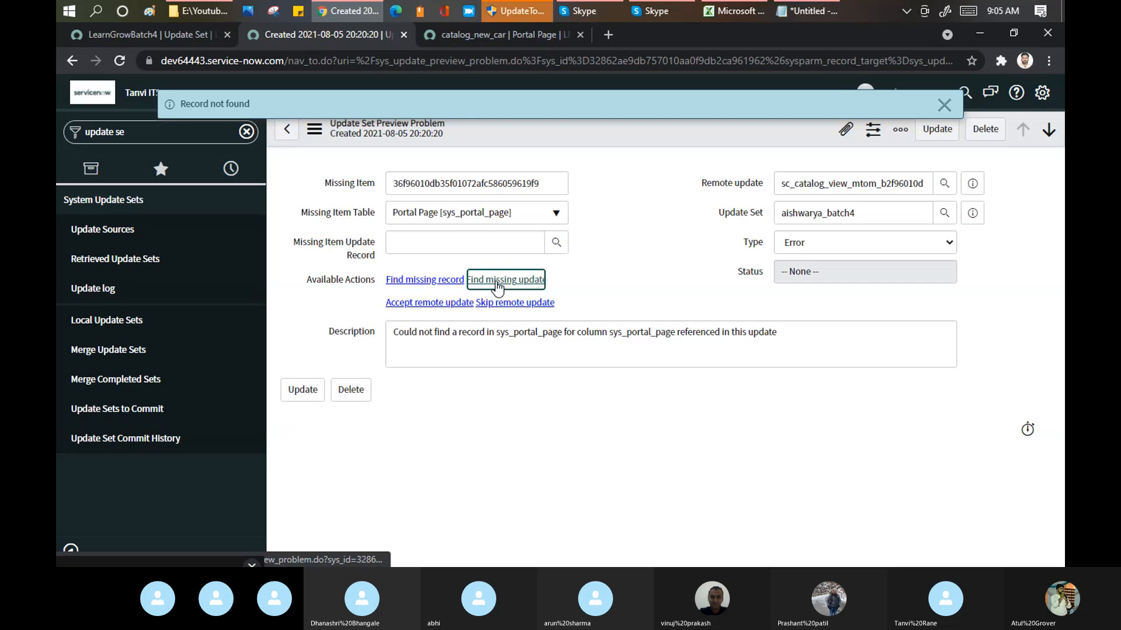
# Step: Glance at the source instance's portal page and update set, and skip the remote update behind the missing sys_portal_page record on the target
pyautogui.click(514, 35)
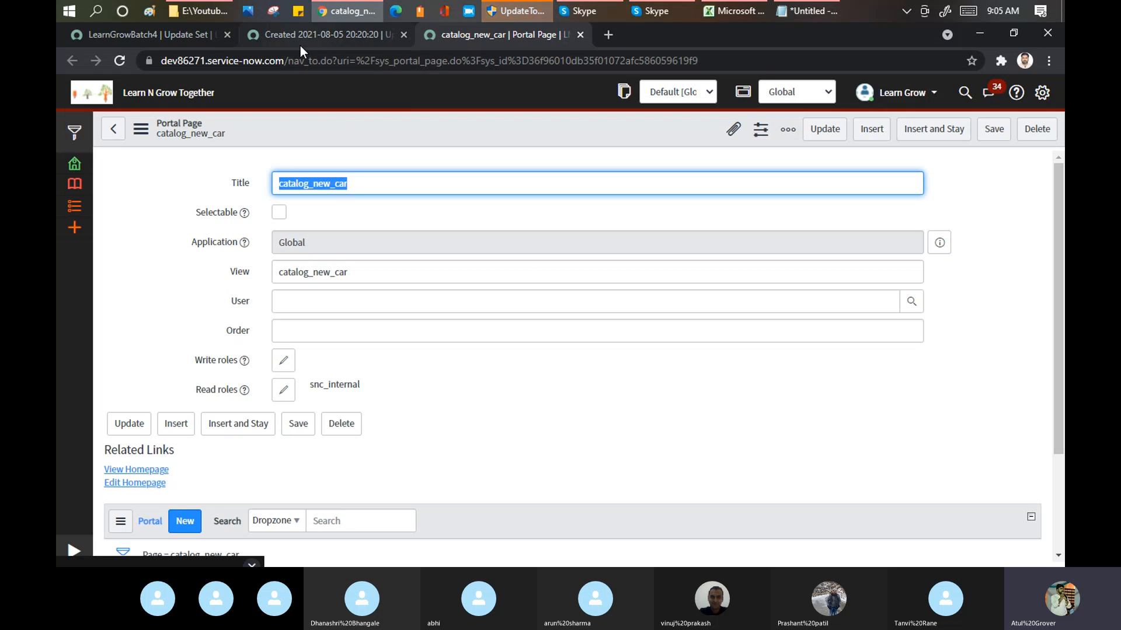
pyautogui.click(177, 35)
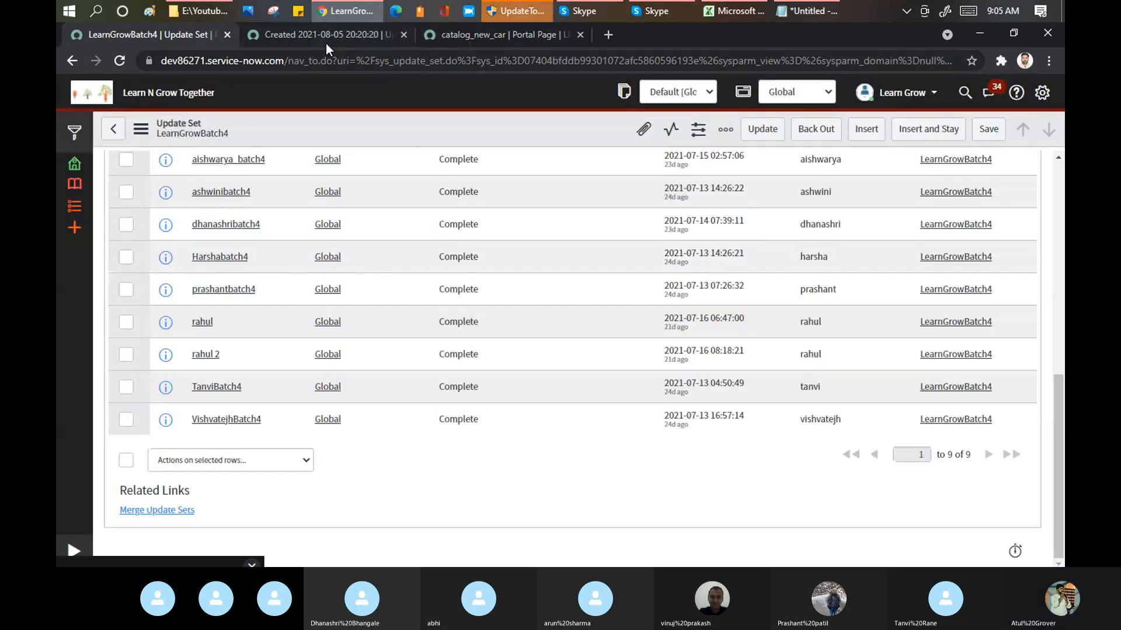
pyautogui.click(331, 40)
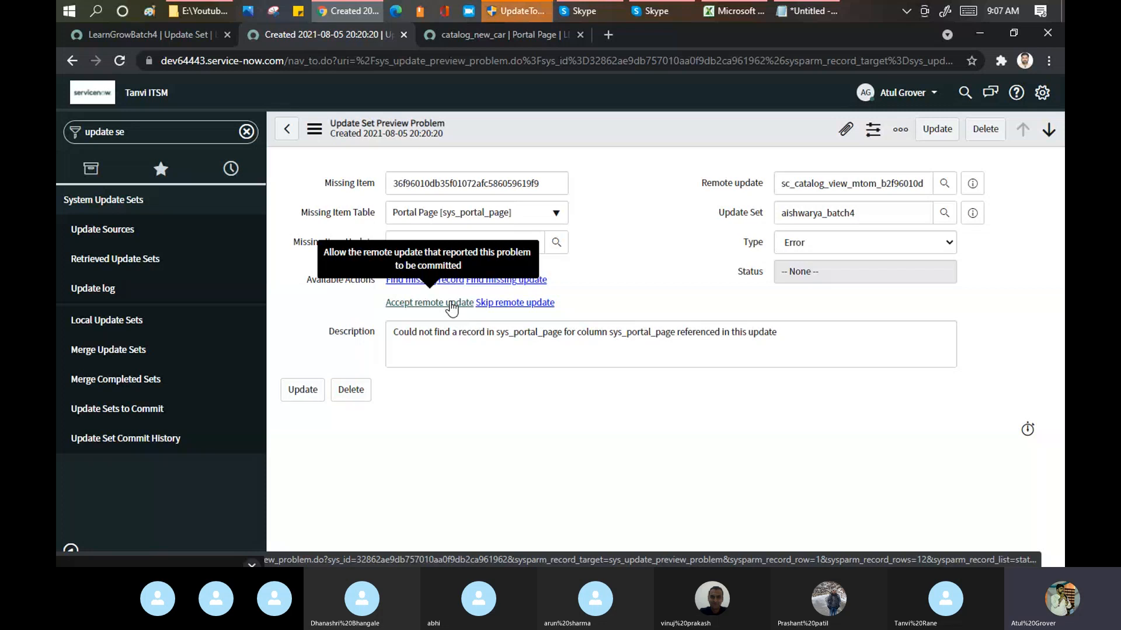
pyautogui.click(514, 303)
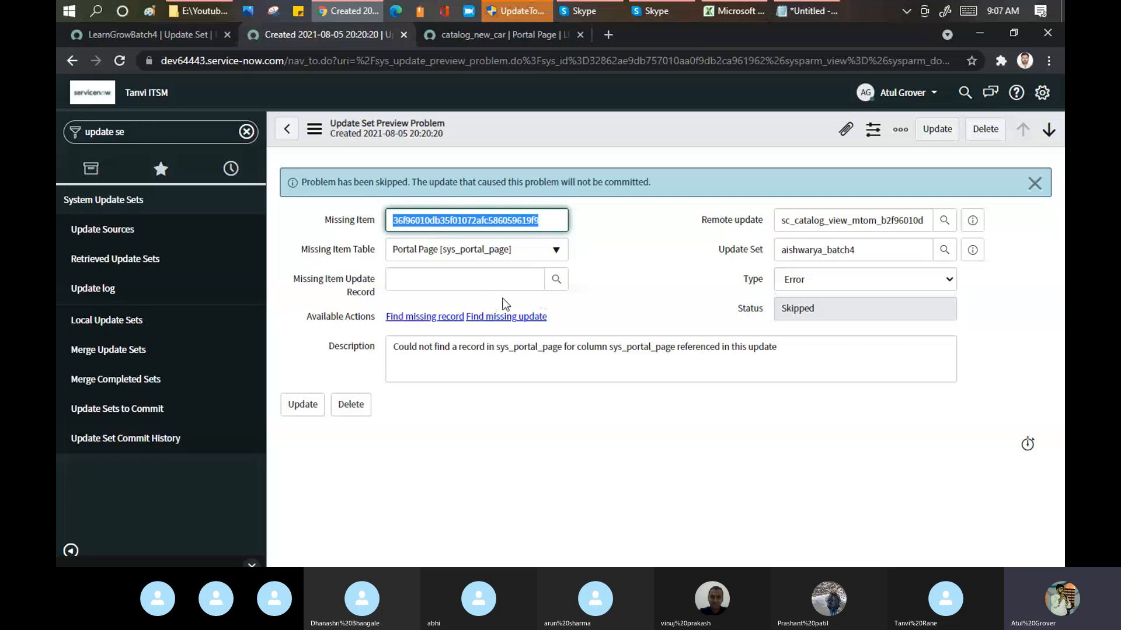
# Step: Return to the child update set and skip the remote updates for all its remaining preview problems
pyautogui.click(297, 134)
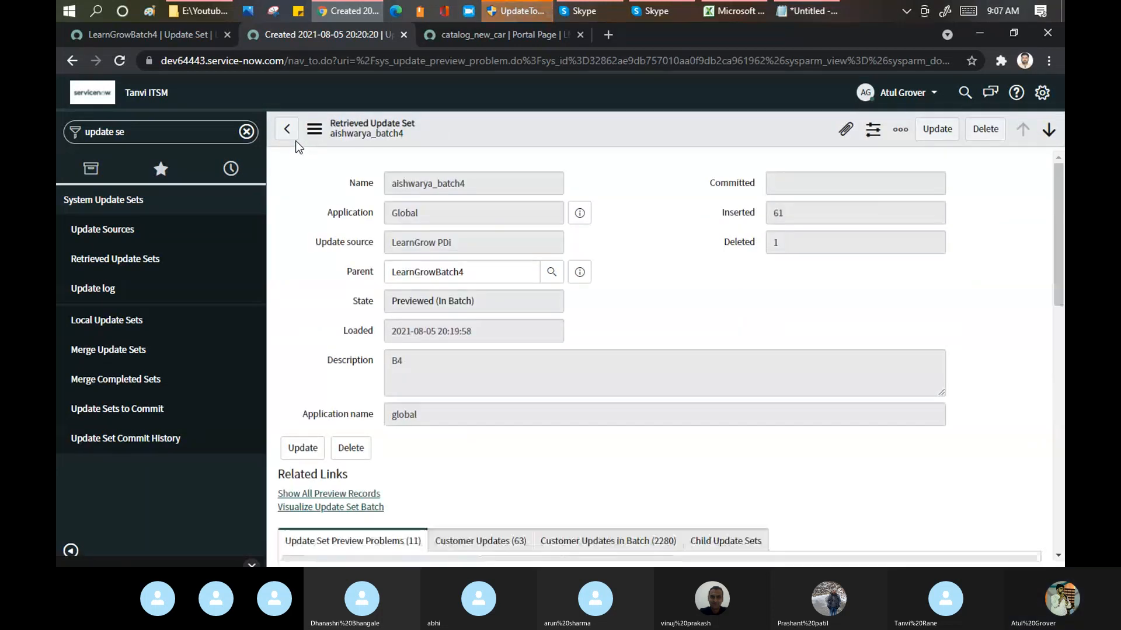
pyautogui.moveTo(1058, 203); pyautogui.dragTo(1057, 331)
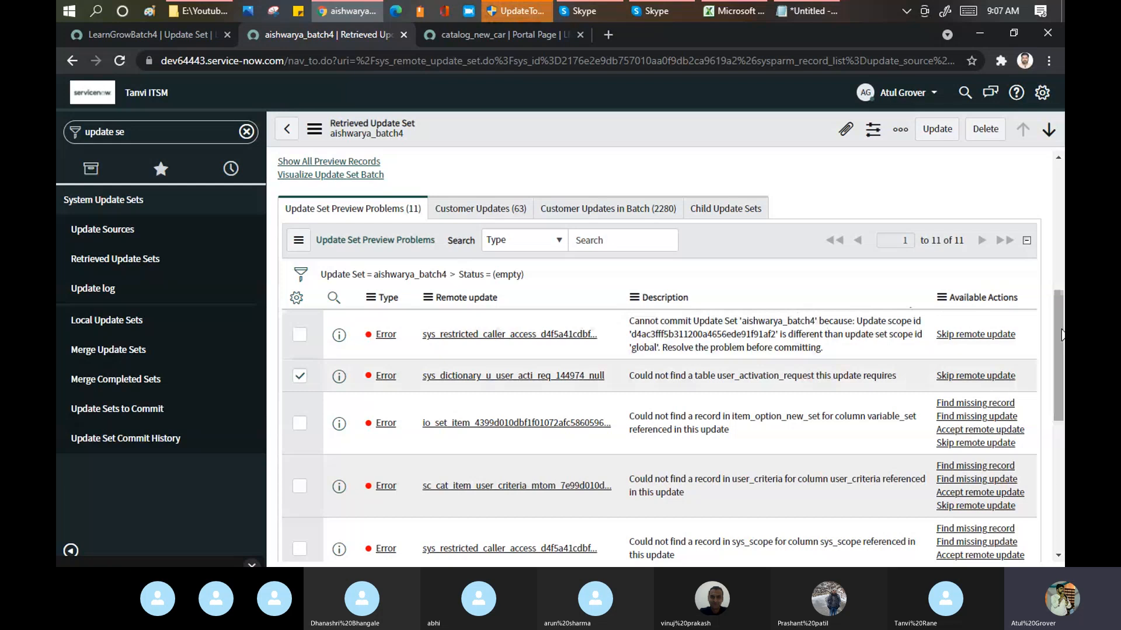
pyautogui.moveTo(1061, 334); pyautogui.dragTo(1061, 462)
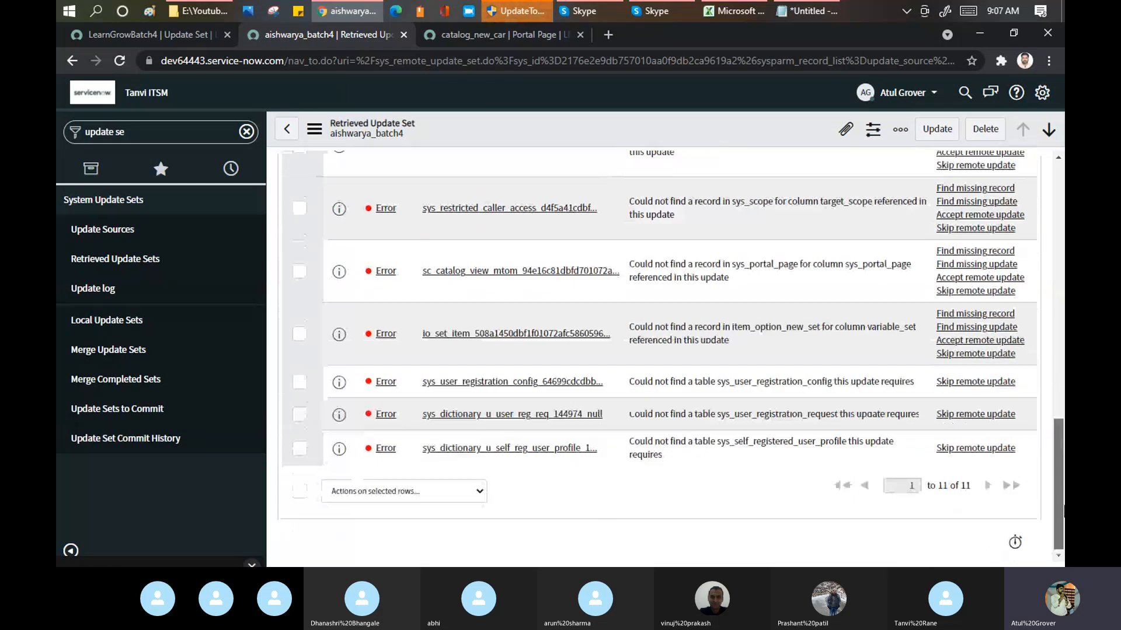
pyautogui.click(302, 492)
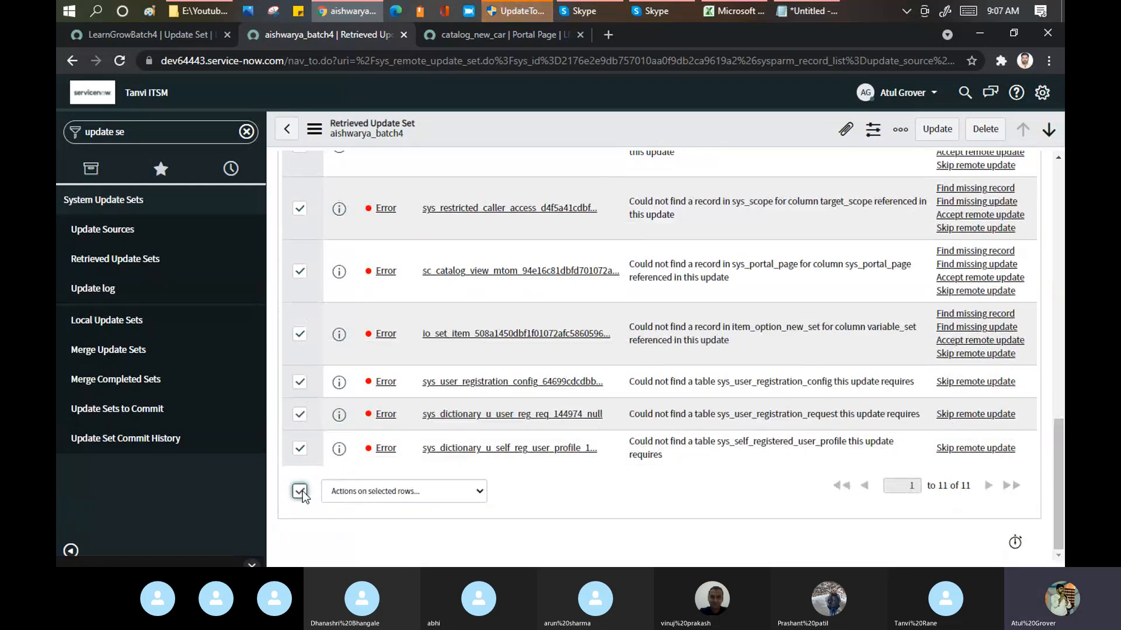
pyautogui.click(421, 492)
pyautogui.click(416, 297)
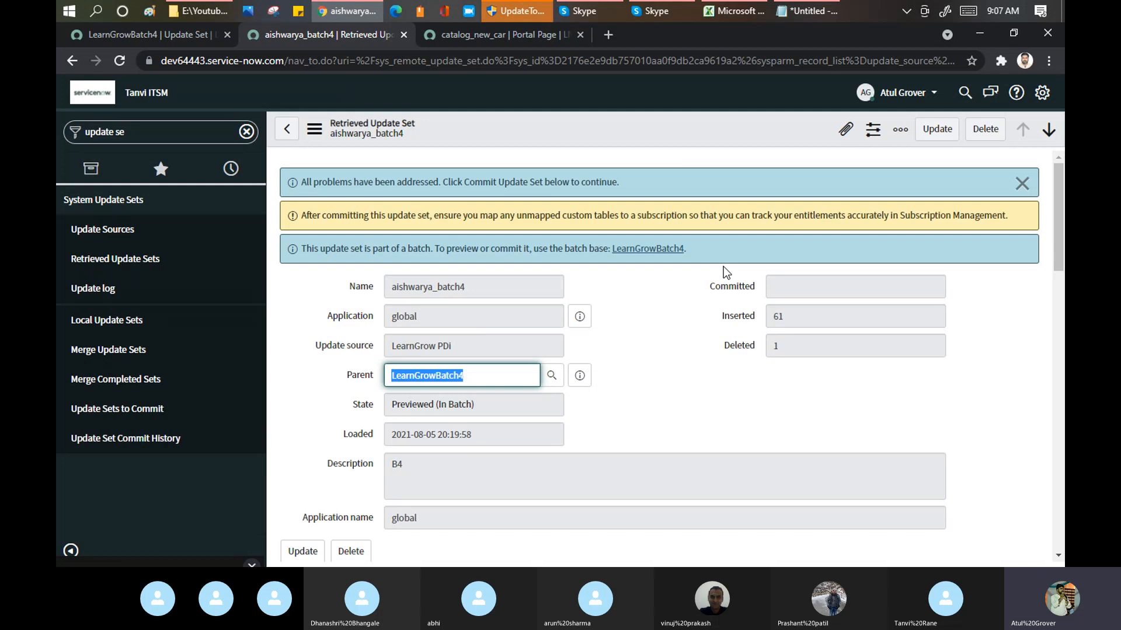
# Step: Open the LearnGrowBatch4 retrieved update set and examine its addressed-problems summary and its inserted, updated and collision counts
pyautogui.click(285, 135)
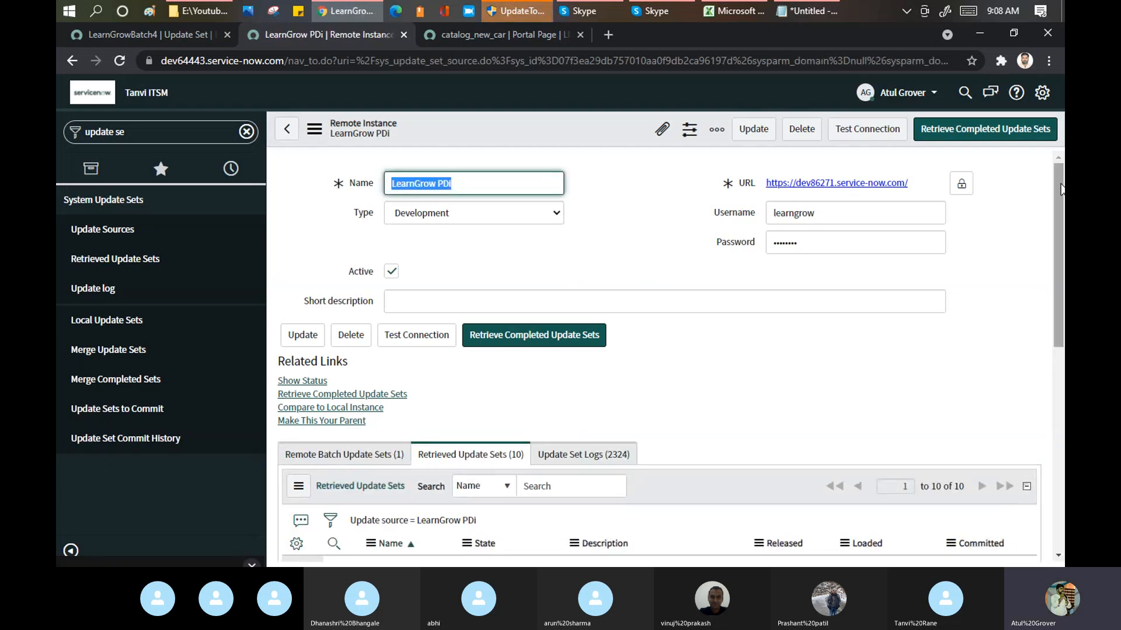
pyautogui.moveTo(1061, 189); pyautogui.dragTo(1062, 393)
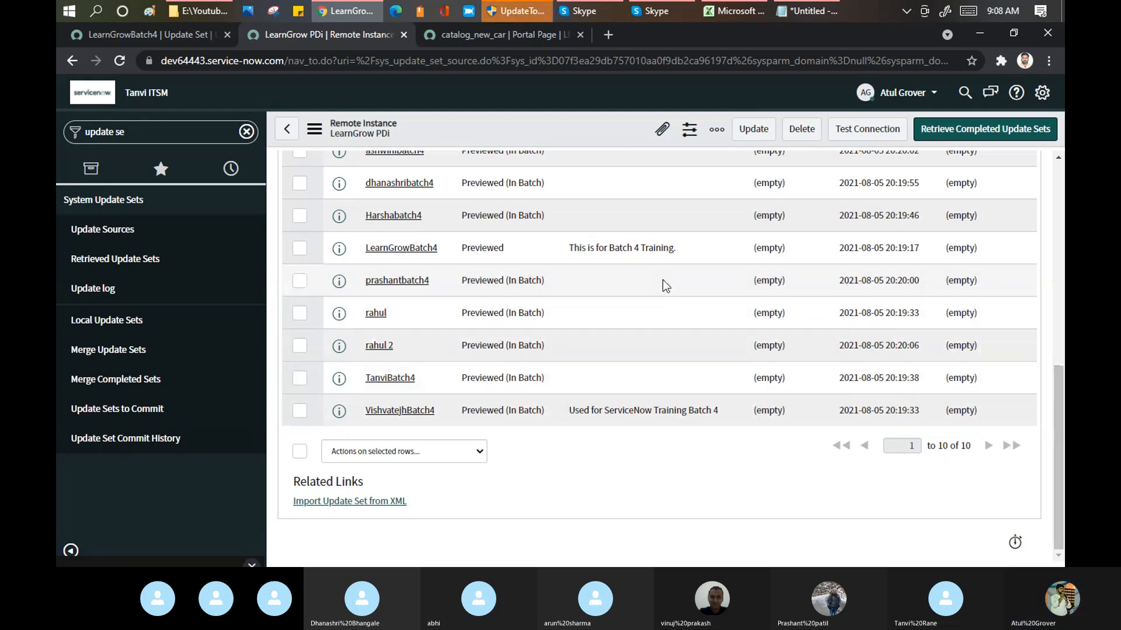
pyautogui.click(376, 248)
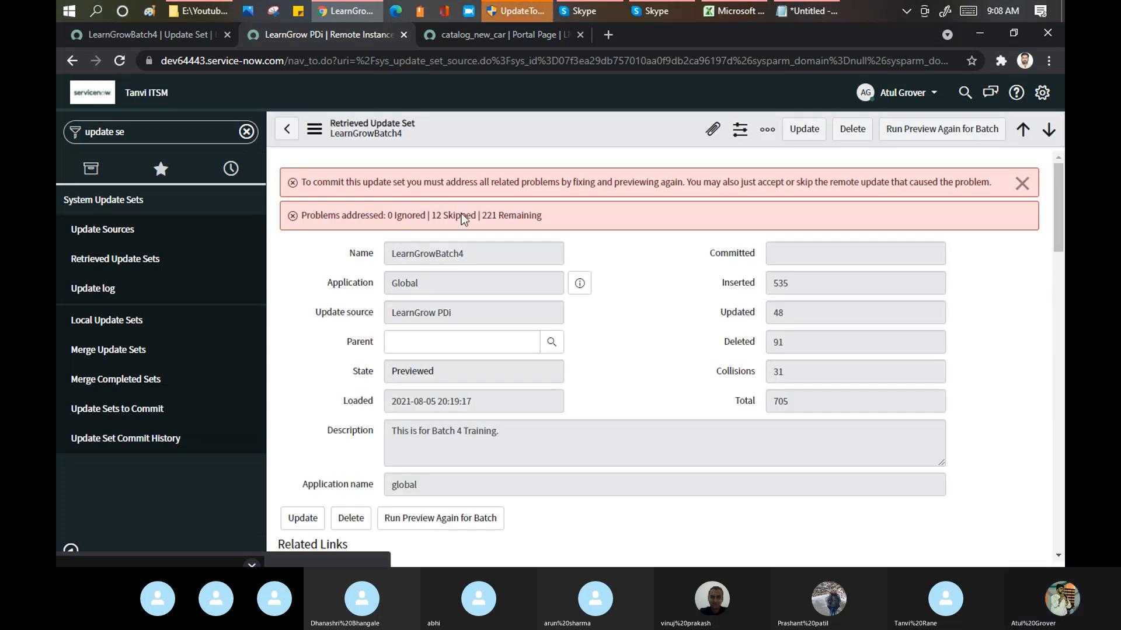
pyautogui.tripleClick(490, 215)
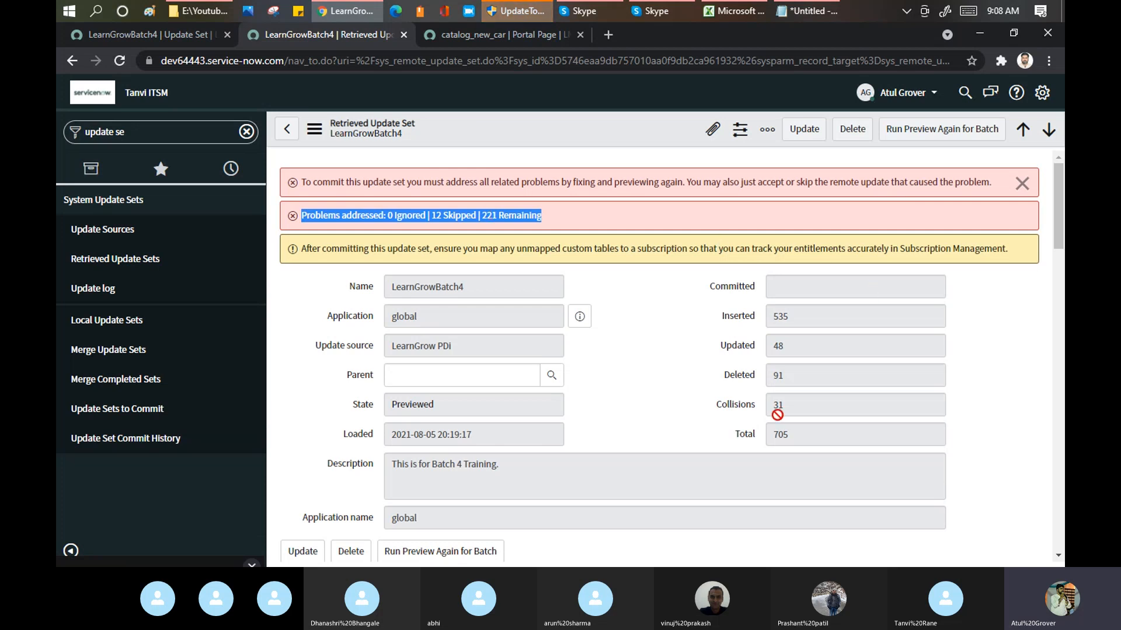
pyautogui.doubleClick(797, 316)
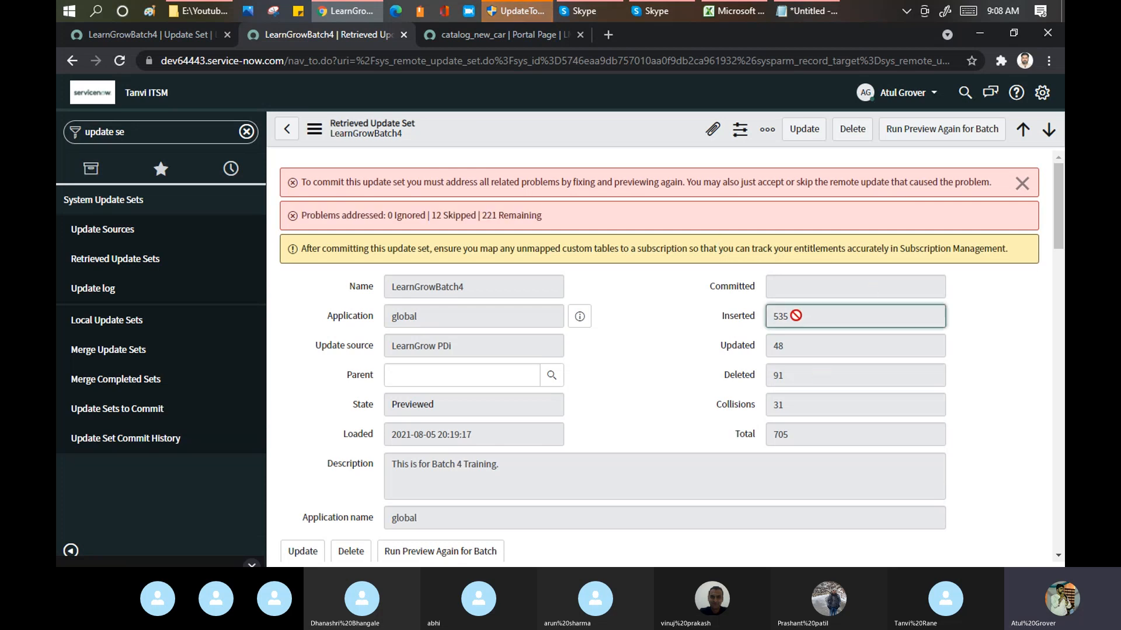
pyautogui.doubleClick(790, 353)
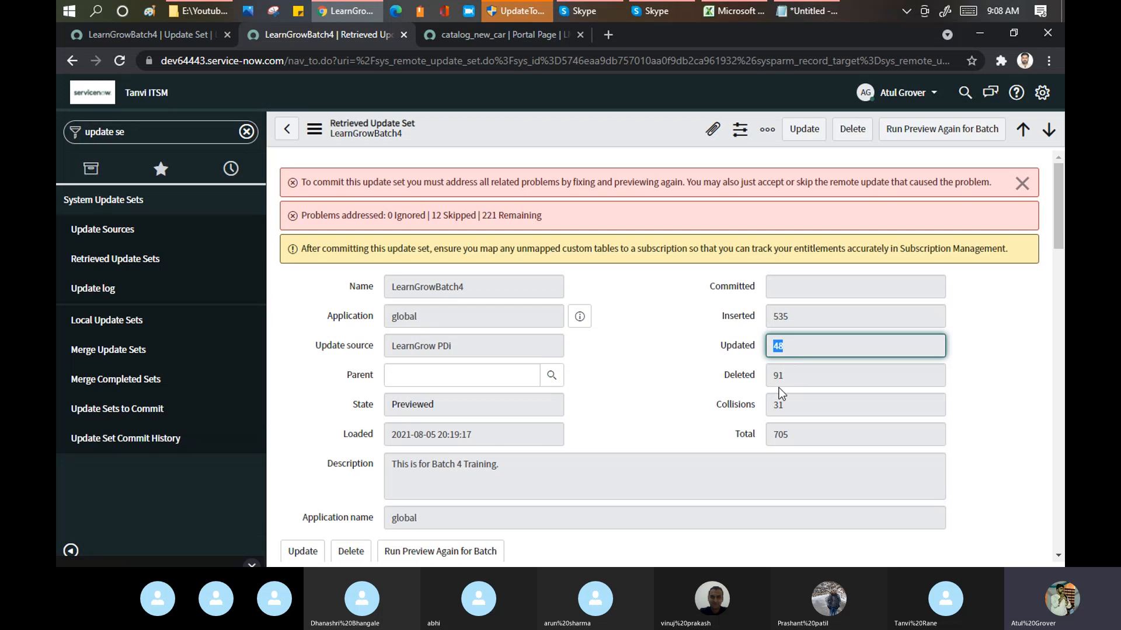
pyautogui.doubleClick(800, 408)
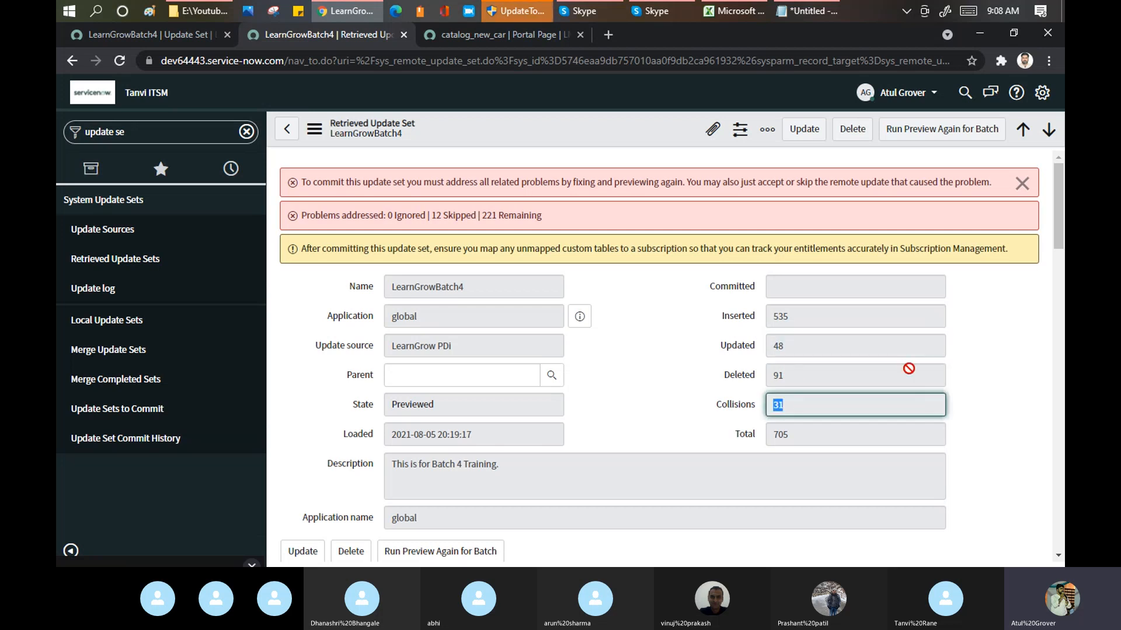
# Step: Select the first 20 preview problems of LearnGrowBatch4 and skip their remote updates
pyautogui.moveTo(1061, 210); pyautogui.dragTo(1063, 295)
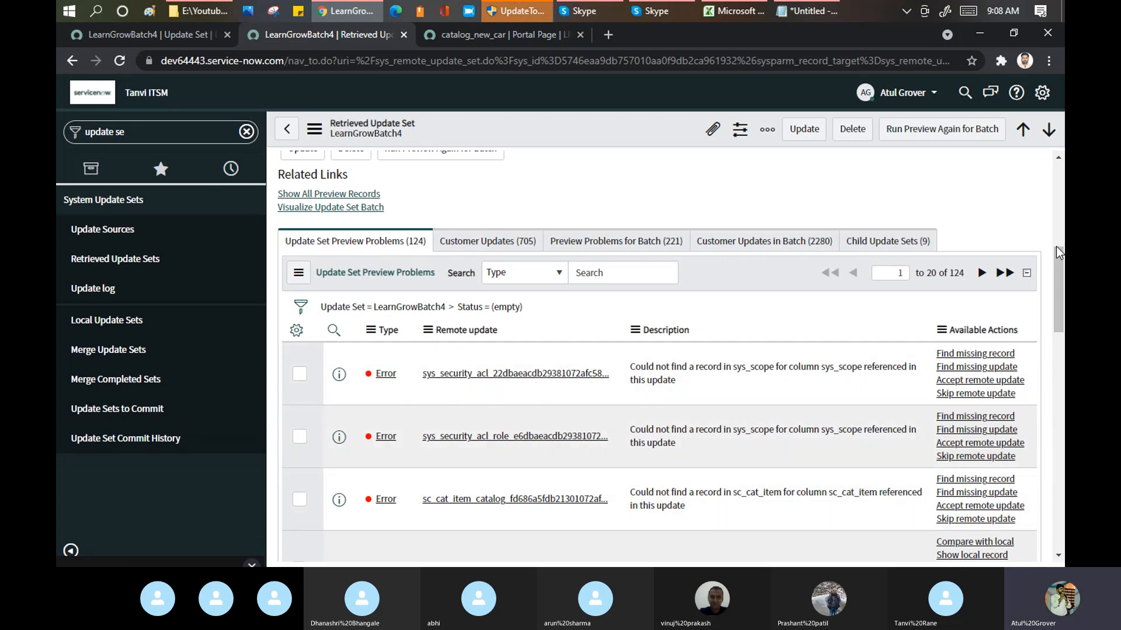
pyautogui.moveTo(1058, 255); pyautogui.dragTo(1053, 496)
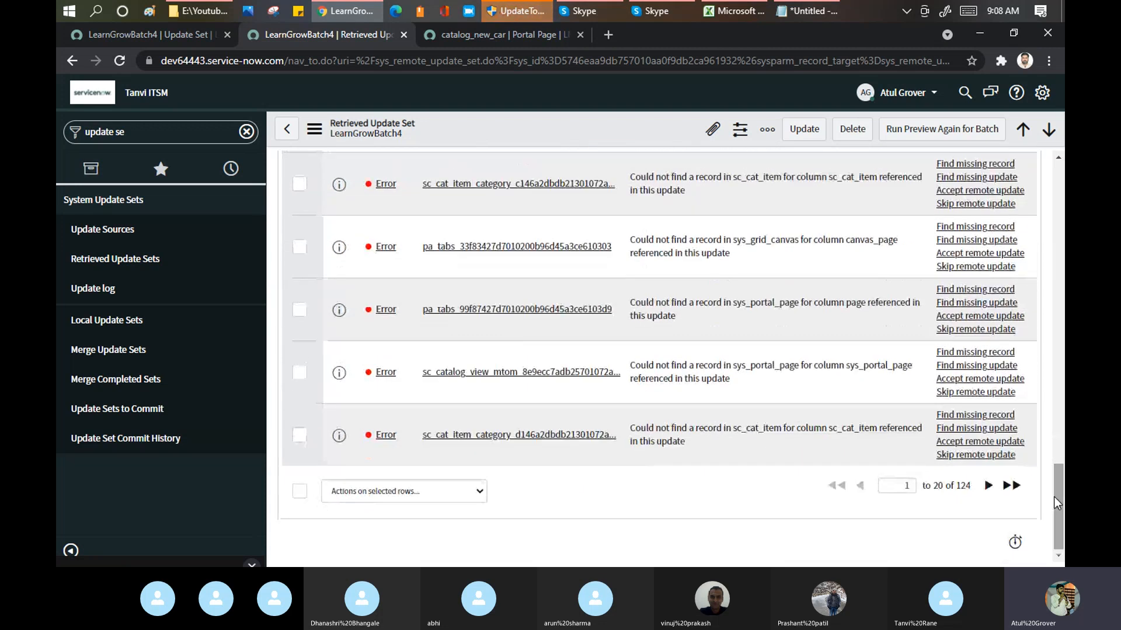
pyautogui.click(300, 492)
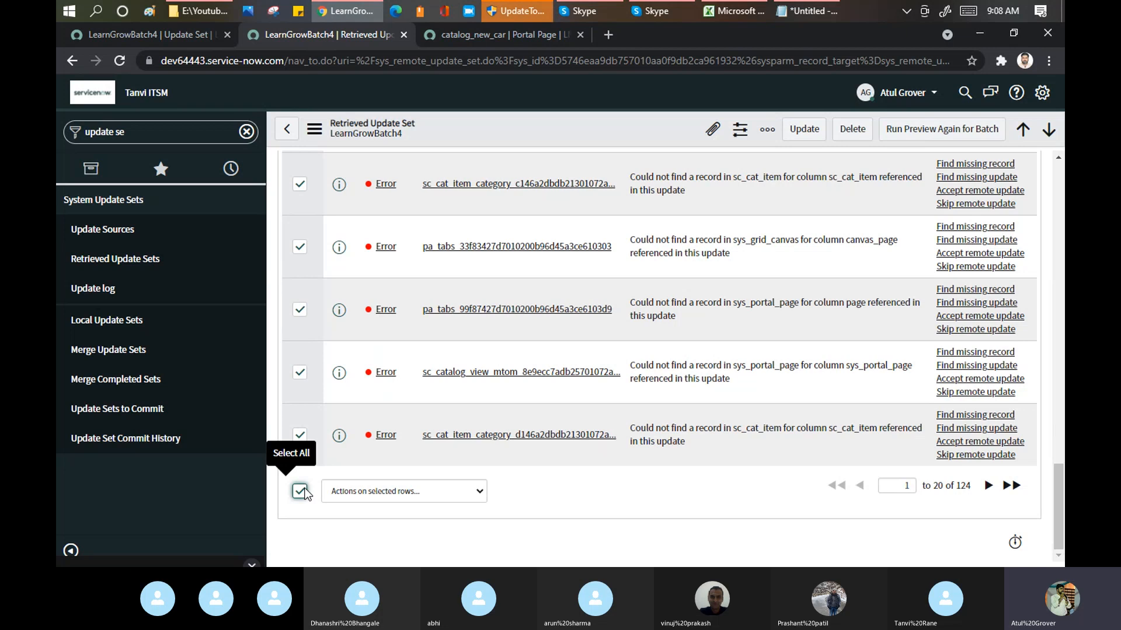
pyautogui.click(433, 491)
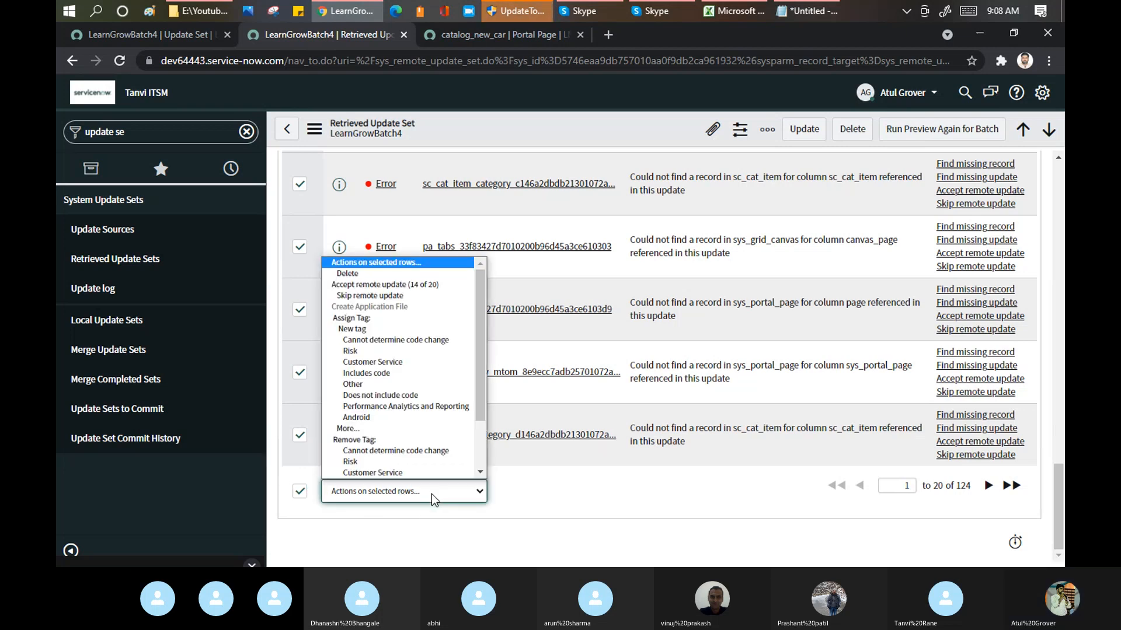
pyautogui.click(410, 295)
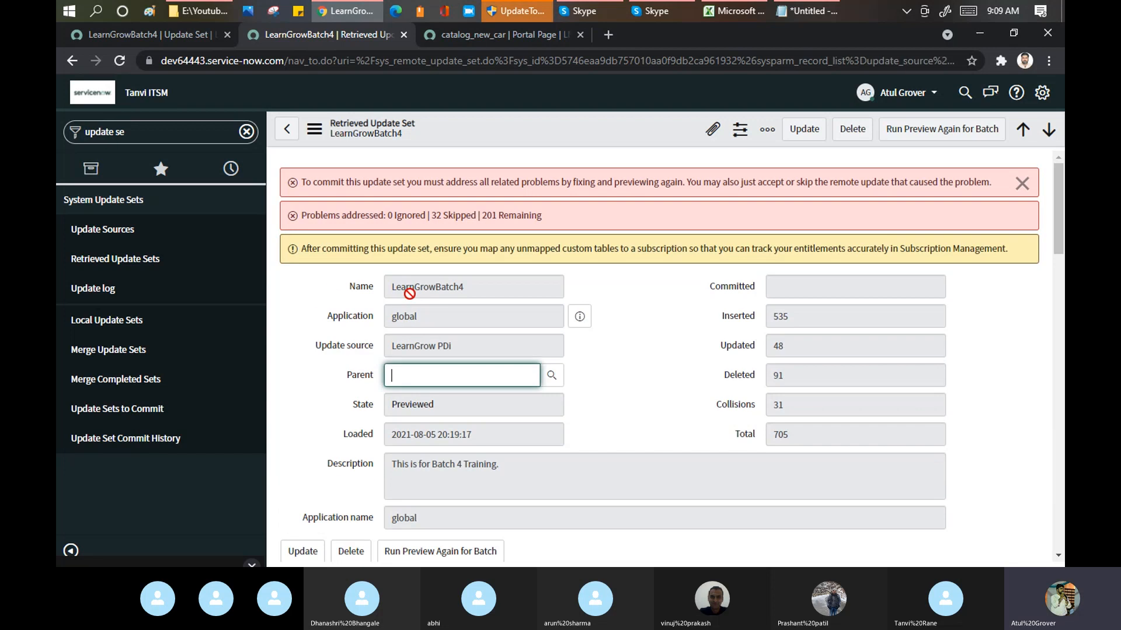
# Step: Reopen LearnGrowBatch4 from the LearnGrow PDi remote instance, rerun the preview for the batch and dismiss the resulting messages
pyautogui.click(286, 137)
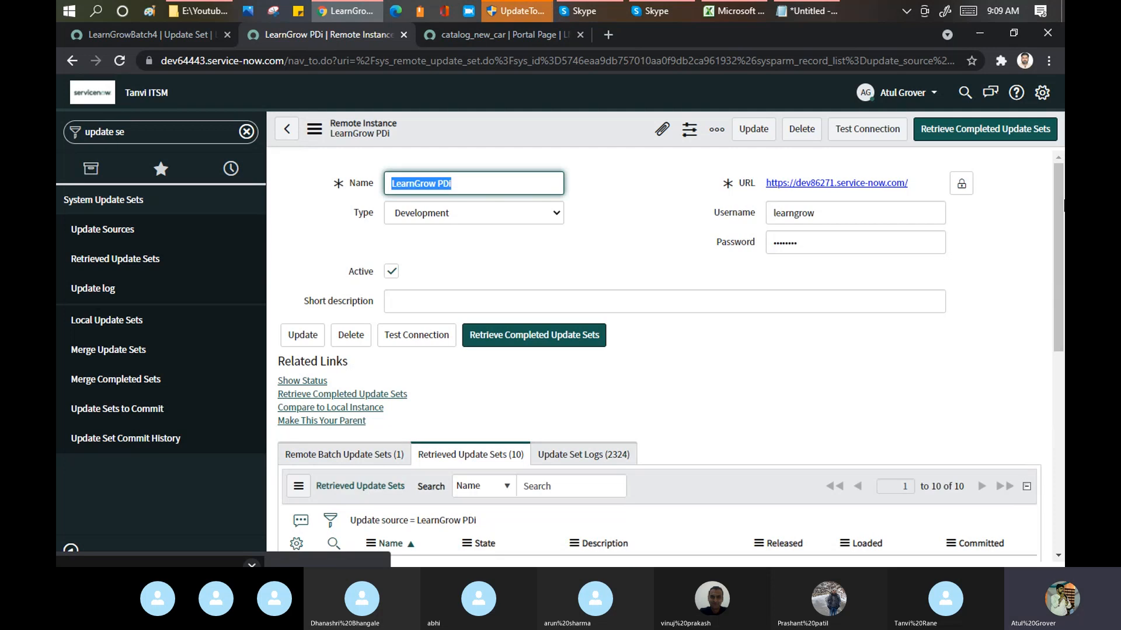
pyautogui.moveTo(1062, 196); pyautogui.dragTo(1062, 317)
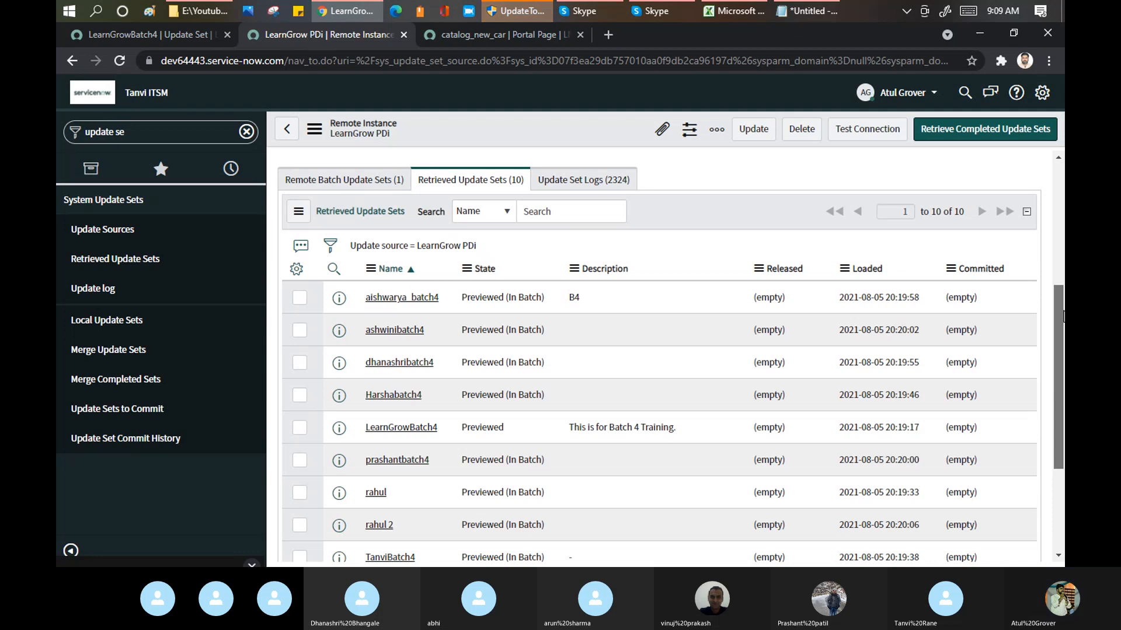
pyautogui.moveTo(1062, 317); pyautogui.dragTo(1061, 263)
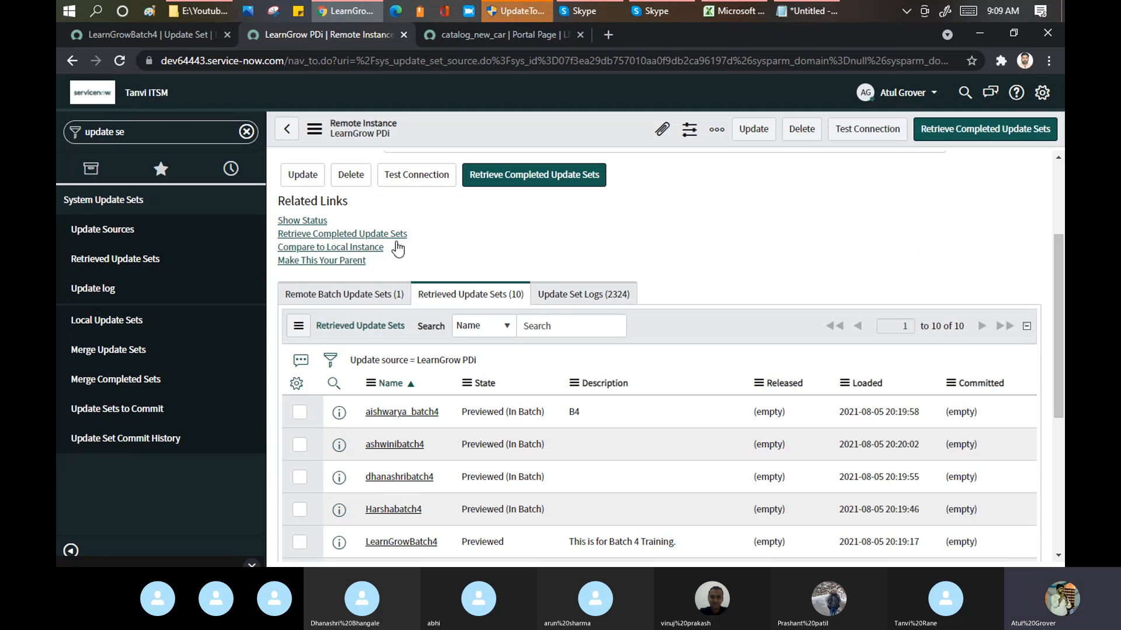
pyautogui.click(397, 548)
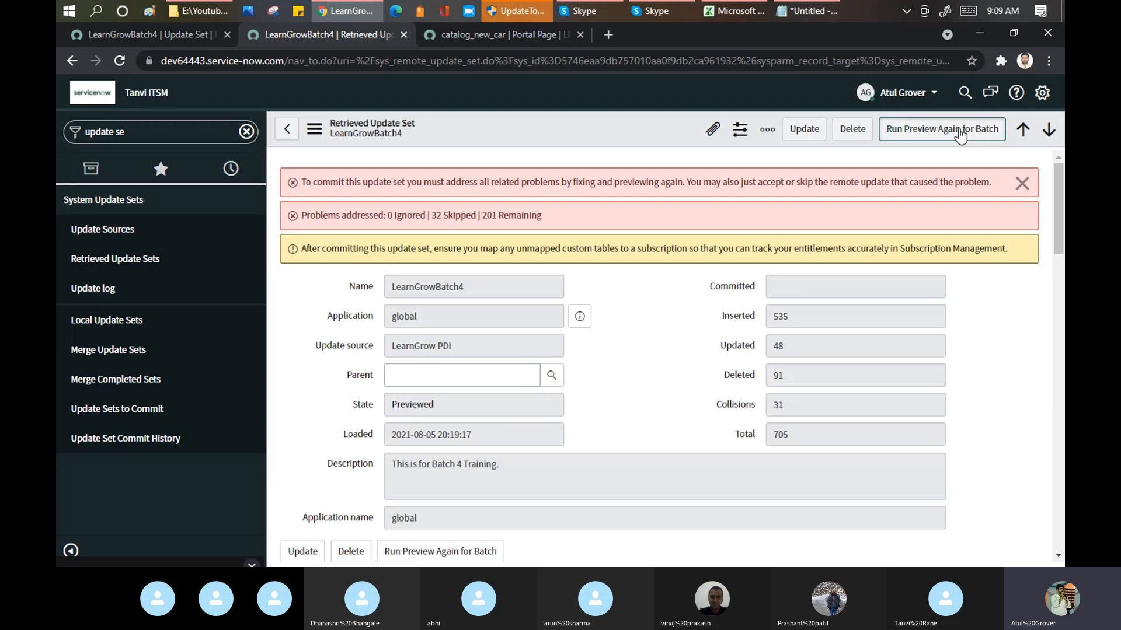
pyautogui.click(961, 129)
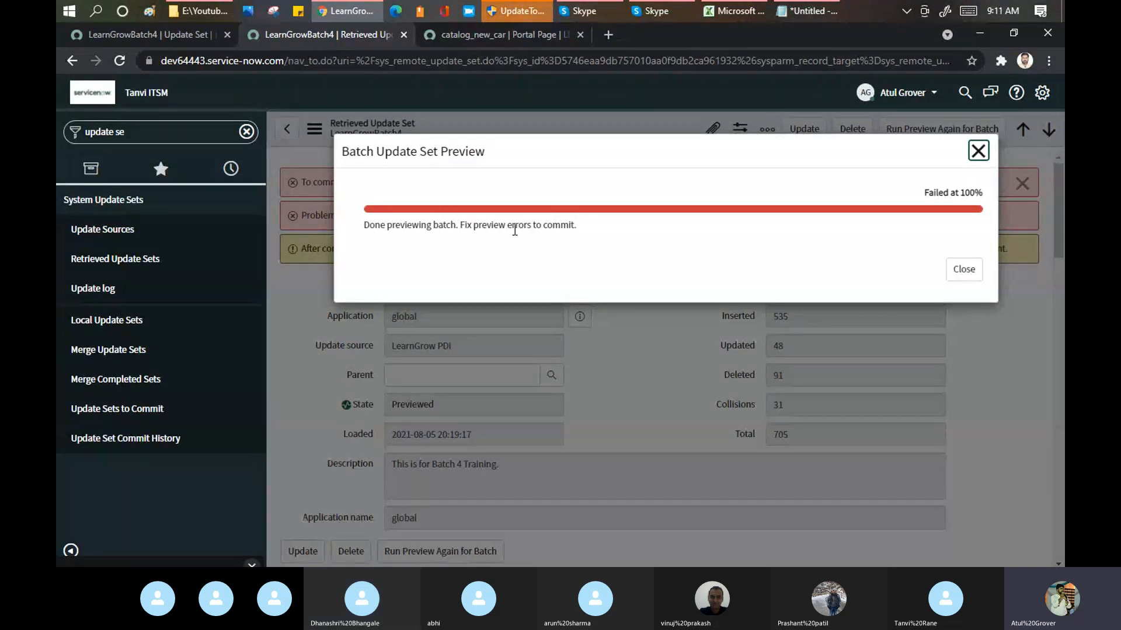
pyautogui.click(950, 270)
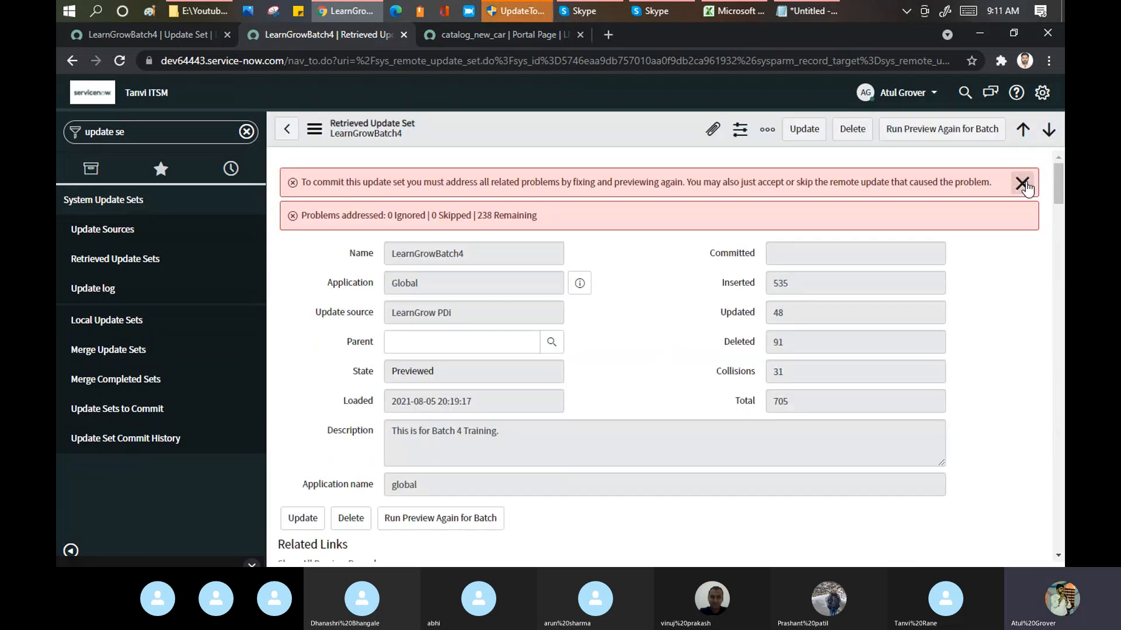
pyautogui.click(1023, 183)
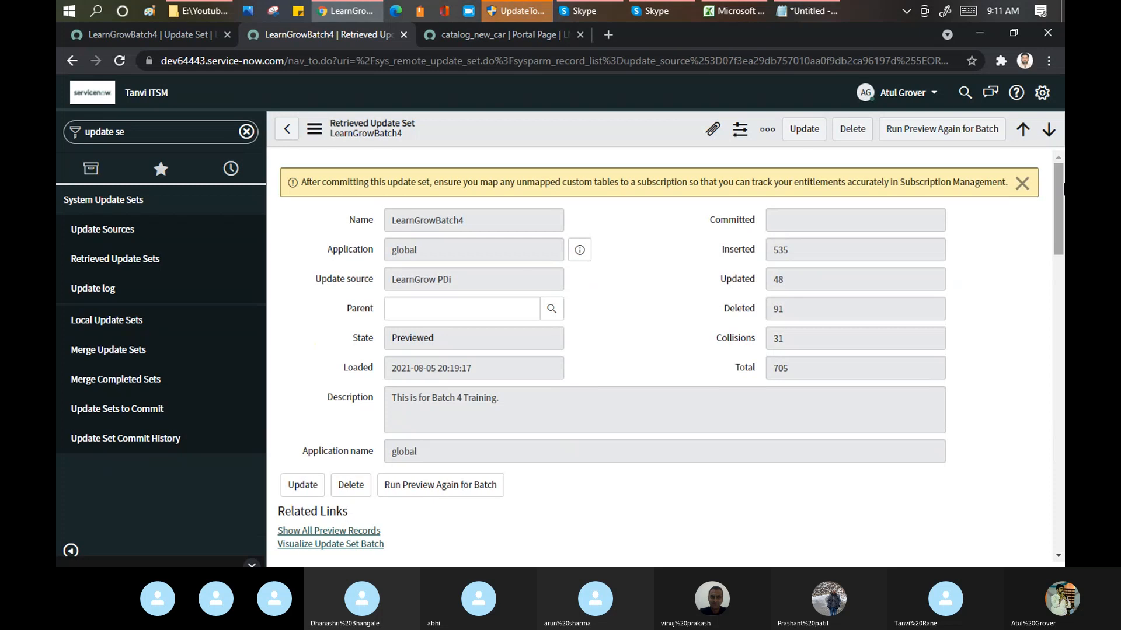
# Step: Skip the remote updates for all 20 problems on the first page of LearnGrowBatch4's new preview problem list
pyautogui.moveTo(1058, 218); pyautogui.dragTo(1054, 263)
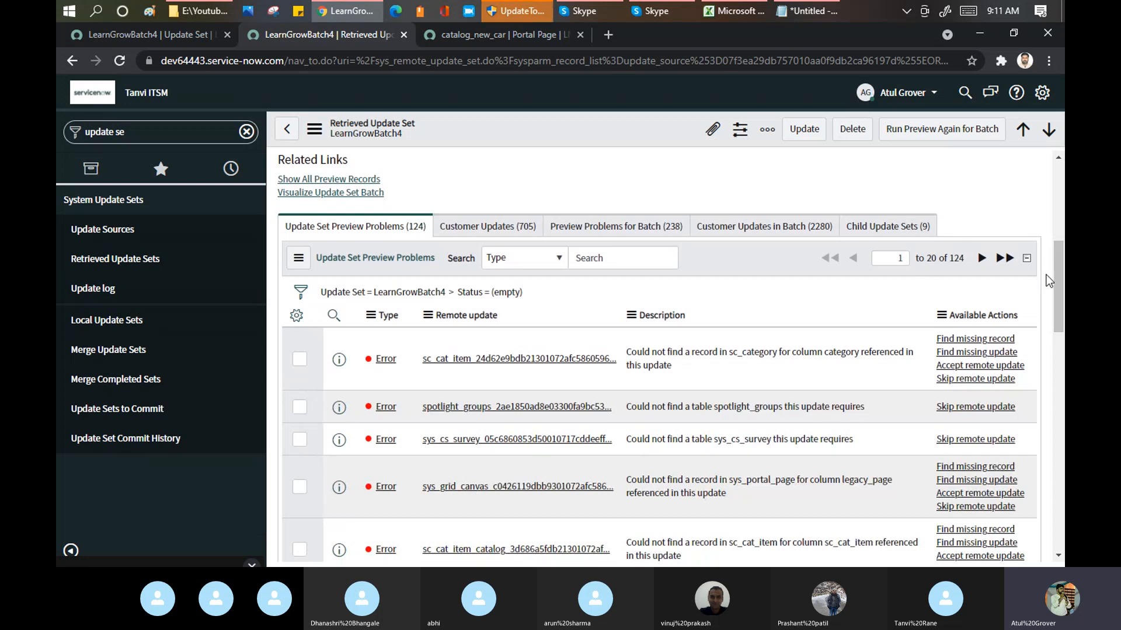
pyautogui.moveTo(1063, 323); pyautogui.dragTo(1064, 540)
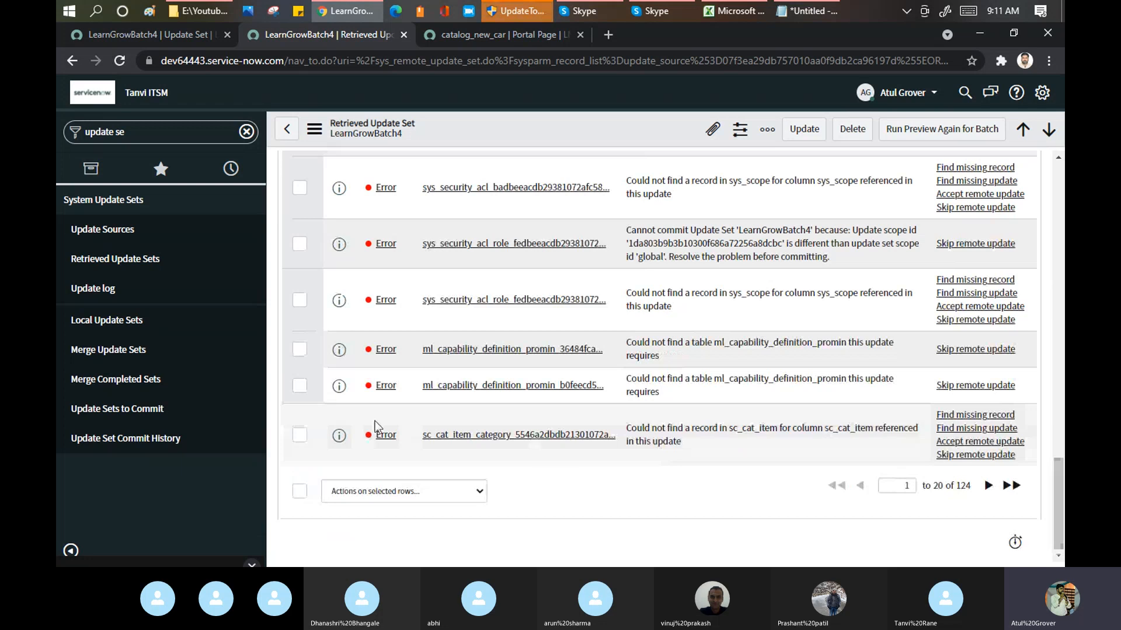
pyautogui.click(301, 435)
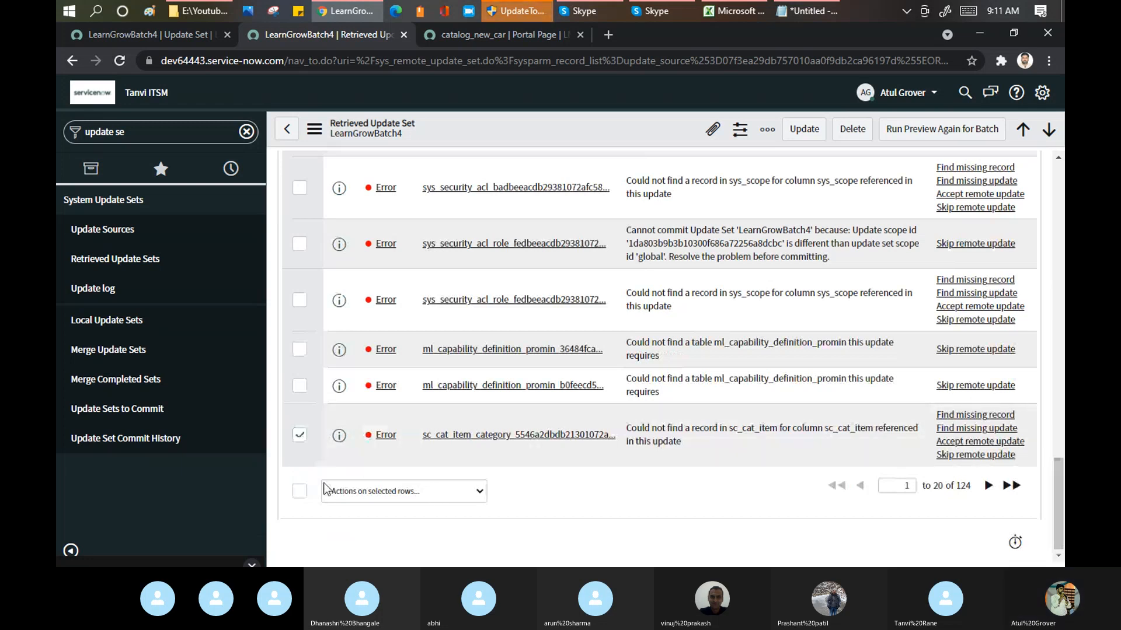
pyautogui.click(300, 492)
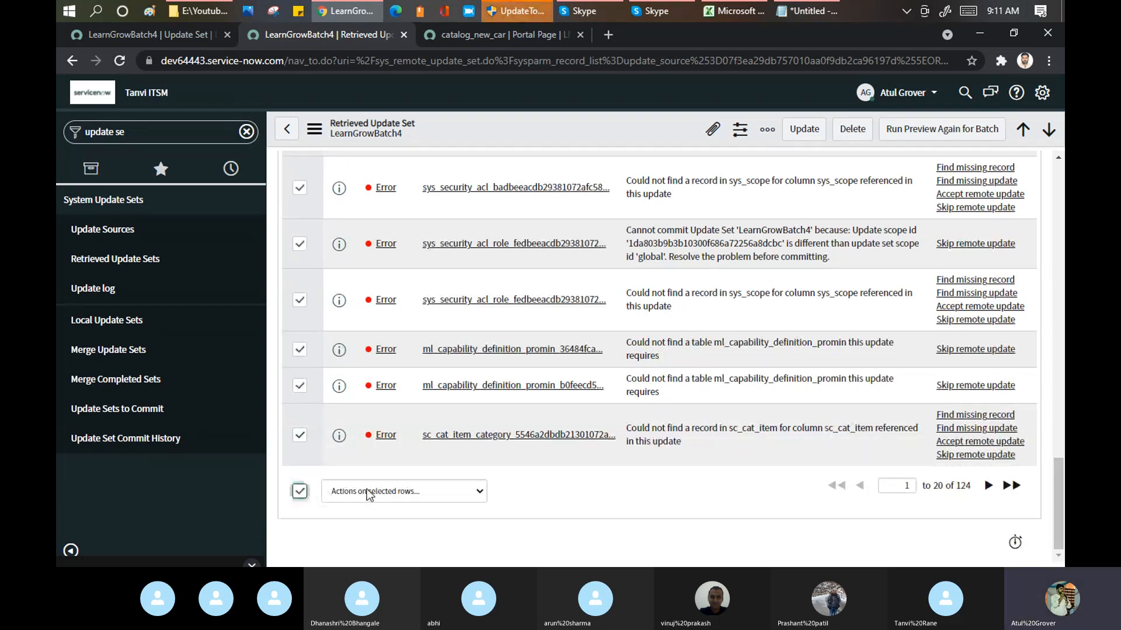
pyautogui.click(387, 491)
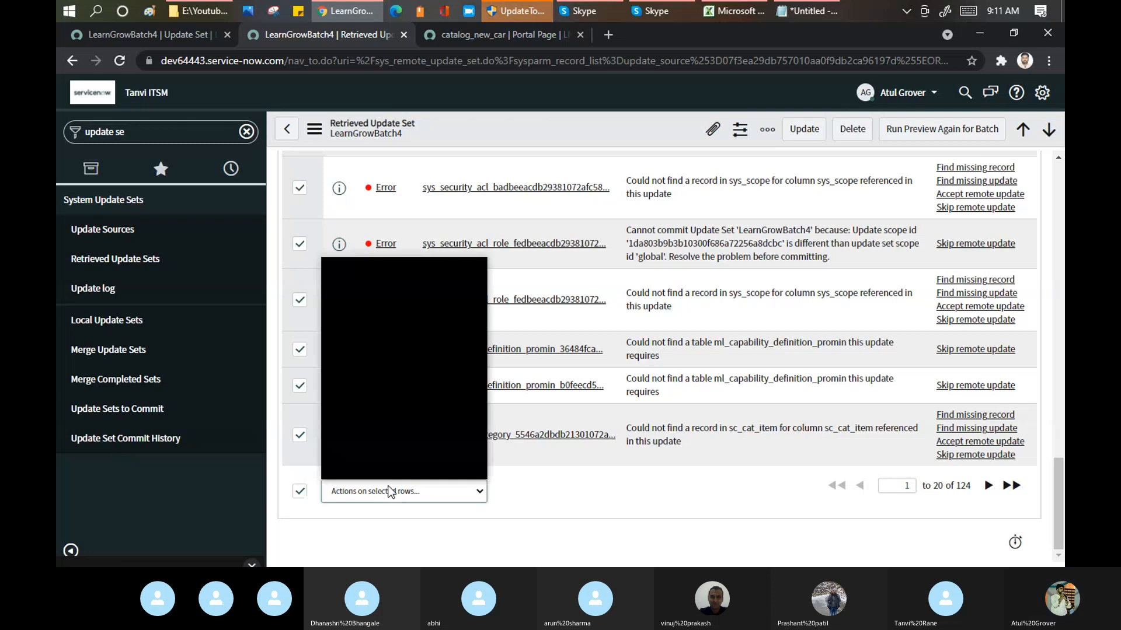
pyautogui.scroll(-1, 432, 290)
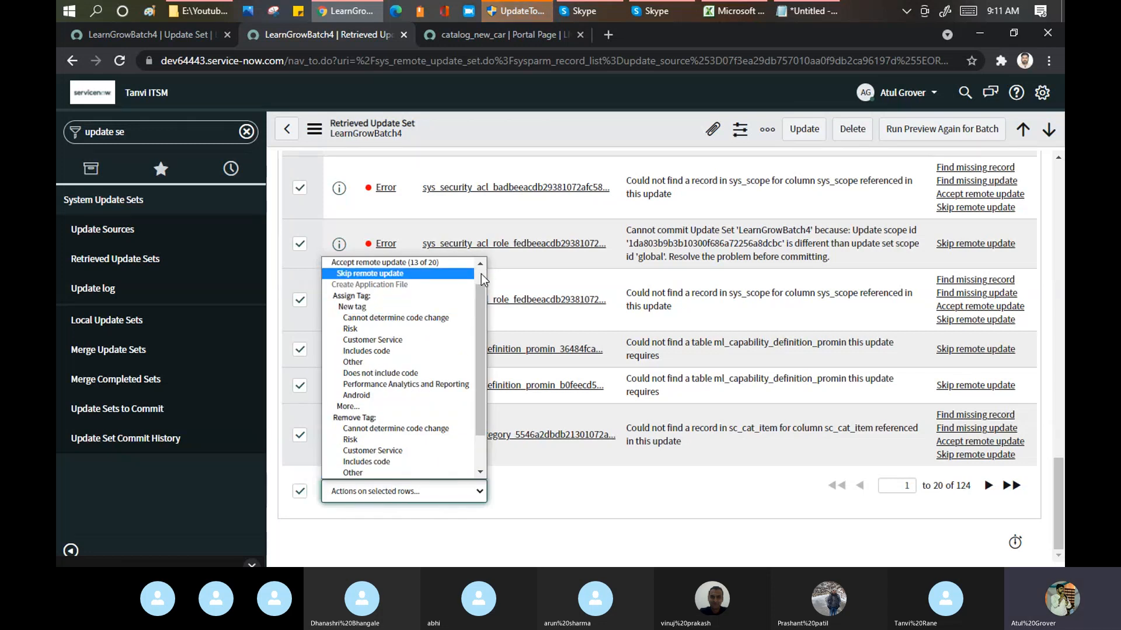
pyautogui.scroll(1, 481, 275)
pyautogui.click(419, 294)
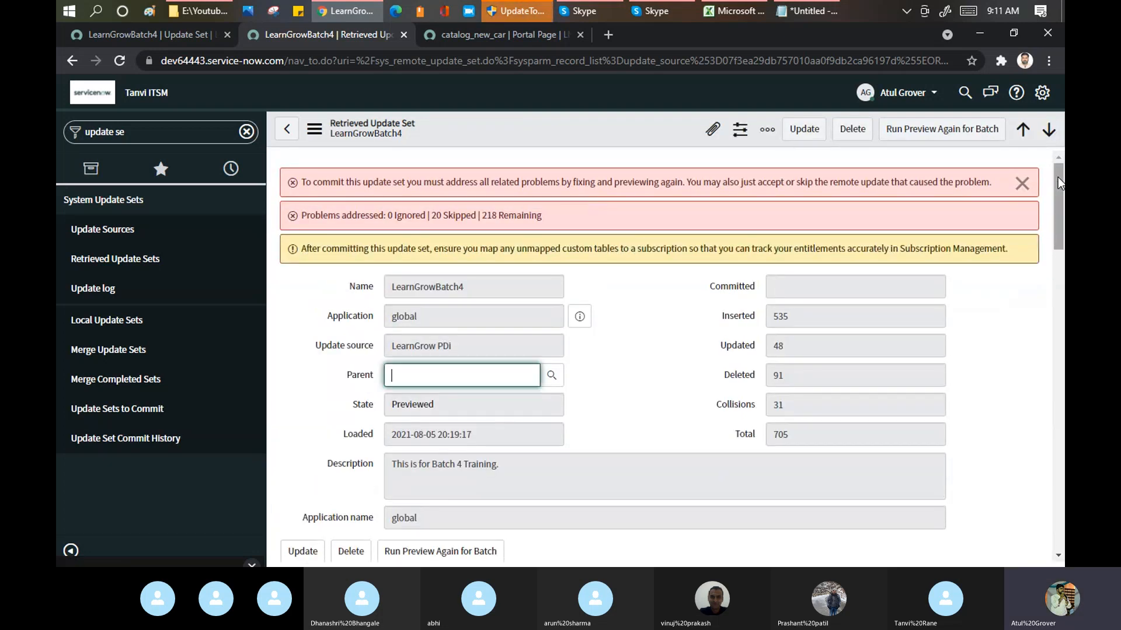
# Step: Remove the empty-status condition from LearnGrowBatch4's preview problems and open the list filtered by update set in a new window
pyautogui.moveTo(1058, 179); pyautogui.dragTo(1059, 272)
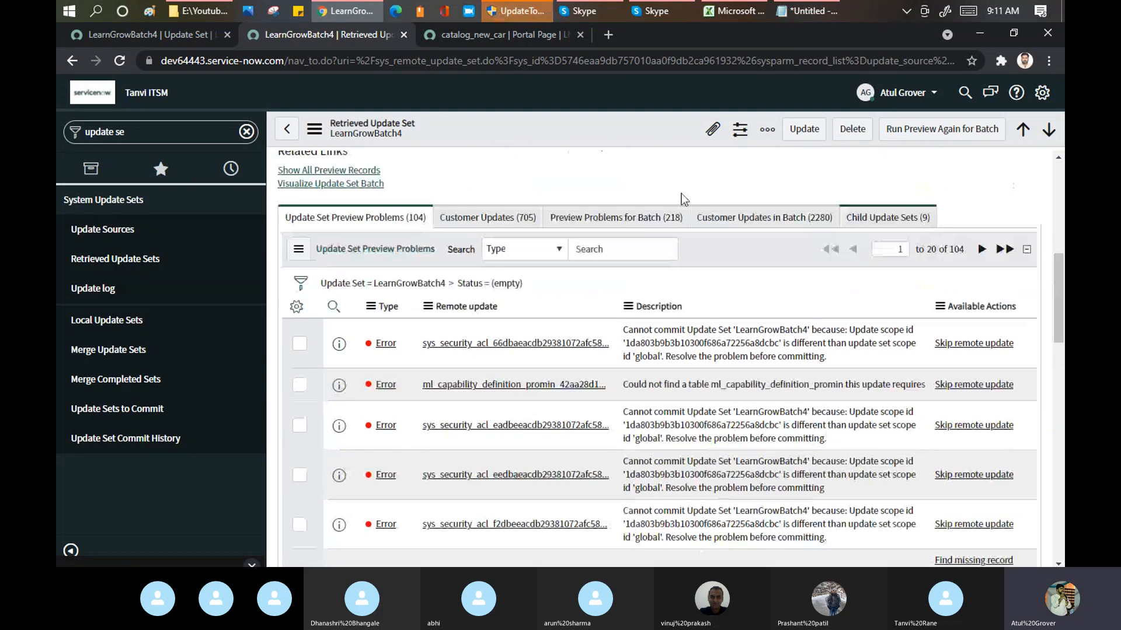
pyautogui.click(296, 307)
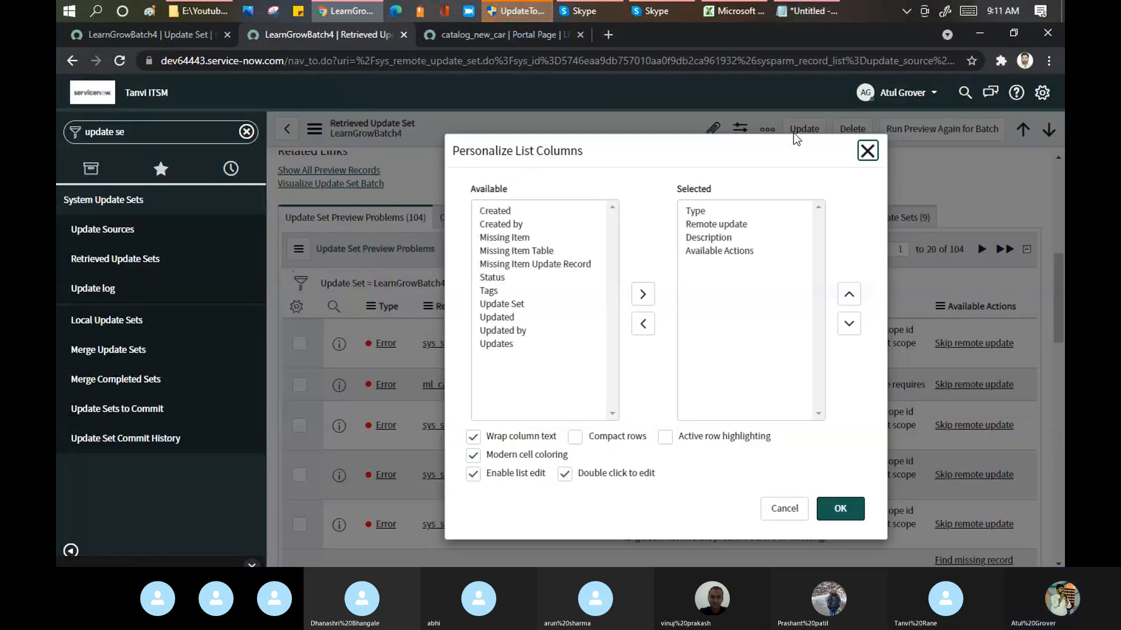
pyautogui.click(867, 151)
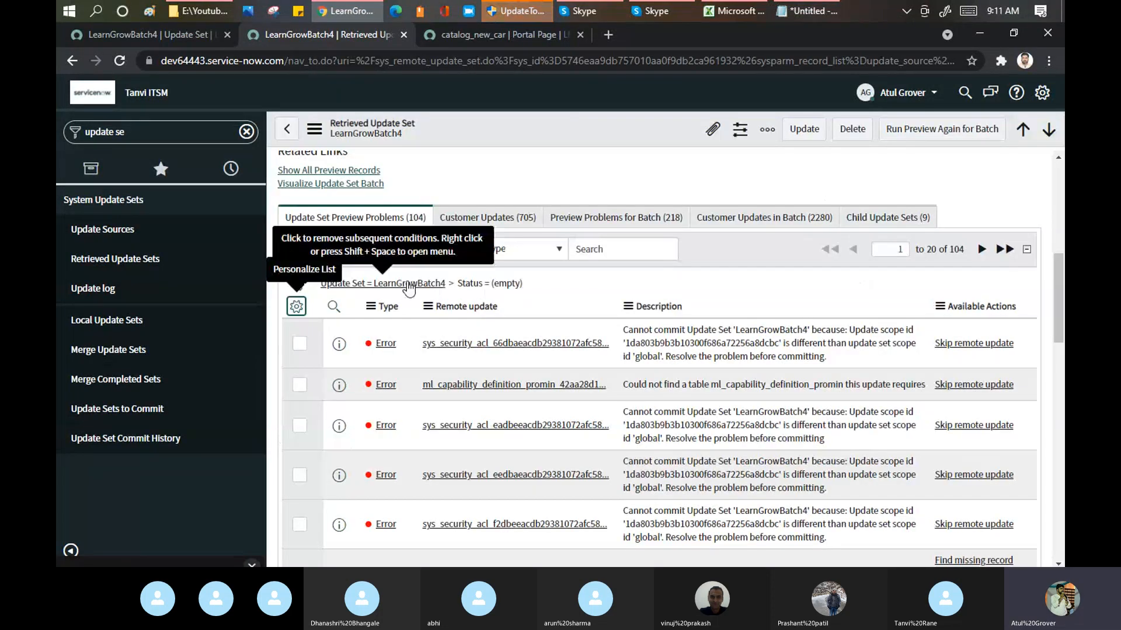
pyautogui.click(409, 285)
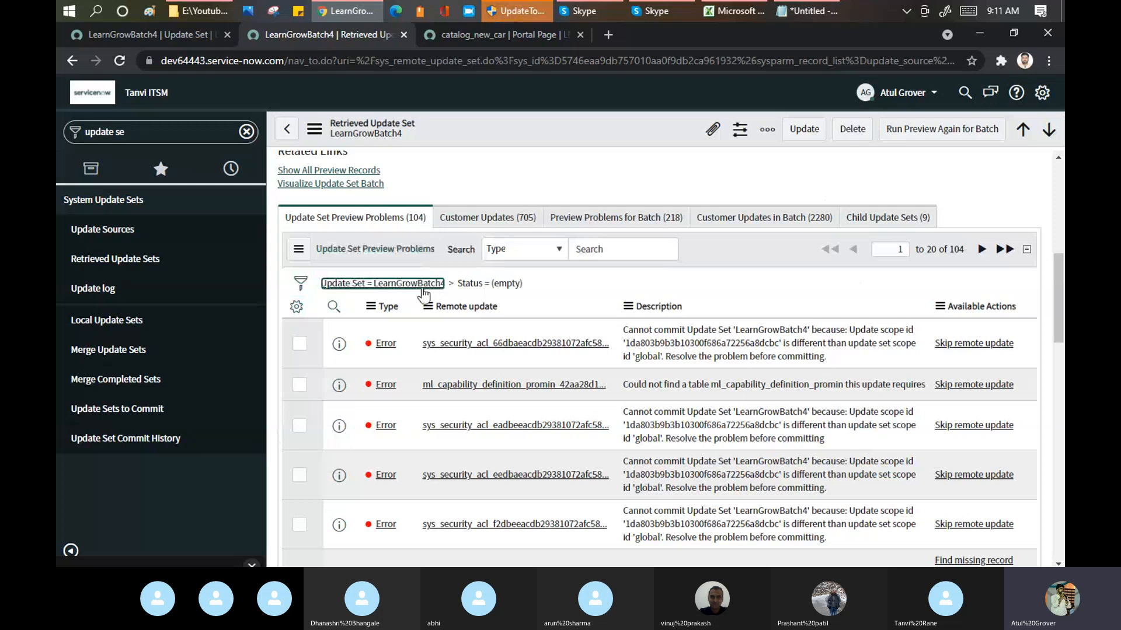
pyautogui.rightClick(429, 291)
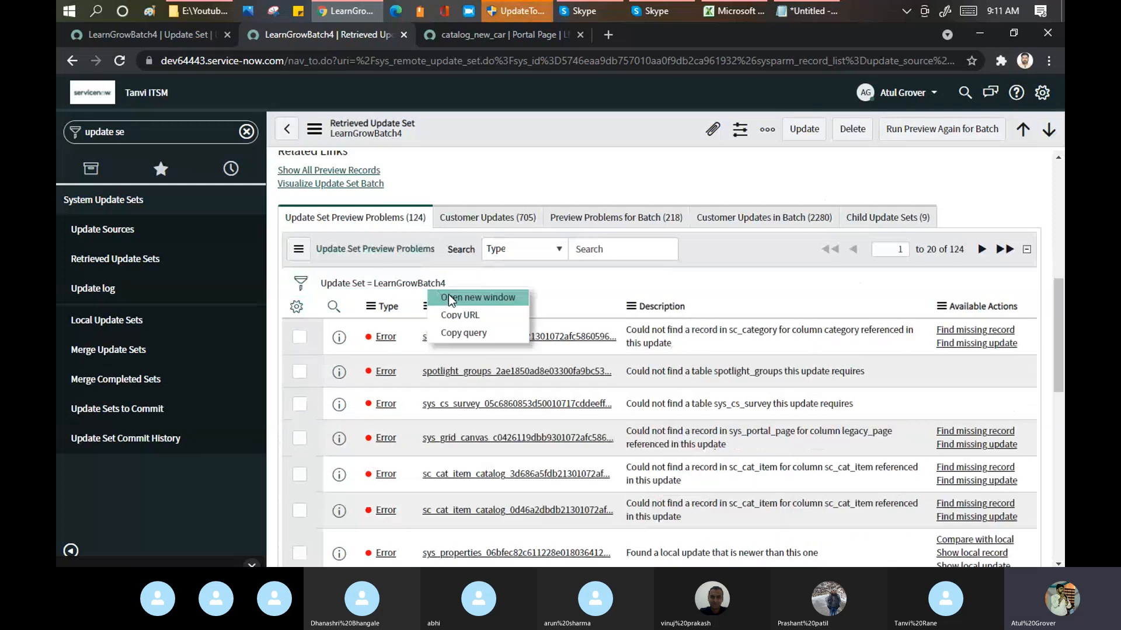
pyautogui.click(450, 298)
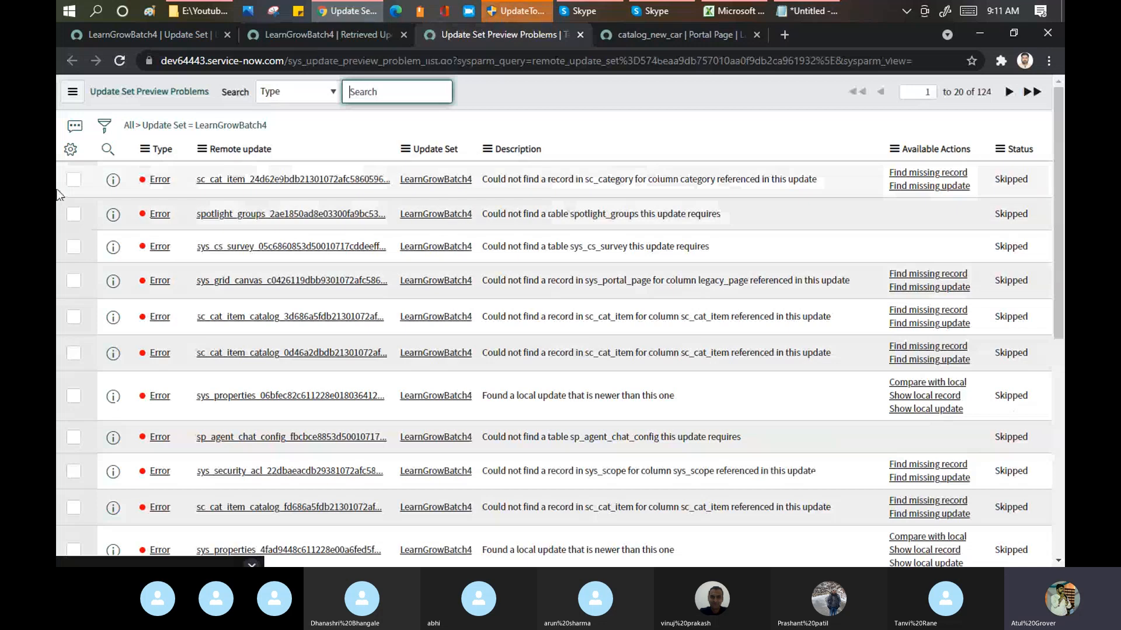
# Step: Show 100 rows per page in the preview problem list and filter out the problems with status Skipped
pyautogui.click(73, 94)
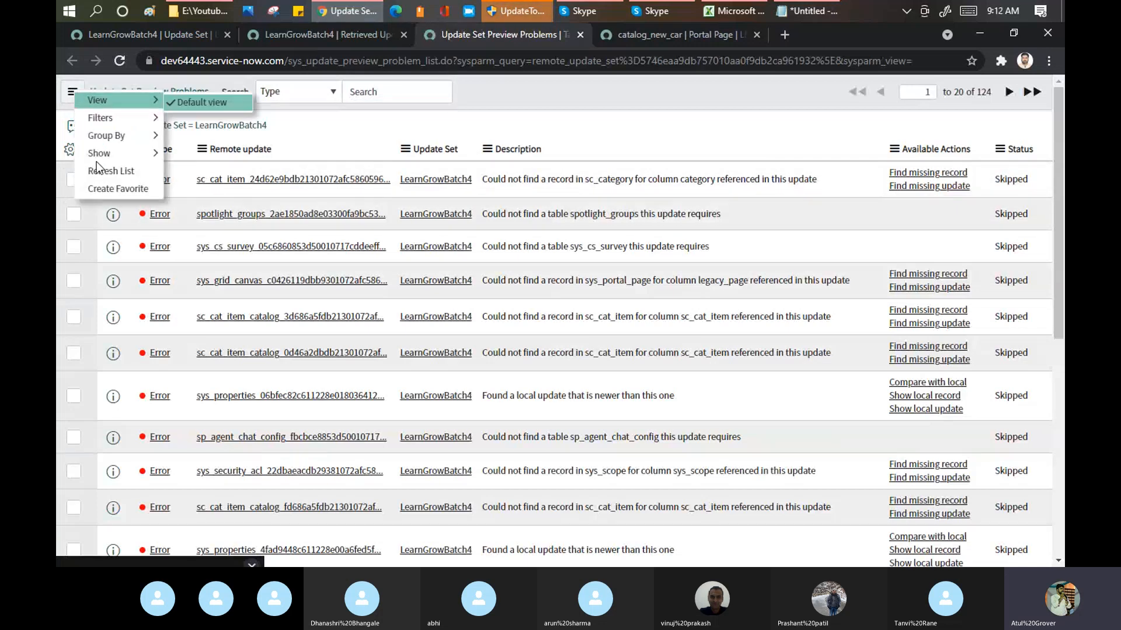
pyautogui.moveTo(134, 153)
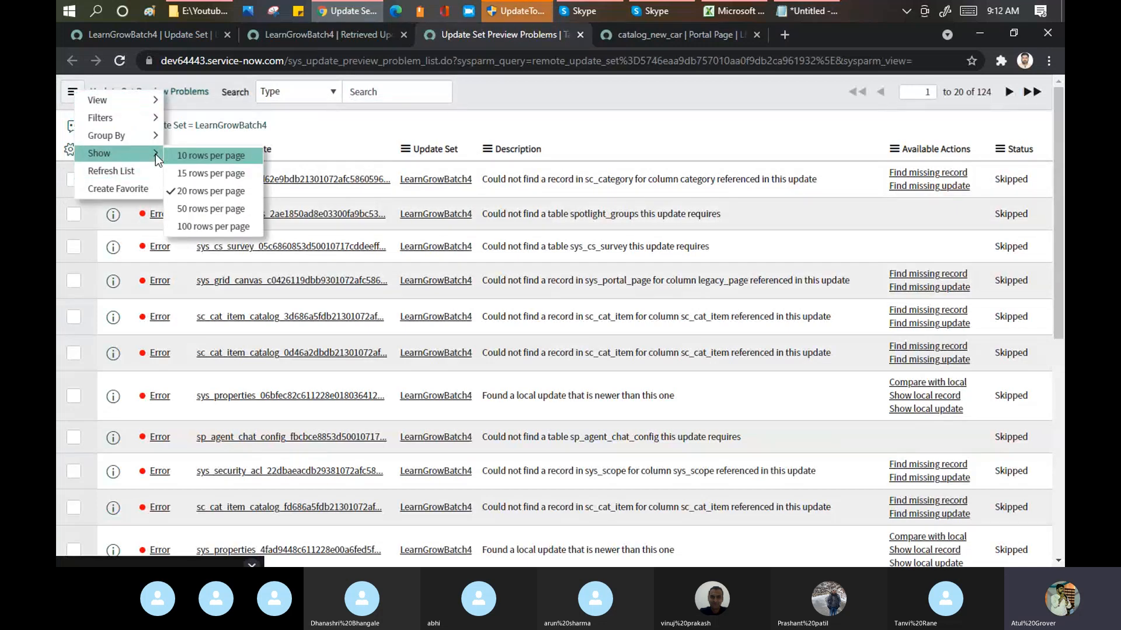
pyautogui.click(193, 222)
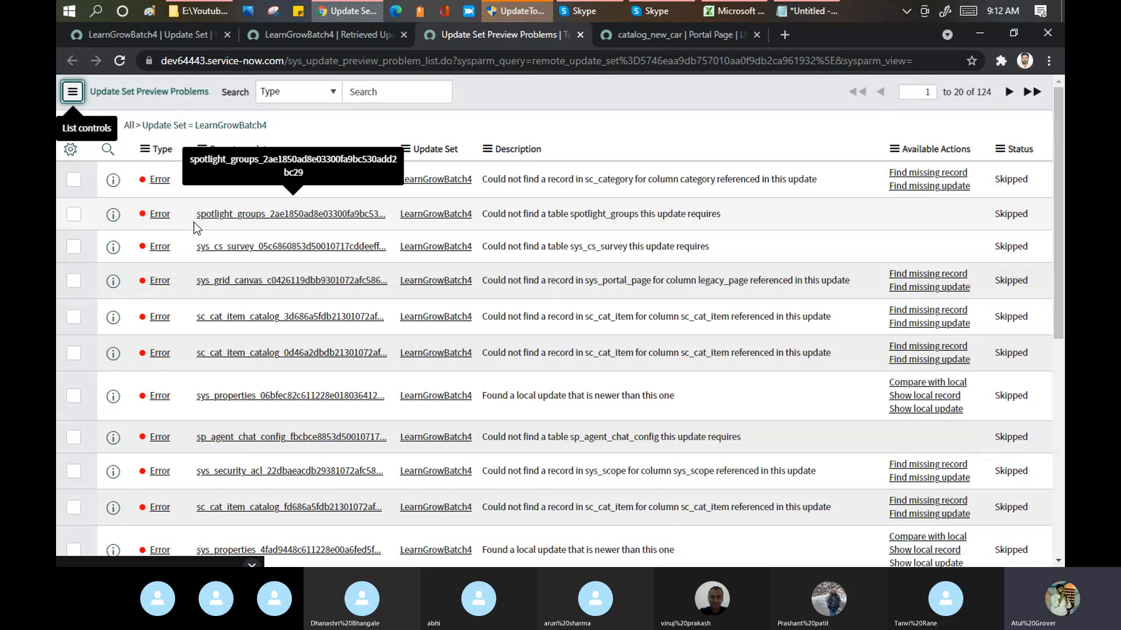
pyautogui.rightClick(1015, 180)
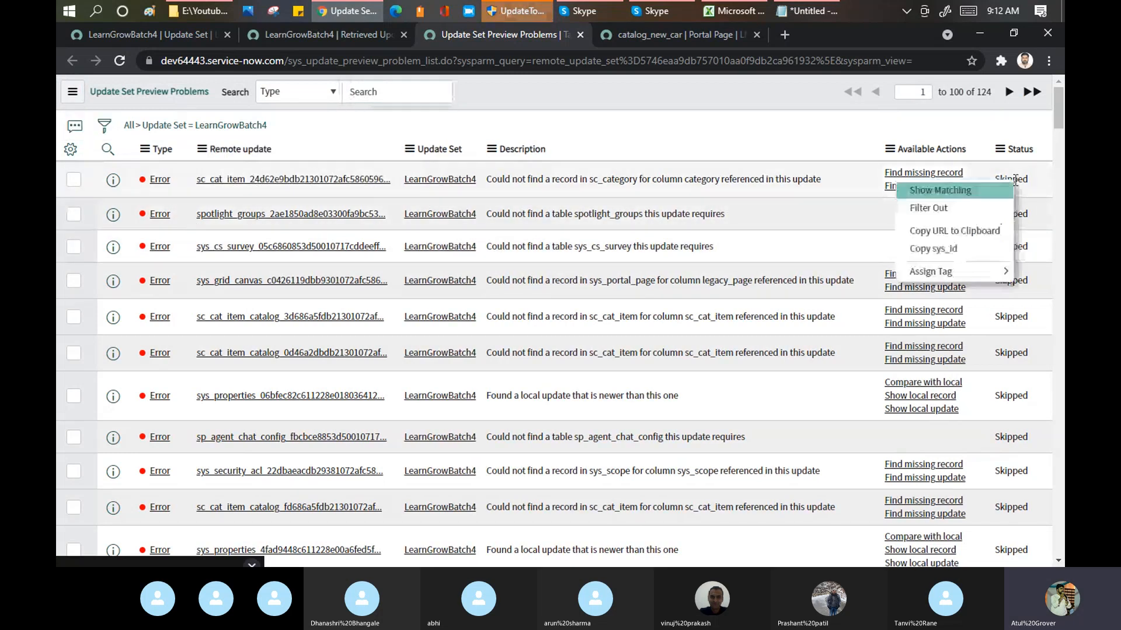
pyautogui.click(966, 204)
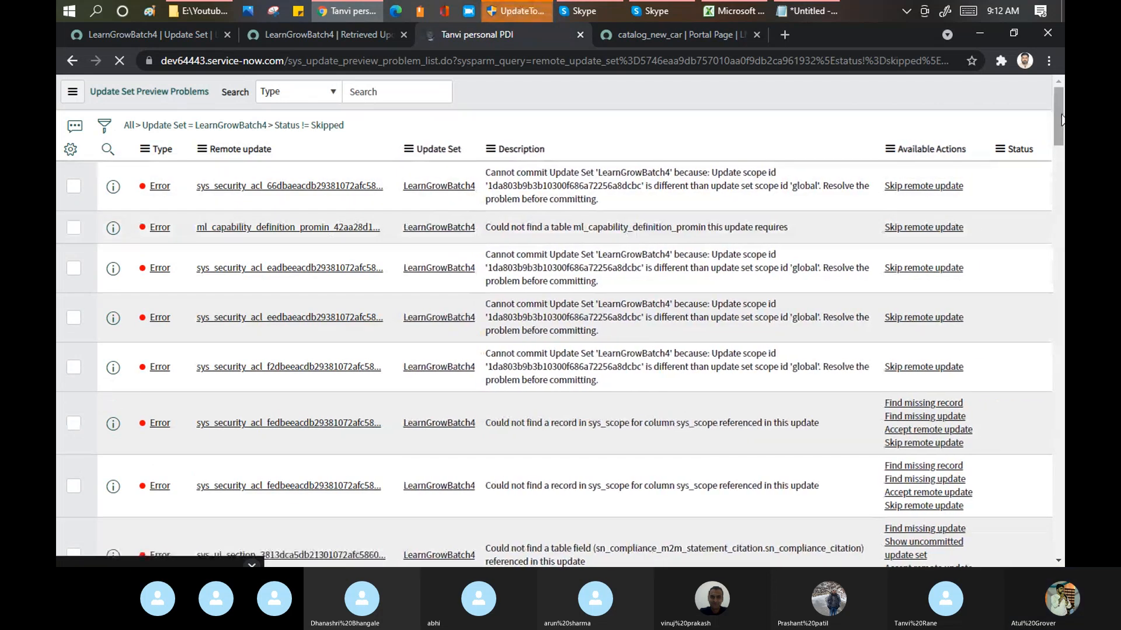
# Step: Select all 100 unskipped LearnGrowBatch4 preview problems on the page and skip their remote updates
pyautogui.moveTo(1061, 115); pyautogui.dragTo(1060, 553)
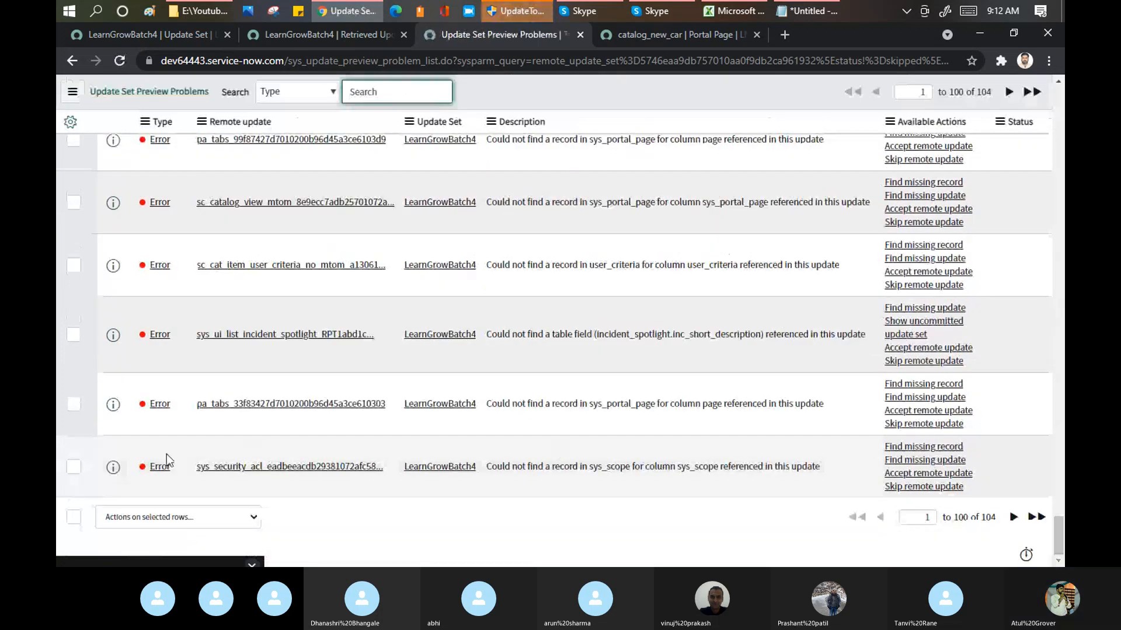
pyautogui.click(73, 517)
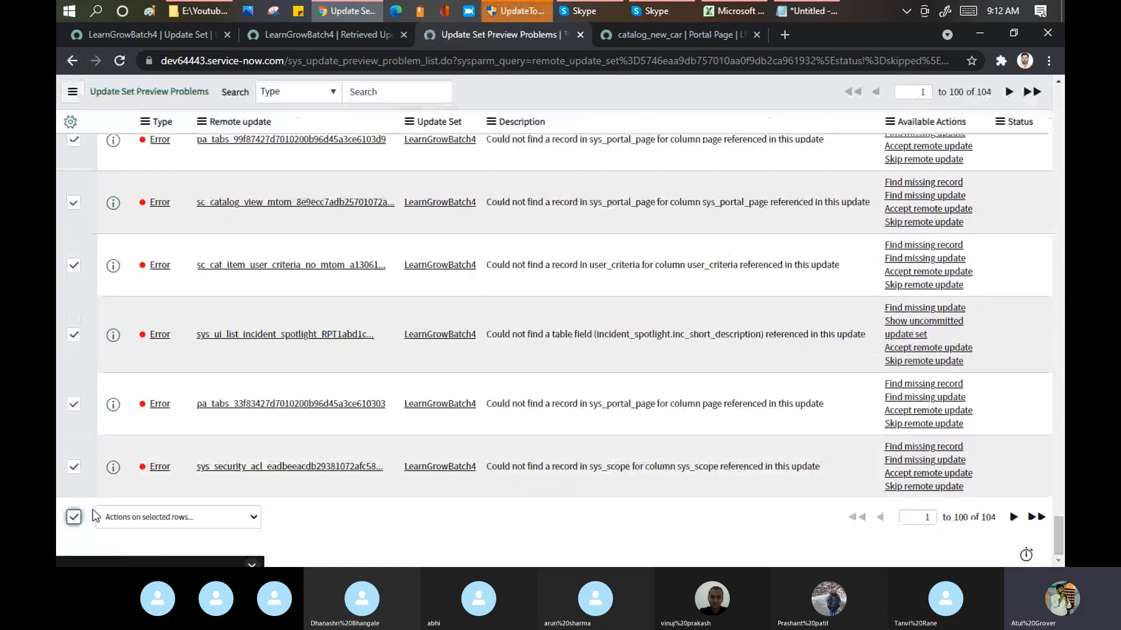
pyautogui.click(170, 516)
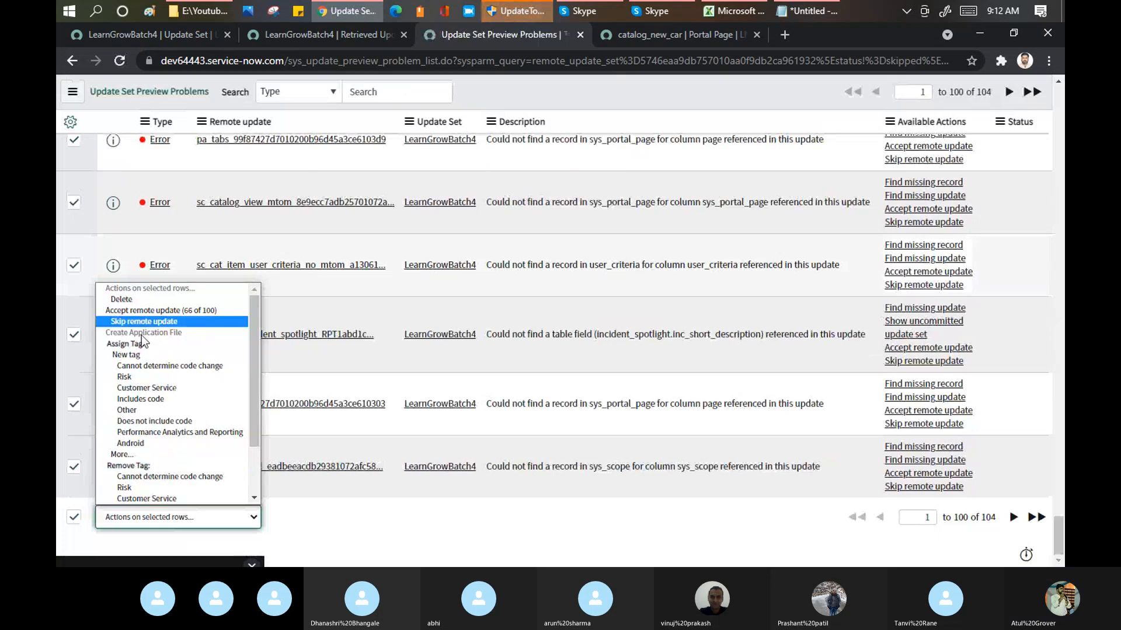
pyautogui.click(155, 321)
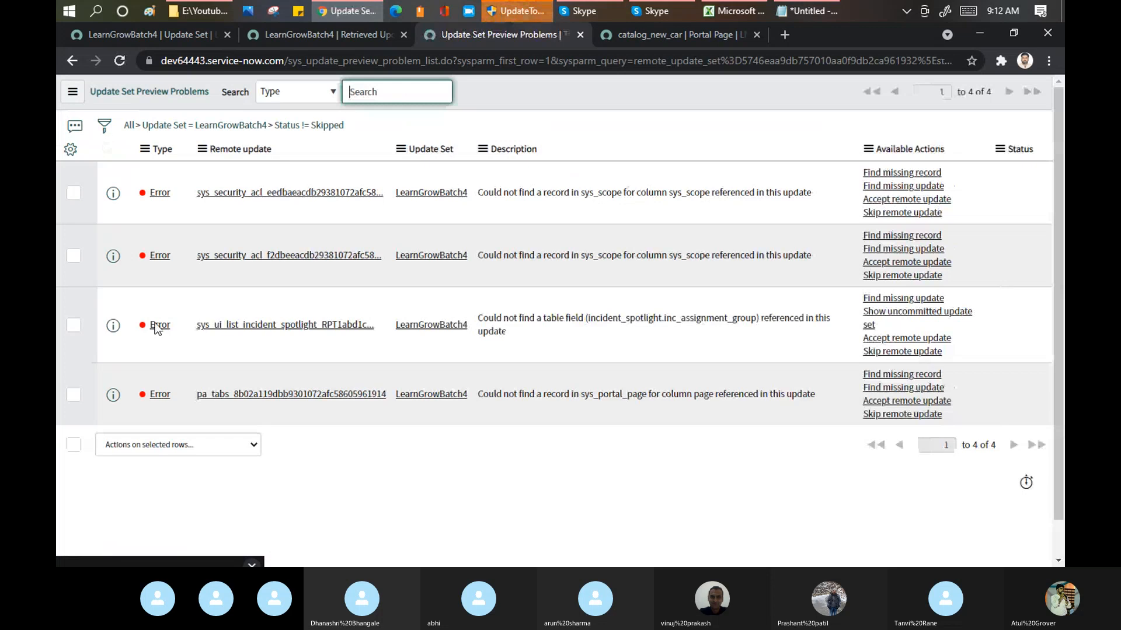
# Step: Select the four remaining LearnGrowBatch4 preview problems and skip their remote updates
pyautogui.click(74, 446)
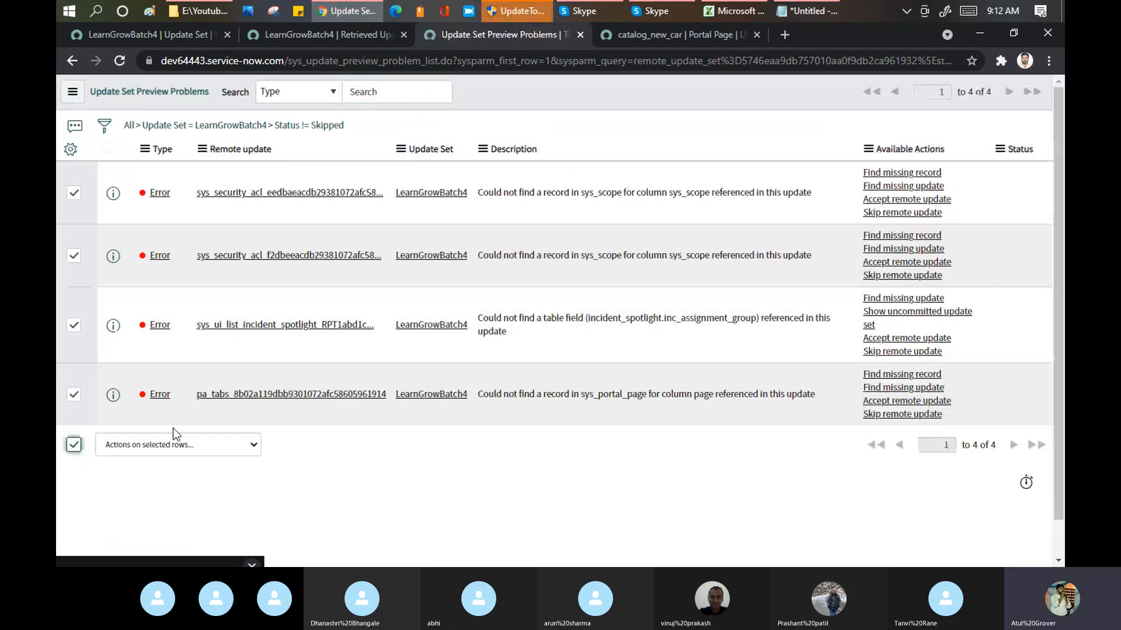
pyautogui.click(178, 442)
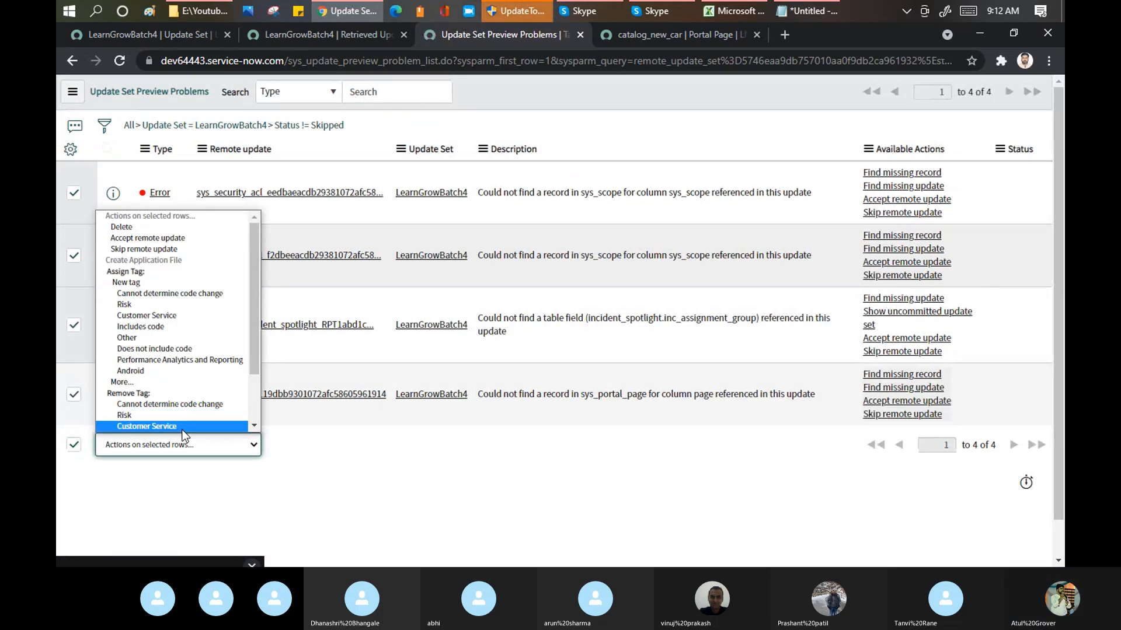
pyautogui.click(205, 249)
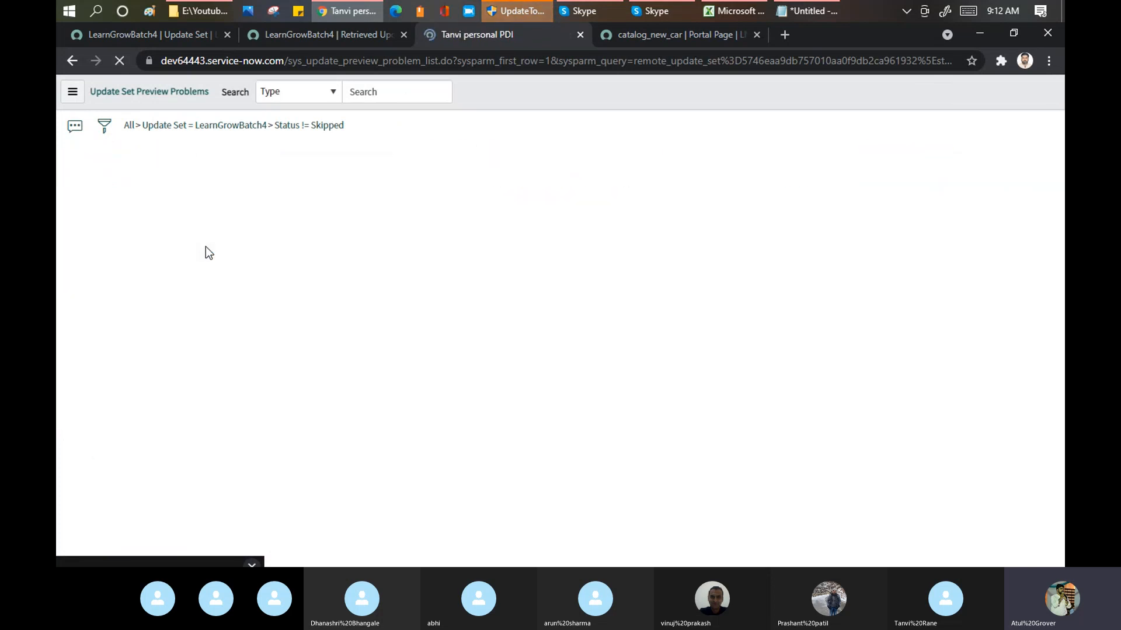
# Step: Return to the LearnGrowBatch4 retrieved update set, run the preview again for the batch and close the preview dialog
pyautogui.click(380, 29)
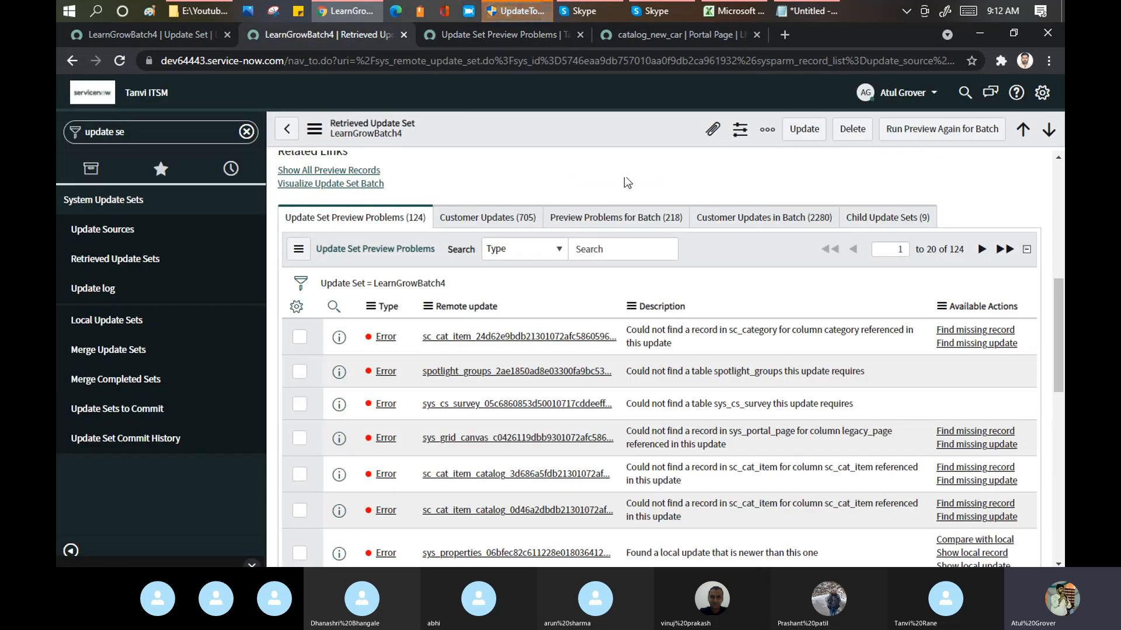
pyautogui.click(922, 132)
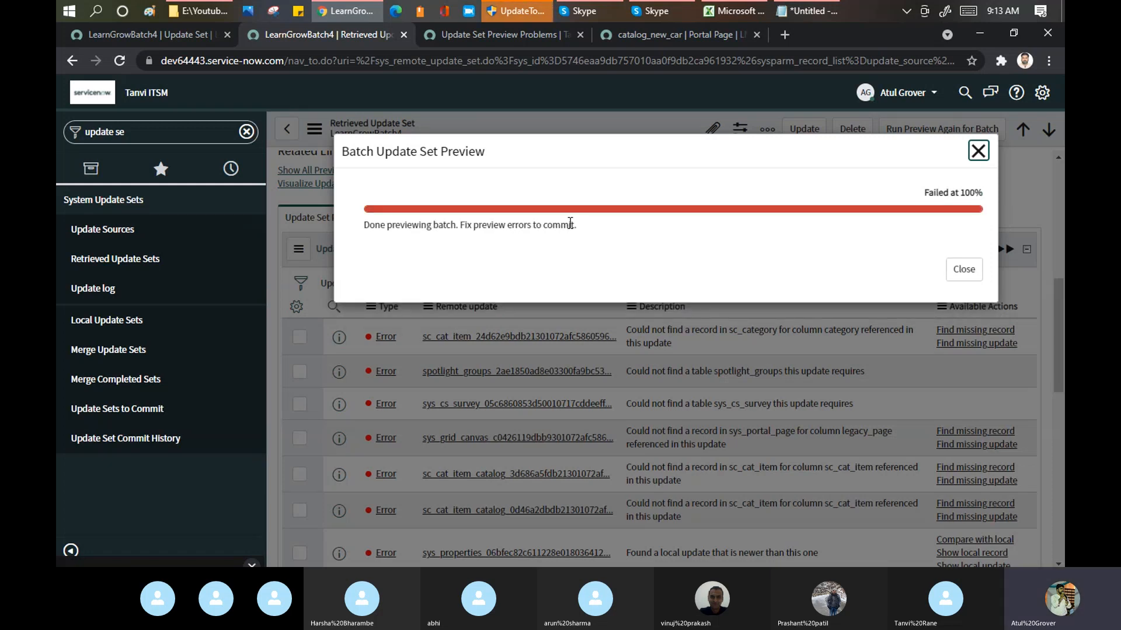
pyautogui.click(964, 269)
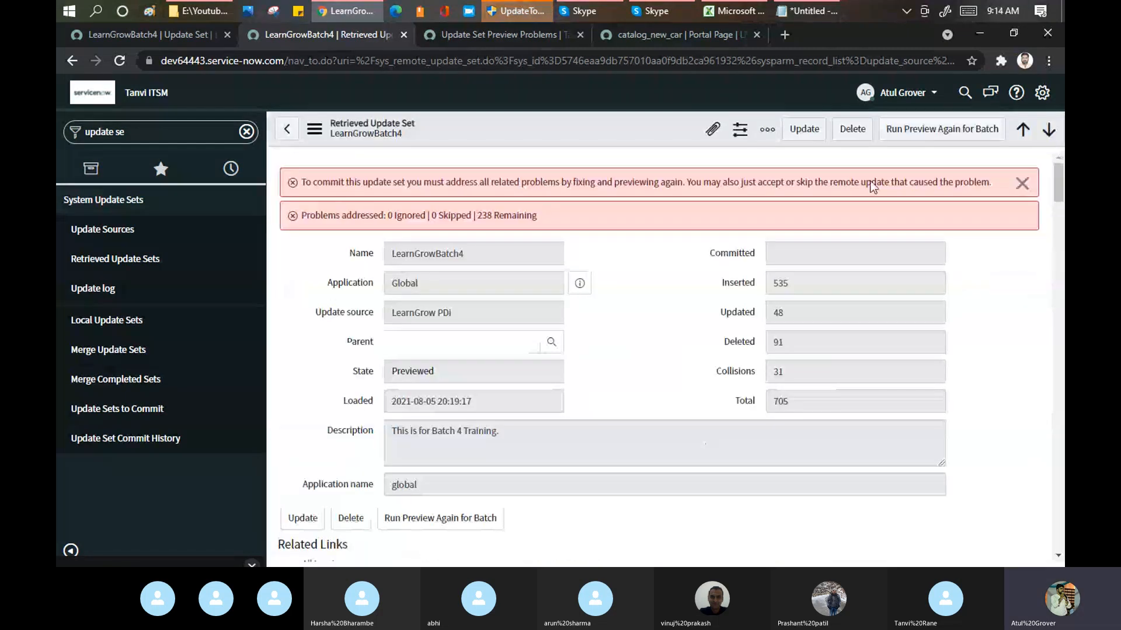
# Step: Compare the child update sets of LearnGrowBatch4 on the source instance with those of its retrieved update set on the target
pyautogui.click(135, 33)
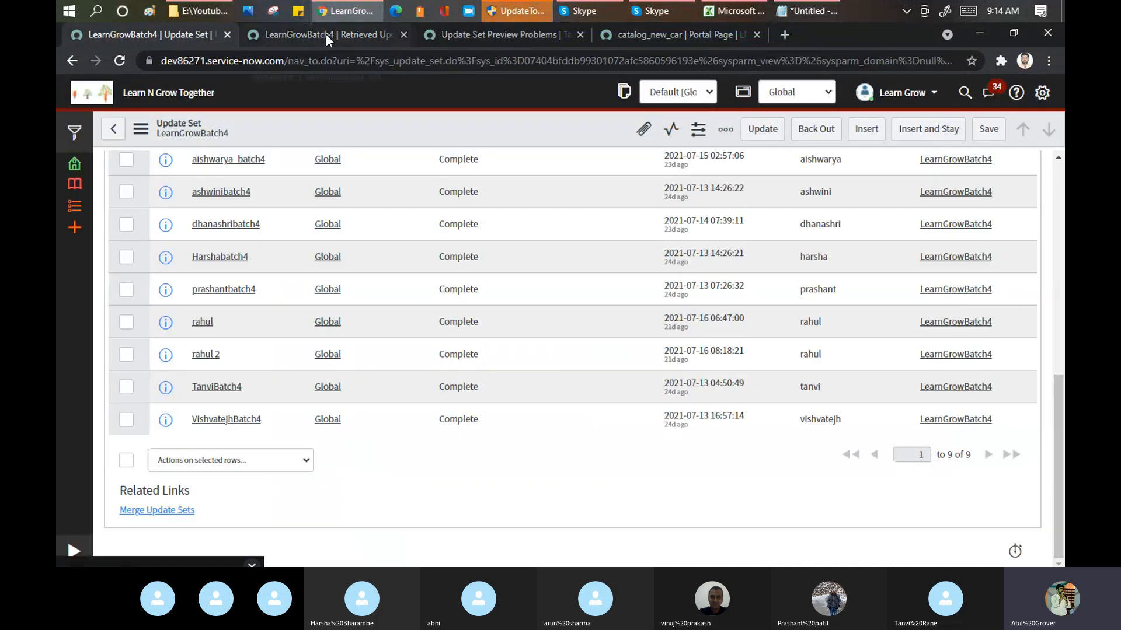
pyautogui.click(326, 34)
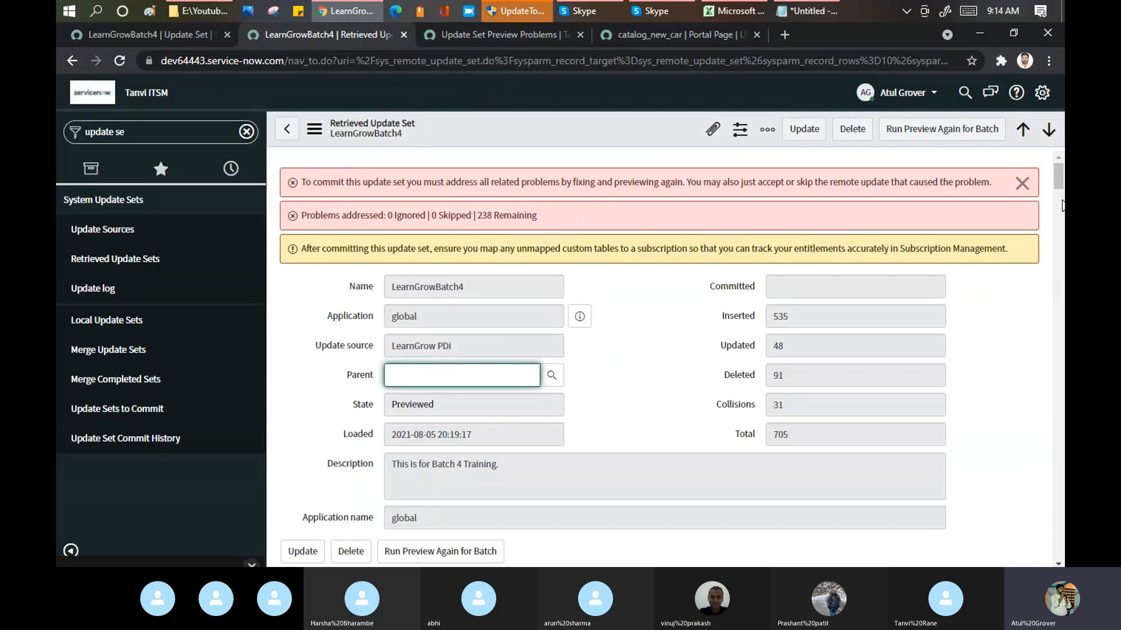
pyautogui.moveTo(1060, 186); pyautogui.dragTo(1063, 213)
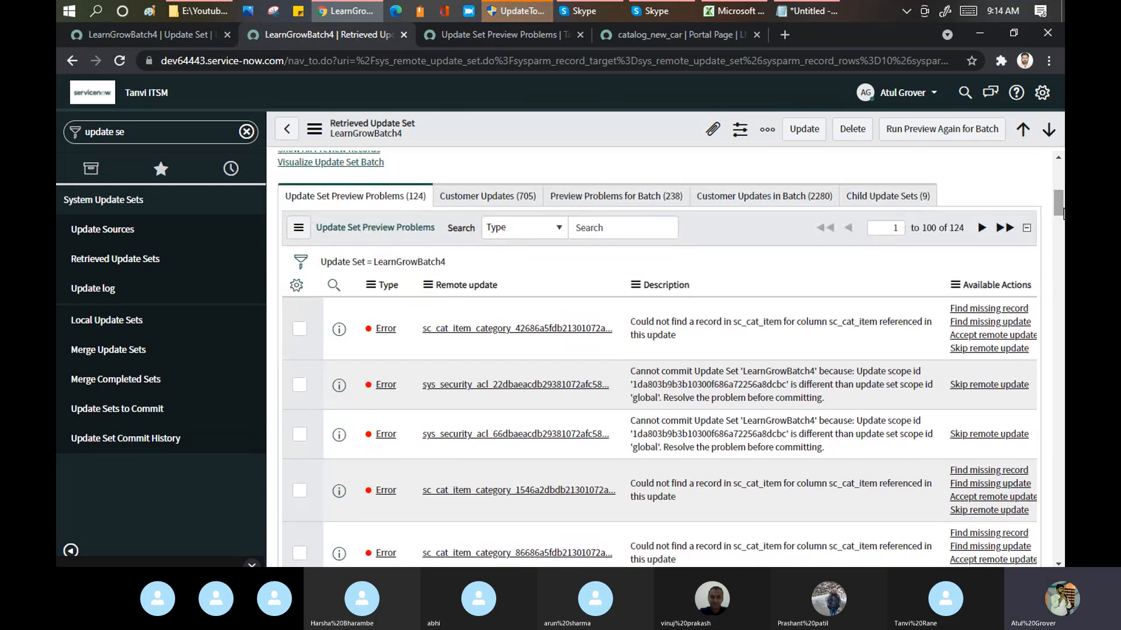
pyautogui.click(849, 196)
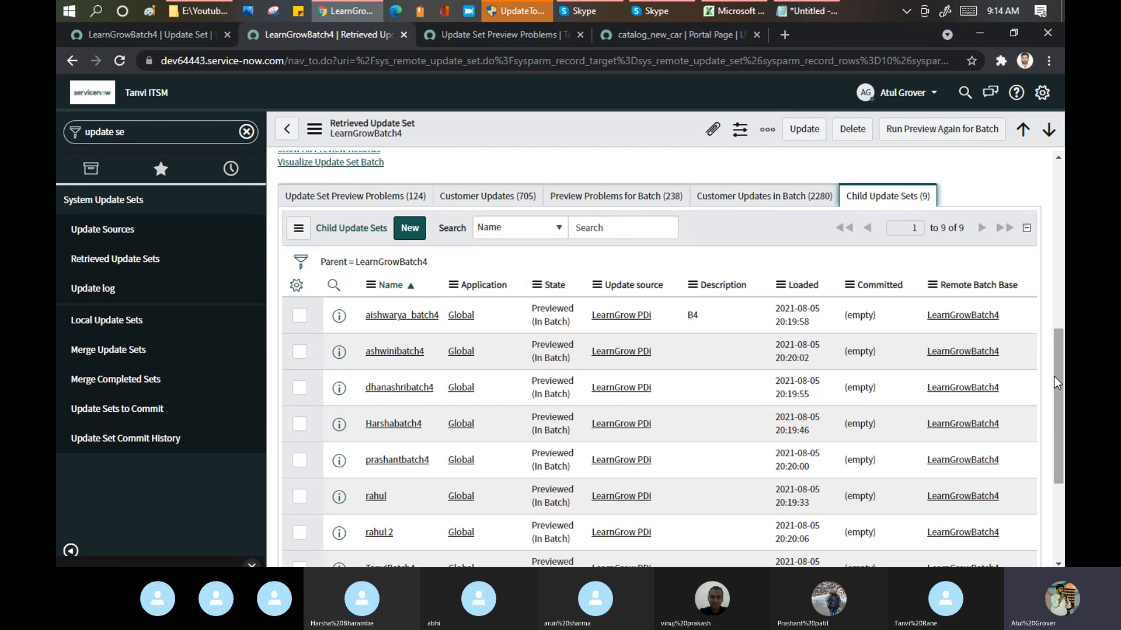
pyautogui.moveTo(1056, 380); pyautogui.dragTo(1059, 309)
pyautogui.moveTo(1058, 311); pyautogui.dragTo(1064, 233)
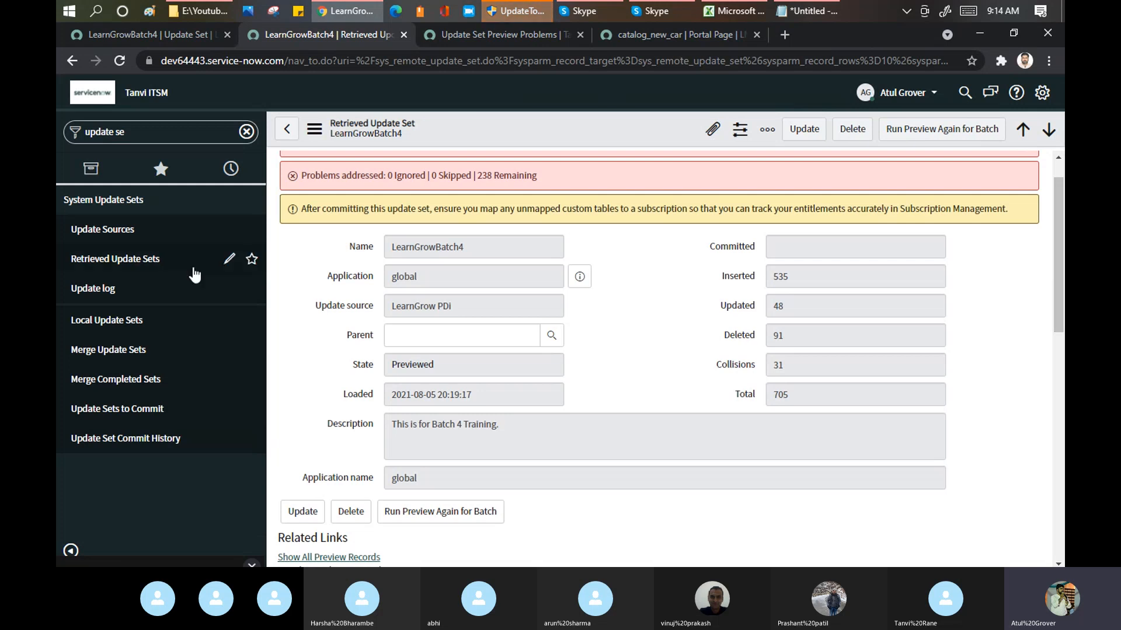
# Step: Check the local and retrieved update set lists and open LearnGrowBatch4 from the update sets to commit
pyautogui.click(127, 320)
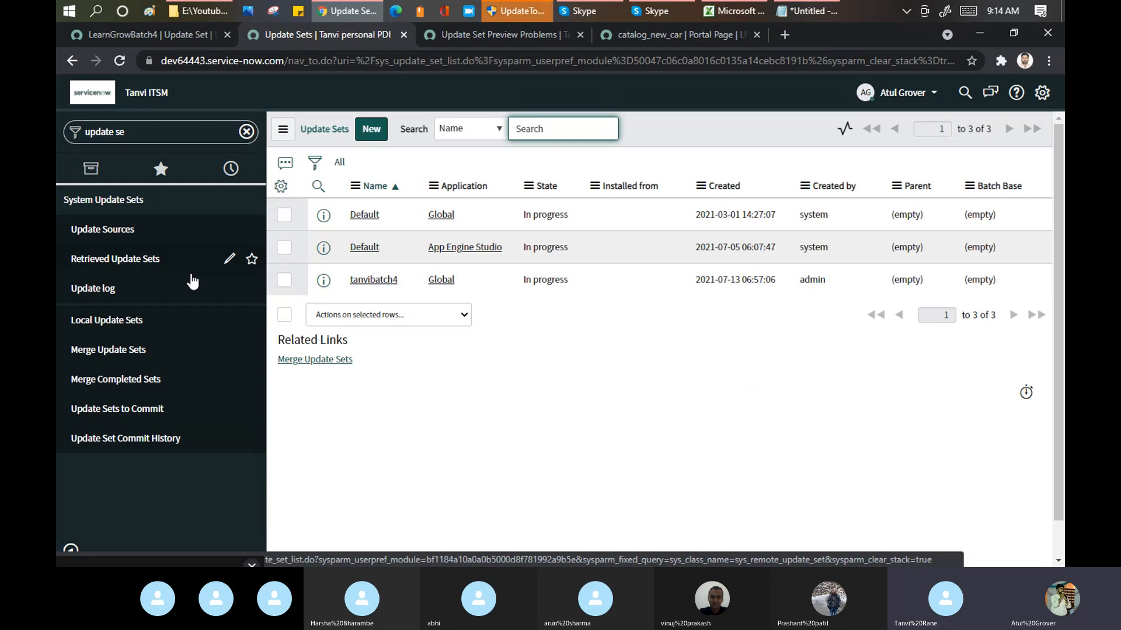
pyautogui.click(124, 267)
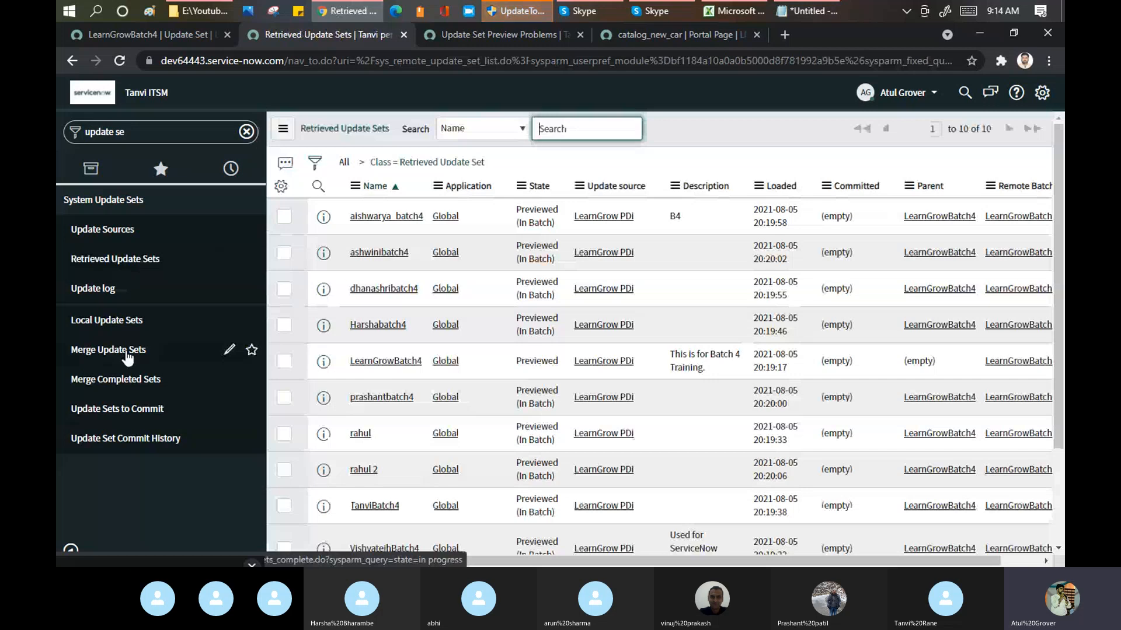
pyautogui.click(106, 410)
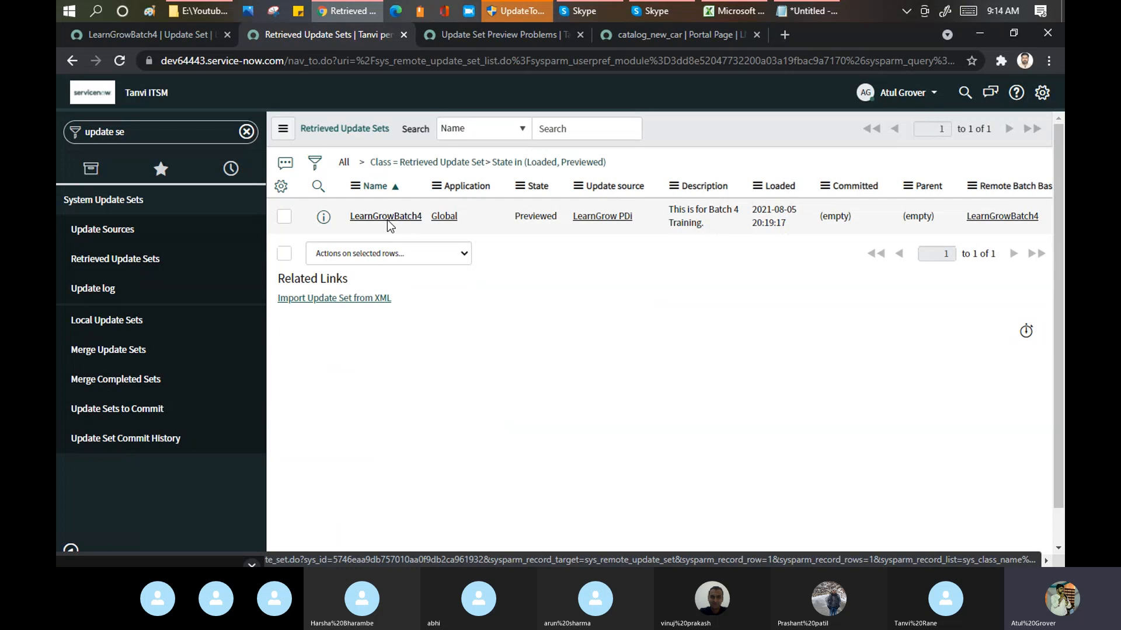
pyautogui.click(387, 217)
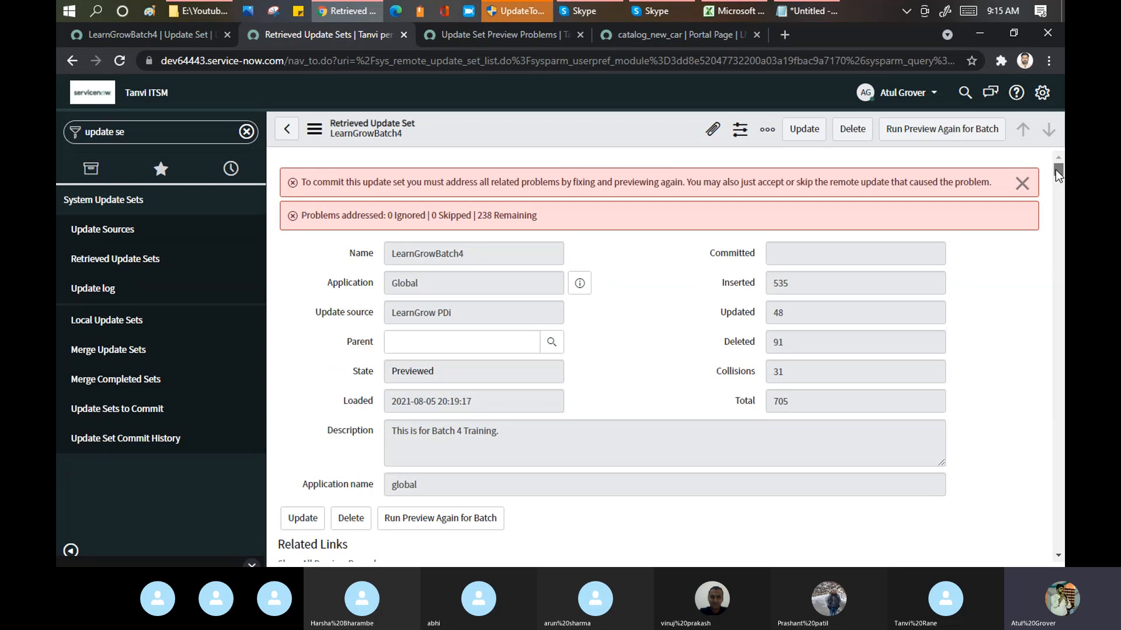
# Step: In LearnGrowBatch4's preview problems for the batch, select all problems on the first page and skip their remote updates
pyautogui.moveTo(1055, 170); pyautogui.dragTo(1057, 183)
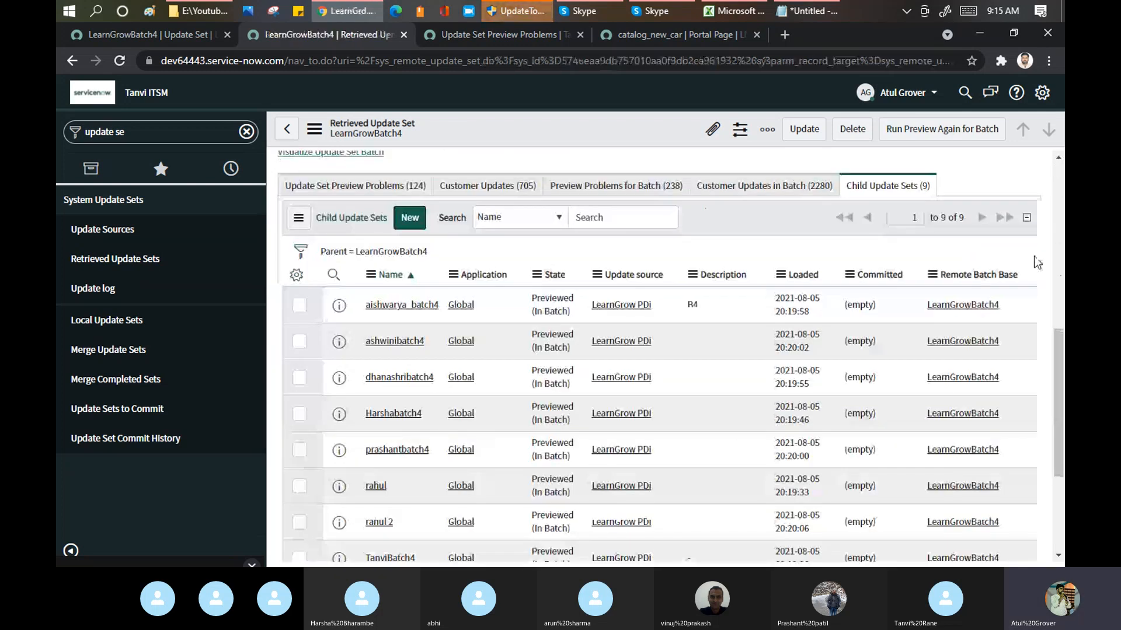
pyautogui.click(348, 191)
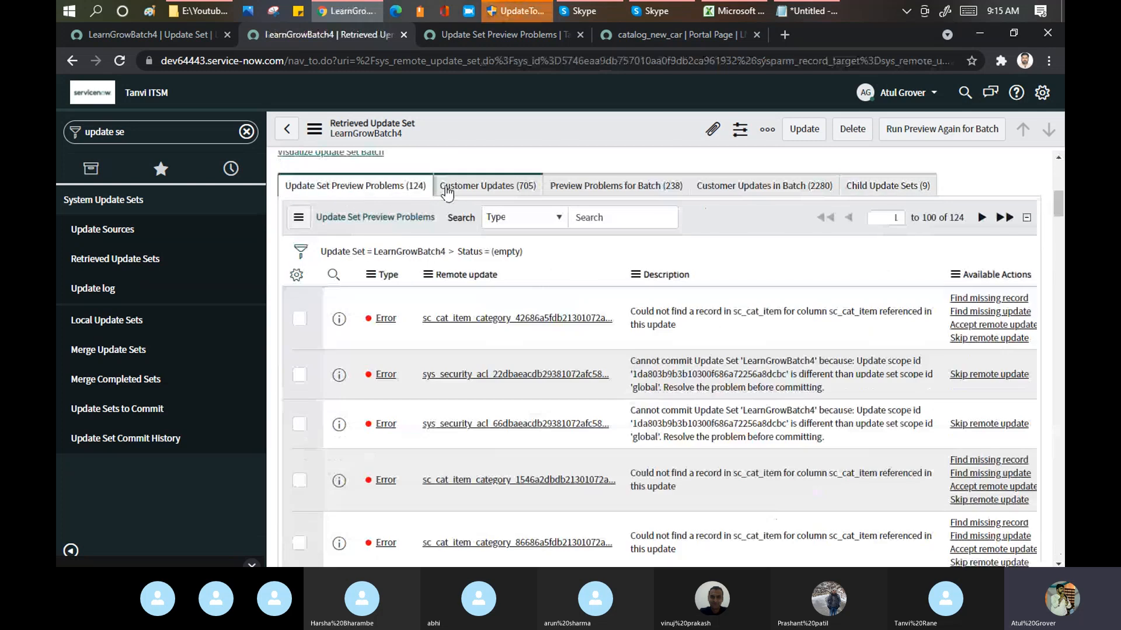
pyautogui.click(604, 193)
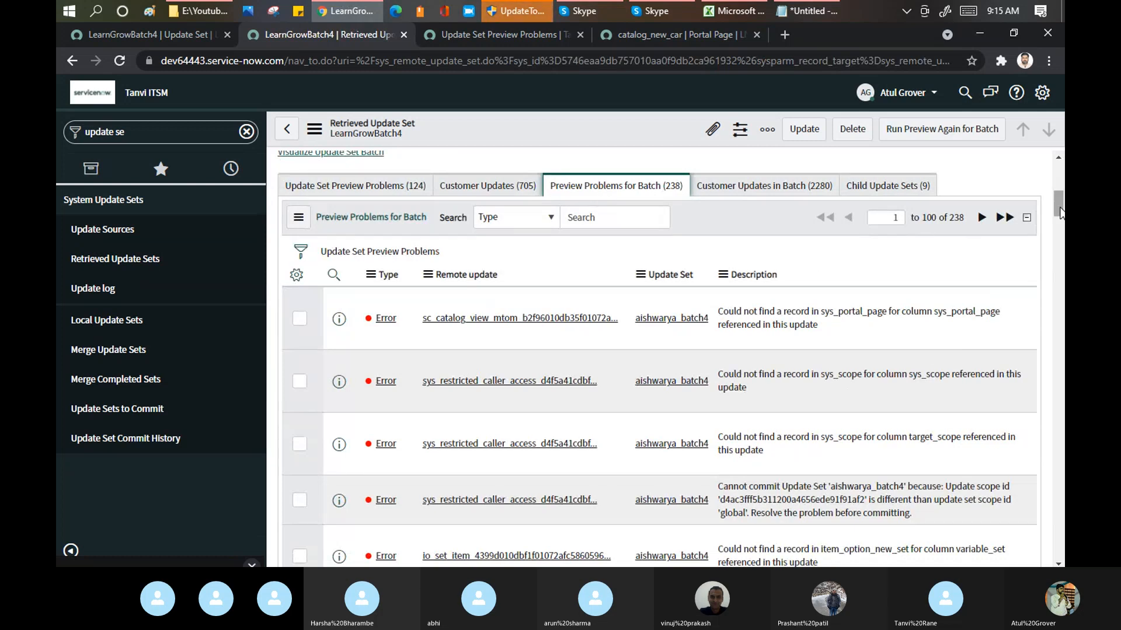
pyautogui.moveTo(1057, 208); pyautogui.dragTo(1062, 547)
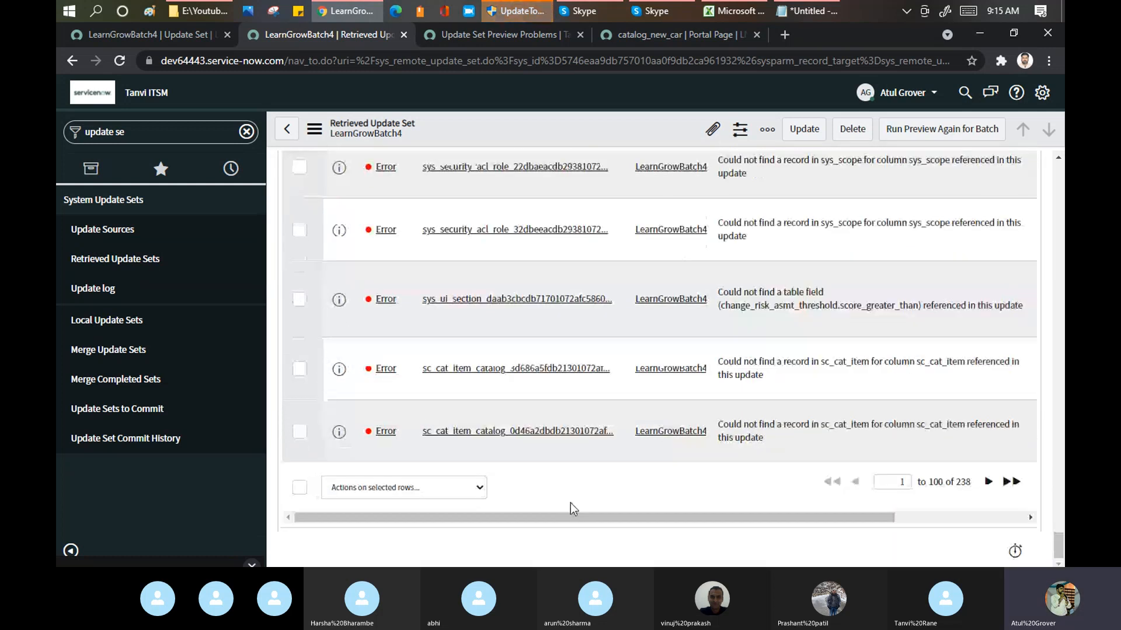
pyautogui.click(299, 488)
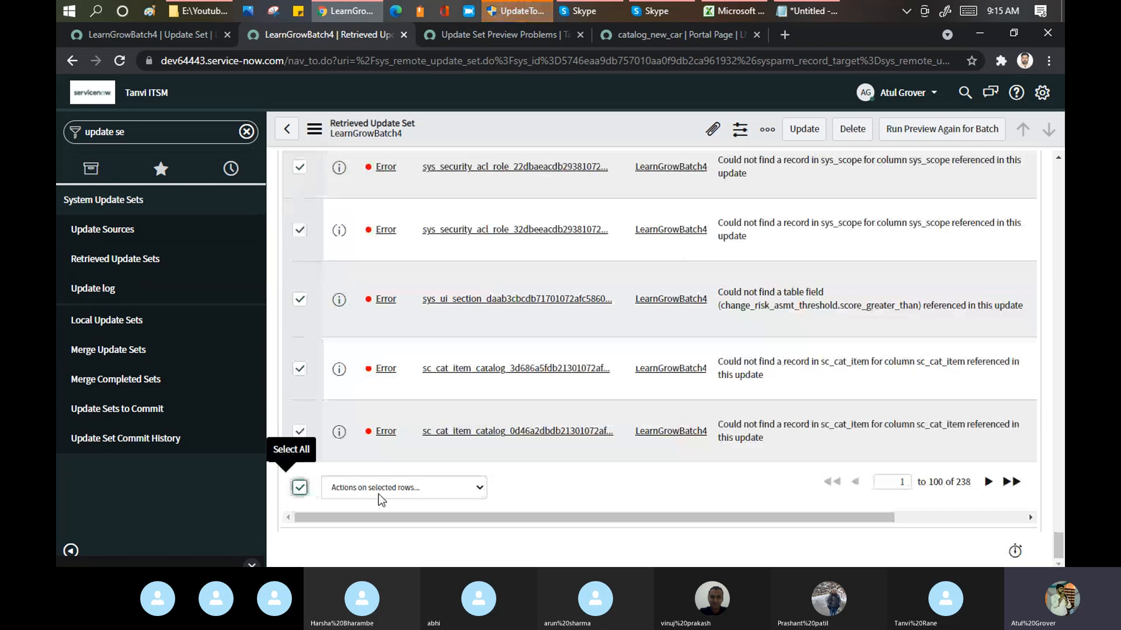
pyautogui.click(394, 492)
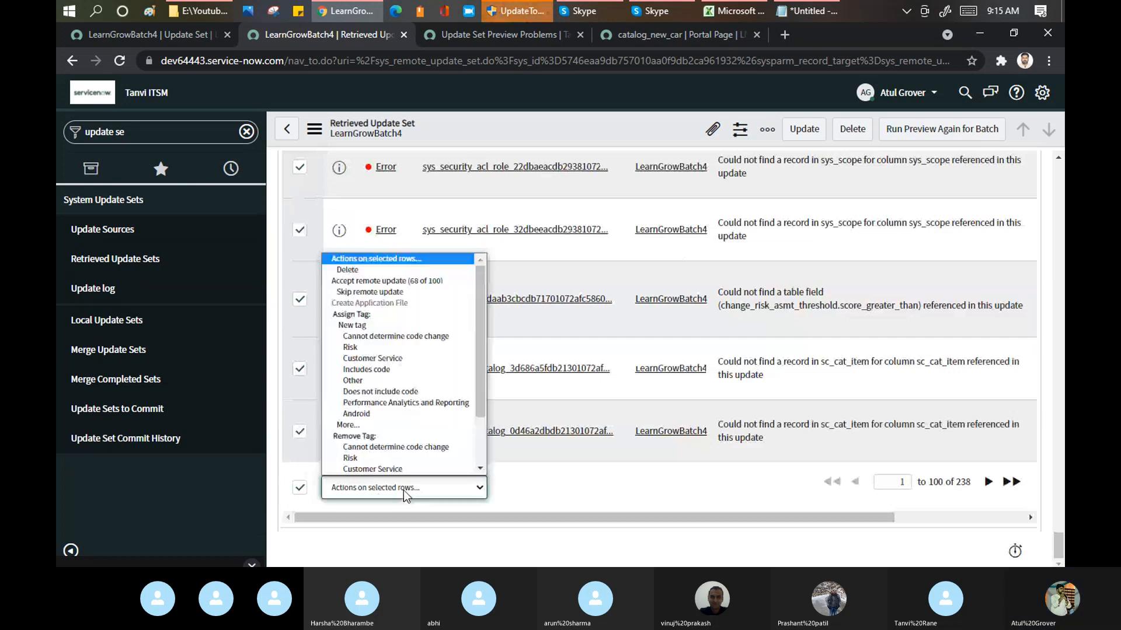
pyautogui.click(409, 291)
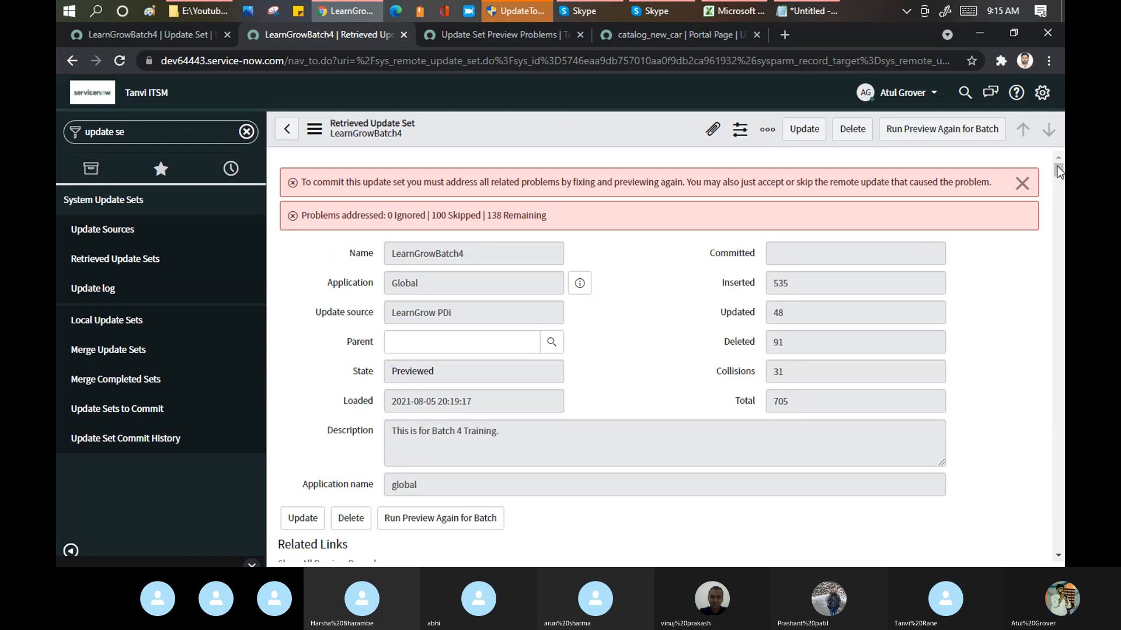
# Step: Open the preview problems list for the LearnGrowBatch4 batch in a new window
pyautogui.moveTo(1057, 167); pyautogui.dragTo(1063, 128)
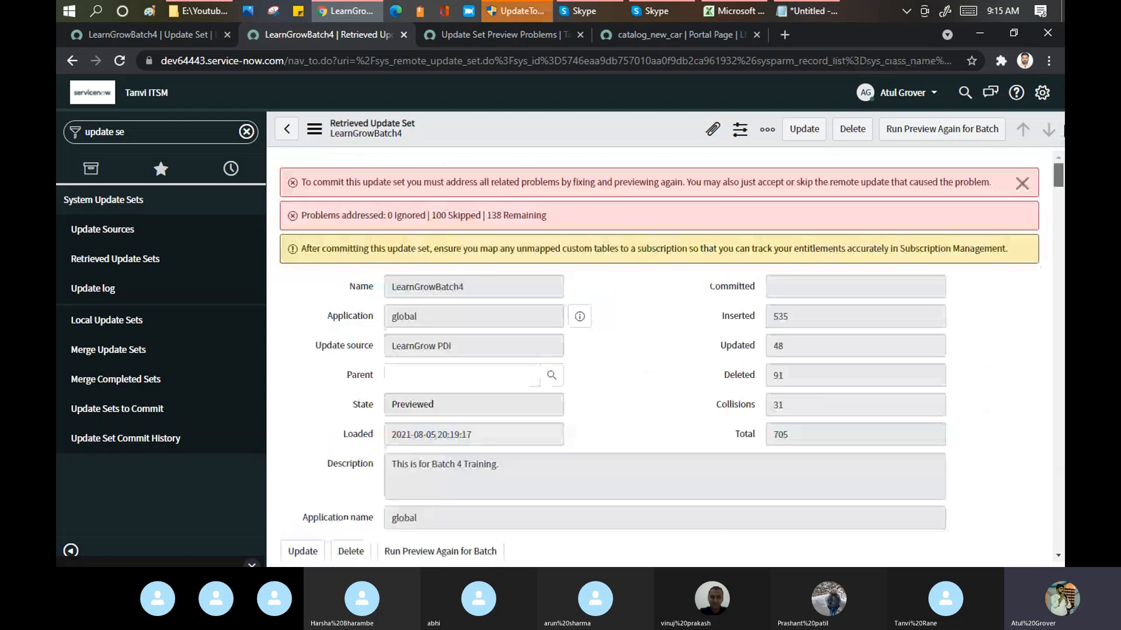
pyautogui.scroll(-7, 1057, 177)
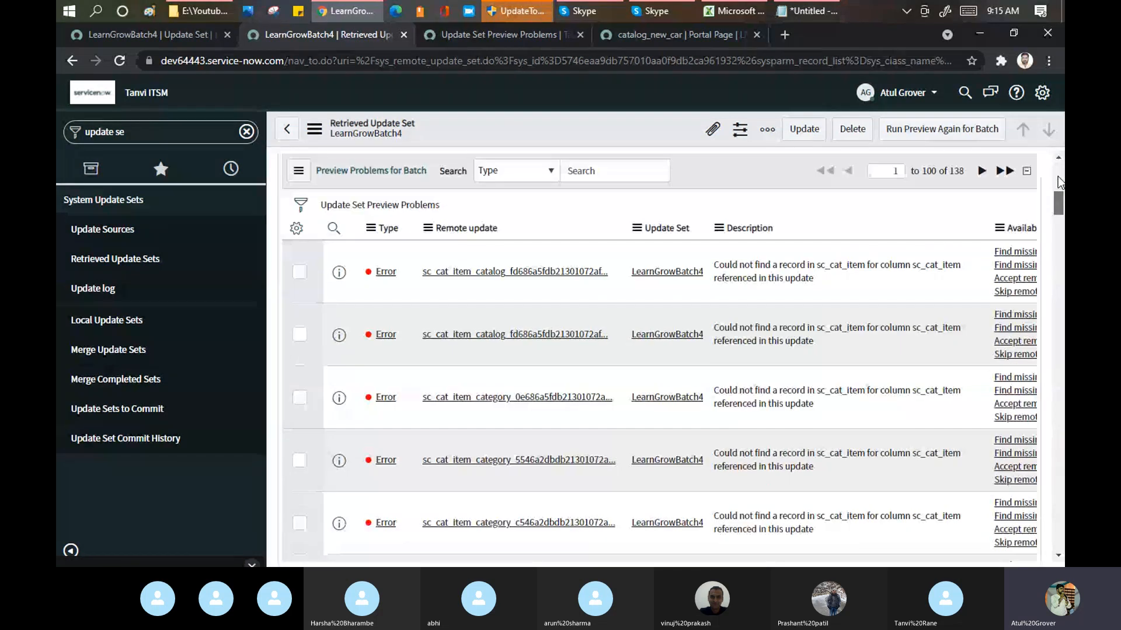
pyautogui.rightClick(396, 236)
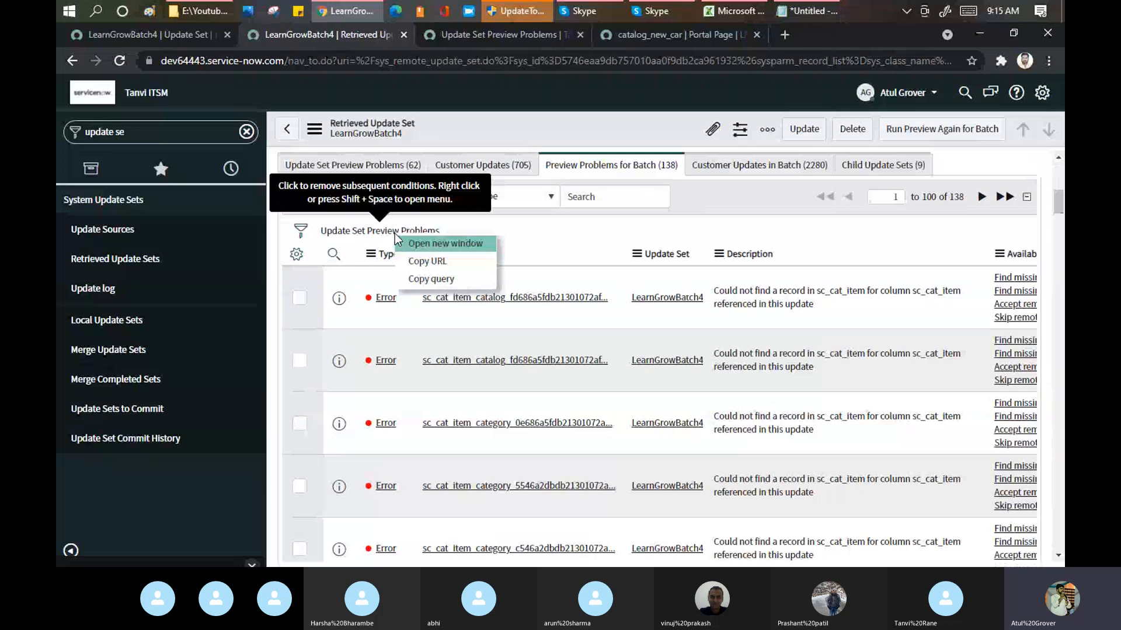
pyautogui.click(425, 240)
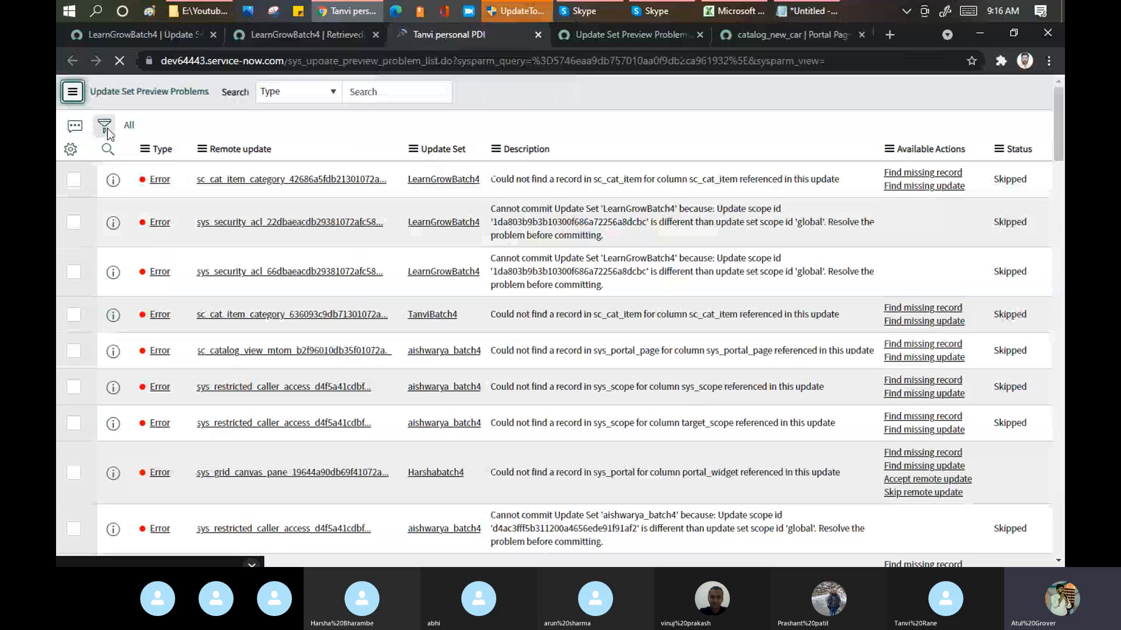
pyautogui.click(72, 93)
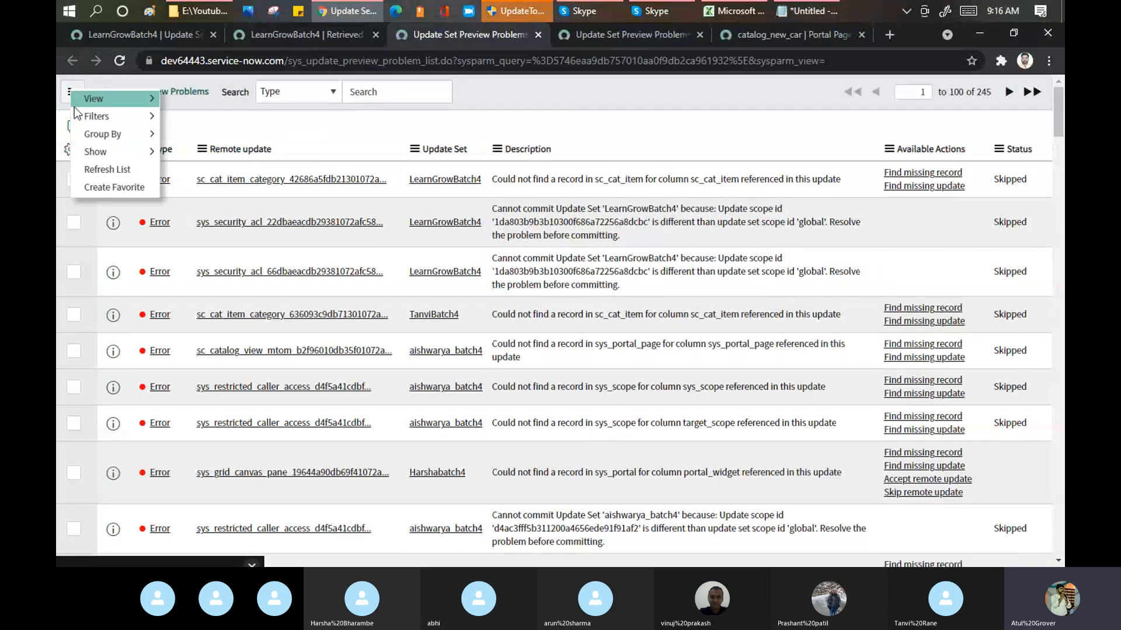
pyautogui.click(332, 129)
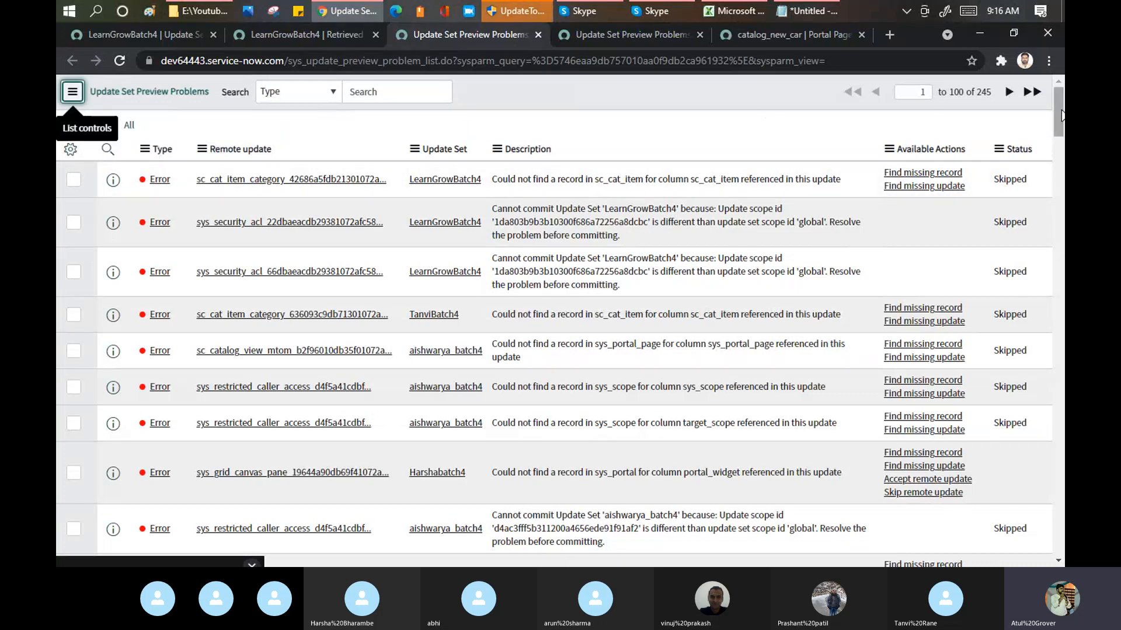
# Step: Filter out the preview problems whose status is Skipped
pyautogui.moveTo(1062, 117); pyautogui.dragTo(1063, 531)
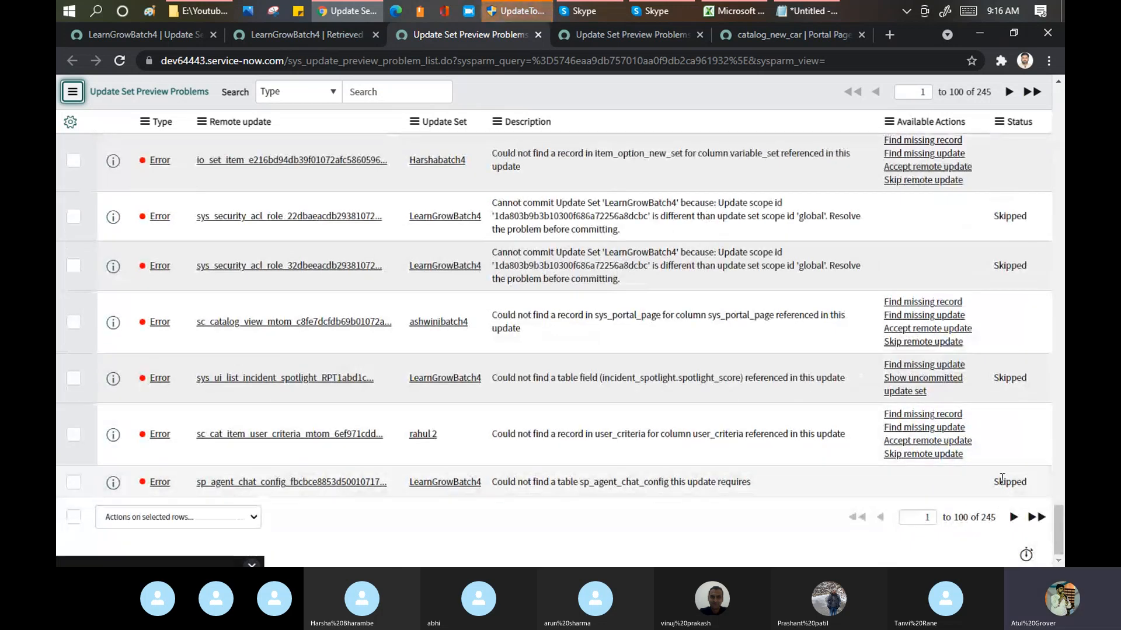
pyautogui.rightClick(1002, 480)
pyautogui.click(933, 407)
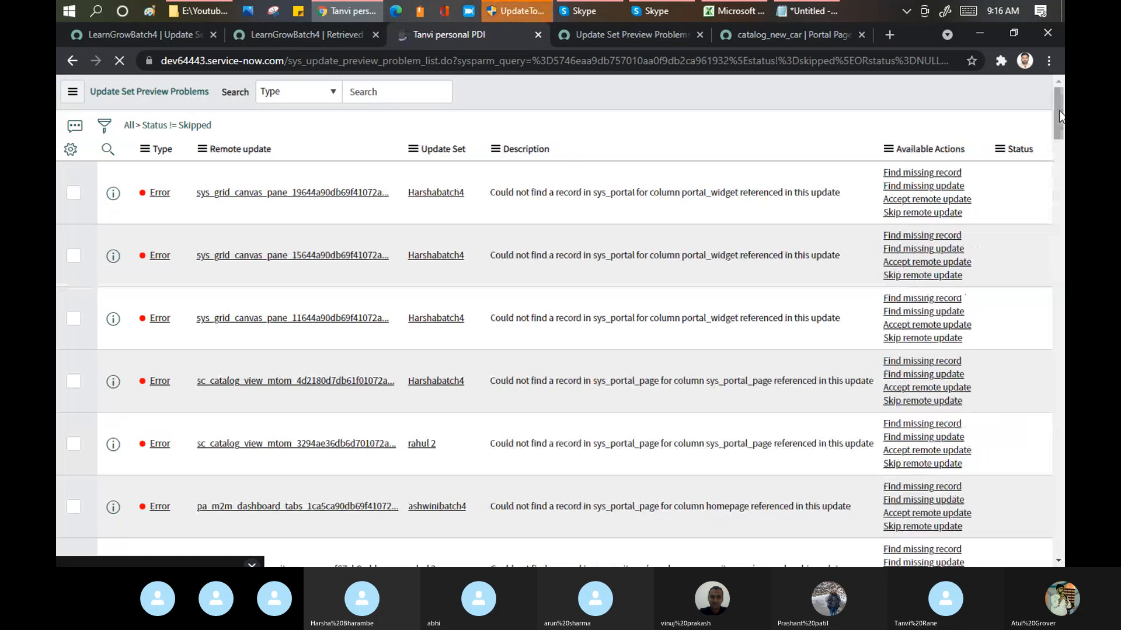
# Step: Select all unskipped preview problems on the first page of the filtered list and skip their remote updates
pyautogui.moveTo(1060, 116); pyautogui.dragTo(1063, 505)
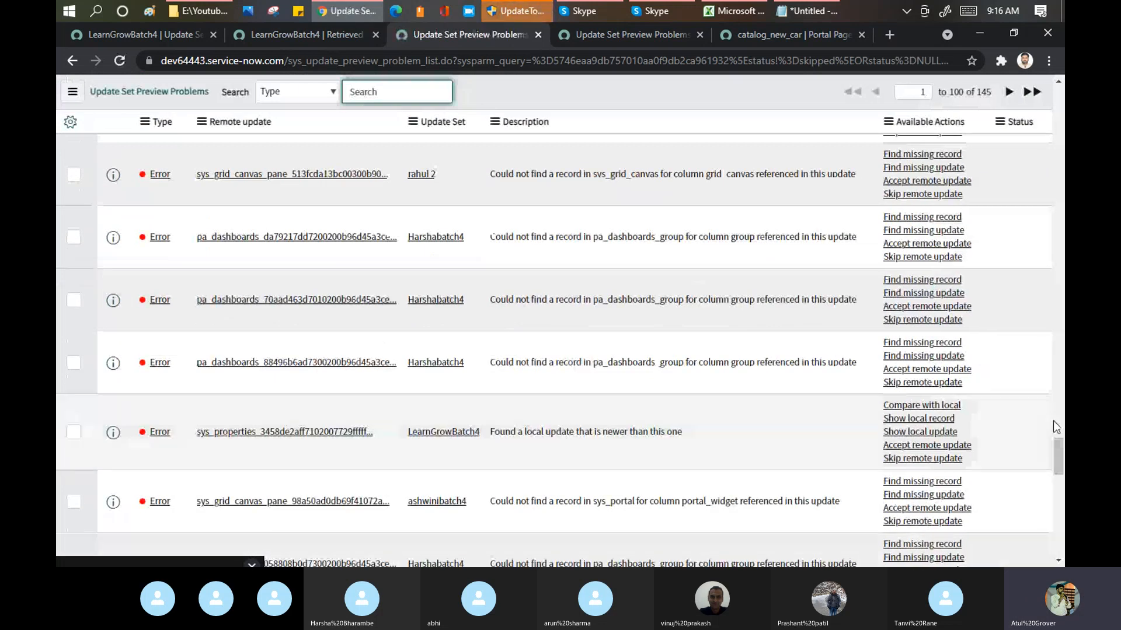
pyautogui.moveTo(1056, 457); pyautogui.dragTo(1057, 546)
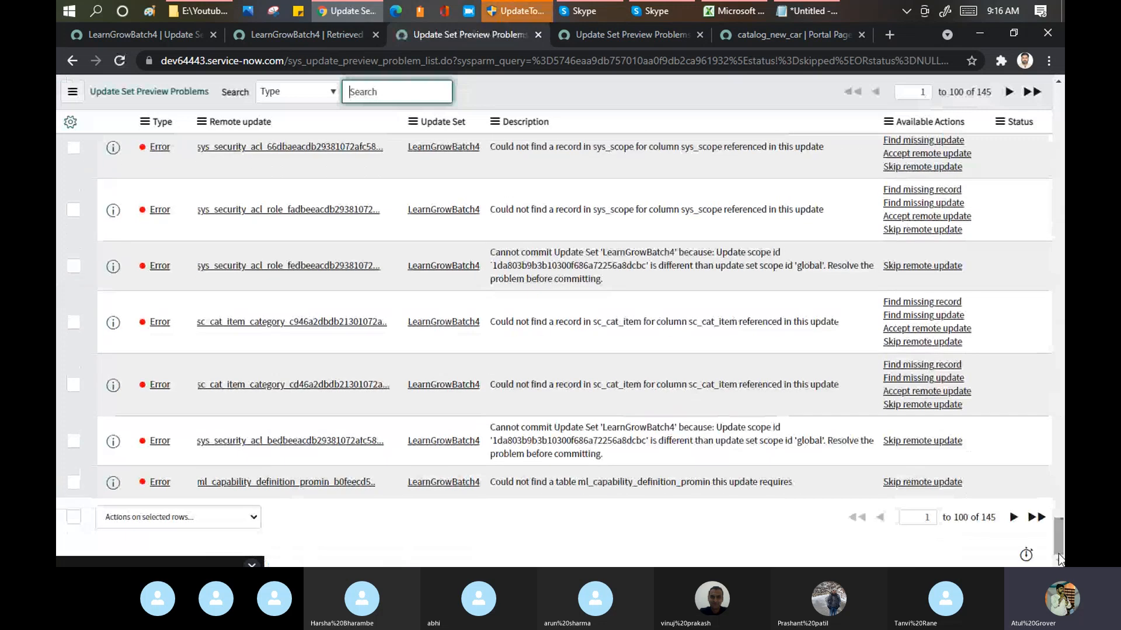
pyautogui.click(77, 519)
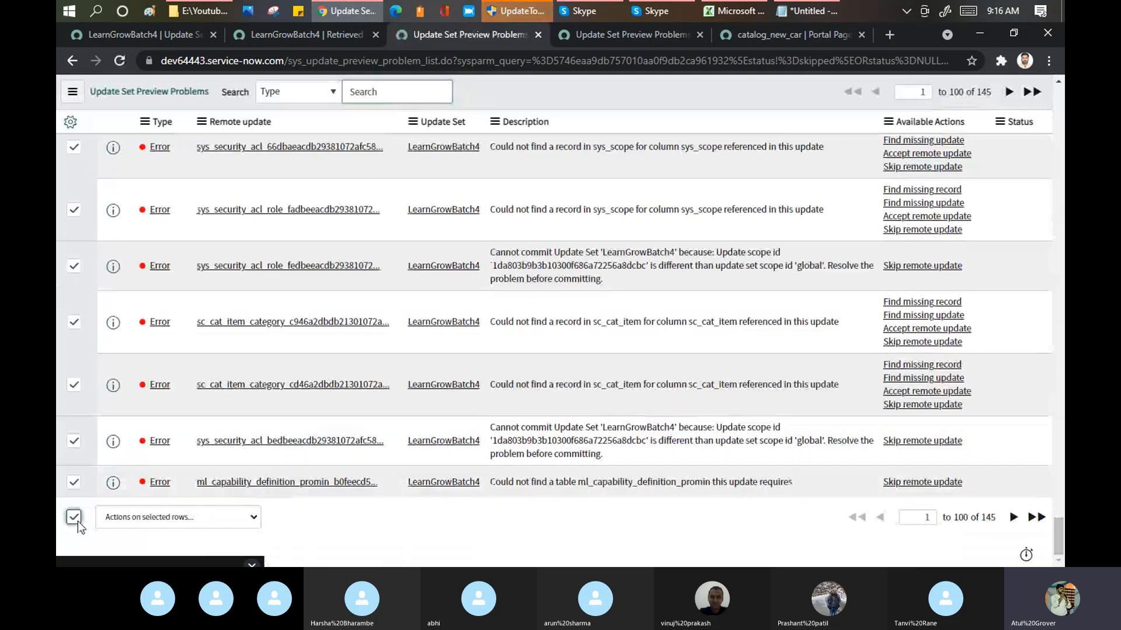
pyautogui.click(158, 518)
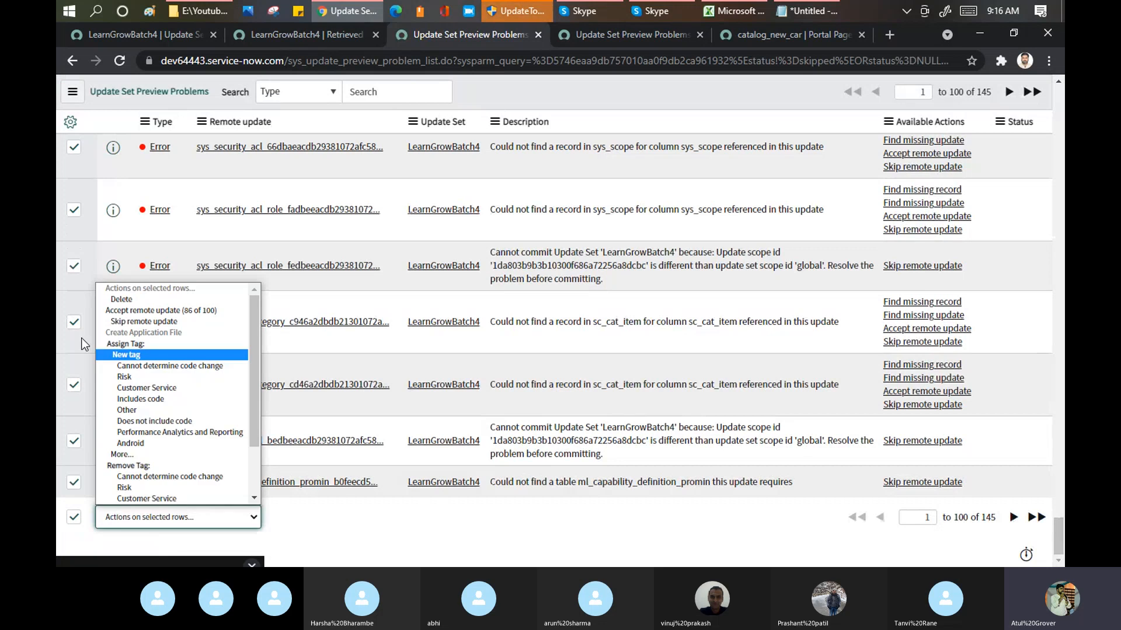
pyautogui.click(134, 322)
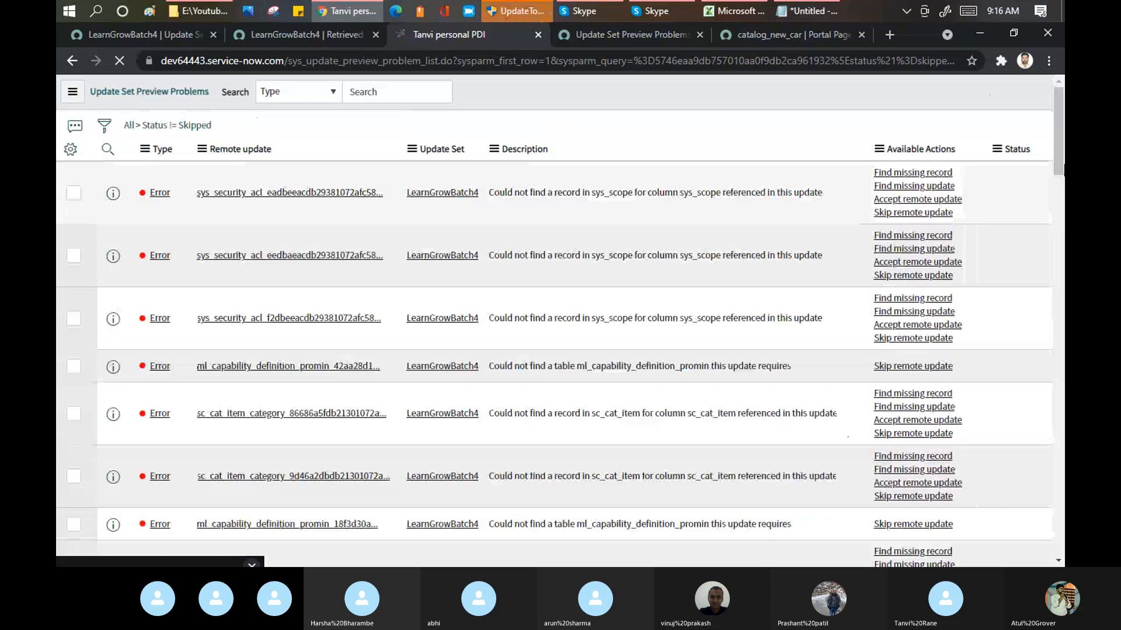
# Step: Filter the preview problems whose status is Skip (Collision) out of the remaining list
pyautogui.moveTo(1057, 121); pyautogui.dragTo(1063, 516)
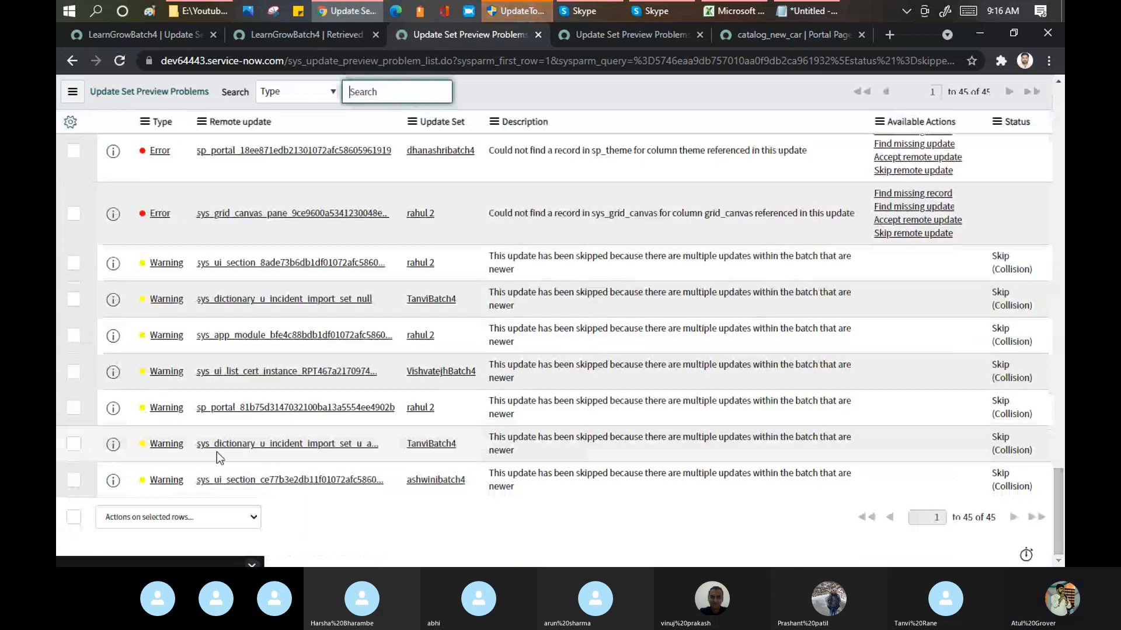
pyautogui.click(73, 517)
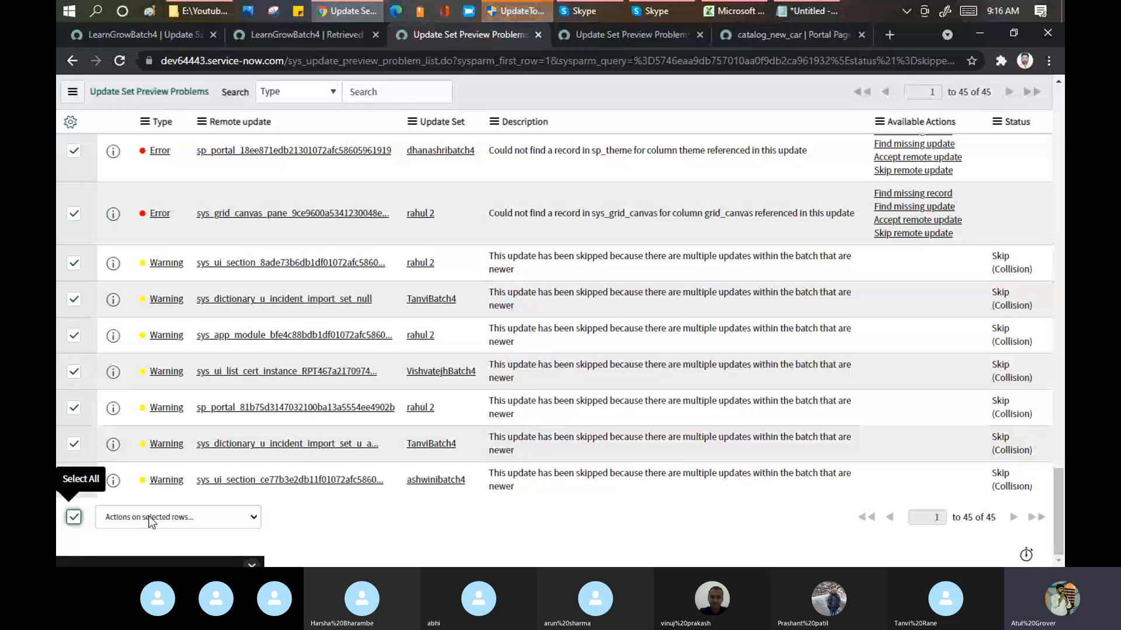
pyautogui.click(172, 517)
pyautogui.scroll(-1, 226, 489)
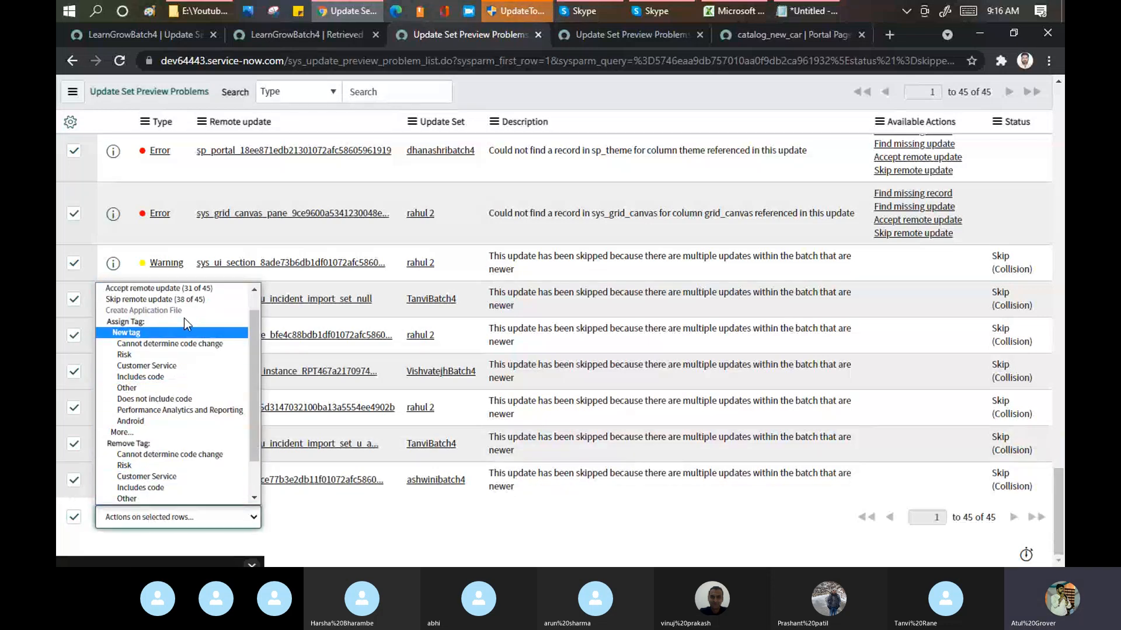
pyautogui.rightClick(1015, 261)
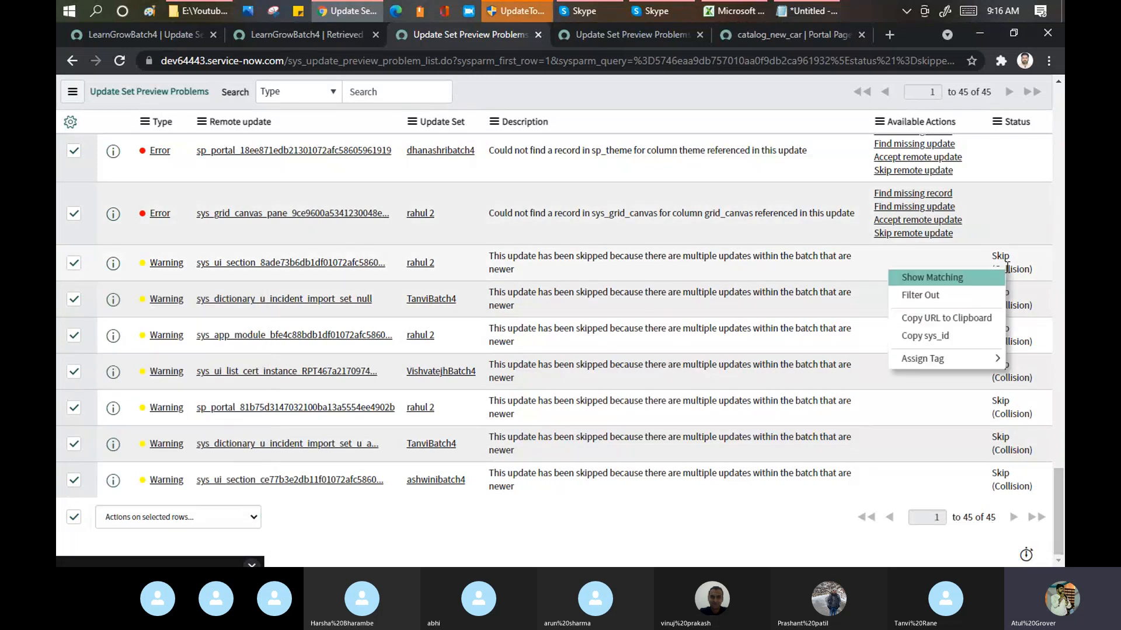
pyautogui.click(966, 295)
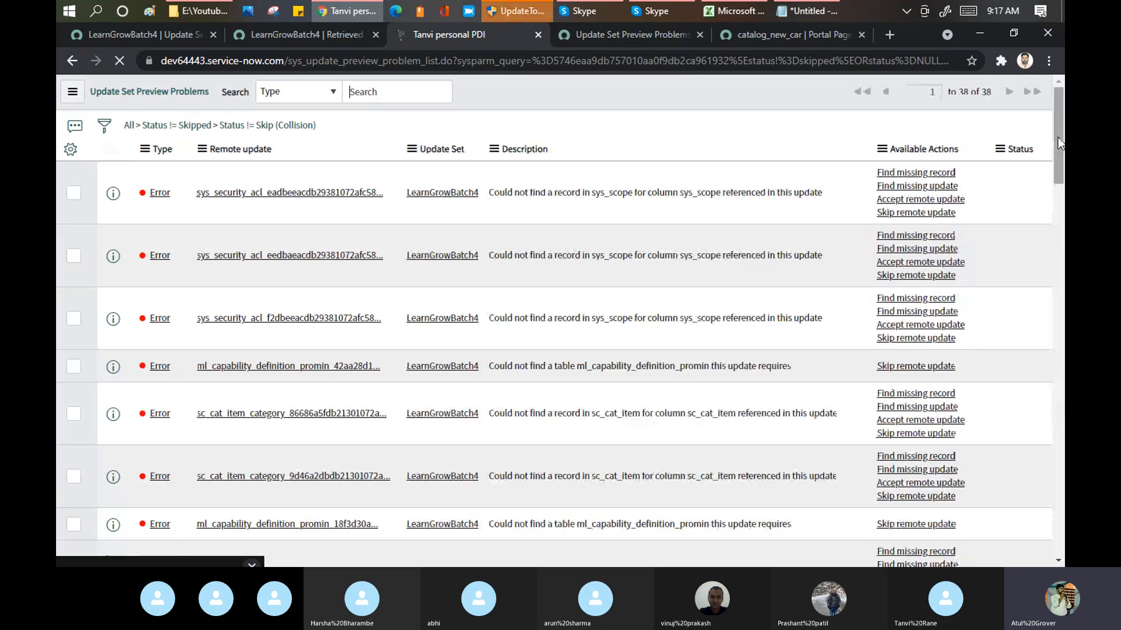
# Step: Select all remaining preview problems that have no status and skip their remote updates
pyautogui.moveTo(1059, 139); pyautogui.dragTo(1059, 513)
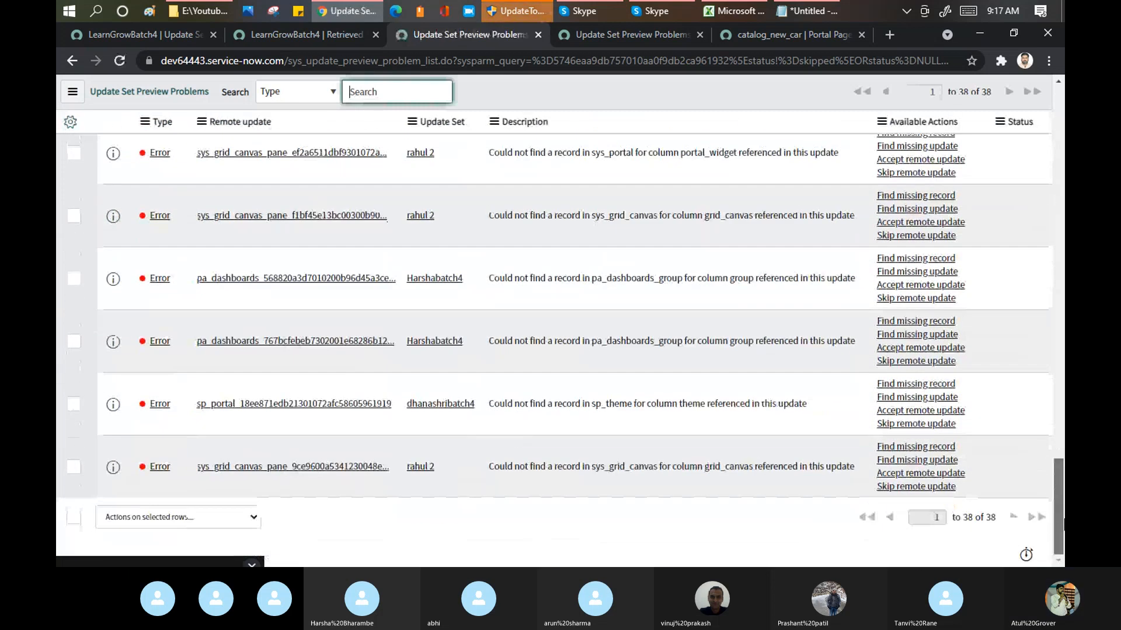
pyautogui.click(73, 519)
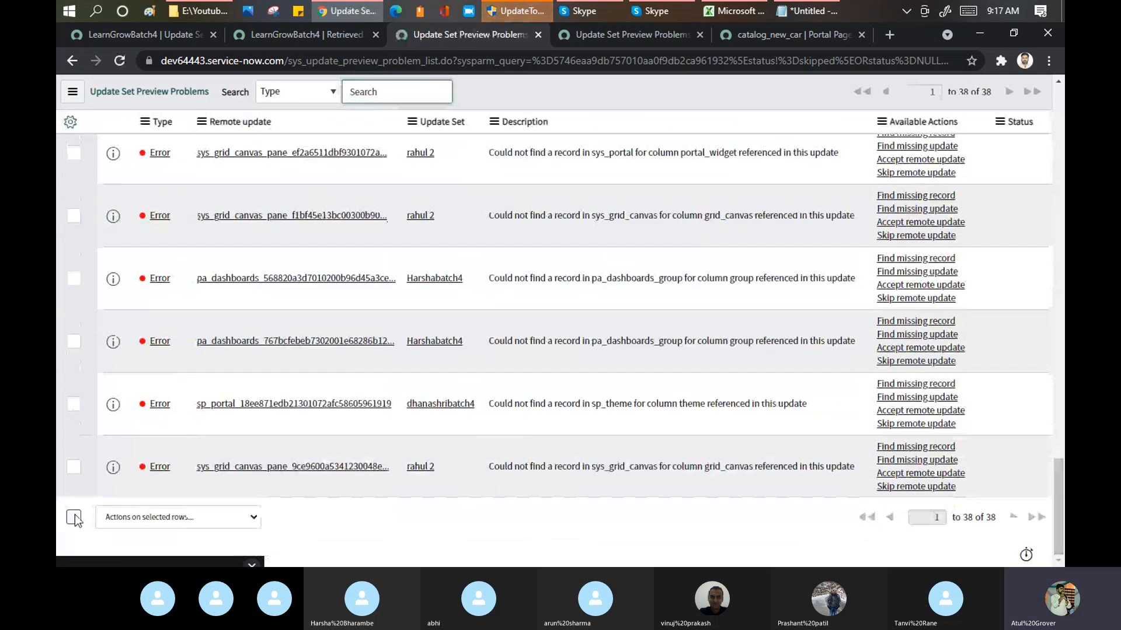
pyautogui.click(154, 517)
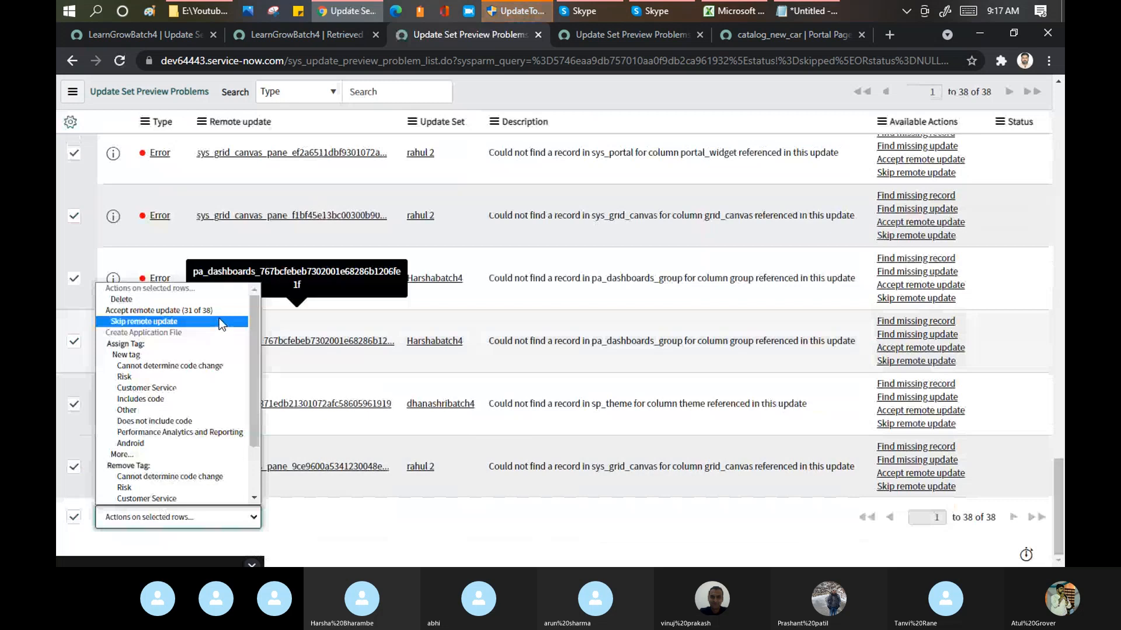
pyautogui.click(213, 321)
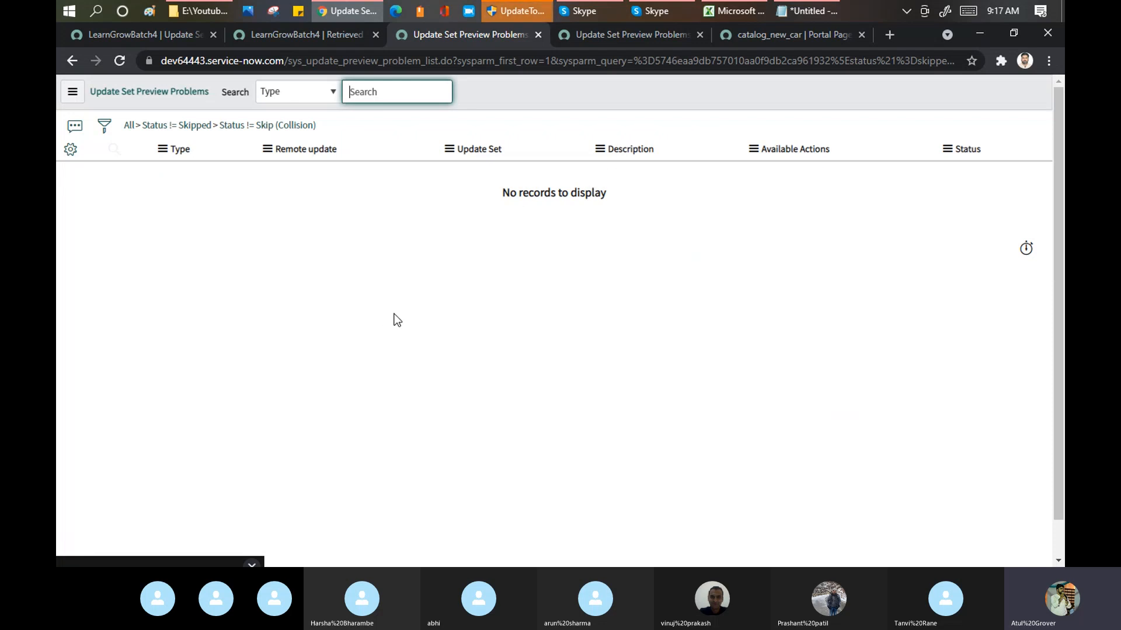
# Step: Return to the LearnGrowBatch4 retrieved update set, run the preview again for the batch and expand the result details
pyautogui.click(292, 39)
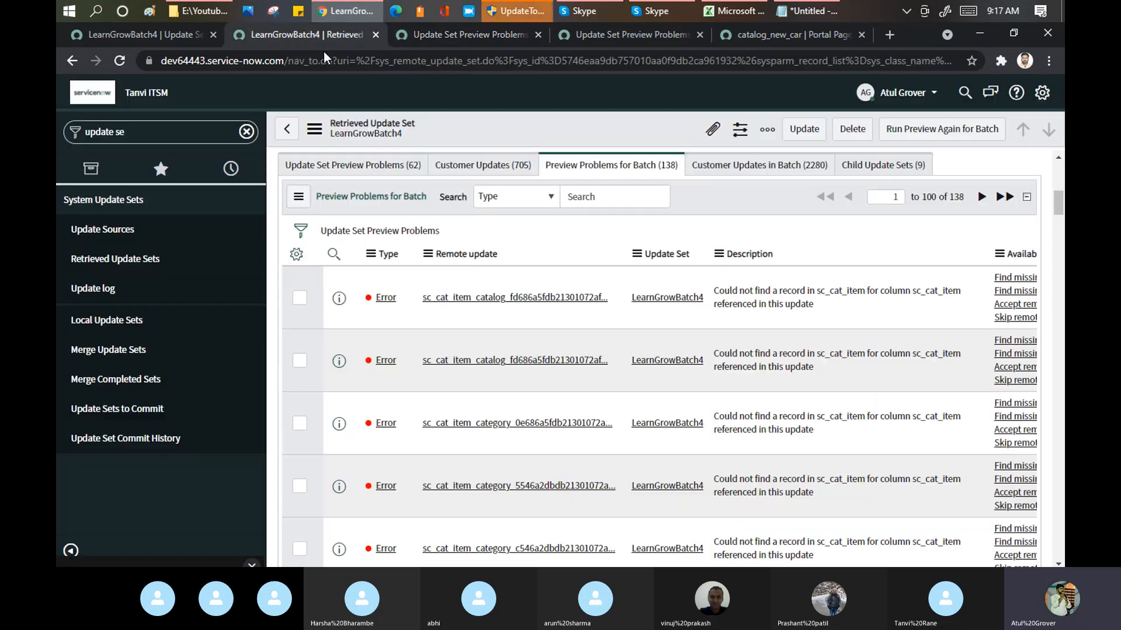
pyautogui.click(916, 130)
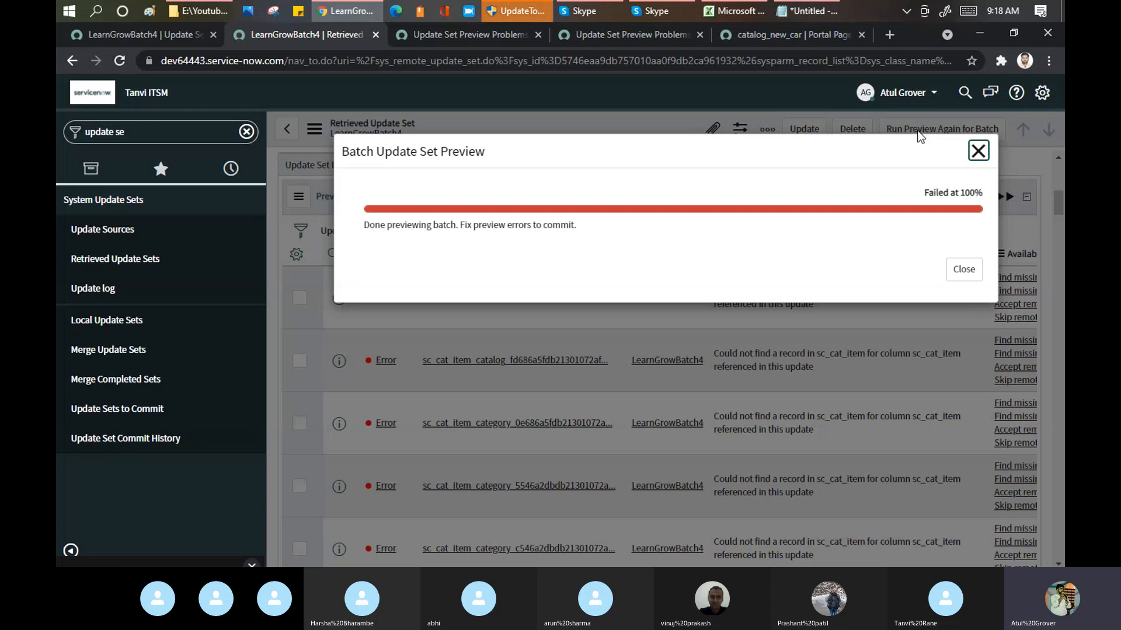
pyautogui.click(531, 227)
pyautogui.click(531, 227)
pyautogui.click(531, 227)
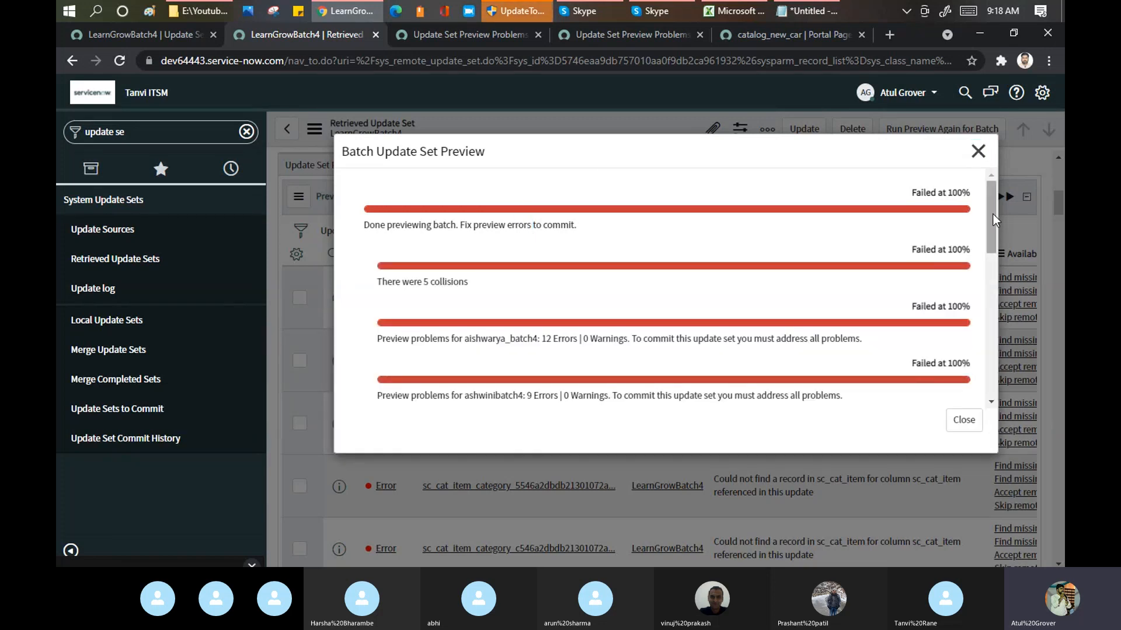
# Step: Review the preview result of each child update set, close the dialog and open the retrieved update sets list
pyautogui.moveTo(993, 215); pyautogui.dragTo(989, 365)
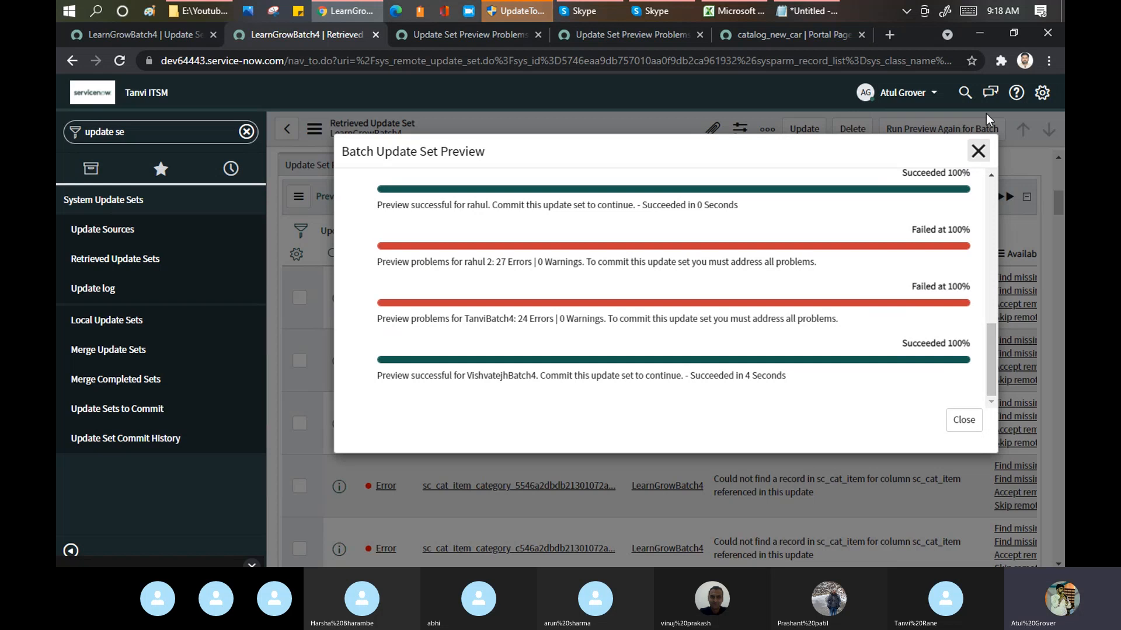
pyautogui.click(980, 154)
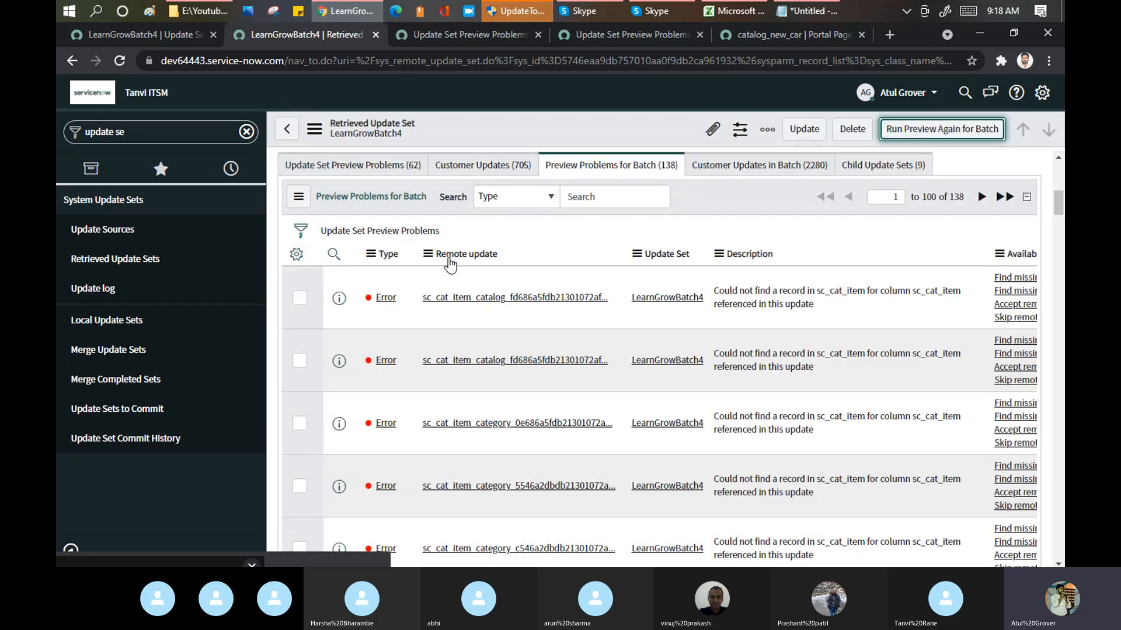
pyautogui.click(122, 259)
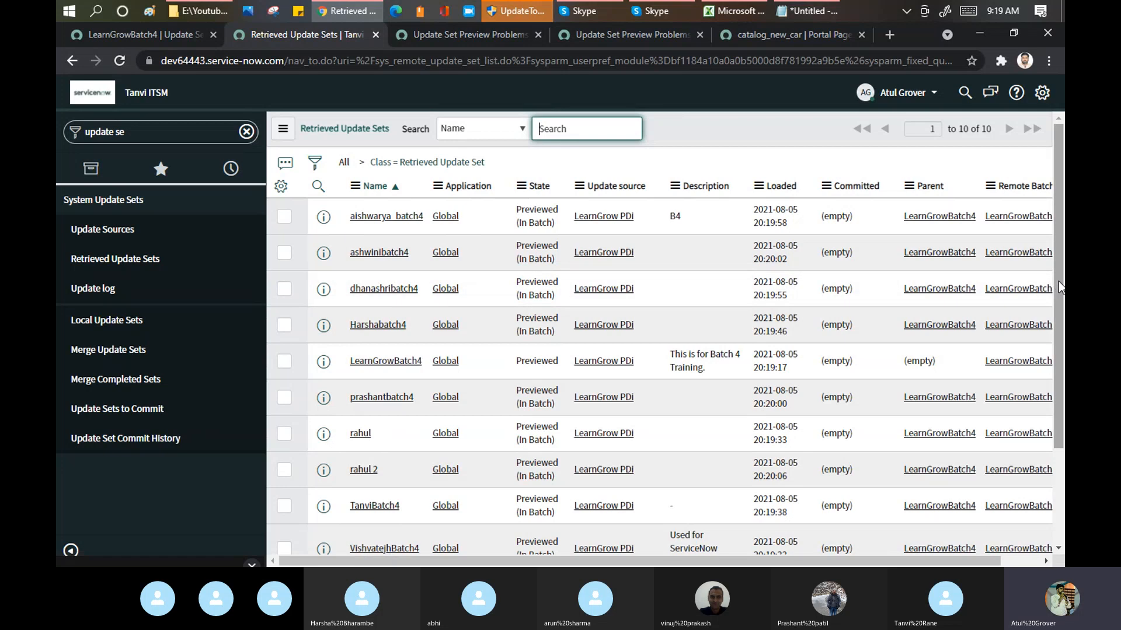
# Step: Review the customer updates of the VishvatejhBatch4 retrieved update set and display the target instance's local update sets
pyautogui.moveTo(1059, 282); pyautogui.dragTo(1064, 370)
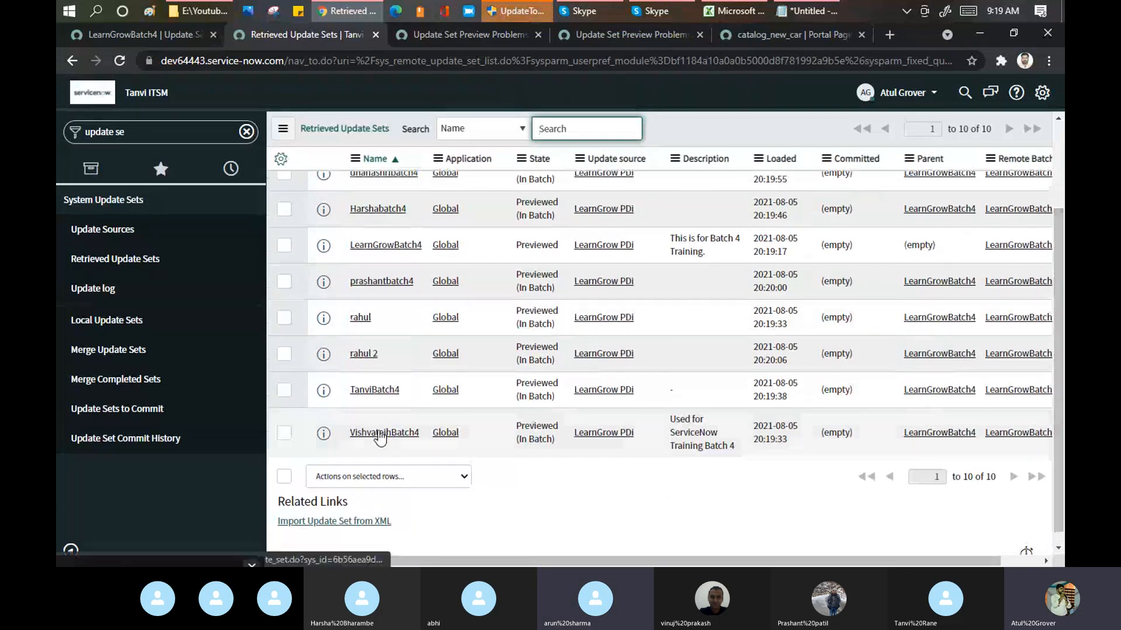
pyautogui.click(379, 432)
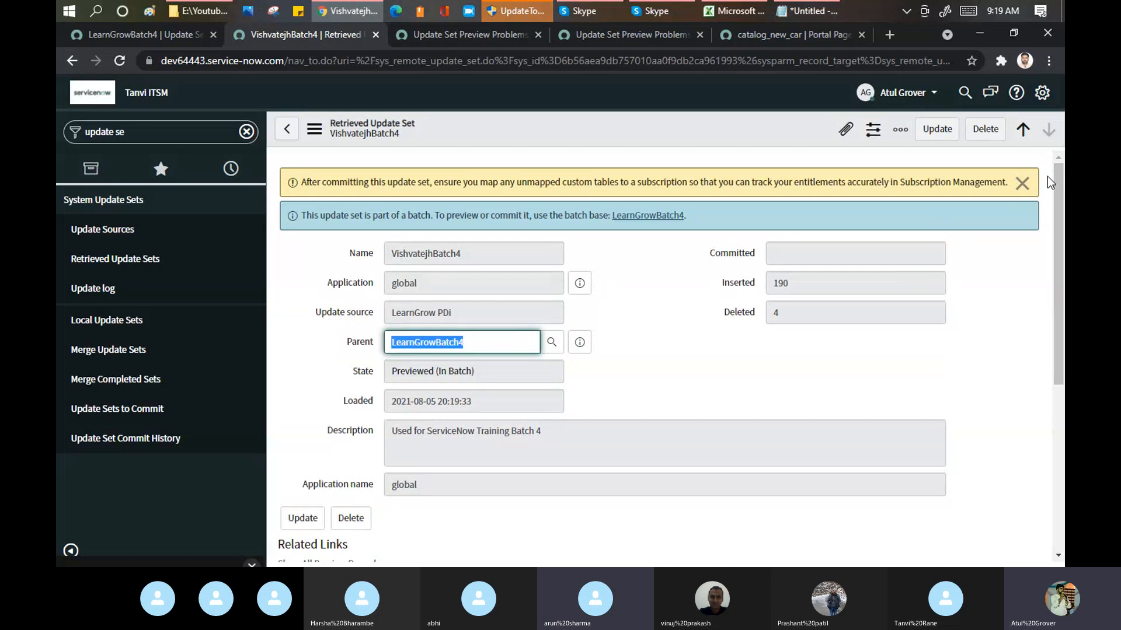
pyautogui.moveTo(1059, 179); pyautogui.dragTo(1059, 306)
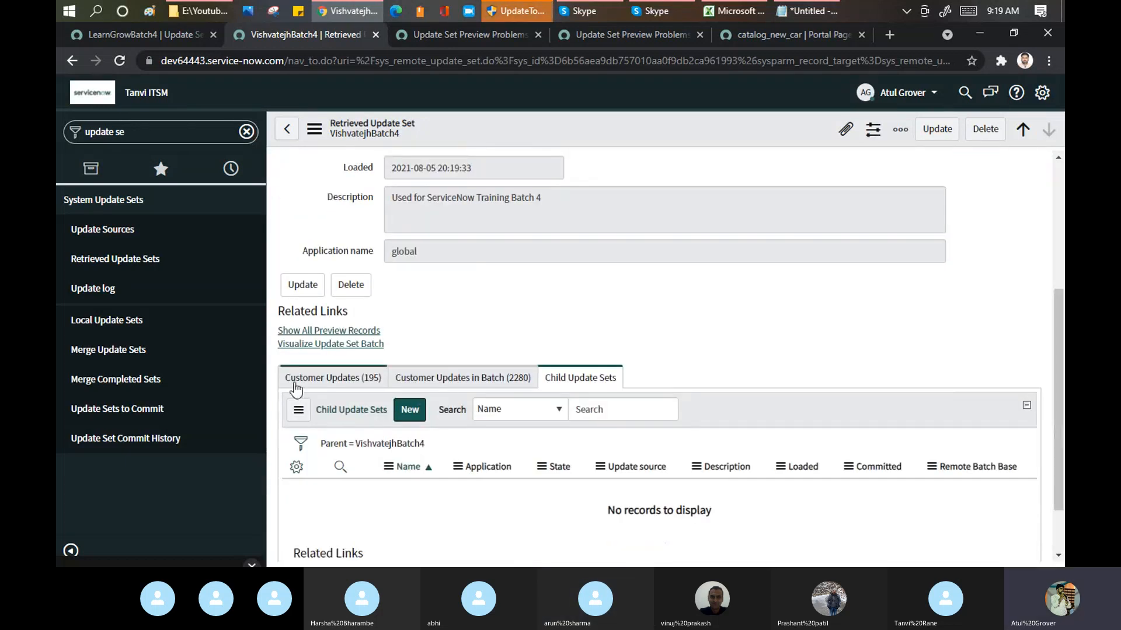
pyautogui.click(320, 386)
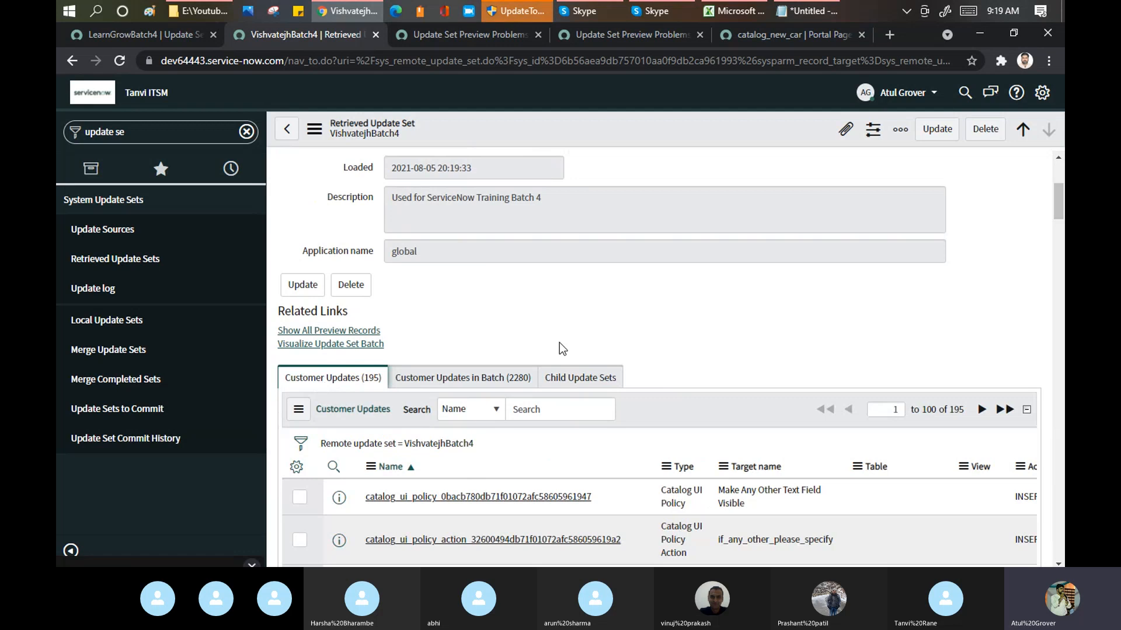
pyautogui.moveTo(1056, 206)
pyautogui.mouseDown()
pyautogui.moveTo(1062, 506)
pyautogui.moveTo(1062, 188)
pyautogui.mouseUp()
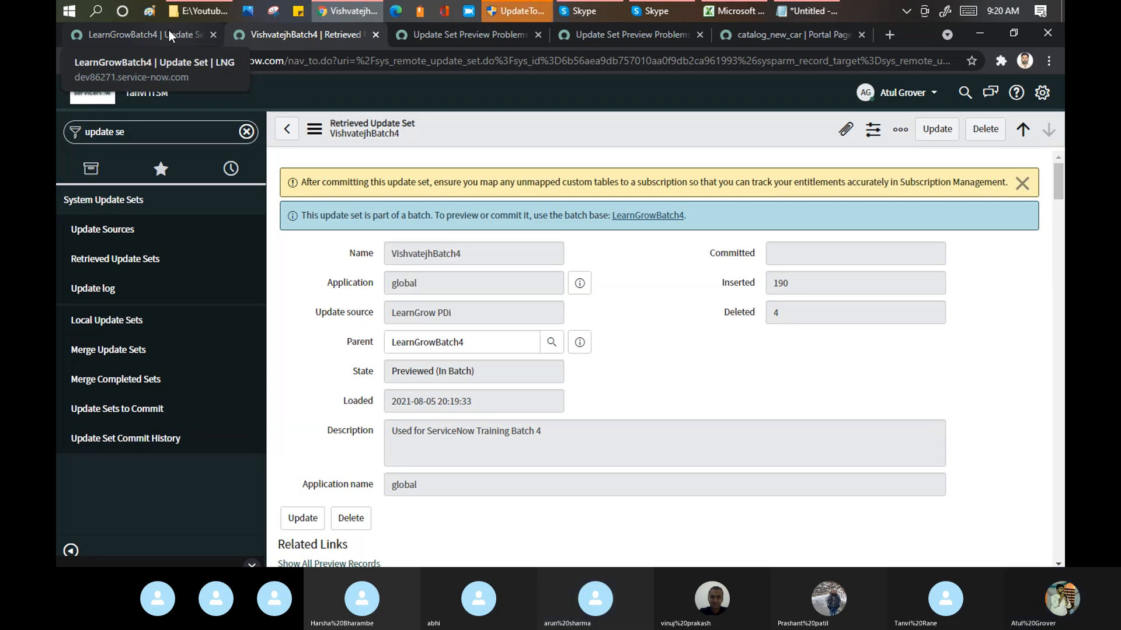
pyautogui.click(104, 325)
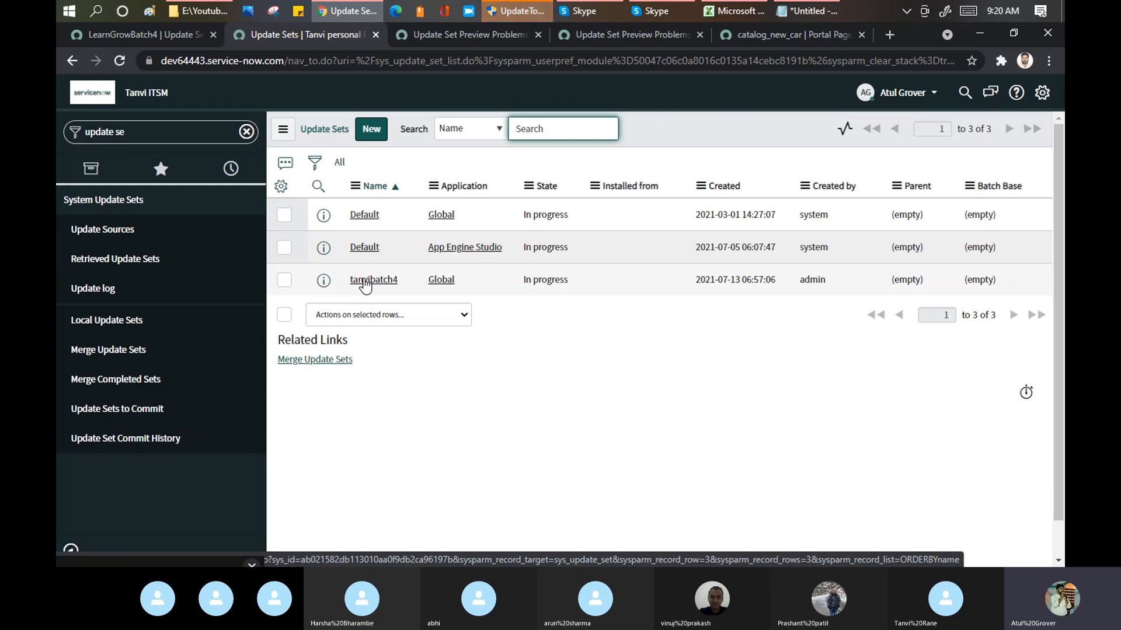
# Step: Try to open the portal page dev64443.service-now.com/lng in a new browser tab
pyautogui.click(890, 34)
pyautogui.write('dev6')
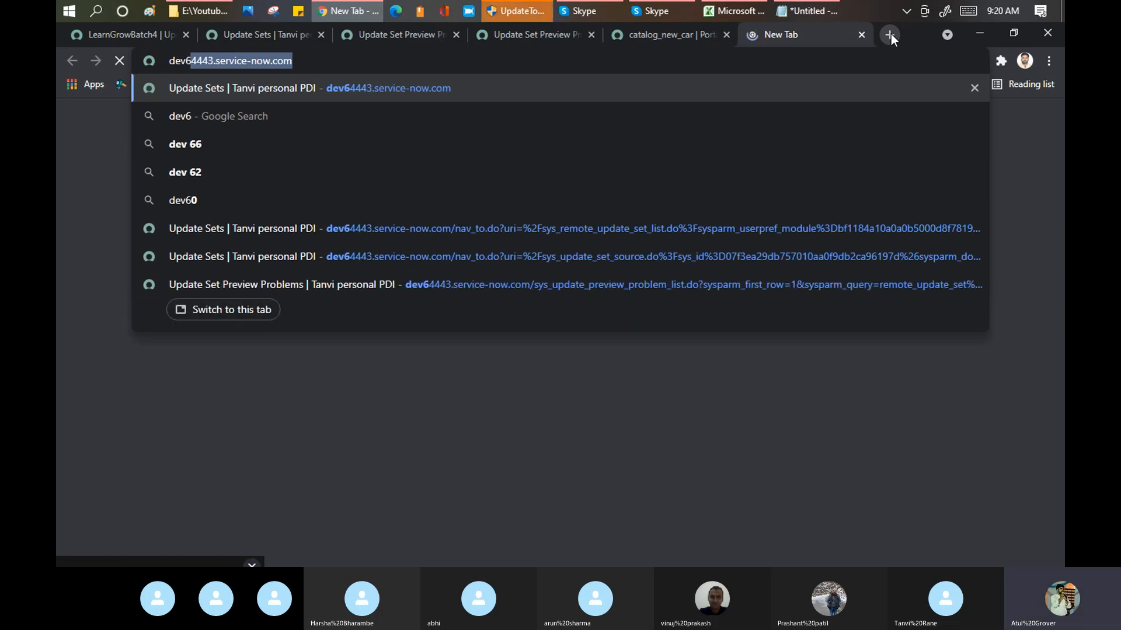
pyautogui.press('Right')
pyautogui.write('/lng')
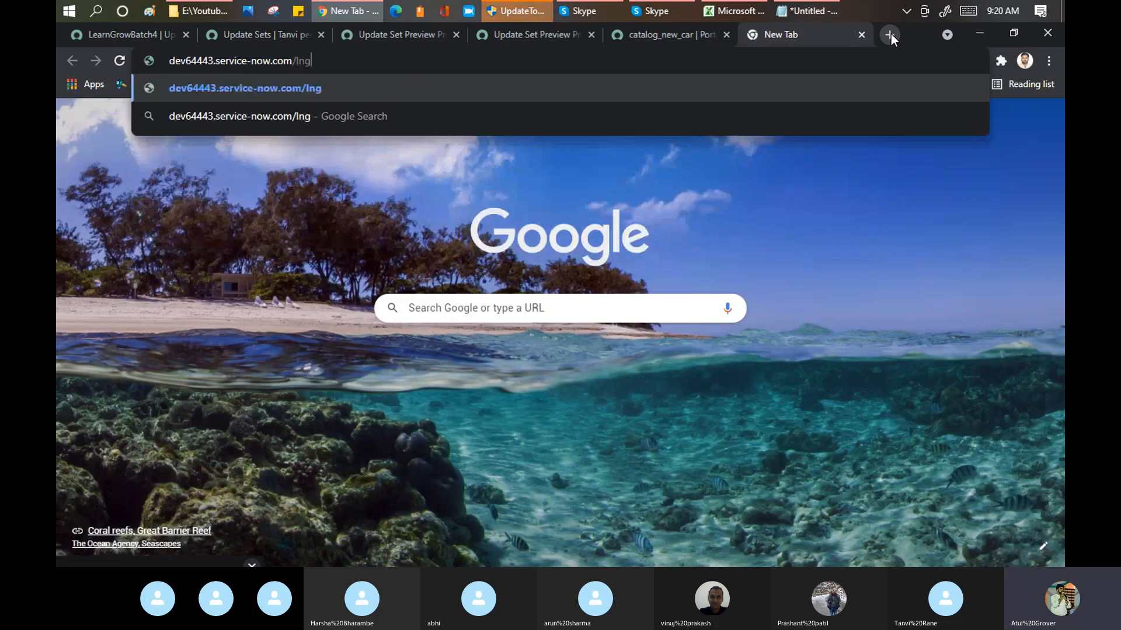
pyautogui.press('Return')
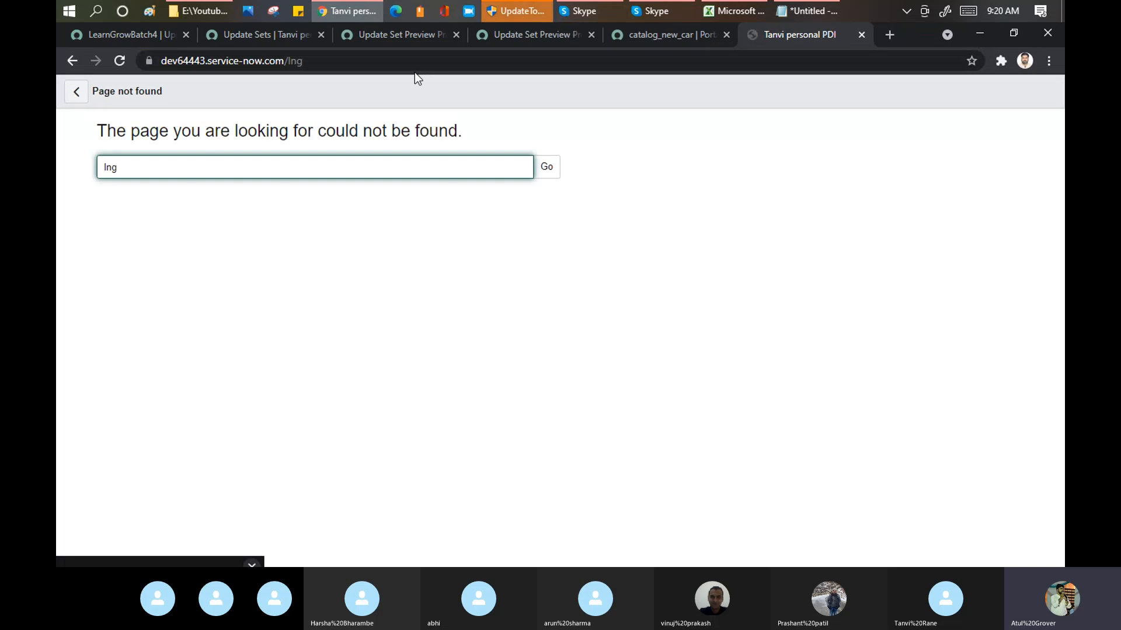
# Step: Change the portal address suffix to /sp and load the target instance's Service Portal home page
pyautogui.click(438, 60)
pyautogui.click(438, 60)
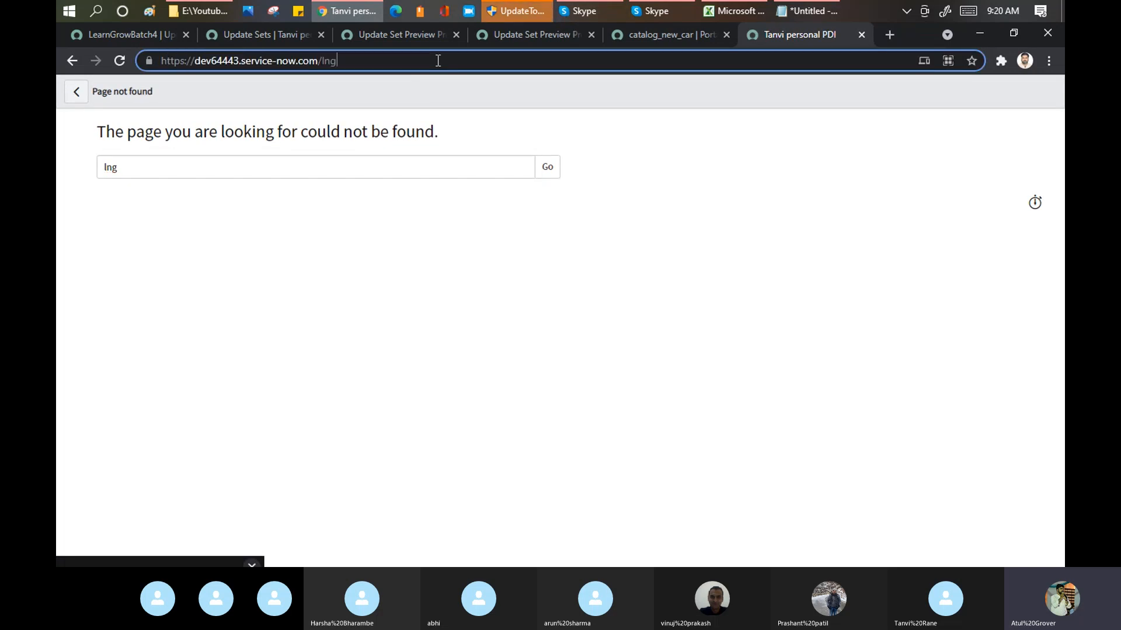
pyautogui.press('BackSpace')
pyautogui.press('BackSpace')
pyautogui.press('BackSpace')
pyautogui.write('sp')
pyautogui.press('Return')
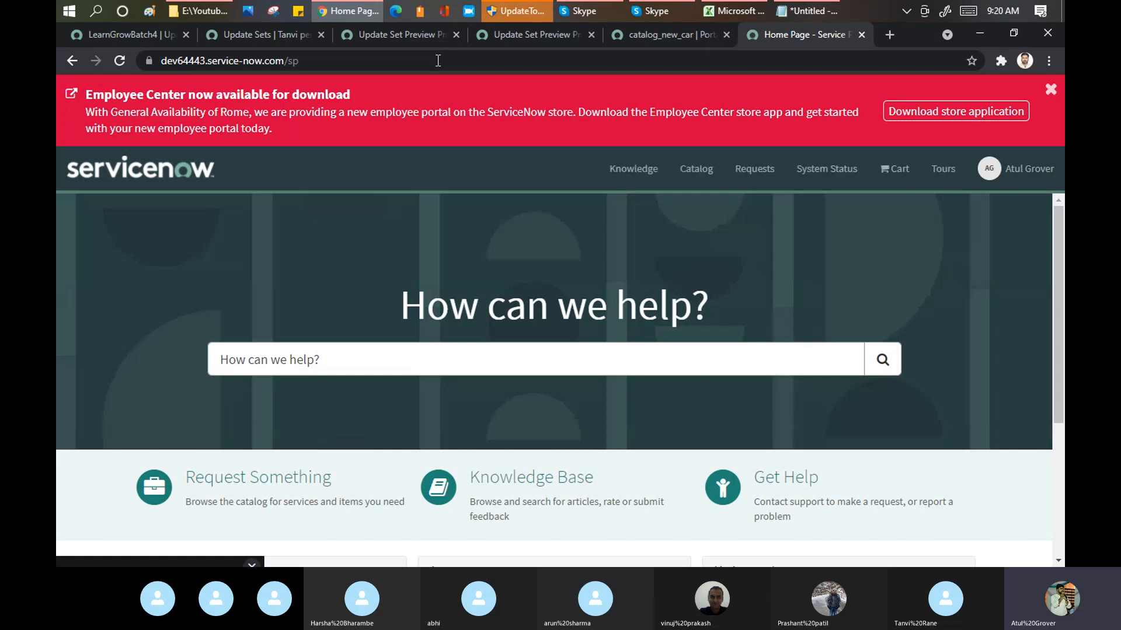
# Step: Return to the local update sets and inspect the global Default and tanvibatch4 records
pyautogui.click(265, 36)
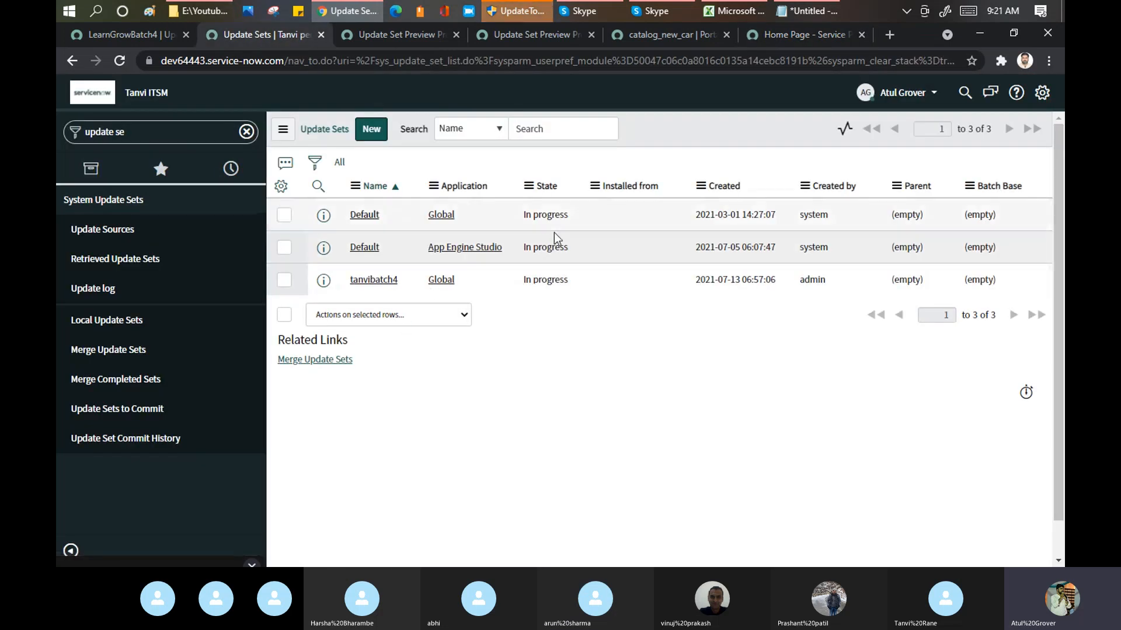
pyautogui.click(368, 217)
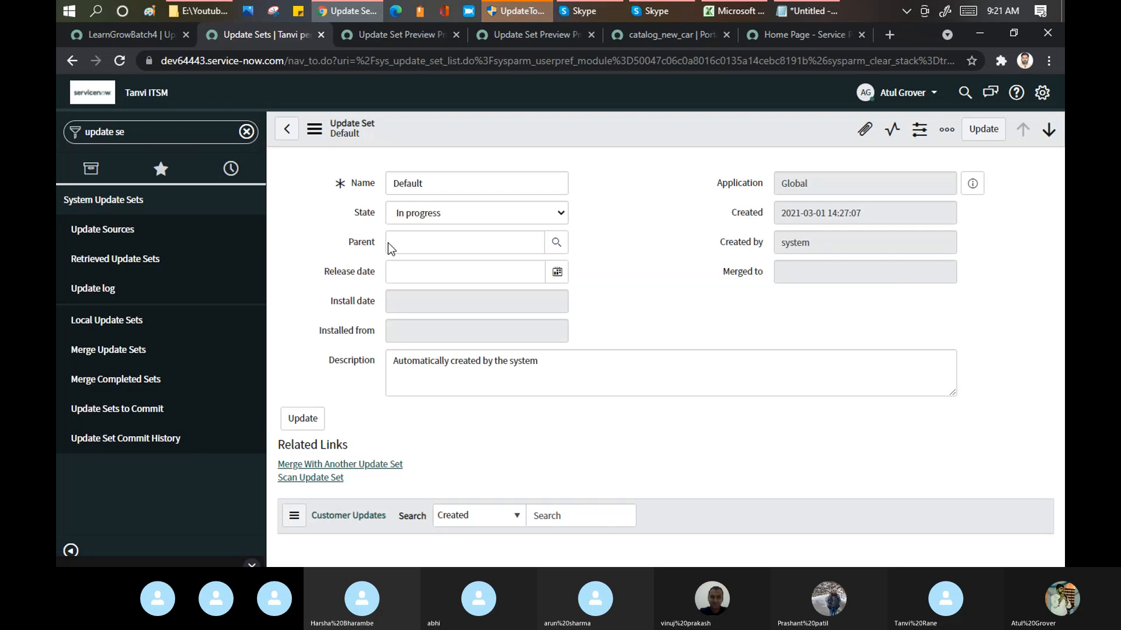
pyautogui.click(123, 331)
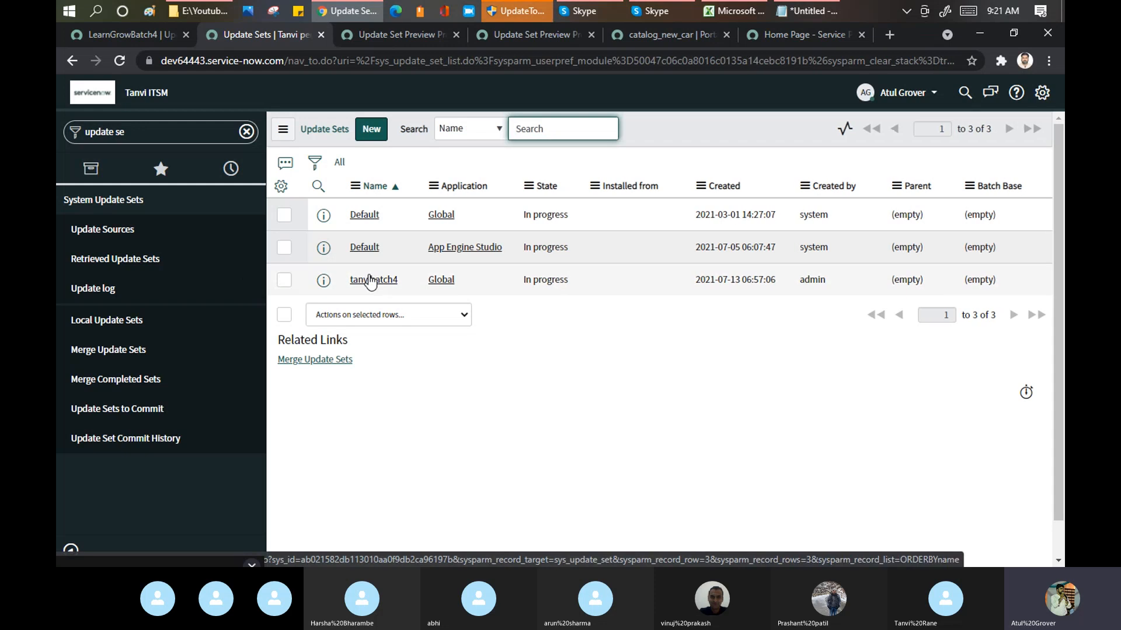
pyautogui.click(370, 280)
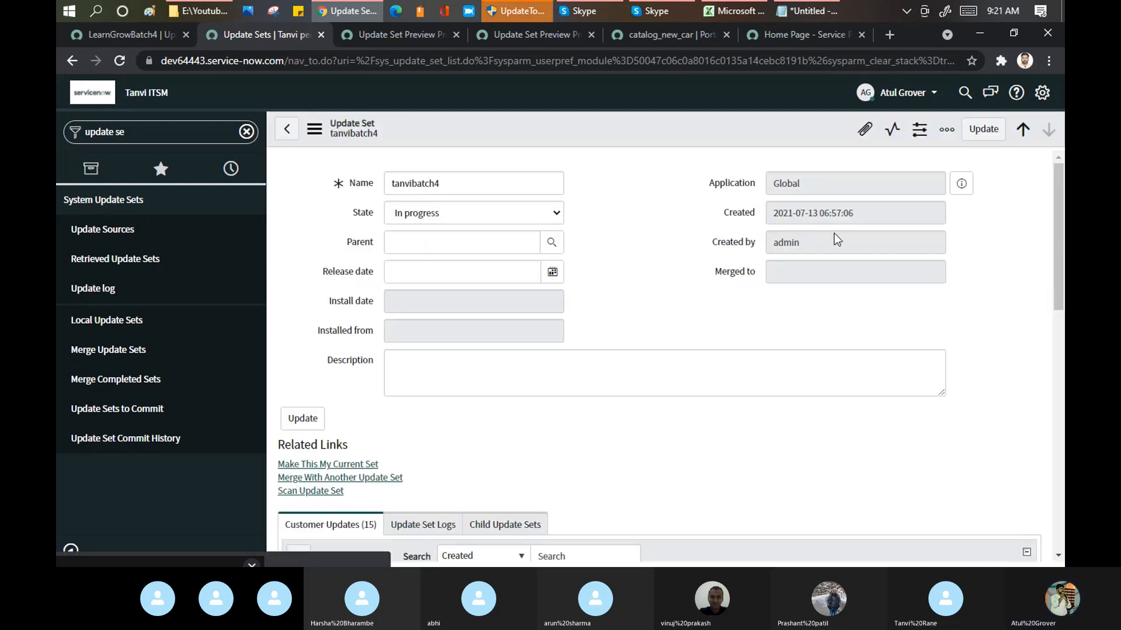
pyautogui.moveTo(1057, 173)
pyautogui.mouseDown()
pyautogui.moveTo(1061, 448)
pyautogui.moveTo(1035, 169)
pyautogui.mouseUp()
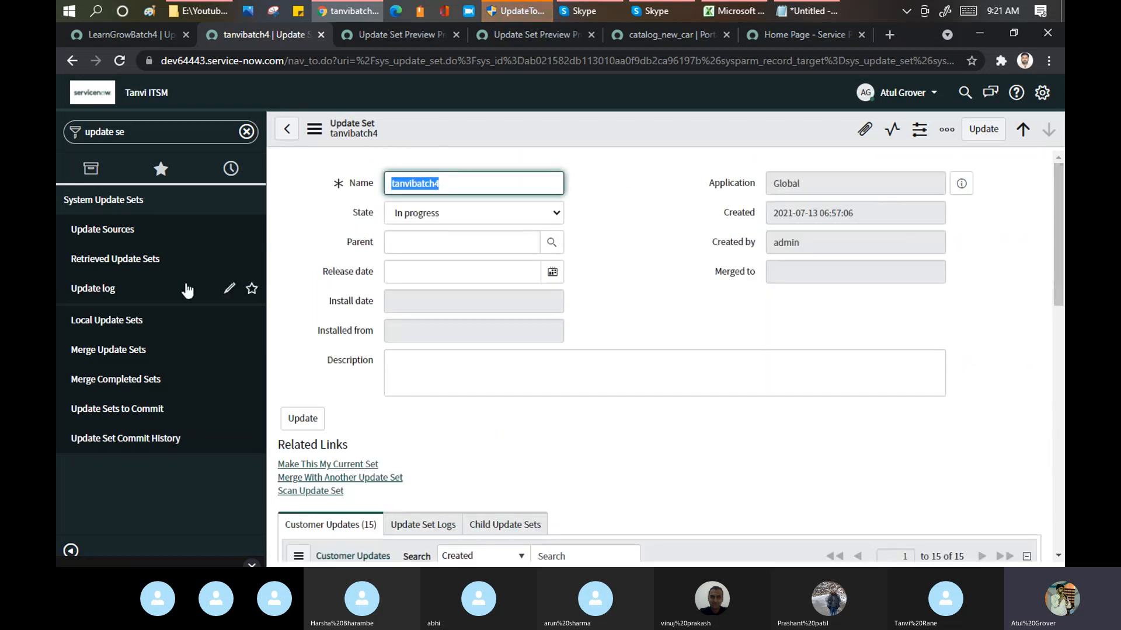
# Step: Switch to the LearnGrowBatch4 update set on the source instance, set its state to In progress and save it
pyautogui.click(131, 34)
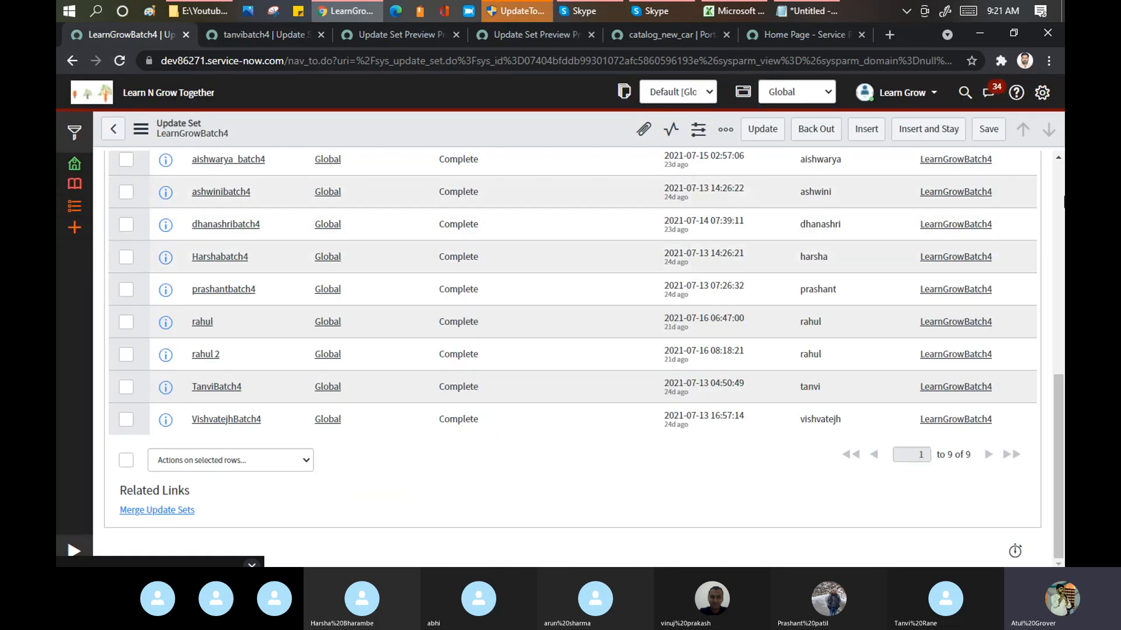
pyautogui.scroll(8, 1058, 194)
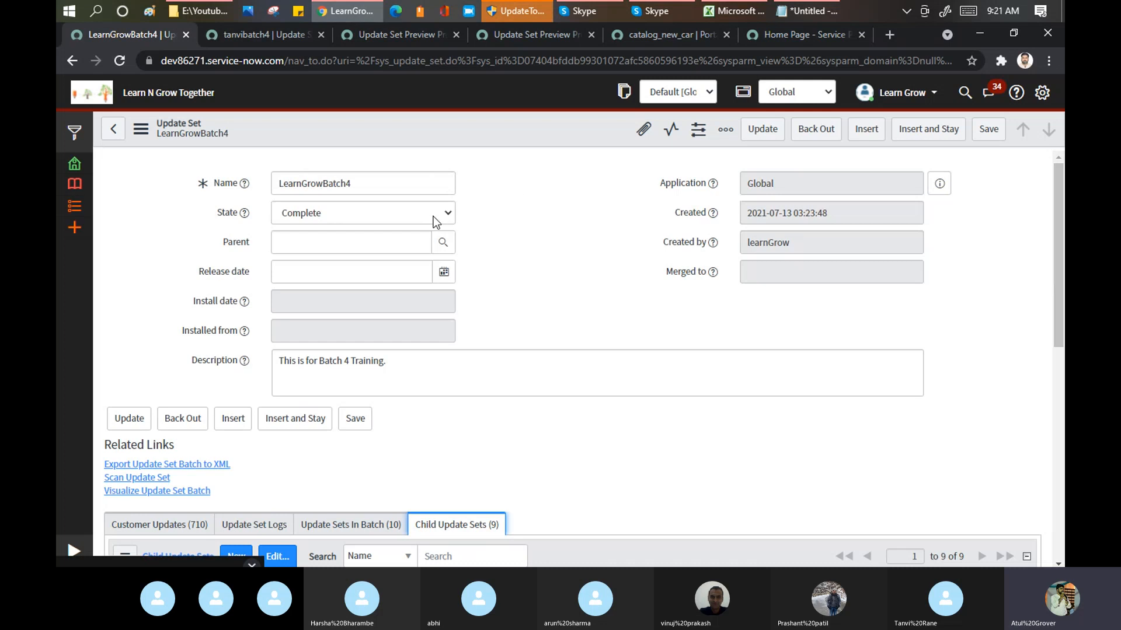
pyautogui.click(434, 220)
pyautogui.click(339, 235)
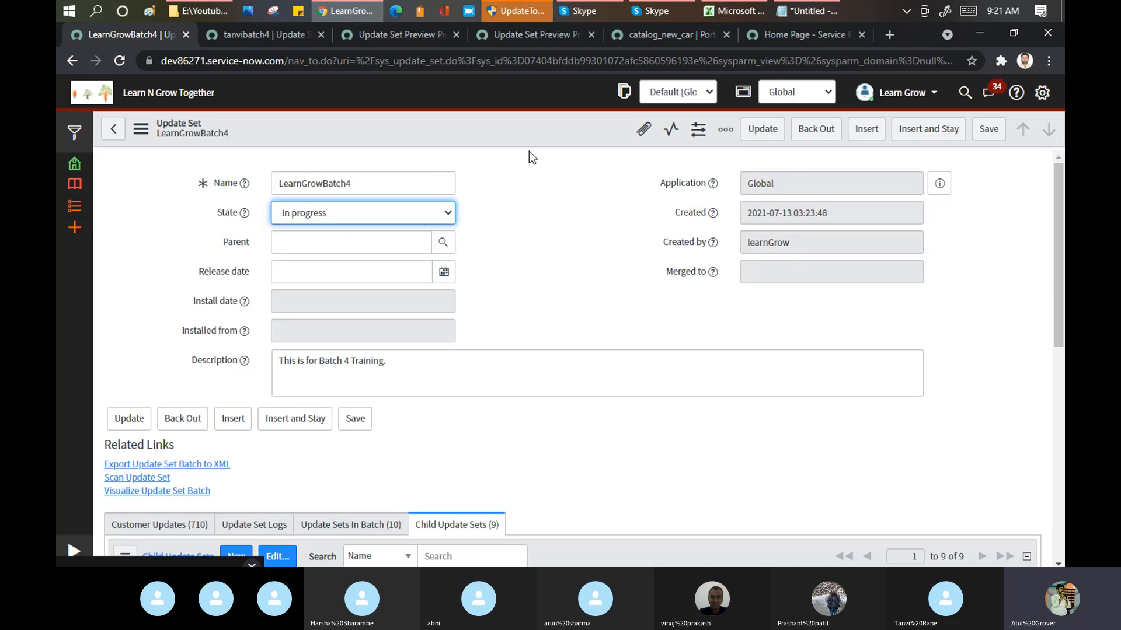
pyautogui.rightClick(548, 136)
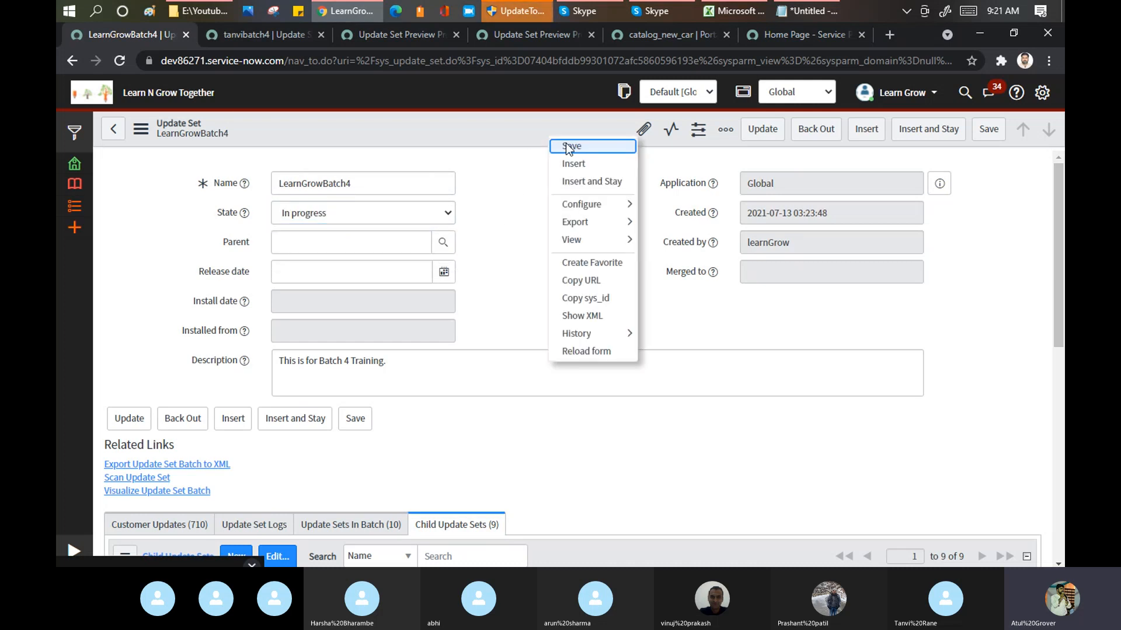
pyautogui.click(565, 143)
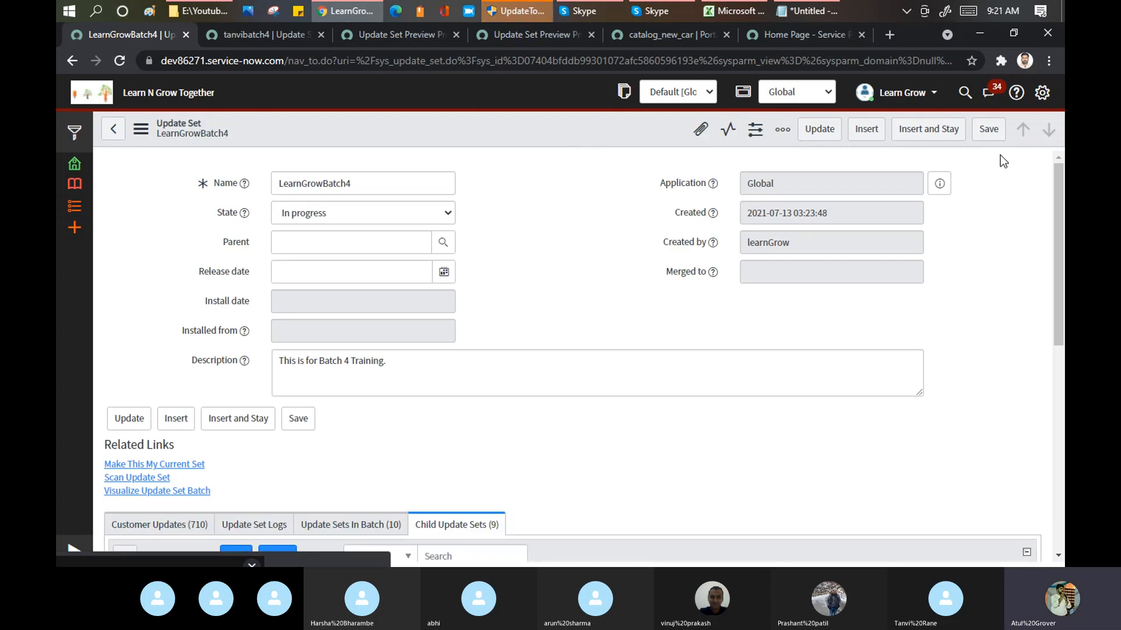
# Step: Examine the child update sets and the update sets in batch listed for LearnGrowBatch4
pyautogui.moveTo(1062, 190); pyautogui.dragTo(1062, 326)
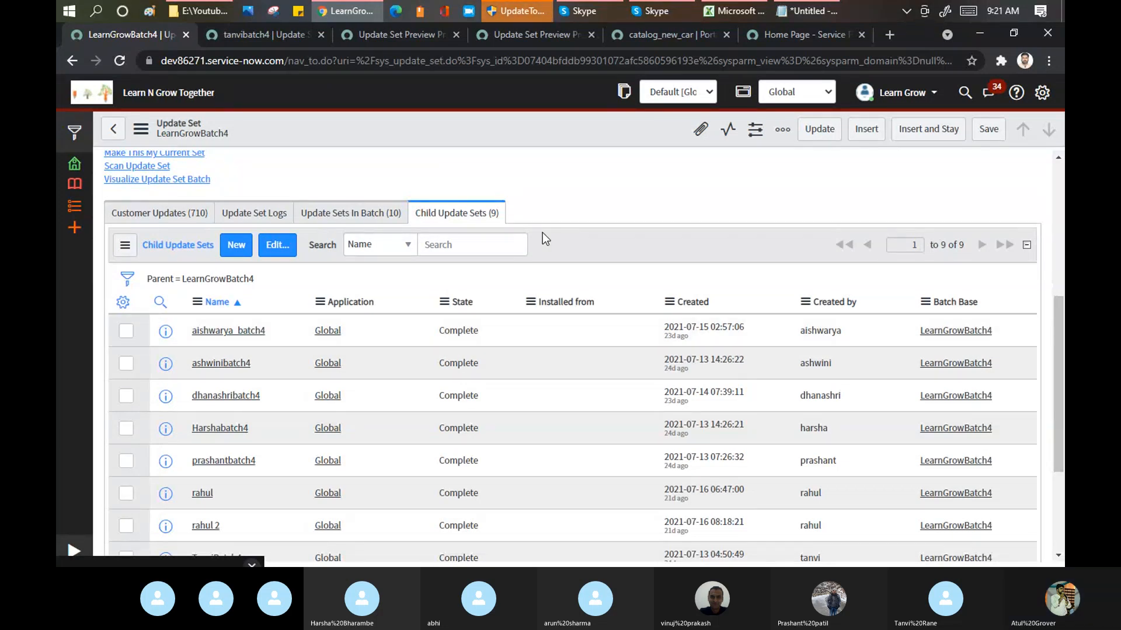
pyautogui.click(368, 214)
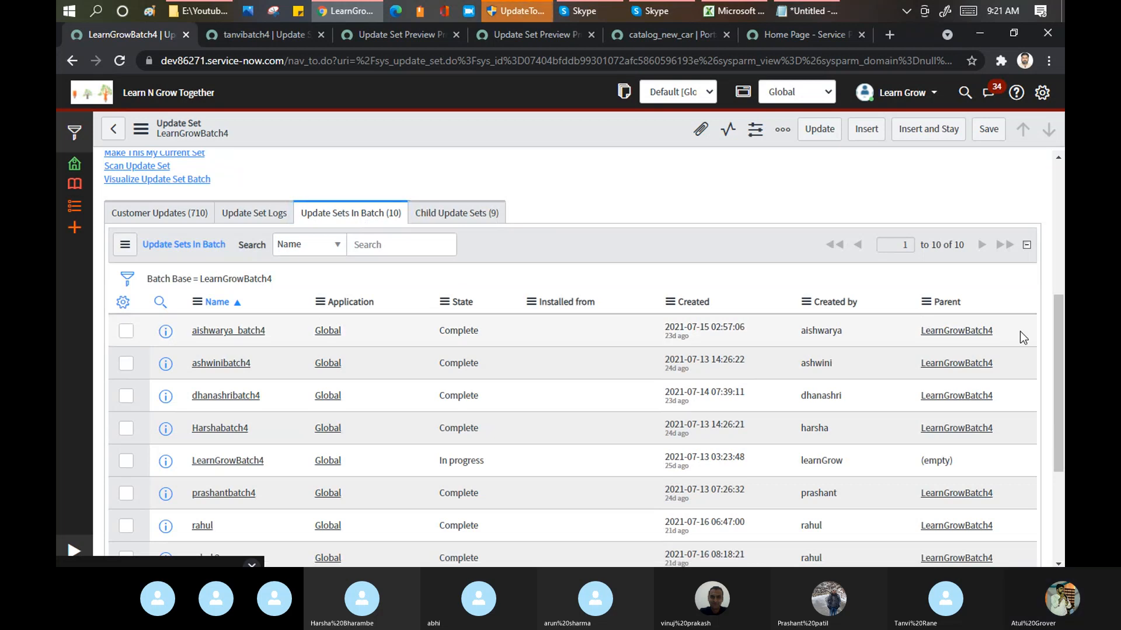
pyautogui.moveTo(1059, 350); pyautogui.dragTo(1052, 285)
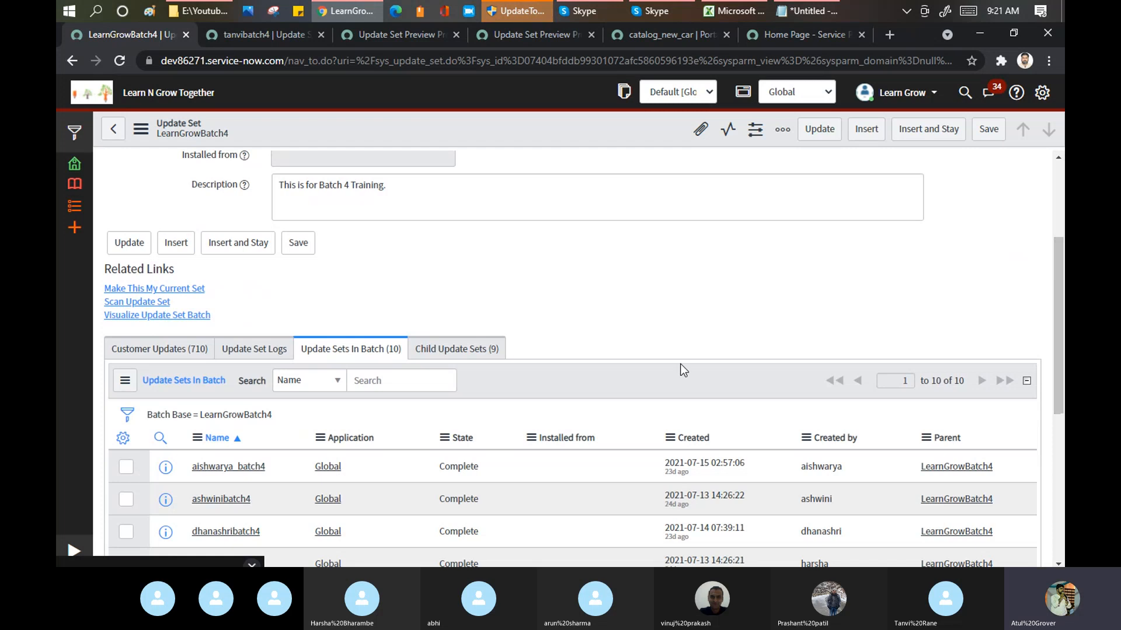
# Step: Open the child update sets of LearnGrowBatch4 for member editing and remove aishwarya_batch4
pyautogui.click(447, 350)
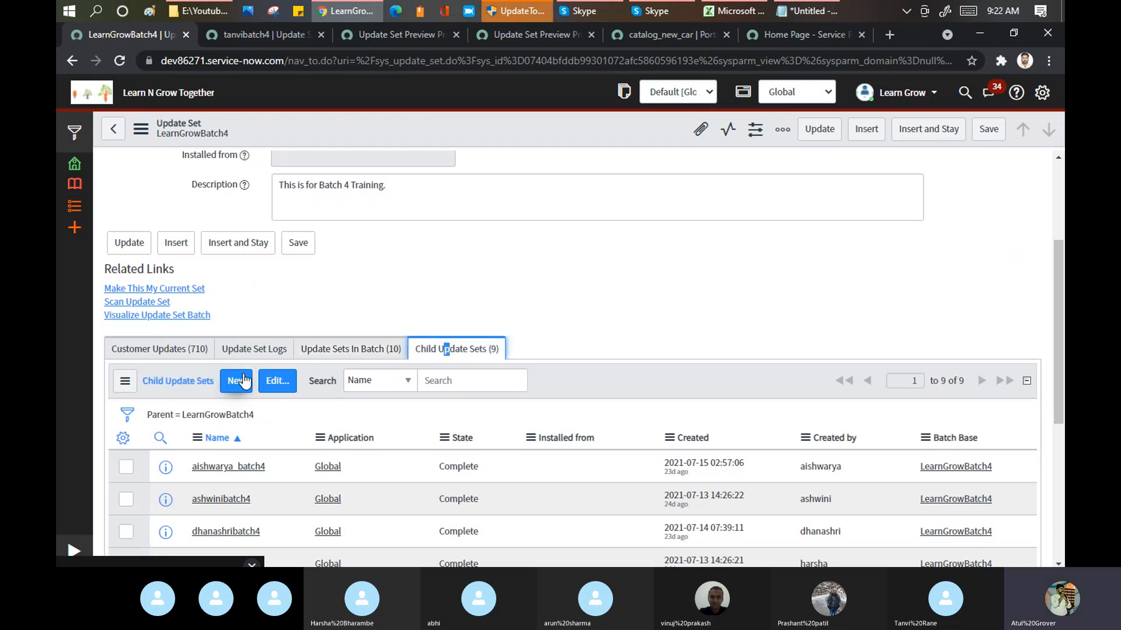
pyautogui.click(283, 386)
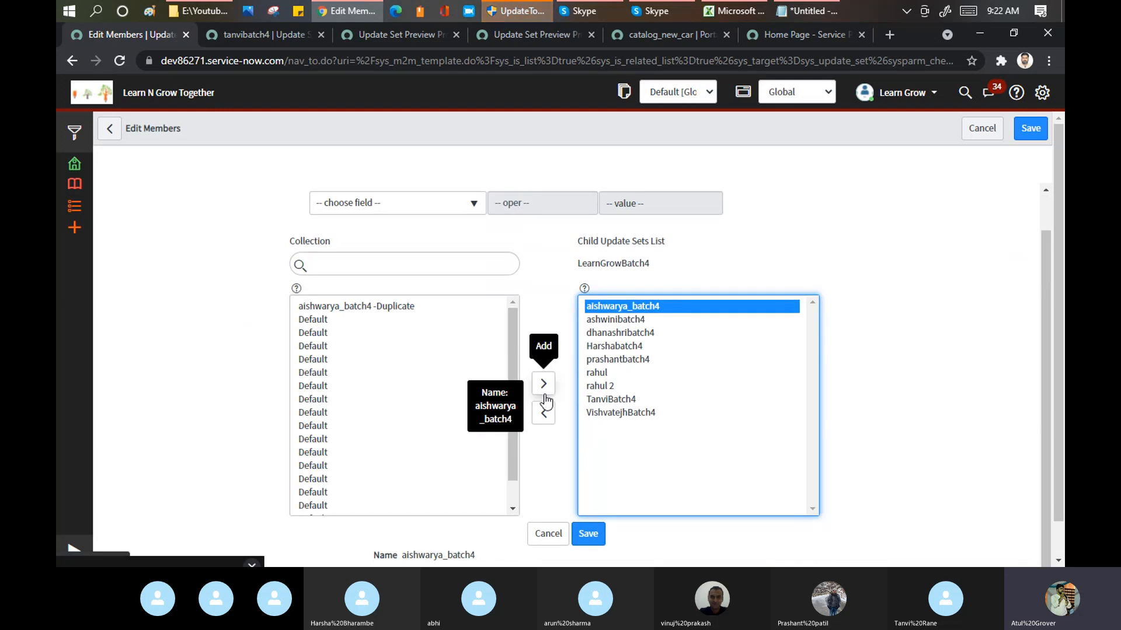
pyautogui.click(546, 414)
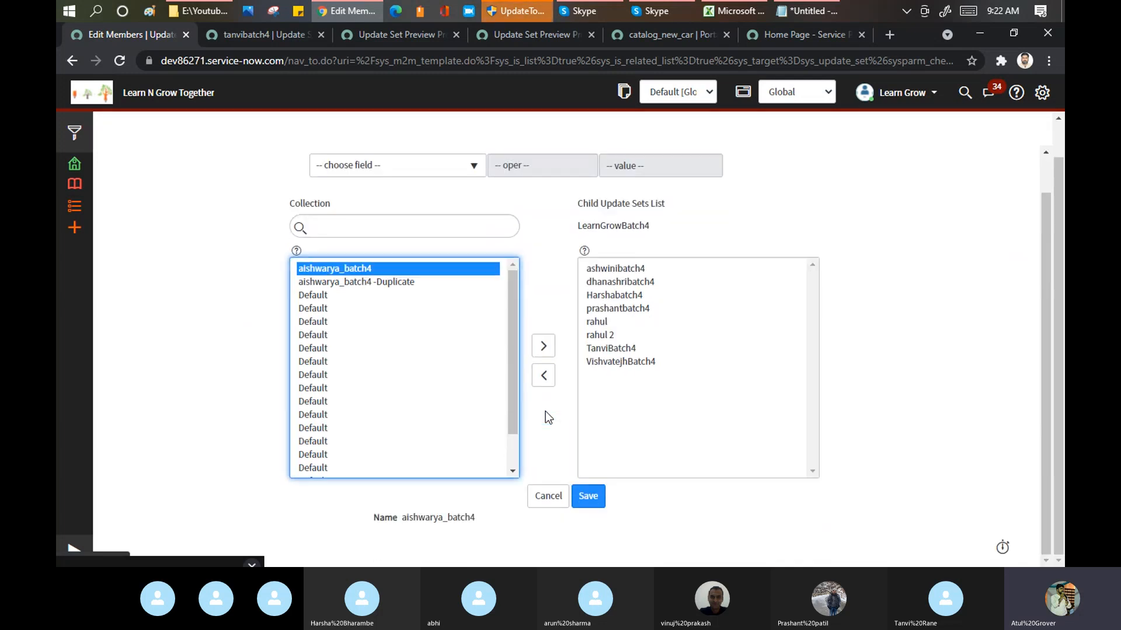
# Step: Remove VishvatejhBatch4, Harshabatch4 and rahul together from the child update sets list of LearnGrowBatch4
pyautogui.click(636, 362)
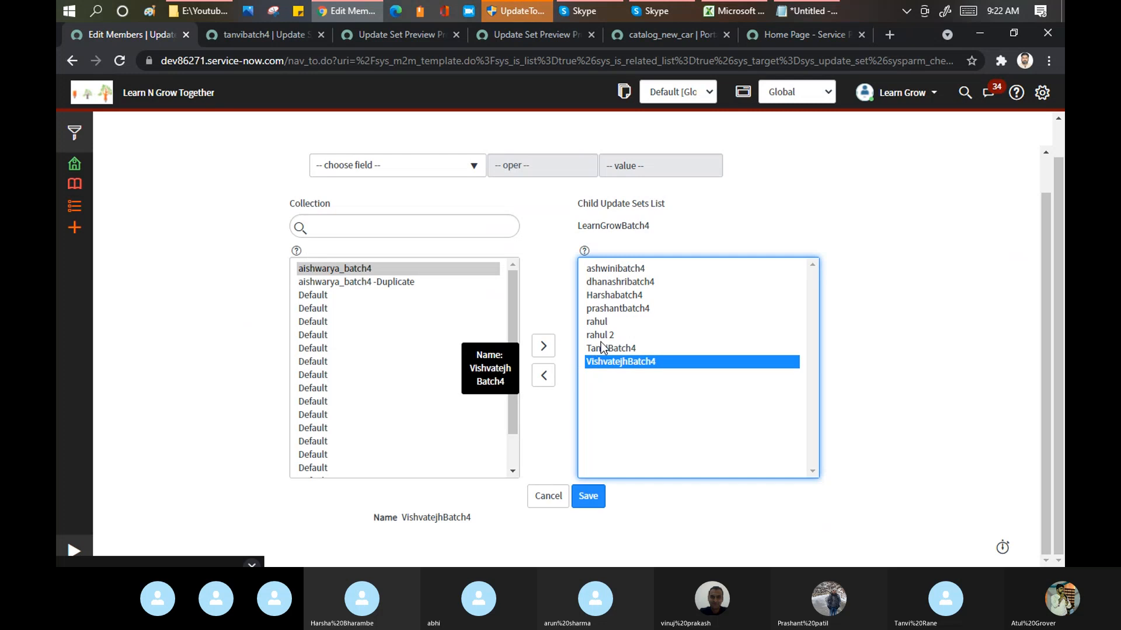
pyautogui.press('Up')
pyautogui.press('Up')
pyautogui.press('Up')
pyautogui.press('Up')
pyautogui.press('Up')
pyautogui.press('Up')
pyautogui.press('Up')
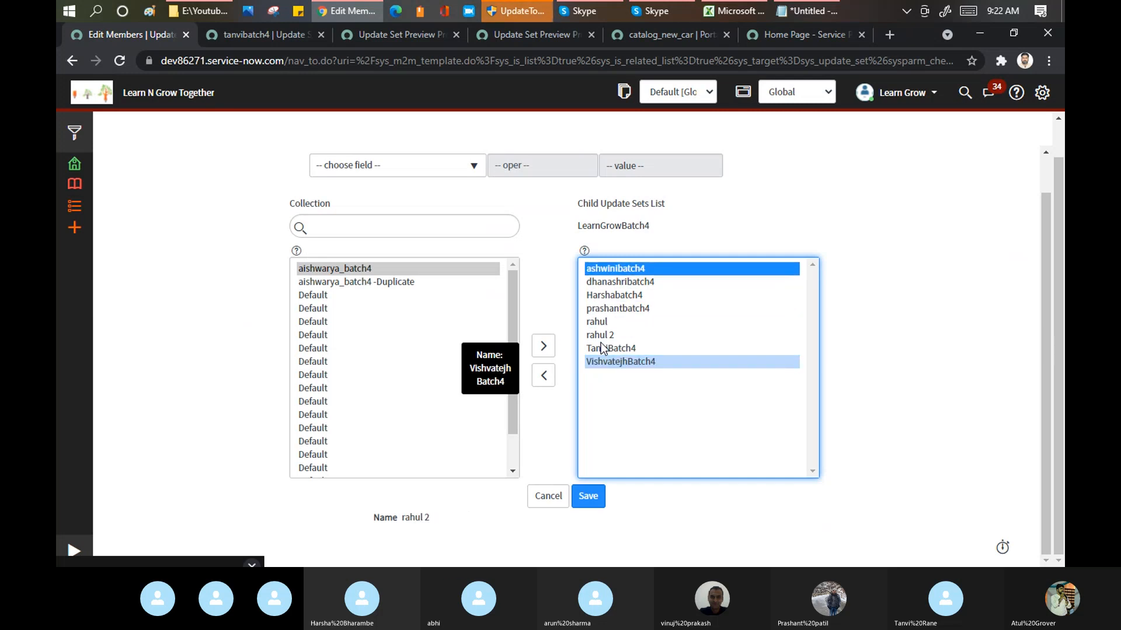
pyautogui.press('Down')
pyautogui.press('Down')
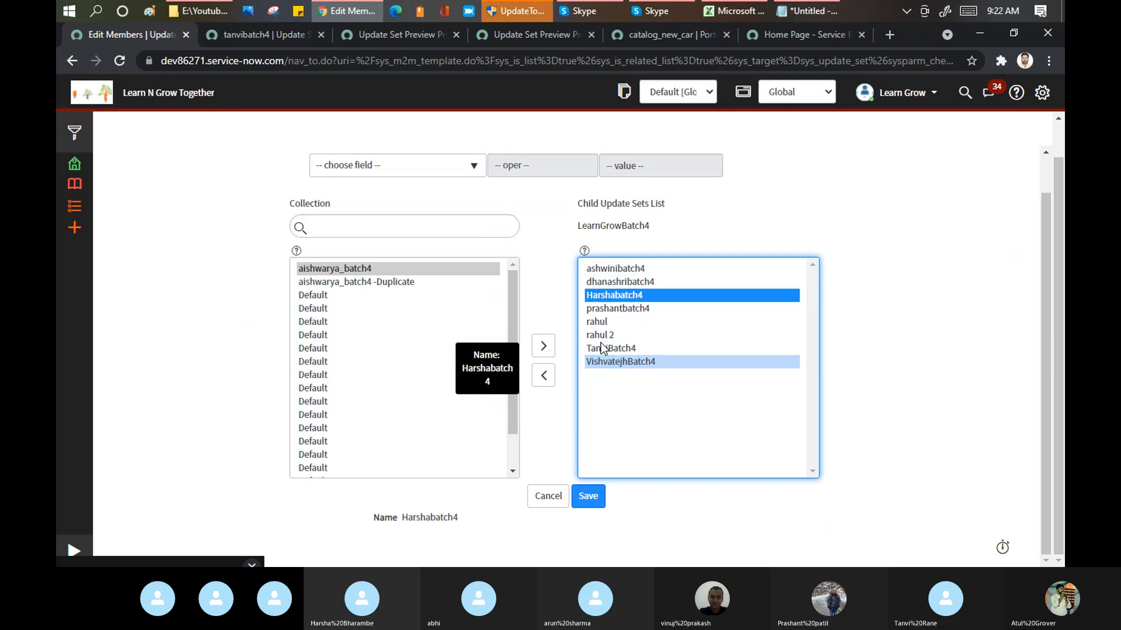
pyautogui.click(544, 346)
pyautogui.keyDown('ctrl'); pyautogui.click(618, 322); pyautogui.keyUp('ctrl')
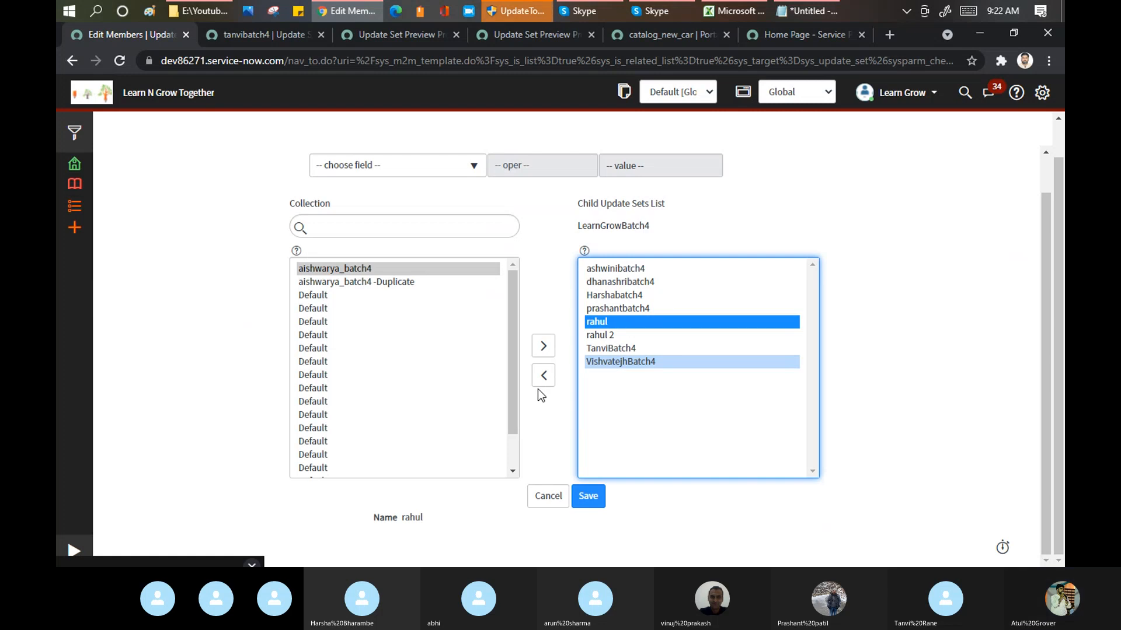
pyautogui.click(543, 375)
# Step: Remove prashantbatch4, rahul 2, ashwinibatch4, dhanashribatch4 and TanviBatch4 from the child update sets list
pyautogui.doubleClick(631, 299)
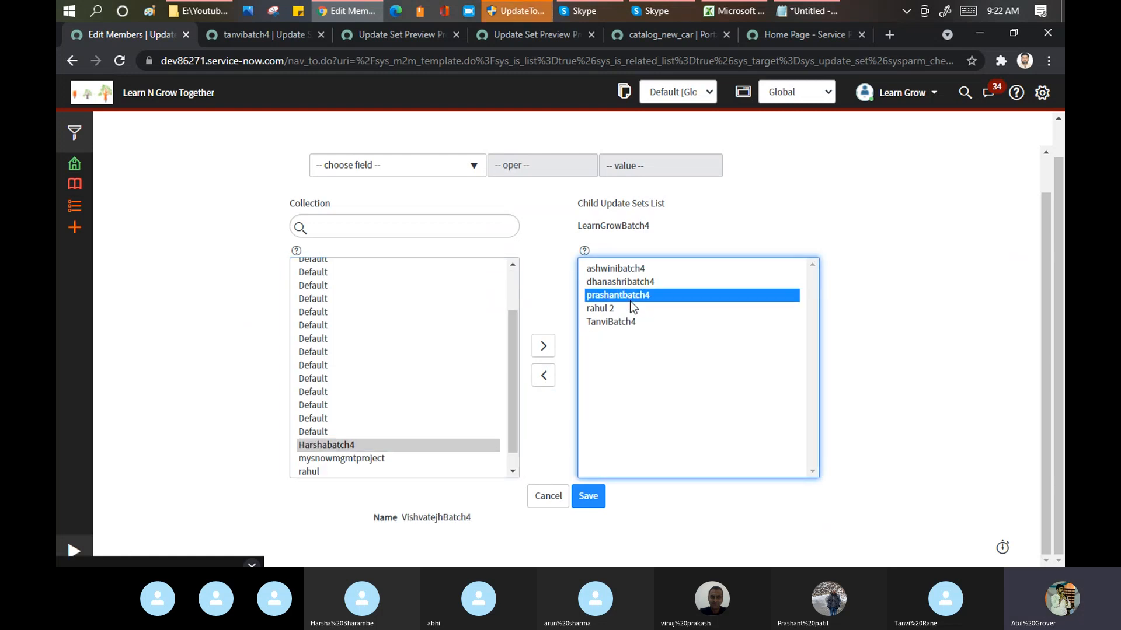
pyautogui.doubleClick(631, 301)
pyautogui.doubleClick(629, 302)
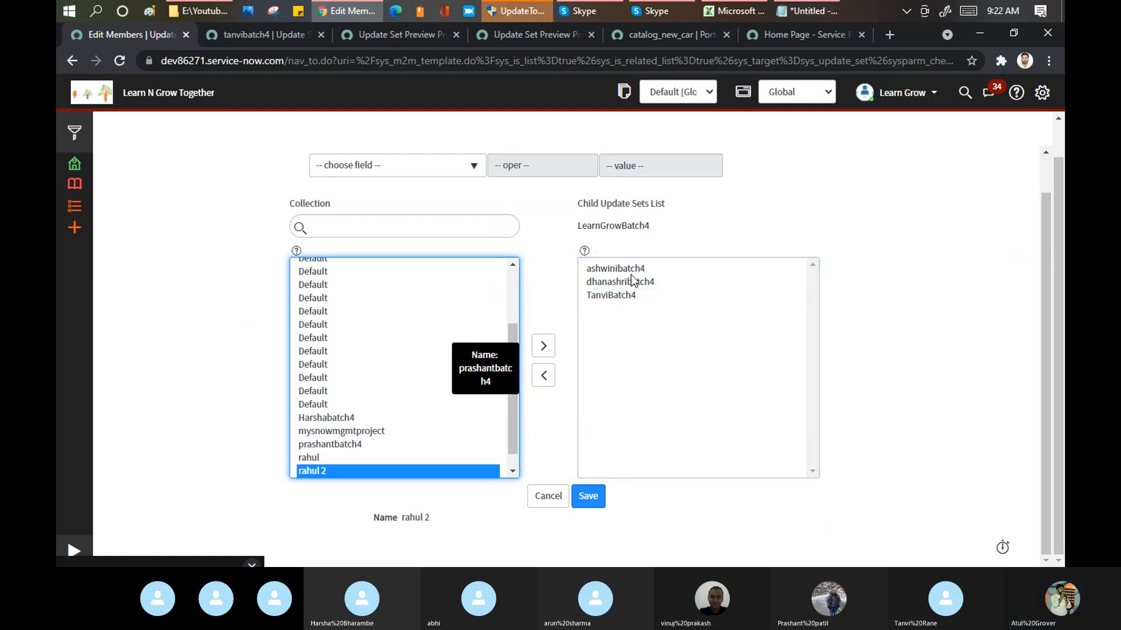
pyautogui.click(633, 275)
pyautogui.doubleClick(632, 274)
pyautogui.doubleClick(632, 273)
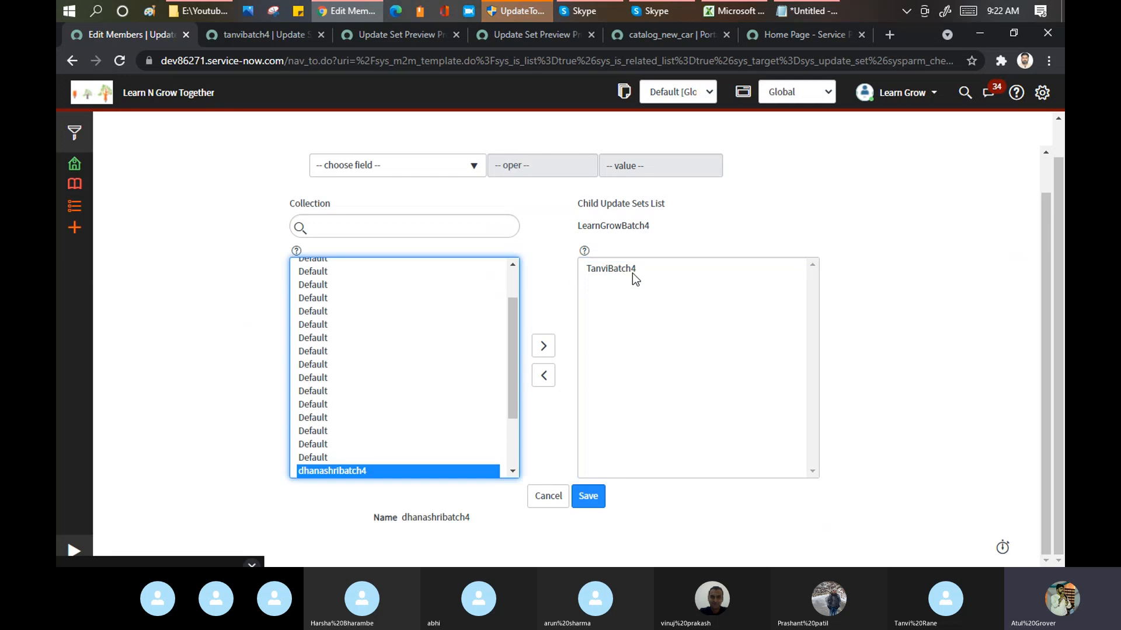
pyautogui.doubleClick(632, 273)
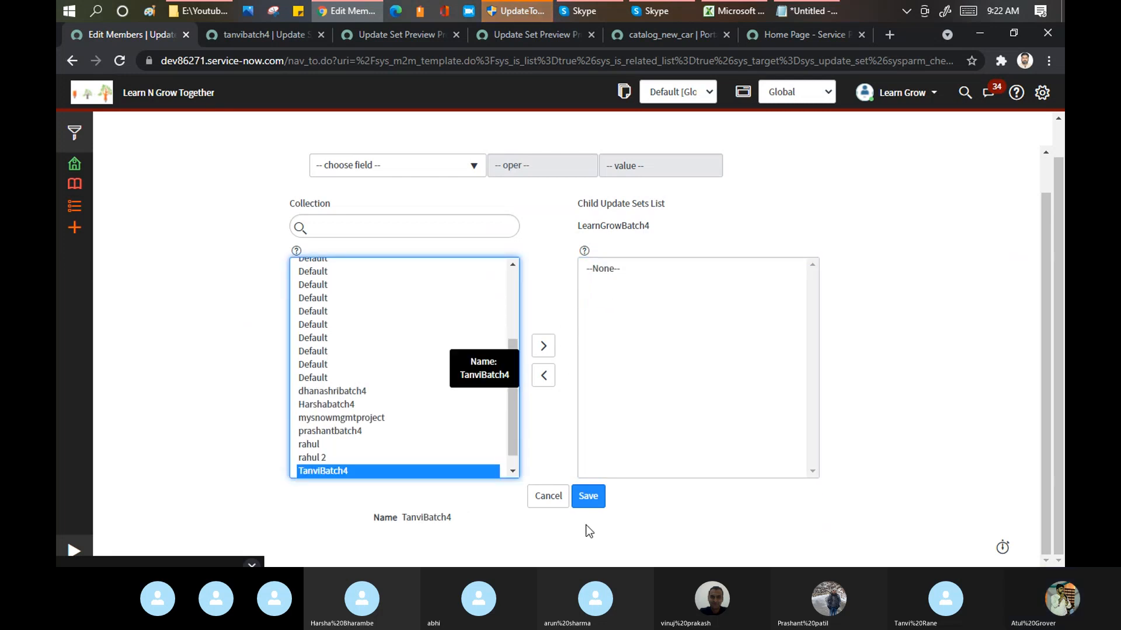
# Step: Save the emptied child update sets list of LearnGrowBatch4 and save the update set record
pyautogui.click(589, 496)
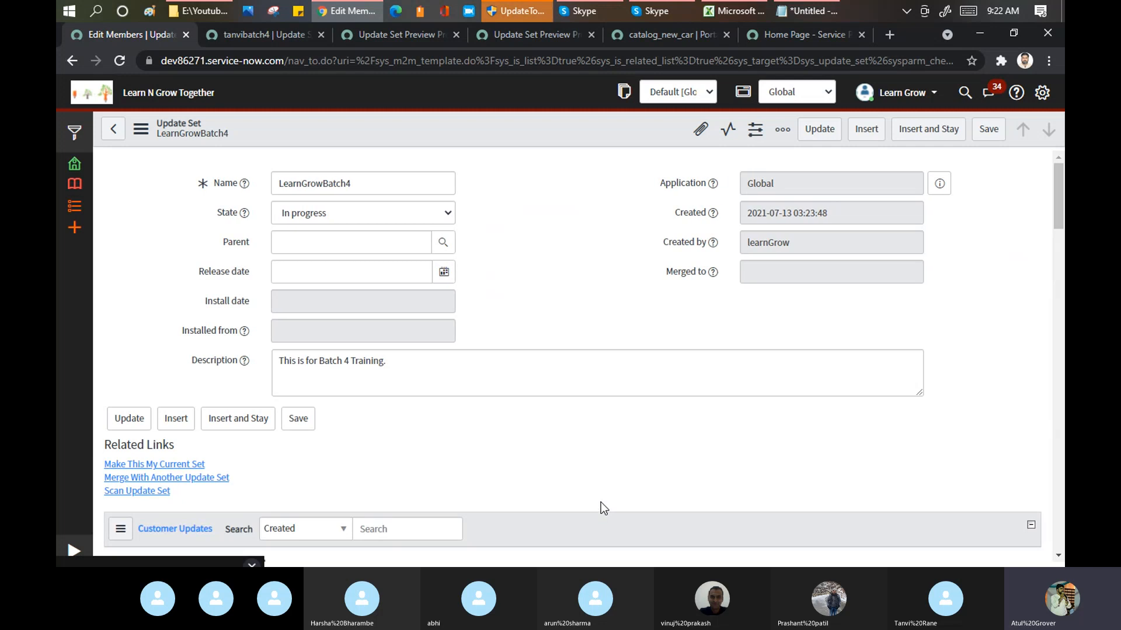
pyautogui.scroll(-3, 1060, 242)
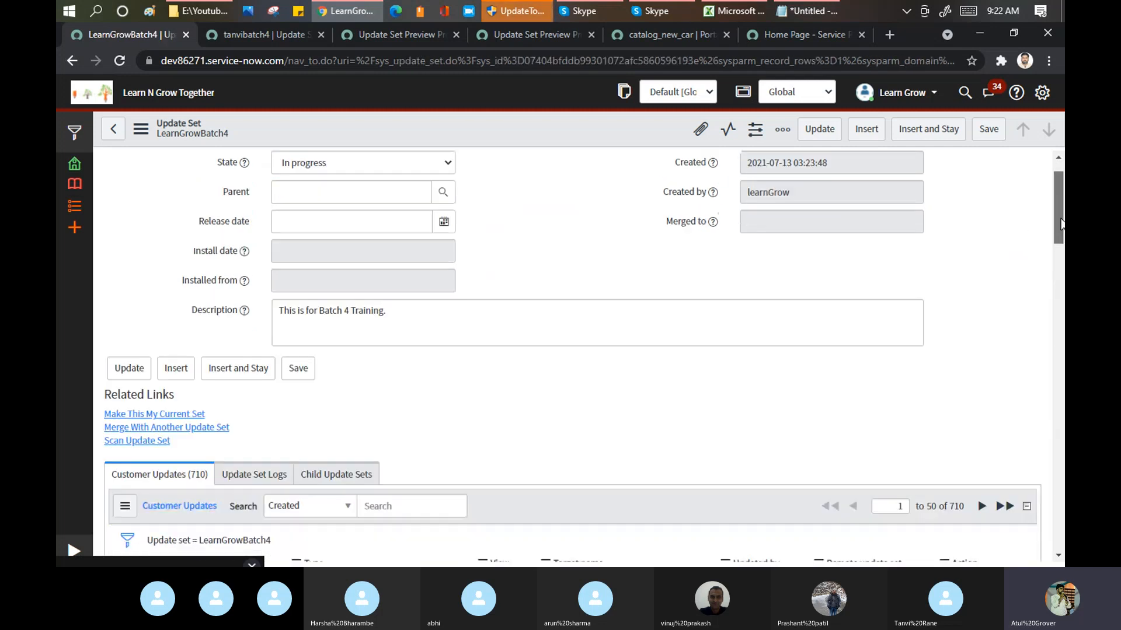
pyautogui.moveTo(1060, 241); pyautogui.dragTo(1061, 193)
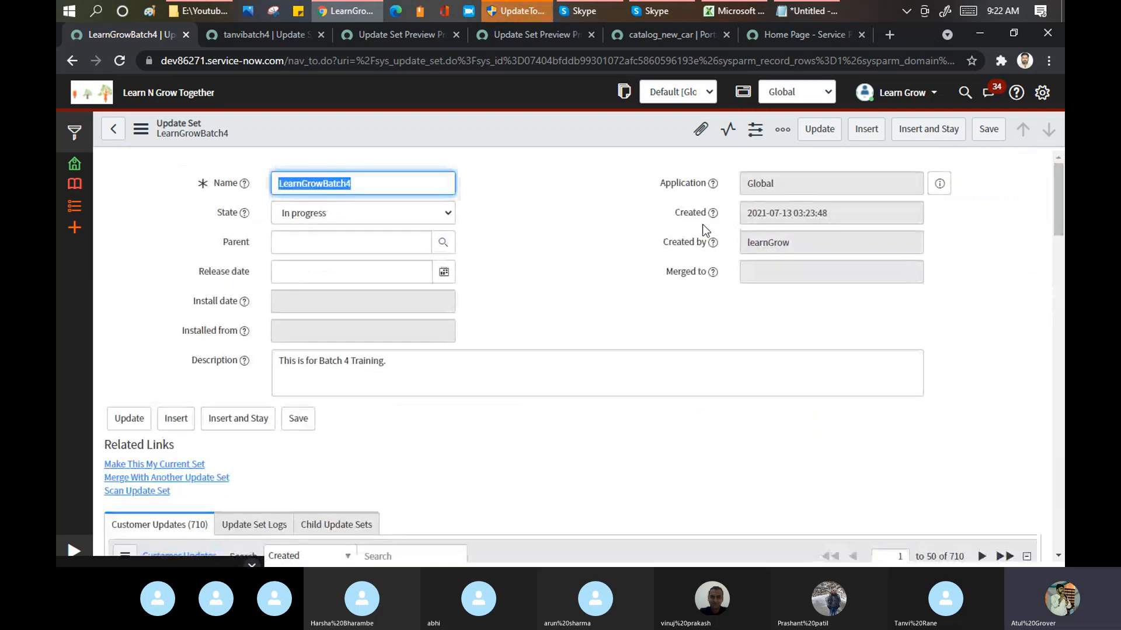
pyautogui.click(990, 130)
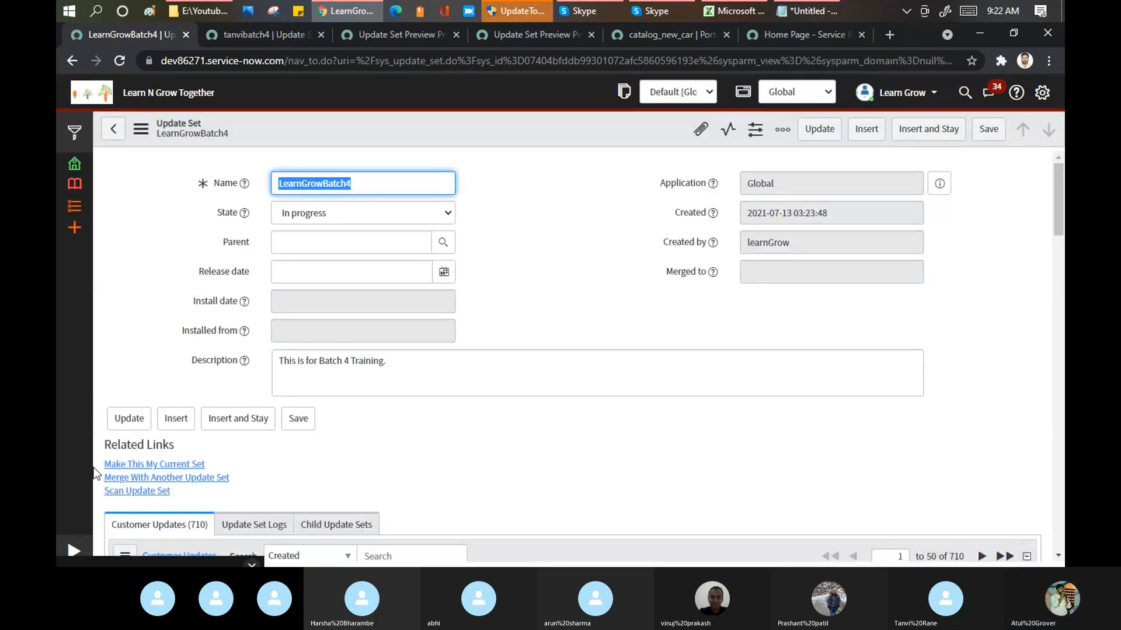
# Step: Set the state of the LearnGrowBatch4 update set to Complete and save the record
pyautogui.click(441, 214)
pyautogui.click(352, 244)
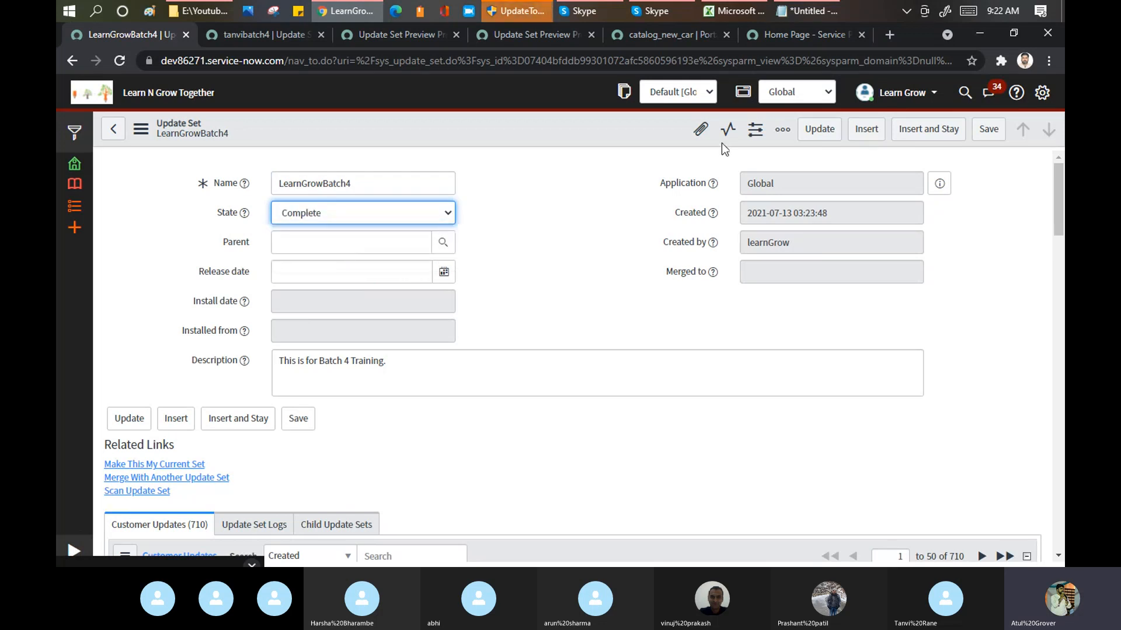
pyautogui.click(987, 129)
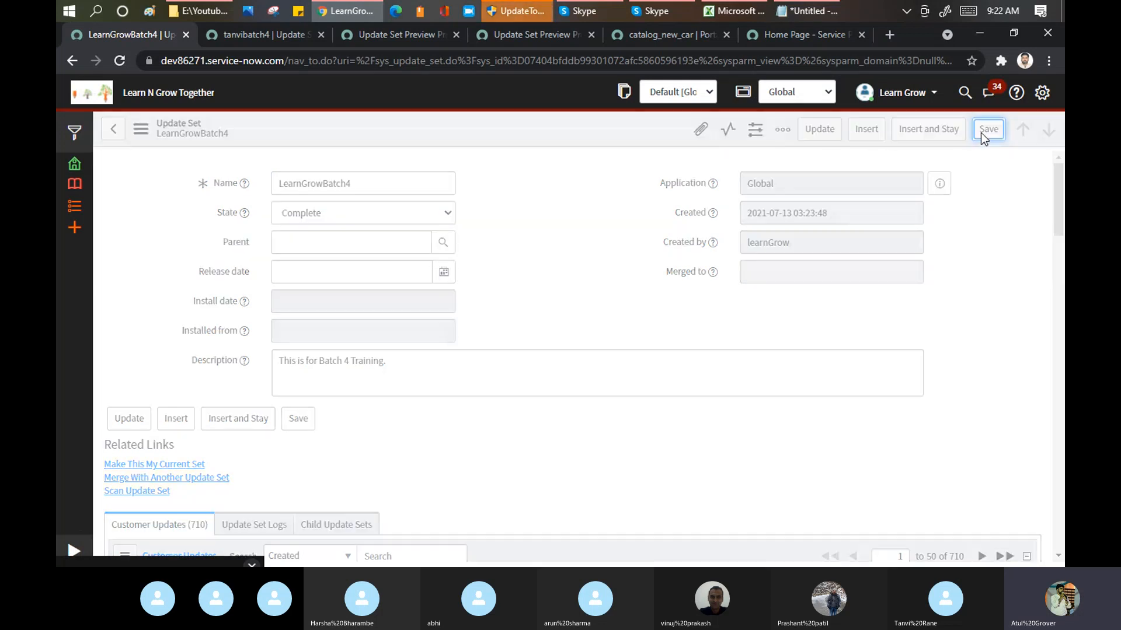
# Step: On the target instance dev64443, open the LearnGrow PDi update source and retrieve its completed update sets
pyautogui.click(260, 41)
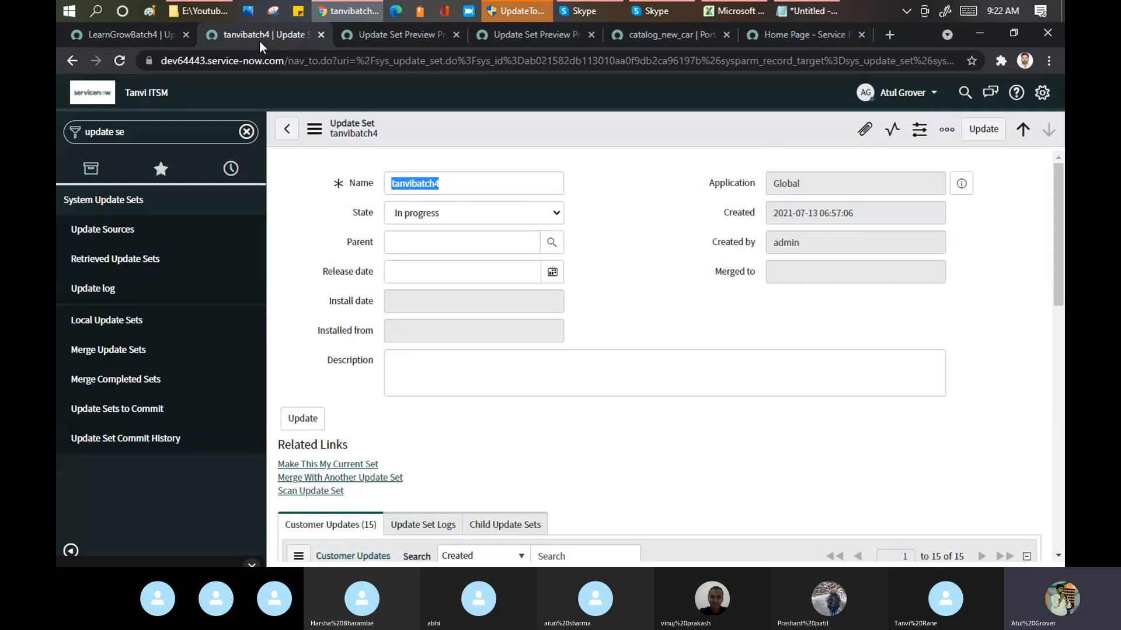
pyautogui.click(99, 234)
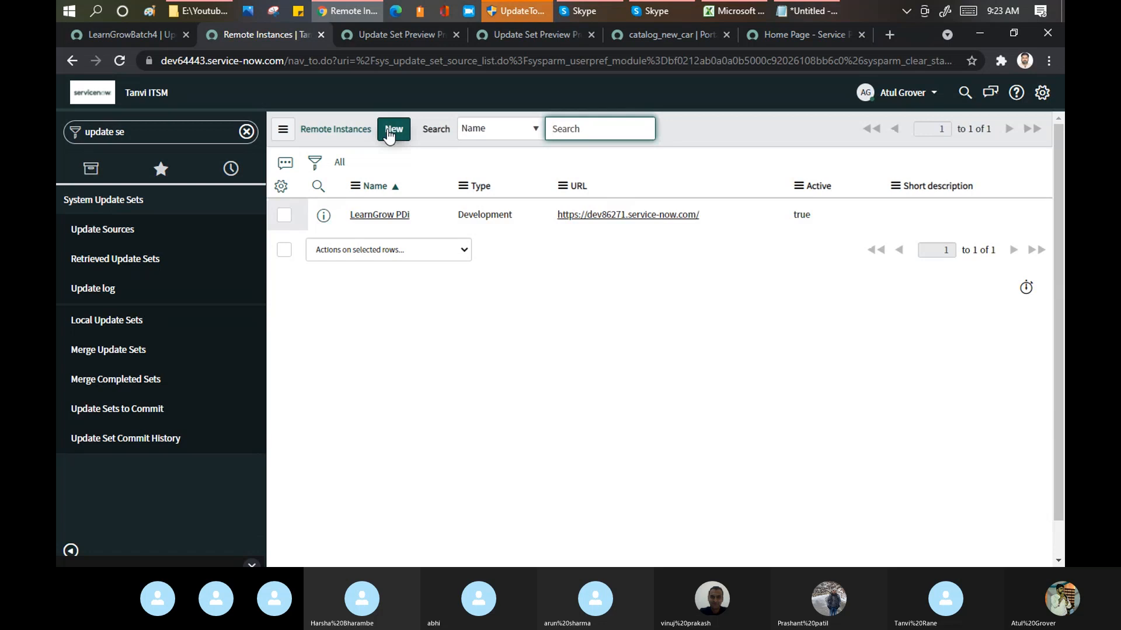
pyautogui.click(383, 216)
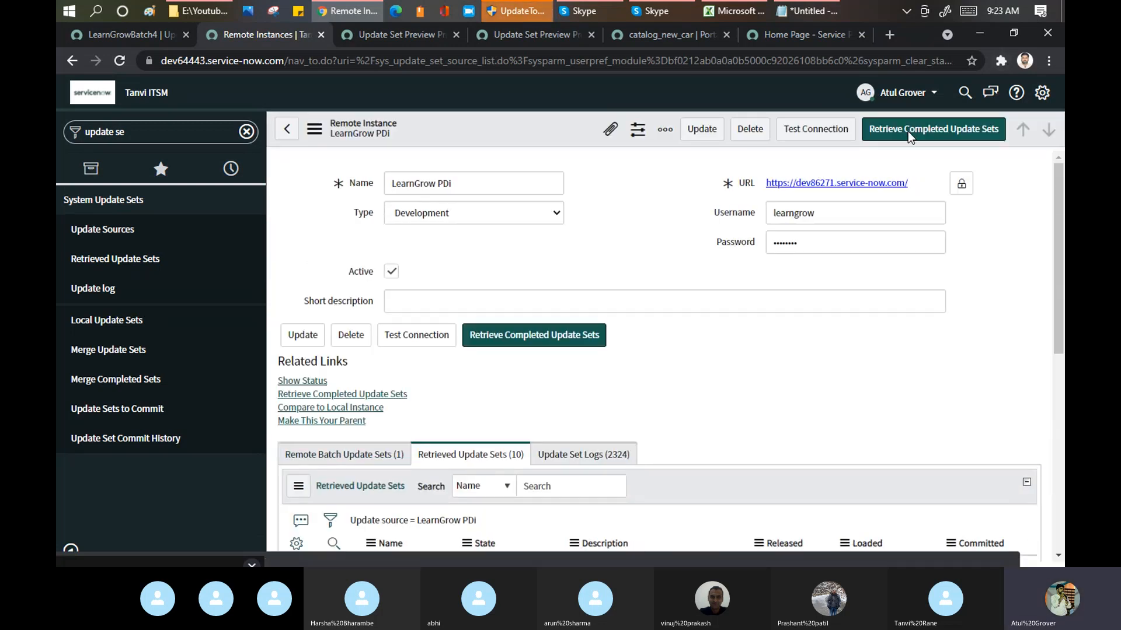
pyautogui.click(908, 132)
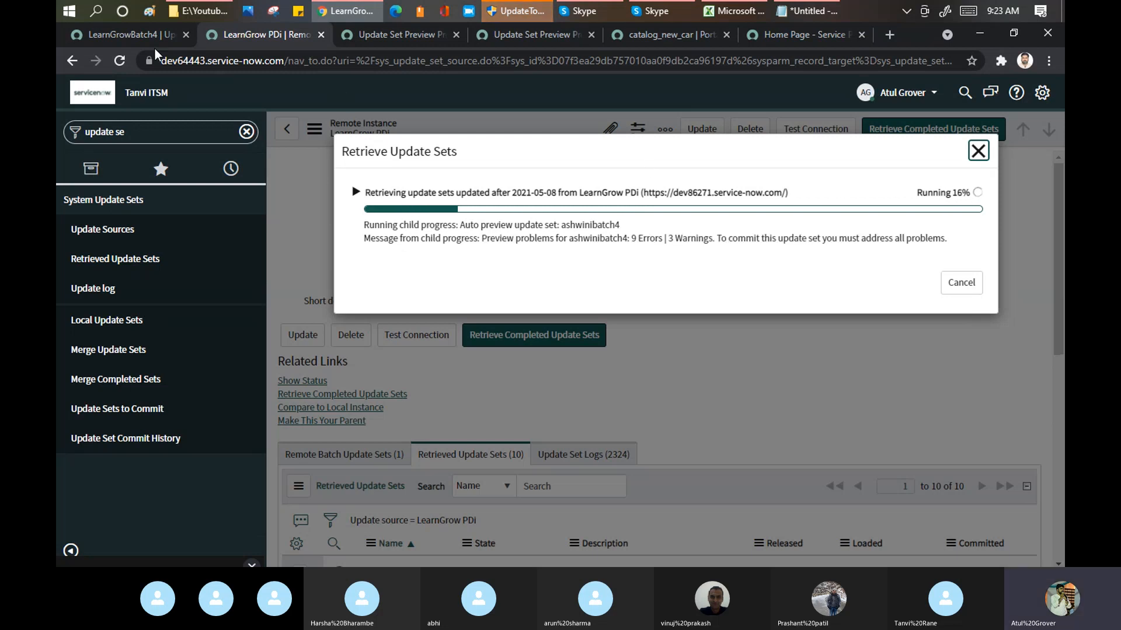
# Step: Check the saved LearnGrowBatch4 record on the source instance and return to the retrieval progress on the target instance
pyautogui.click(136, 34)
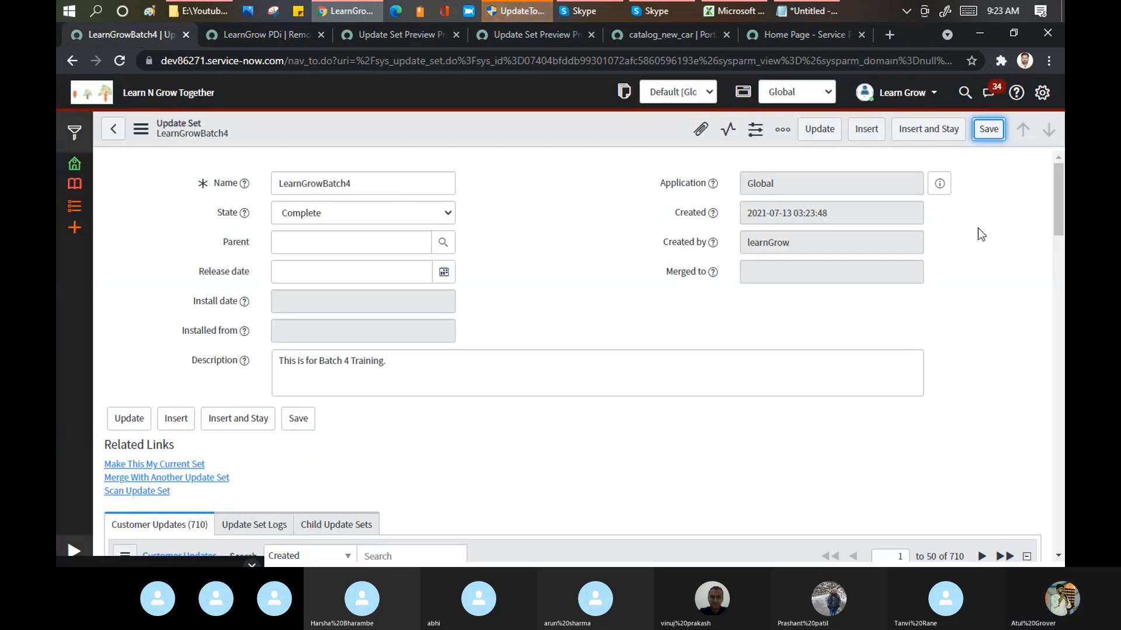
pyautogui.moveTo(1061, 179)
pyautogui.mouseDown()
pyautogui.moveTo(1059, 397)
pyautogui.moveTo(1045, 503)
pyautogui.moveTo(1050, 172)
pyautogui.mouseUp()
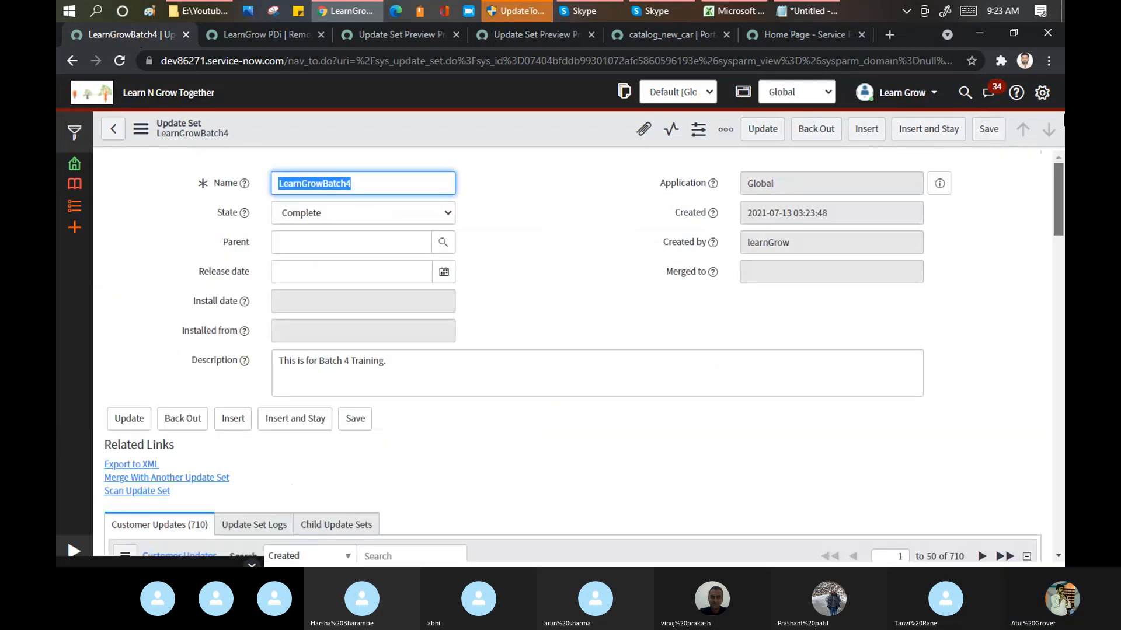
pyautogui.click(285, 30)
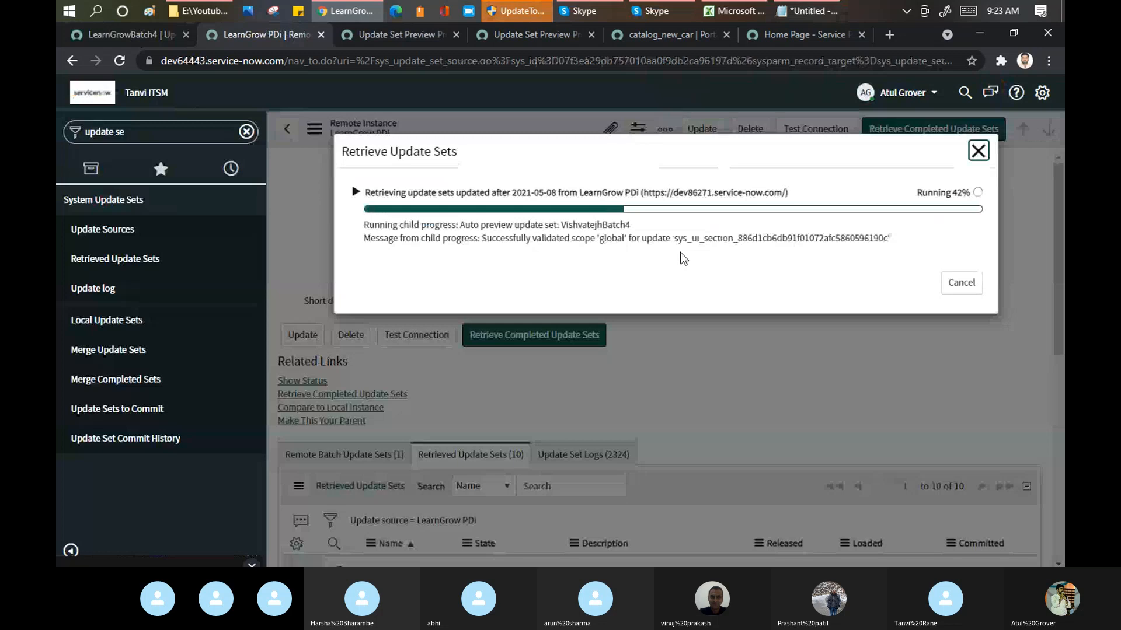
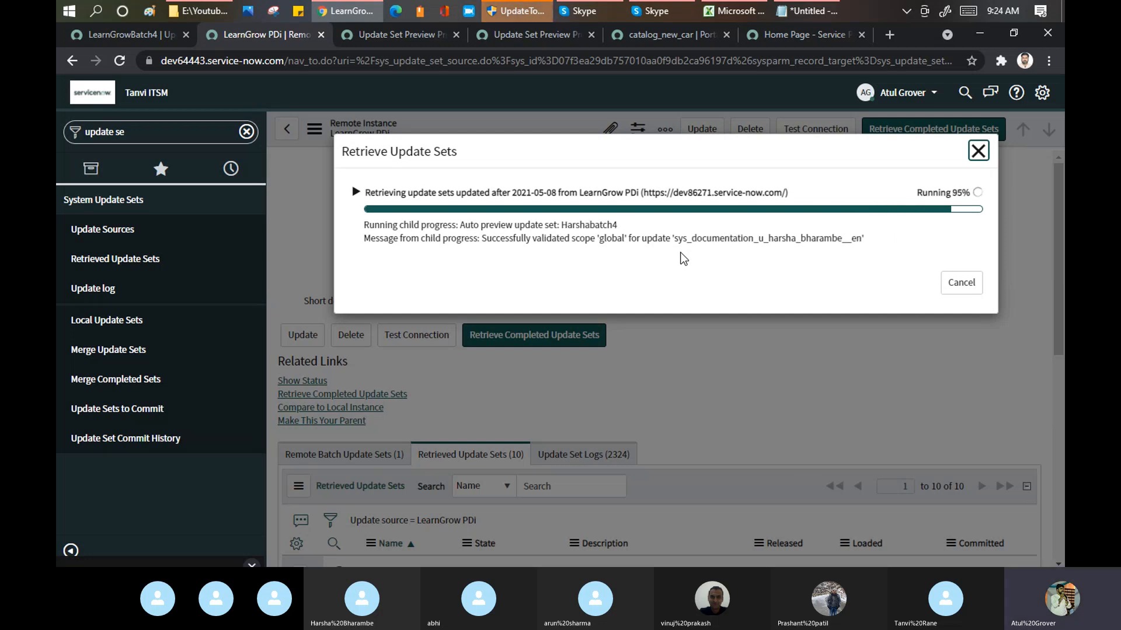
# Step: Expand the retrieval progress details, review the auto-preview result of each update set and close the dialog
pyautogui.click(357, 193)
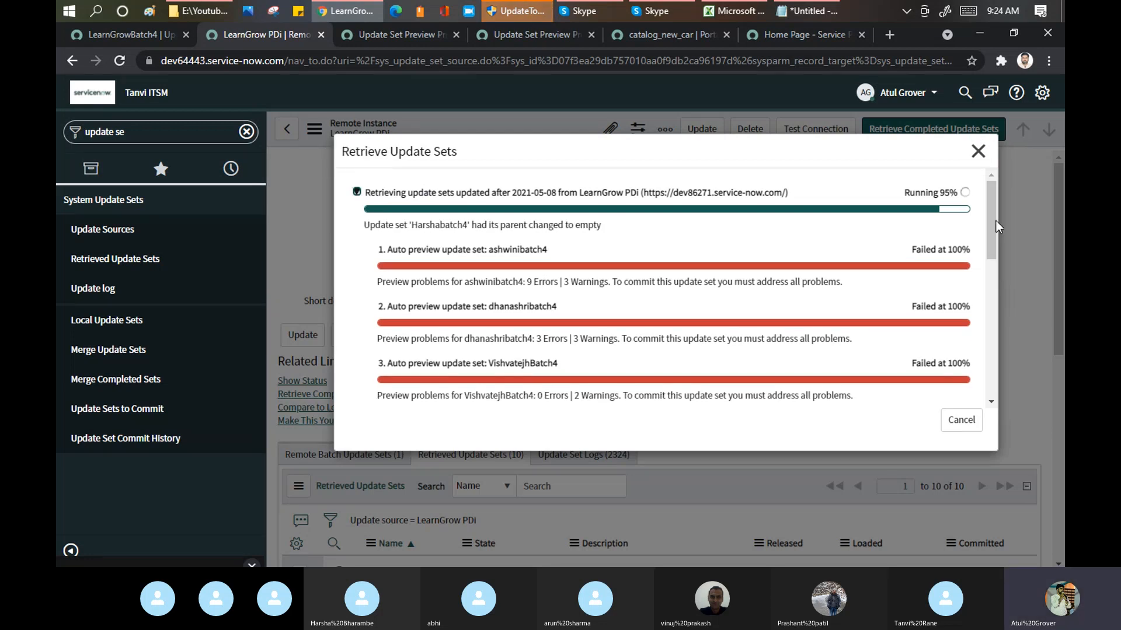
pyautogui.moveTo(993, 217); pyautogui.dragTo(986, 355)
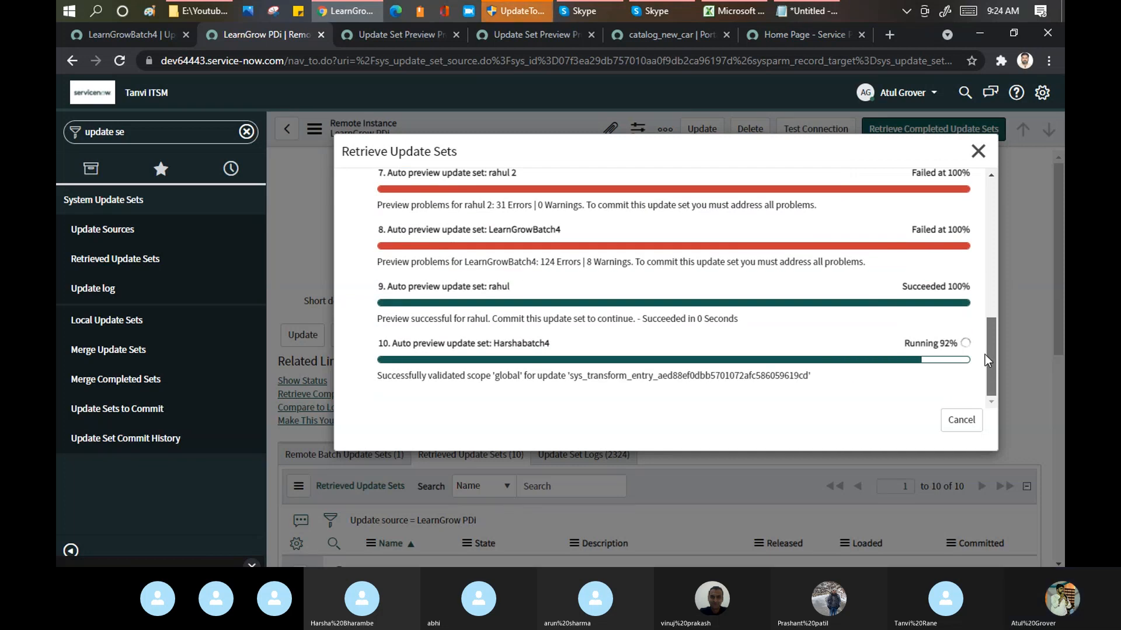
pyautogui.click(963, 421)
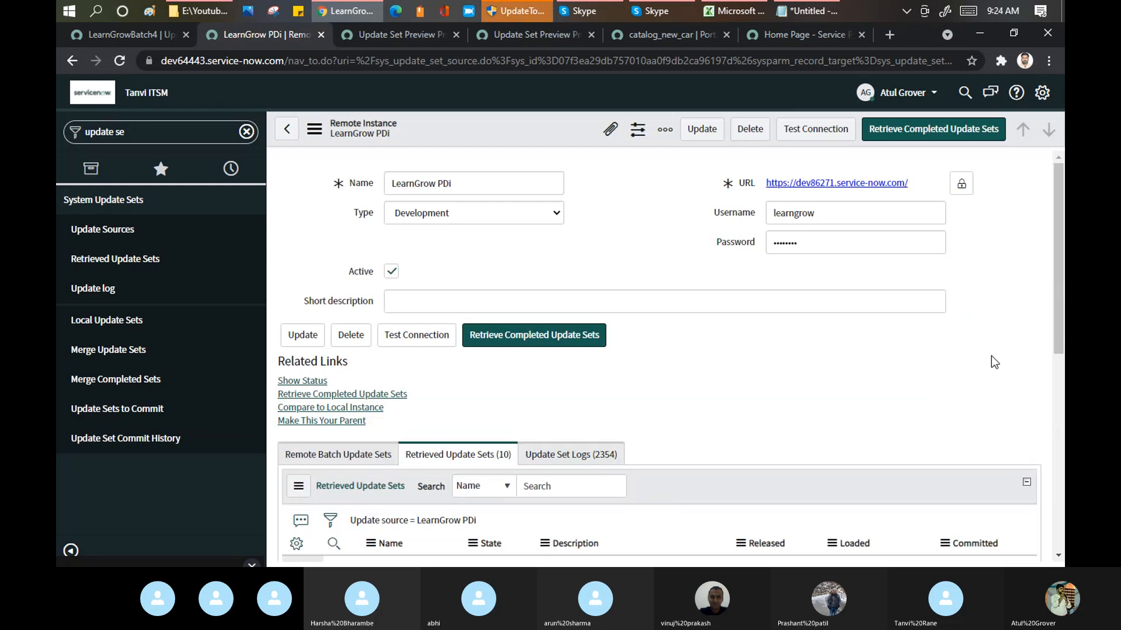
# Step: Open the retrieved update set LearnGrowBatch4 and show its preview problems of every status as a full list in a new tab
pyautogui.moveTo(1061, 235); pyautogui.dragTo(1063, 394)
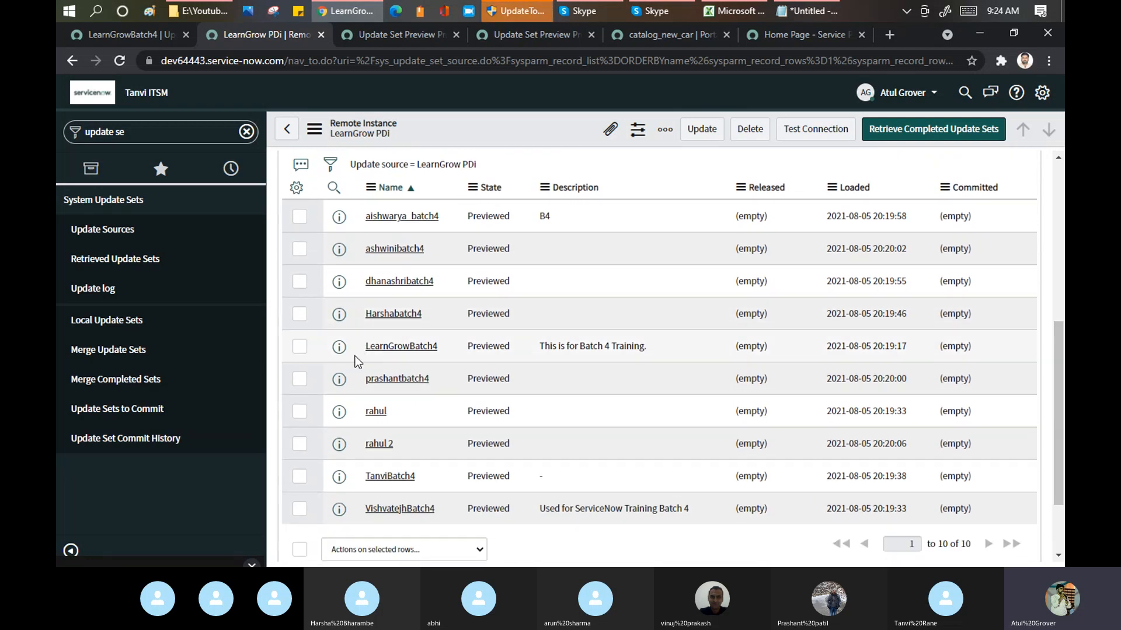
pyautogui.click(415, 351)
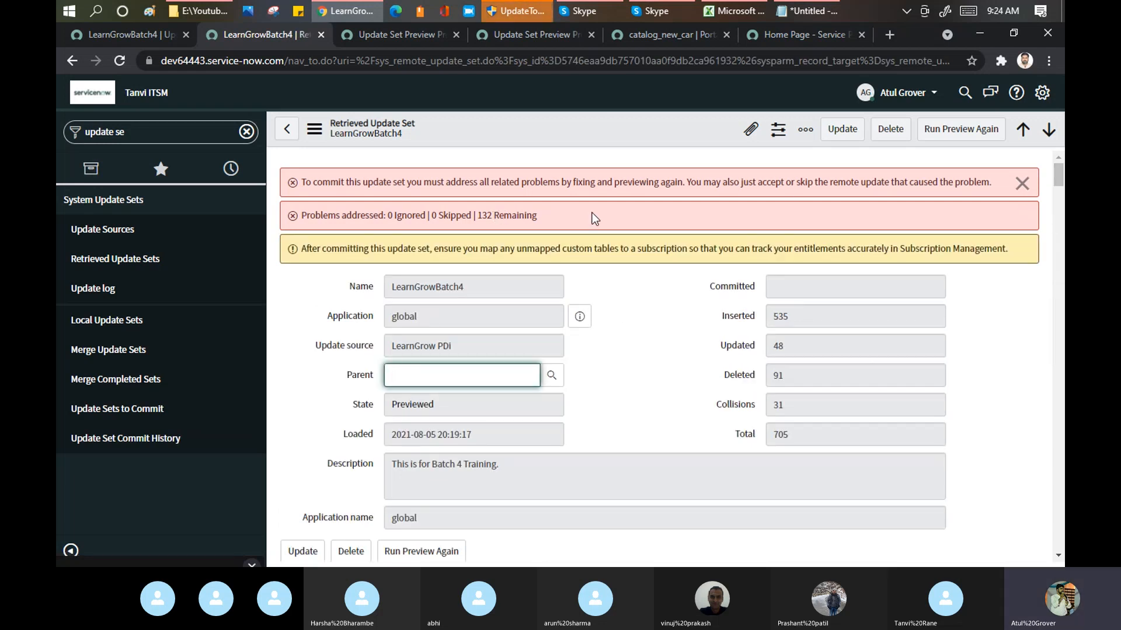
pyautogui.moveTo(1058, 181); pyautogui.dragTo(1062, 204)
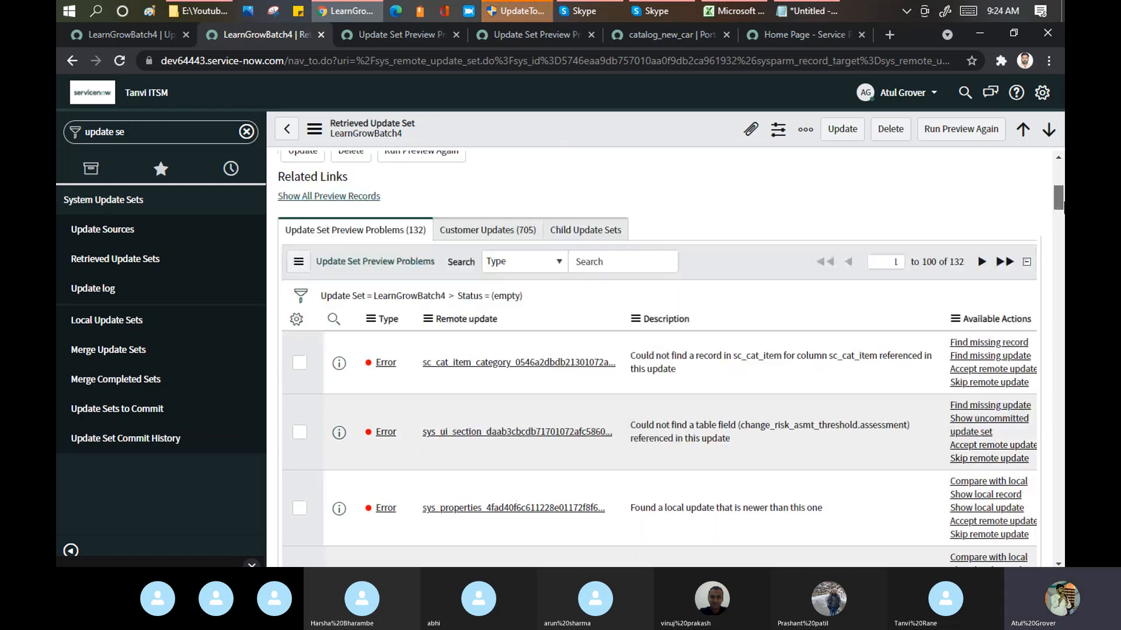
pyautogui.rightClick(437, 297)
pyautogui.click(456, 302)
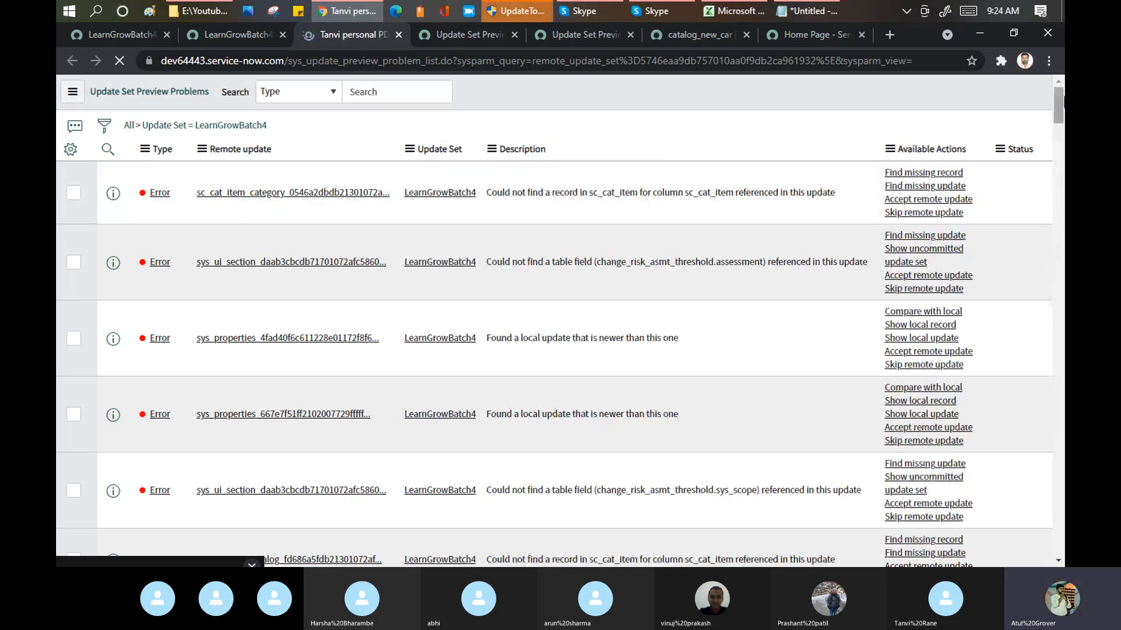
# Step: Select all preview problems on the first page of the list and skip their remote updates
pyautogui.moveTo(1062, 121); pyautogui.dragTo(1059, 543)
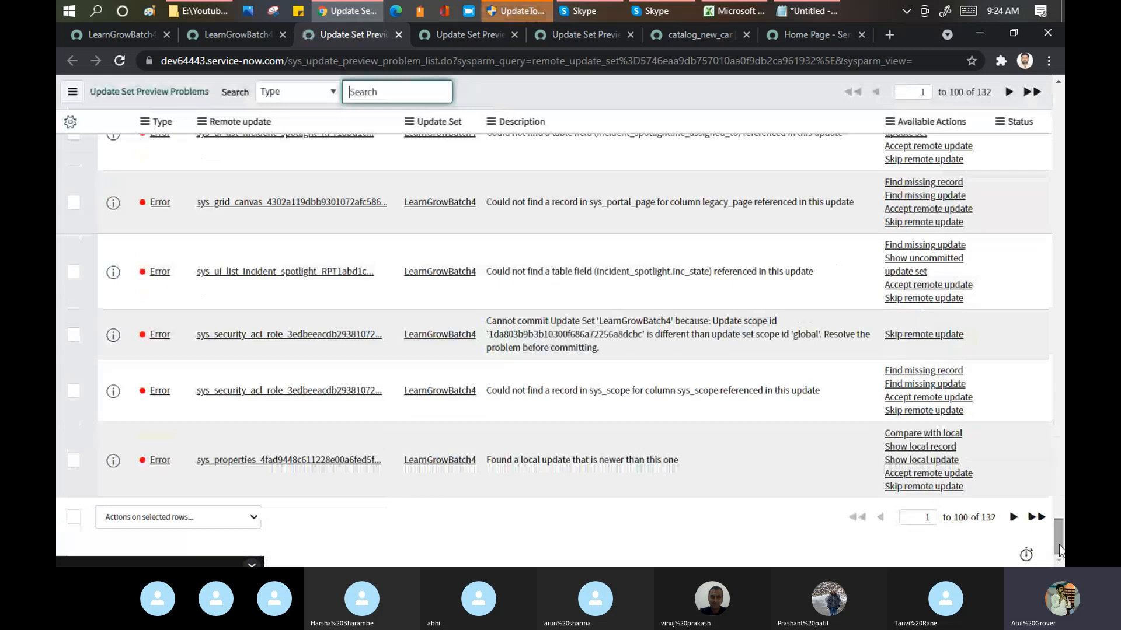
pyautogui.click(70, 518)
pyautogui.click(198, 518)
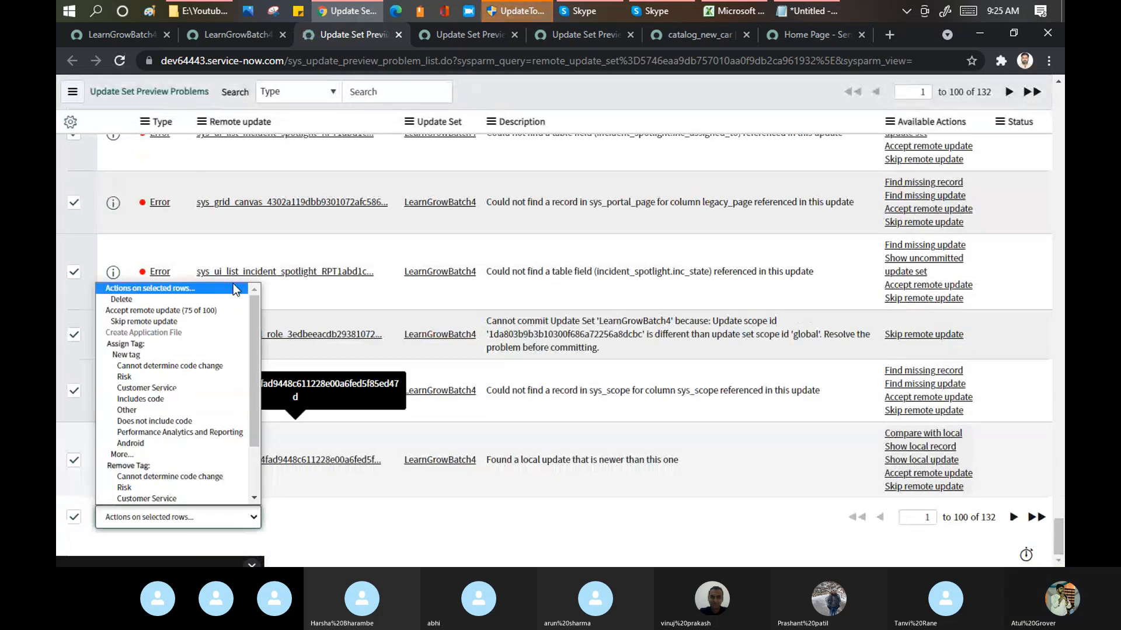
pyautogui.click(193, 321)
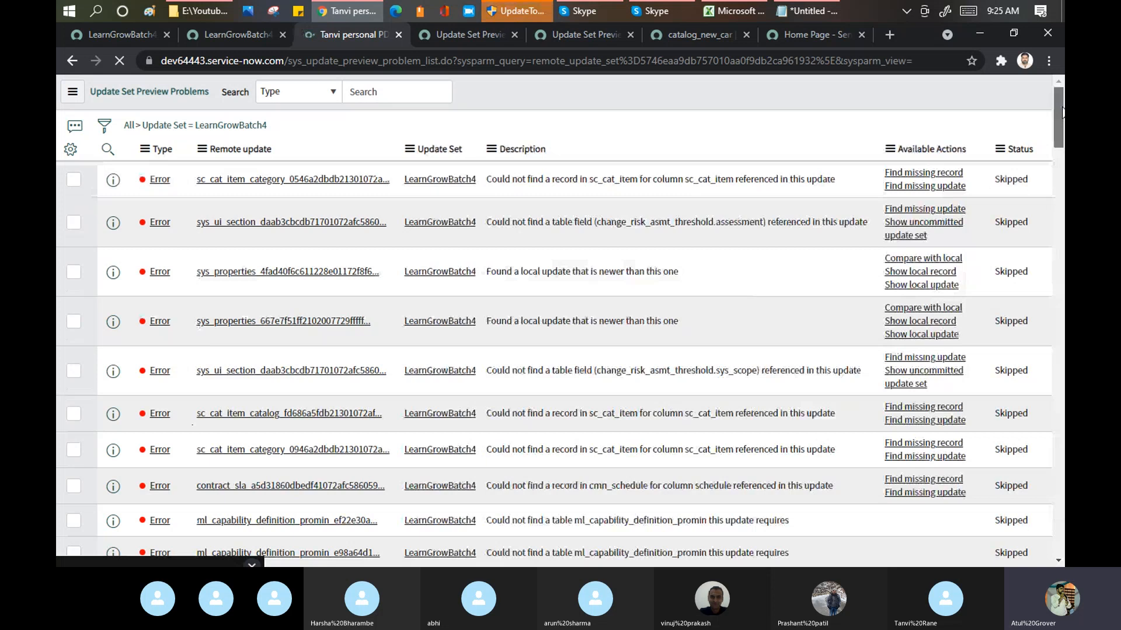
# Step: Go to the second page of LearnGrowBatch4 preview problems, select all of them and skip their remote updates
pyautogui.moveTo(1059, 112); pyautogui.dragTo(1059, 523)
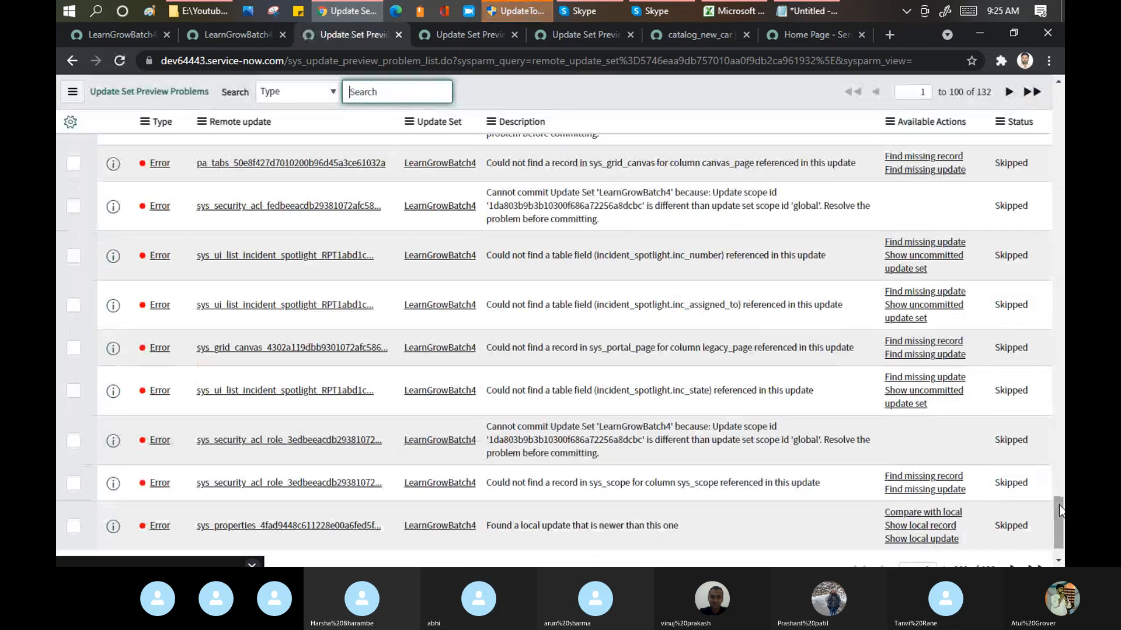
pyautogui.moveTo(1060, 511); pyautogui.dragTo(1059, 538)
pyautogui.click(1012, 517)
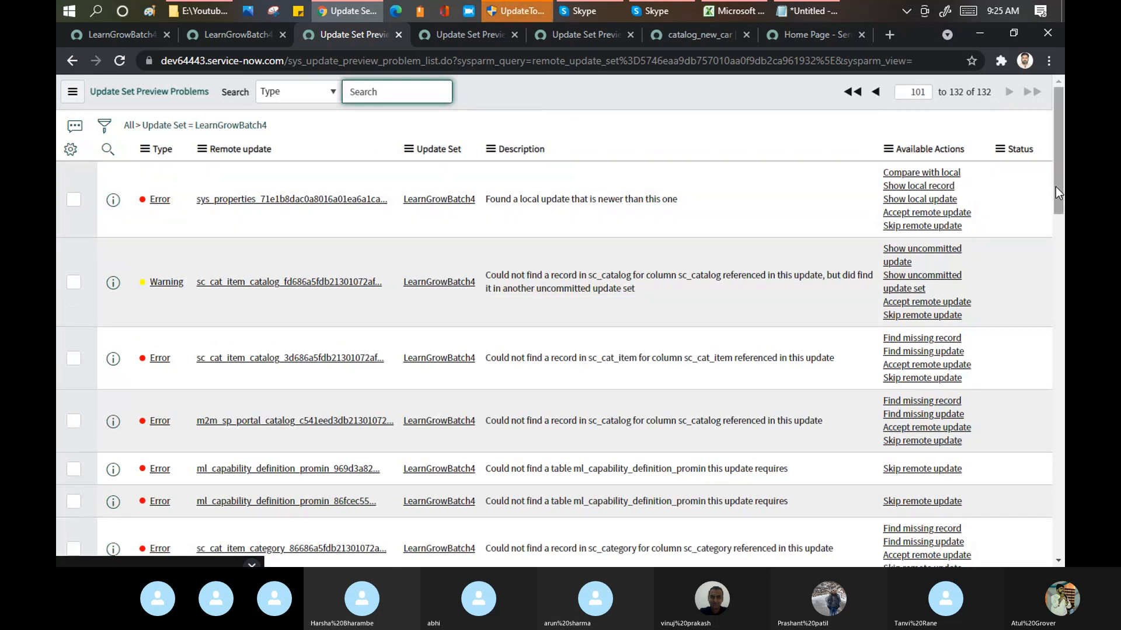
pyautogui.moveTo(1056, 187); pyautogui.dragTo(1058, 530)
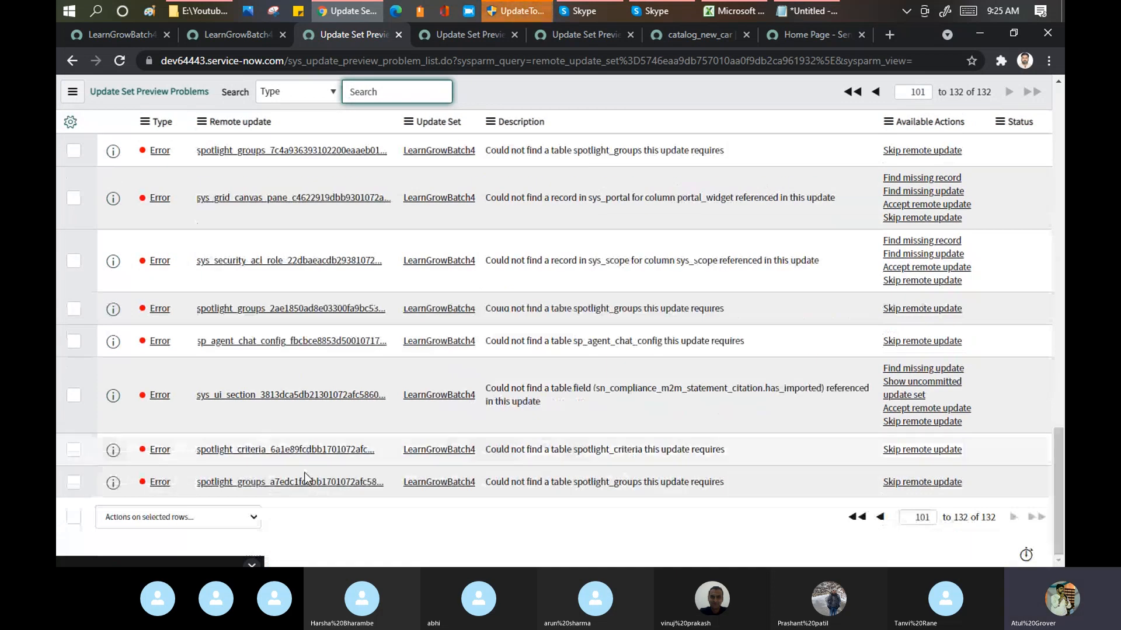
pyautogui.click(72, 518)
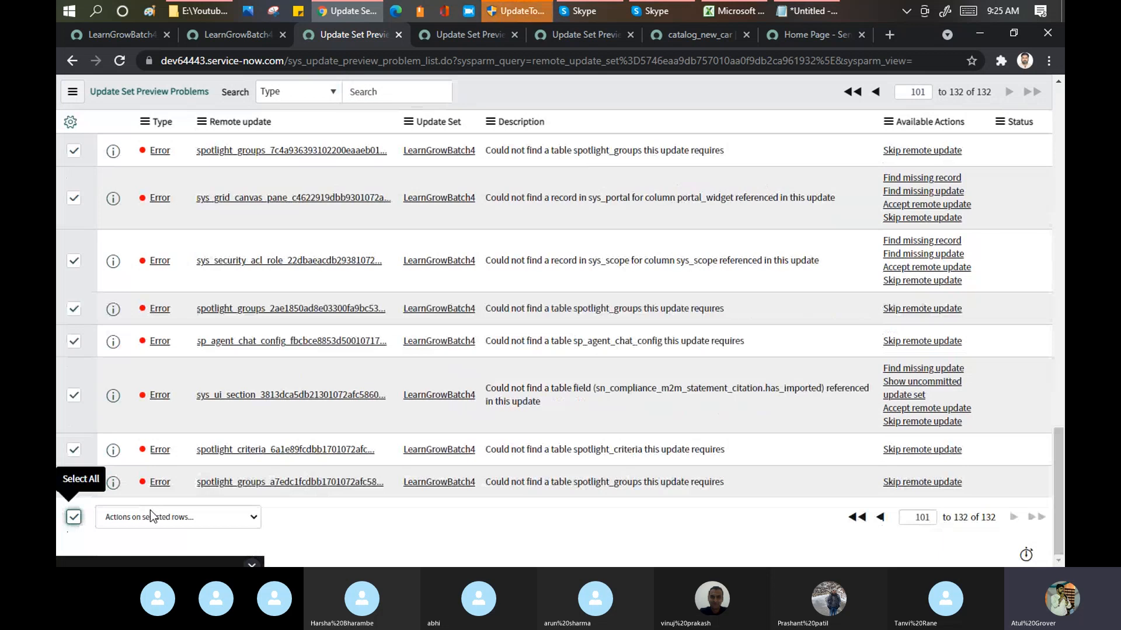
pyautogui.click(160, 517)
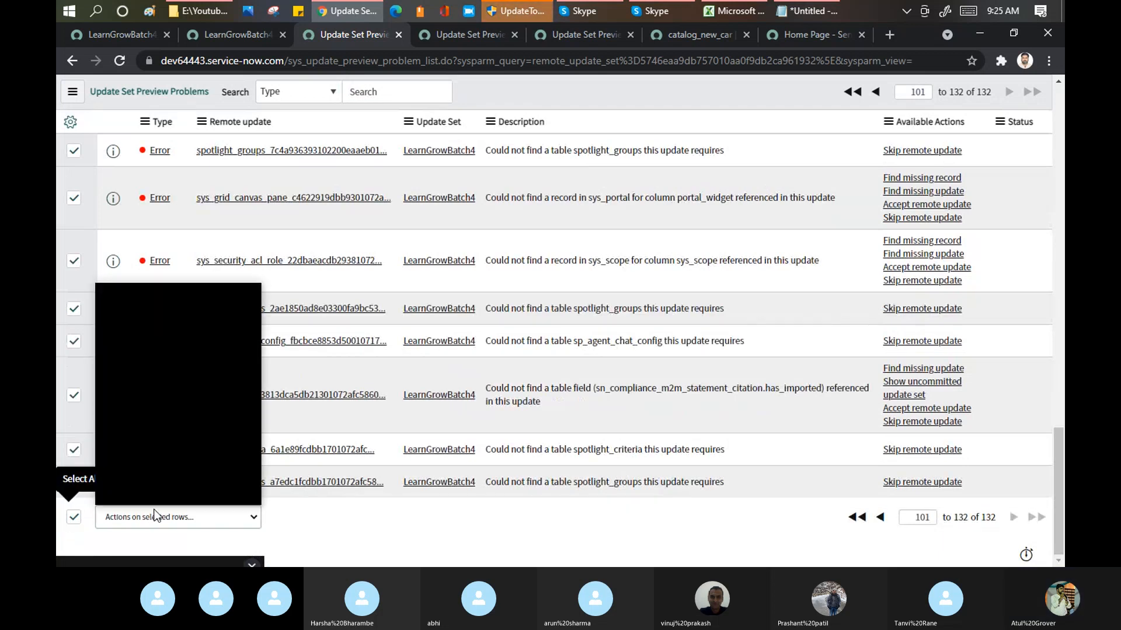
pyautogui.click(193, 328)
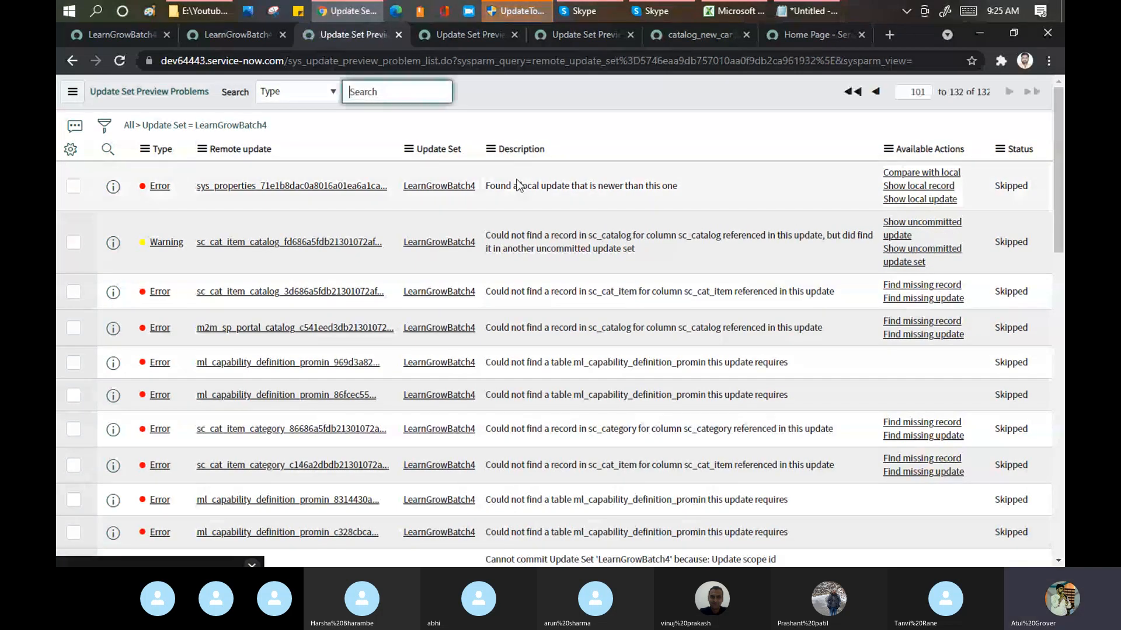
# Step: Return to the LearnGrowBatch4 retrieved update set, refresh its preview problems list and run the preview again
pyautogui.click(211, 34)
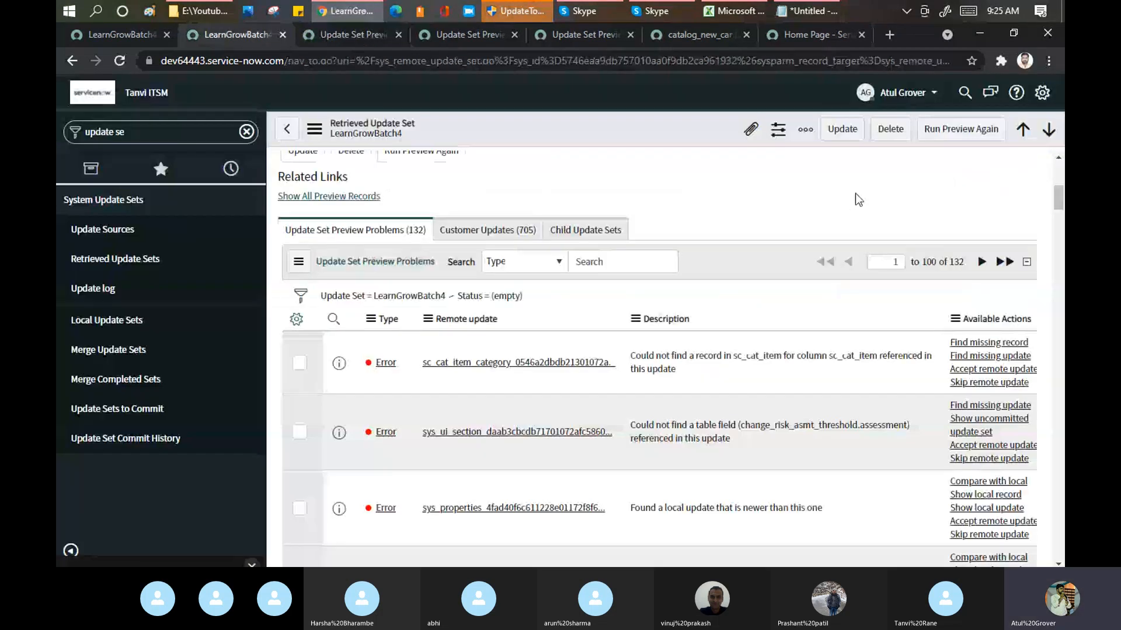
pyautogui.rightClick(731, 254)
pyautogui.click(752, 282)
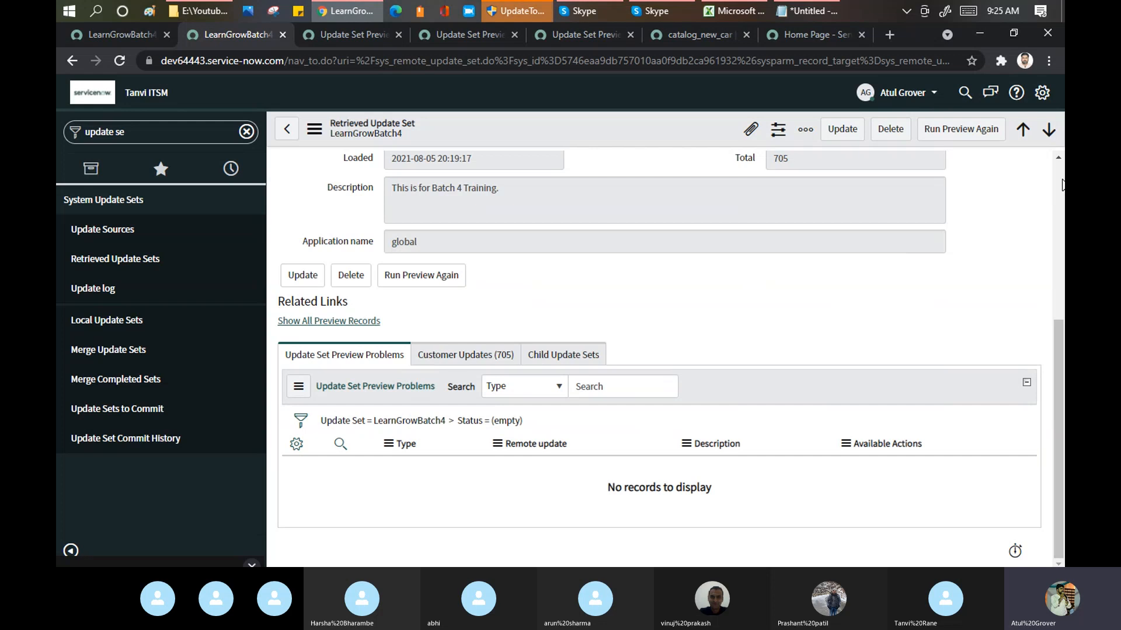
pyautogui.scroll(5, 1062, 184)
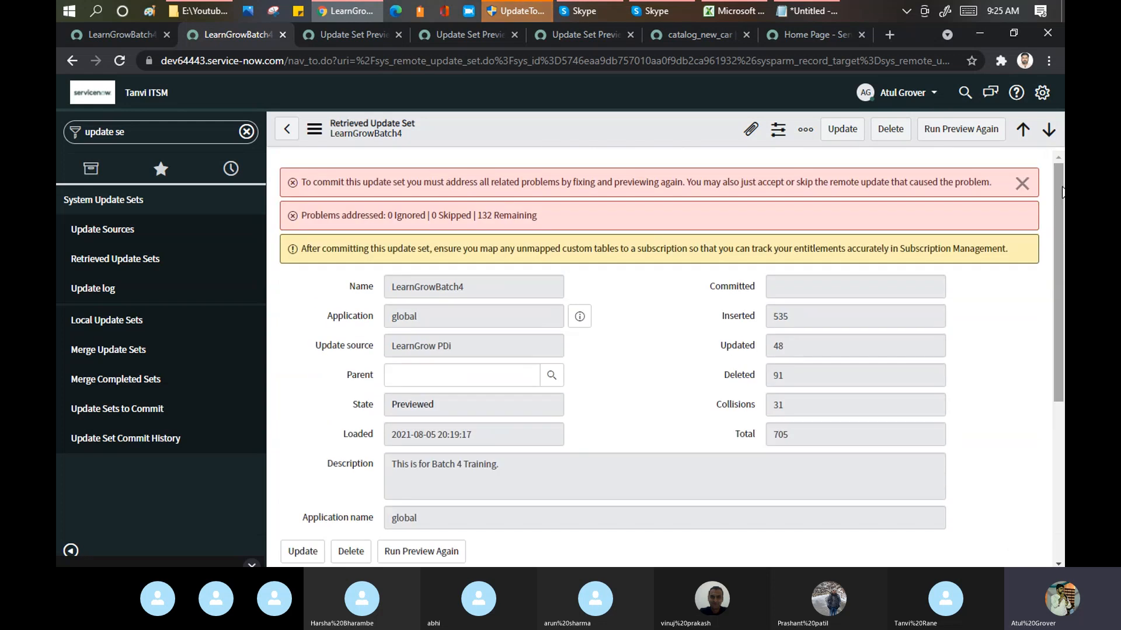
pyautogui.click(977, 137)
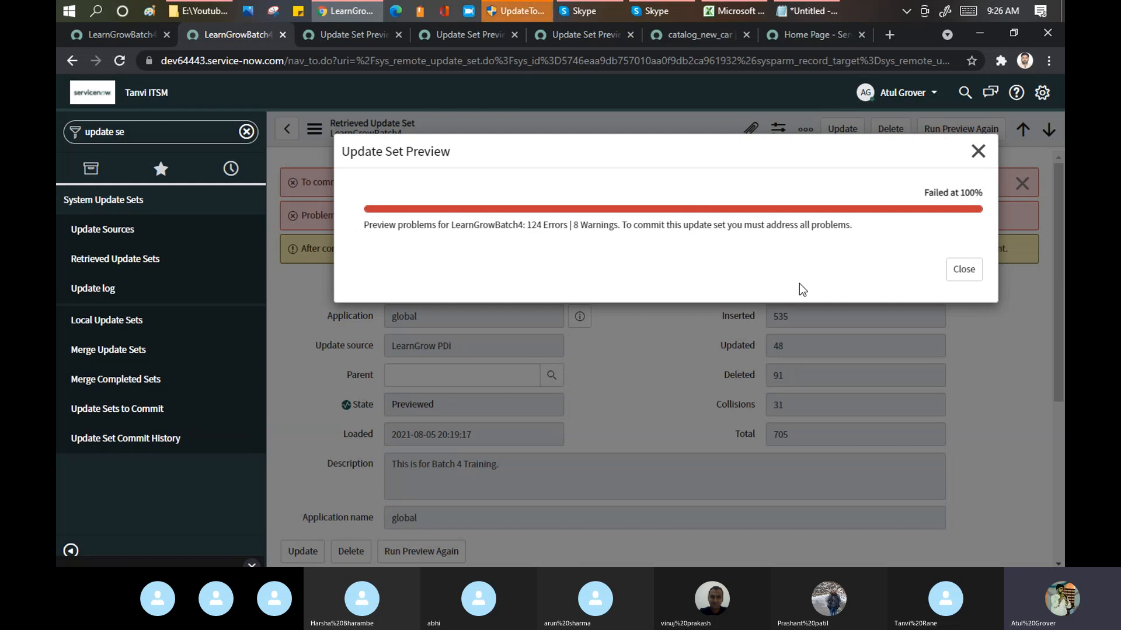
pyautogui.click(963, 269)
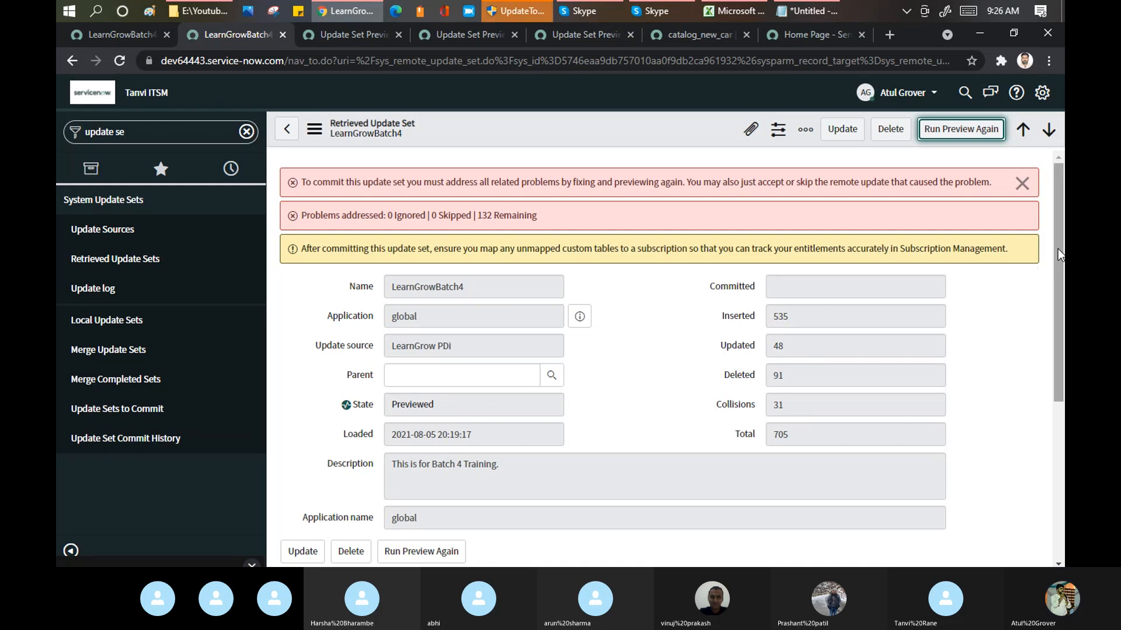
# Step: Examine the regenerated preview problems of LearnGrowBatch4 and check its update set record on the source instance dev86271
pyautogui.moveTo(1057, 249); pyautogui.dragTo(1058, 362)
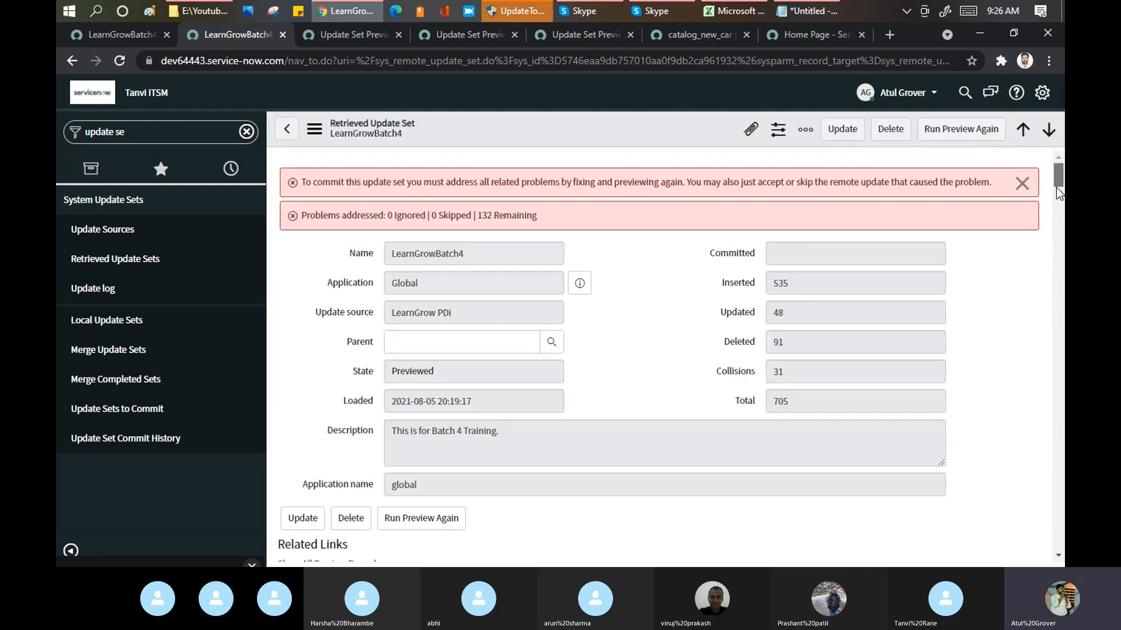
pyautogui.moveTo(1059, 174); pyautogui.dragTo(1059, 194)
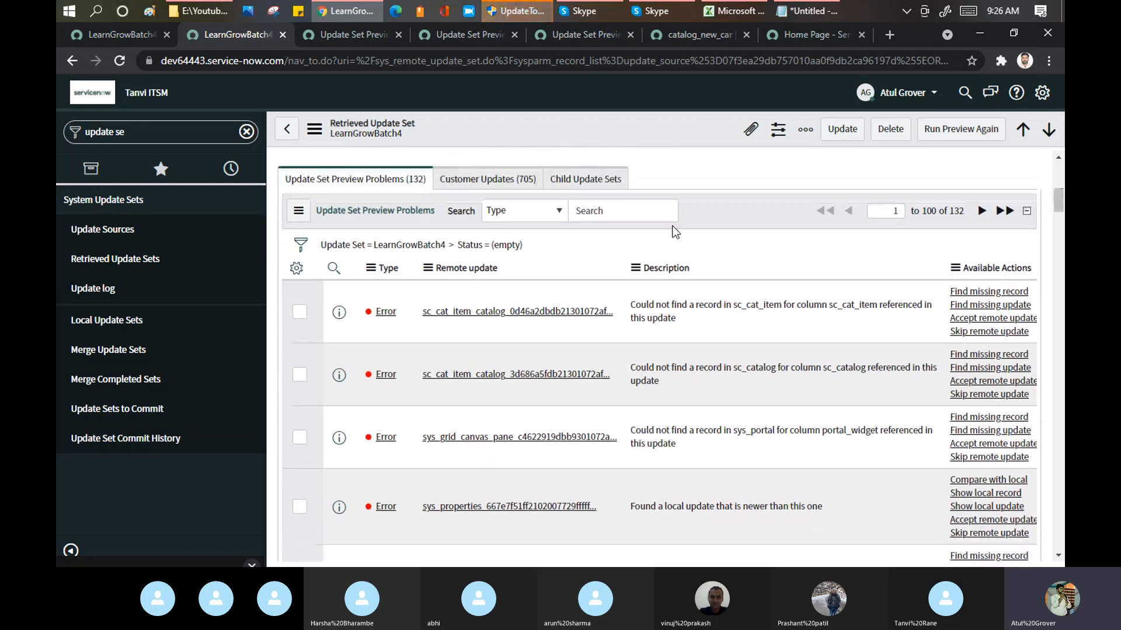
pyautogui.click(508, 256)
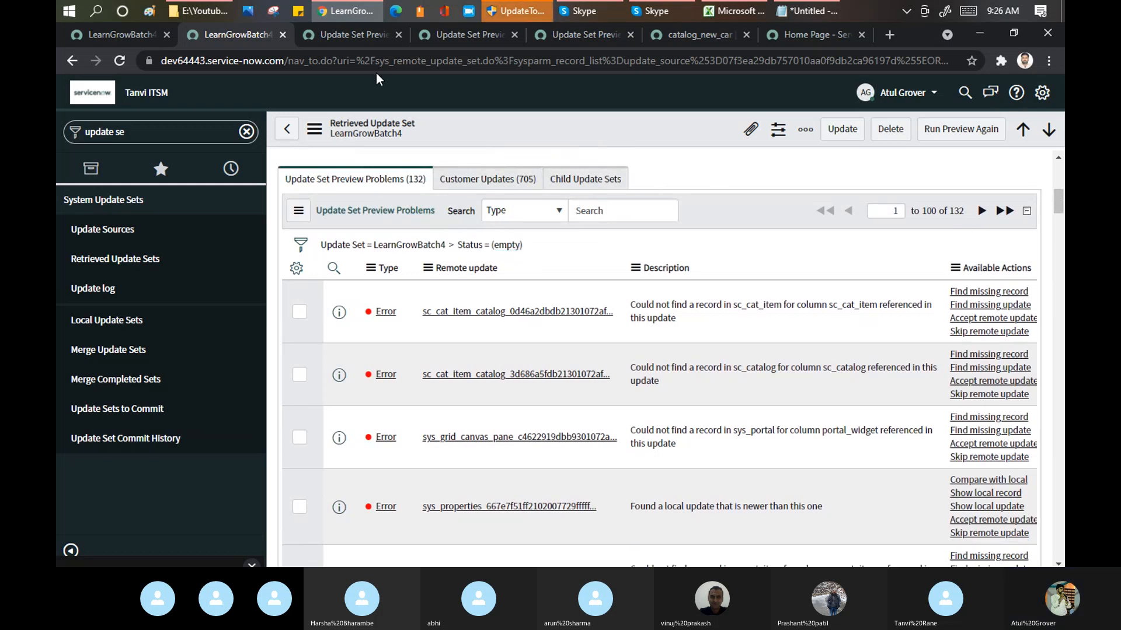
pyautogui.click(139, 36)
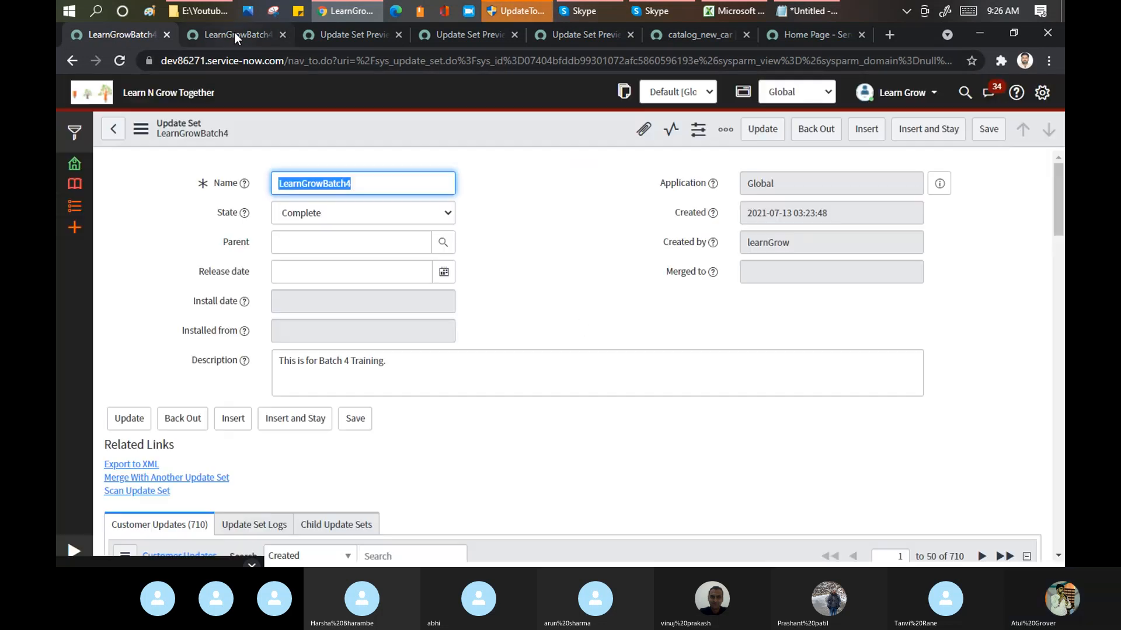
pyautogui.click(234, 32)
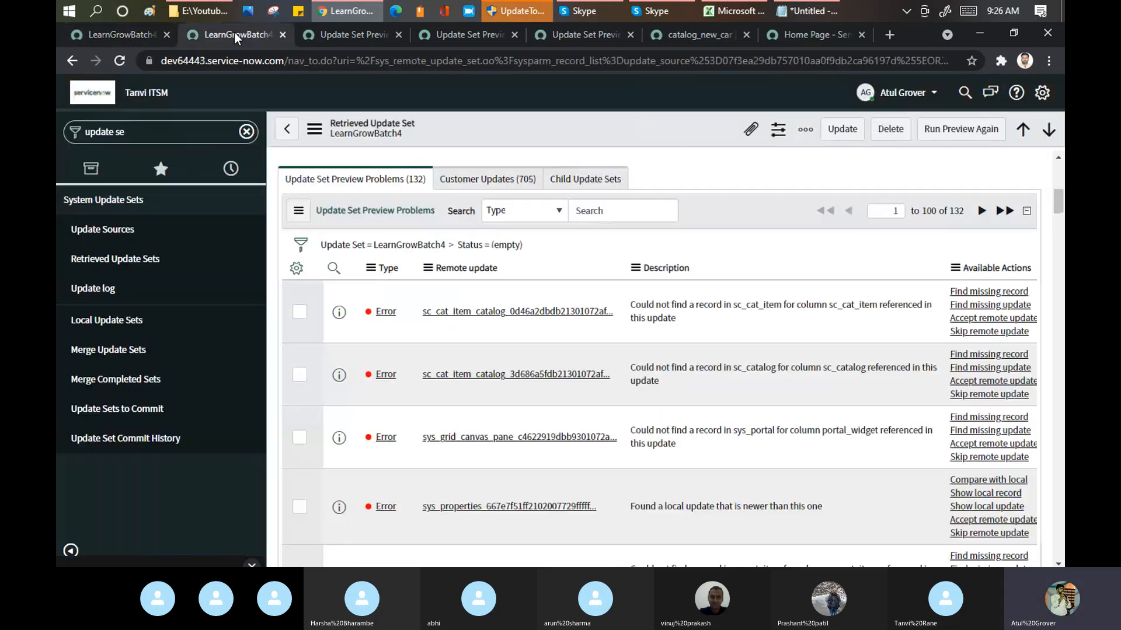
# Step: From the retrieved update sets, open the one directly below LearnGrowBatch4 and skip the remote updates of all its preview problems
pyautogui.click(138, 263)
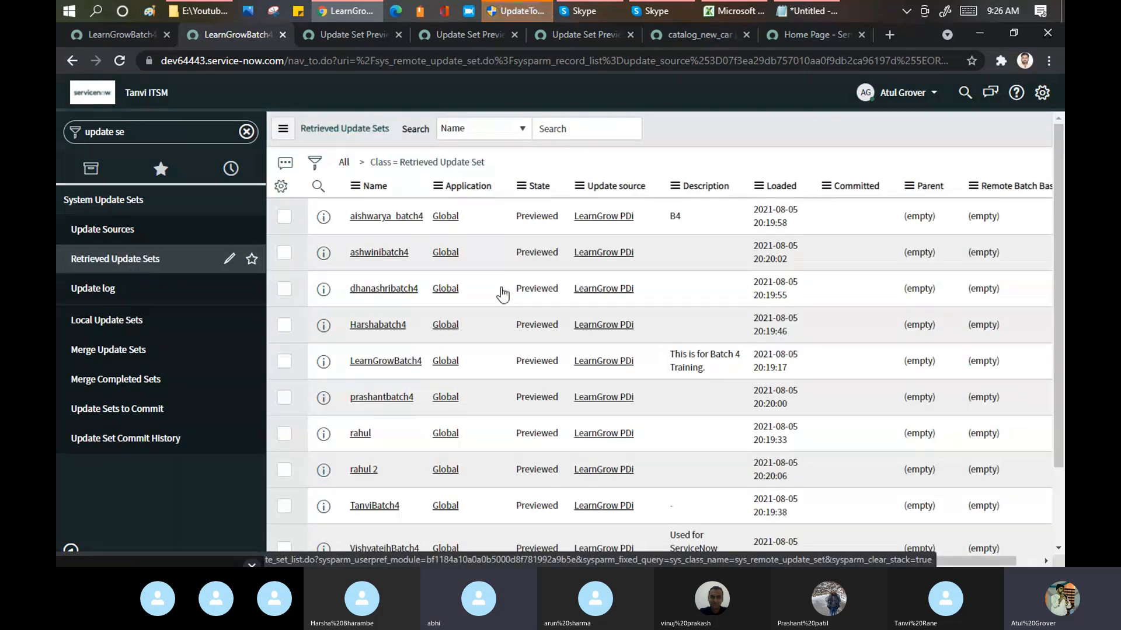
pyautogui.click(376, 399)
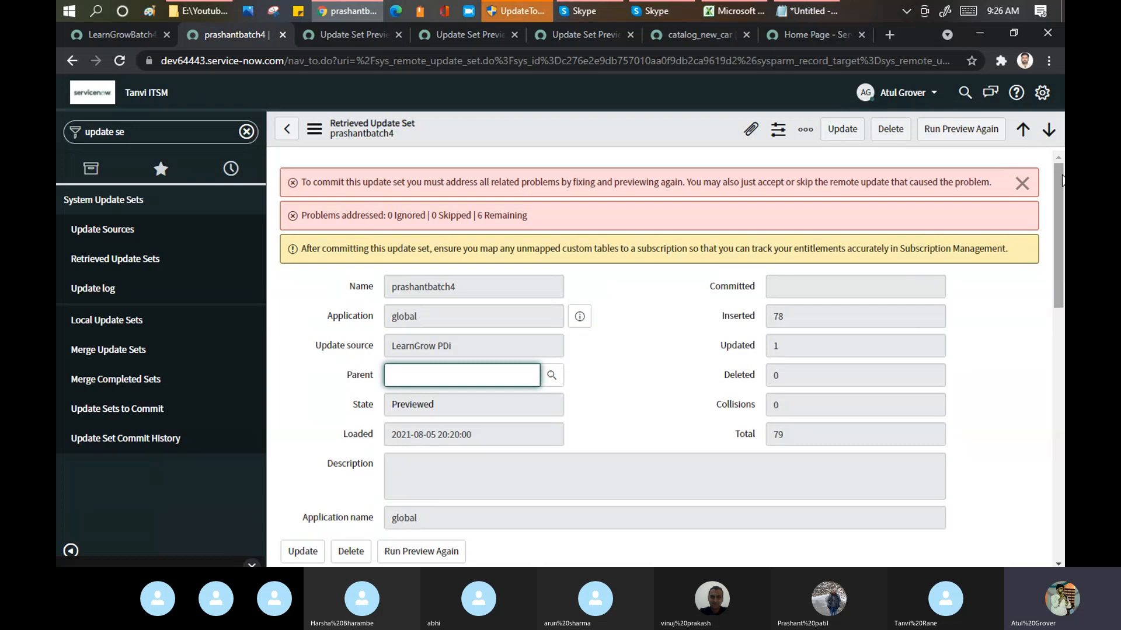
pyautogui.moveTo(1062, 180); pyautogui.dragTo(1063, 468)
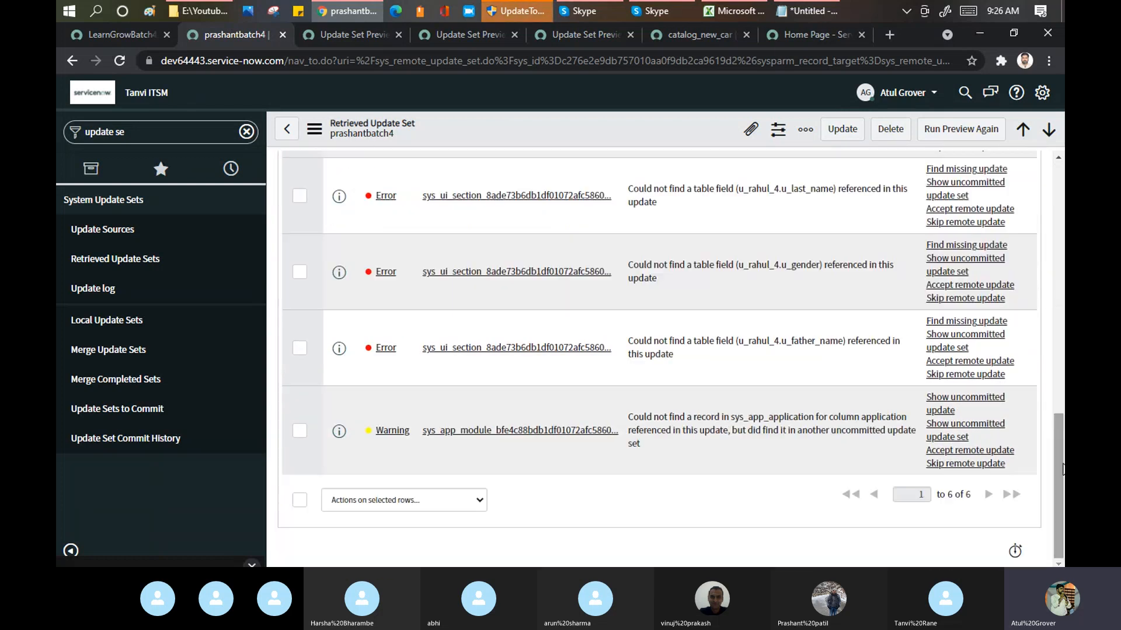
pyautogui.click(300, 502)
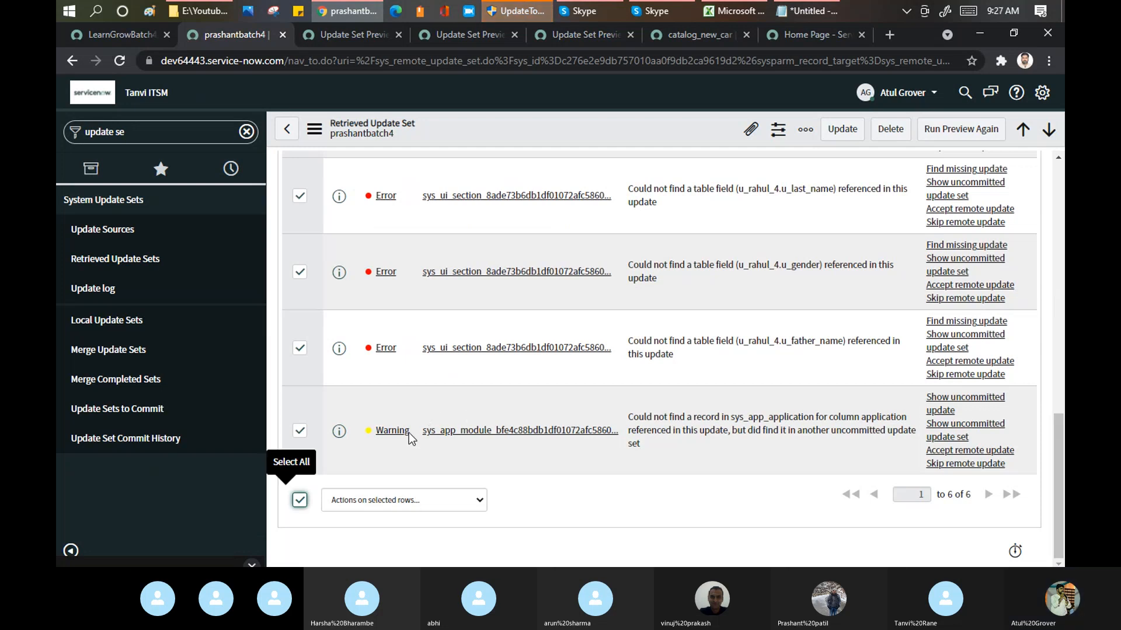
pyautogui.click(403, 500)
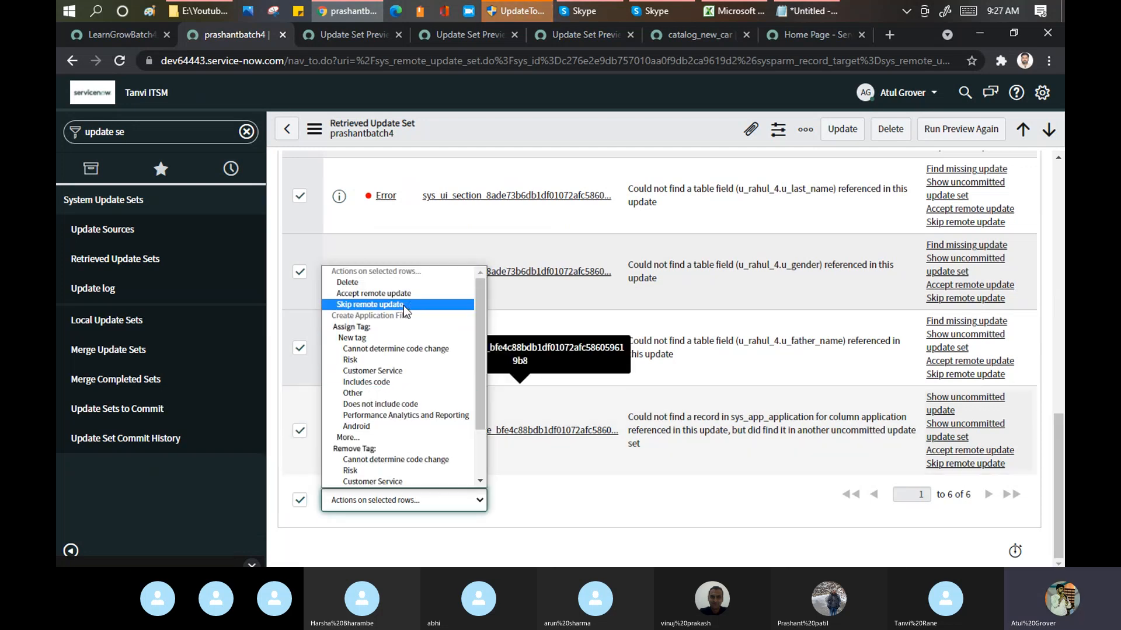
pyautogui.click(404, 306)
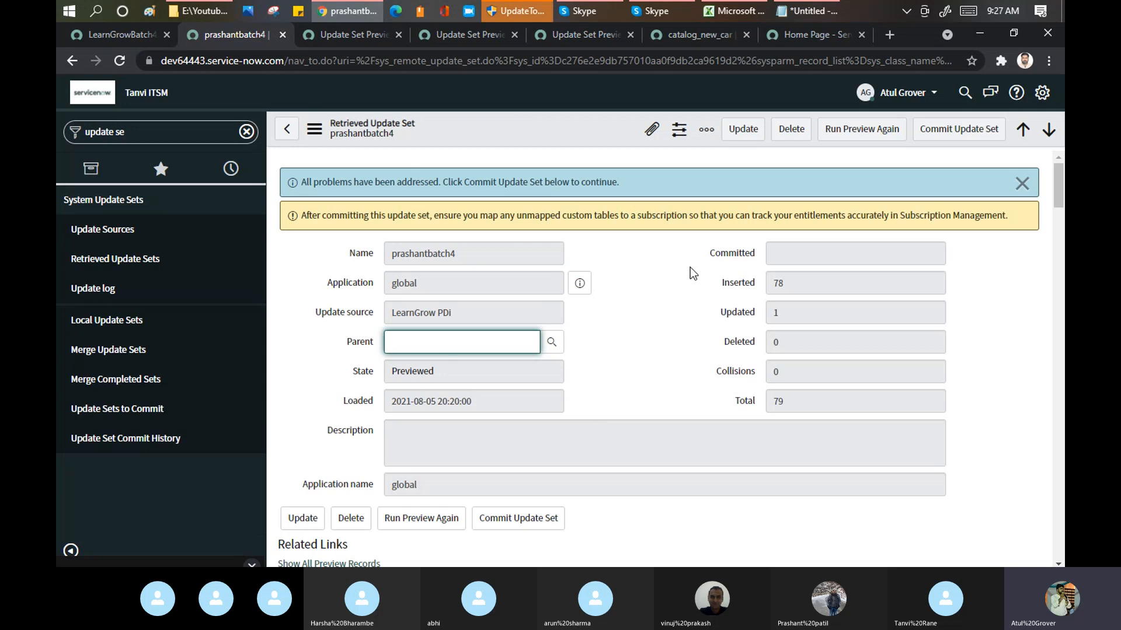
# Step: Commit the opened retrieved update set, close the commit progress dialog and review the committed record
pyautogui.click(945, 133)
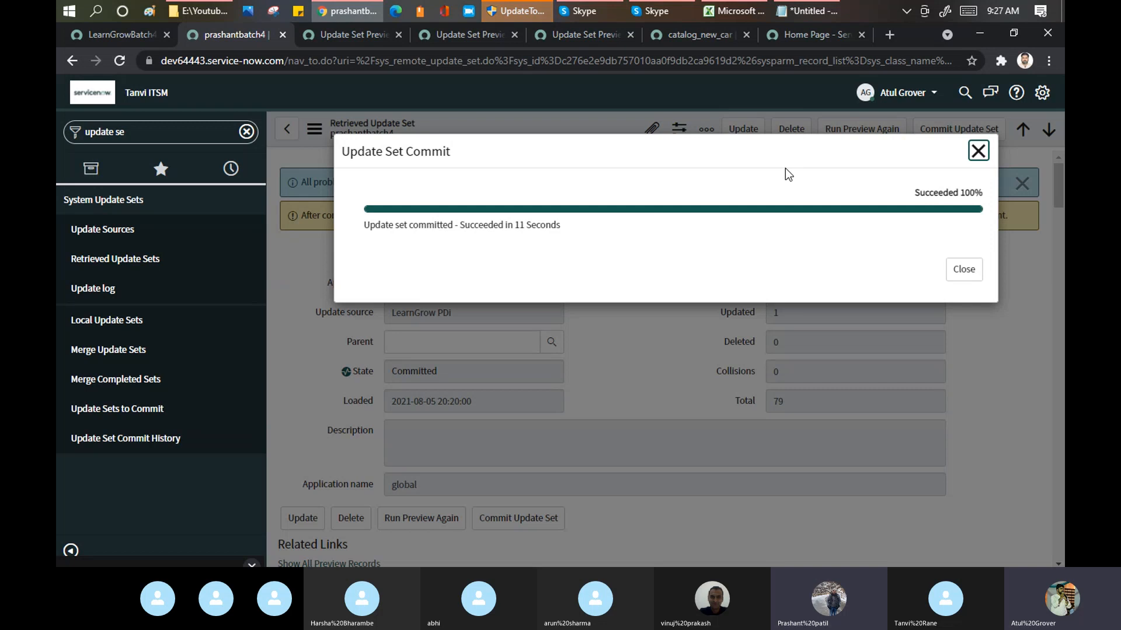
pyautogui.click(976, 151)
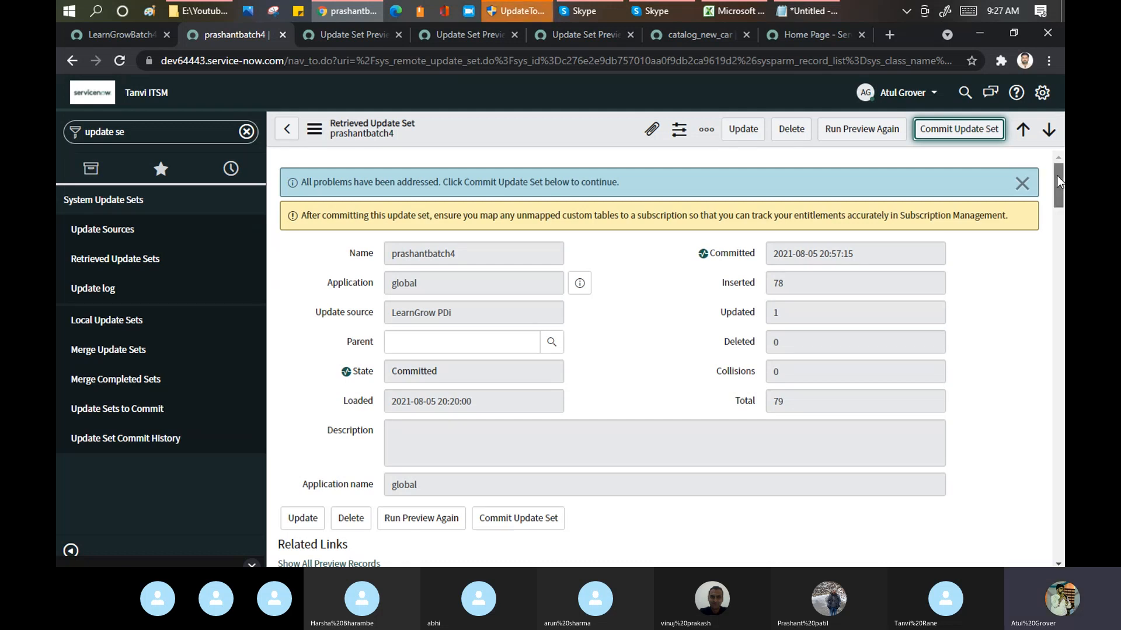
pyautogui.moveTo(1056, 176); pyautogui.dragTo(1056, 226)
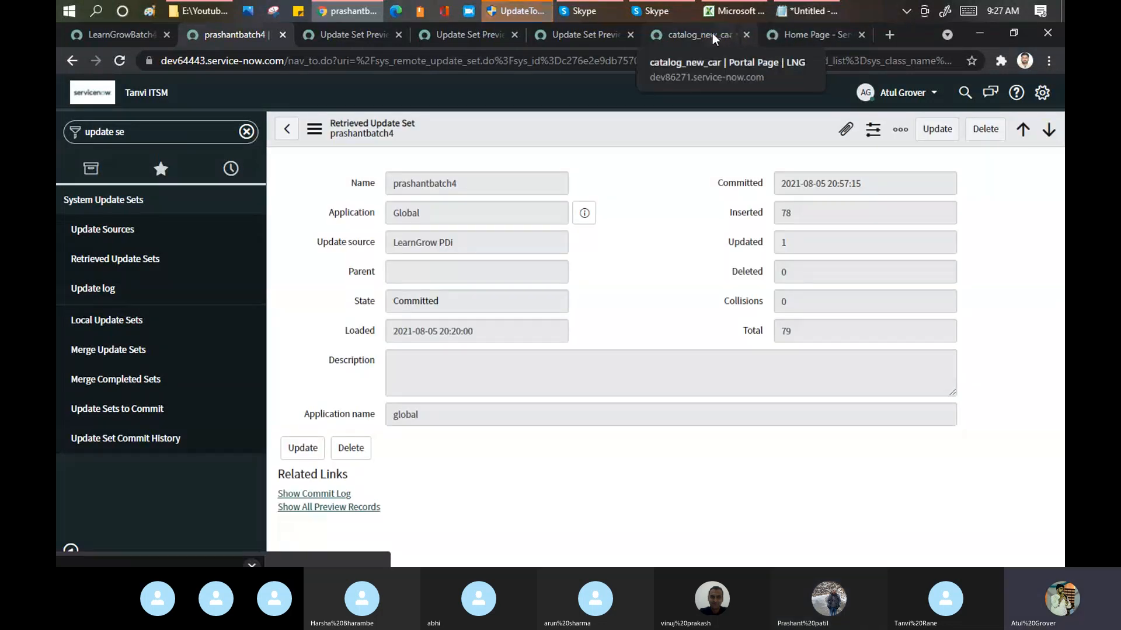
# Step: Open the dev64443 Service Portal, reload it and browse the catalog by categories to the Departmental Services items
pyautogui.click(849, 34)
pyautogui.click(609, 54)
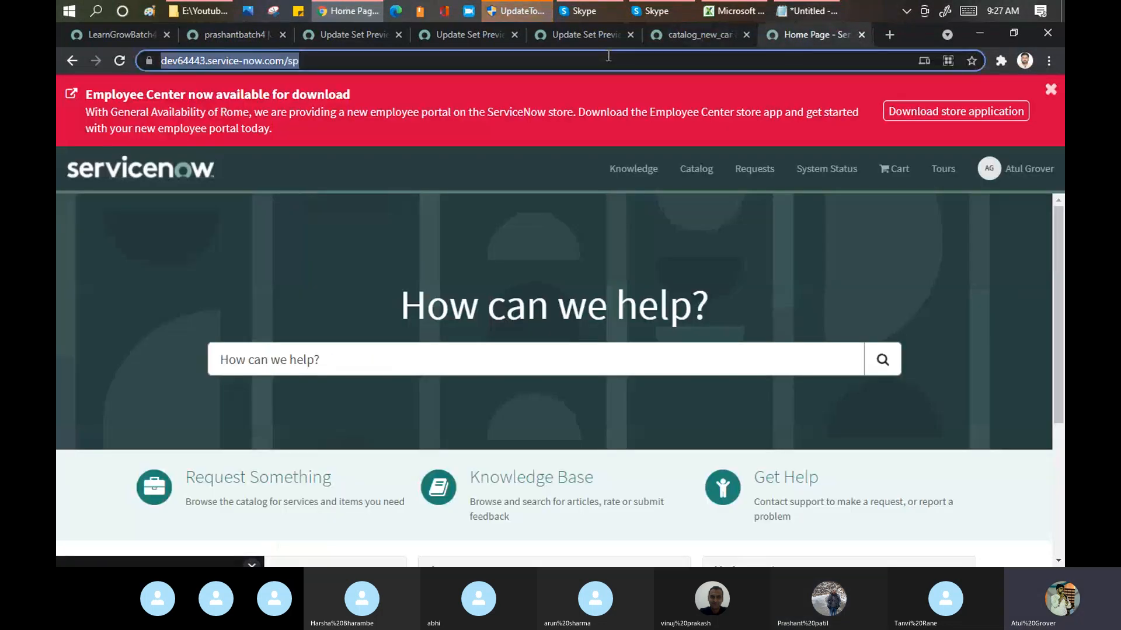
pyautogui.press('Return')
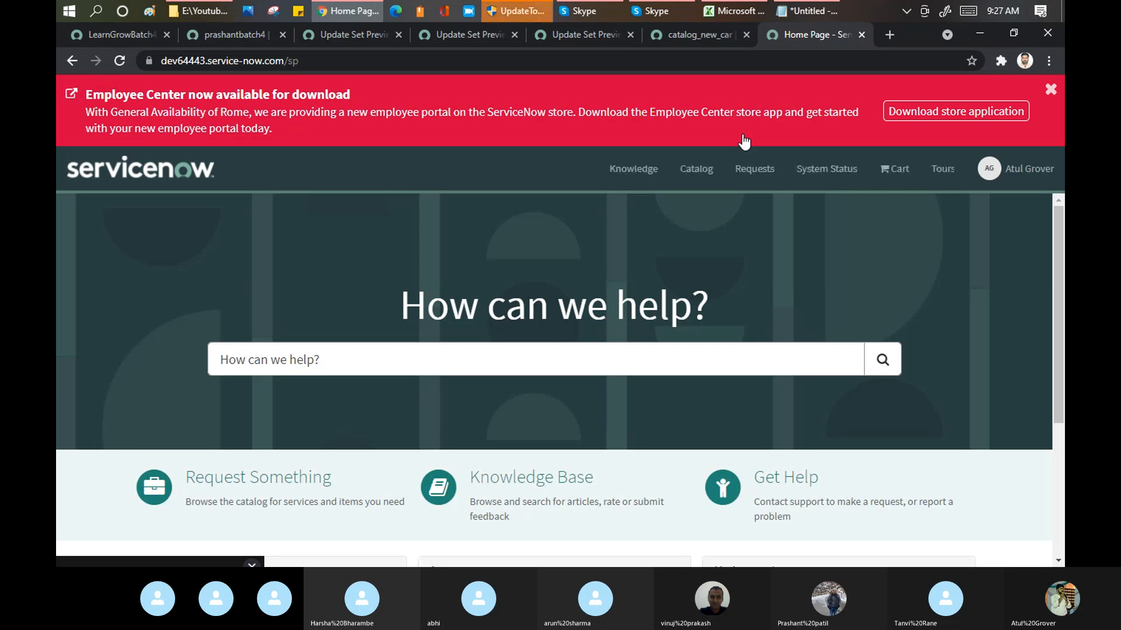
pyautogui.click(683, 175)
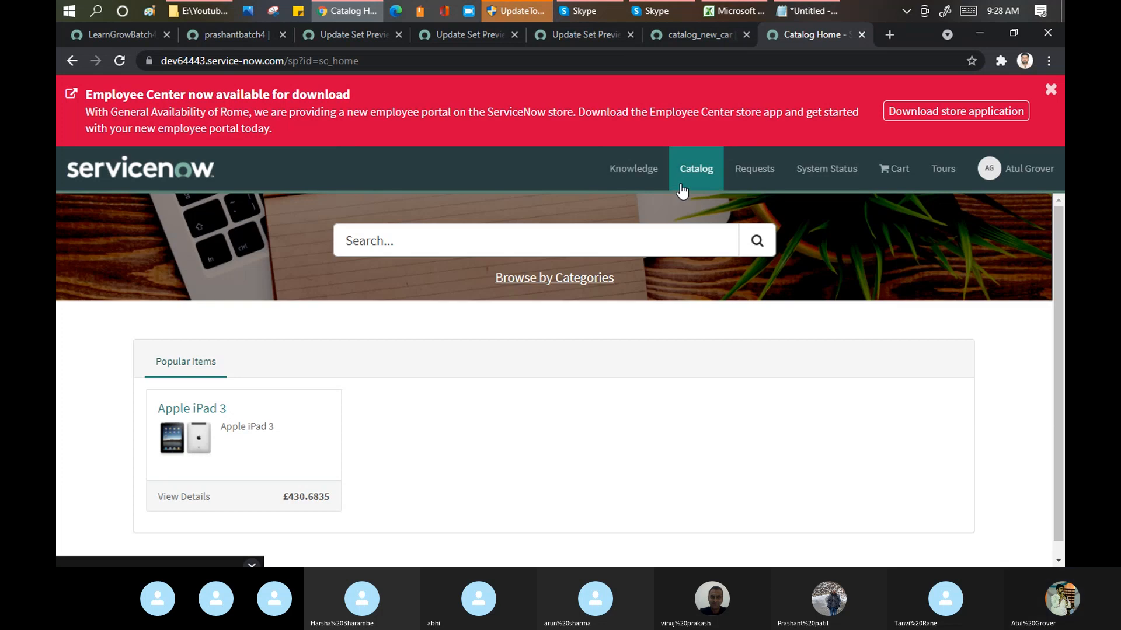
pyautogui.click(535, 283)
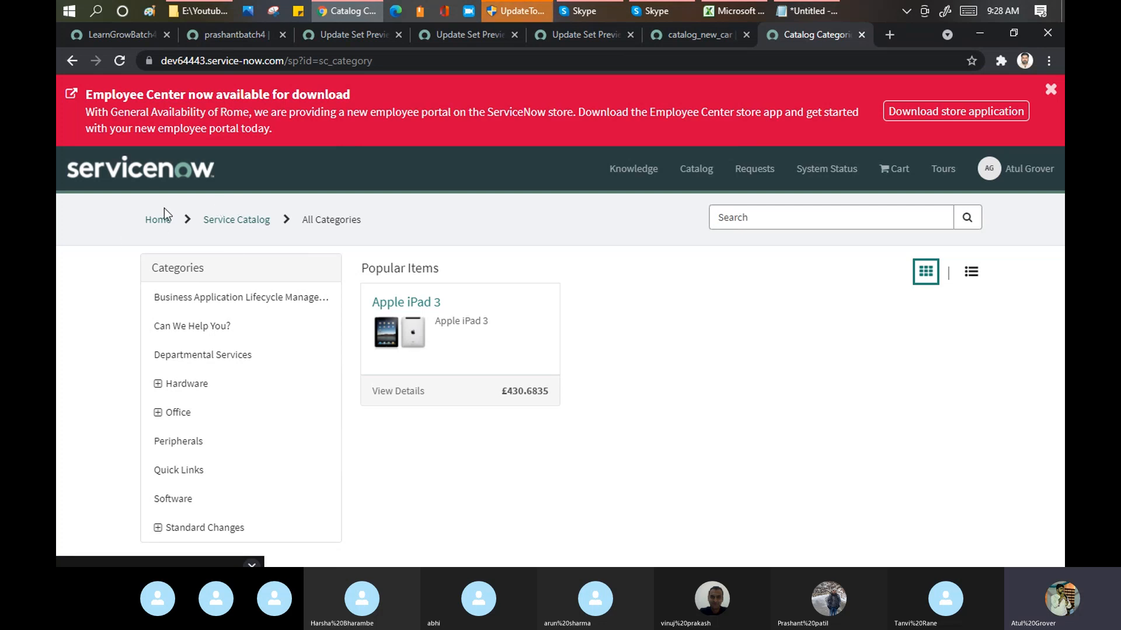
pyautogui.click(222, 358)
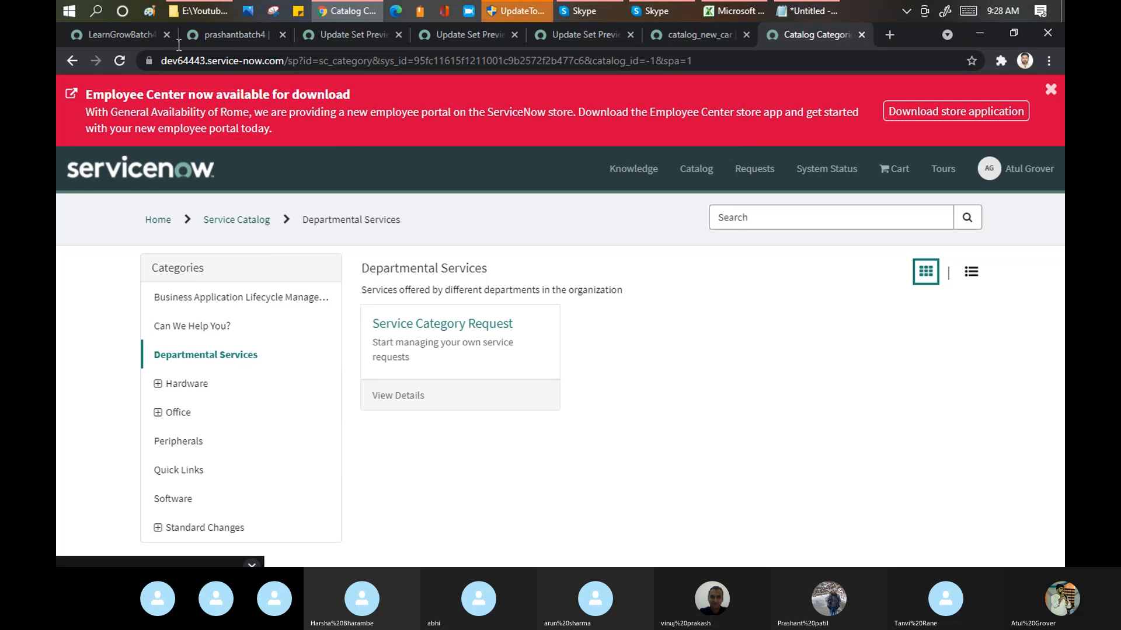
# Step: Review the customer updates of the committed retrieved update set, then filter the navigator for the trainee's modules and open the first one
pyautogui.click(224, 32)
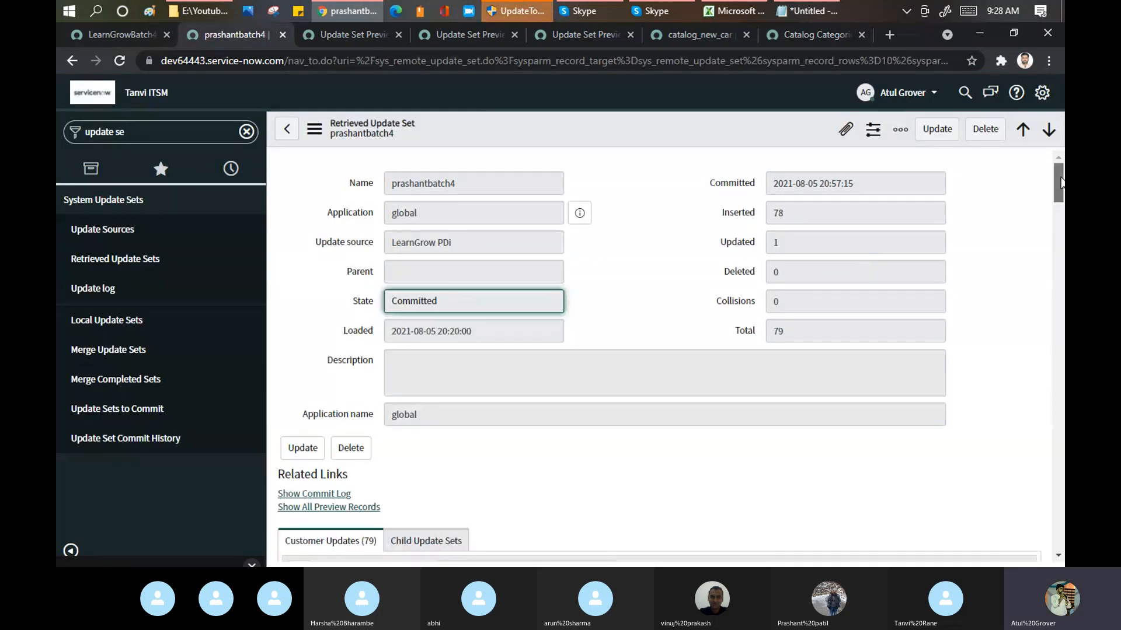
pyautogui.moveTo(1061, 183); pyautogui.dragTo(1061, 233)
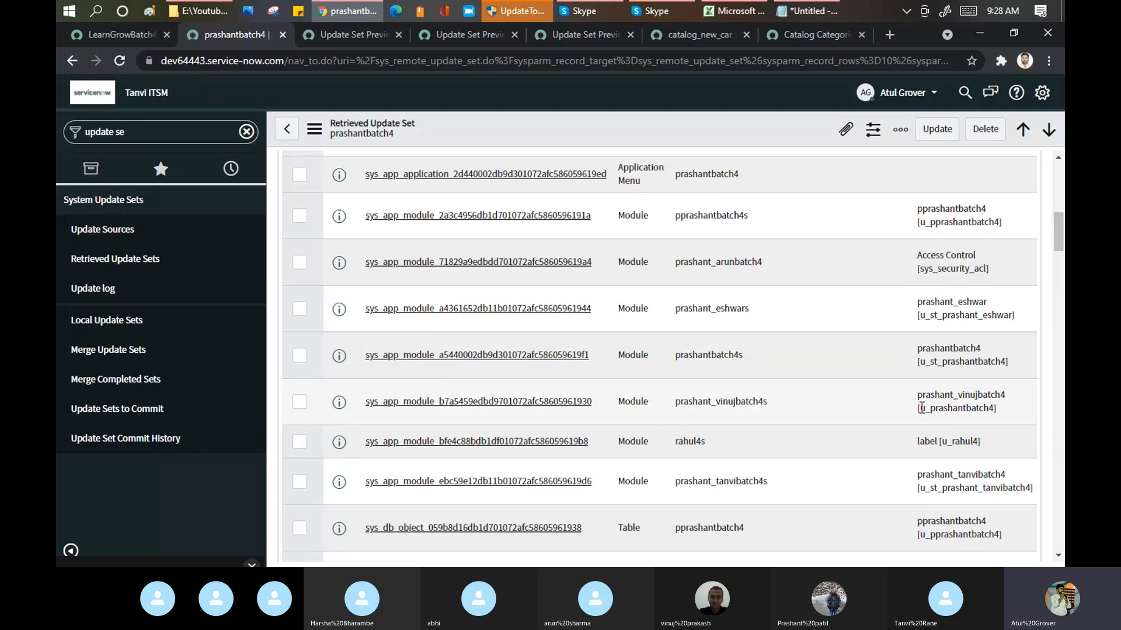
pyautogui.moveTo(922, 406); pyautogui.dragTo(942, 408)
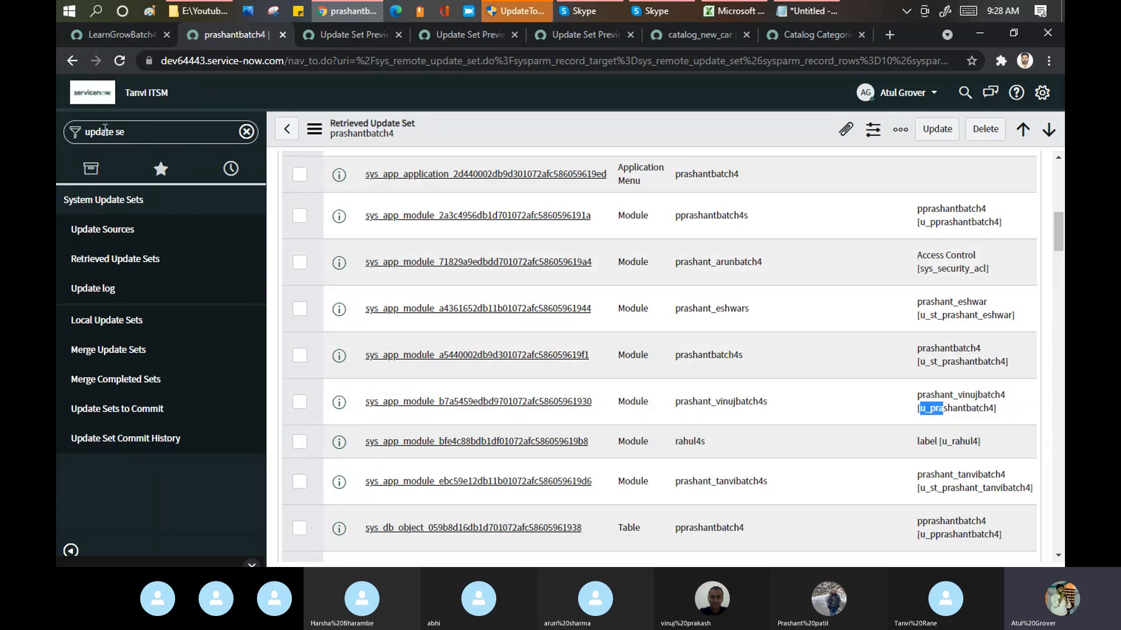
pyautogui.click(158, 136)
pyautogui.write('pras')
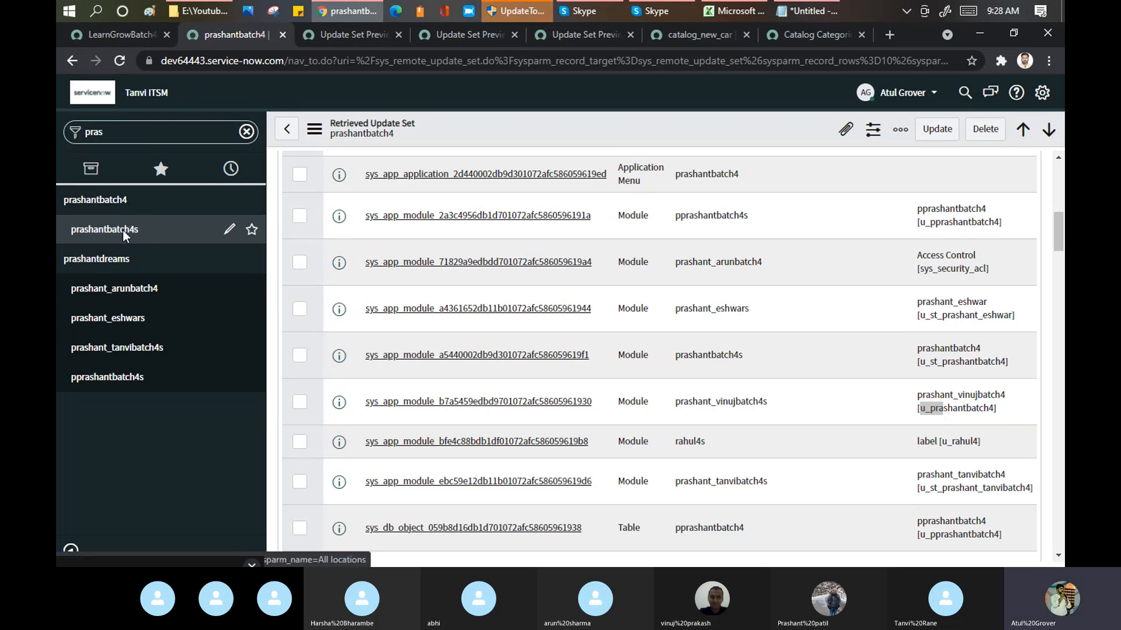
pyautogui.click(123, 230)
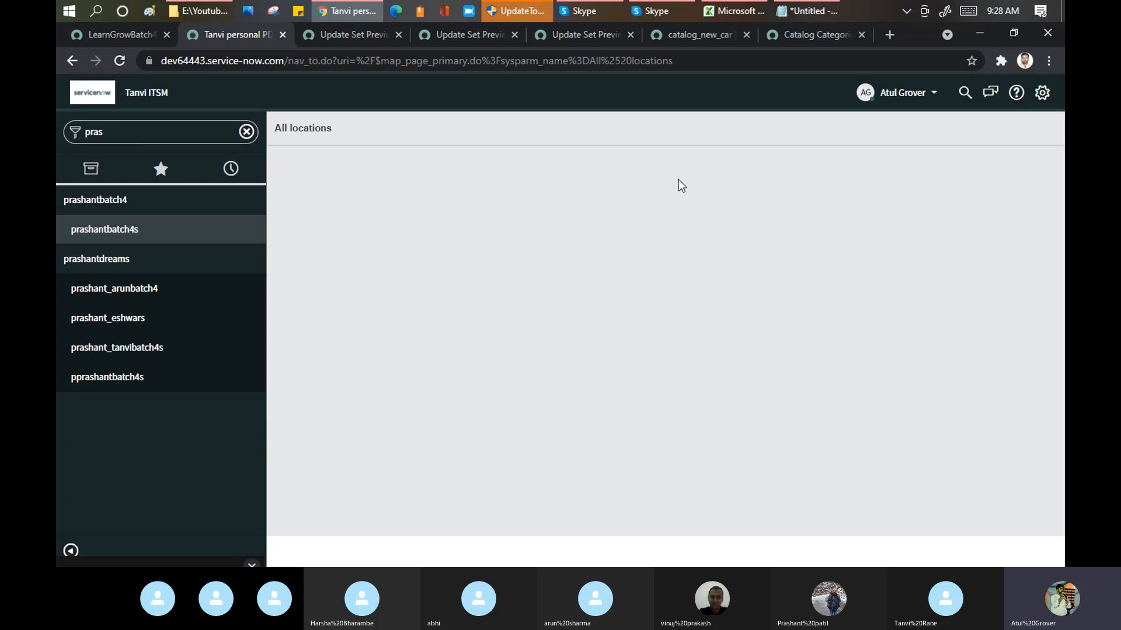
# Step: On the source instance dev86271, filter the navigator for the same trainee's modules, open the matching map module and return to the target instance
pyautogui.click(123, 34)
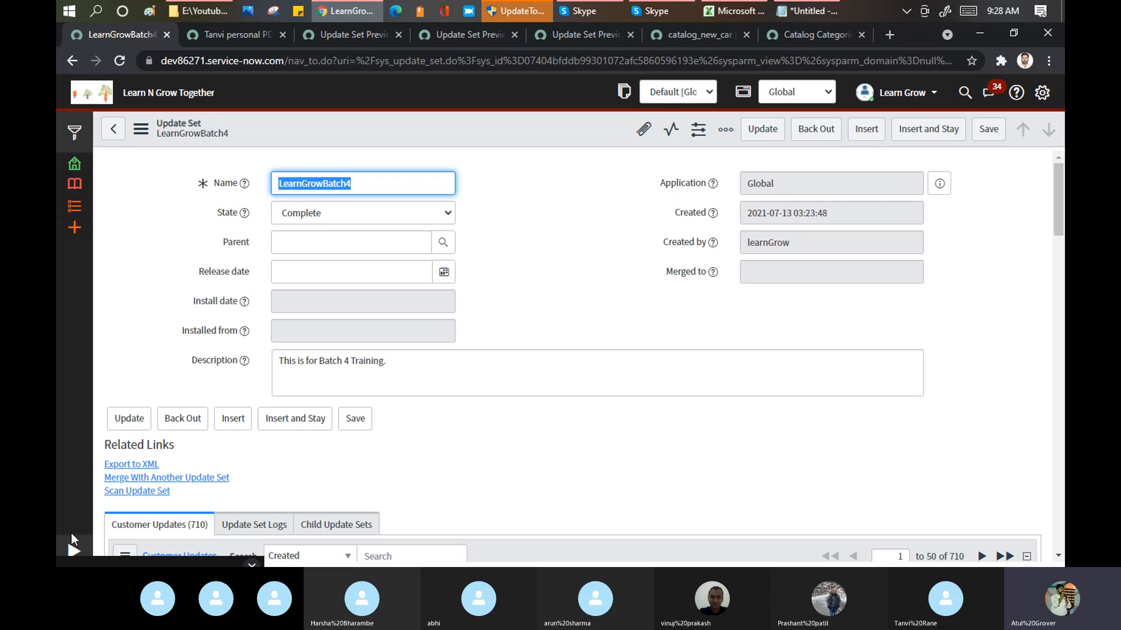
pyautogui.click(71, 548)
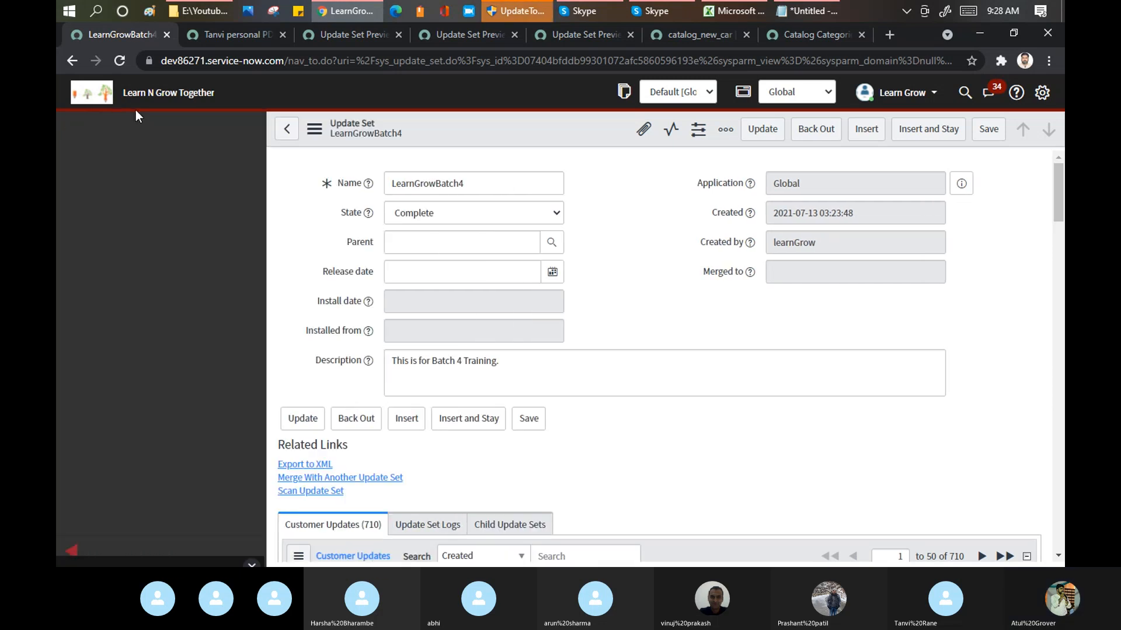
pyautogui.write('pra')
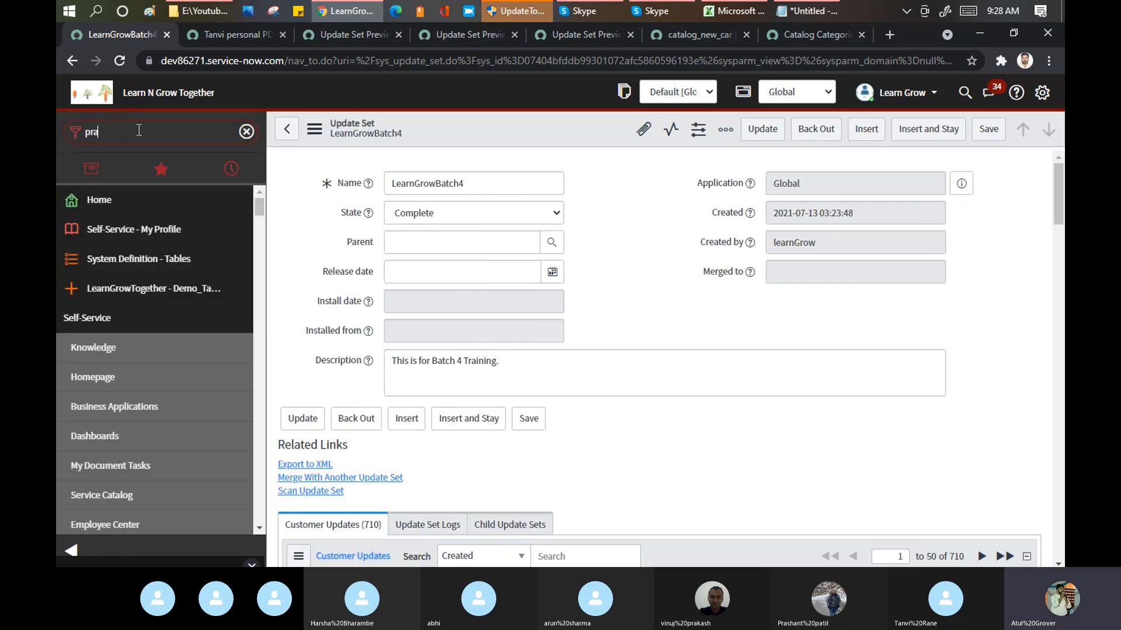
pyautogui.write('shan')
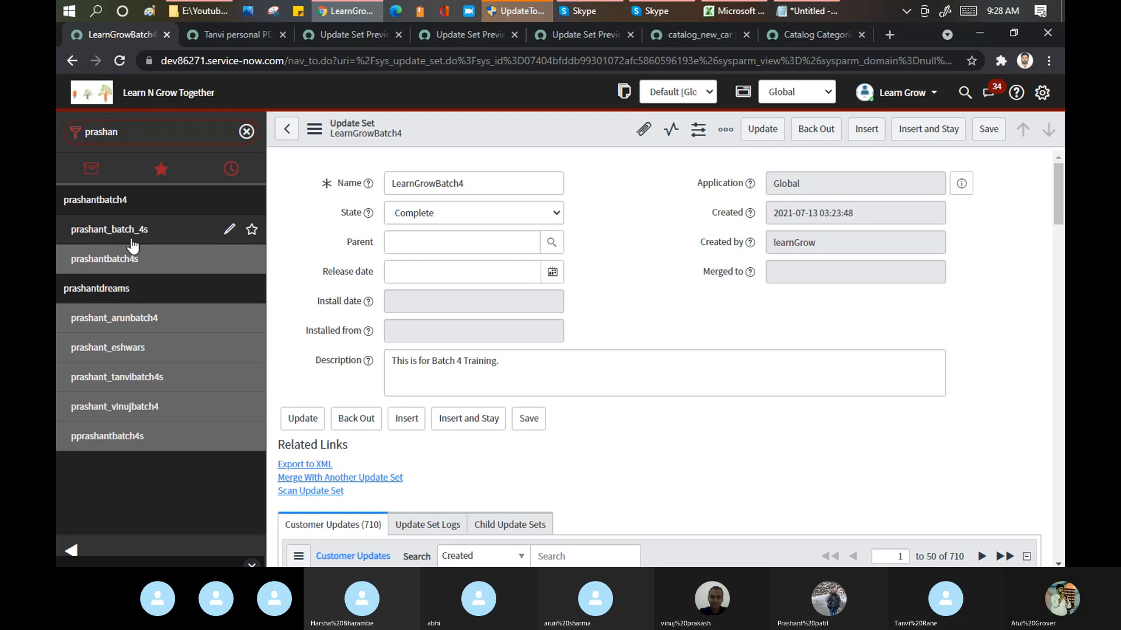
pyautogui.click(118, 264)
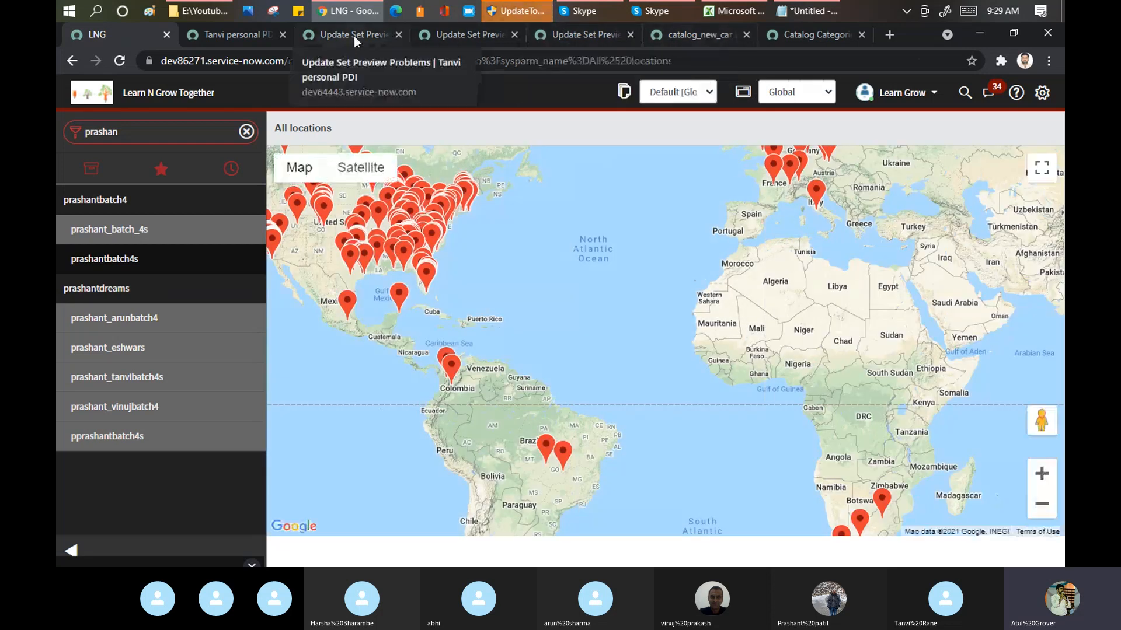
pyautogui.click(354, 36)
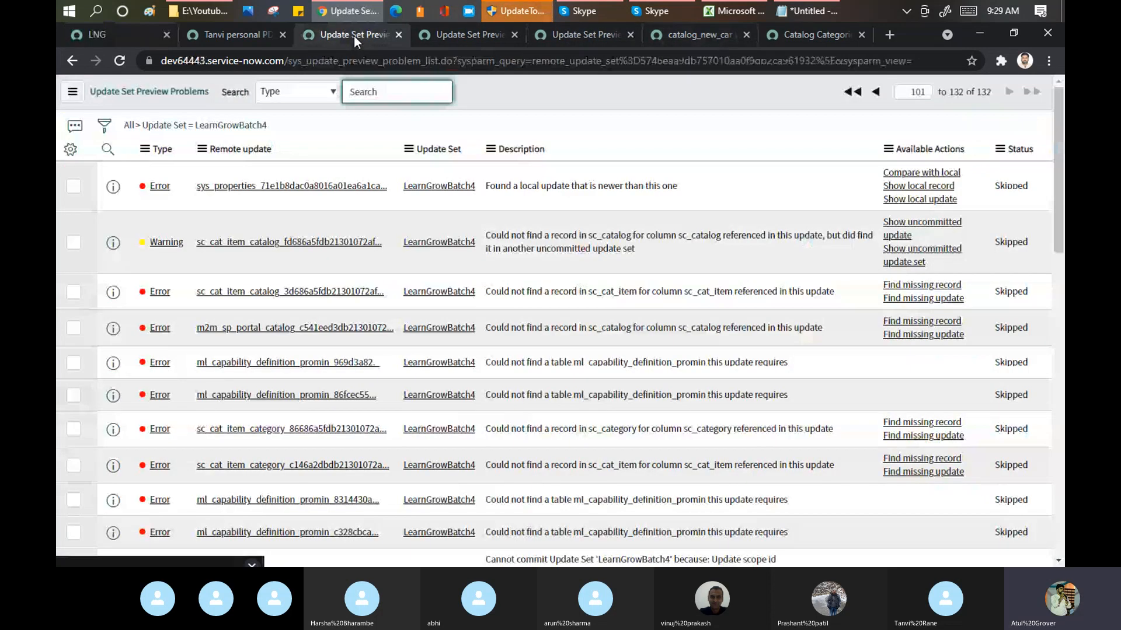
pyautogui.click(236, 37)
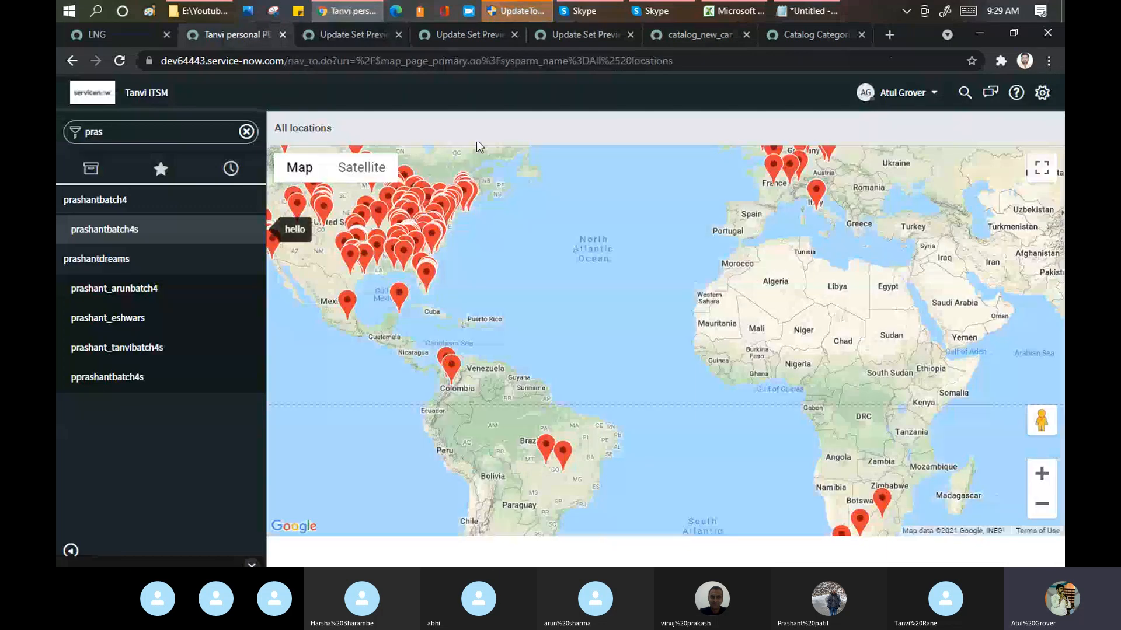
# Step: On the target instance, replace the navigator filter with "update" and open the Complete update set installed from dev86271 in Local Update Sets
pyautogui.click(246, 131)
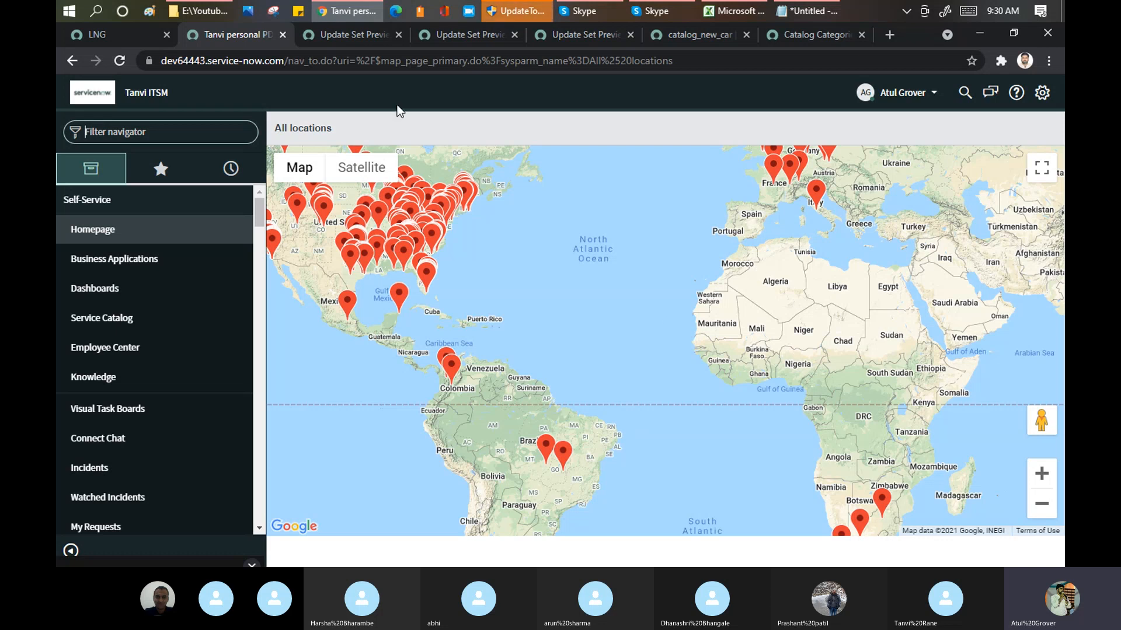
pyautogui.click(100, 29)
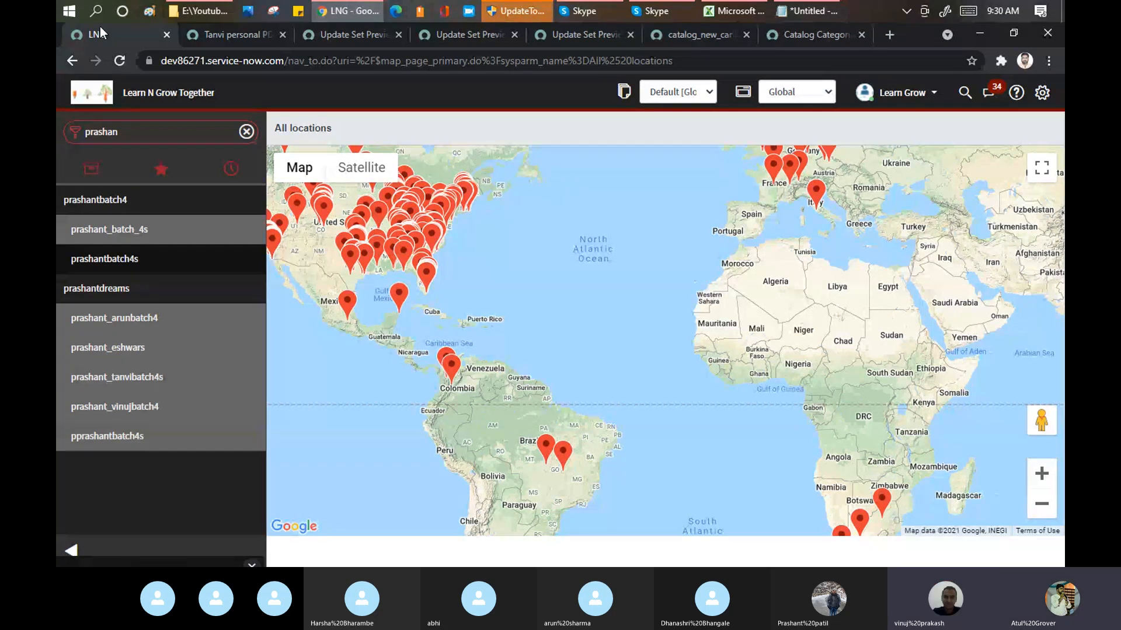
pyautogui.click(235, 37)
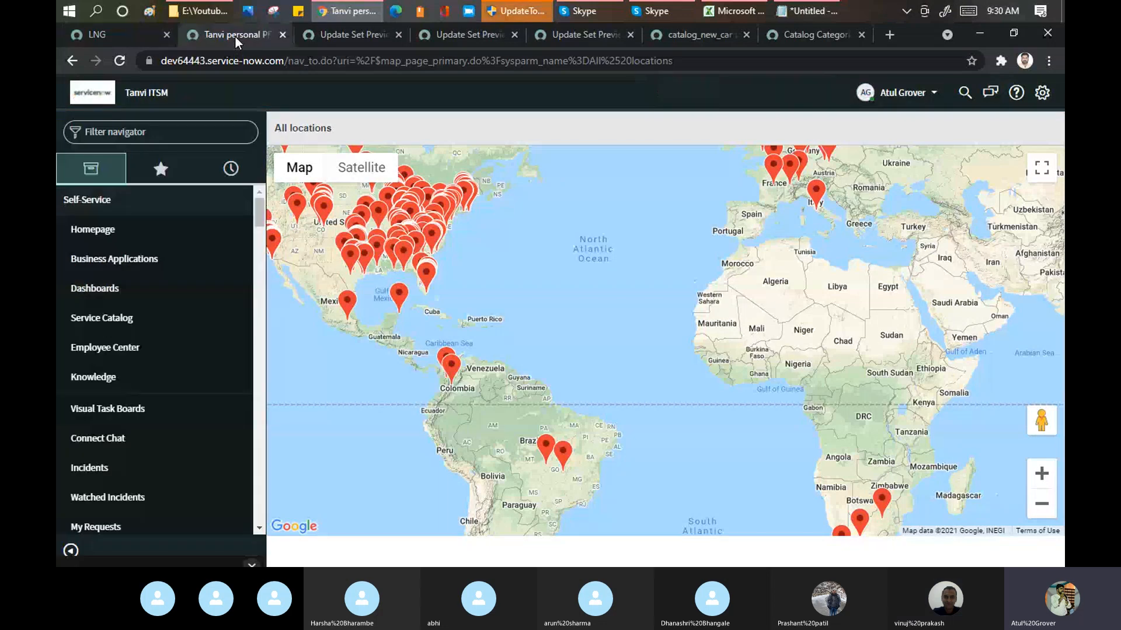
pyautogui.click(171, 132)
pyautogui.write('update et')
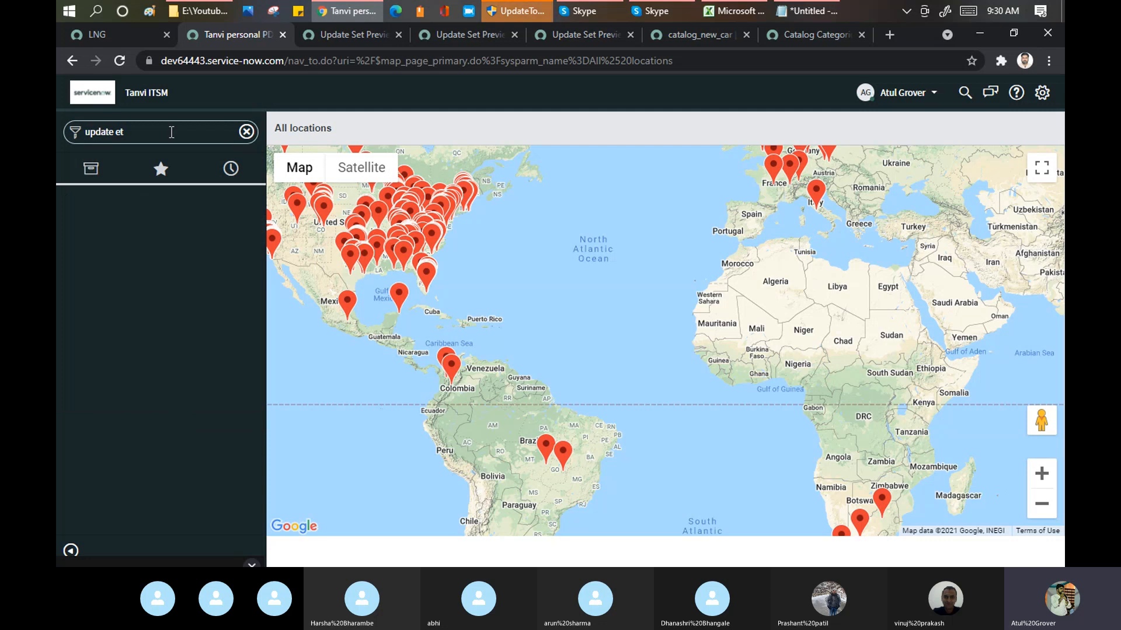
pyautogui.press('BackSpace')
pyautogui.press('BackSpace')
pyautogui.press('BackSpace')
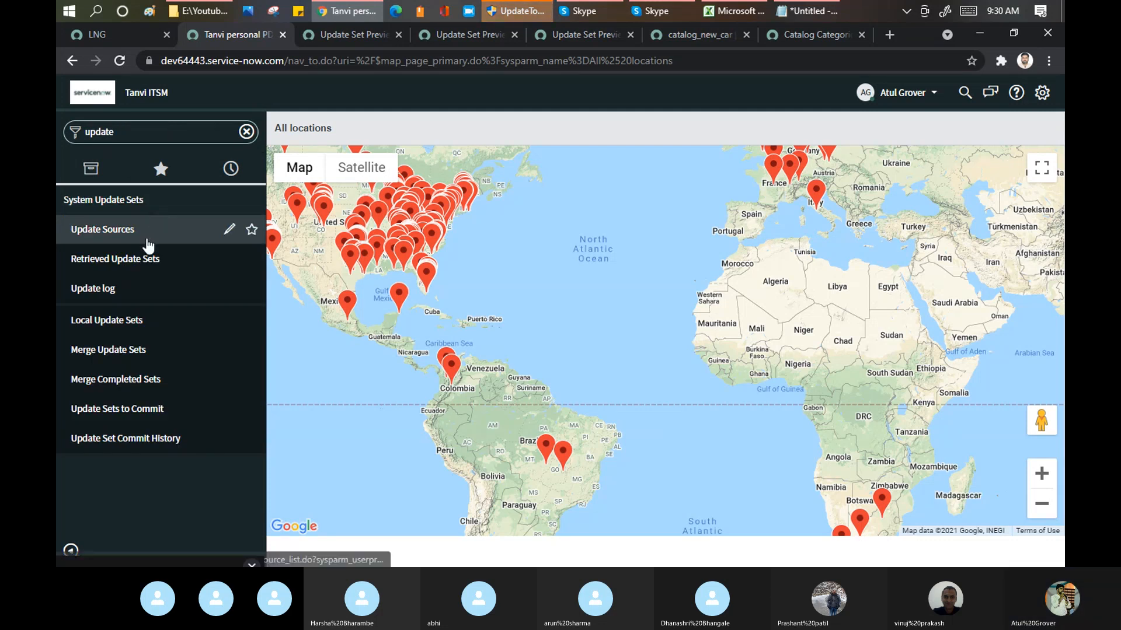
pyautogui.click(130, 321)
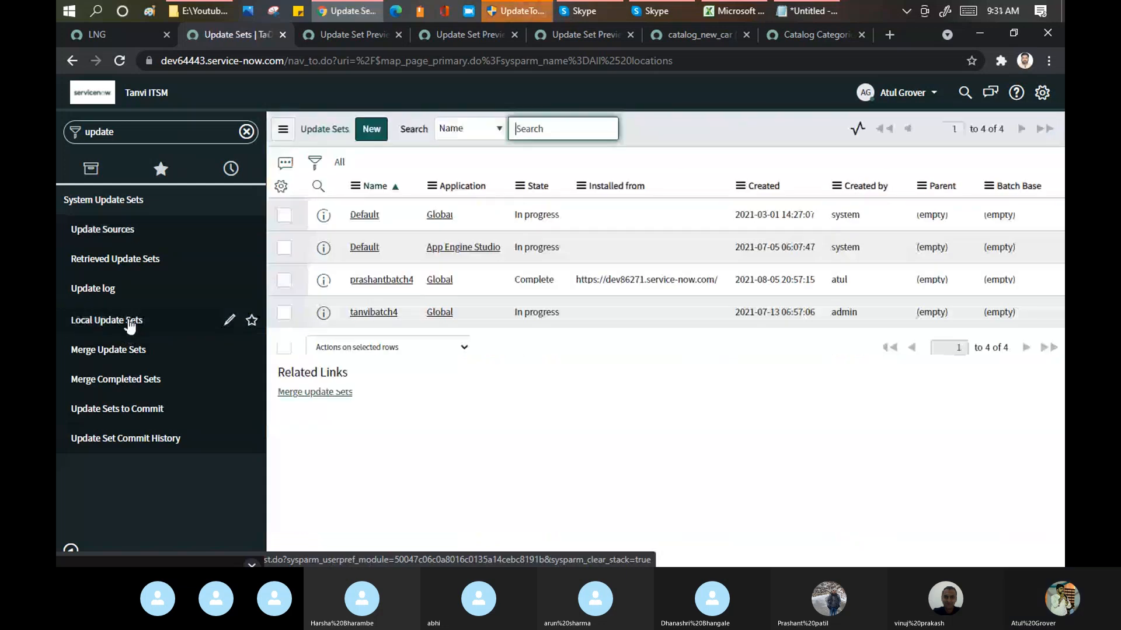
pyautogui.click(380, 281)
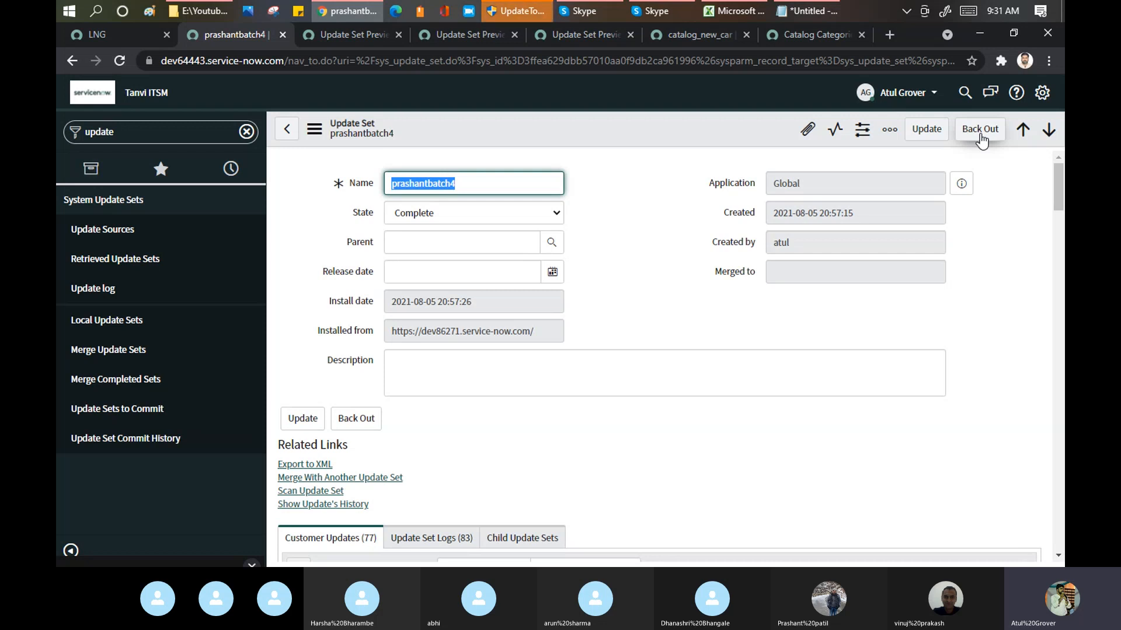
# Step: Back out the opened update set after reading the back out warning, and close the progress dialog once it finishes
pyautogui.click(981, 139)
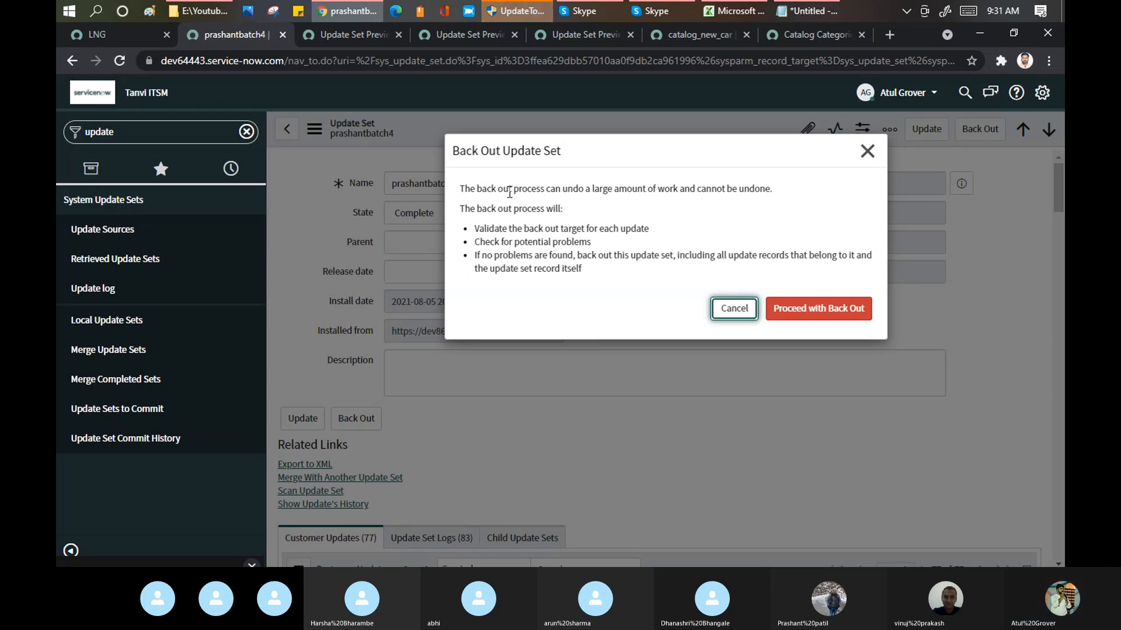
pyautogui.moveTo(503, 192); pyautogui.dragTo(777, 190)
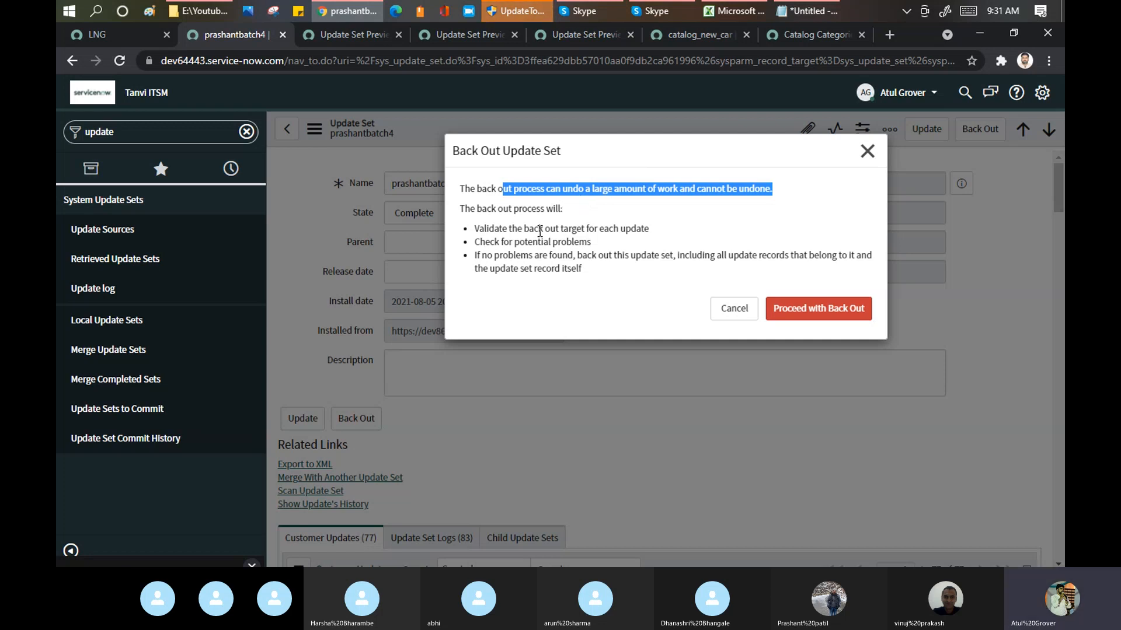
pyautogui.moveTo(538, 230); pyautogui.dragTo(652, 236)
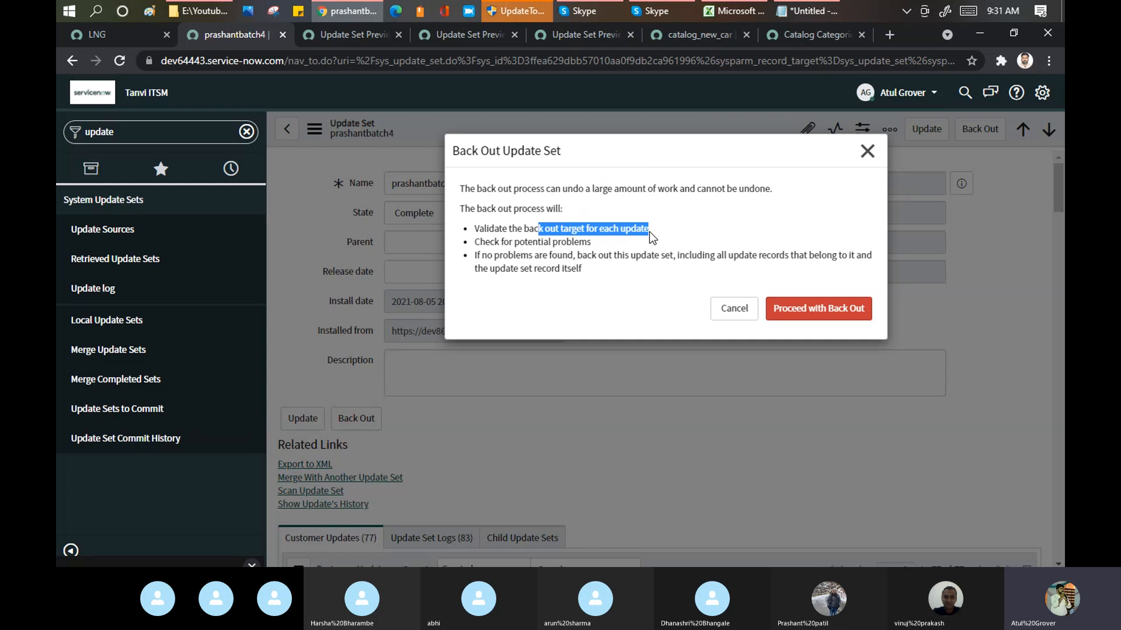
pyautogui.moveTo(528, 245); pyautogui.dragTo(591, 245)
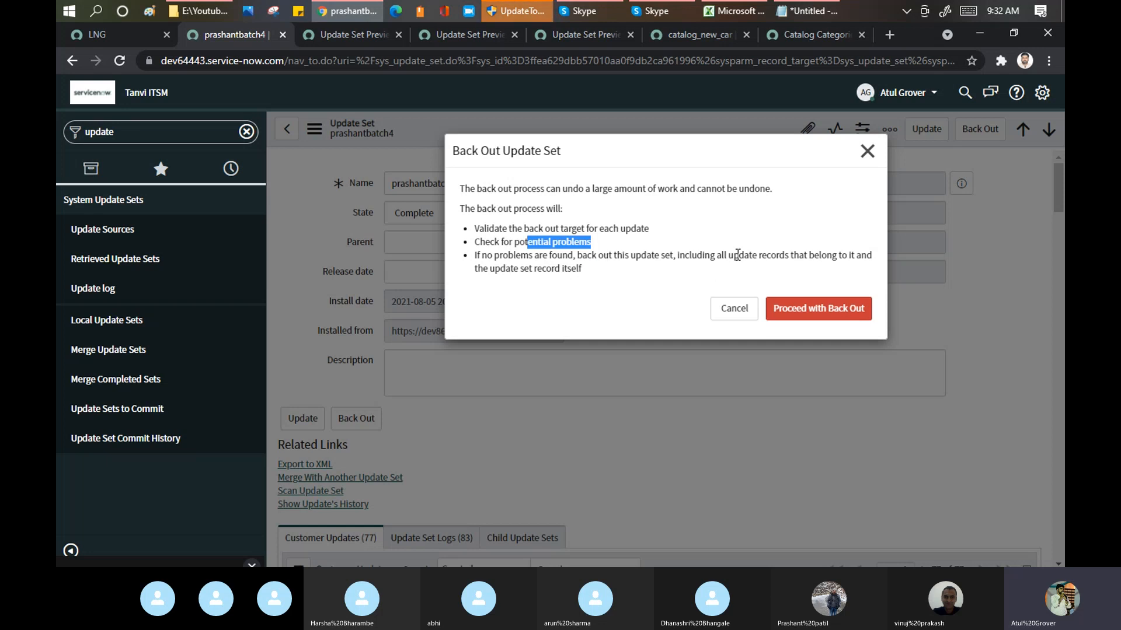
pyautogui.moveTo(737, 255); pyautogui.dragTo(707, 268)
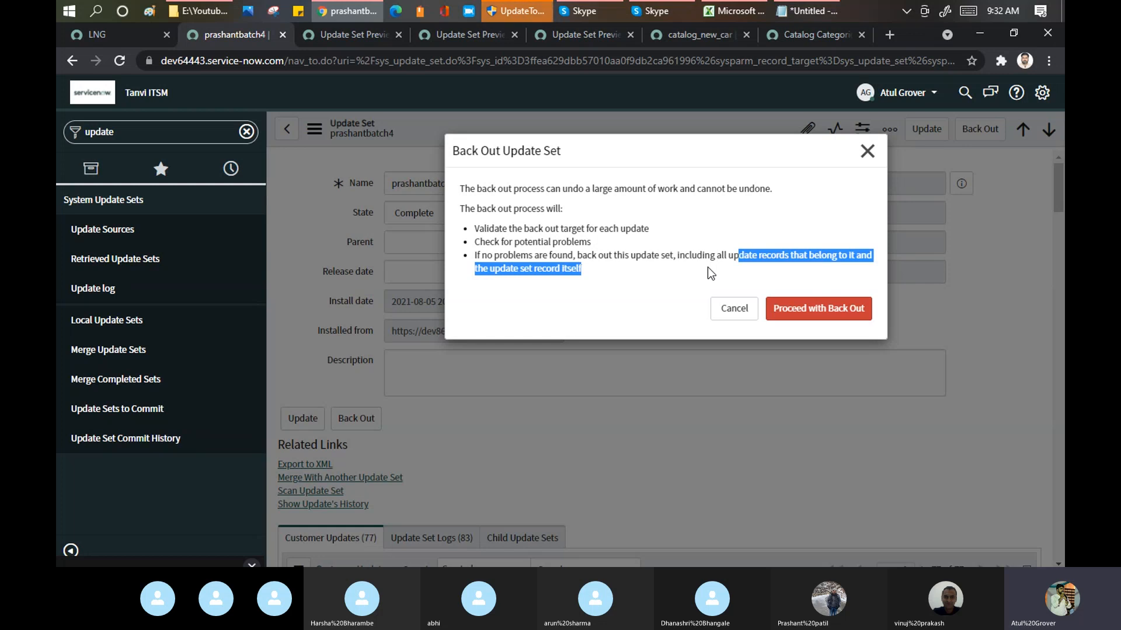
pyautogui.click(797, 313)
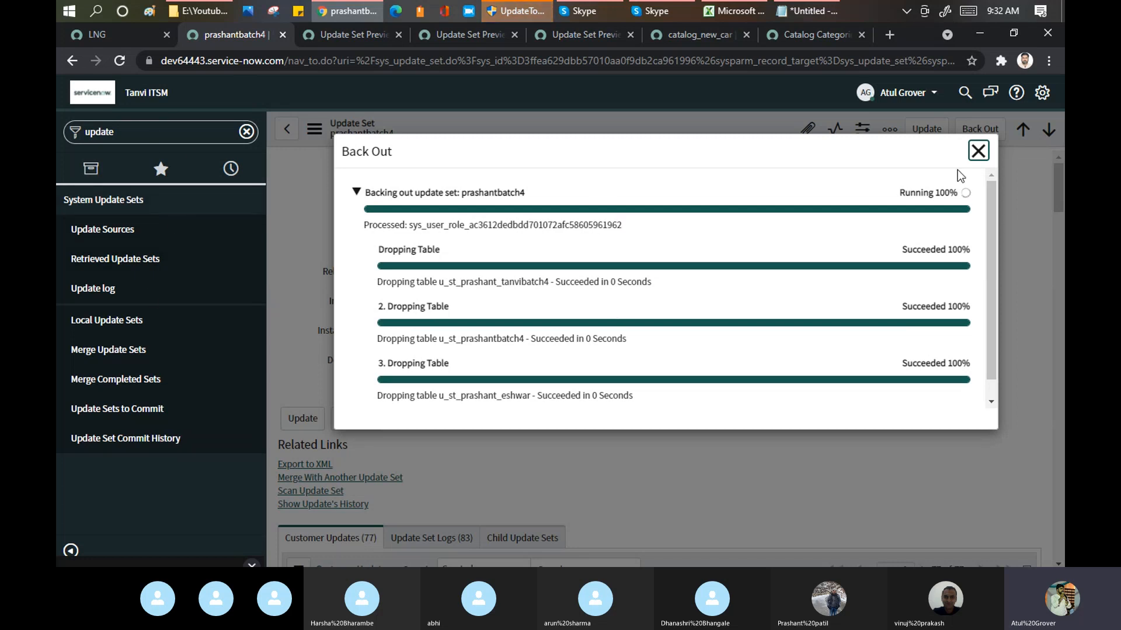
pyautogui.moveTo(995, 192); pyautogui.dragTo(994, 266)
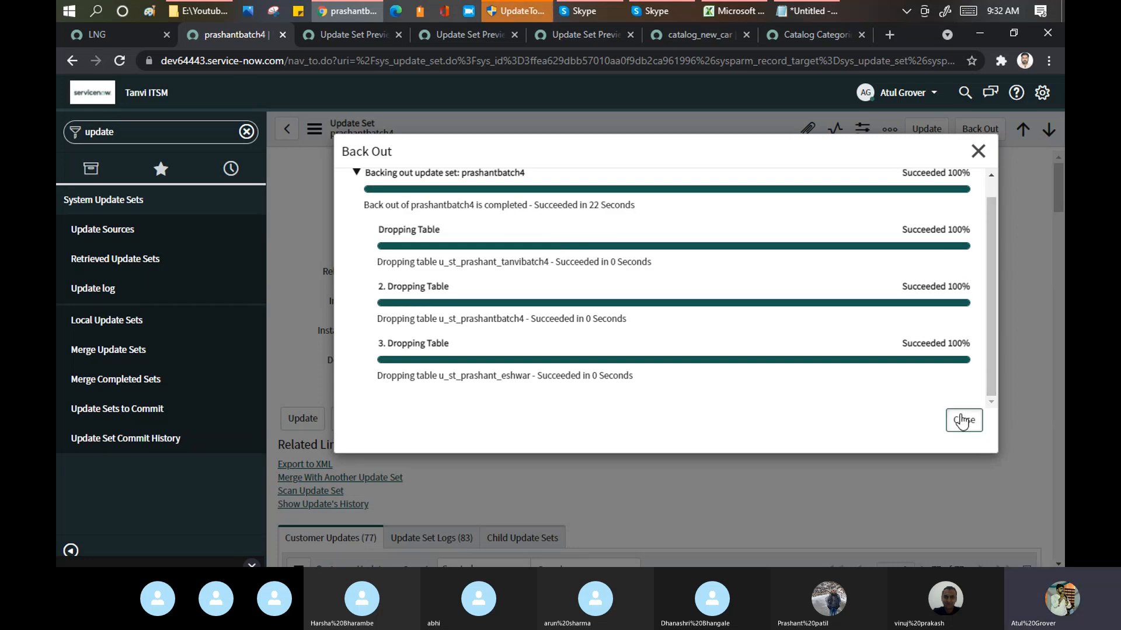
pyautogui.press('Escape')
# Step: Filter the navigator for the trainee's modules, reload the page and repeat the filter to check the back out
pyautogui.click(143, 125)
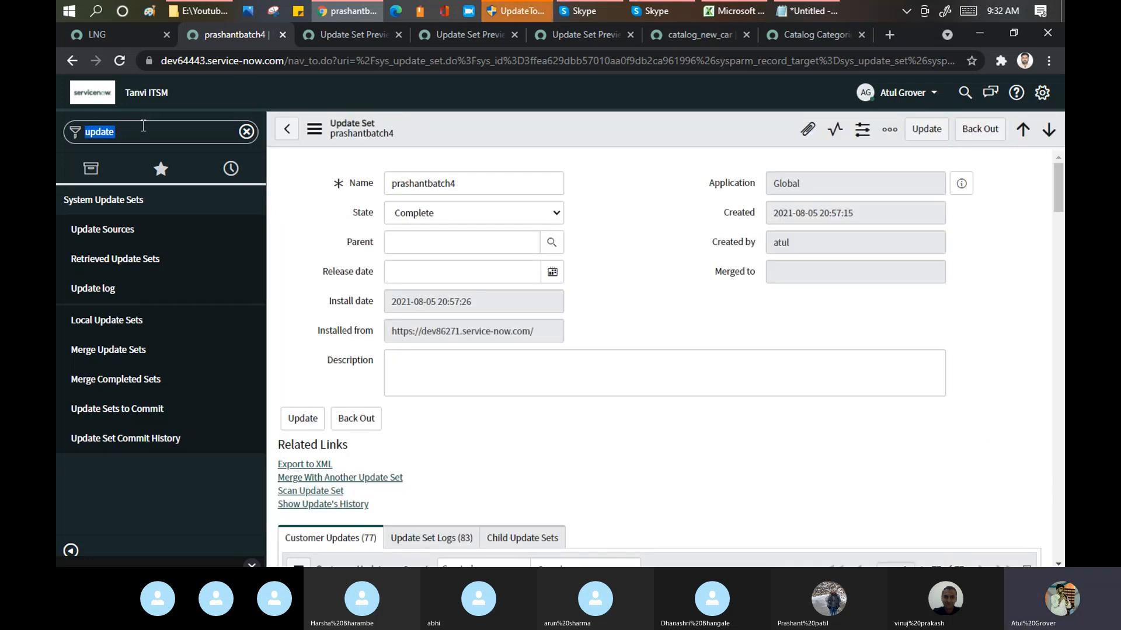
pyautogui.write('prash')
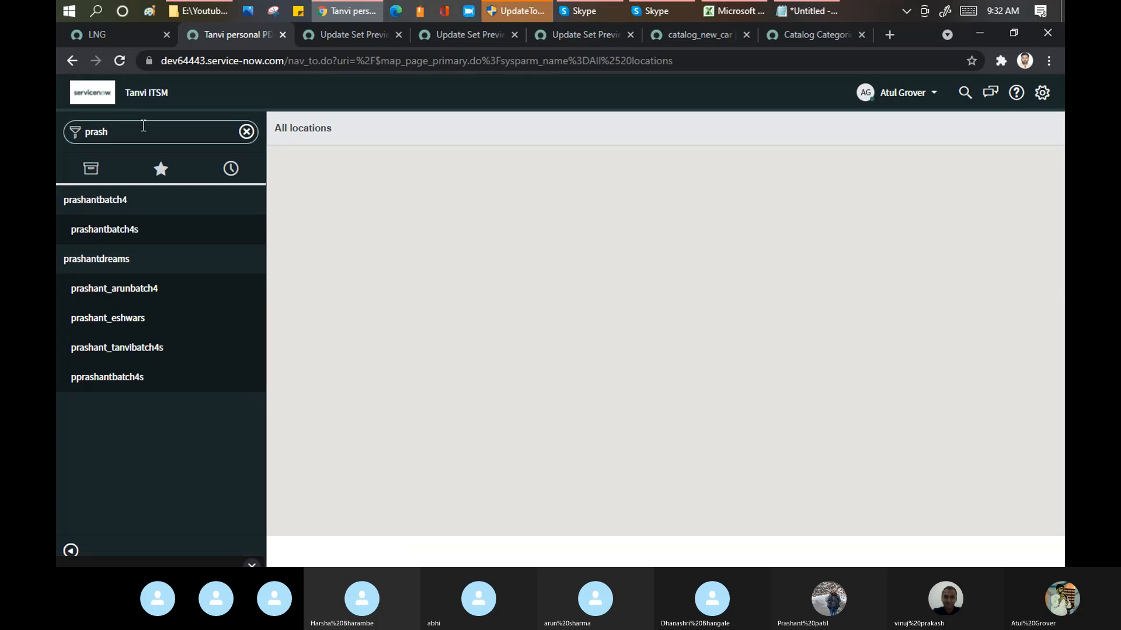
pyautogui.click(123, 64)
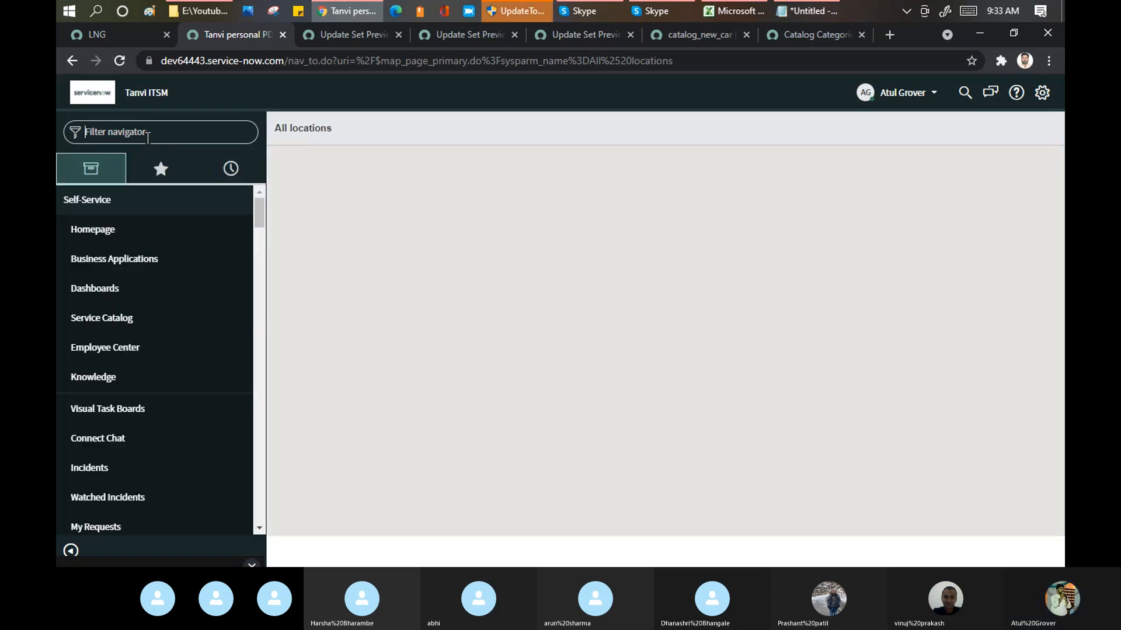
pyautogui.write('pras')
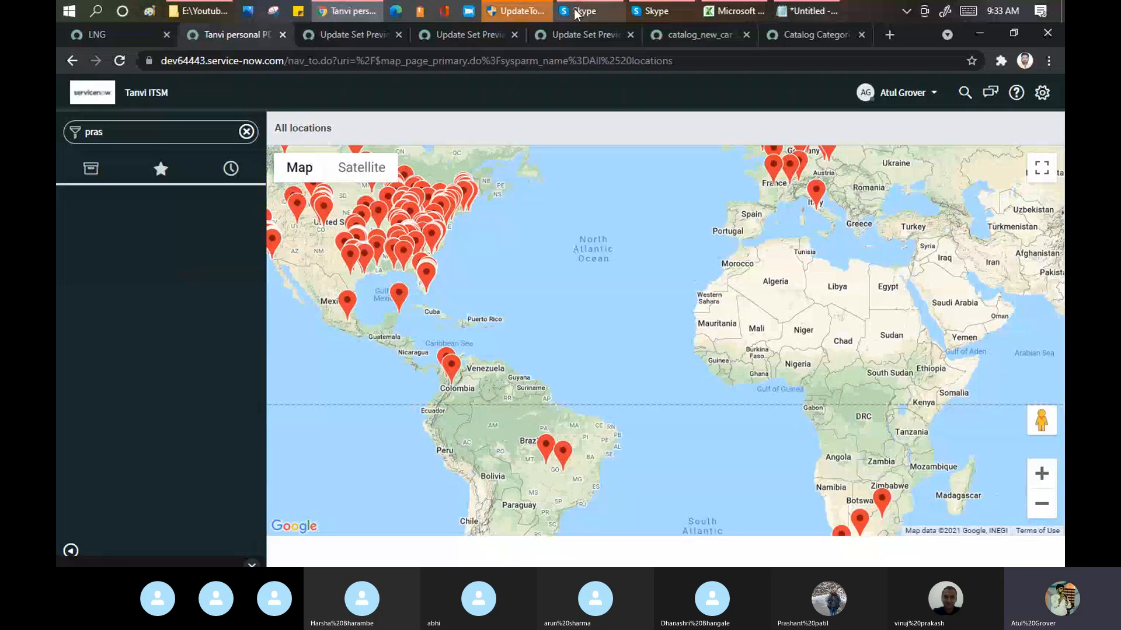
pyautogui.click(604, 10)
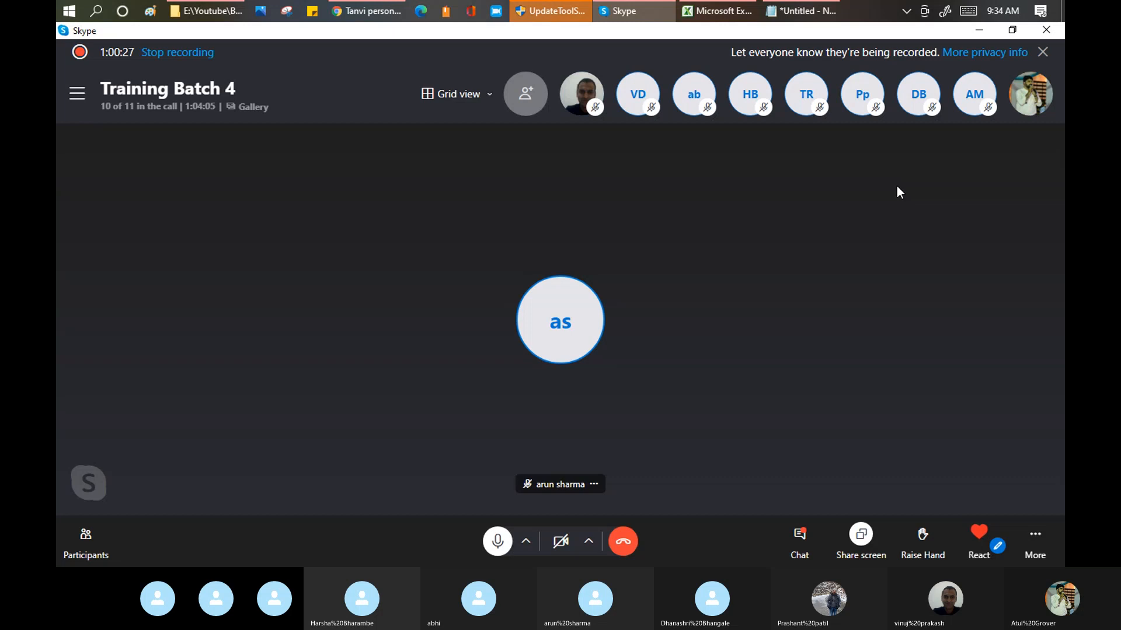
pyautogui.click(353, 10)
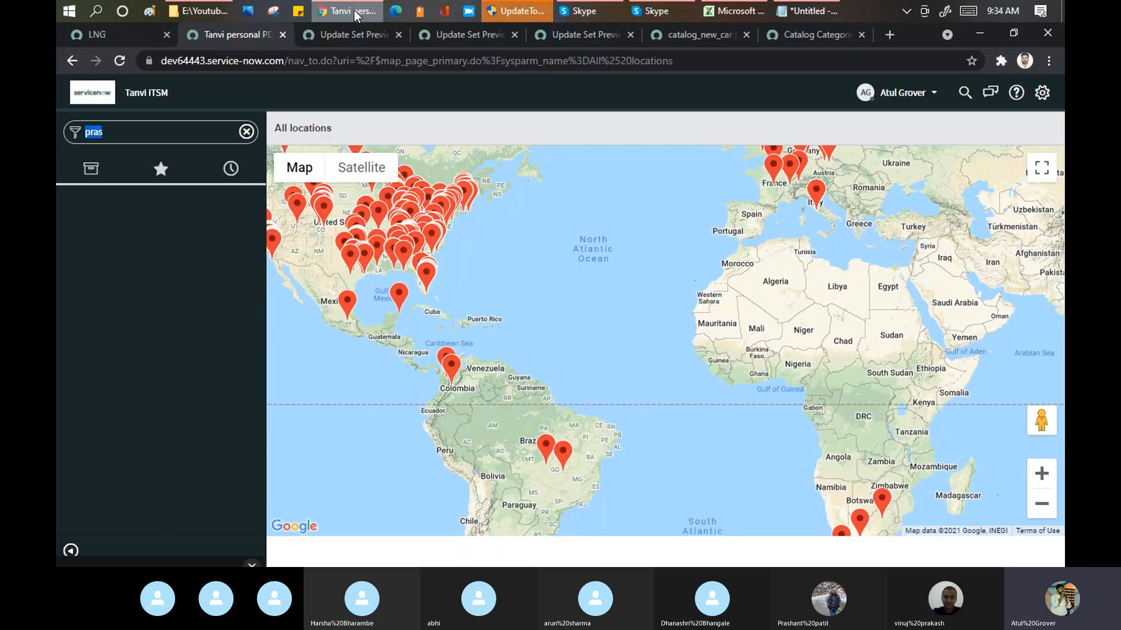
# Step: On the source instance dev86271, filter the navigator by "user a", open the User Administration Users list and collapse the navigator
pyautogui.click(91, 36)
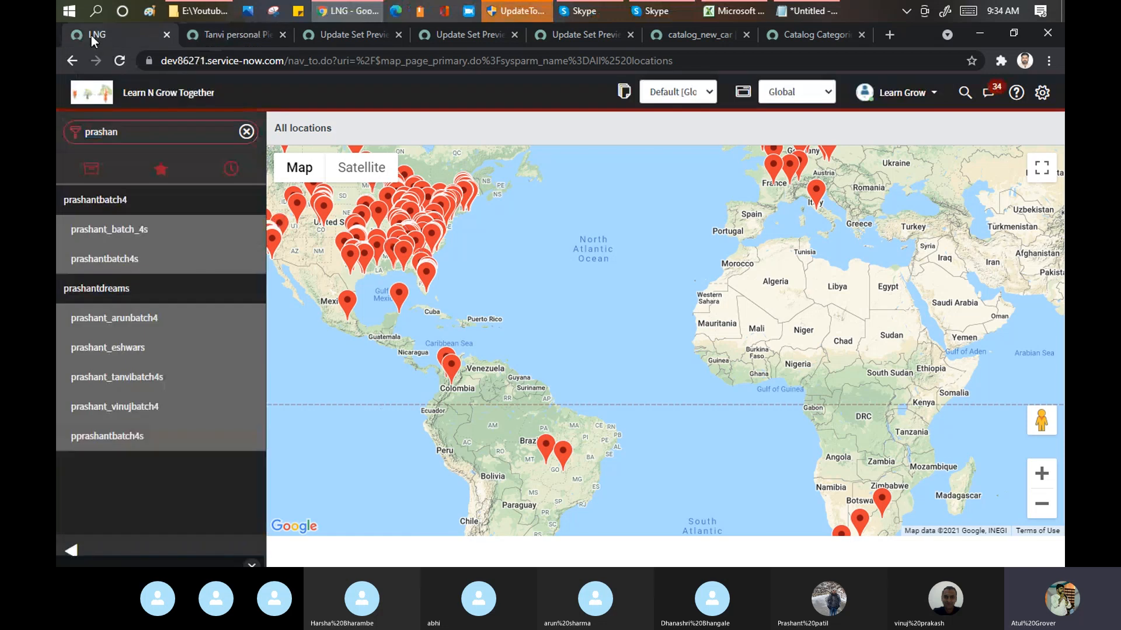
pyautogui.doubleClick(135, 138)
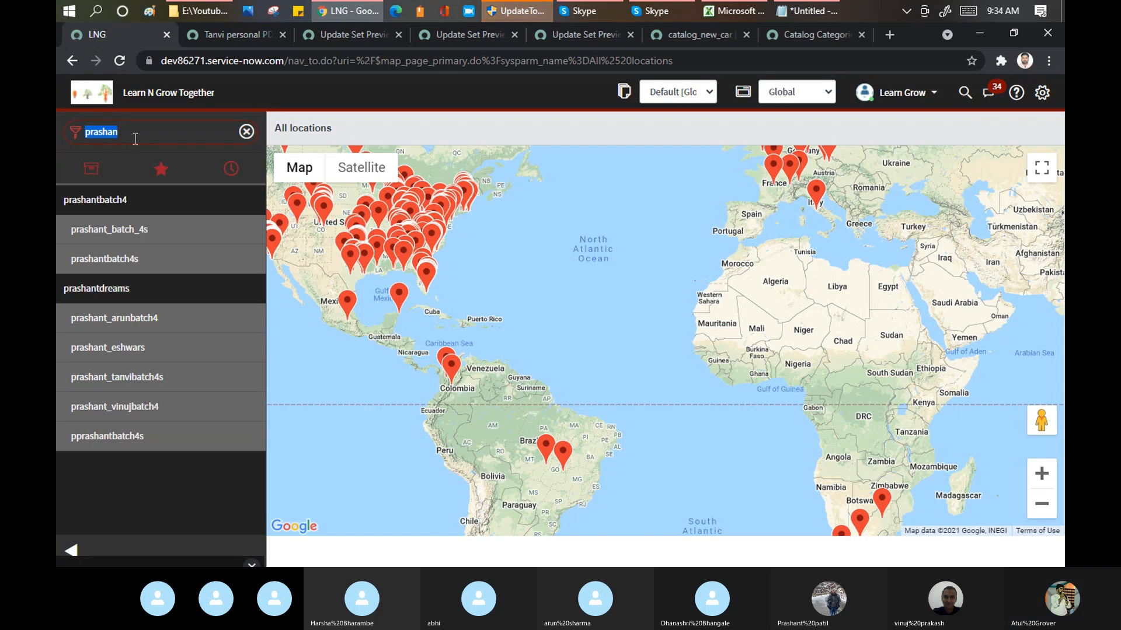
pyautogui.write('user tabe')
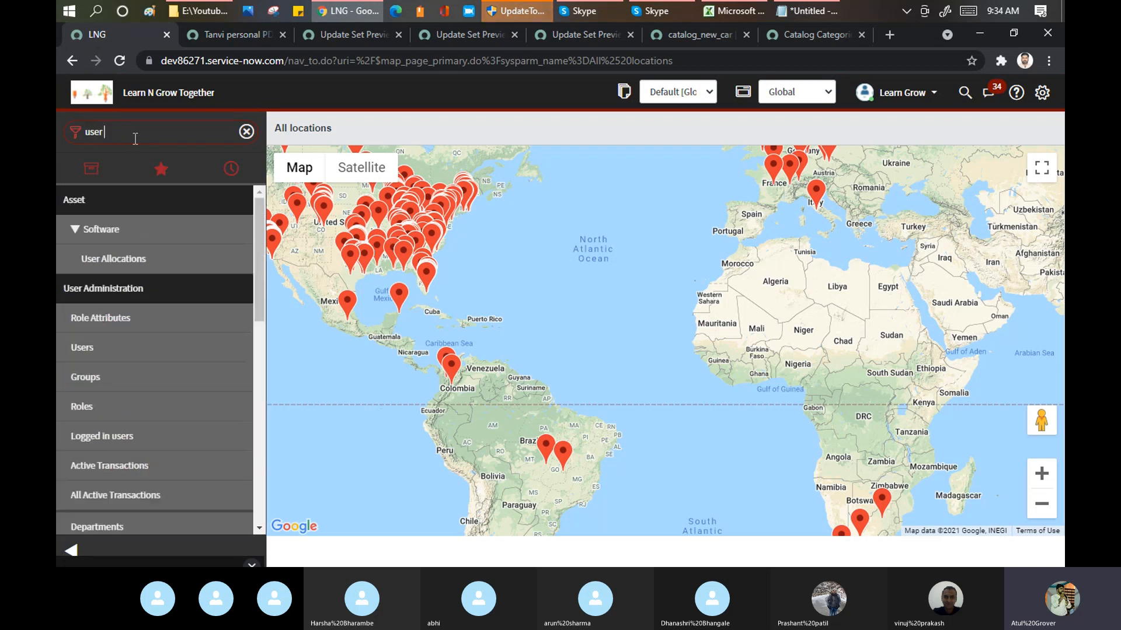
pyautogui.press('BackSpace')
pyautogui.press('BackSpace')
pyautogui.press('BackSpace')
pyautogui.press('BackSpace')
pyautogui.press('BackSpace')
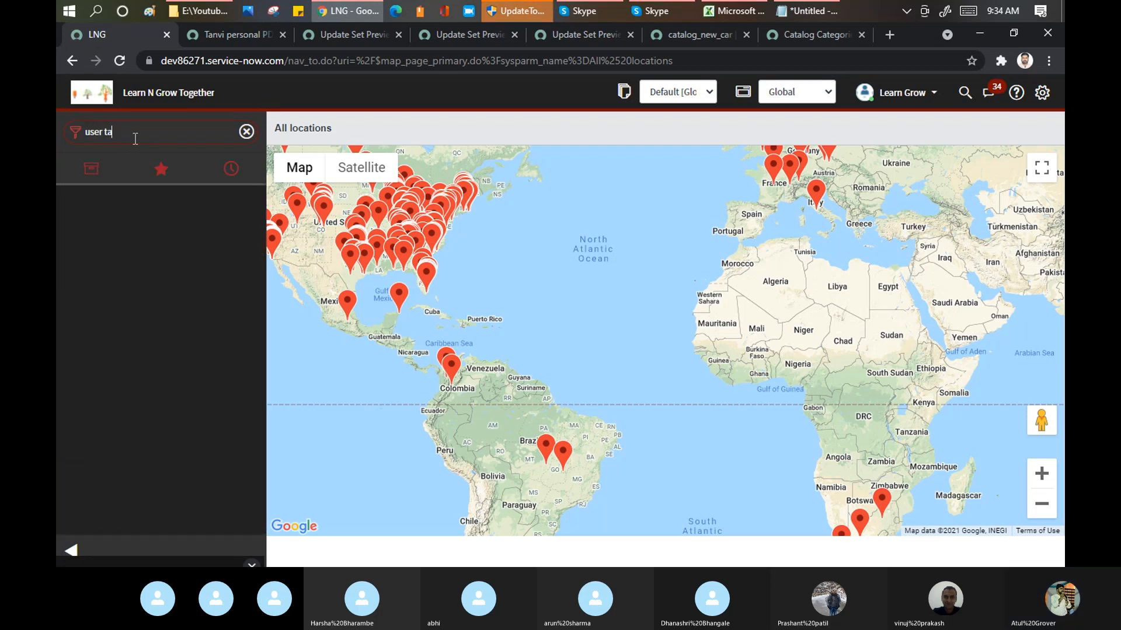
pyautogui.write('s')
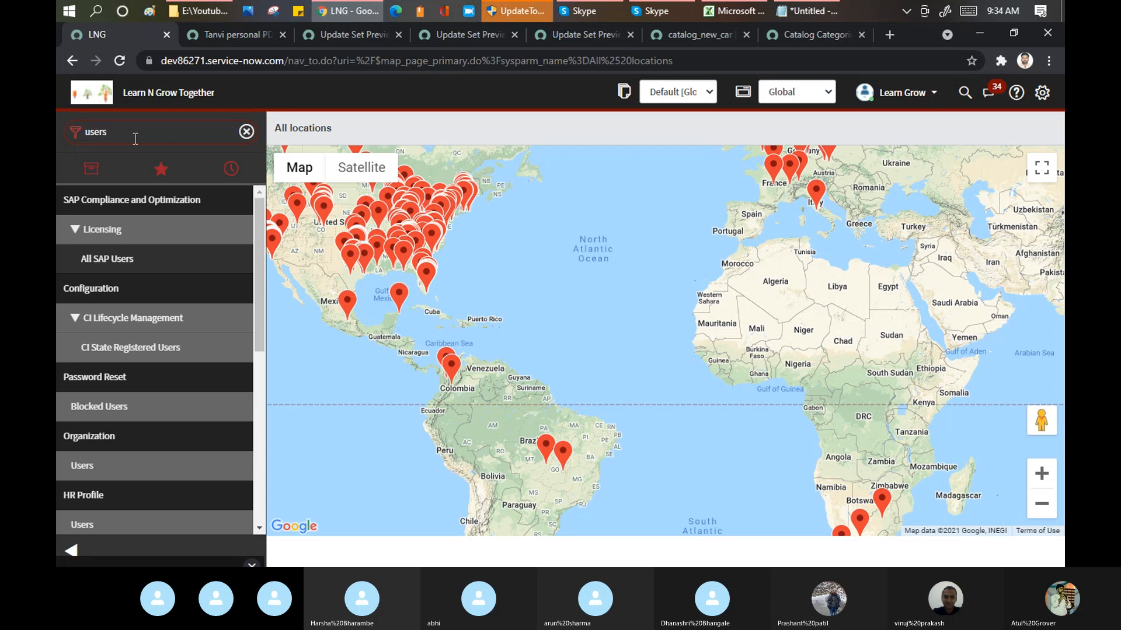
pyautogui.write(' ad')
pyautogui.press('BackSpace')
pyautogui.press('BackSpace')
pyautogui.press('BackSpace')
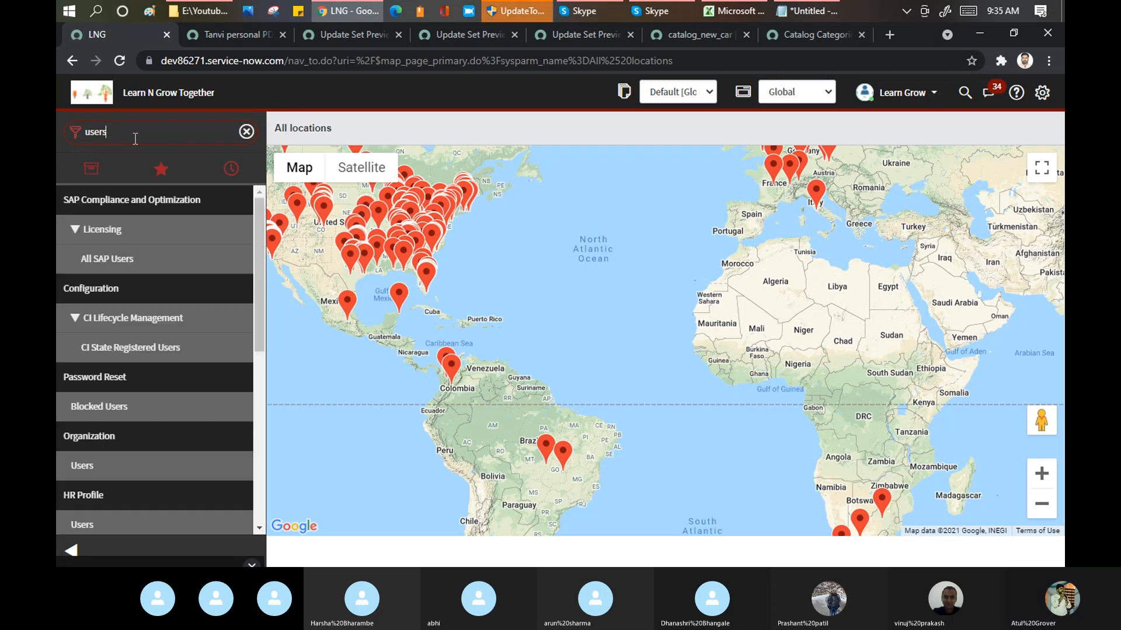
pyautogui.press('BackSpace')
pyautogui.write('a')
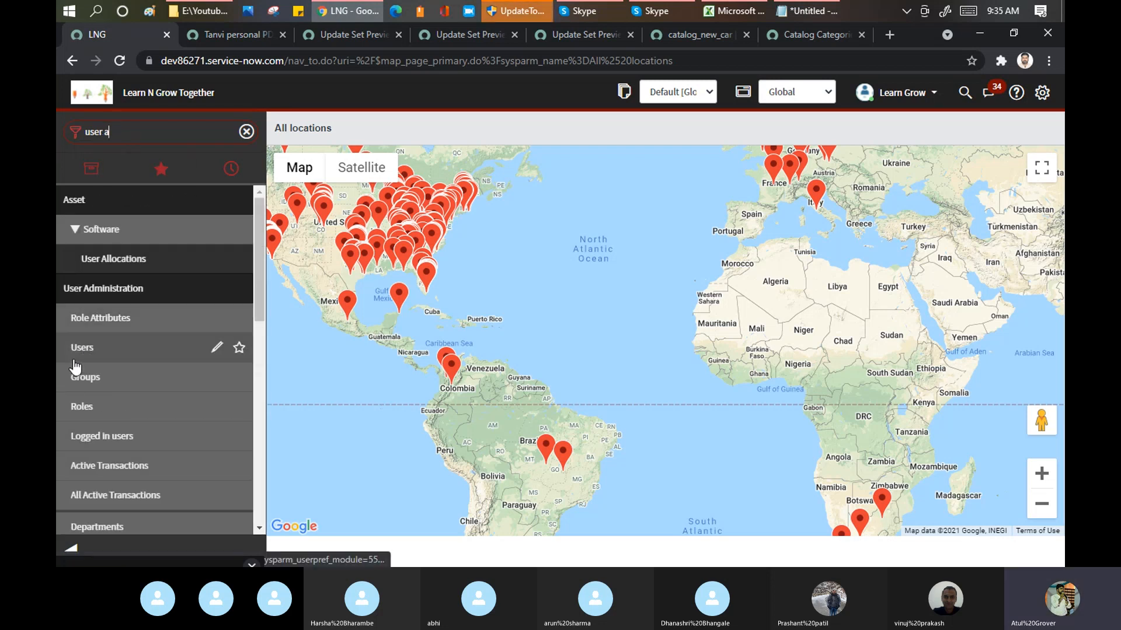
pyautogui.click(88, 352)
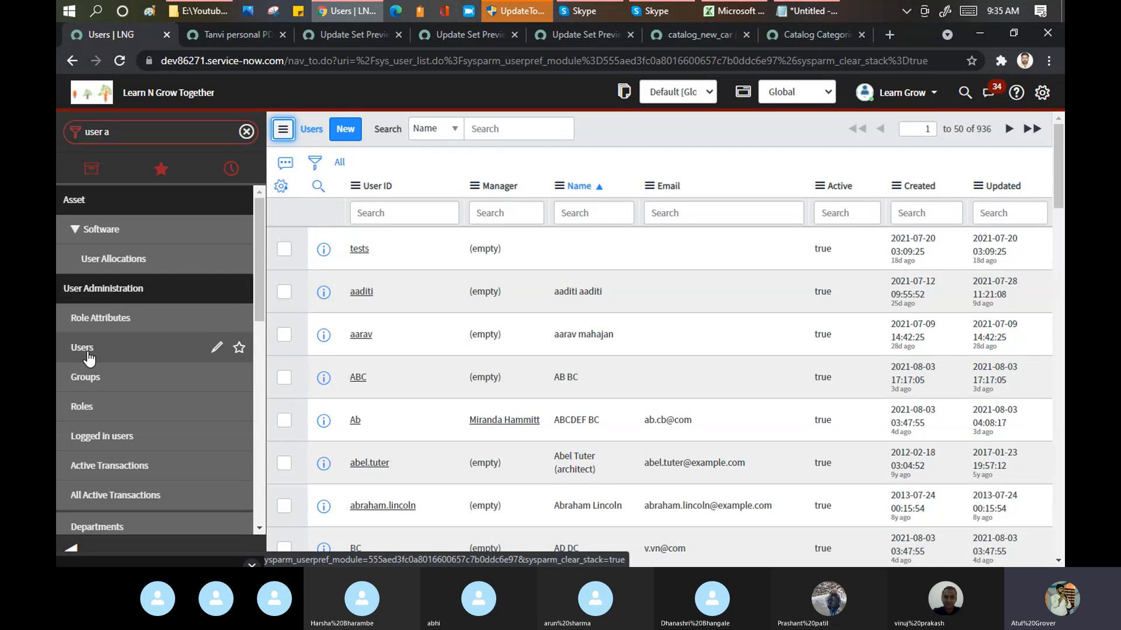
pyautogui.click(75, 546)
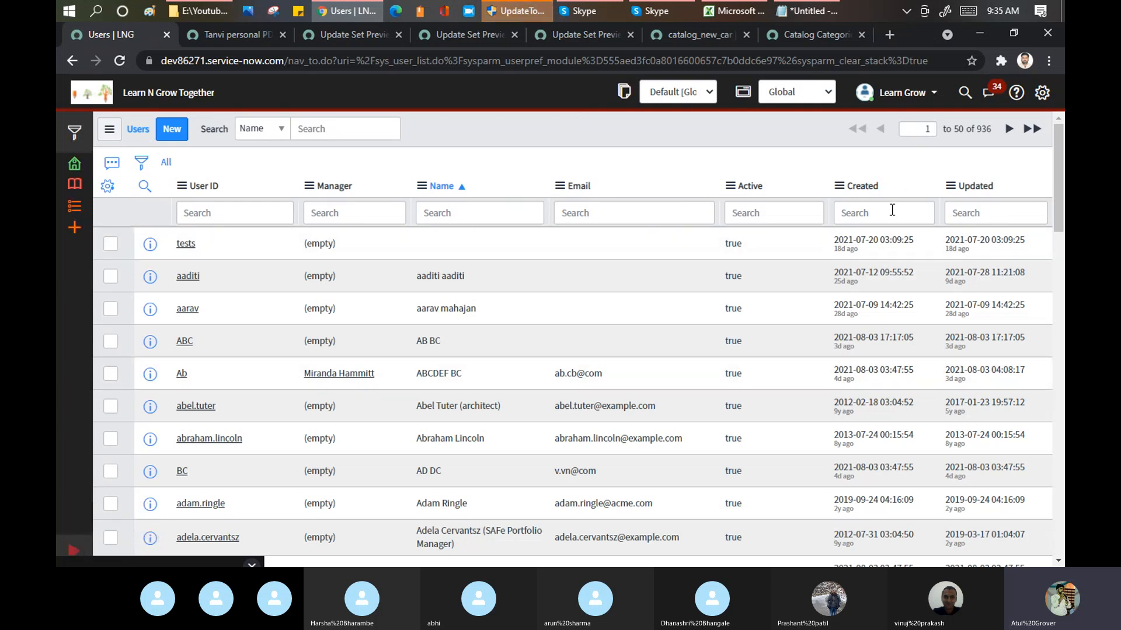
# Step: Personalize the Users list by adding the Created by column and placing it directly after Manager
pyautogui.click(110, 186)
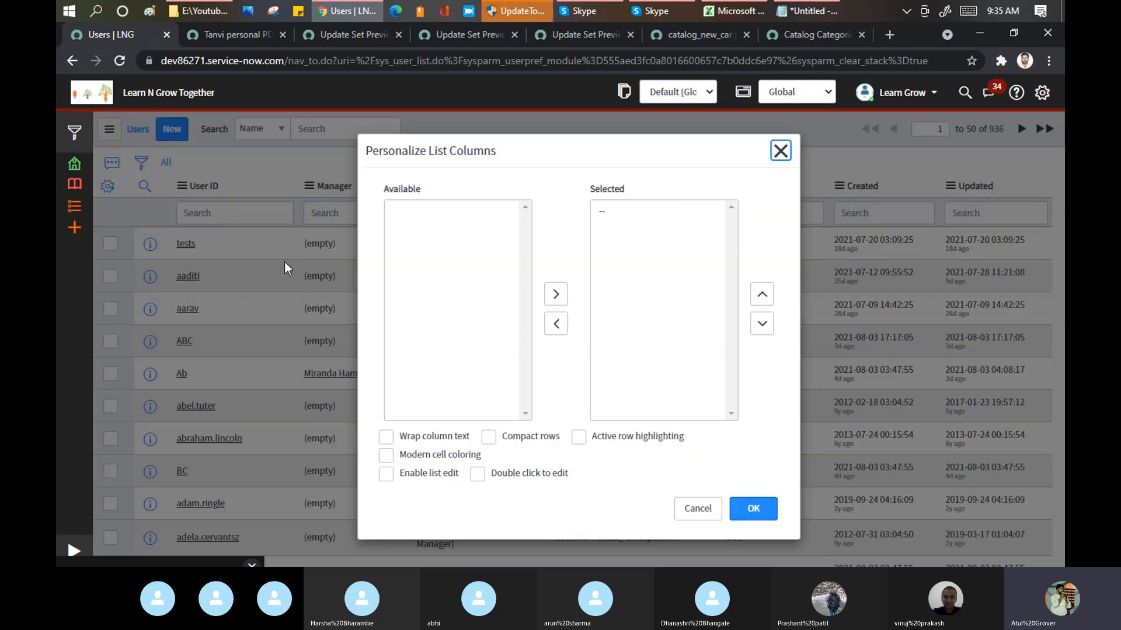
pyautogui.click(458, 251)
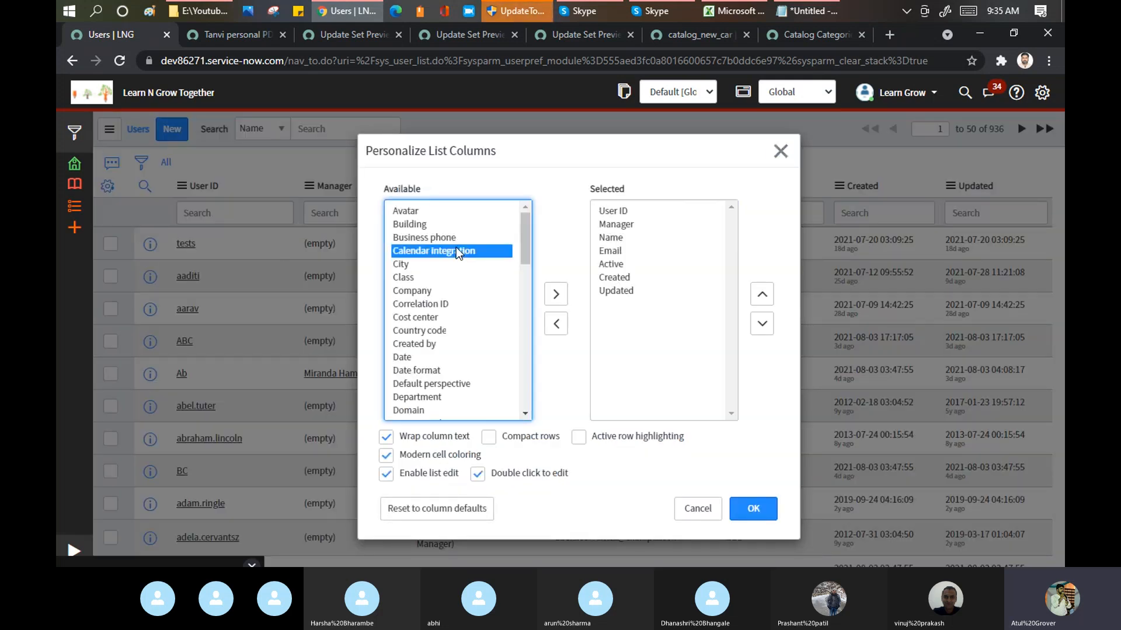
pyautogui.press('v')
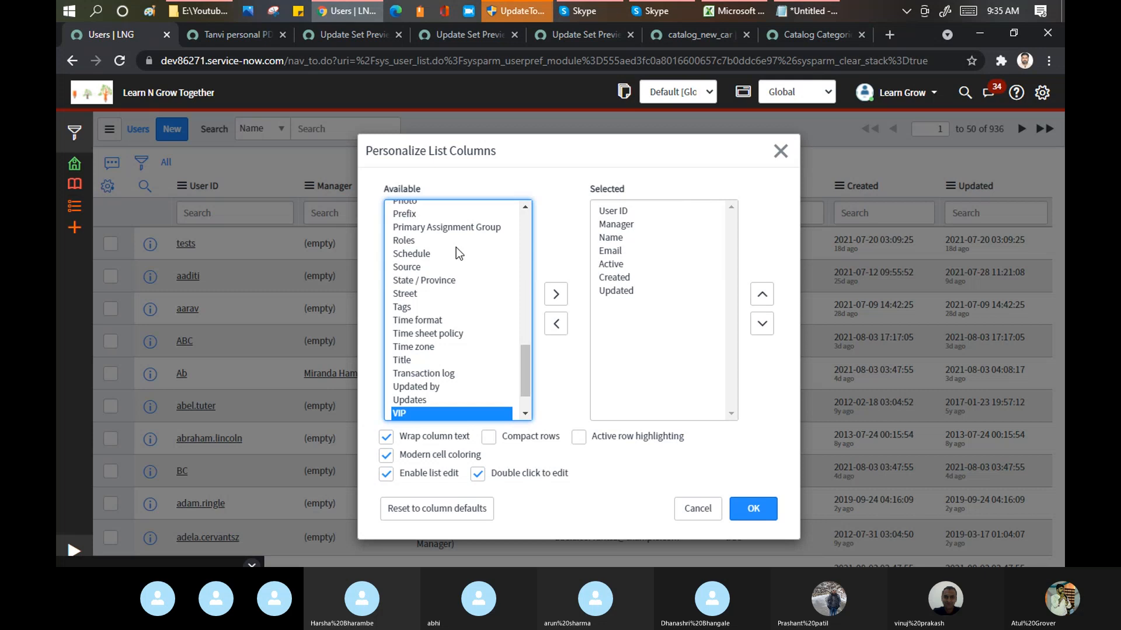
pyautogui.press('c')
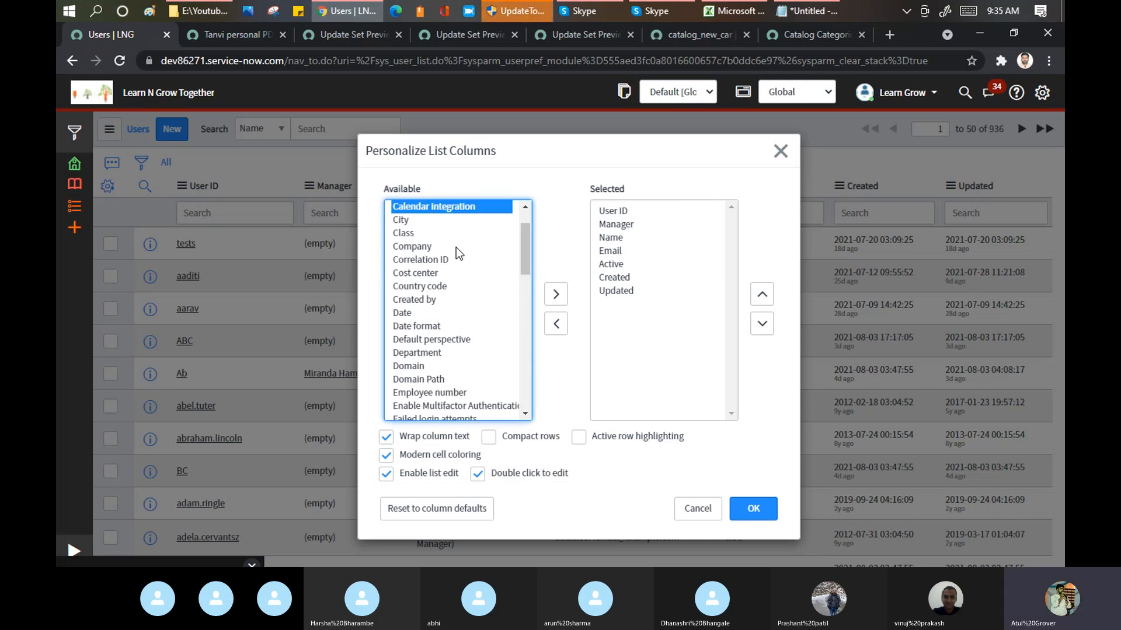
pyautogui.press('c')
pyautogui.press('r')
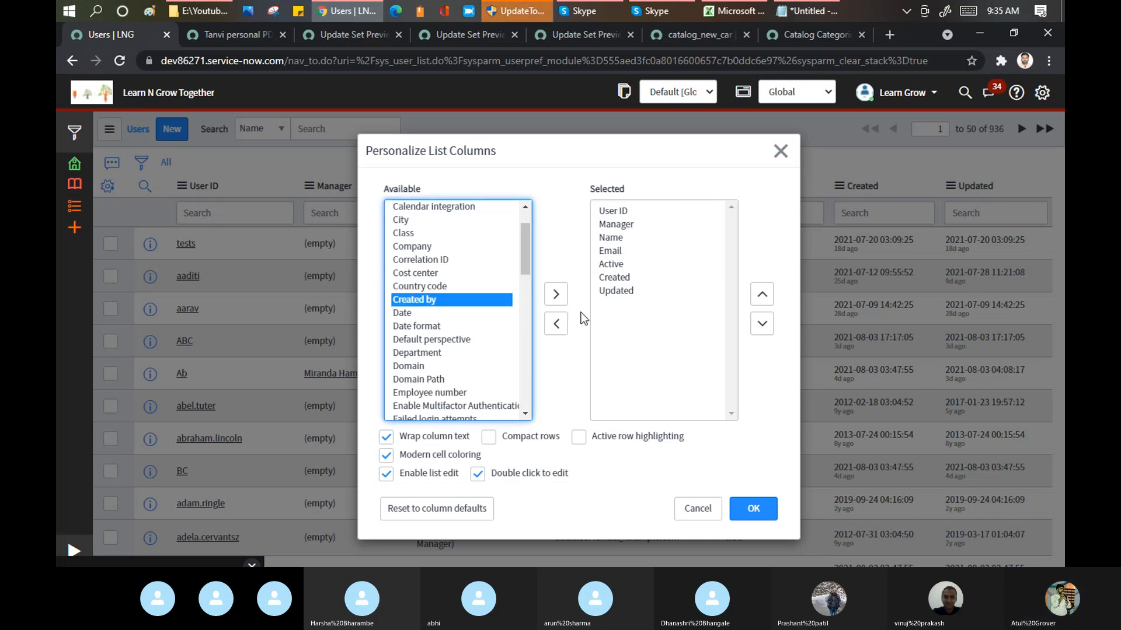
pyautogui.click(556, 294)
pyautogui.click(762, 294)
pyautogui.click(762, 294)
pyautogui.click(761, 295)
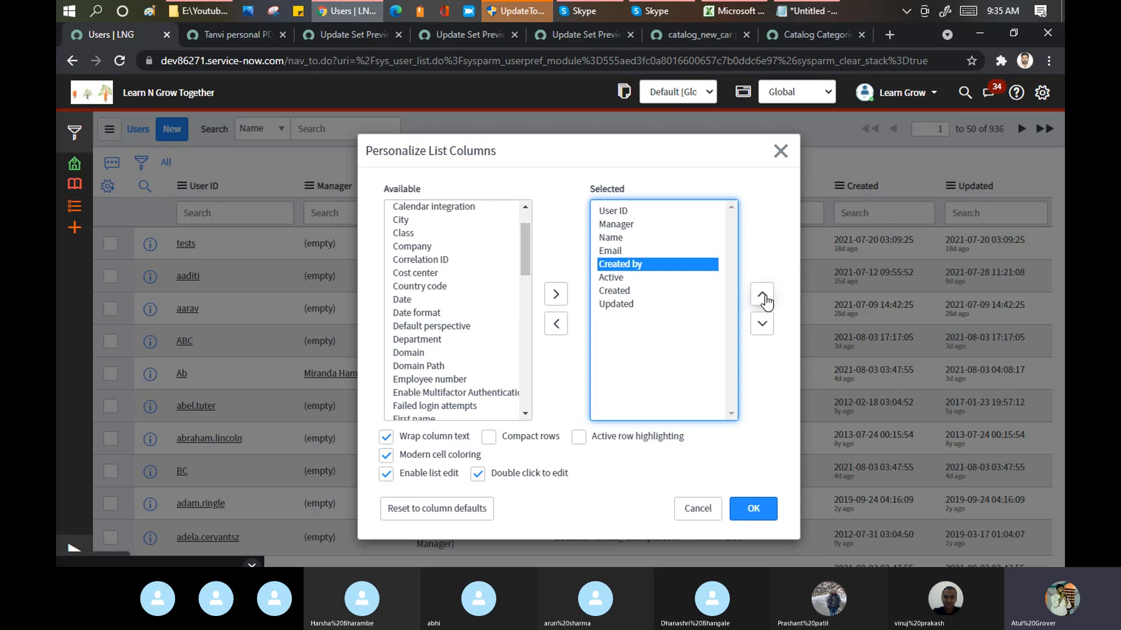
pyautogui.click(762, 294)
pyautogui.click(761, 295)
pyautogui.click(754, 524)
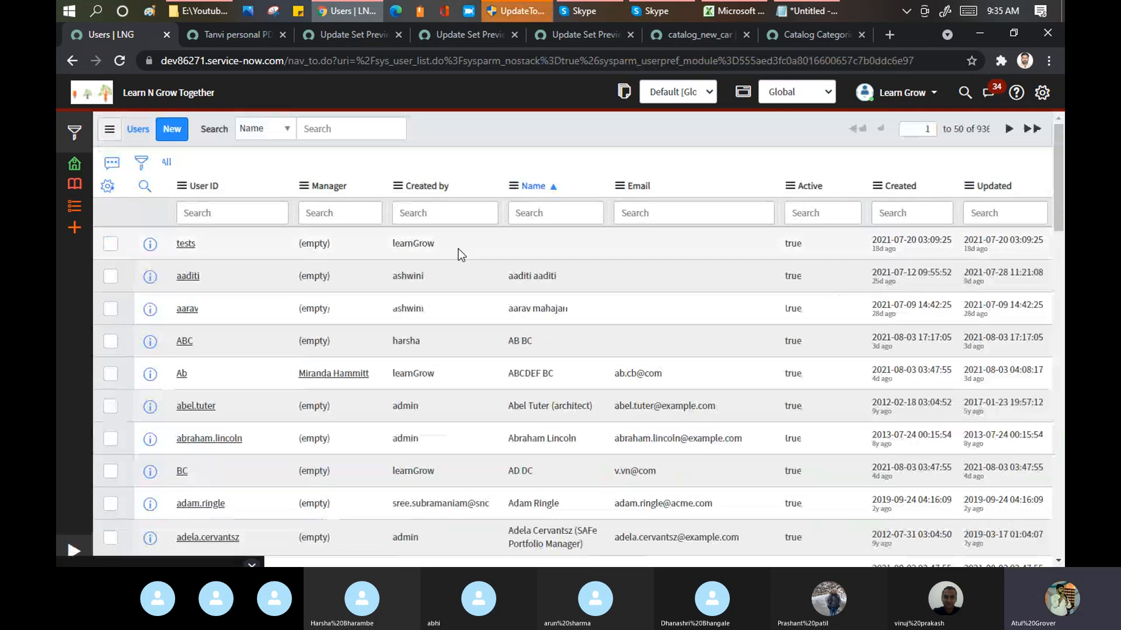
# Step: Try to edit the Created by value for the first several users together in the list, and dismiss the cell editor
pyautogui.click(458, 247)
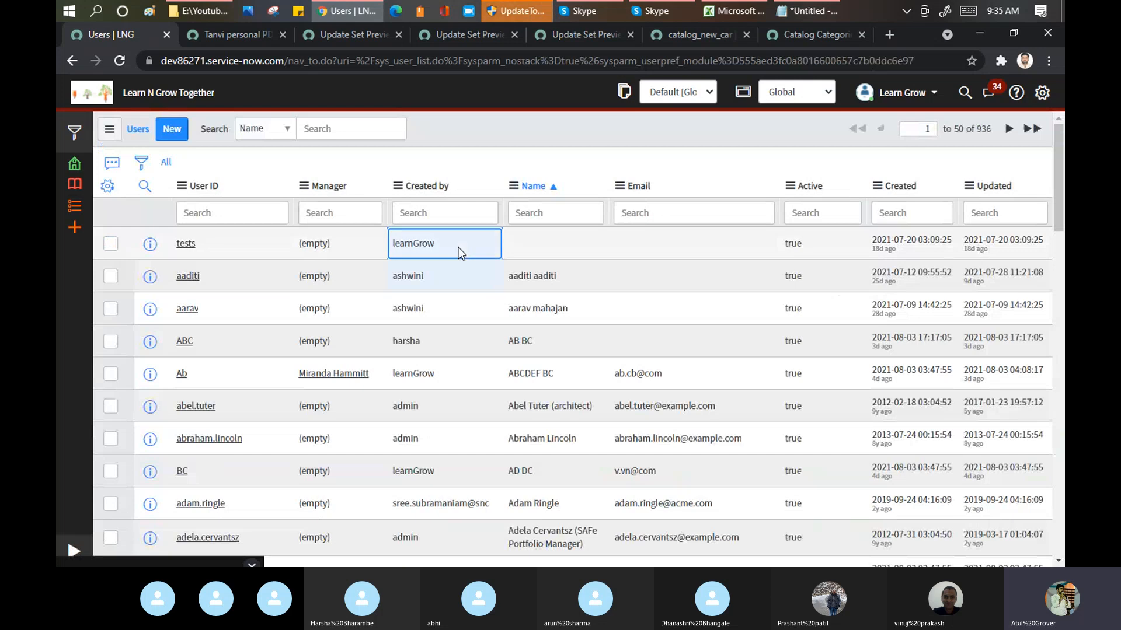
pyautogui.hotkey('shift', 'Down')
pyautogui.hotkey('shift', 'Down')
pyautogui.hotkey('shift', 'Down')
pyautogui.hotkey('shift', 'Down')
pyautogui.hotkey('shift', 'Down')
pyautogui.hotkey('shift', 'Down')
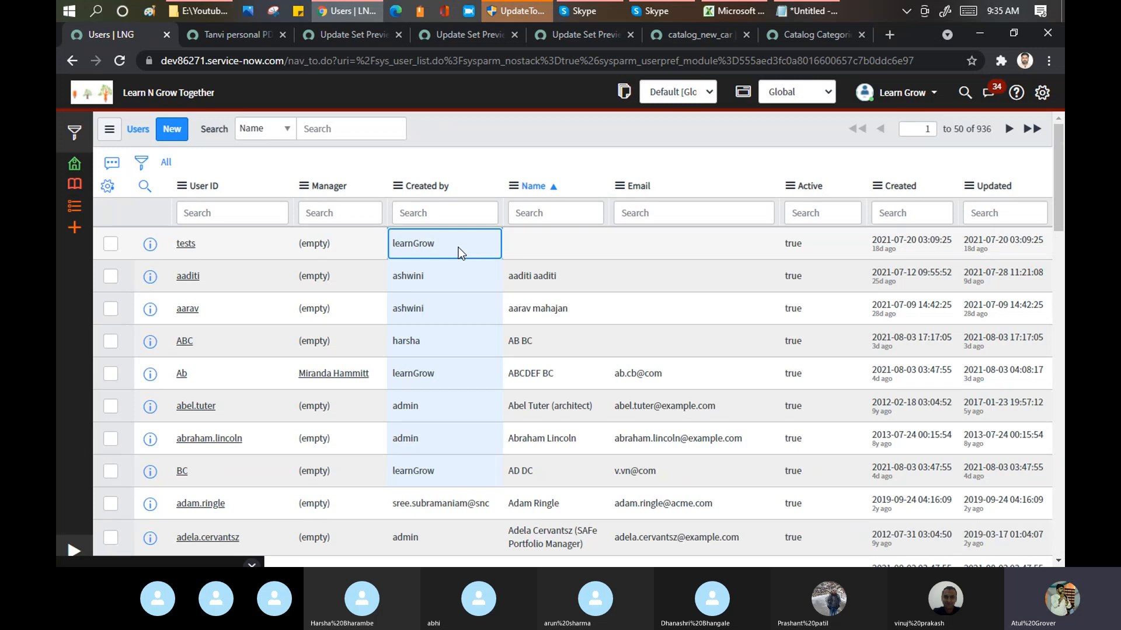
pyautogui.doubleClick(461, 252)
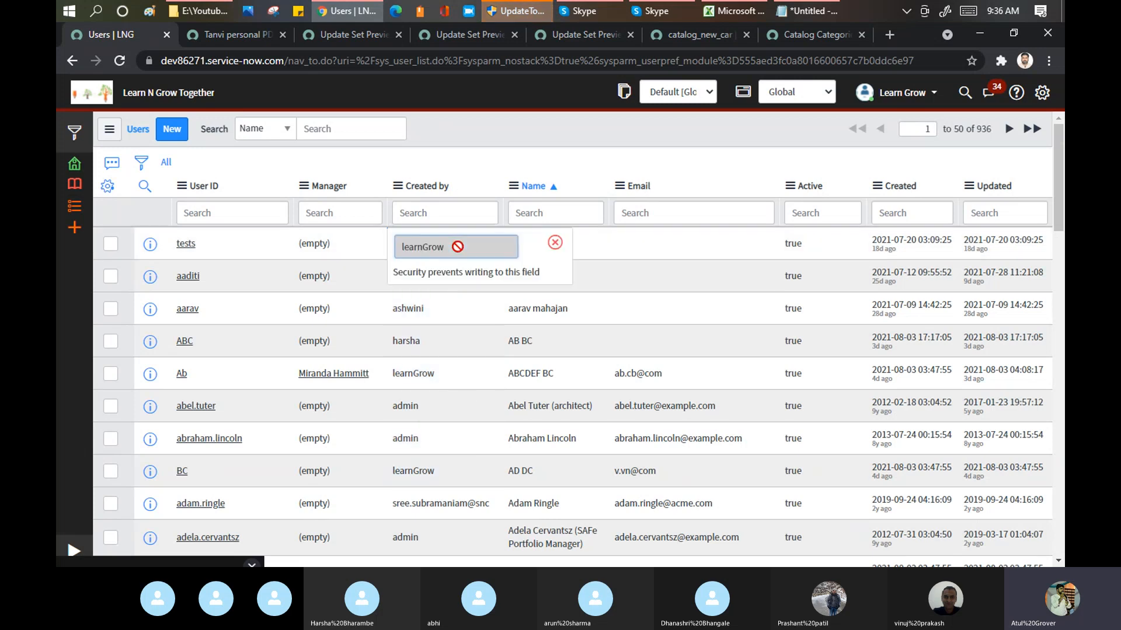
pyautogui.click(555, 244)
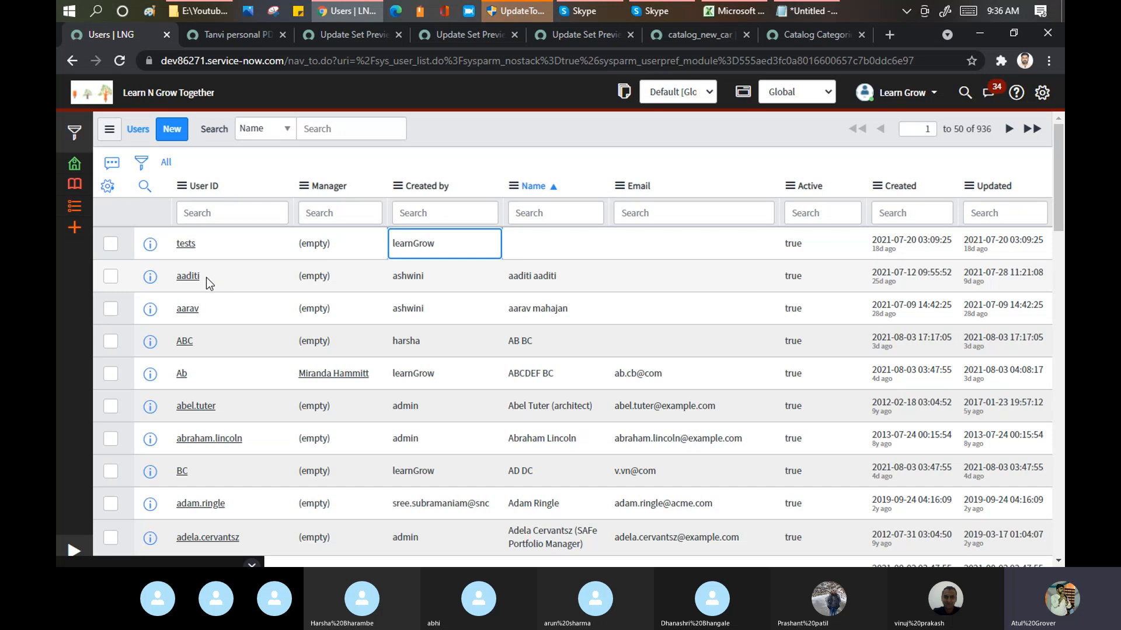
pyautogui.click(249, 39)
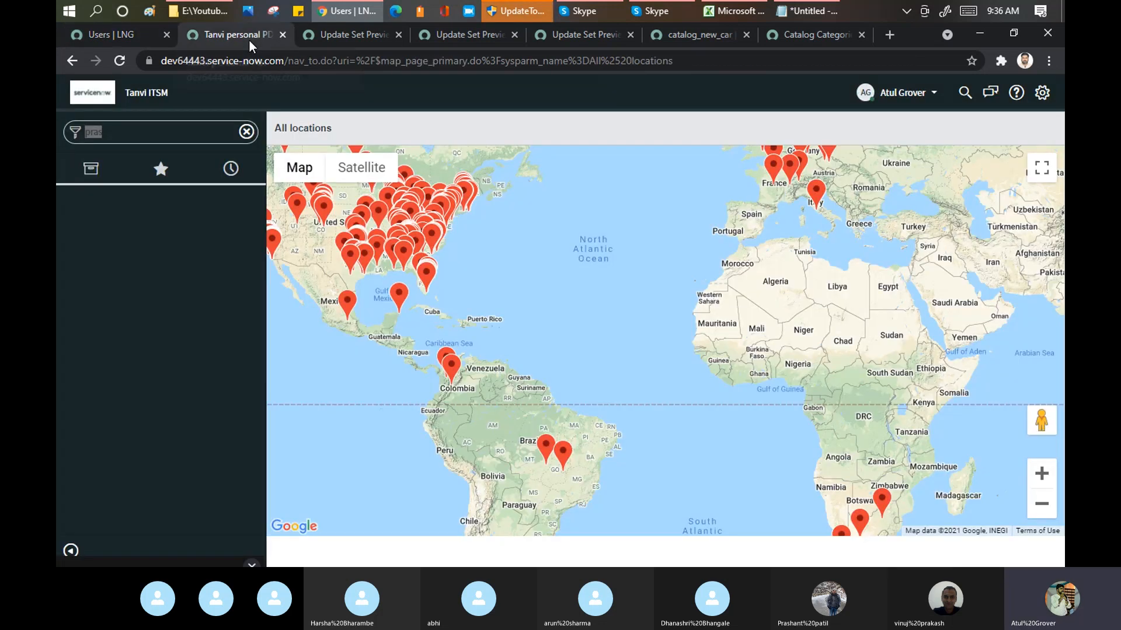
pyautogui.click(114, 35)
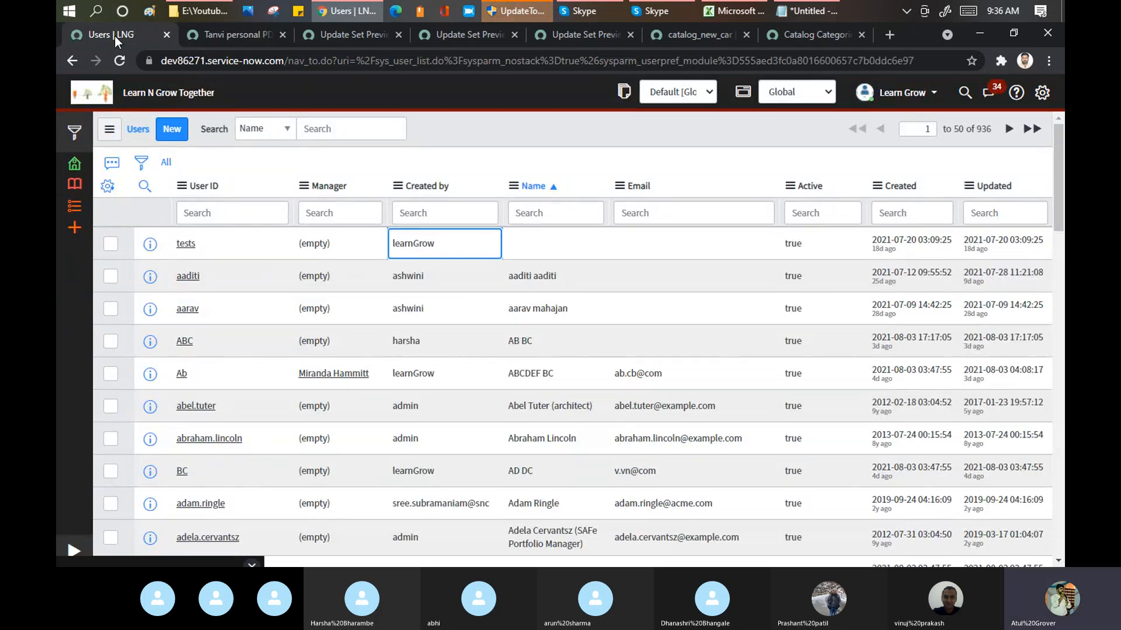
pyautogui.moveTo(582, 13)
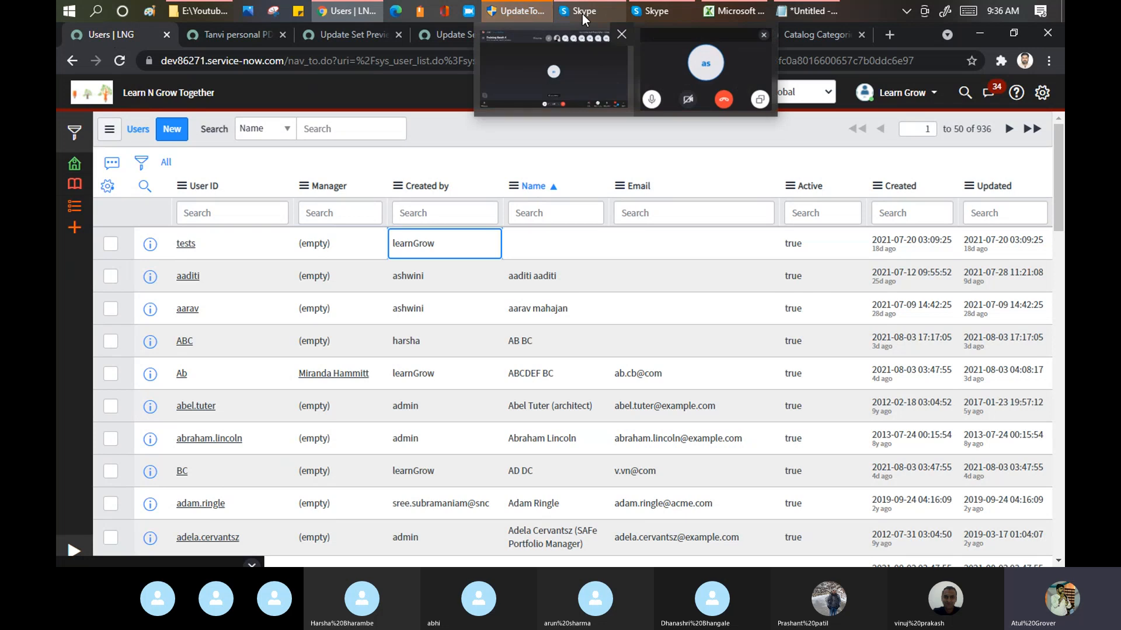
pyautogui.click(559, 52)
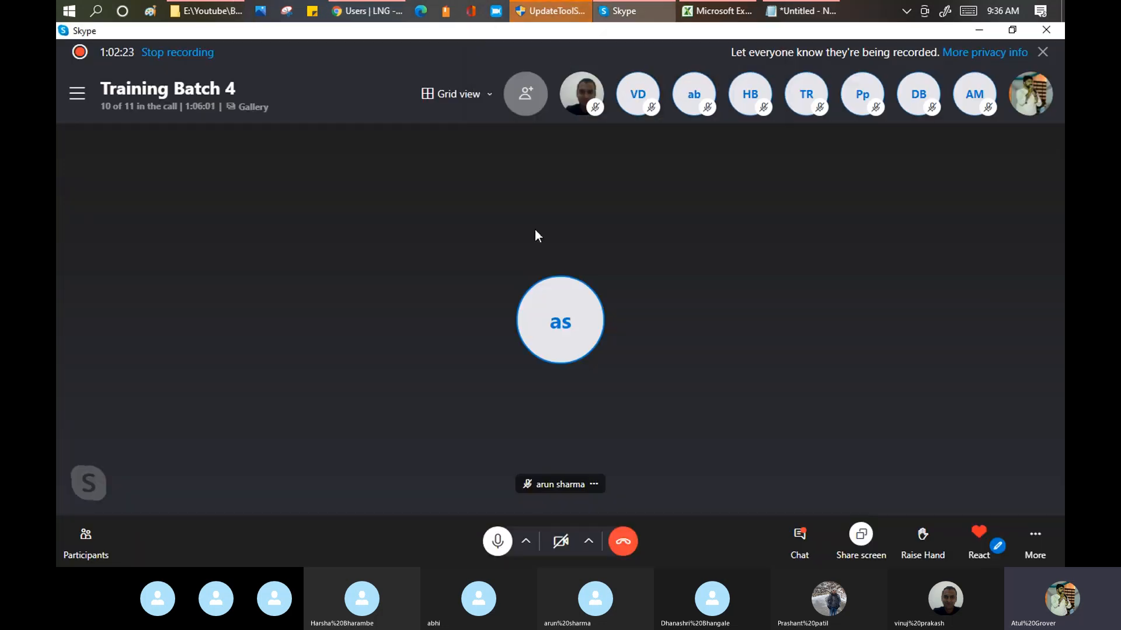
pyautogui.click(494, 550)
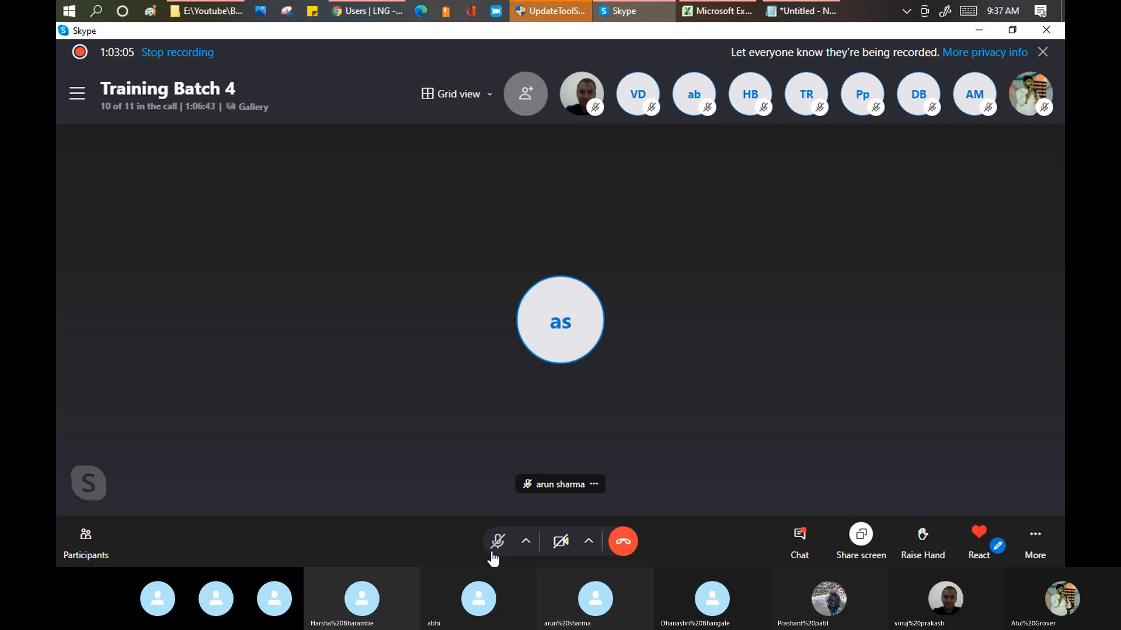
pyautogui.click(494, 556)
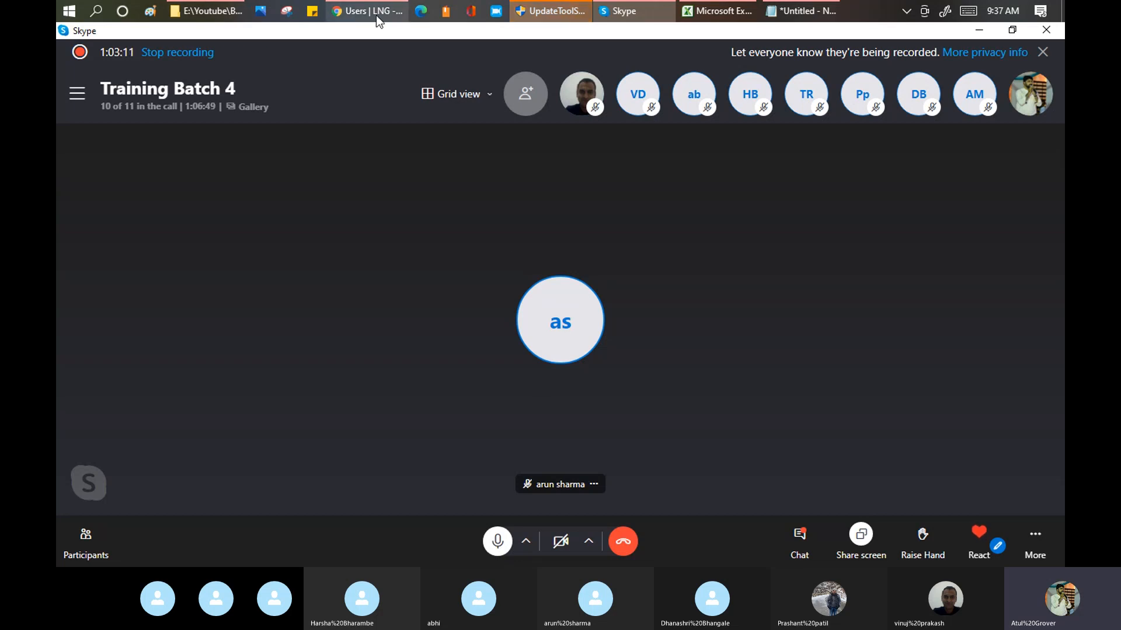
pyautogui.moveTo(376, 15)
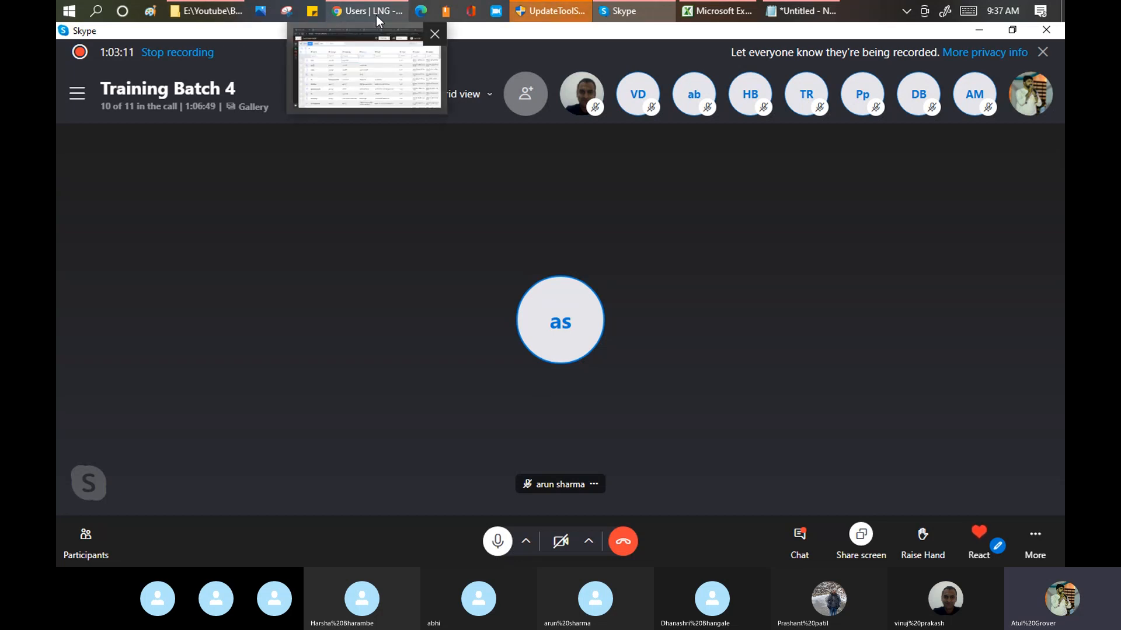
pyautogui.click(358, 54)
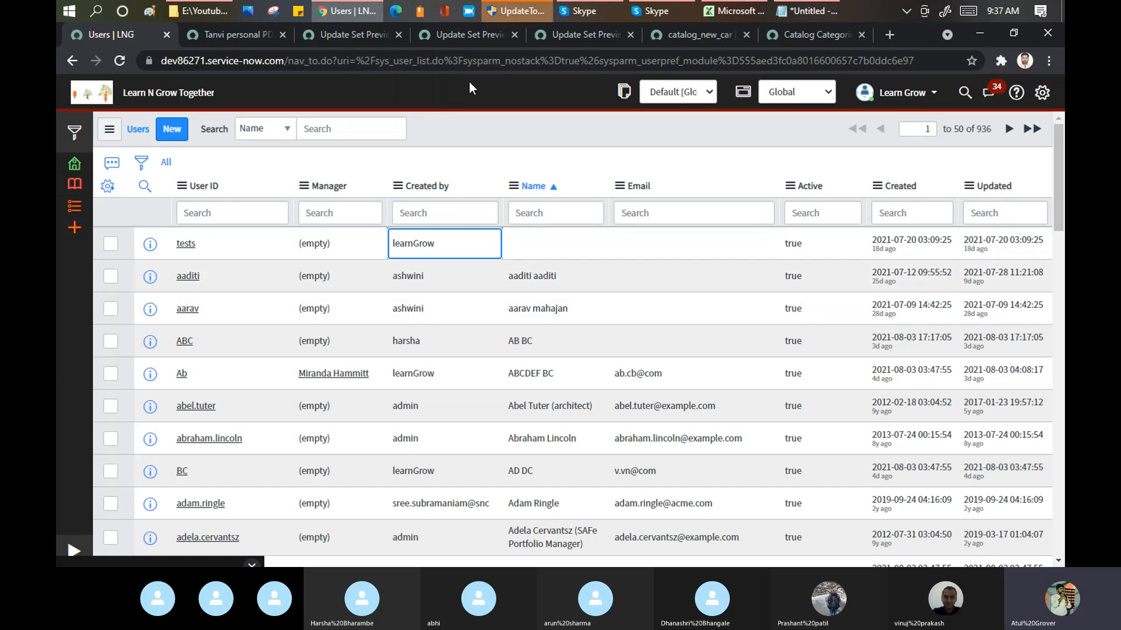
# Step: On the target instance dev64443, filter the navigator by "user a" and open the User Administration Users list
pyautogui.click(234, 34)
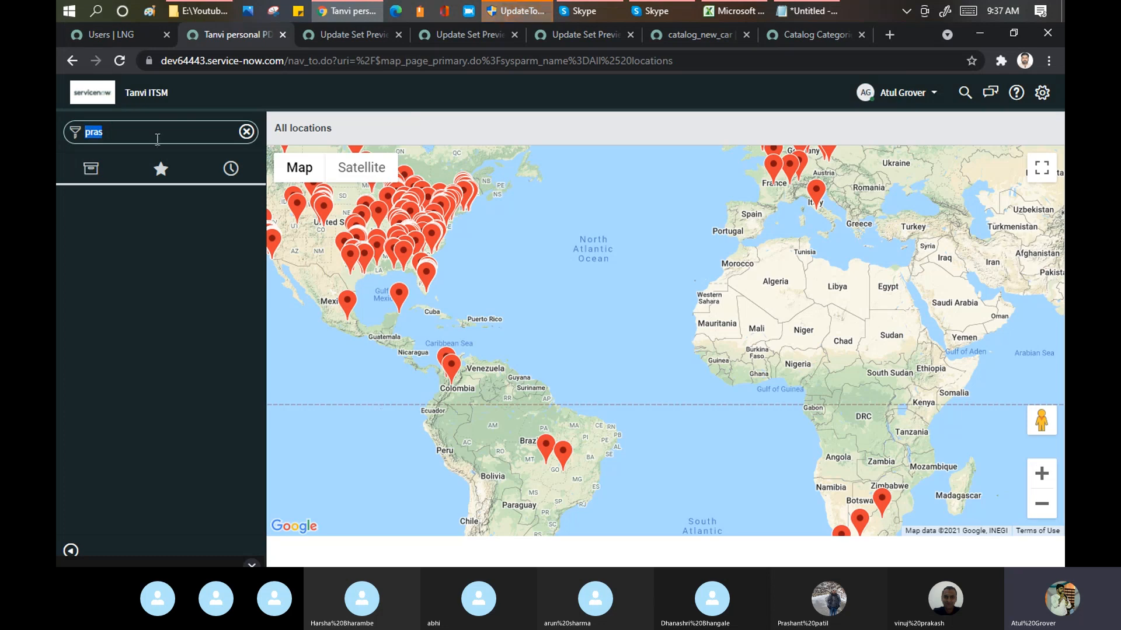
pyautogui.write('user a')
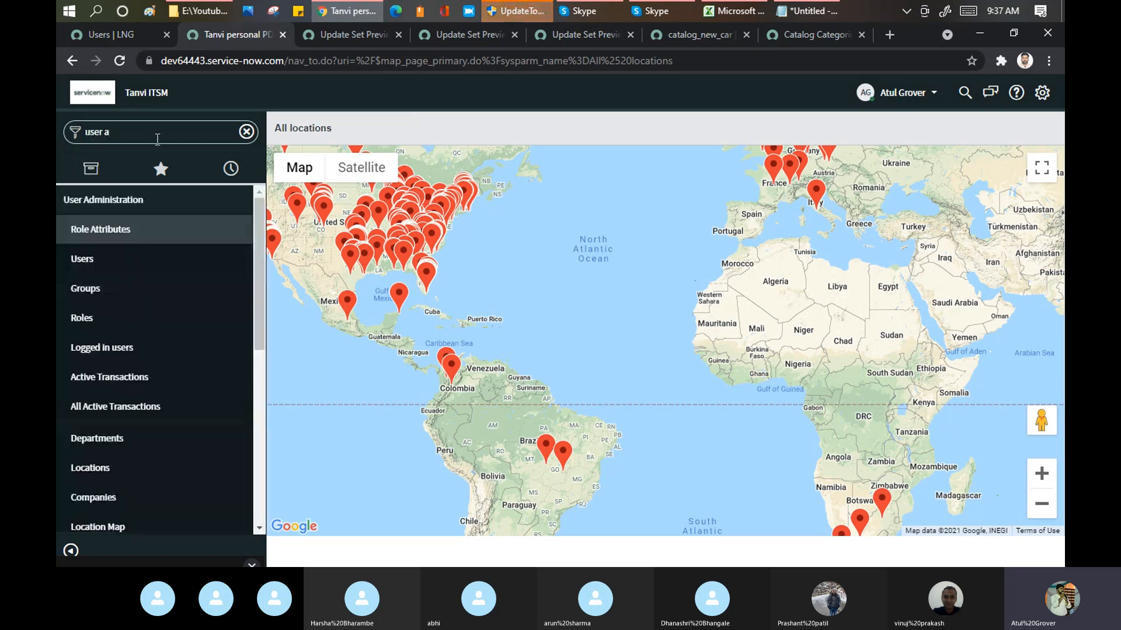
pyautogui.click(99, 261)
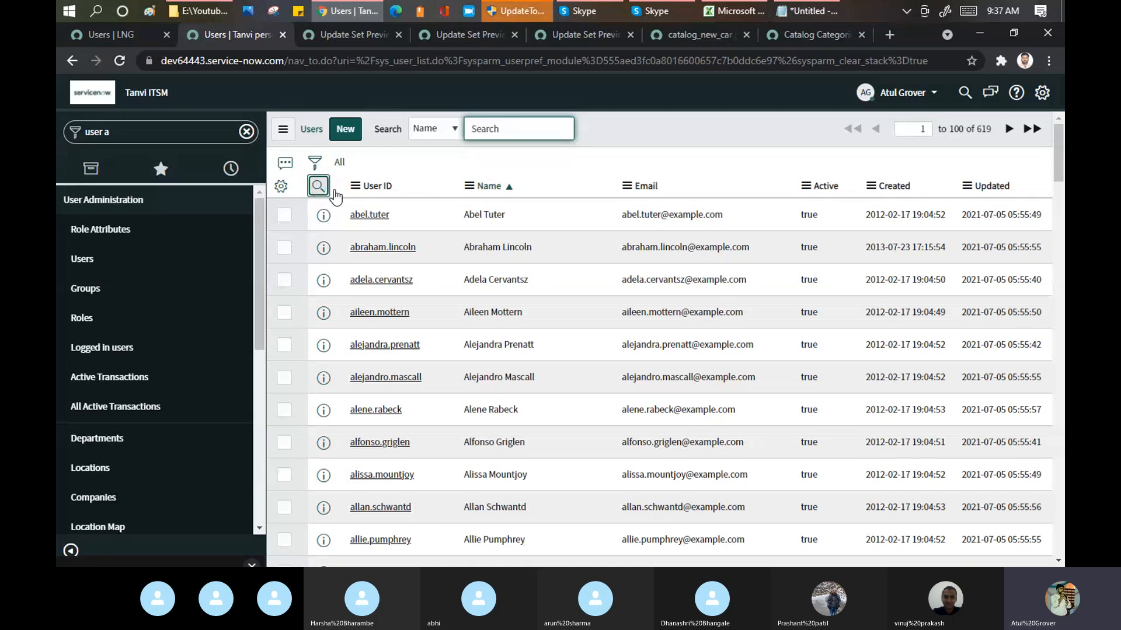
# Step: Filter the target instance's Users list by User ID using the user's first name, and open the matching user record
pyautogui.click(319, 186)
pyautogui.click(371, 213)
pyautogui.write('ab')
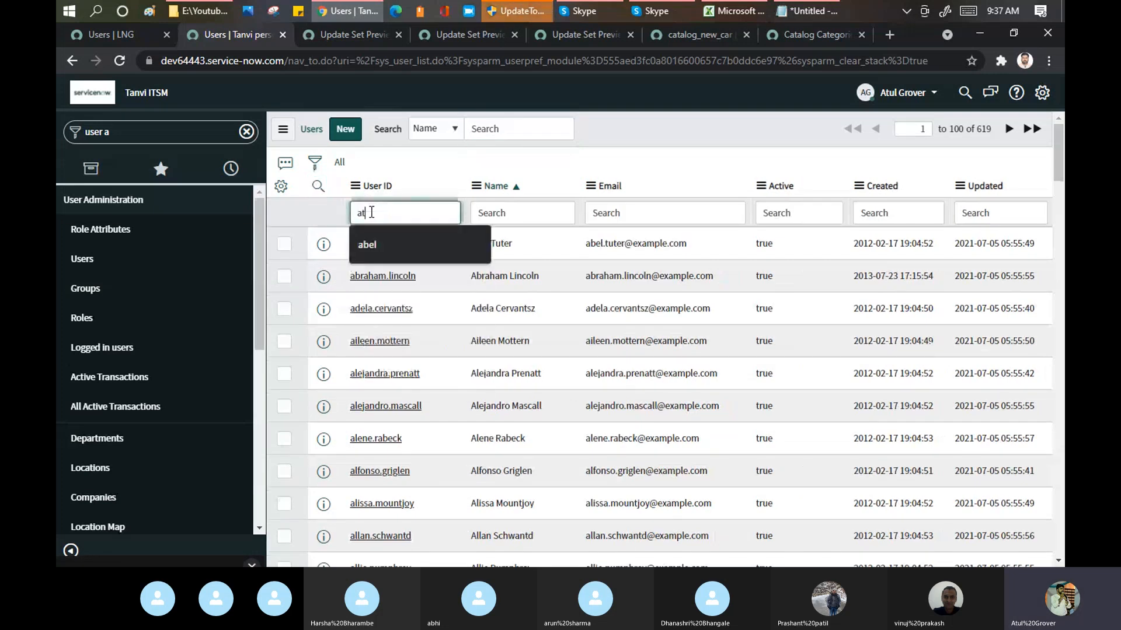
pyautogui.write('u')
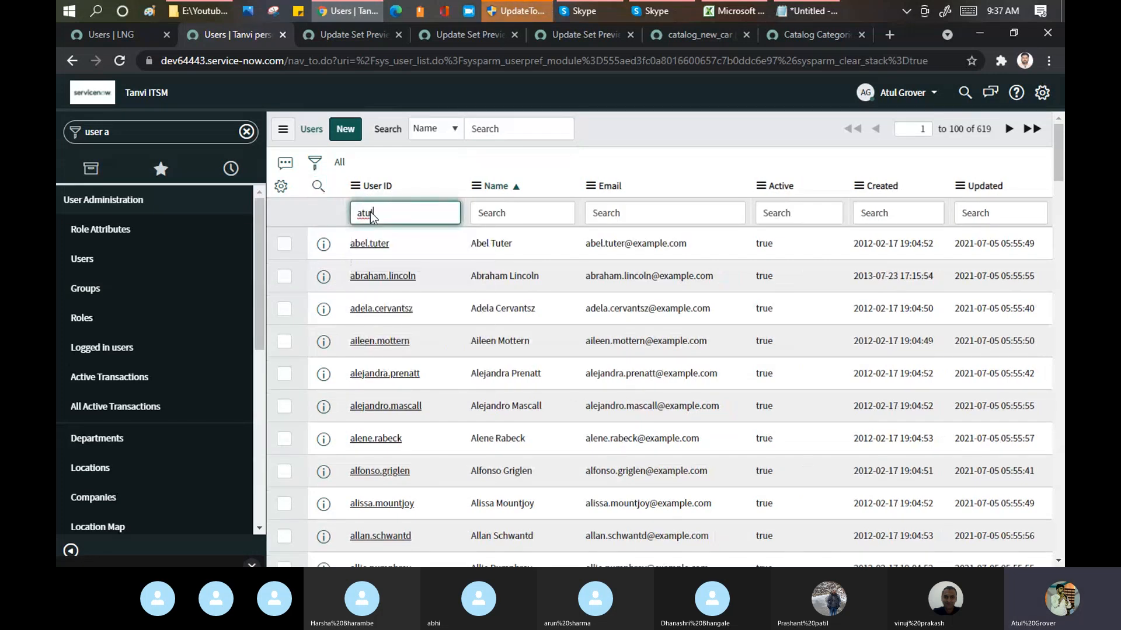
pyautogui.write('l')
pyautogui.press('Return')
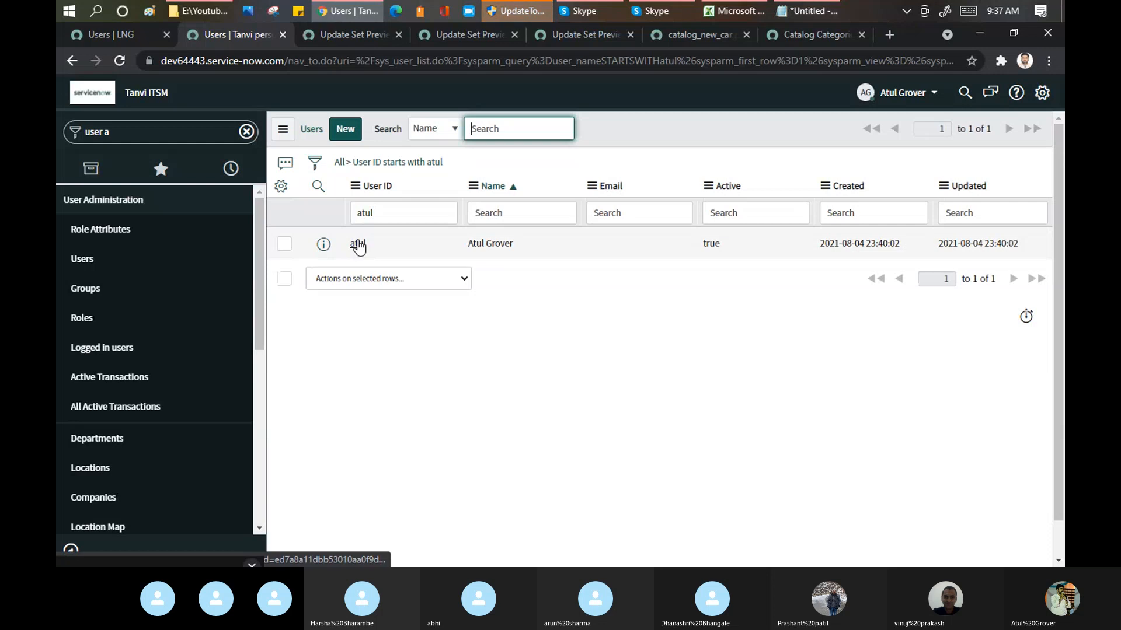
pyautogui.click(358, 246)
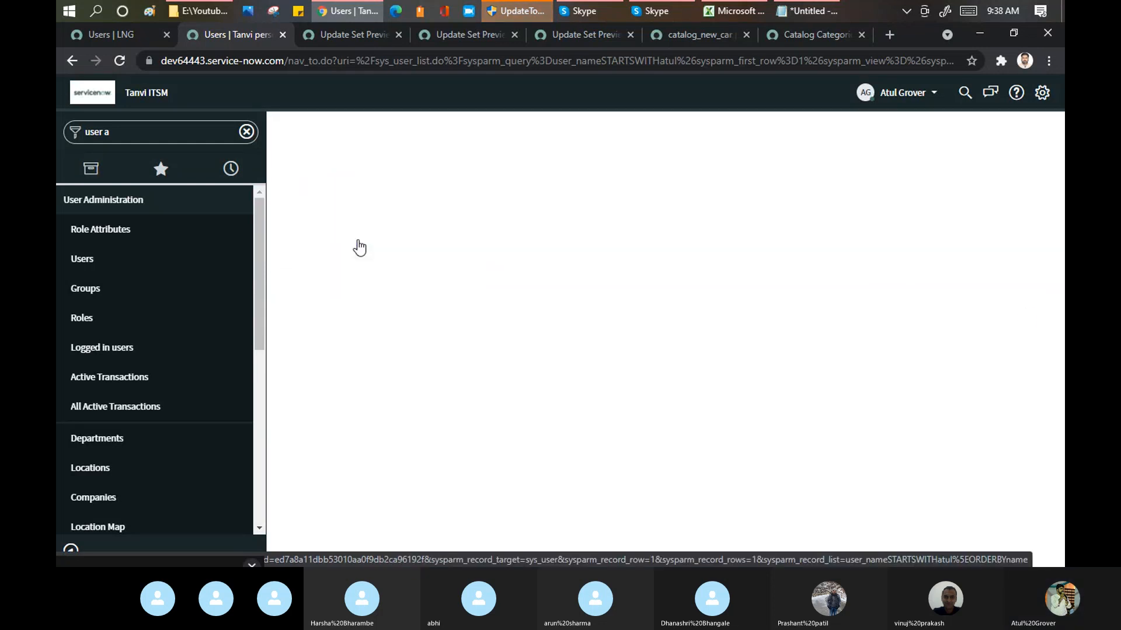
# Step: On the source instance dev86271, filter the Users list by the same User ID text and open the matching user record
pyautogui.click(115, 38)
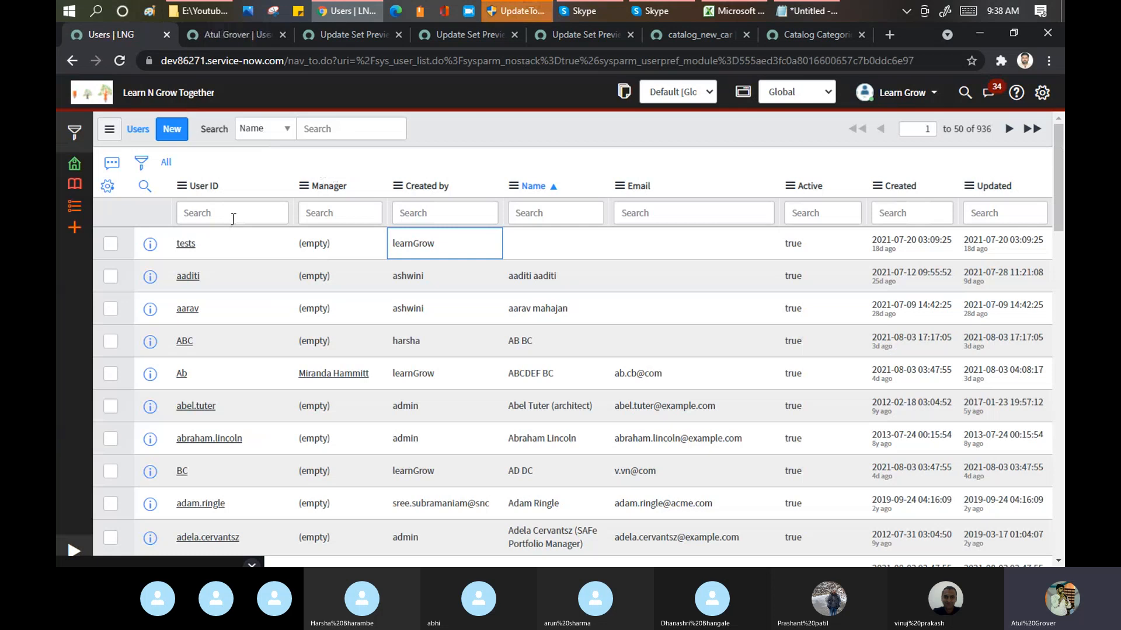
pyautogui.click(233, 217)
pyautogui.write('atul')
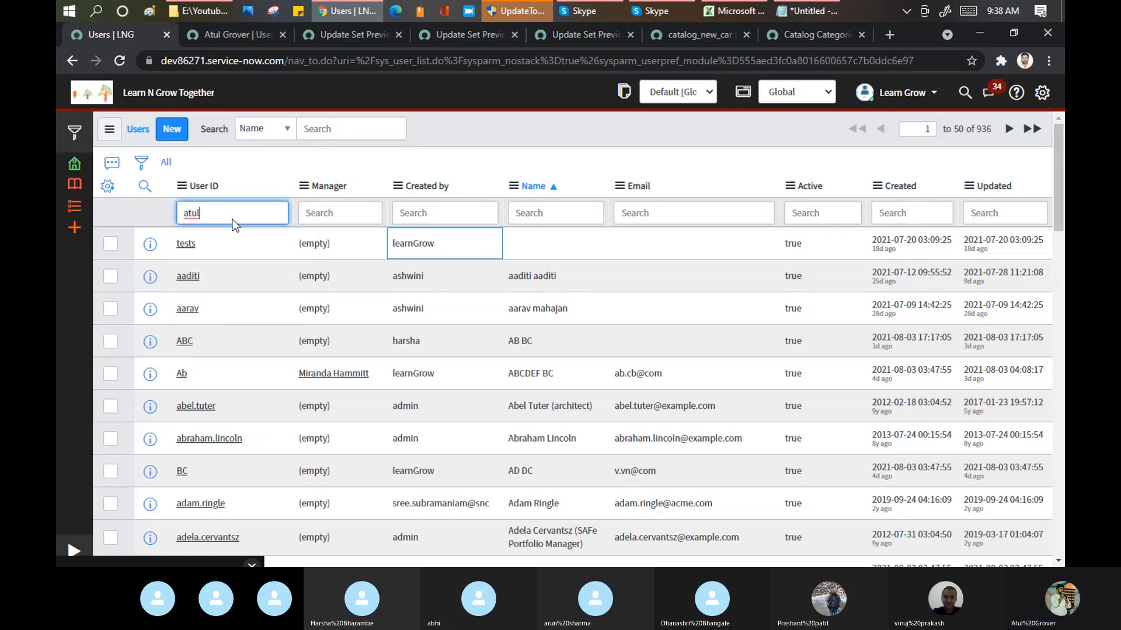
pyautogui.press('Return')
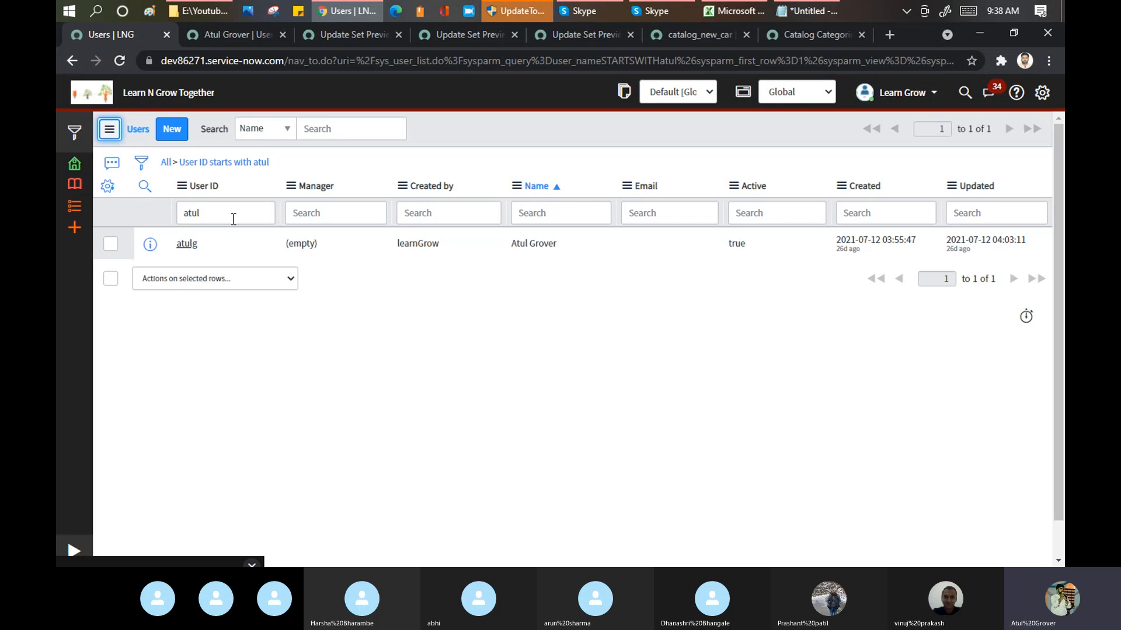
pyautogui.click(192, 246)
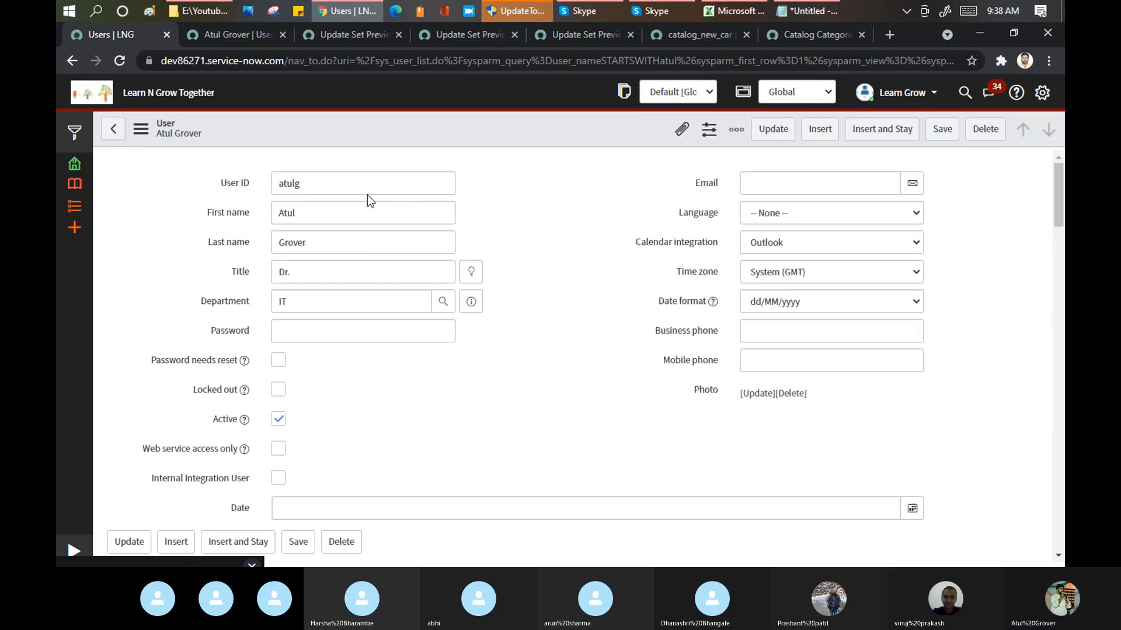
# Step: Remove the trailing "g" from the source user's User ID, save the record, and compare the User ID with the target instance's record
pyautogui.click(372, 189)
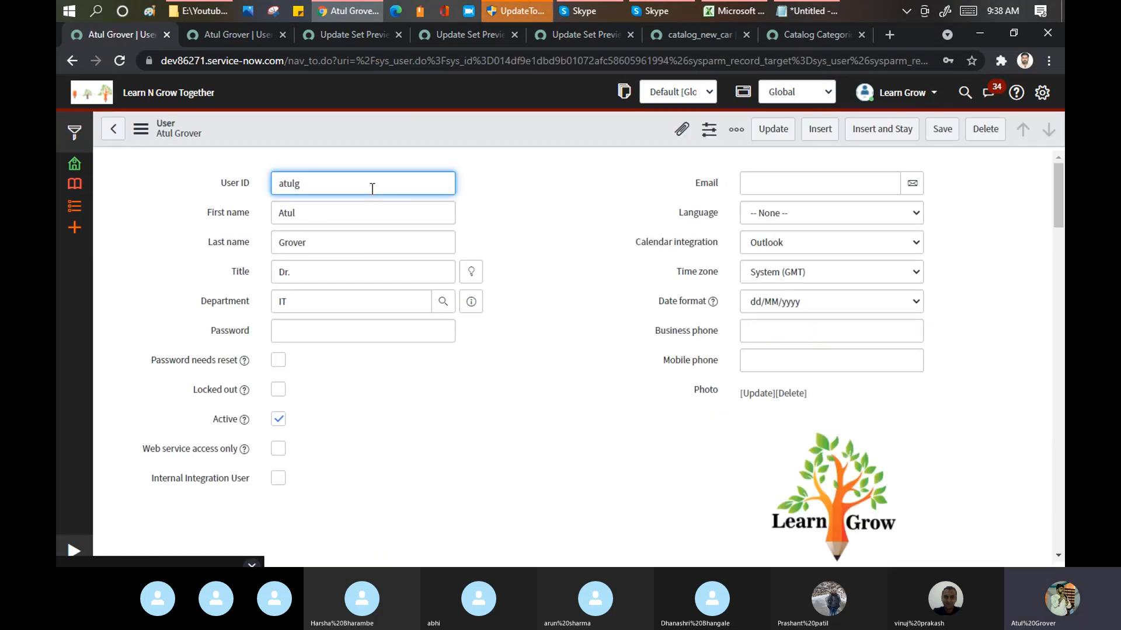
pyautogui.press('BackSpace')
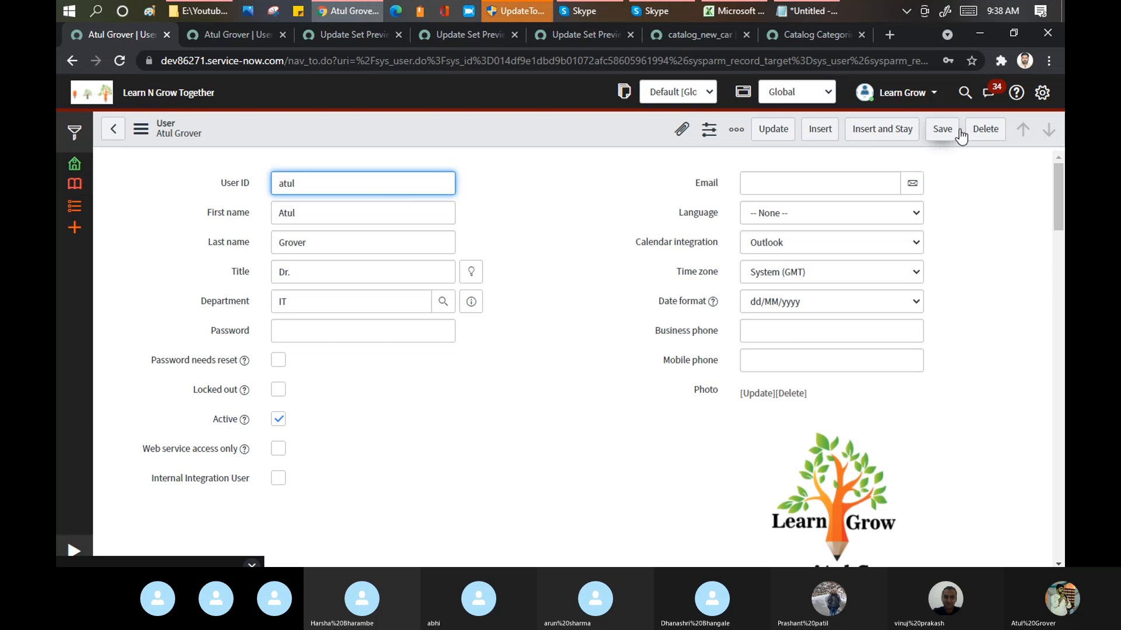
pyautogui.click(942, 130)
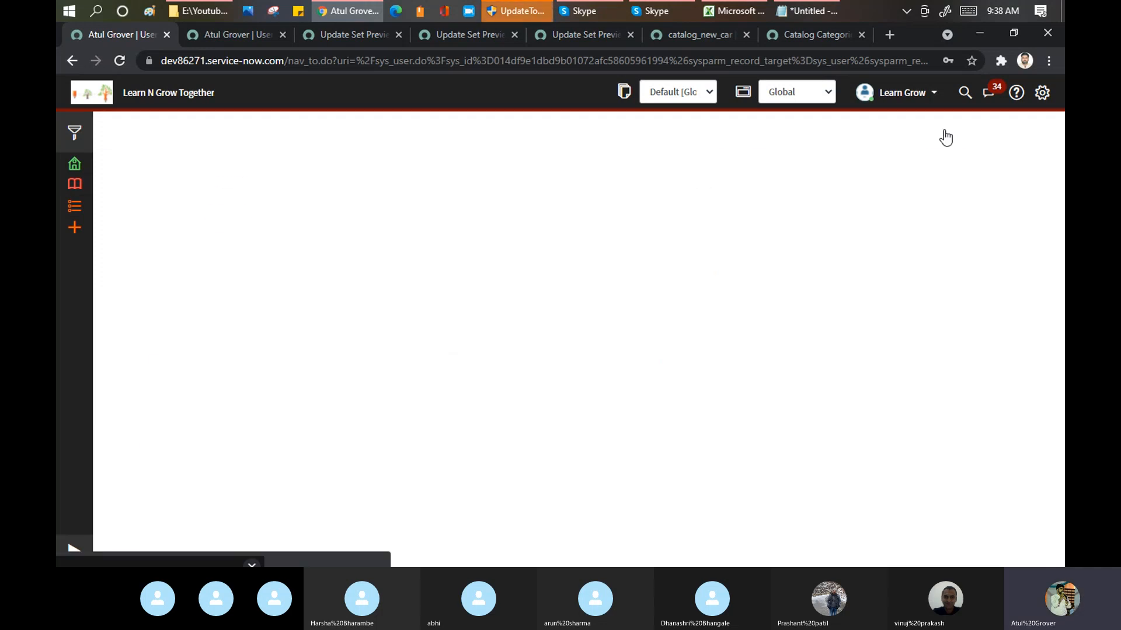
pyautogui.doubleClick(302, 184)
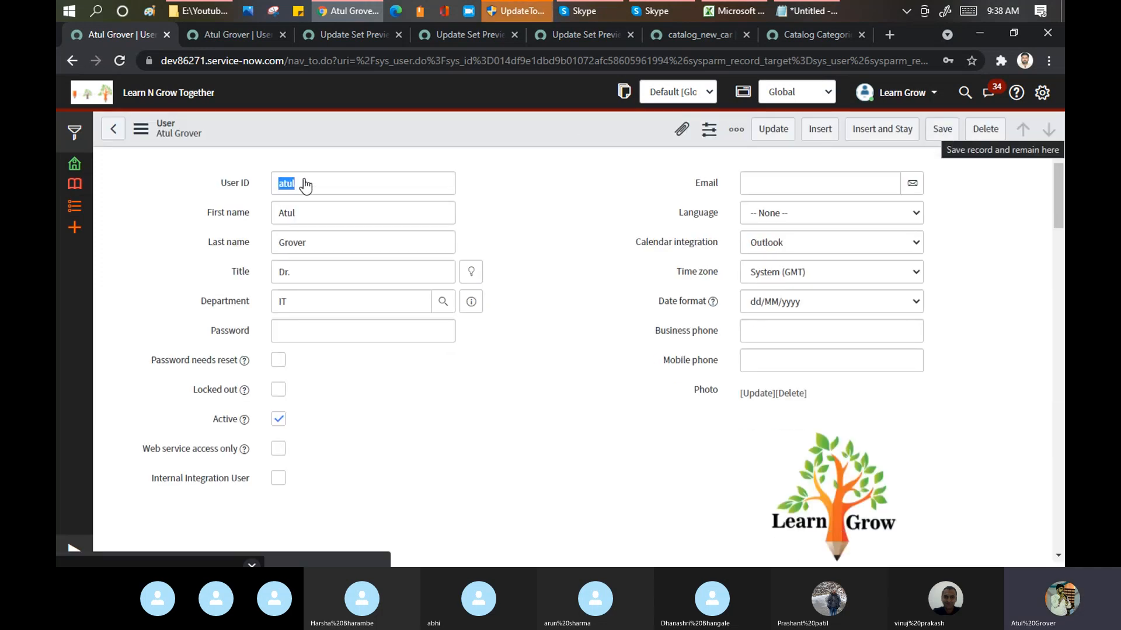
pyautogui.click(233, 29)
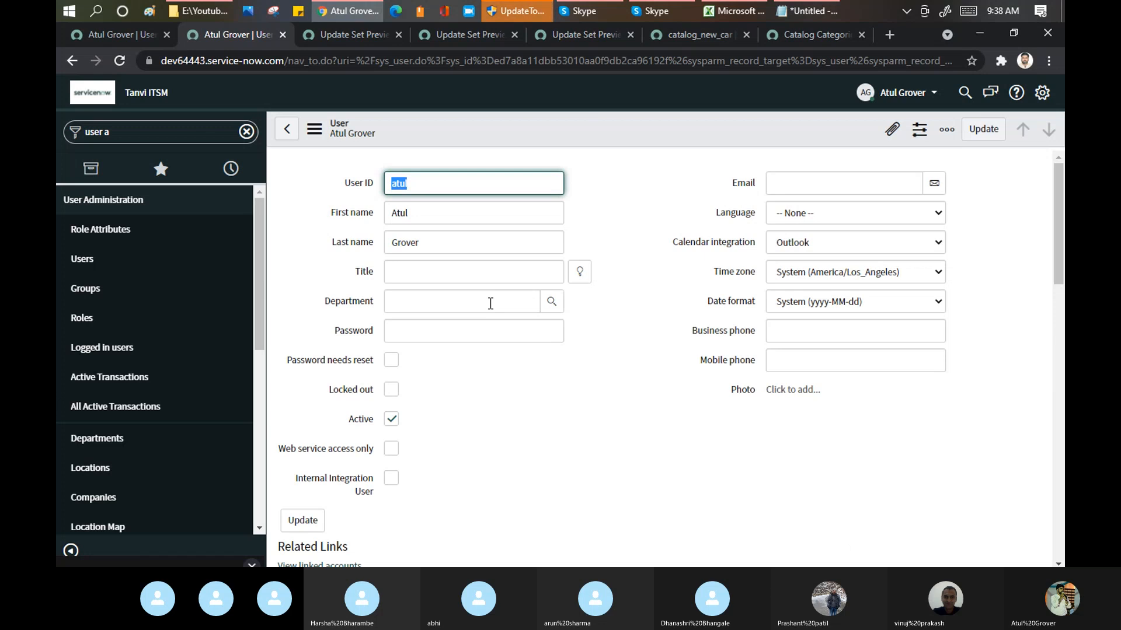
# Step: Switch to the Notepad notes and, several blank lines below "5. commit the changes", start a line with the user's first name followed by "--"
pyautogui.click(818, 16)
pyautogui.click(622, 474)
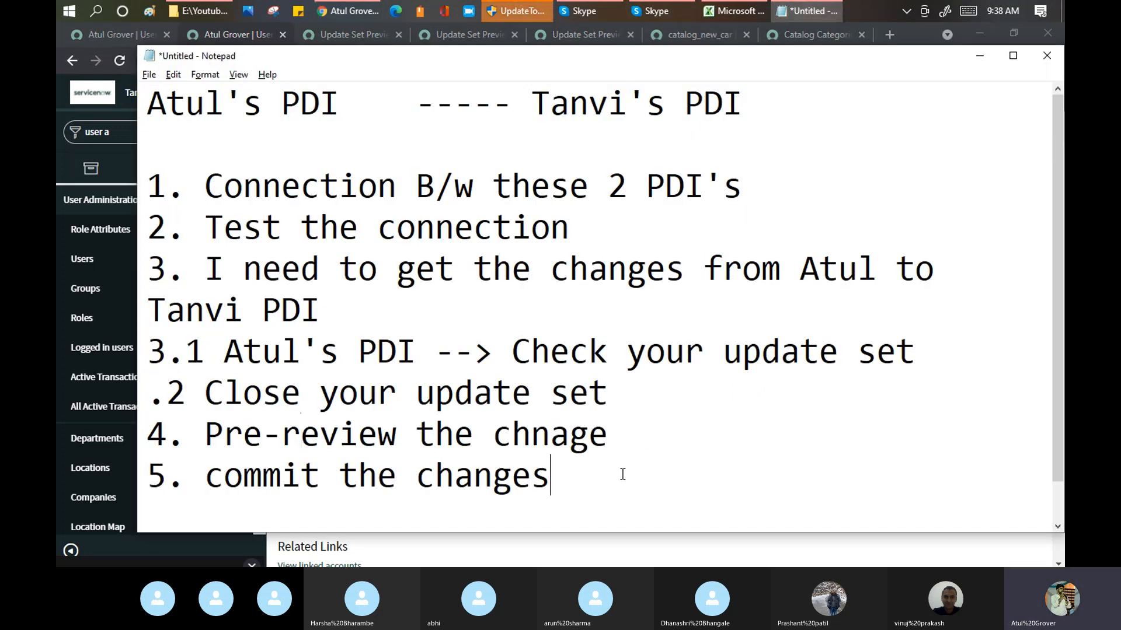
pyautogui.press('Return')
pyautogui.press('Return')
pyautogui.press('Return')
pyautogui.press('Return')
pyautogui.press('Return')
pyautogui.press('Return')
pyautogui.press('Return')
pyautogui.press('Return')
pyautogui.press('BackSpace')
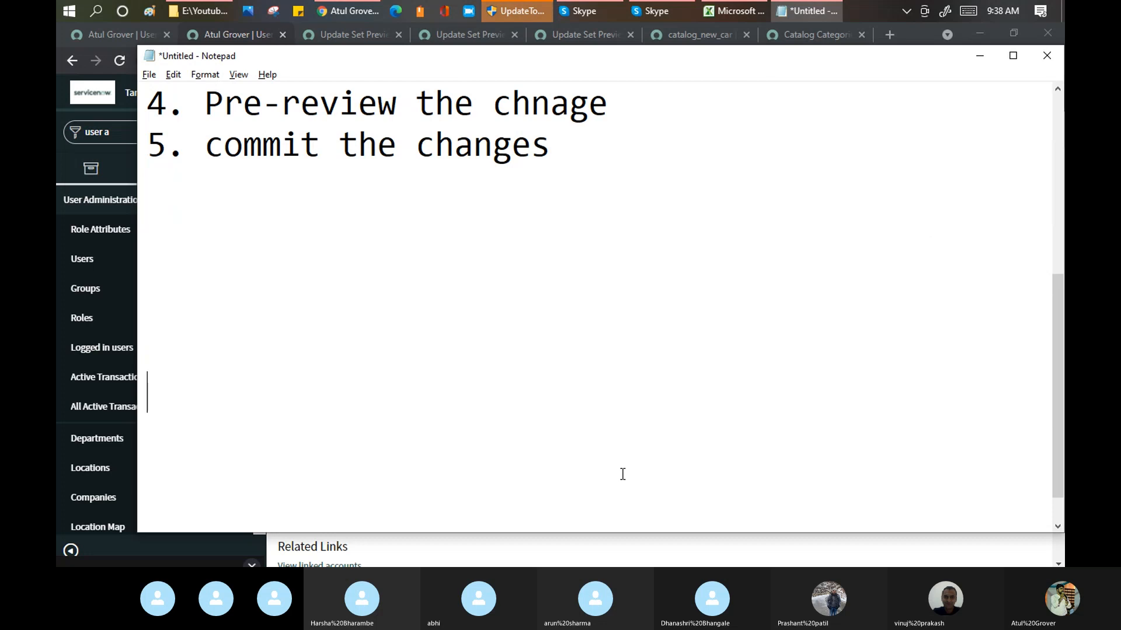
pyautogui.write('Atul ')
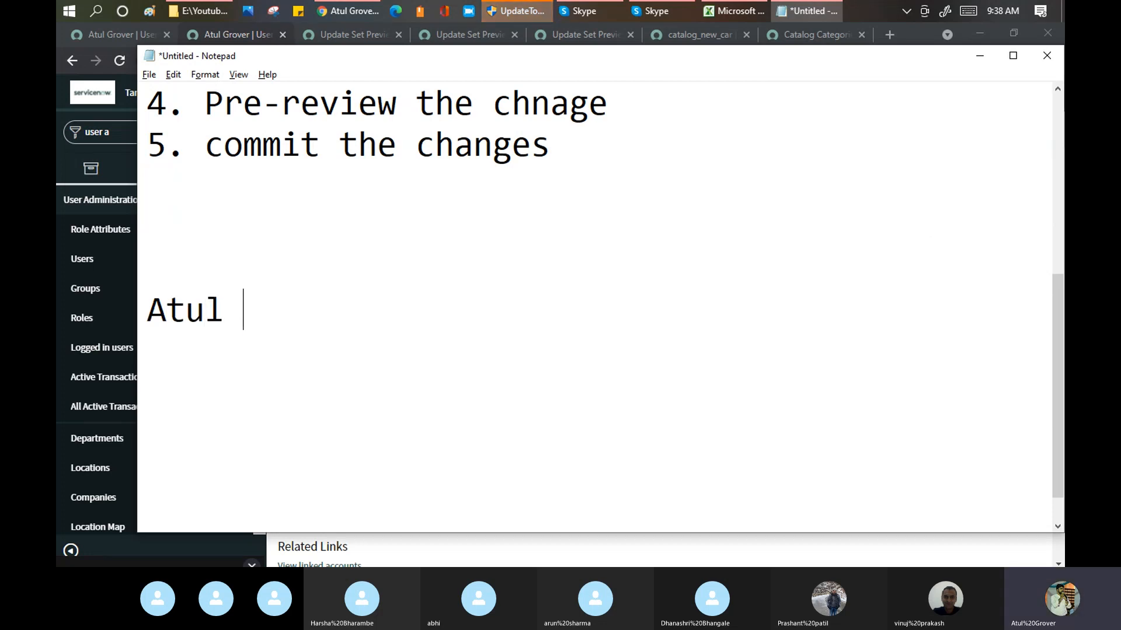
pyautogui.write('--')
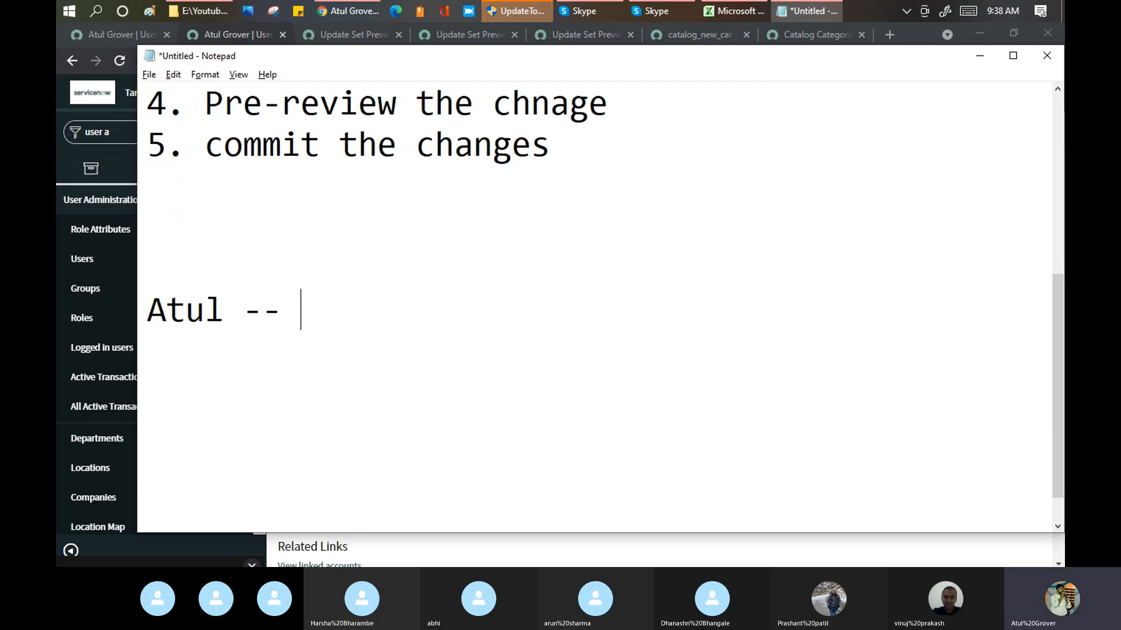
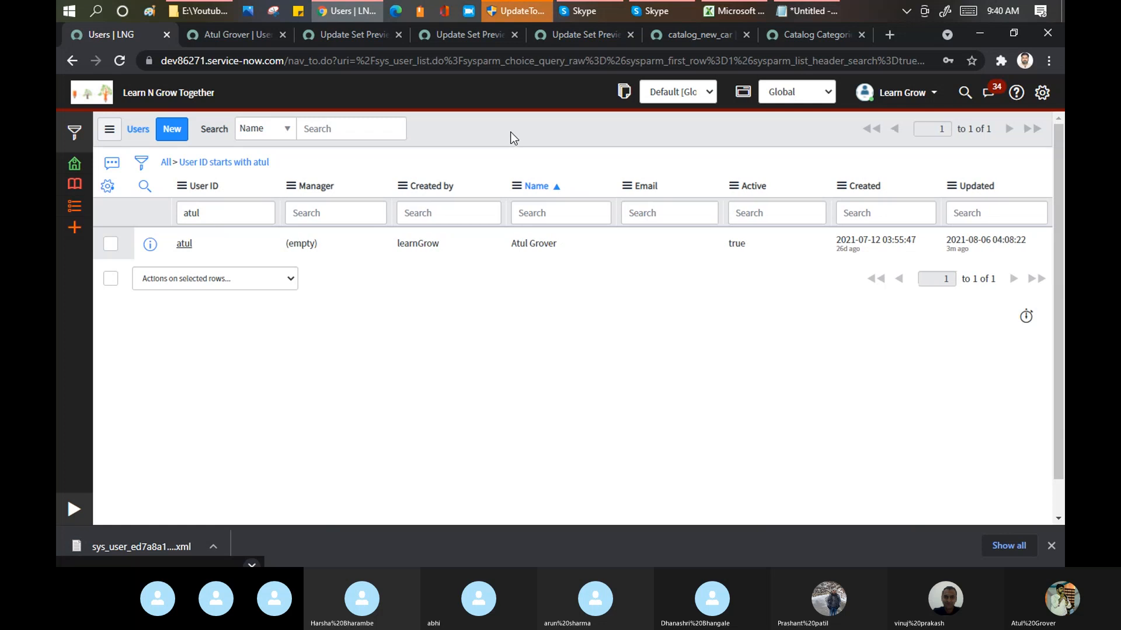
pyautogui.rightClick(511, 135)
pyautogui.moveTo(547, 199)
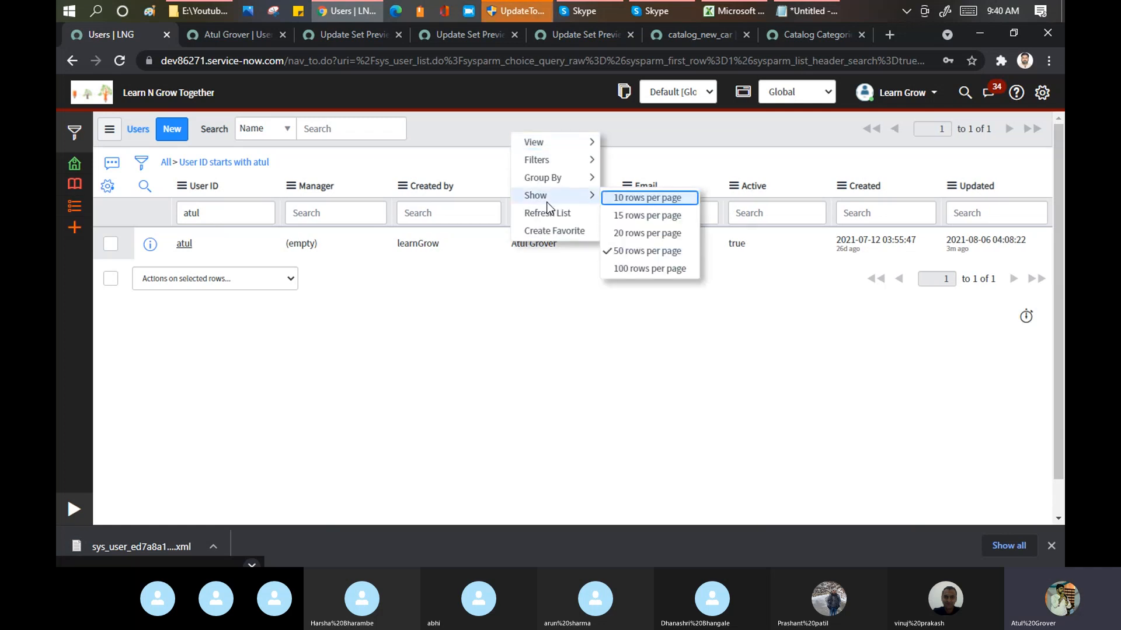
pyautogui.rightClick(188, 194)
pyautogui.click(282, 355)
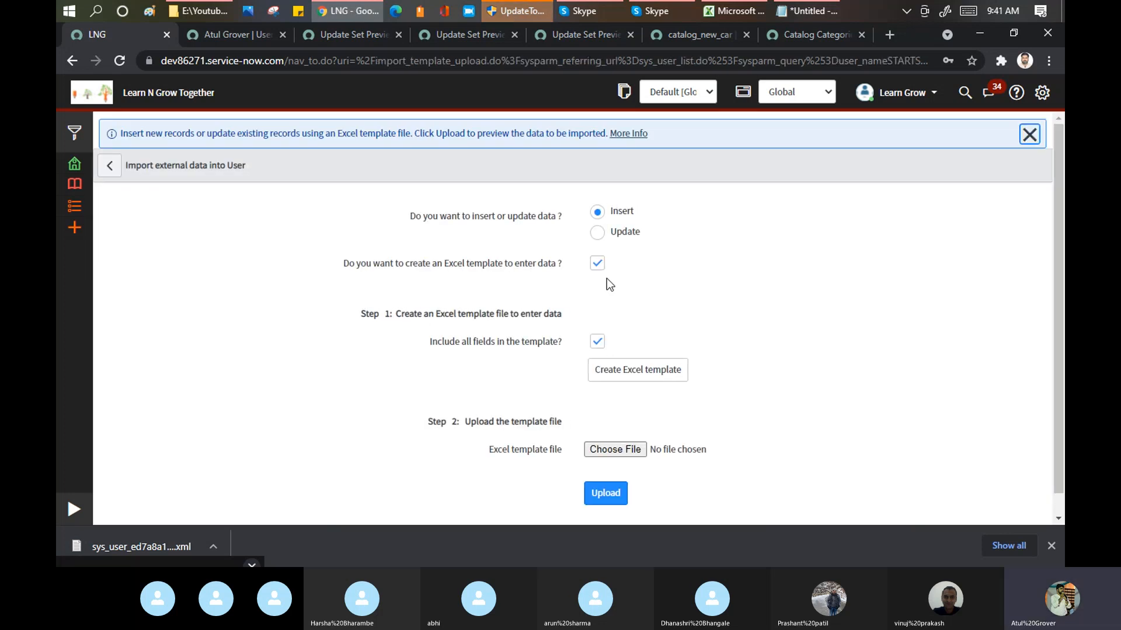
pyautogui.click(108, 169)
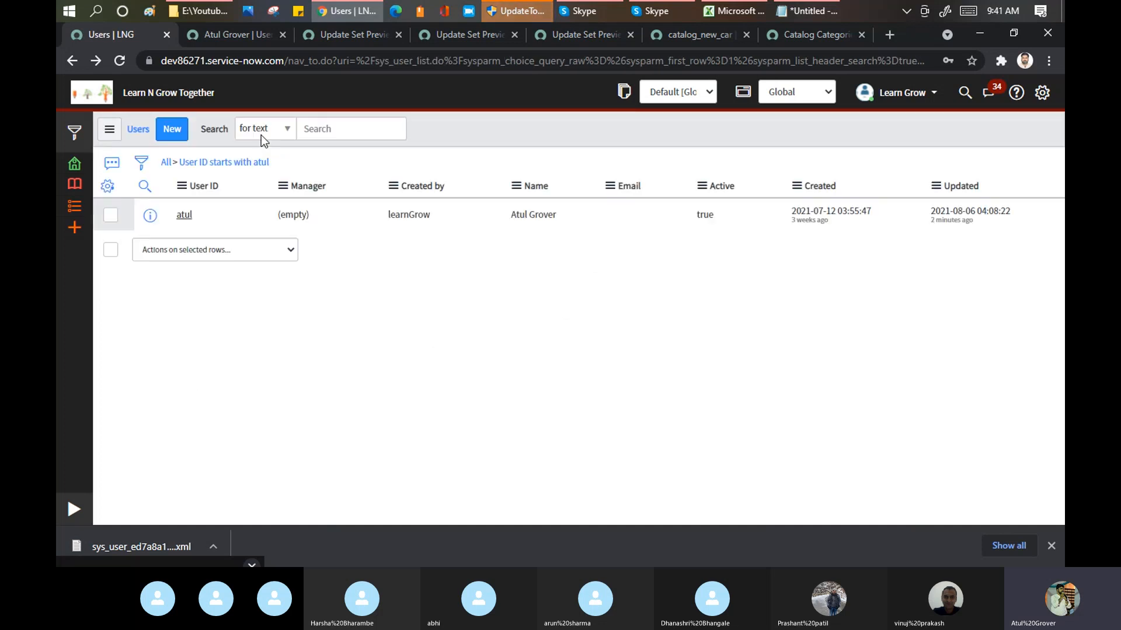
# Step: Try to import the downloaded XML file sys_user_ed7a8a11dbb53010aa0f9db2ca96192f into the source instance's Users list
pyautogui.click(182, 186)
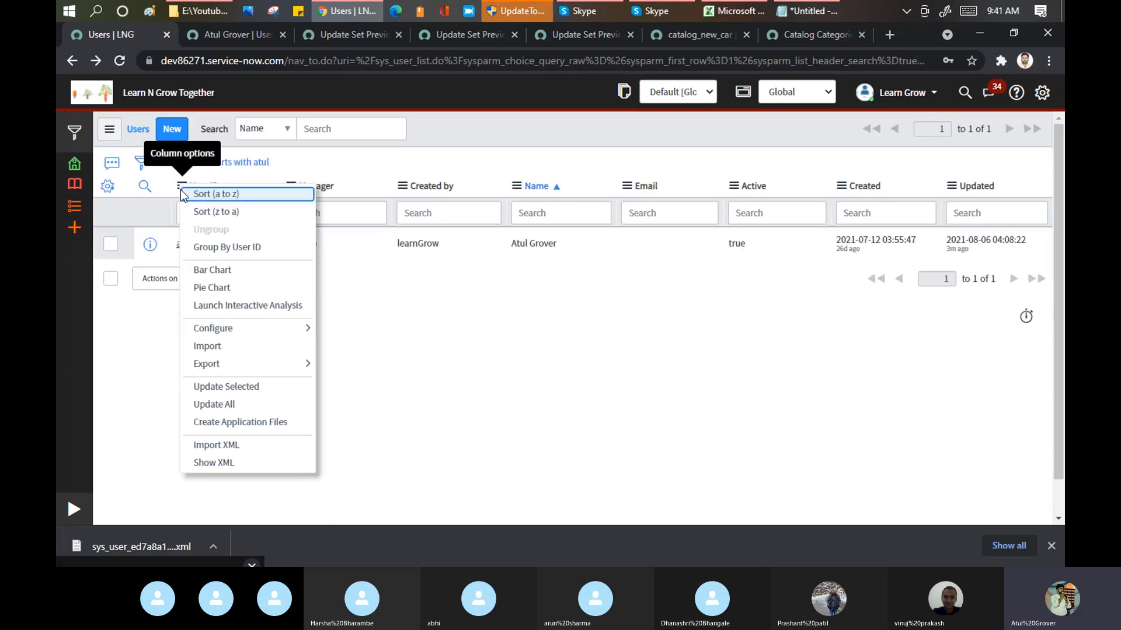
pyautogui.click(239, 444)
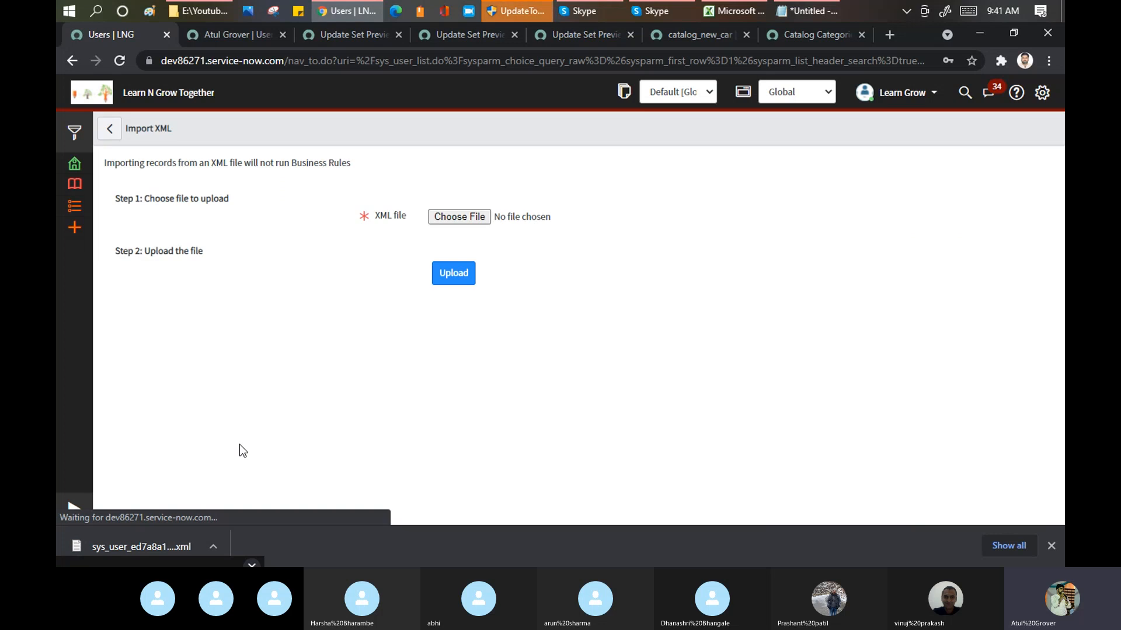
pyautogui.click(459, 220)
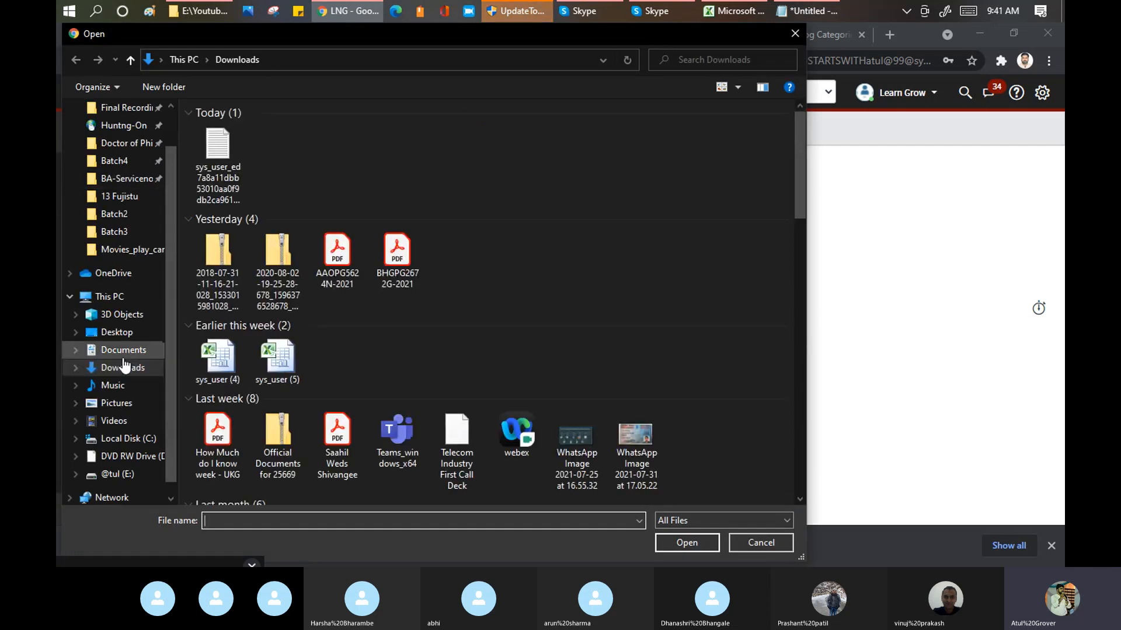
pyautogui.click(216, 178)
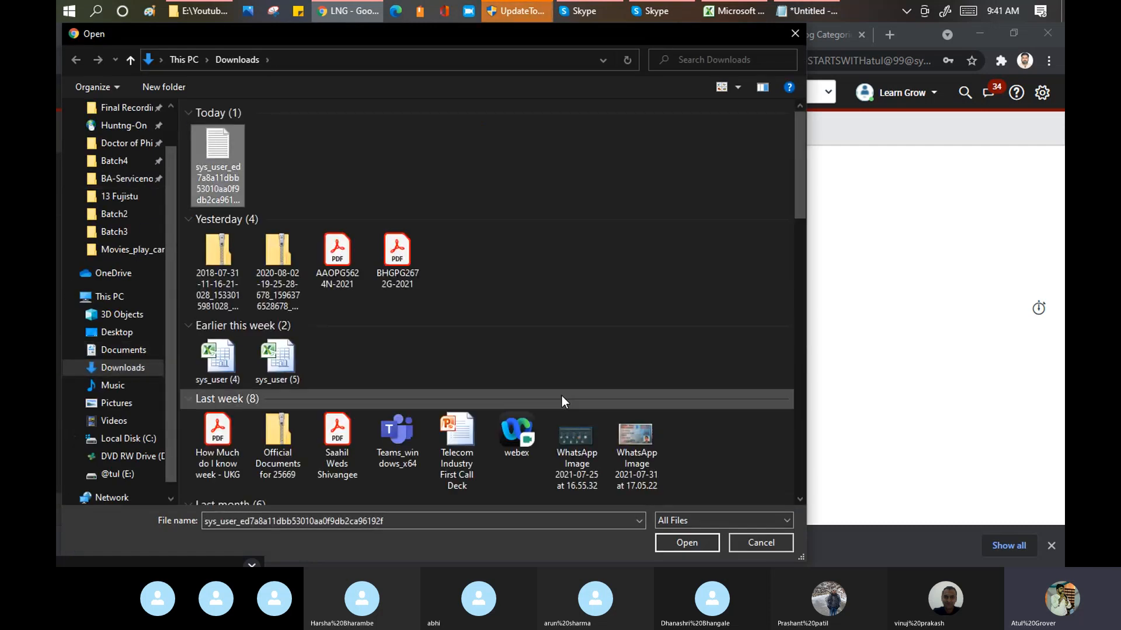
pyautogui.click(691, 538)
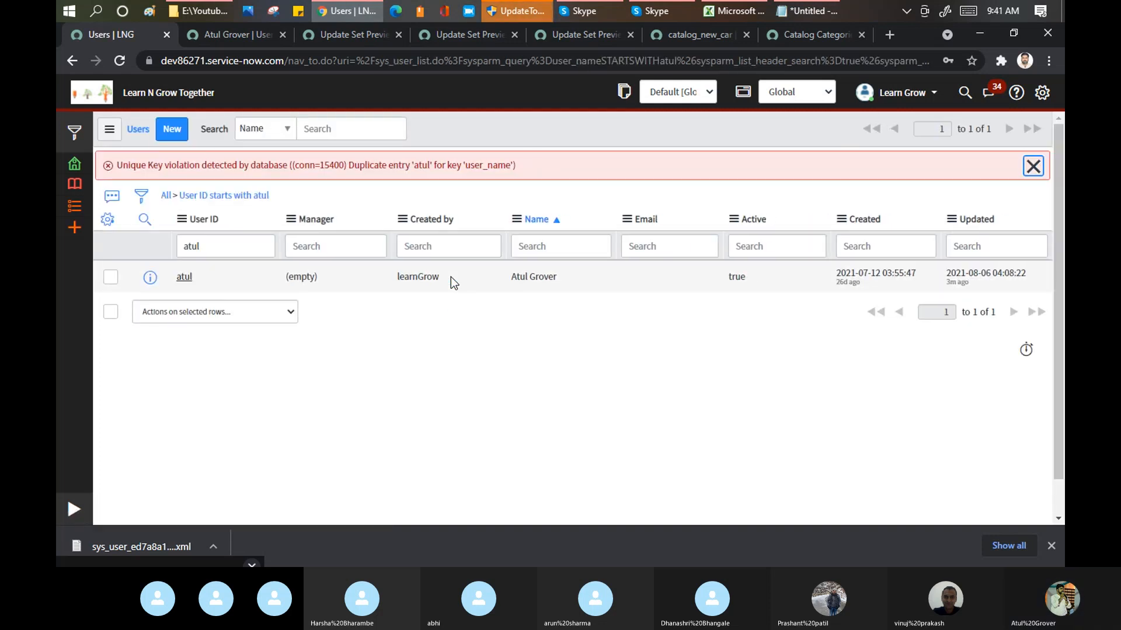
# Step: Append "g" to the existing user's User ID directly in the source Users list and save the cell
pyautogui.doubleClick(220, 251)
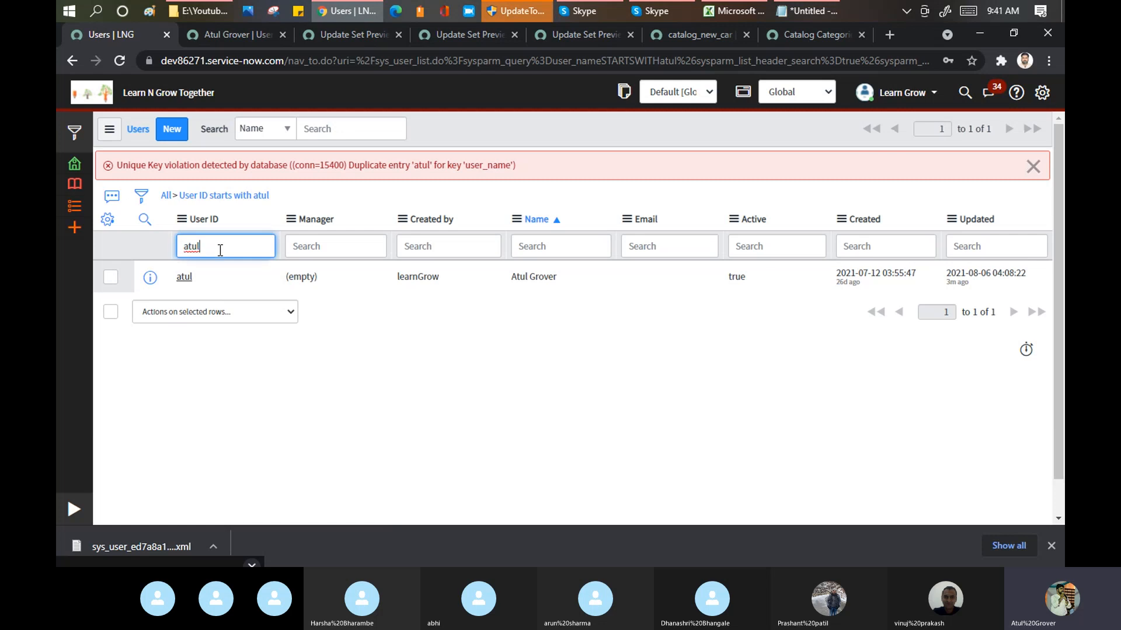
pyautogui.click(233, 285)
pyautogui.doubleClick(233, 285)
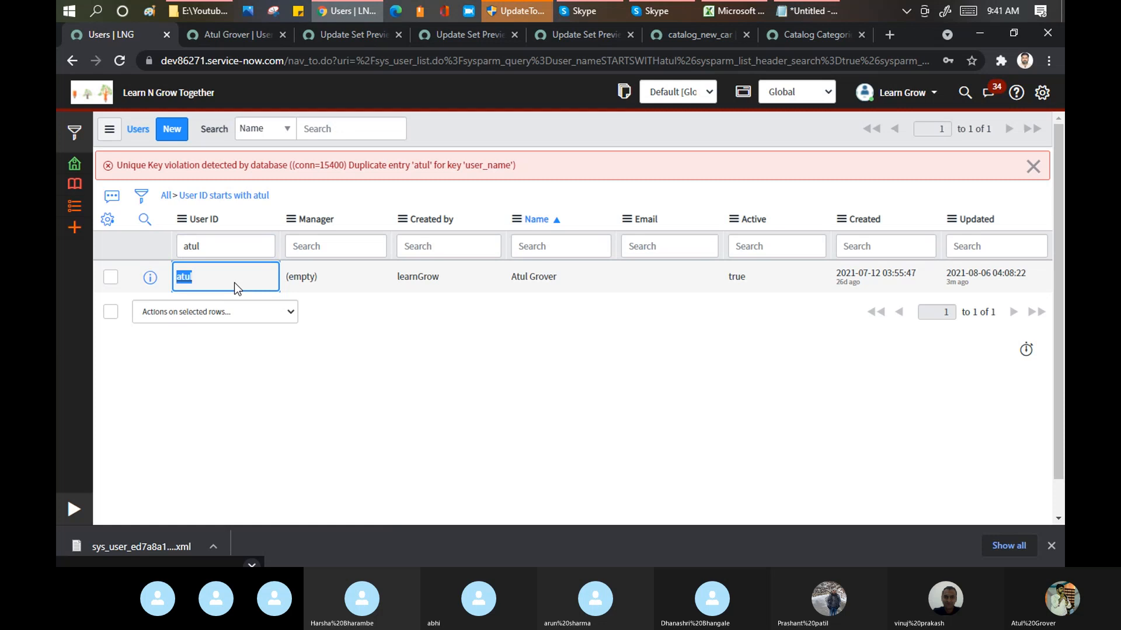
pyautogui.doubleClick(233, 283)
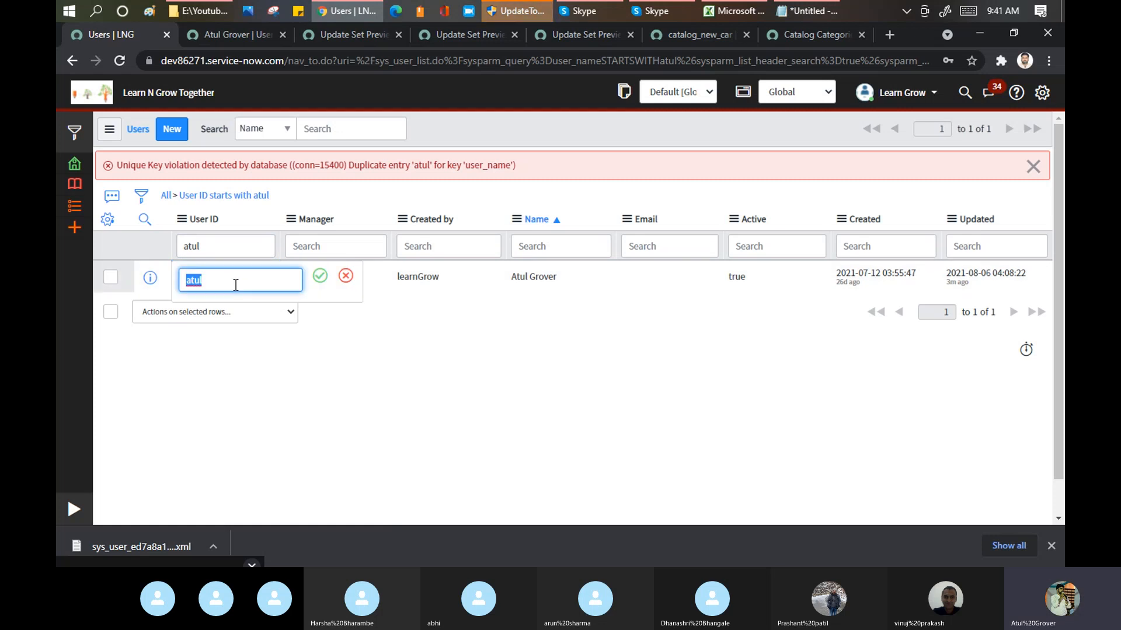
pyautogui.click(236, 284)
pyautogui.write('g')
pyautogui.click(319, 276)
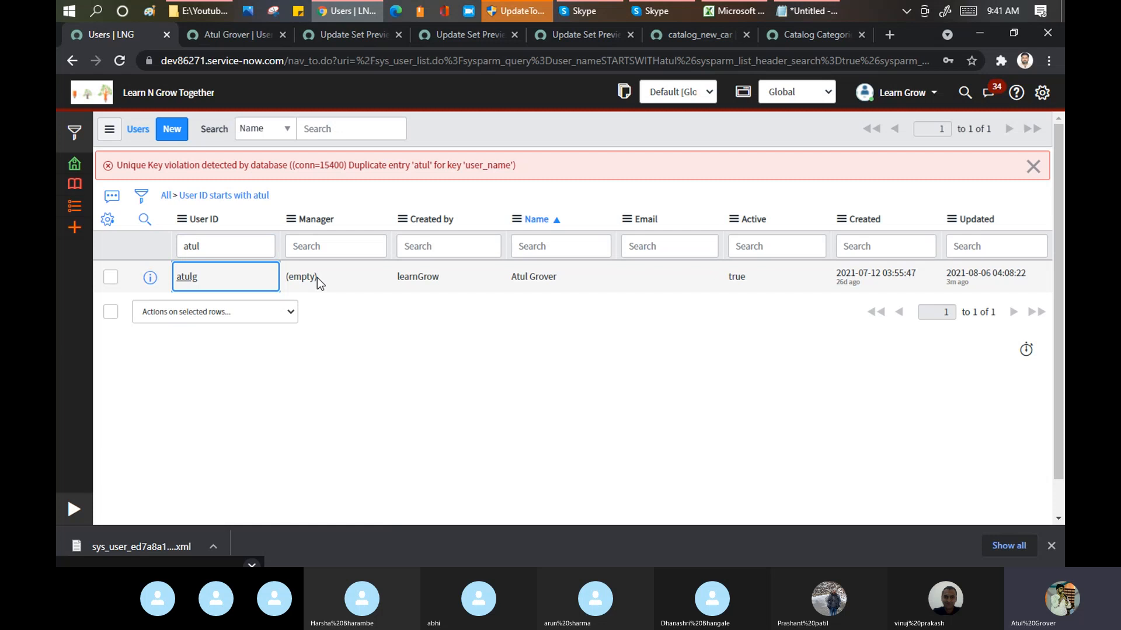
# Step: Import the sys_user_ed7a8a11dbb53010aa0f9db2ca96192f XML file into the source instance's Users list again
pyautogui.click(183, 220)
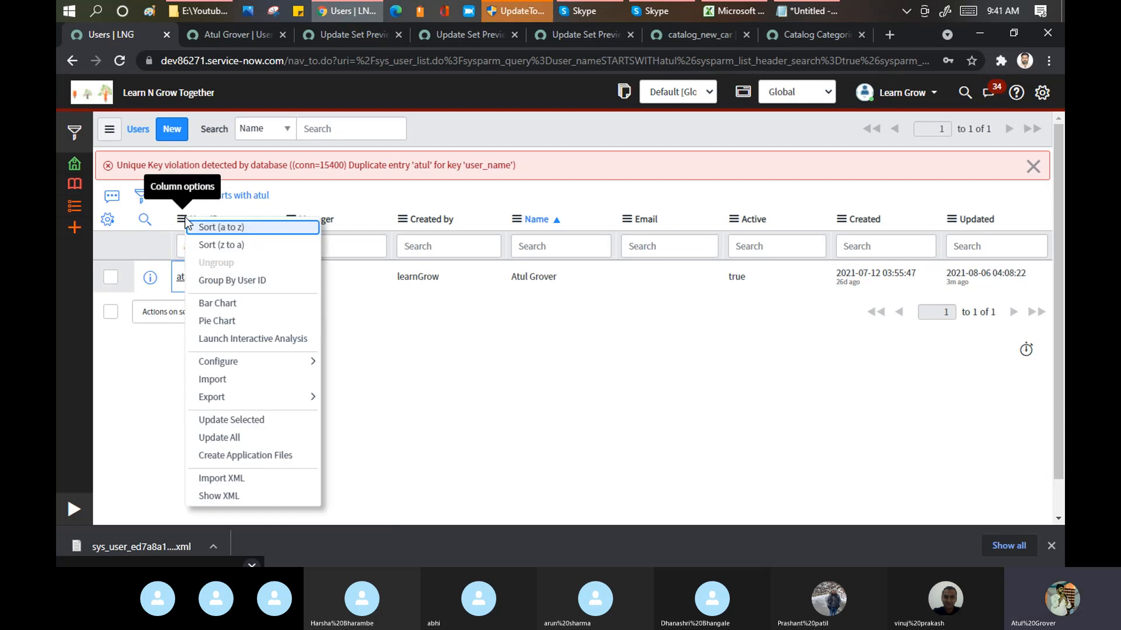
pyautogui.click(224, 479)
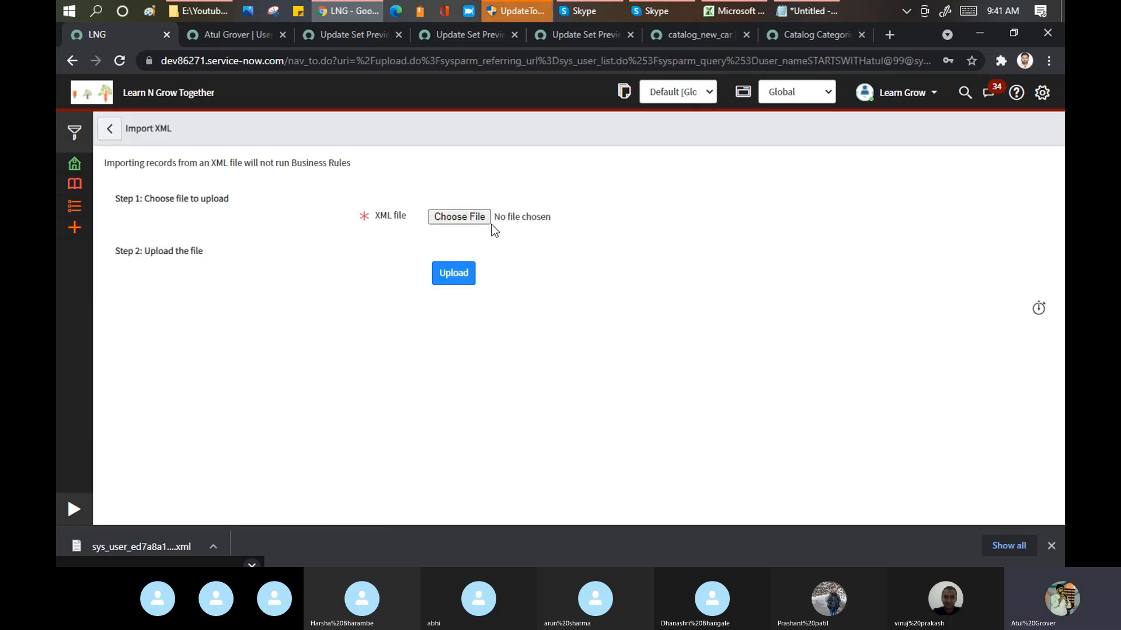
pyautogui.click(475, 222)
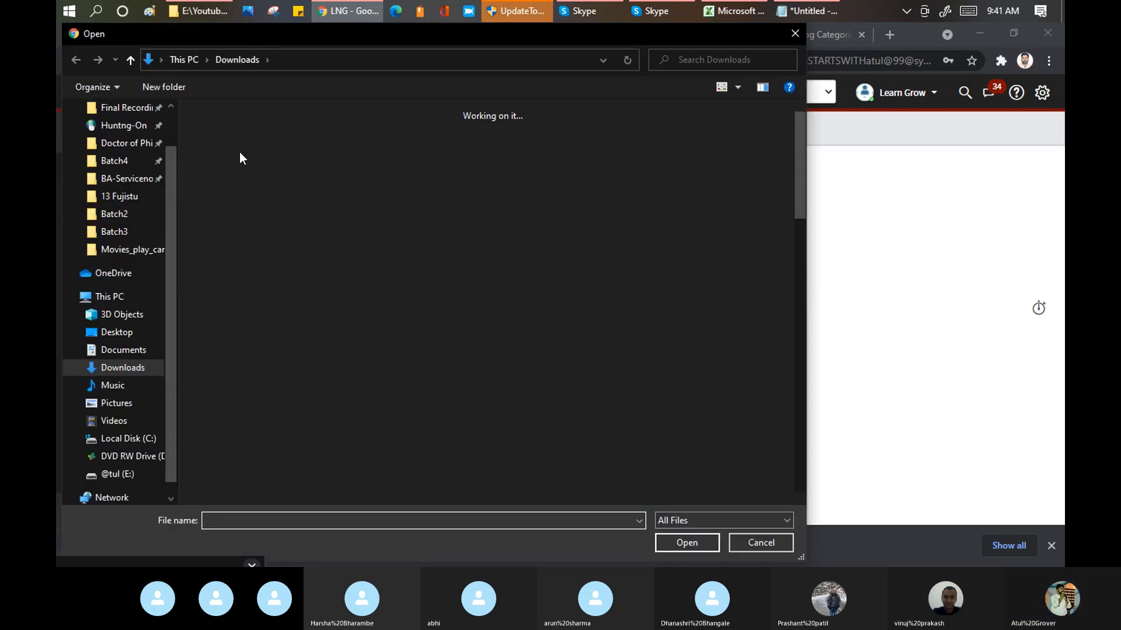
pyautogui.click(222, 151)
pyautogui.click(676, 542)
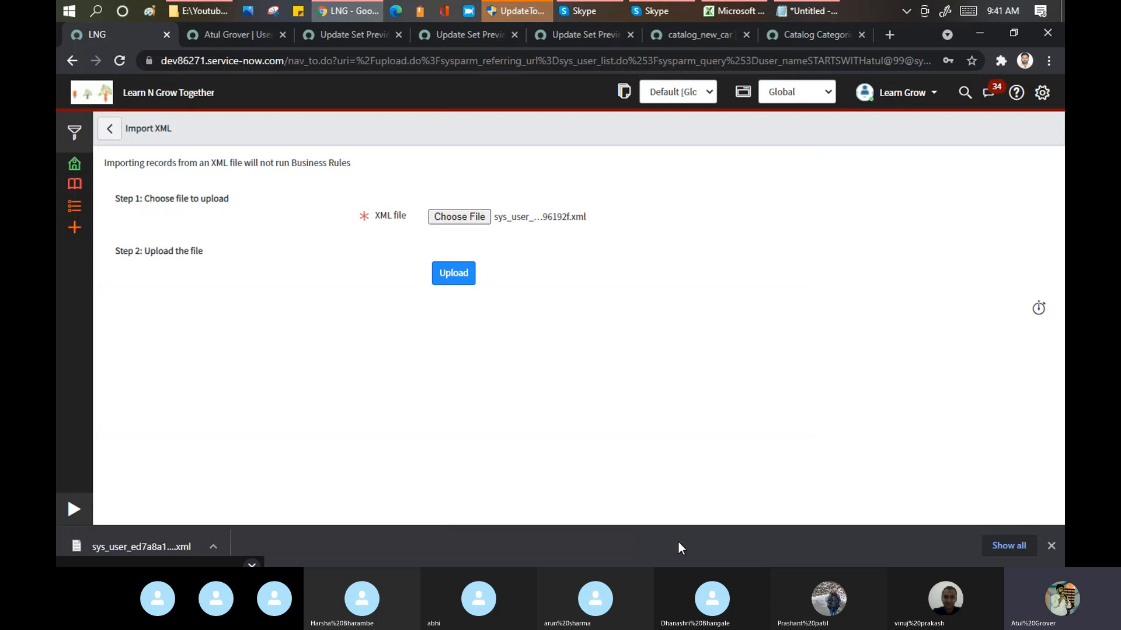
pyautogui.click(454, 270)
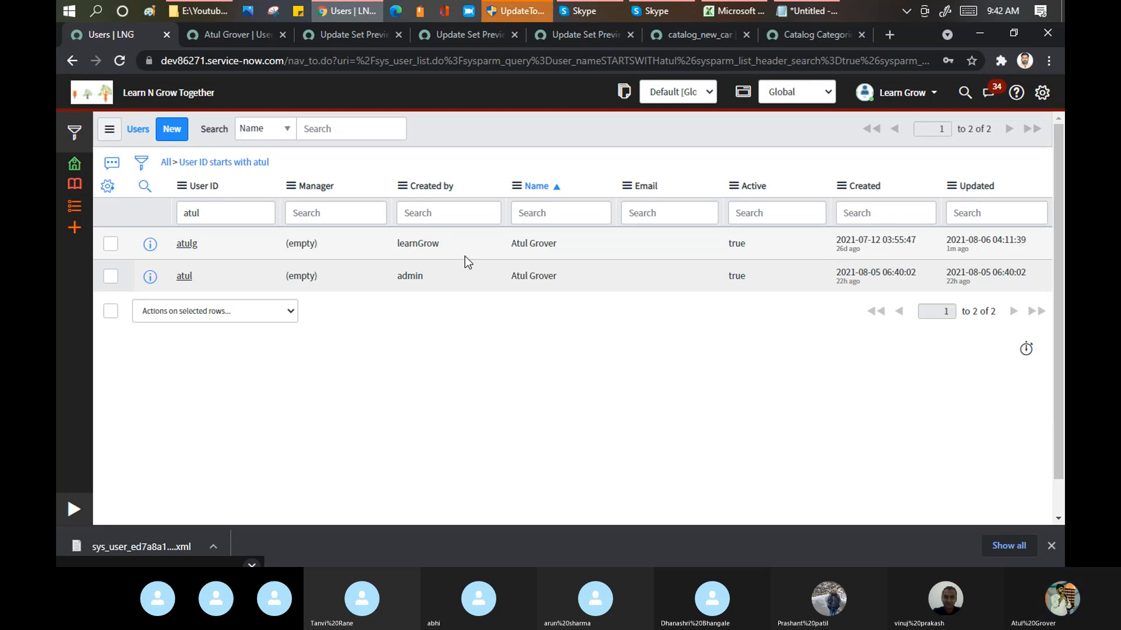
# Step: Review the Notepad instance notes and compare the imported user's User ID with the matching record on dev64443
pyautogui.click(810, 15)
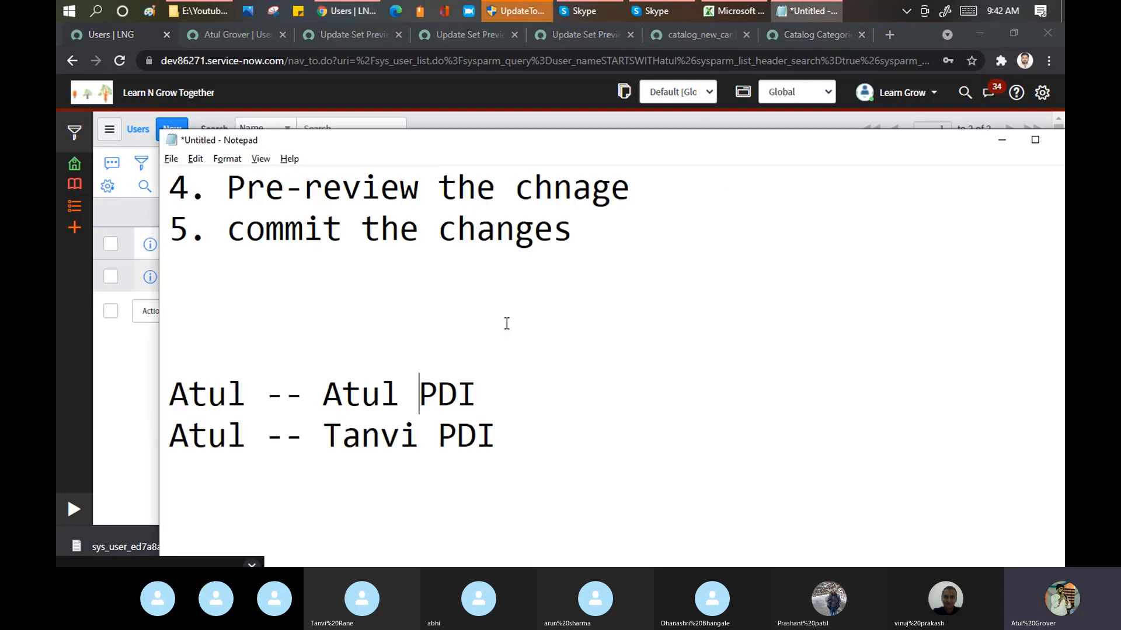
pyautogui.click(106, 369)
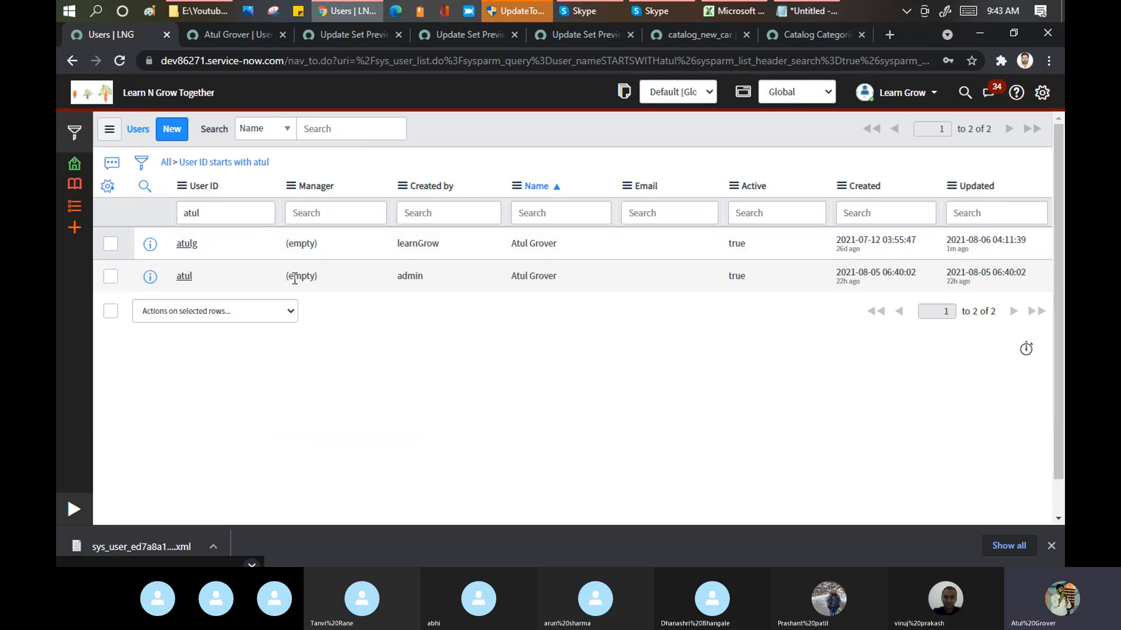
pyautogui.moveTo(202, 280); pyautogui.dragTo(172, 280)
pyautogui.click(229, 29)
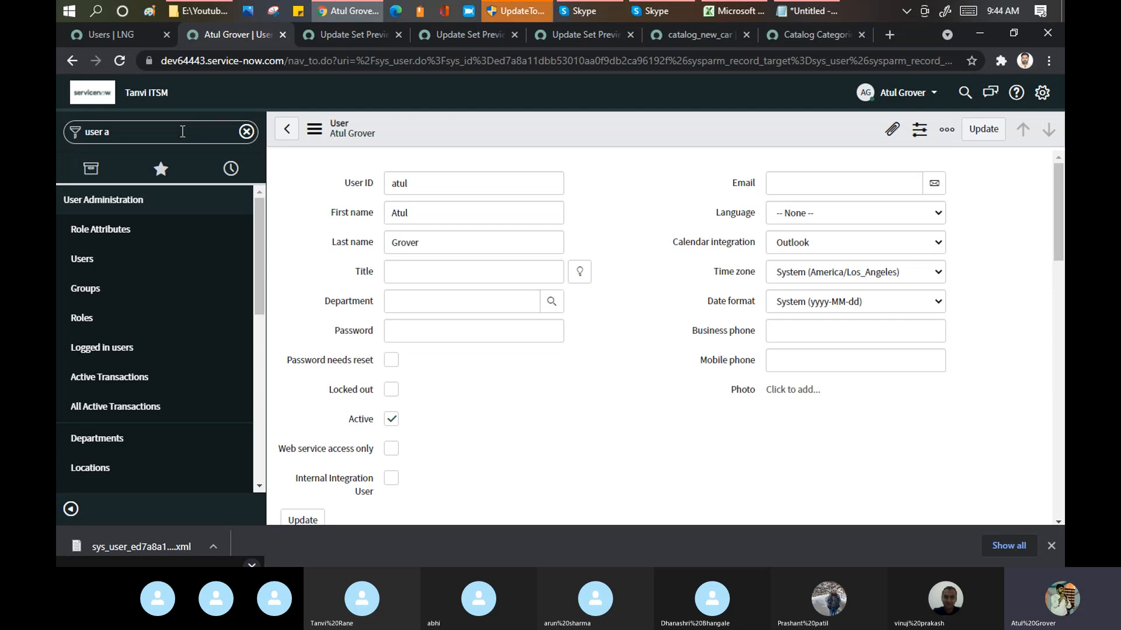
pyautogui.click(122, 32)
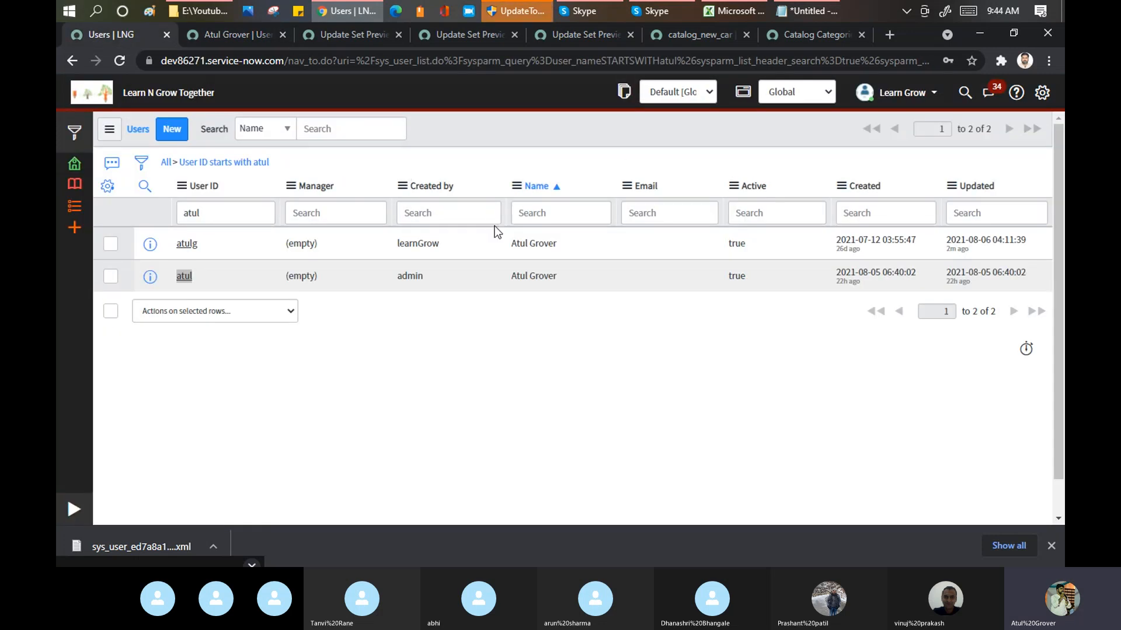
# Step: Open both matching source user records in separate browser tabs and compare the sys_id values in their URLs
pyautogui.keyDown('ctrl'); pyautogui.click(195, 248); pyautogui.keyUp('ctrl')
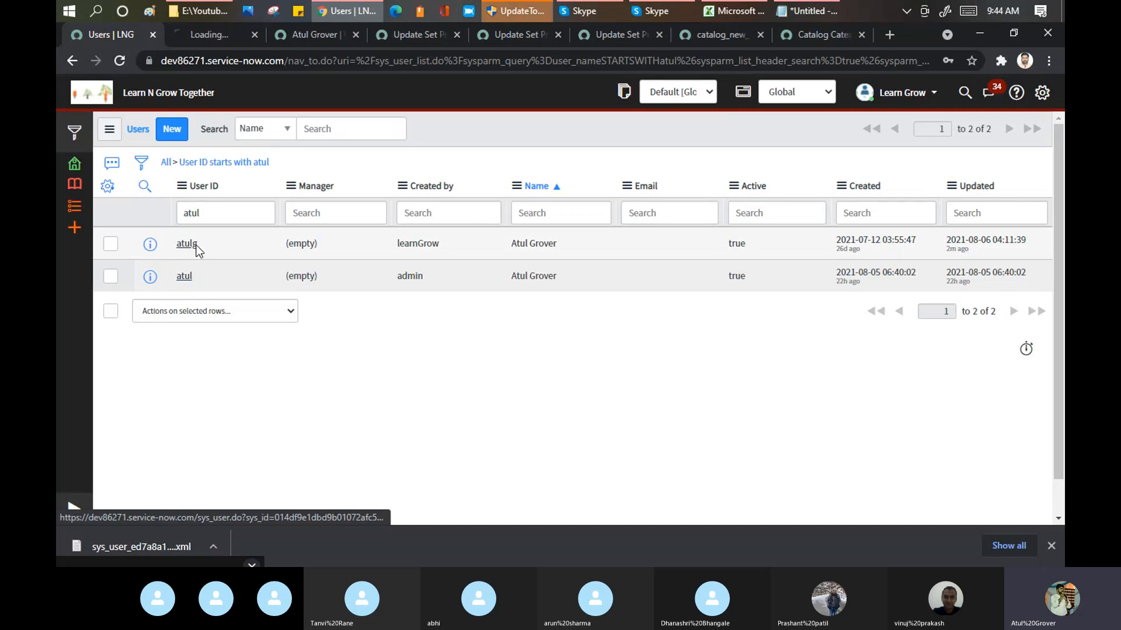
pyautogui.keyDown('ctrl'); pyautogui.click(186, 278); pyautogui.keyUp('ctrl')
pyautogui.click(177, 36)
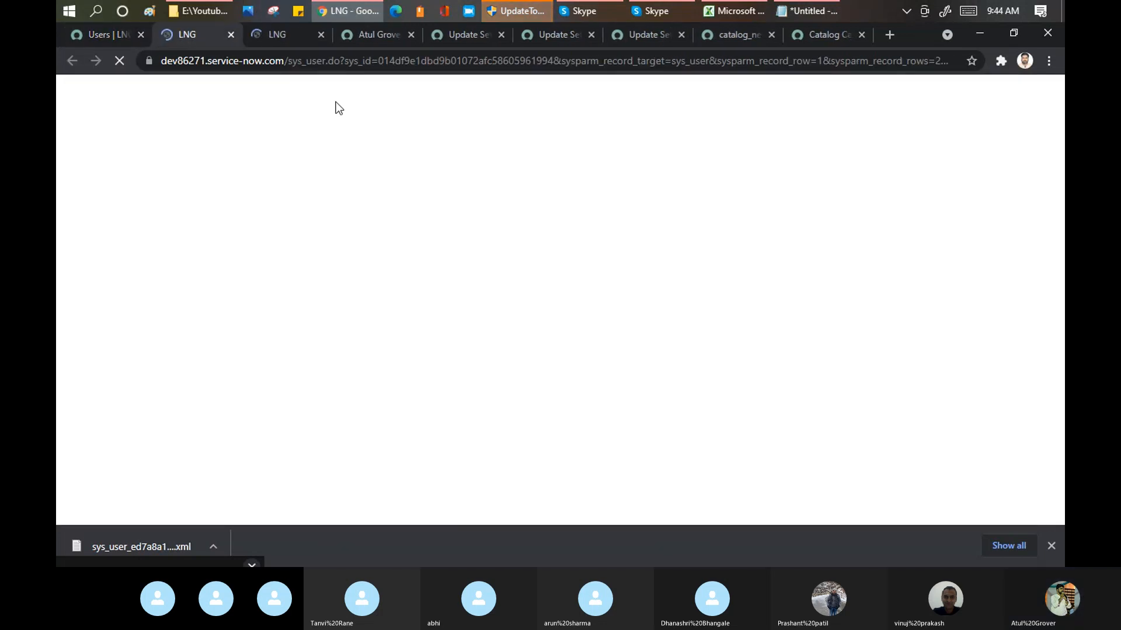
pyautogui.moveTo(378, 60); pyautogui.dragTo(552, 60)
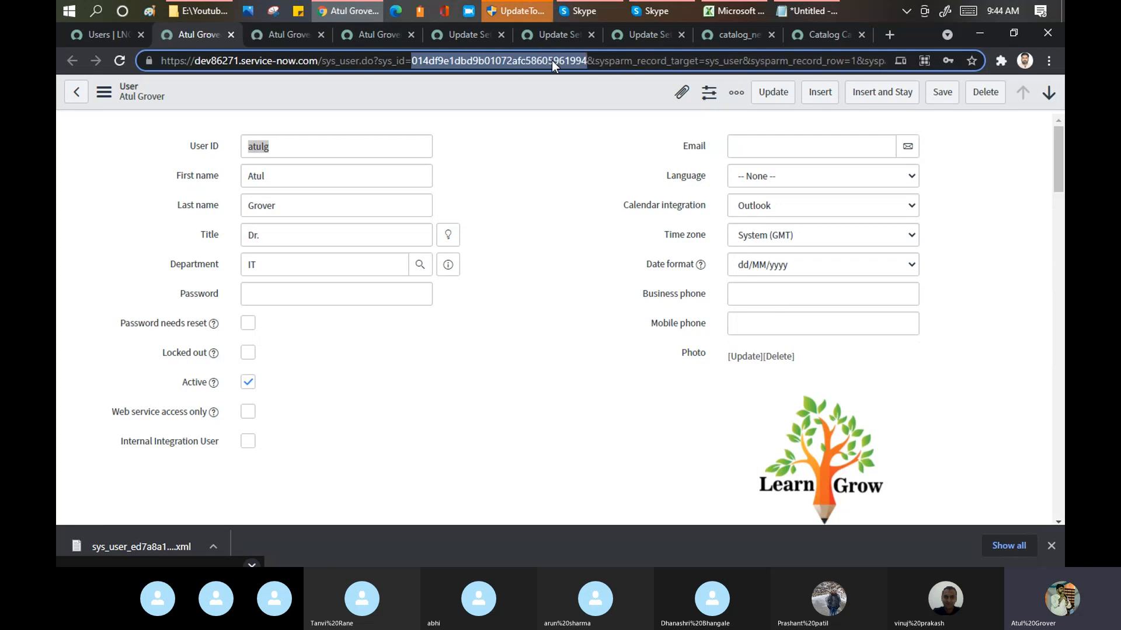
pyautogui.click(290, 33)
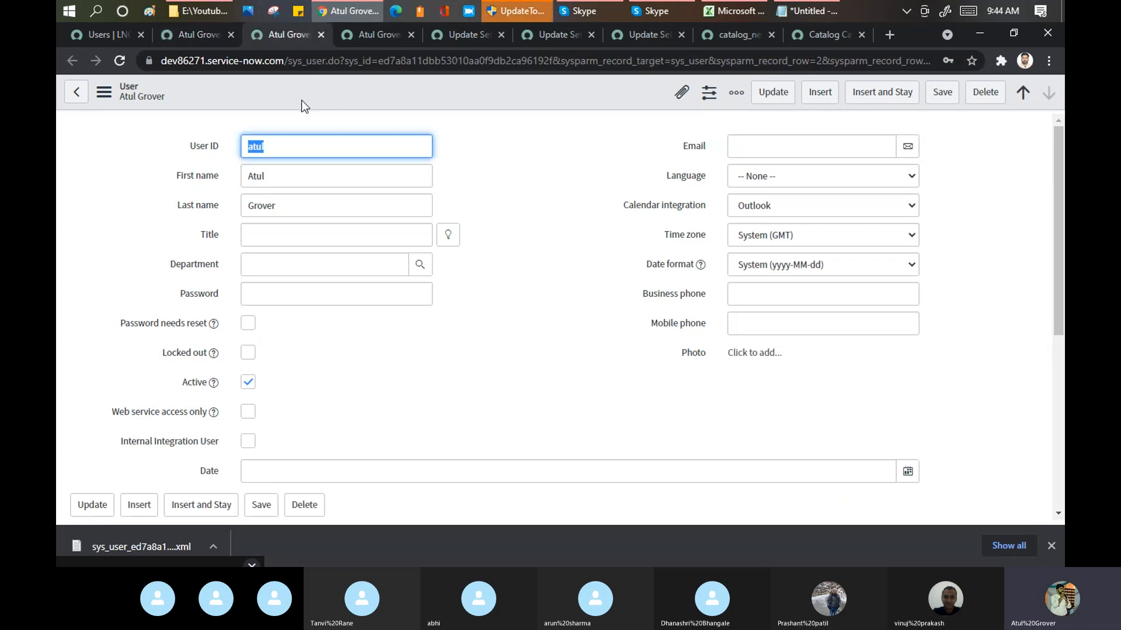
pyautogui.moveTo(379, 60); pyautogui.dragTo(549, 60)
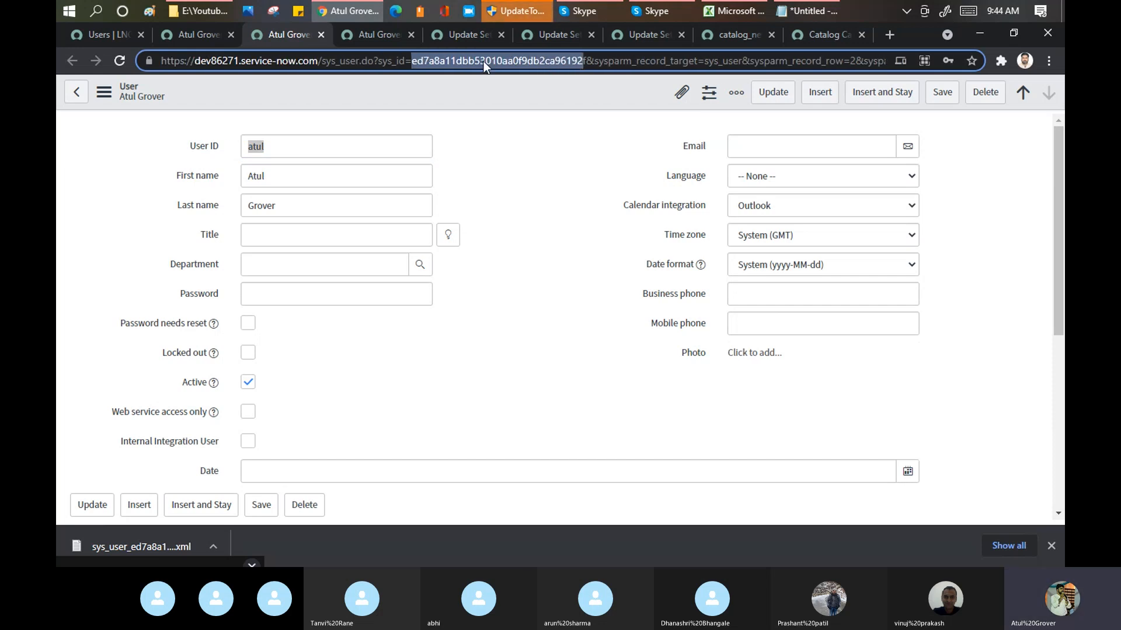
# Step: Export the source user record whose User ID ends in "g" as XML (This Record)
pyautogui.click(188, 33)
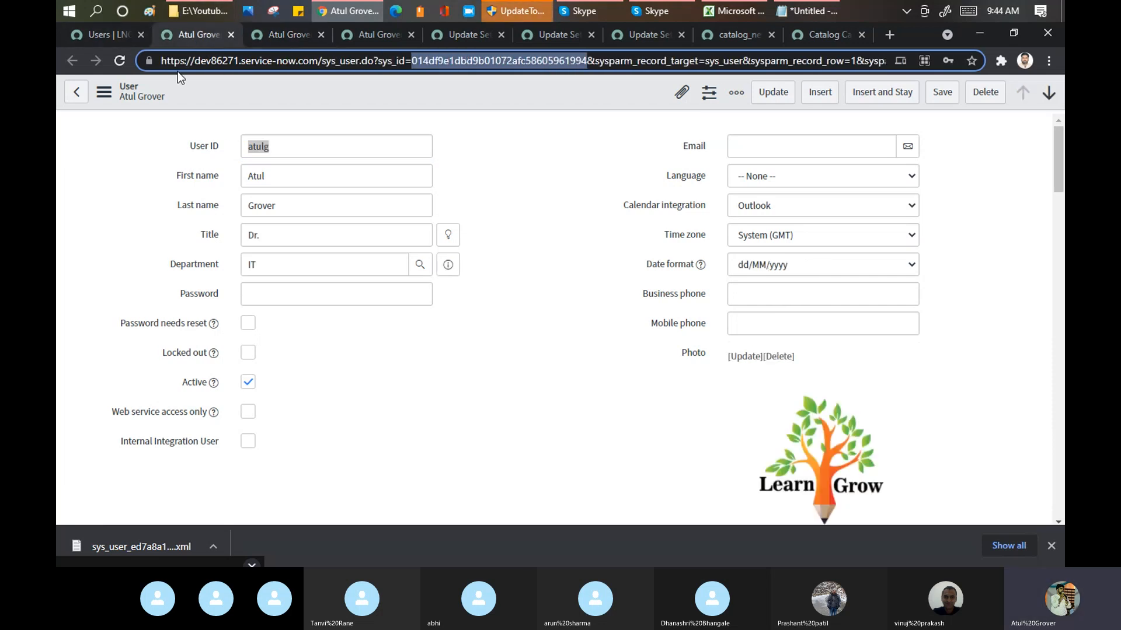
pyautogui.rightClick(270, 102)
pyautogui.moveTo(315, 299)
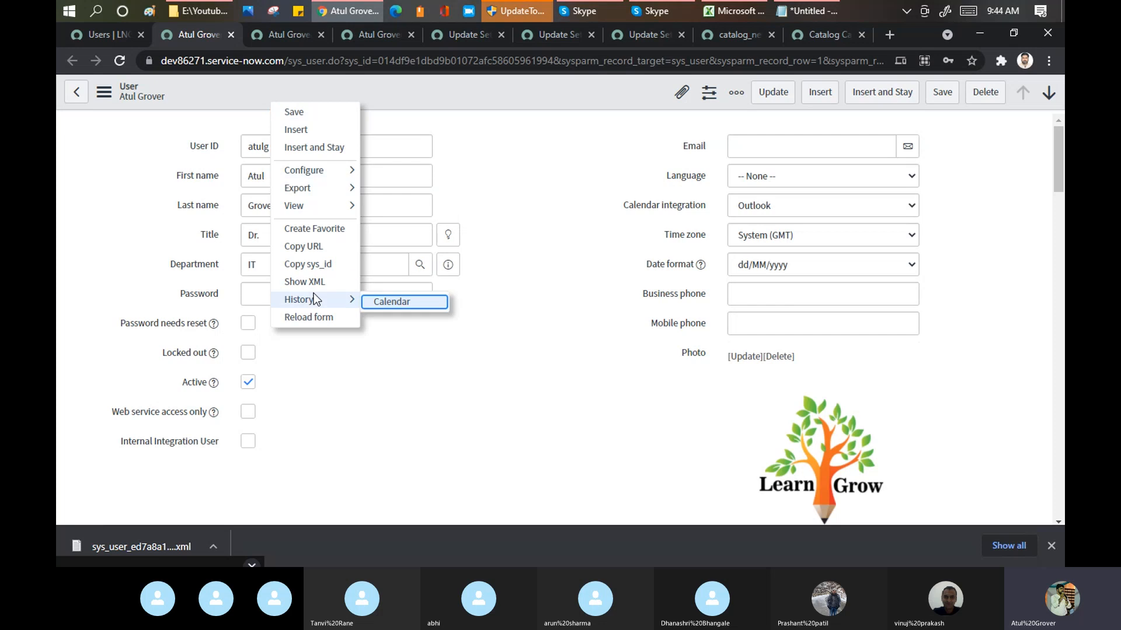
pyautogui.moveTo(346, 191)
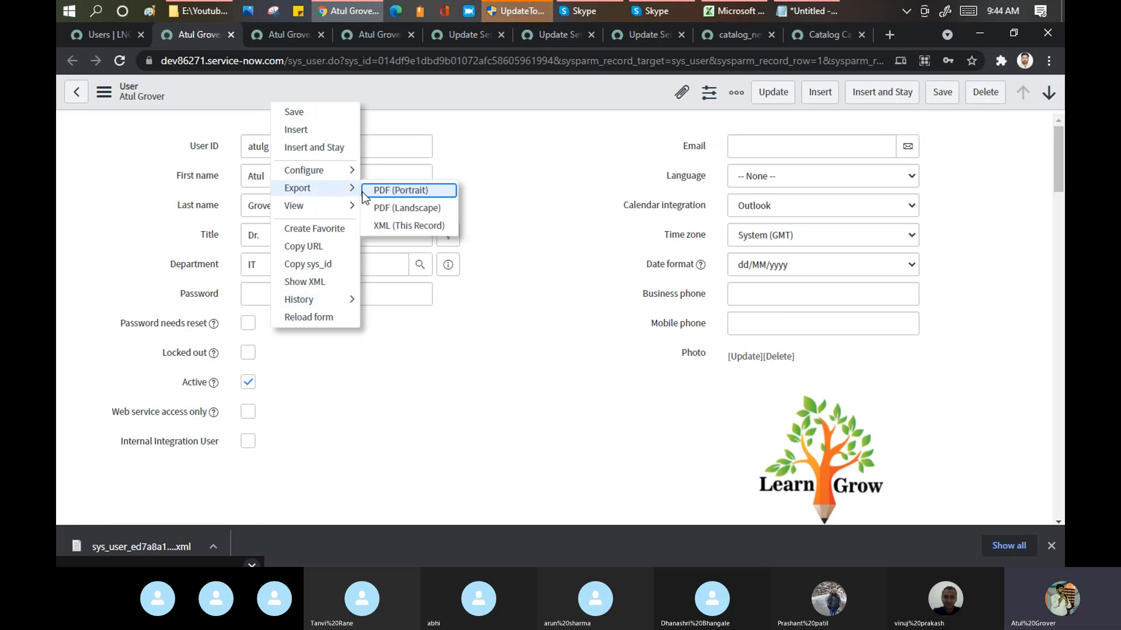
pyautogui.click(375, 226)
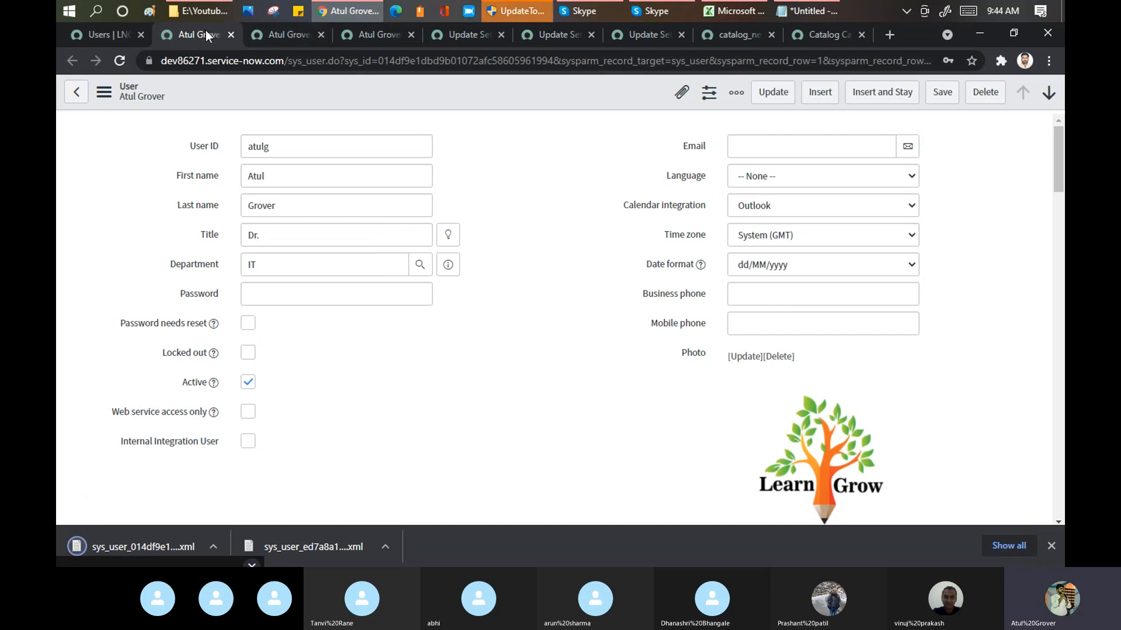
pyautogui.click(256, 42)
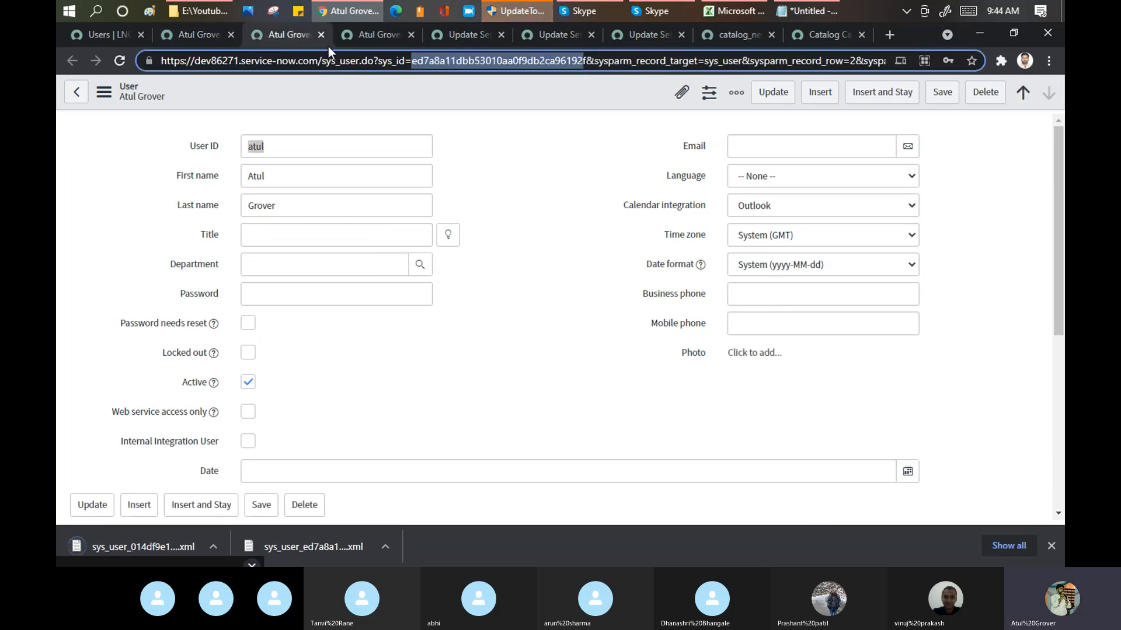
pyautogui.click(372, 35)
pyautogui.click(288, 139)
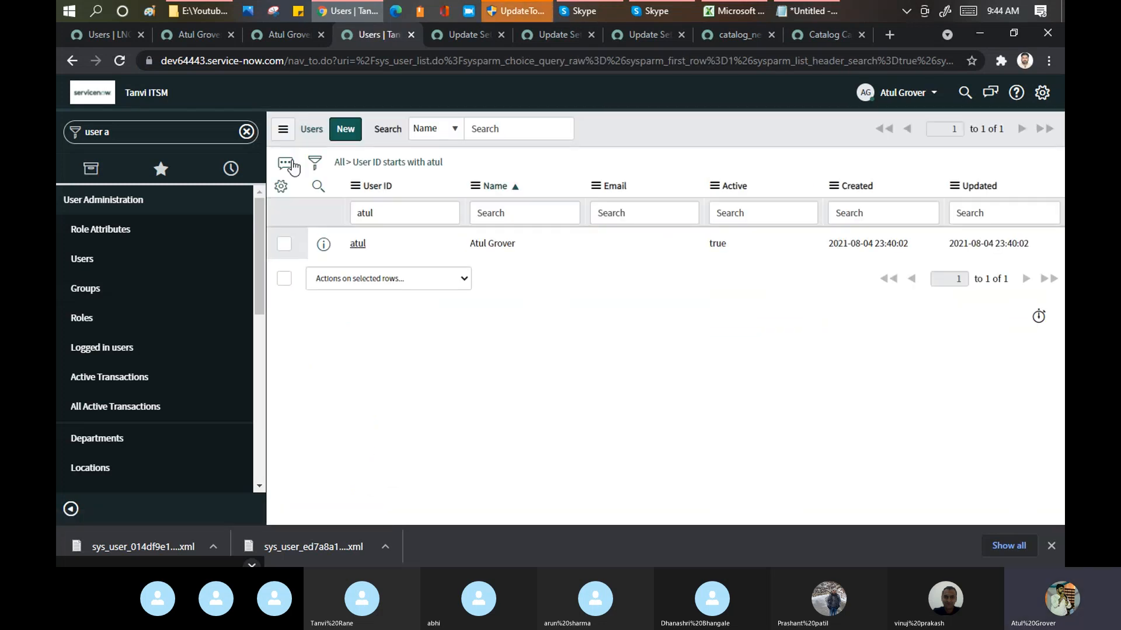
pyautogui.click(355, 186)
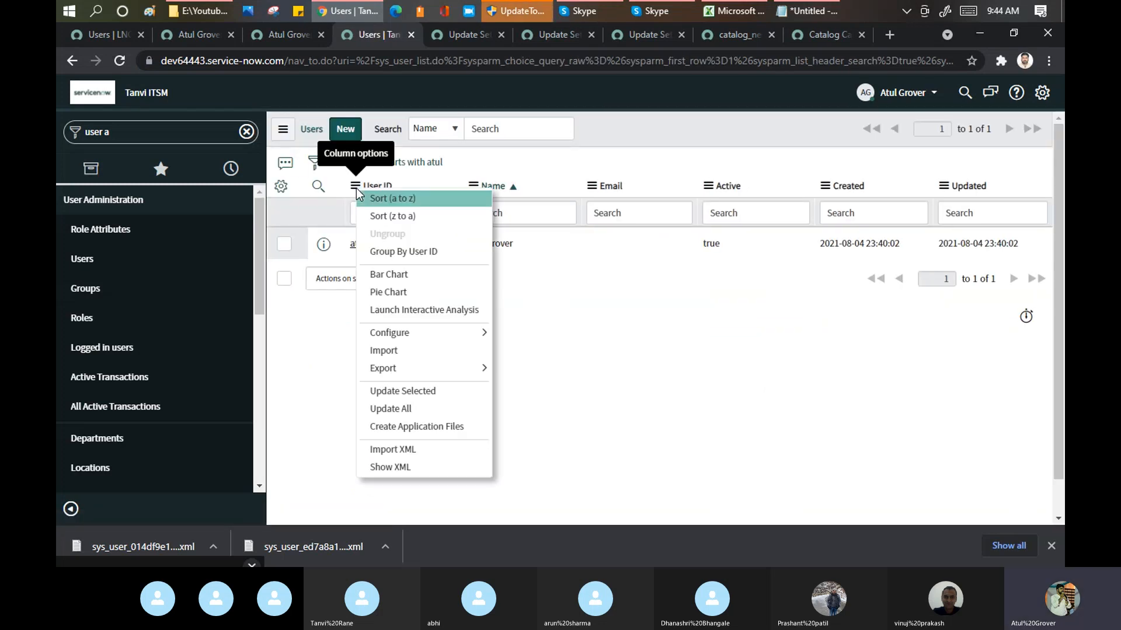
pyautogui.click(413, 451)
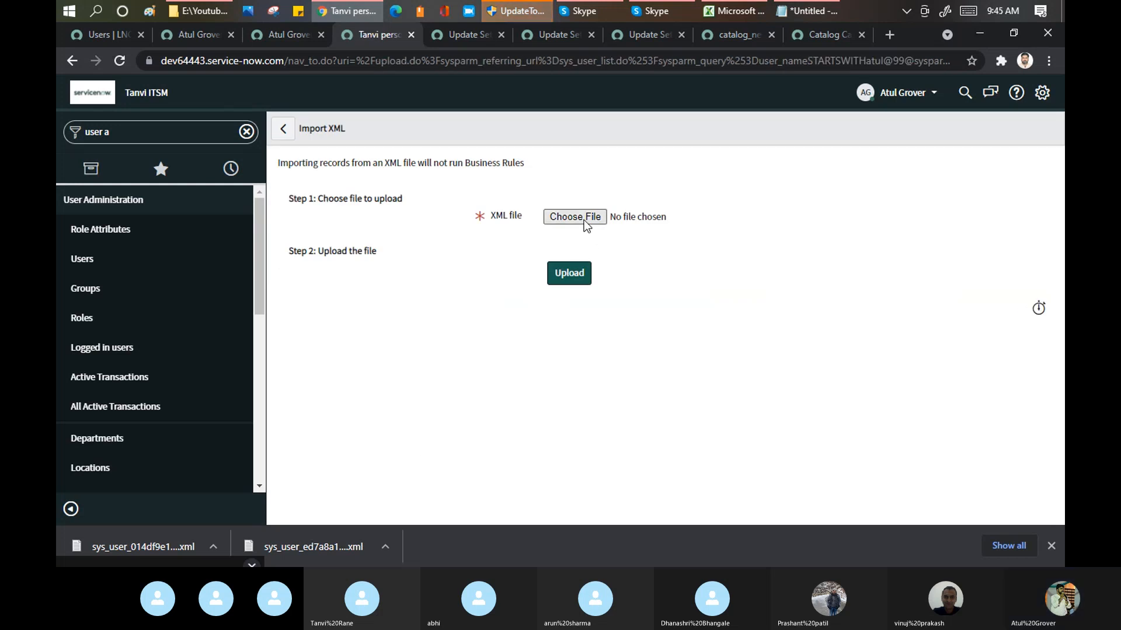
pyautogui.click(584, 219)
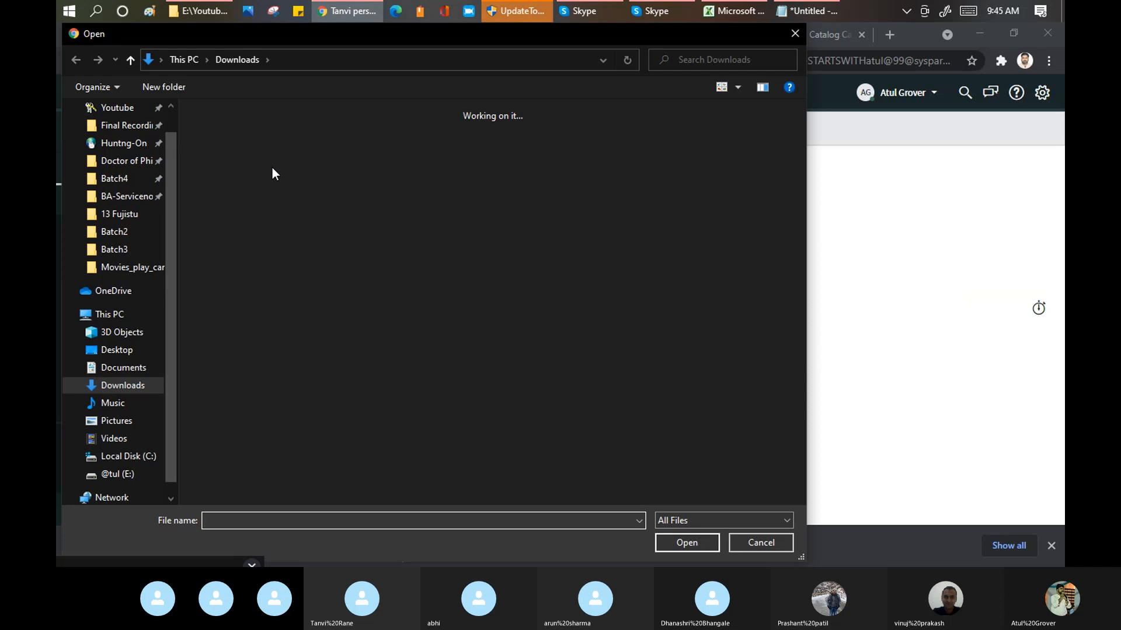
pyautogui.click(228, 150)
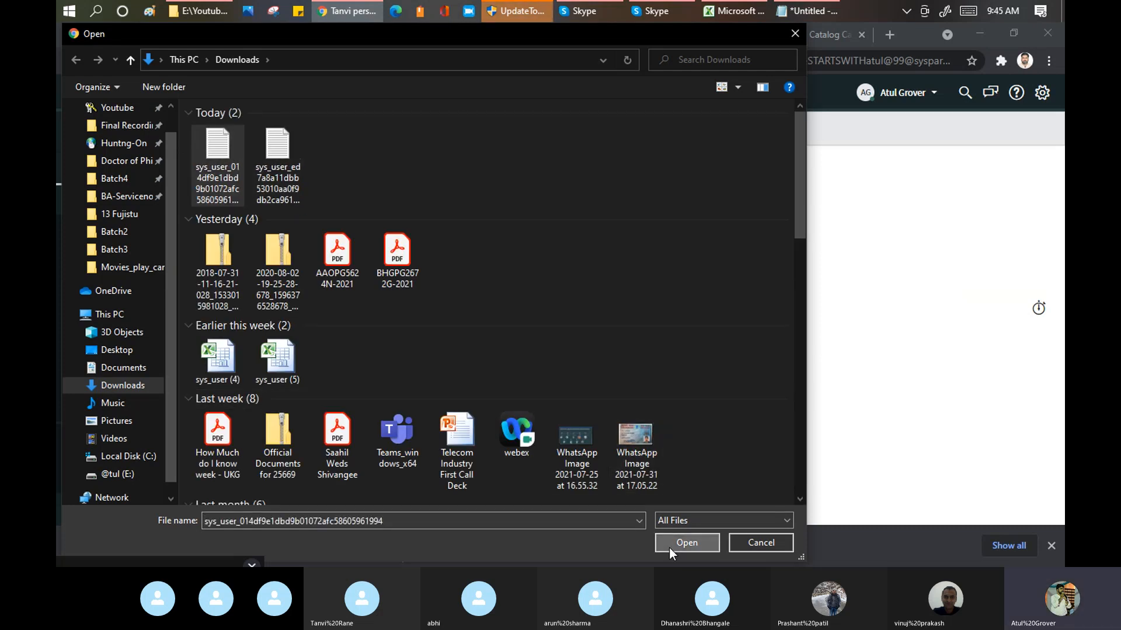
pyautogui.click(686, 543)
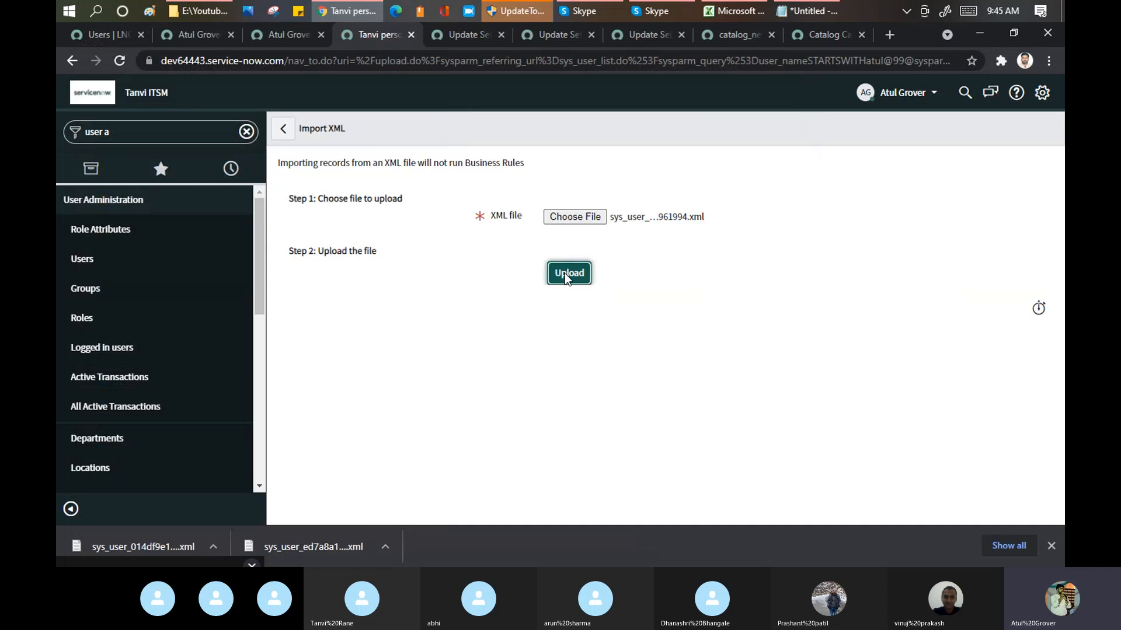
pyautogui.click(565, 274)
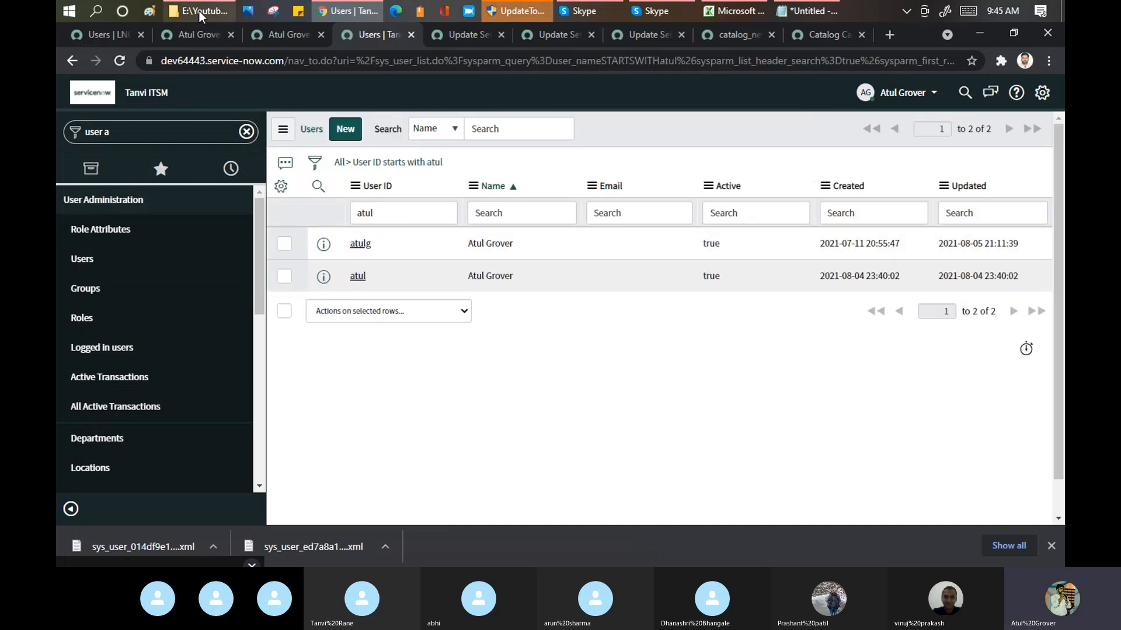
# Step: Enter a business phone number on the dev86271 user record whose User ID ends in "g" and save it
pyautogui.click(178, 34)
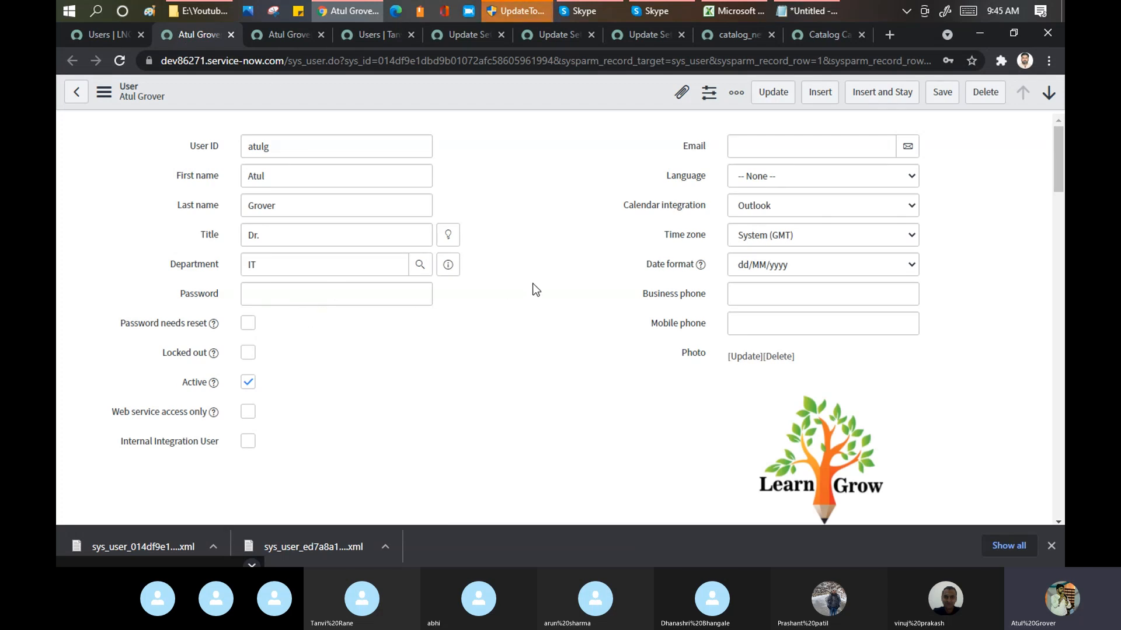
pyautogui.click(738, 290)
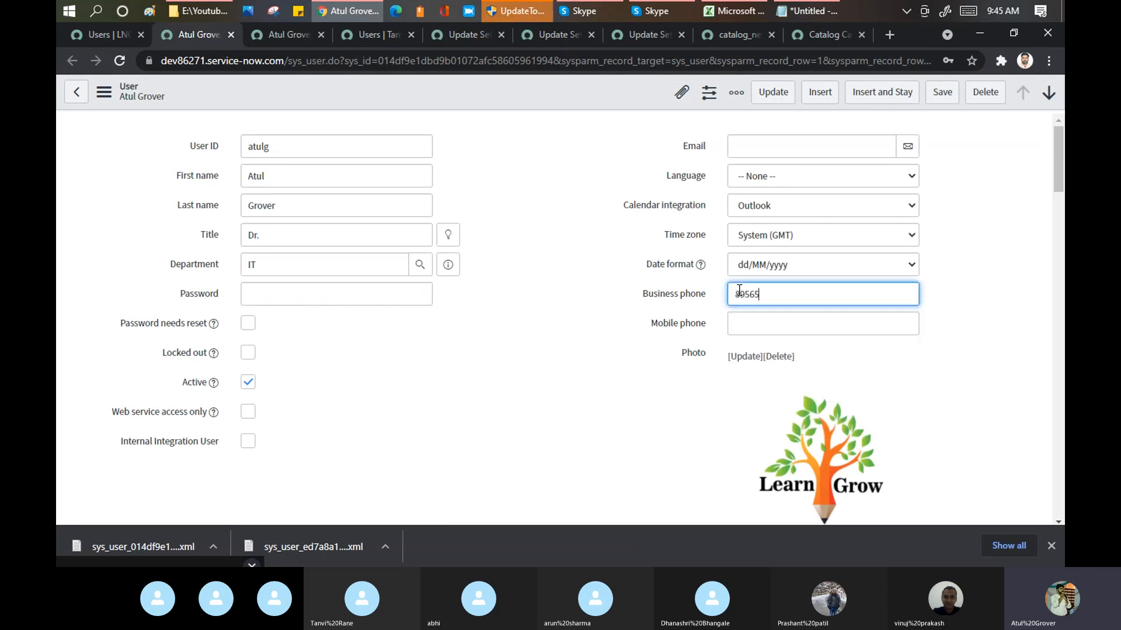
pyautogui.click(941, 99)
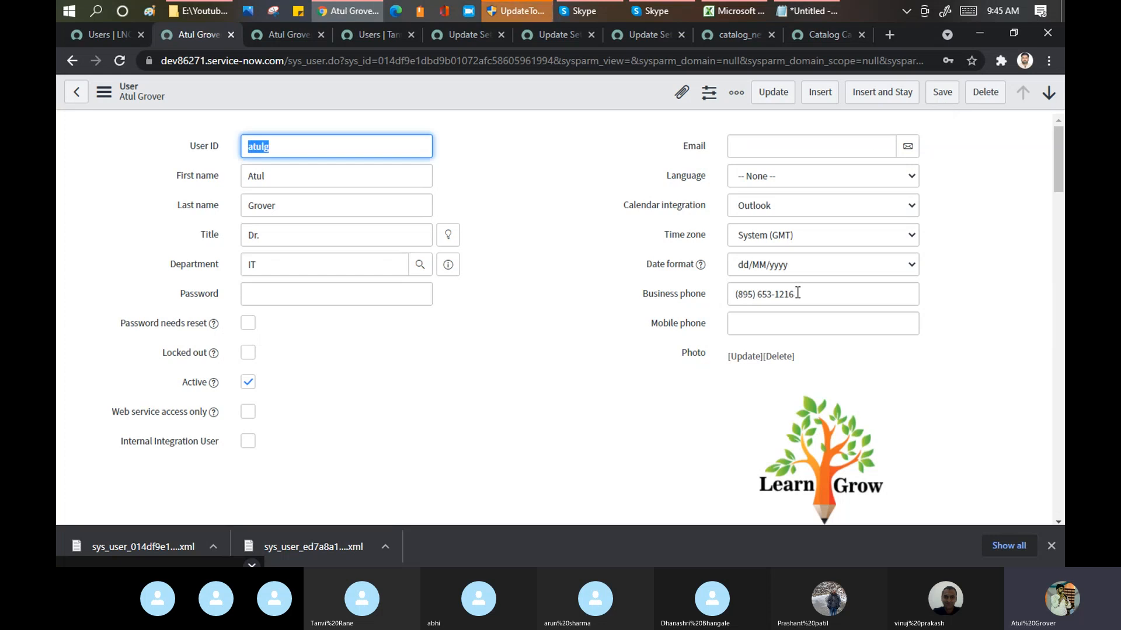
pyautogui.moveTo(797, 294); pyautogui.dragTo(737, 293)
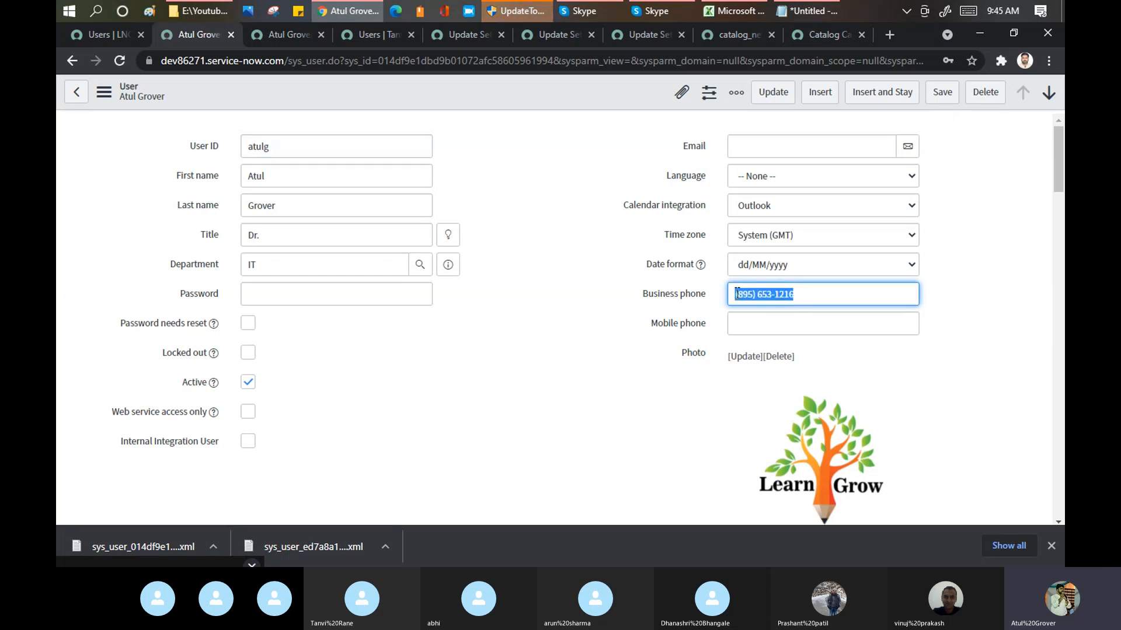
# Step: Export the updated dev86271 user record with the business phone as XML (This Record)
pyautogui.click(384, 34)
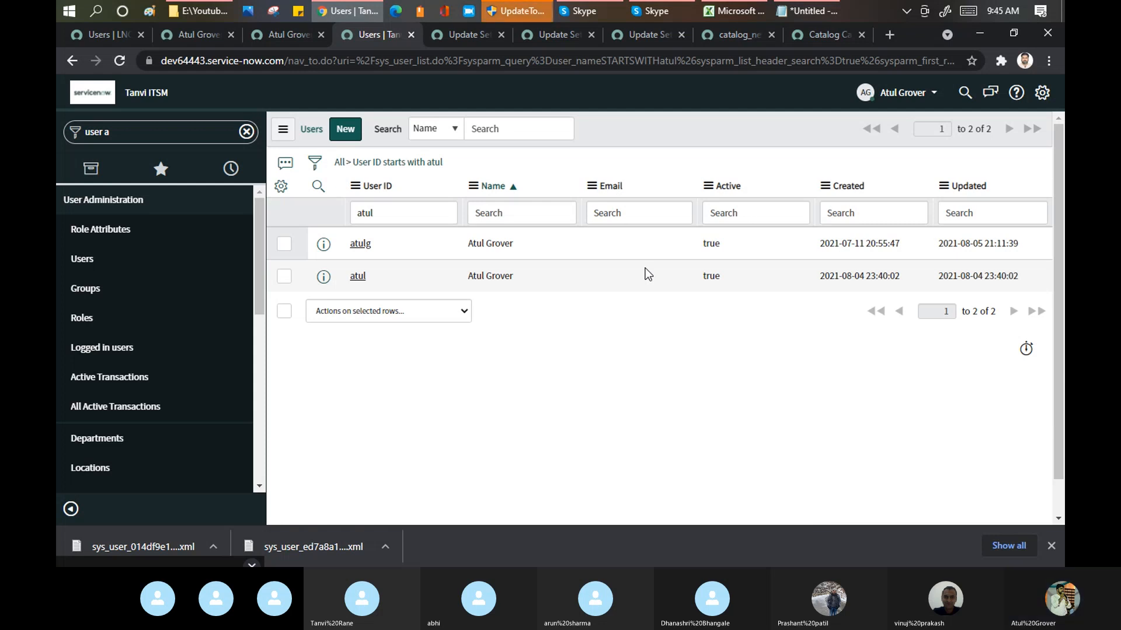
pyautogui.click(105, 36)
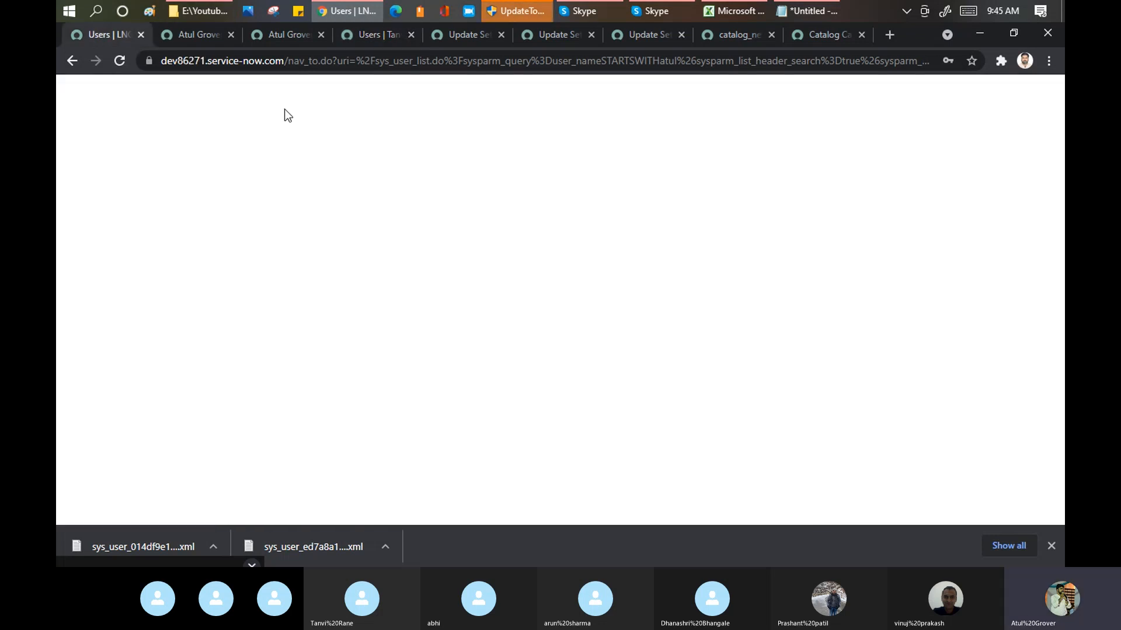
pyautogui.click(269, 36)
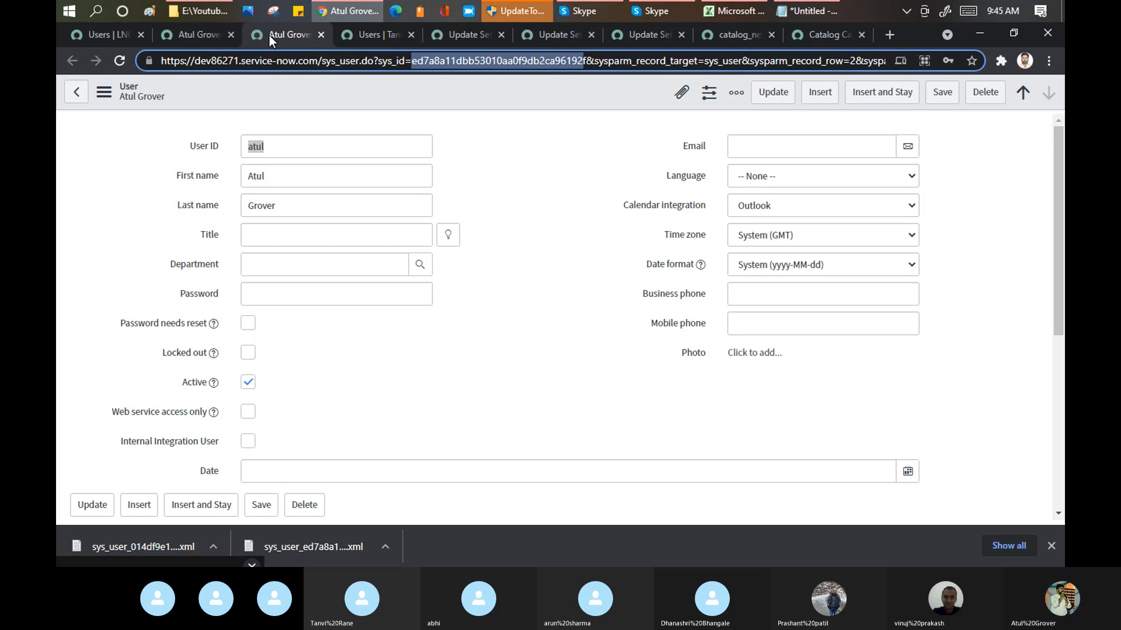
pyautogui.click(202, 34)
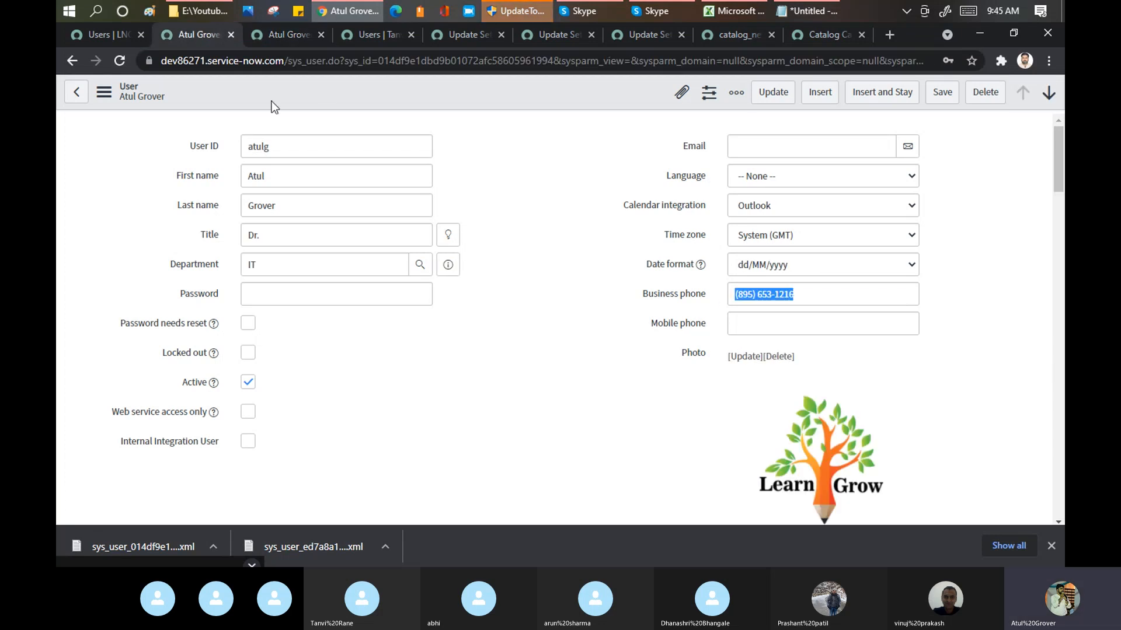
pyautogui.rightClick(356, 92)
pyautogui.moveTo(407, 296)
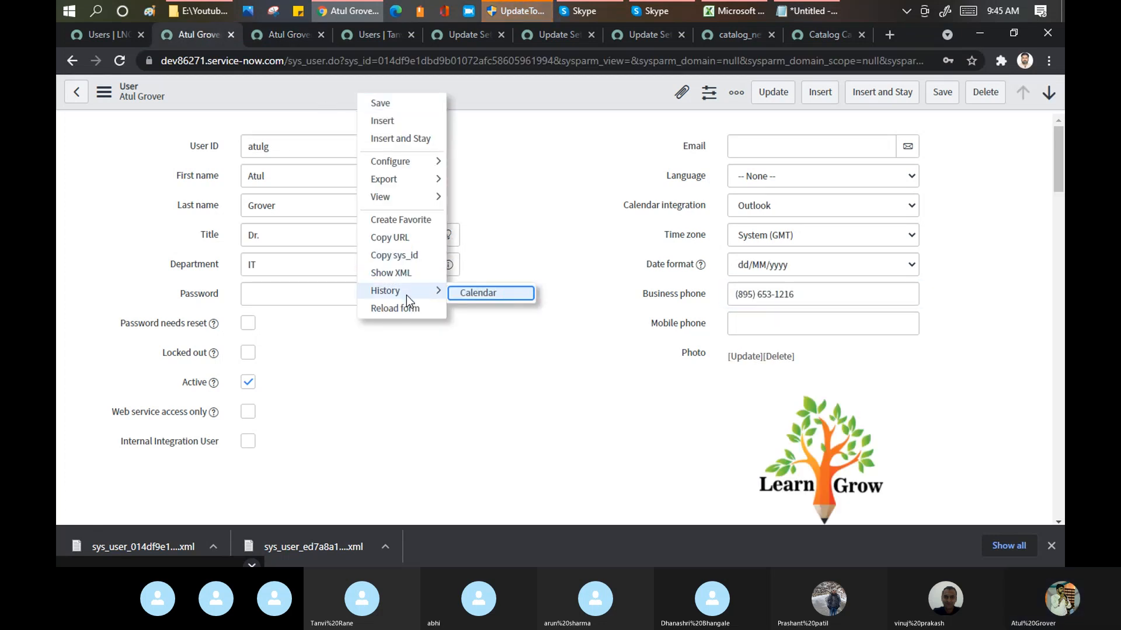
pyautogui.moveTo(436, 202)
pyautogui.moveTo(409, 179)
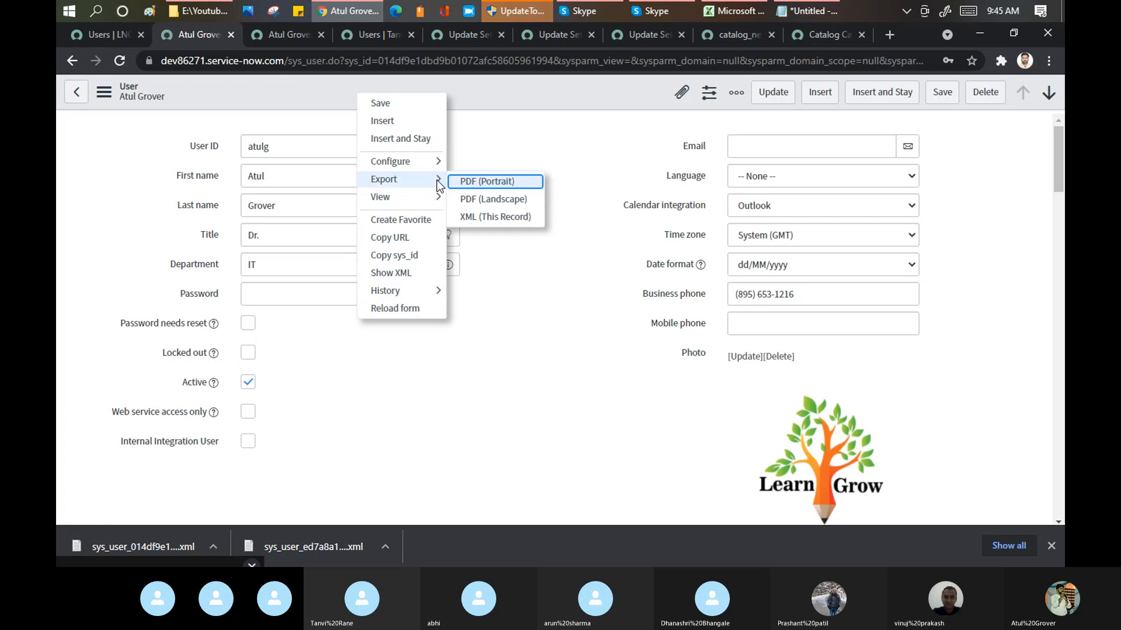
pyautogui.click(481, 223)
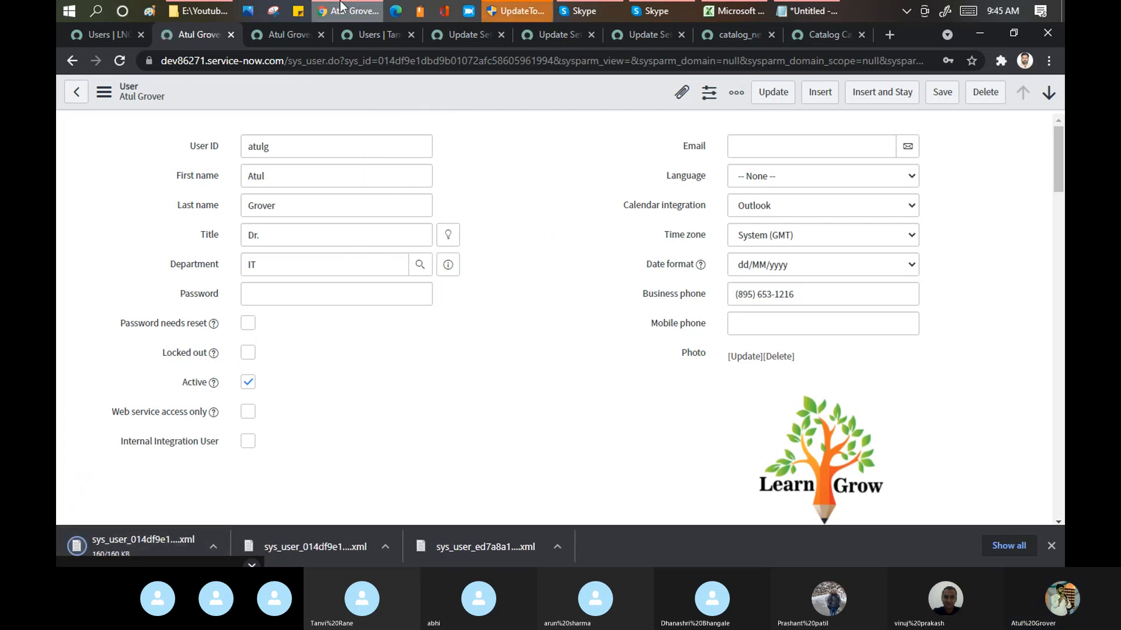
pyautogui.click(379, 39)
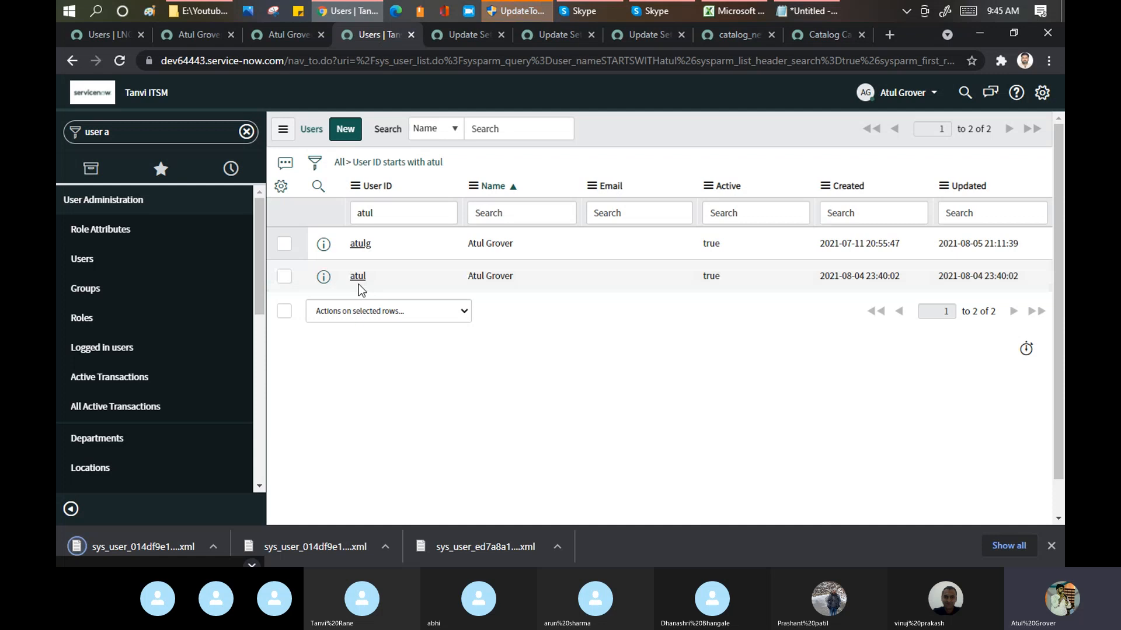
pyautogui.click(356, 188)
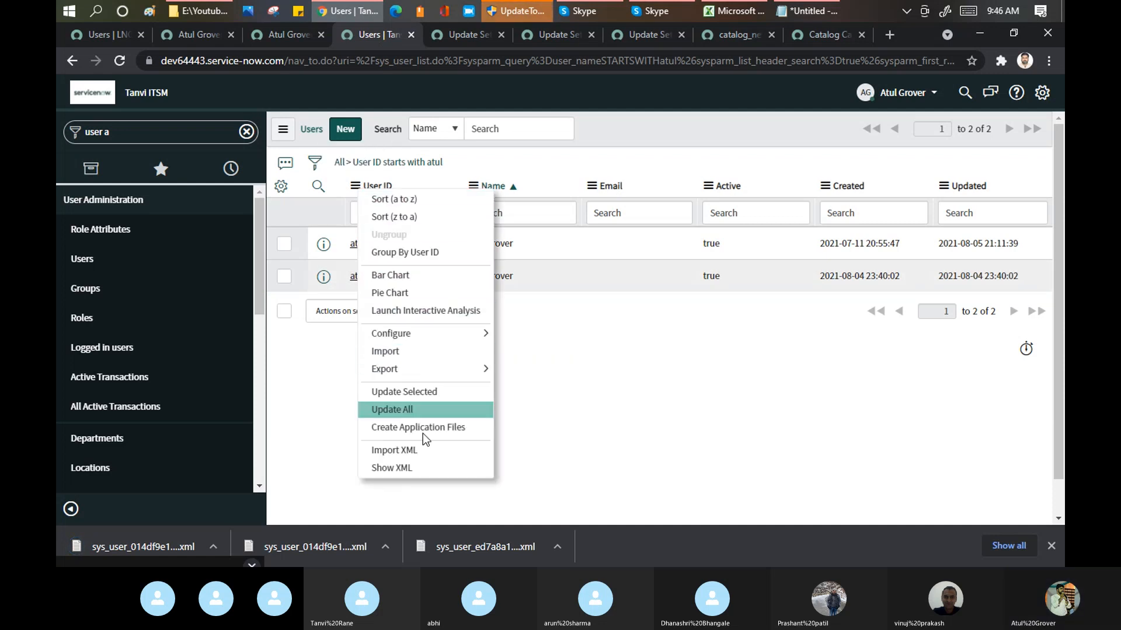
pyautogui.click(420, 448)
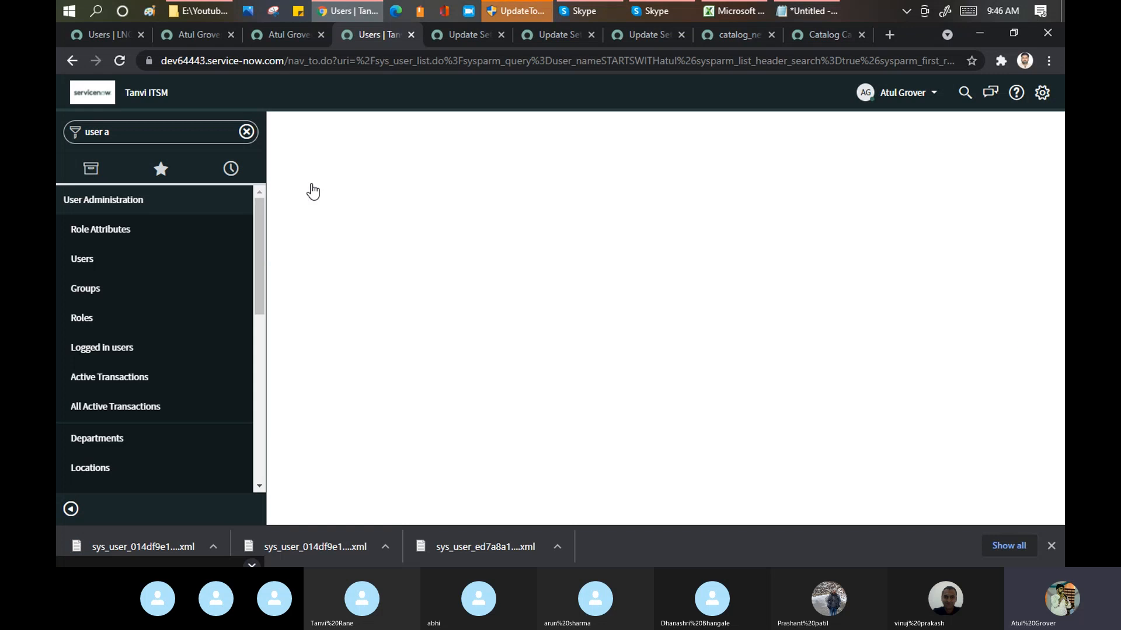
pyautogui.click(572, 216)
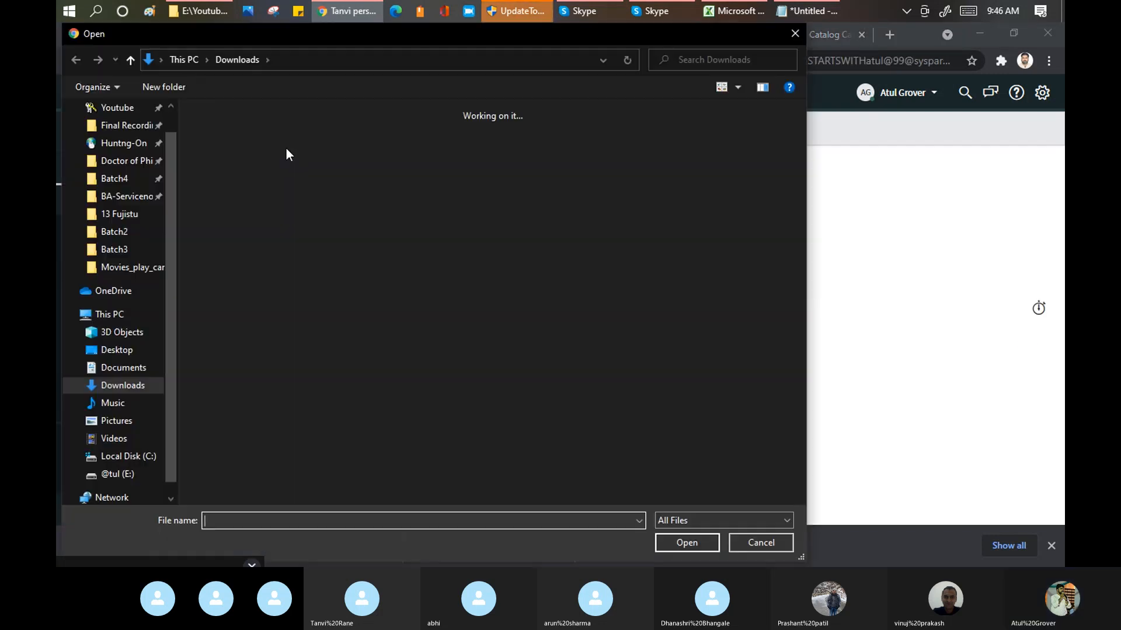
pyautogui.click(225, 154)
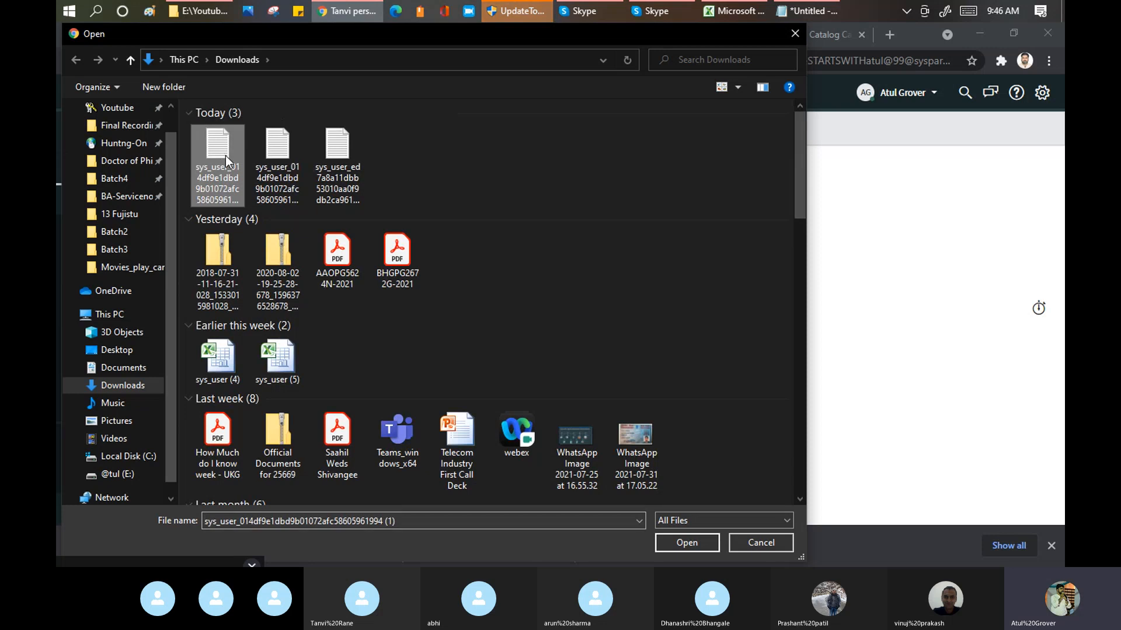
pyautogui.click(693, 548)
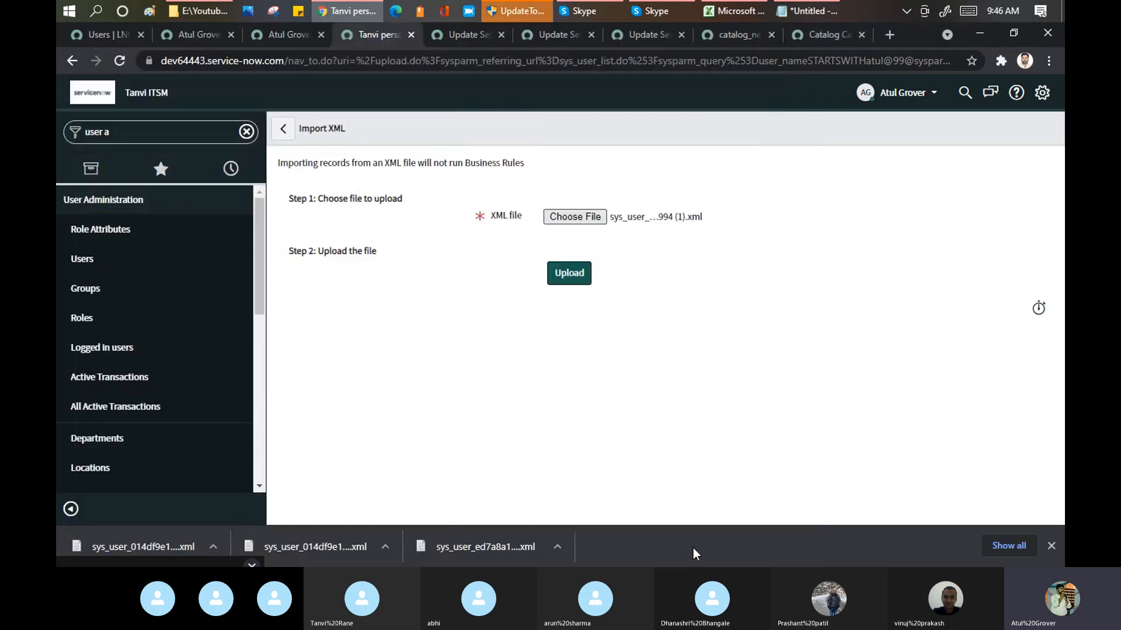
pyautogui.click(559, 286)
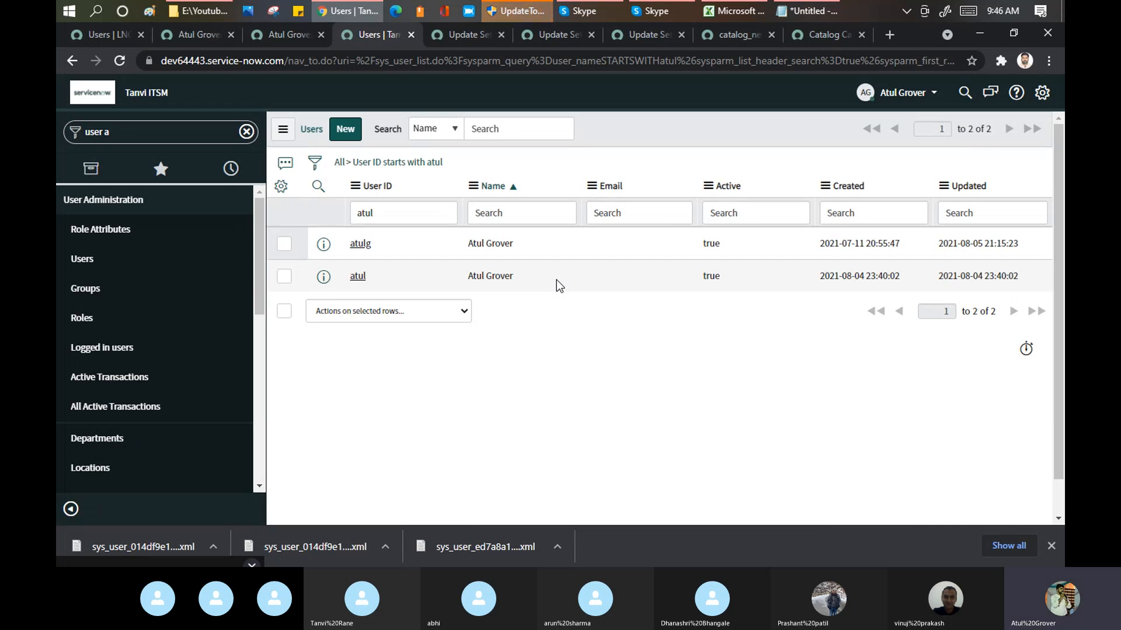
# Step: Compare the Users lists of both instances and check the business phone and photo on the imported dev64443 record
pyautogui.click(129, 36)
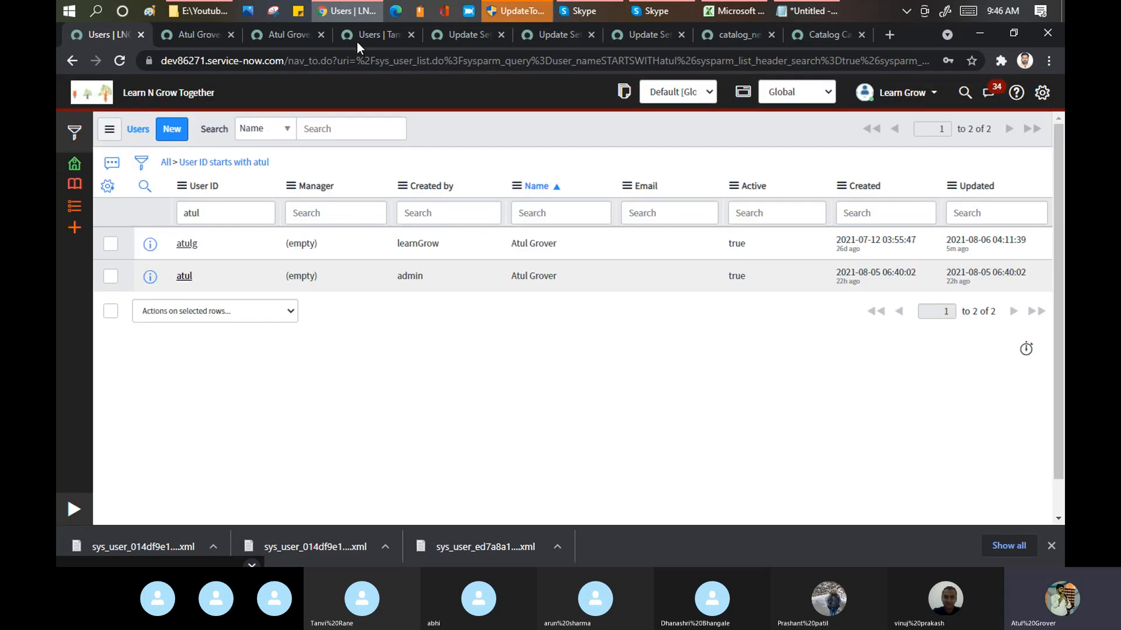
pyautogui.click(376, 36)
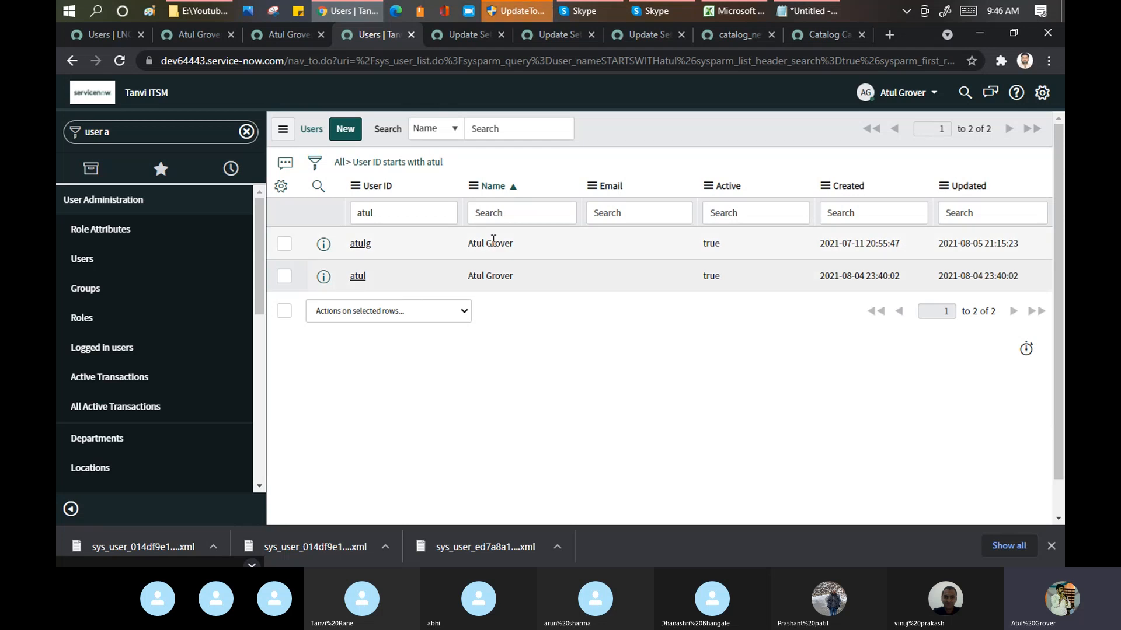
pyautogui.click(368, 243)
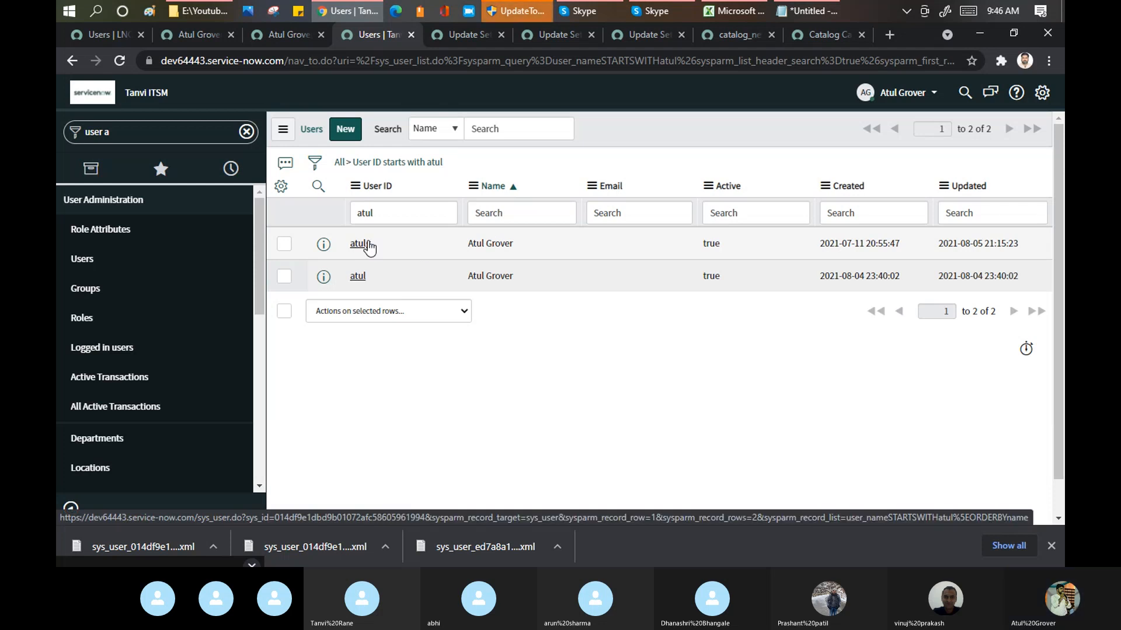
pyautogui.click(743, 323)
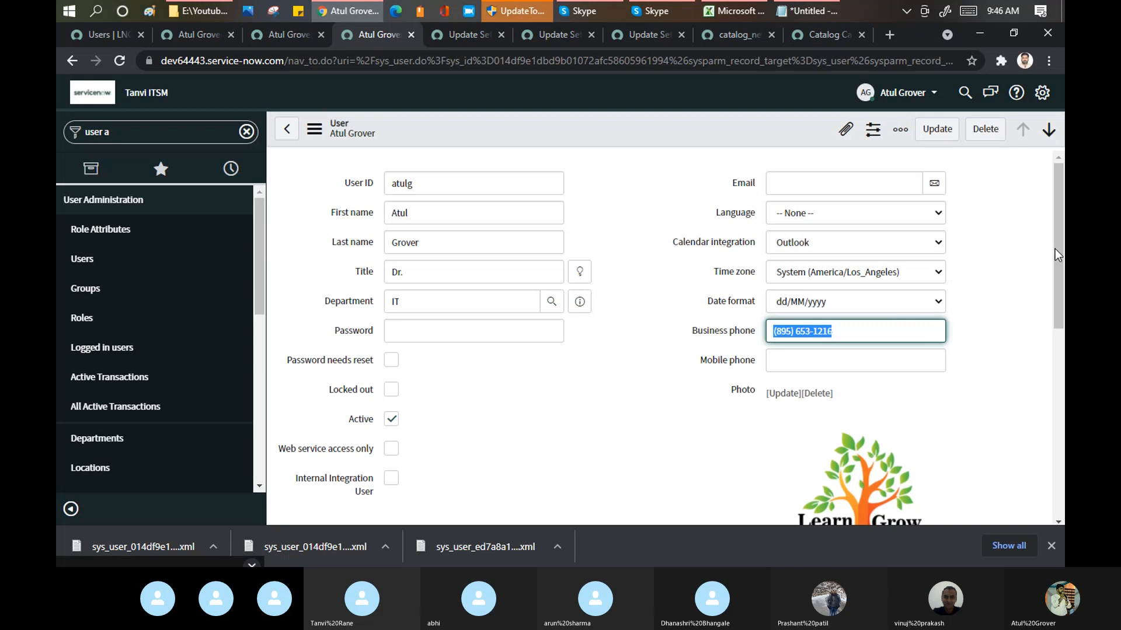
pyautogui.moveTo(1062, 253); pyautogui.dragTo(1061, 329)
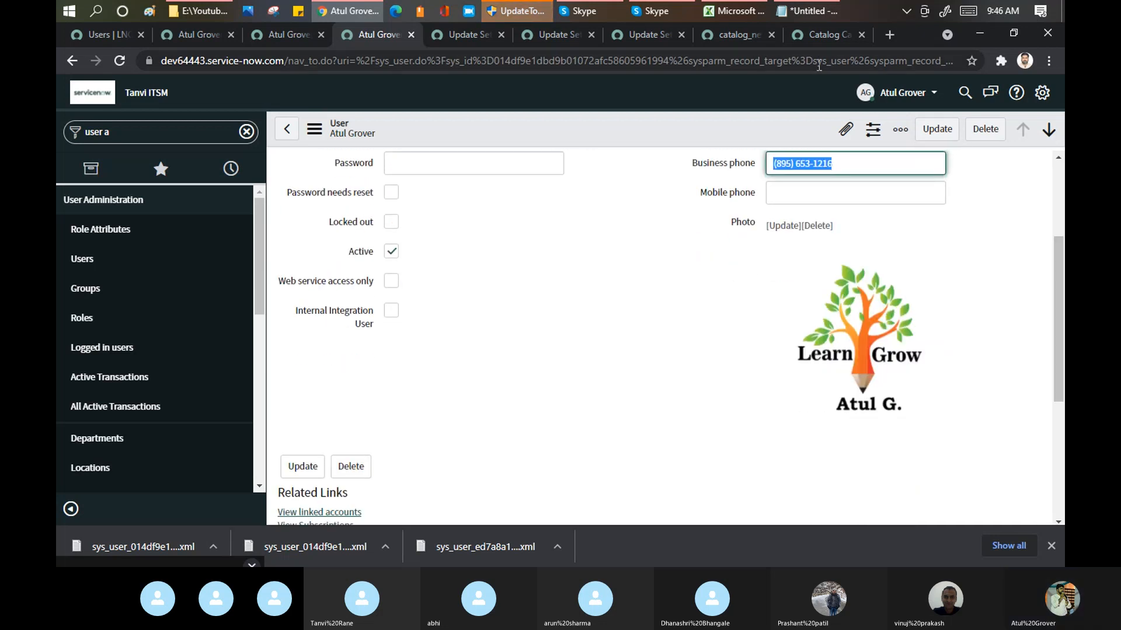
pyautogui.click(595, 12)
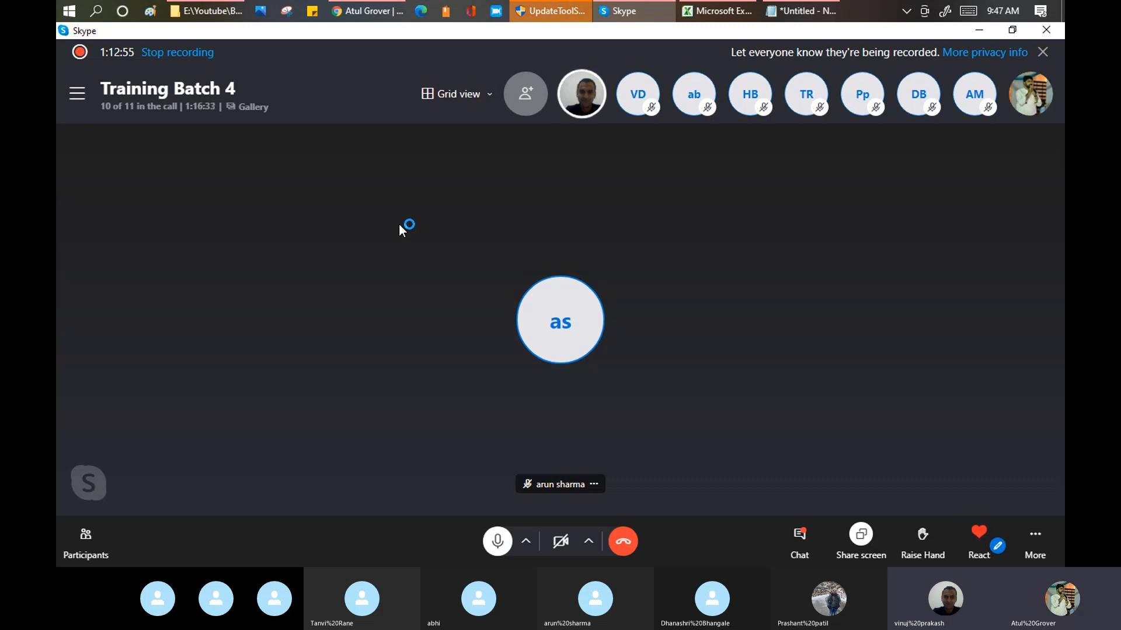
pyautogui.click(367, 12)
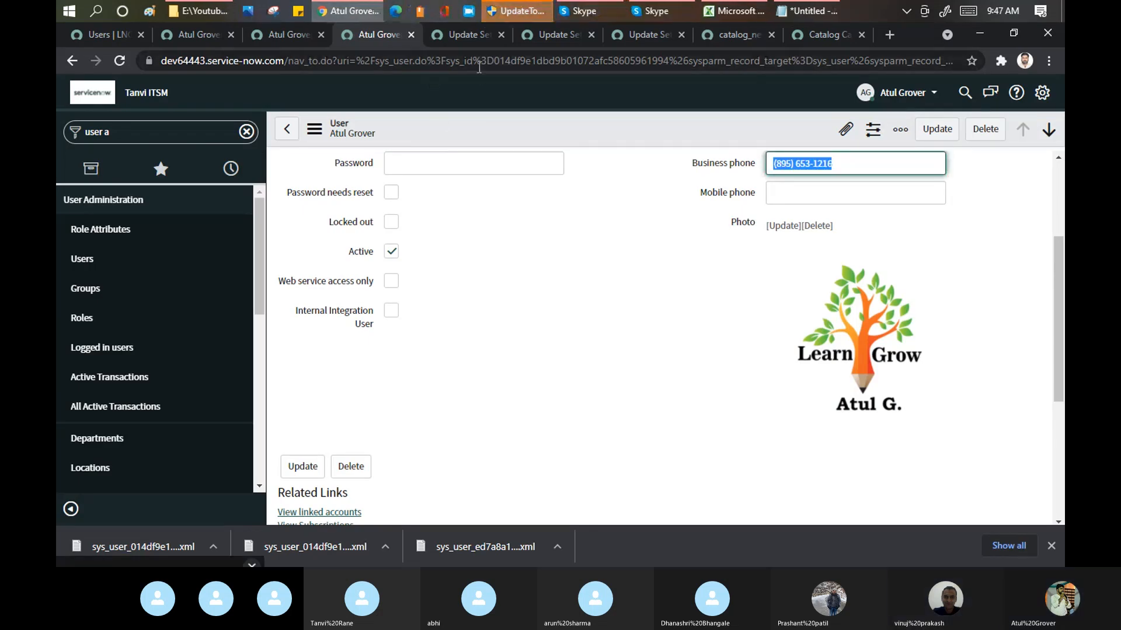
# Step: Highlight the sys_id in the dev64443 user record's URL and compare it with the sys_ids of both dev86271 user records
pyautogui.moveTo(482, 58); pyautogui.dragTo(670, 55)
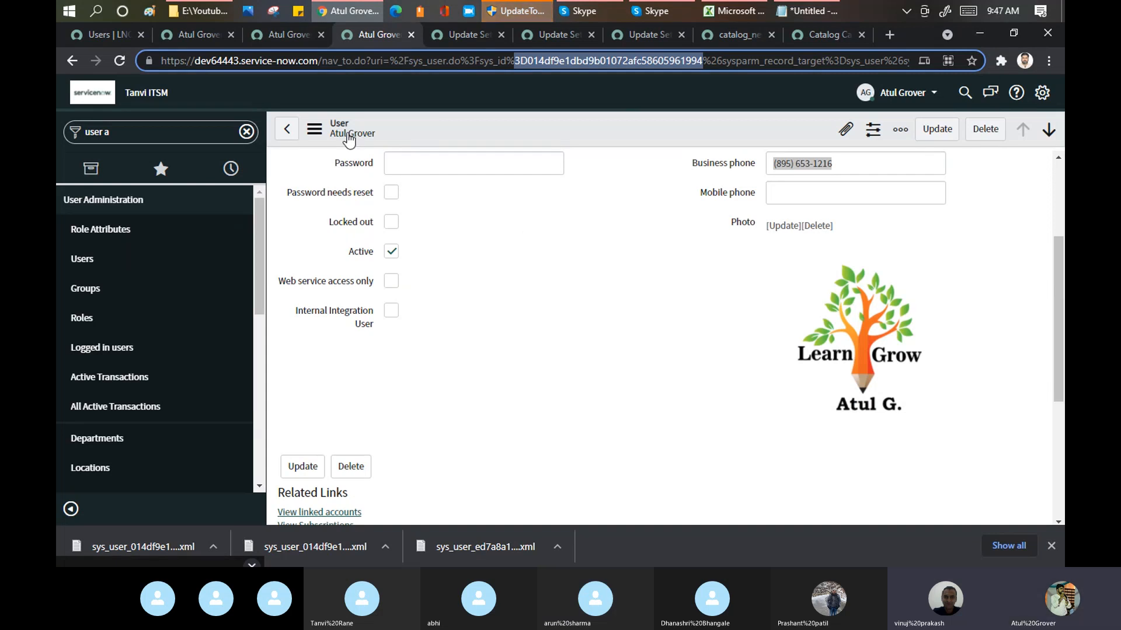
pyautogui.click(198, 33)
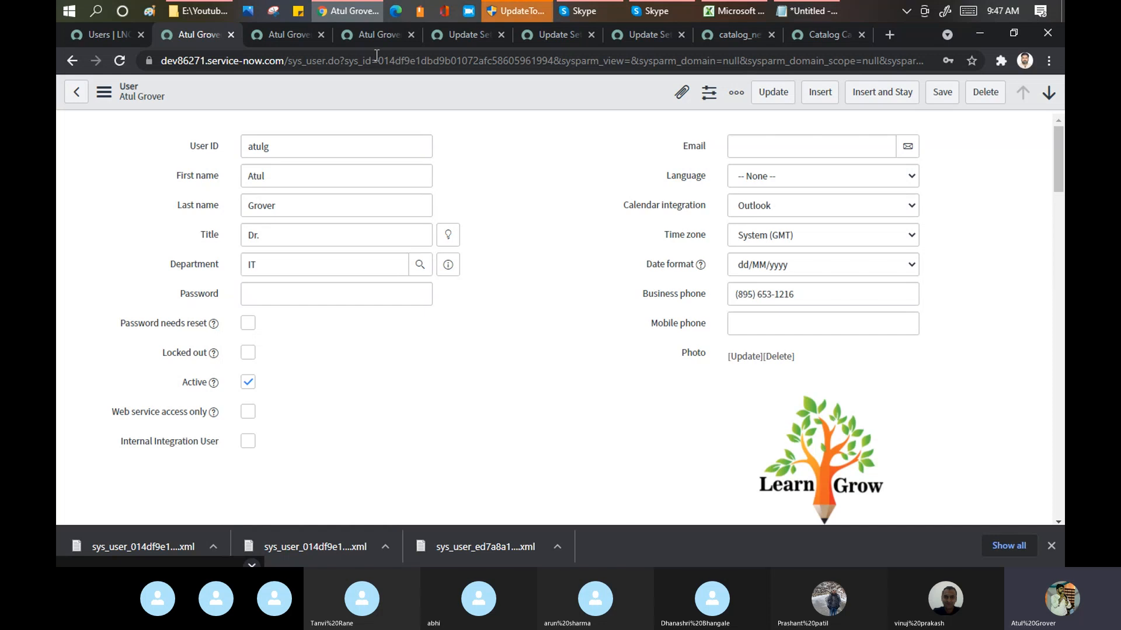
pyautogui.moveTo(379, 61); pyautogui.dragTo(563, 62)
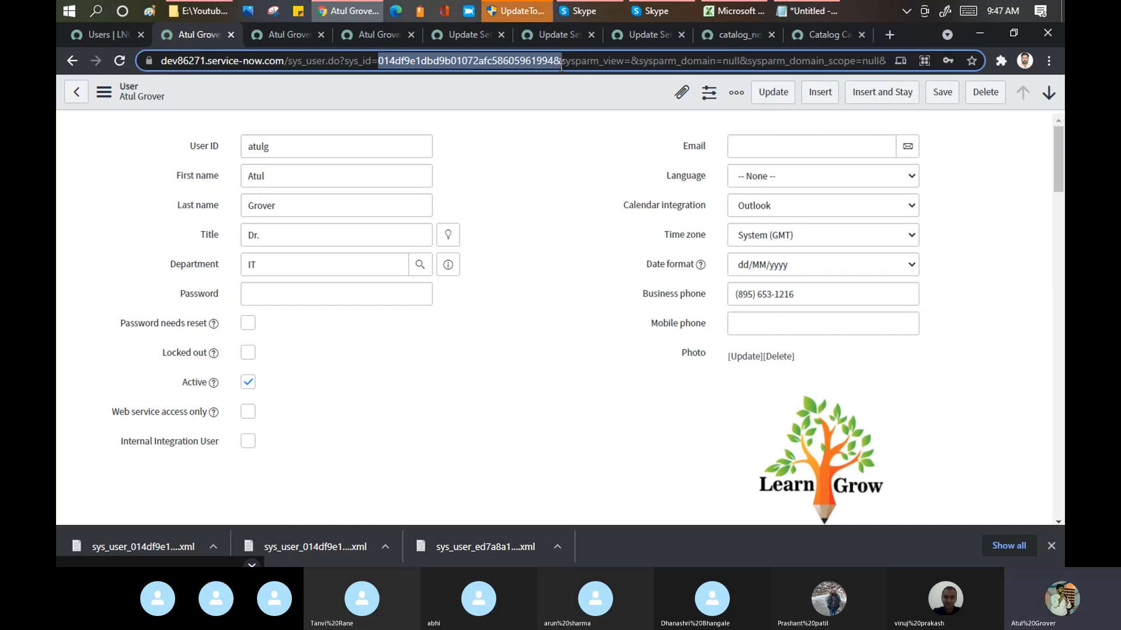
pyautogui.click(303, 34)
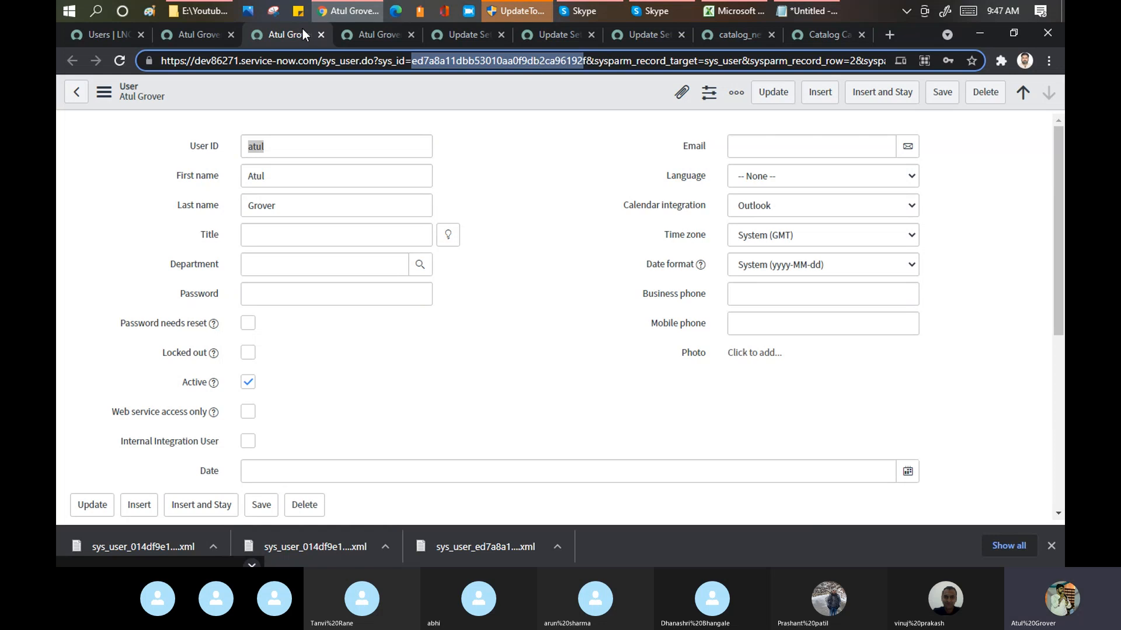
pyautogui.click(192, 35)
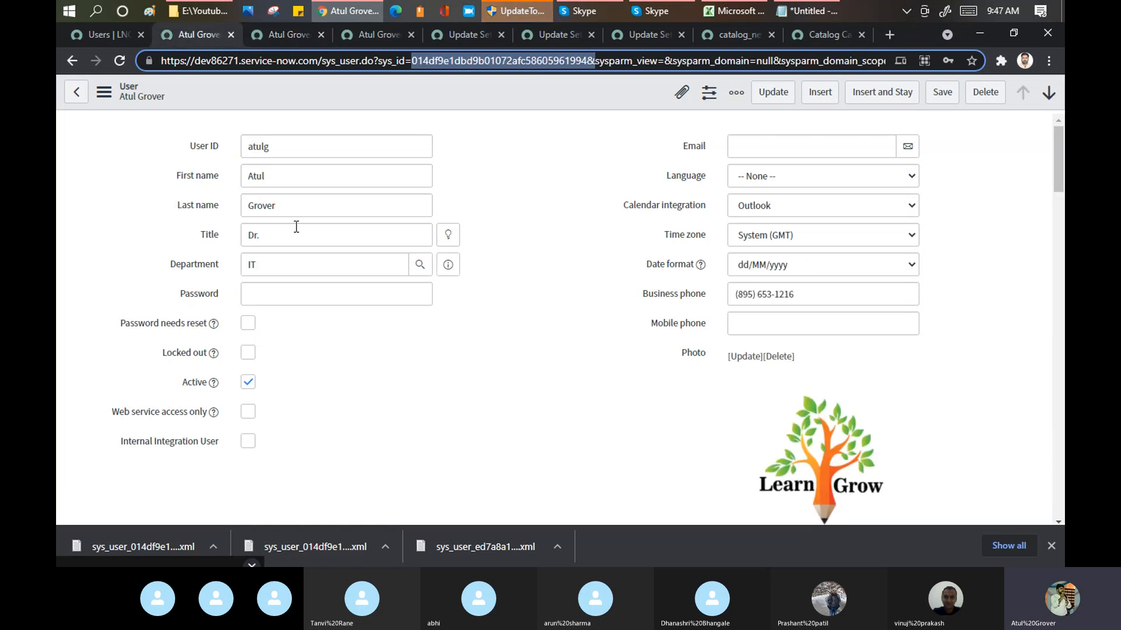
# Step: Review the dev64443 user record's fields and recheck its URL sys_id against the dev86271 record whose User ID ends in "g"
pyautogui.click(544, 36)
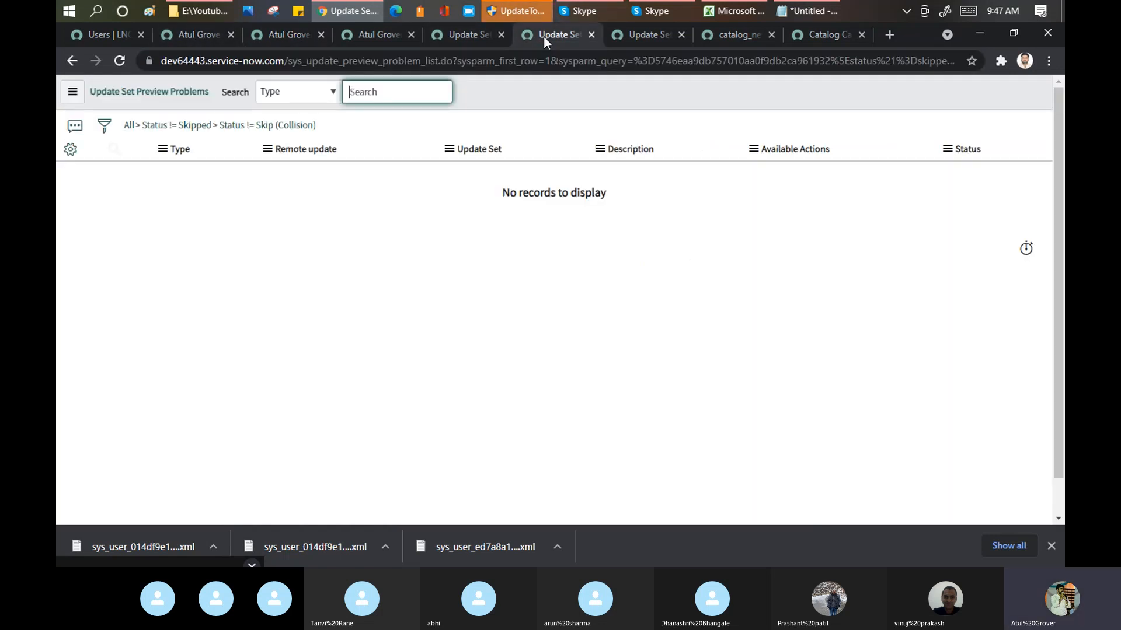
pyautogui.click(457, 37)
pyautogui.click(385, 33)
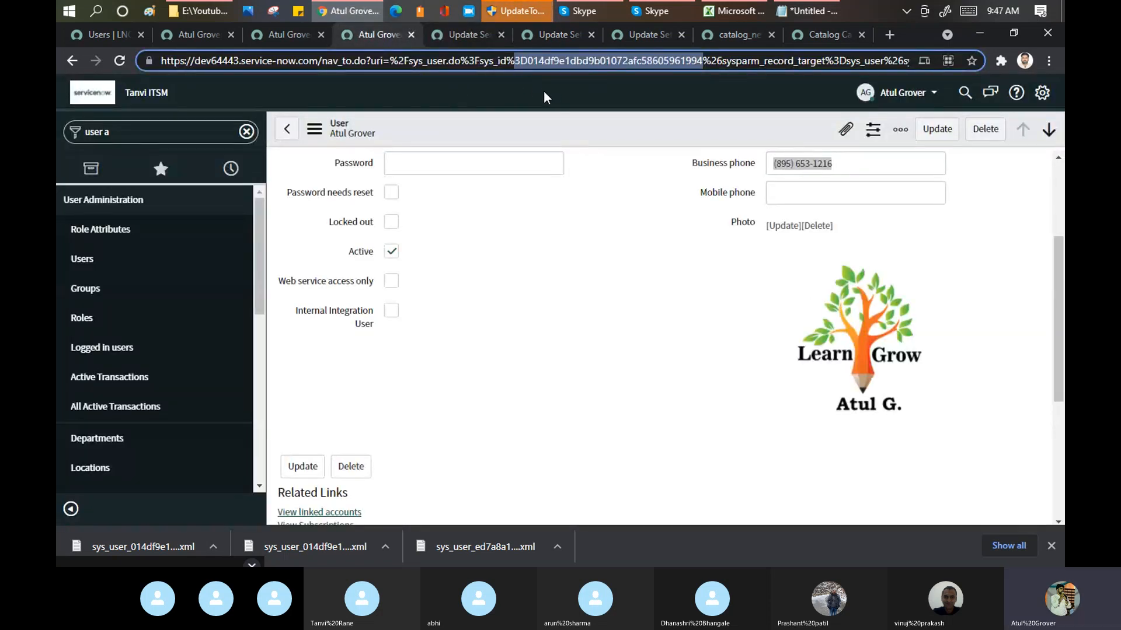
pyautogui.click(594, 258)
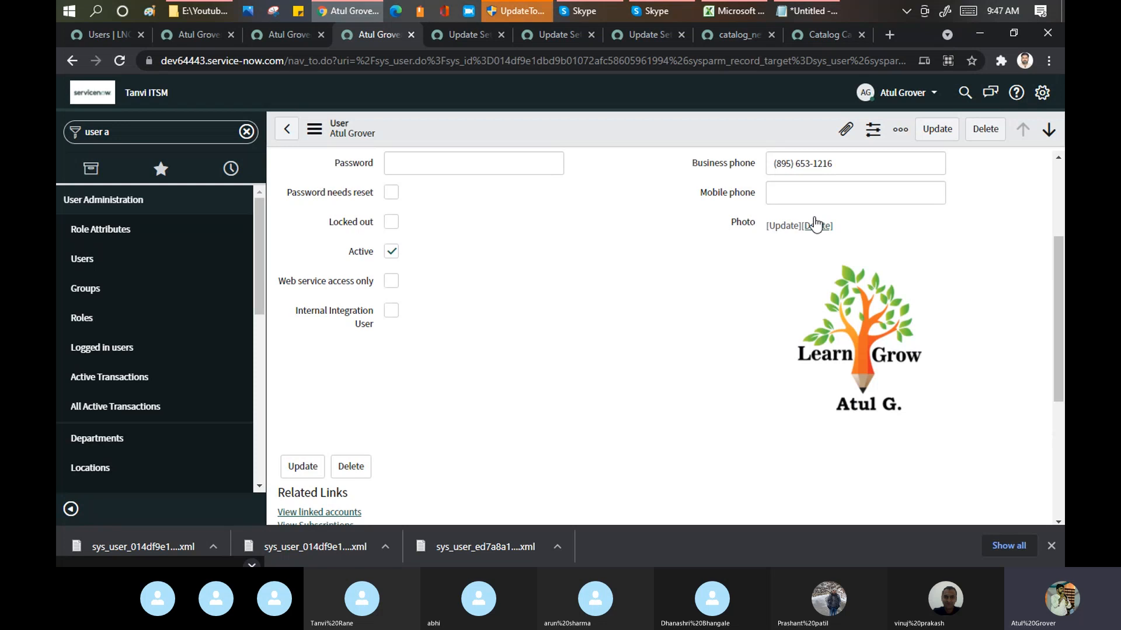
pyautogui.scroll(3, 1061, 173)
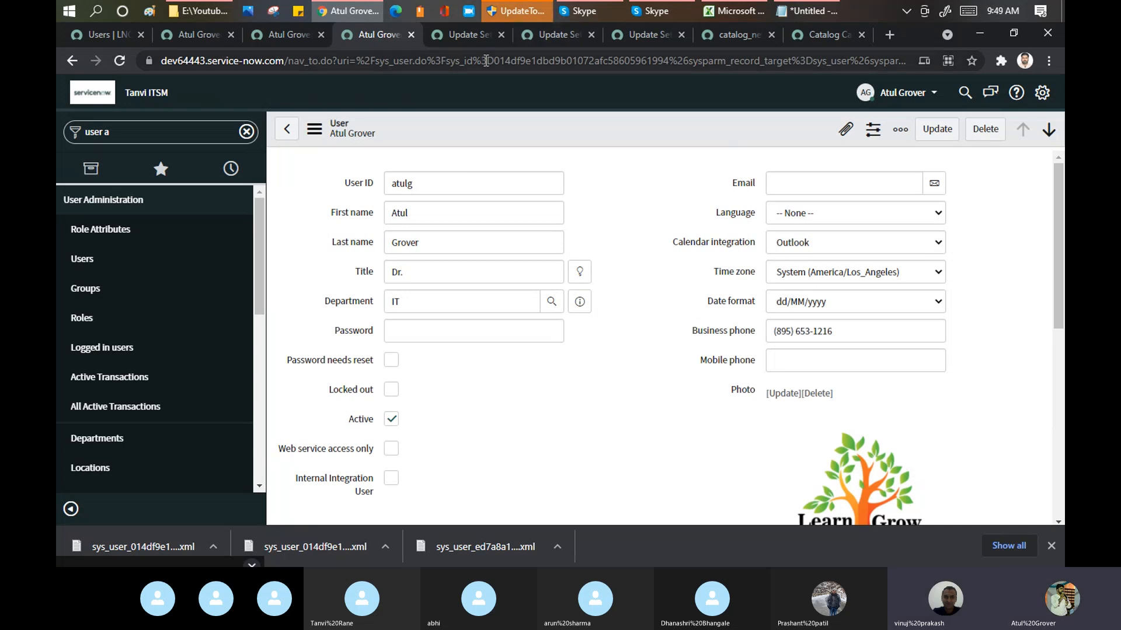
pyautogui.moveTo(482, 61); pyautogui.dragTo(668, 62)
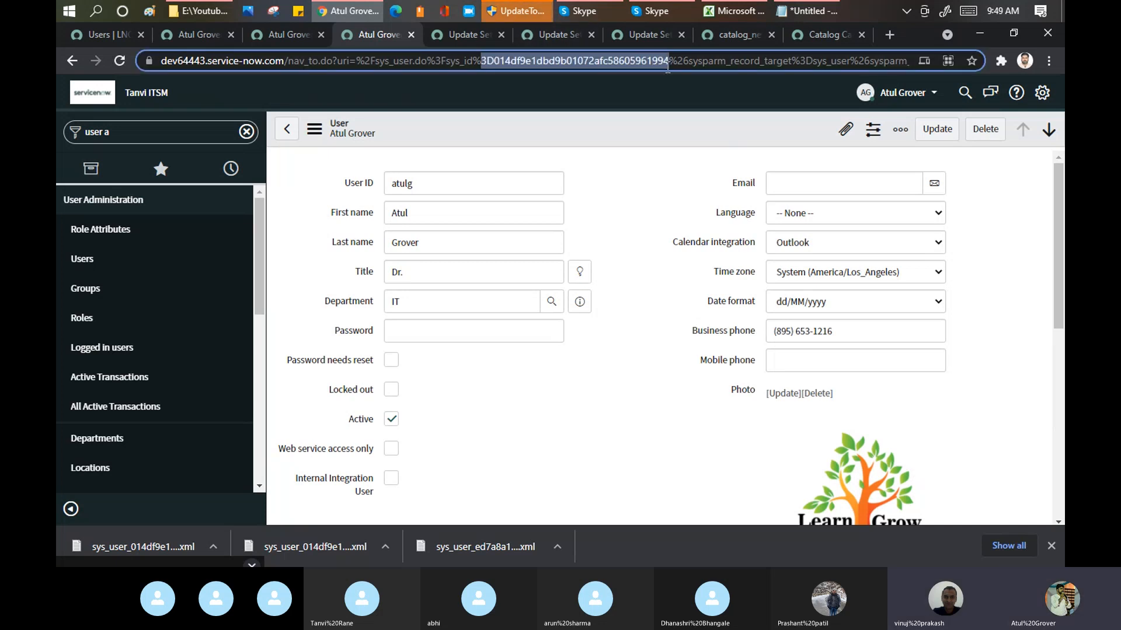
pyautogui.click(184, 40)
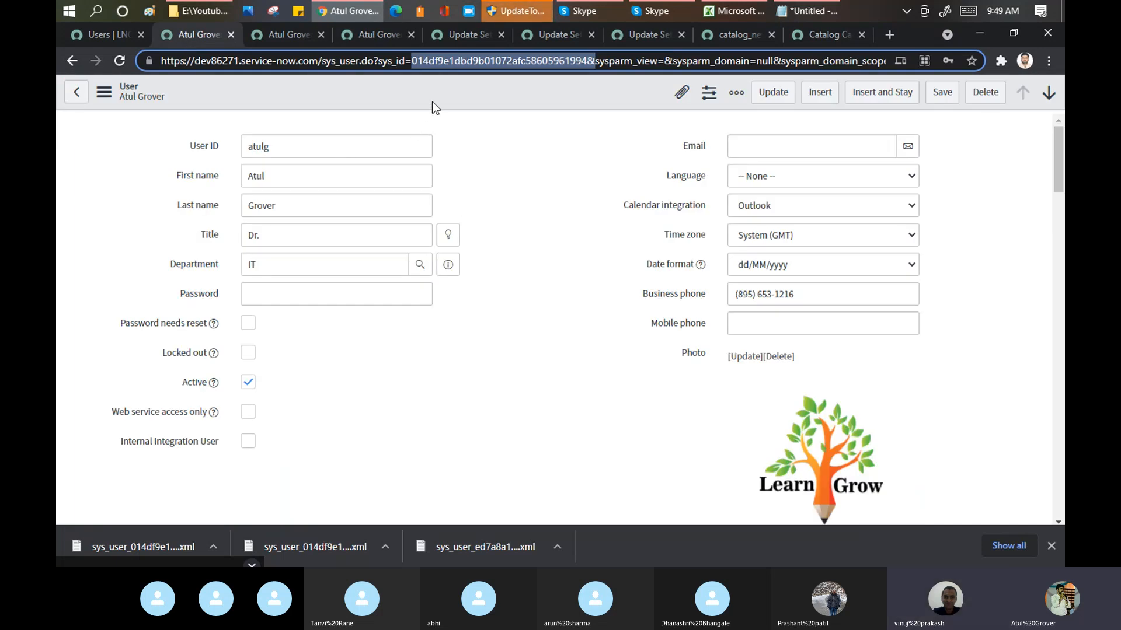
pyautogui.click(377, 33)
pyautogui.click(529, 62)
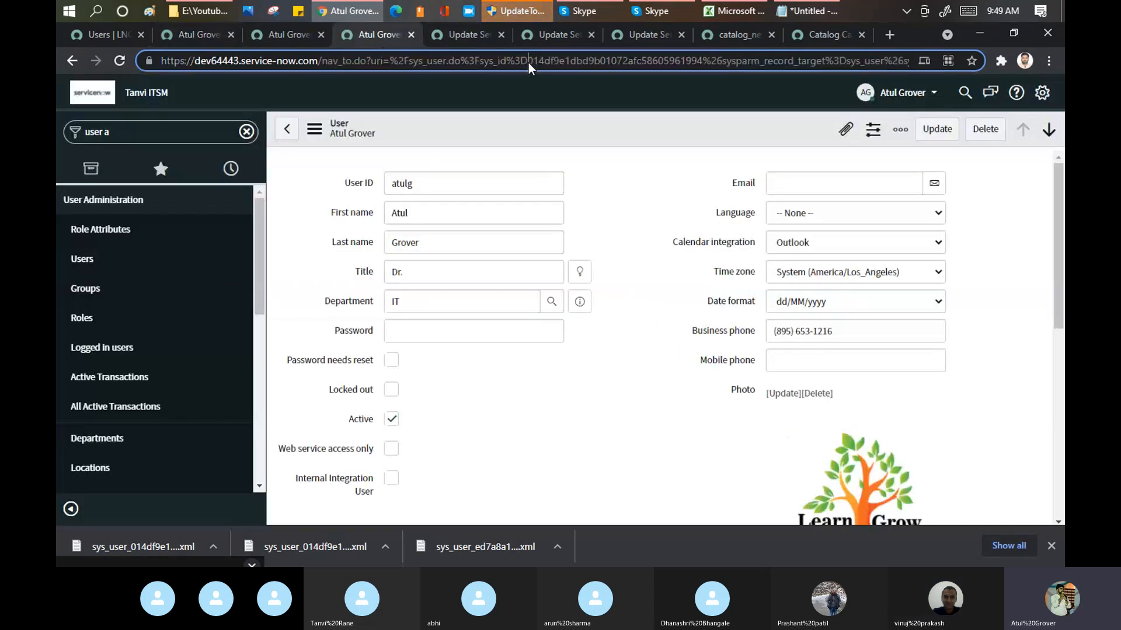
pyautogui.moveTo(530, 62); pyautogui.dragTo(702, 57)
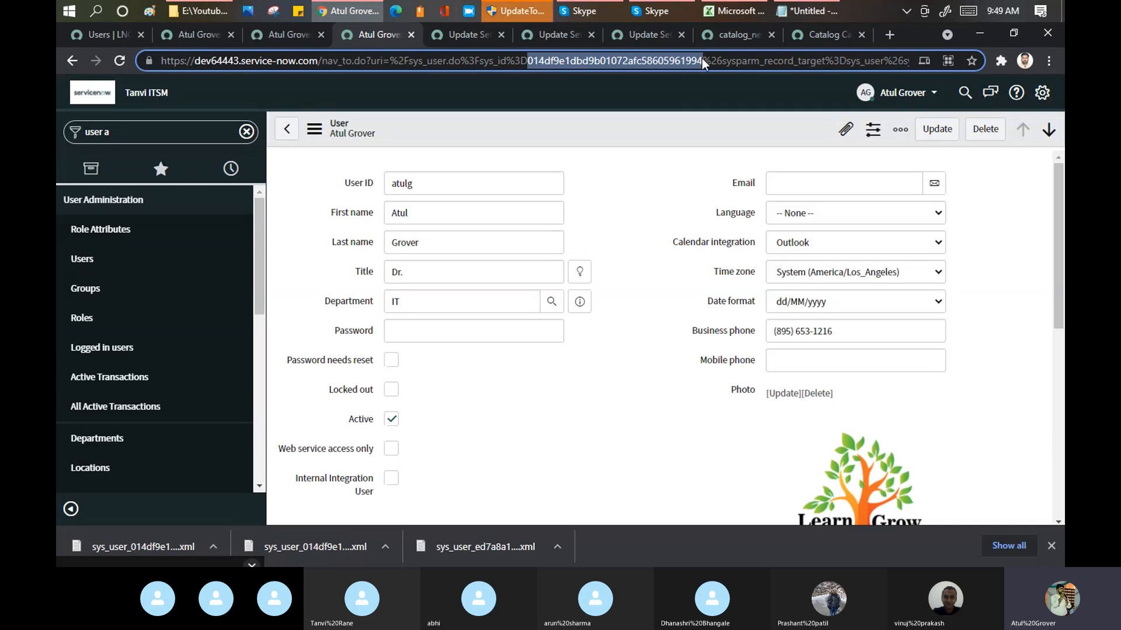
pyautogui.click(184, 37)
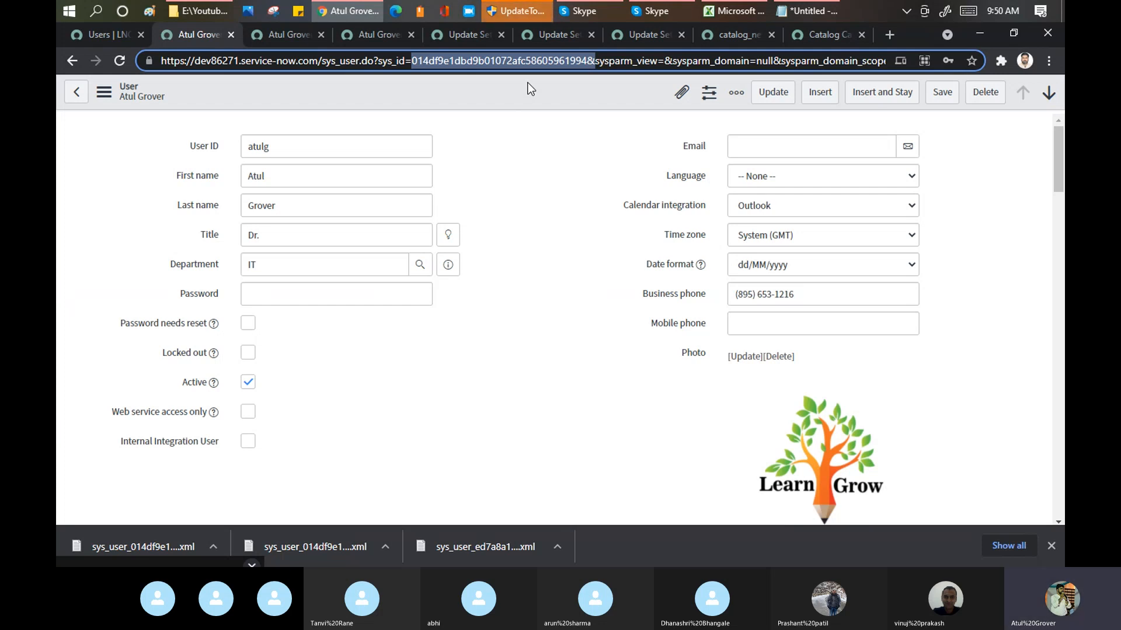
# Step: Switch to Notepad and add the lines "Transform Map" and "Excel-- Dev" below "5. commit the changes"
pyautogui.click(593, 10)
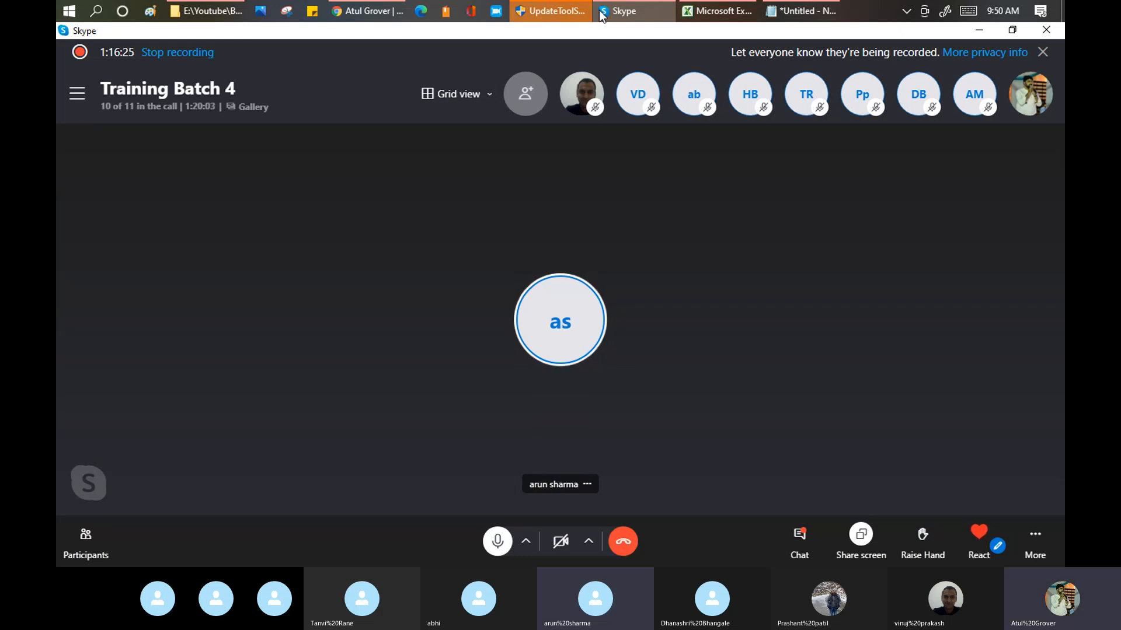
pyautogui.click(800, 10)
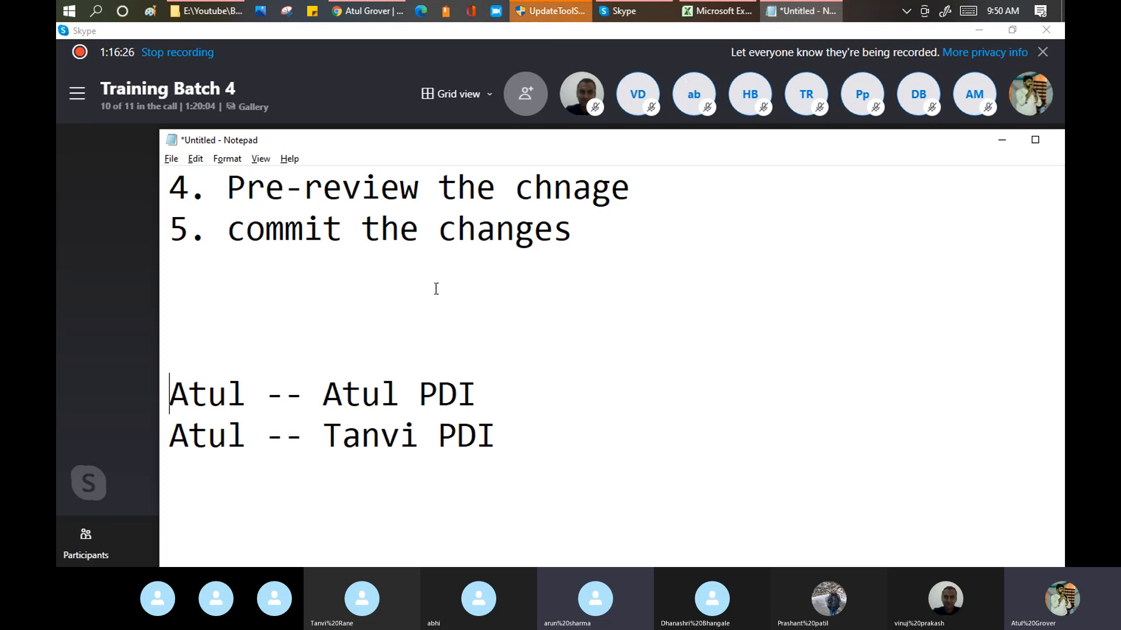
pyautogui.click(312, 309)
pyautogui.write('Trans')
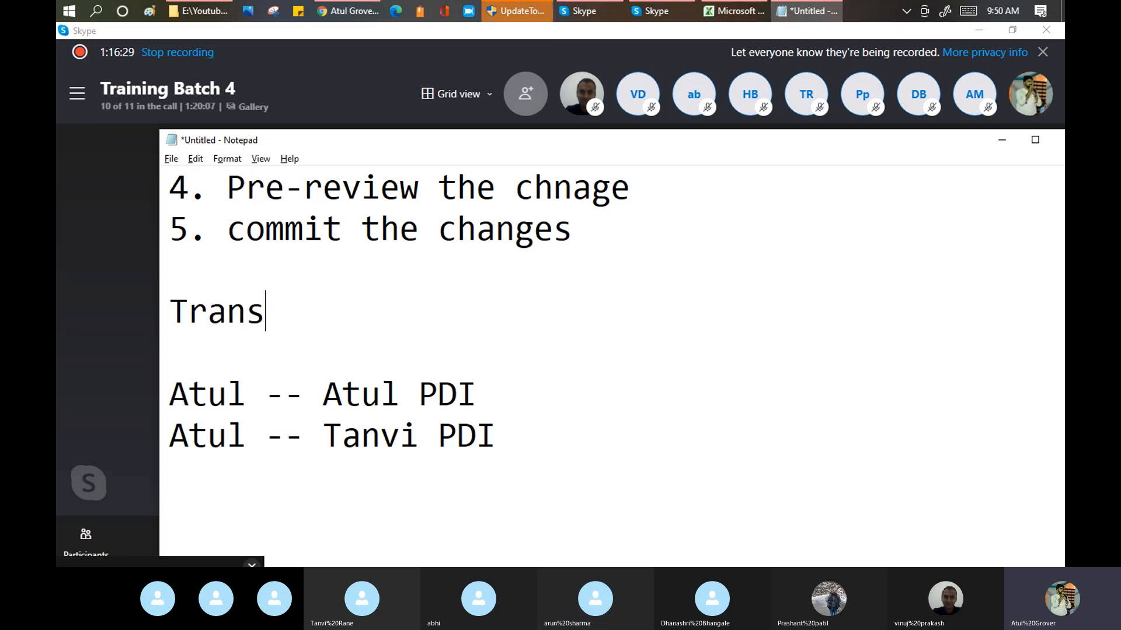
pyautogui.write('form Mapp')
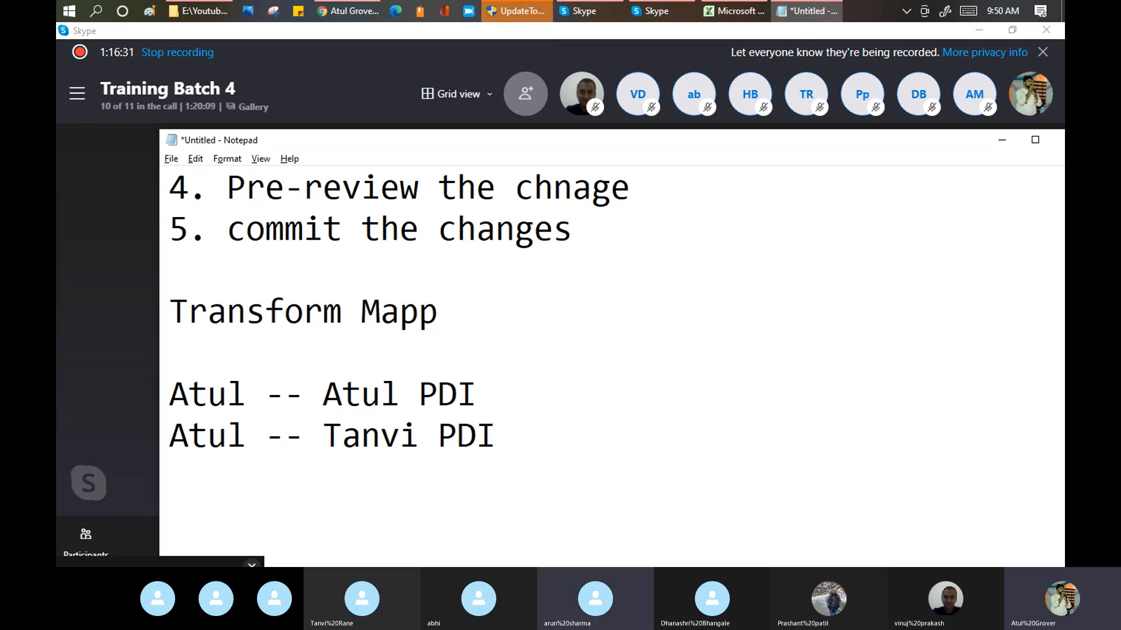
pyautogui.press('BackSpace')
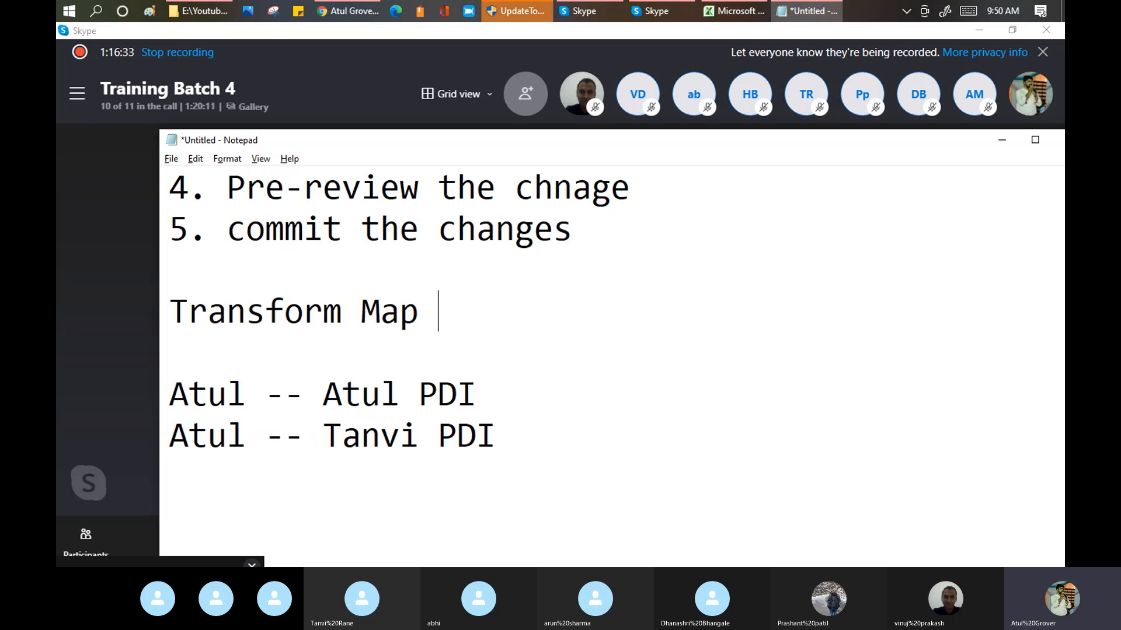
pyautogui.press('Return')
pyautogui.press('Return')
pyautogui.write('Excel')
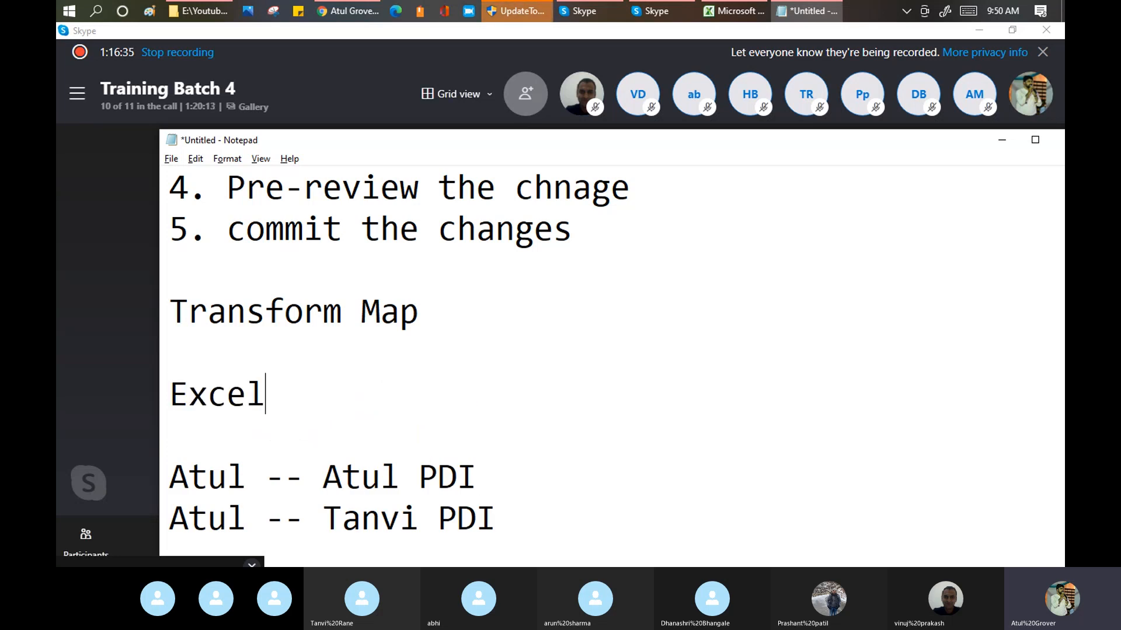
pyautogui.write('-- Dev')
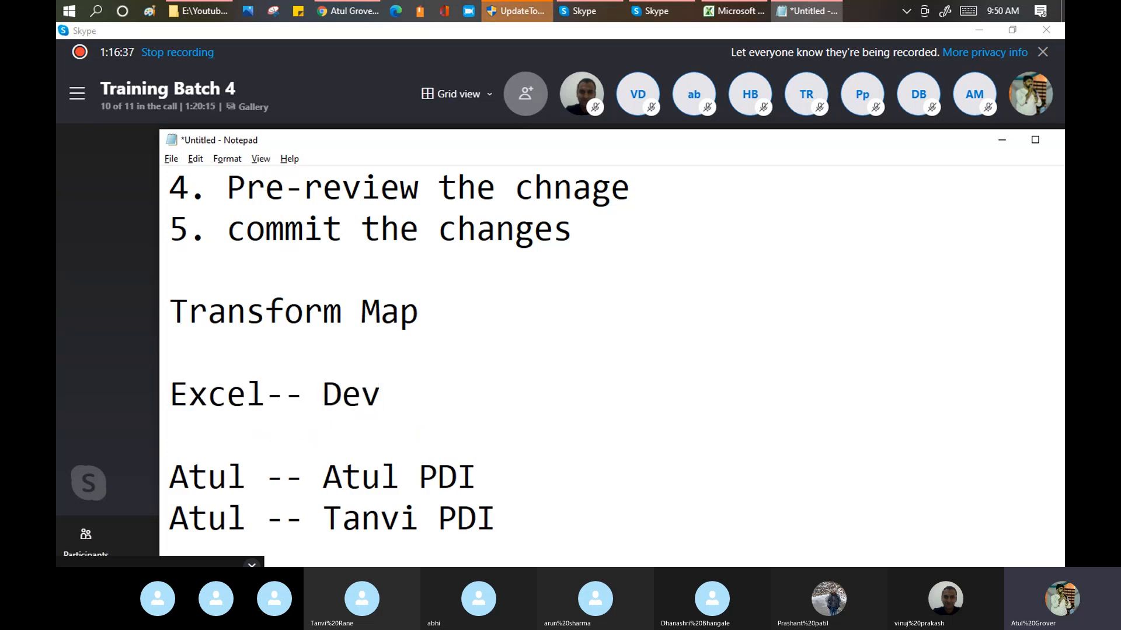